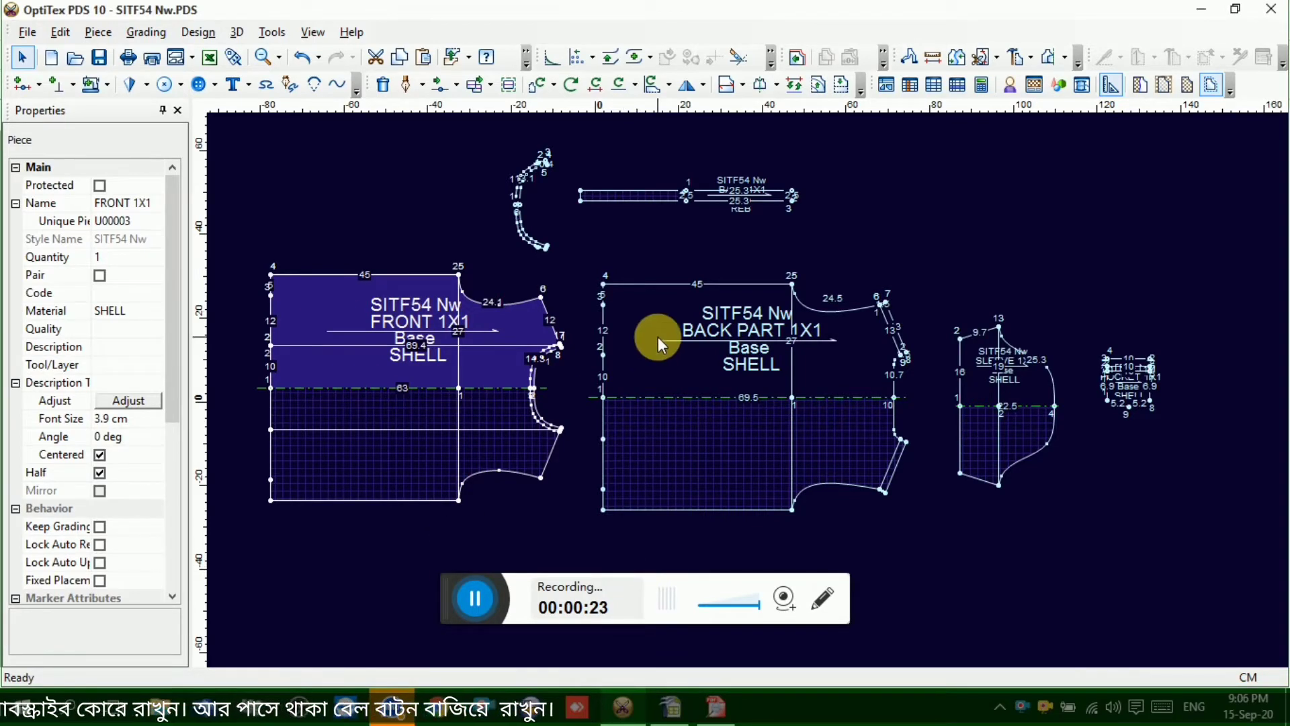
Reposition the back part and sleeve pieces so they line up in a row beside the front piece
{"action": "left_click", "coordinate": [694, 322]}
{"action": "left_click", "coordinate": [972, 373]}
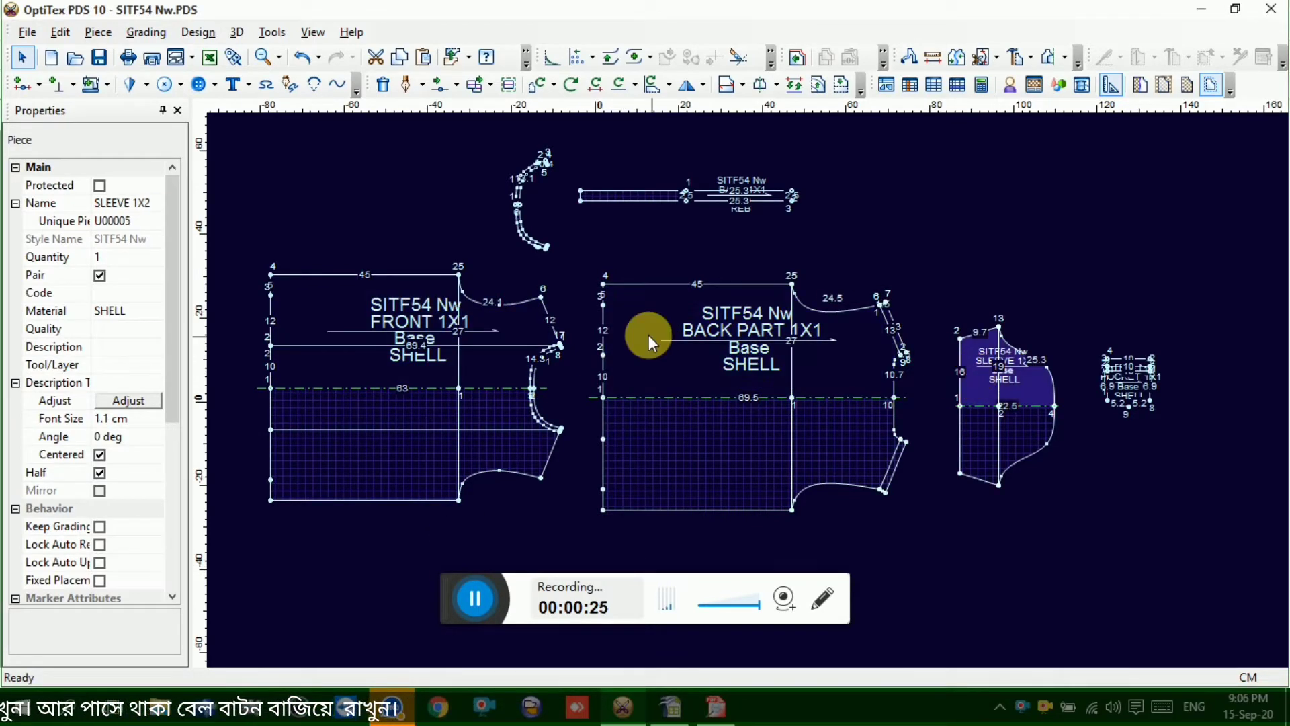
{"action": "left_click", "coordinate": [625, 324]}
{"action": "left_click_drag", "start_coordinate": [635, 324], "coordinate": [710, 325]}
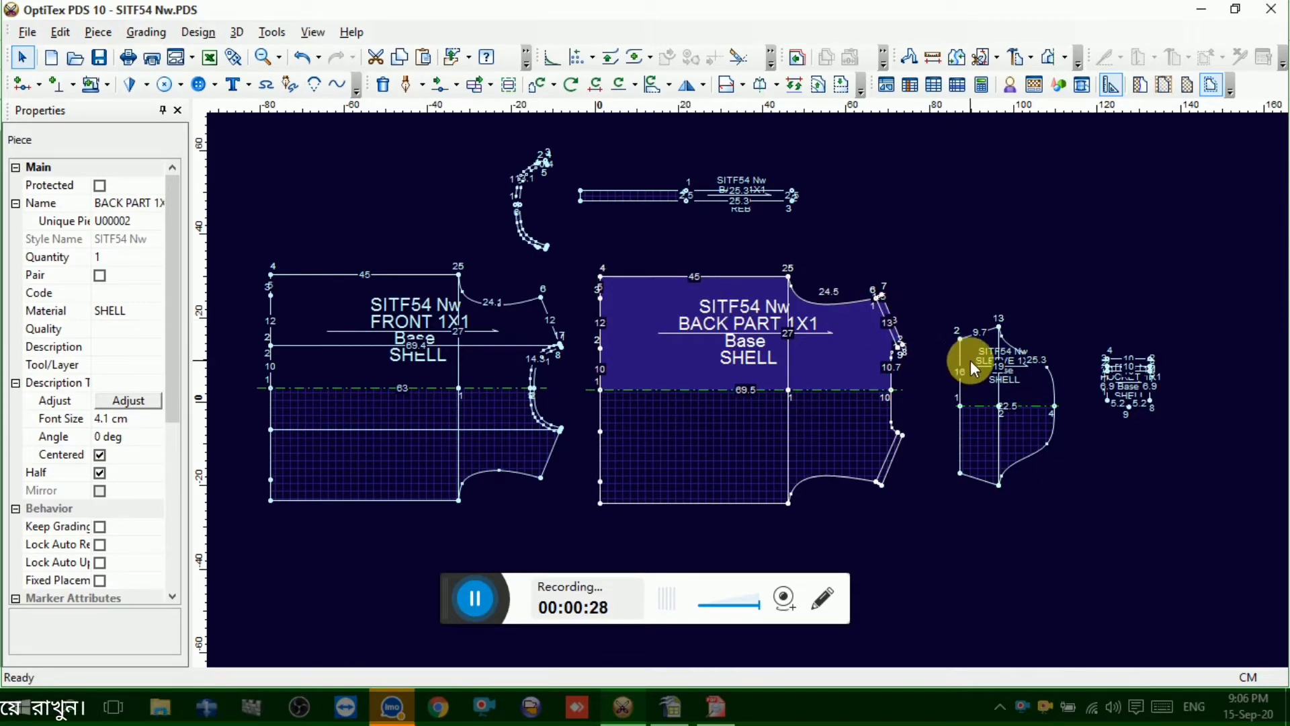
{"action": "mouse_move", "coordinate": [970, 360]}
{"action": "left_mouse_down"}
{"action": "mouse_move", "coordinate": [939, 345]}
{"action": "mouse_move", "coordinate": [960, 354]}
{"action": "left_mouse_up"}
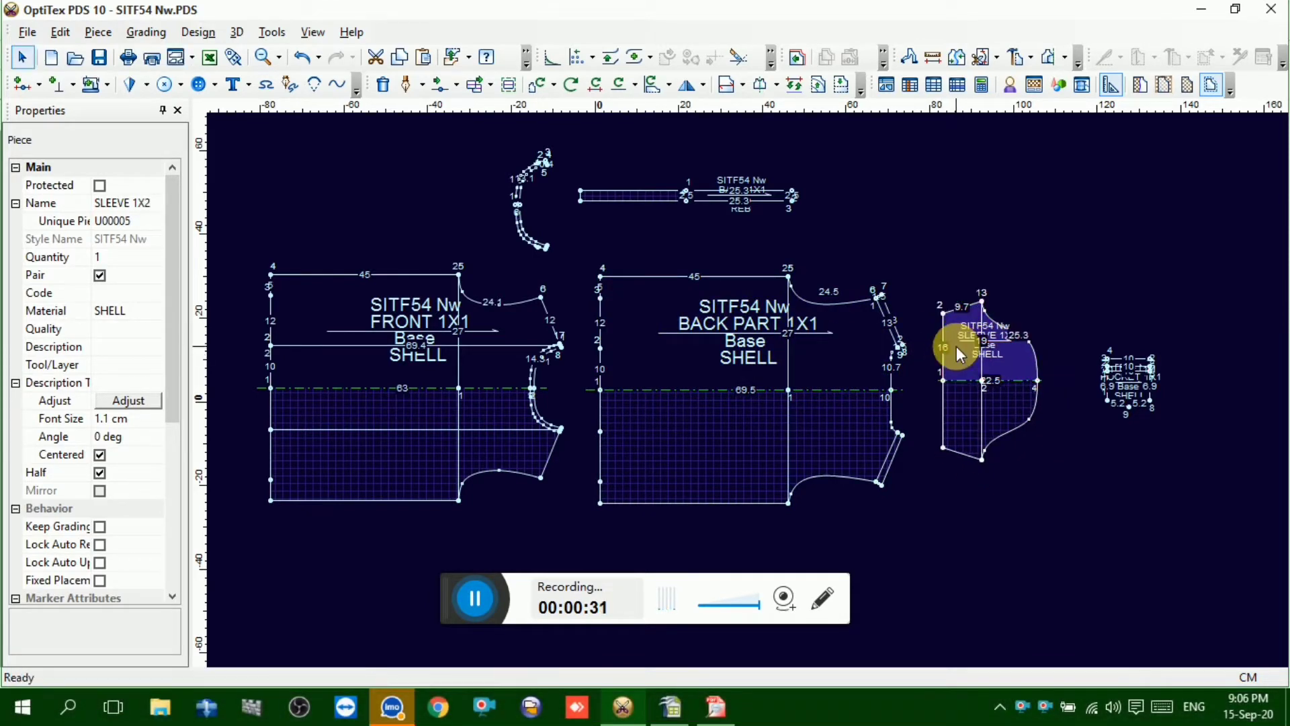
{"action": "left_click", "coordinate": [674, 376]}
{"action": "left_click_drag", "start_coordinate": [959, 358], "coordinate": [965, 364]}
{"action": "left_click", "coordinate": [809, 362]}
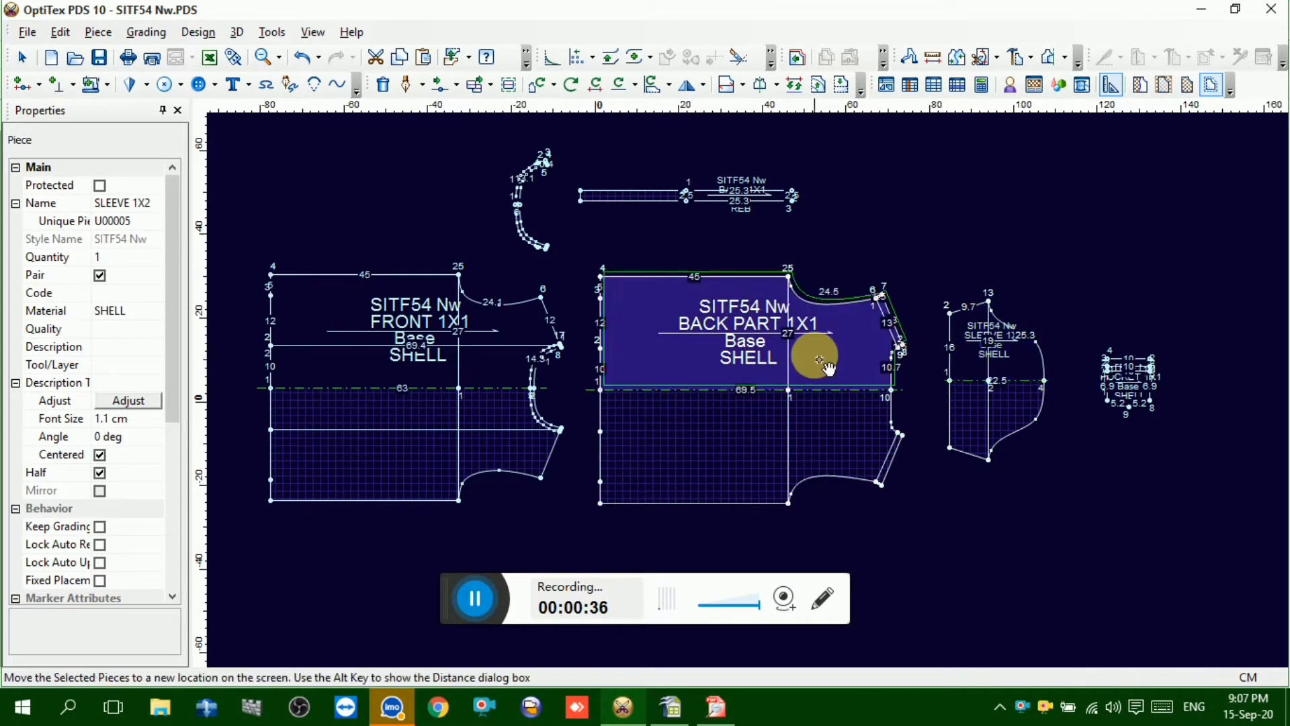
{"action": "left_click_drag", "start_coordinate": [732, 372], "coordinate": [741, 370]}
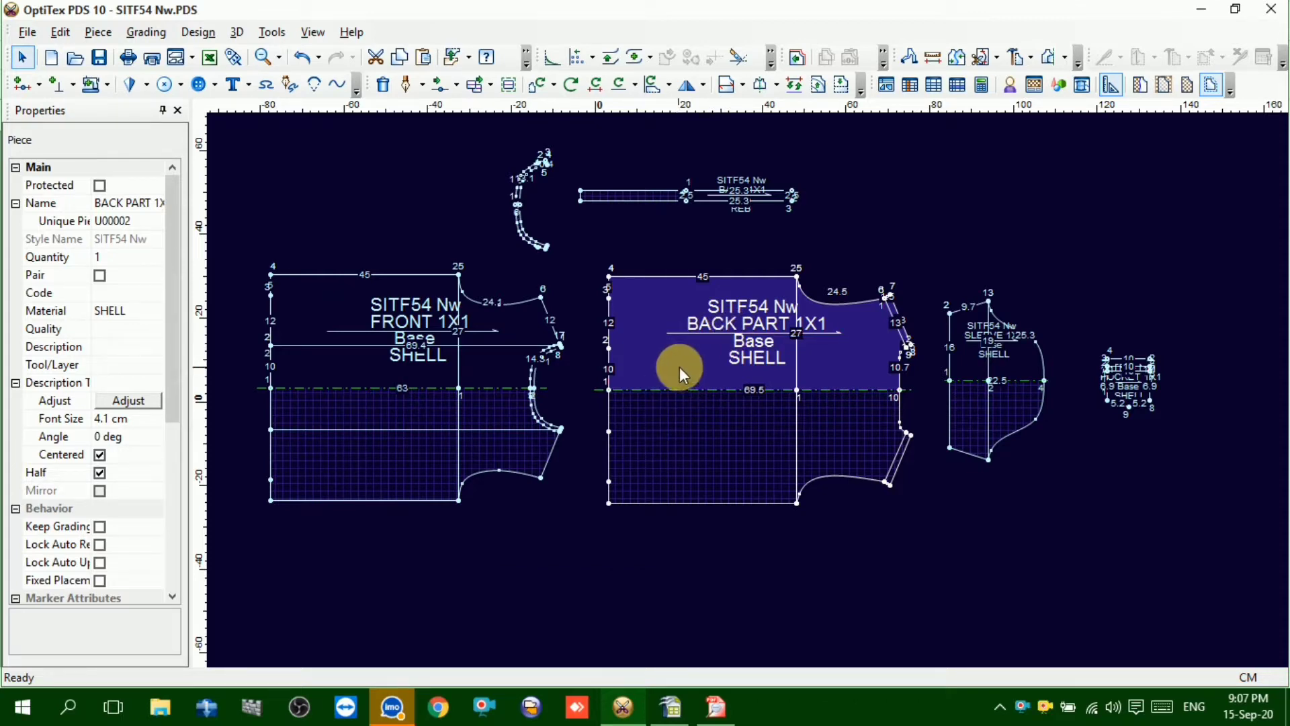
Delete hem point 3 from both the front and the back part pieces
{"action": "left_click", "coordinate": [498, 331]}
{"action": "left_click", "coordinate": [489, 357]}
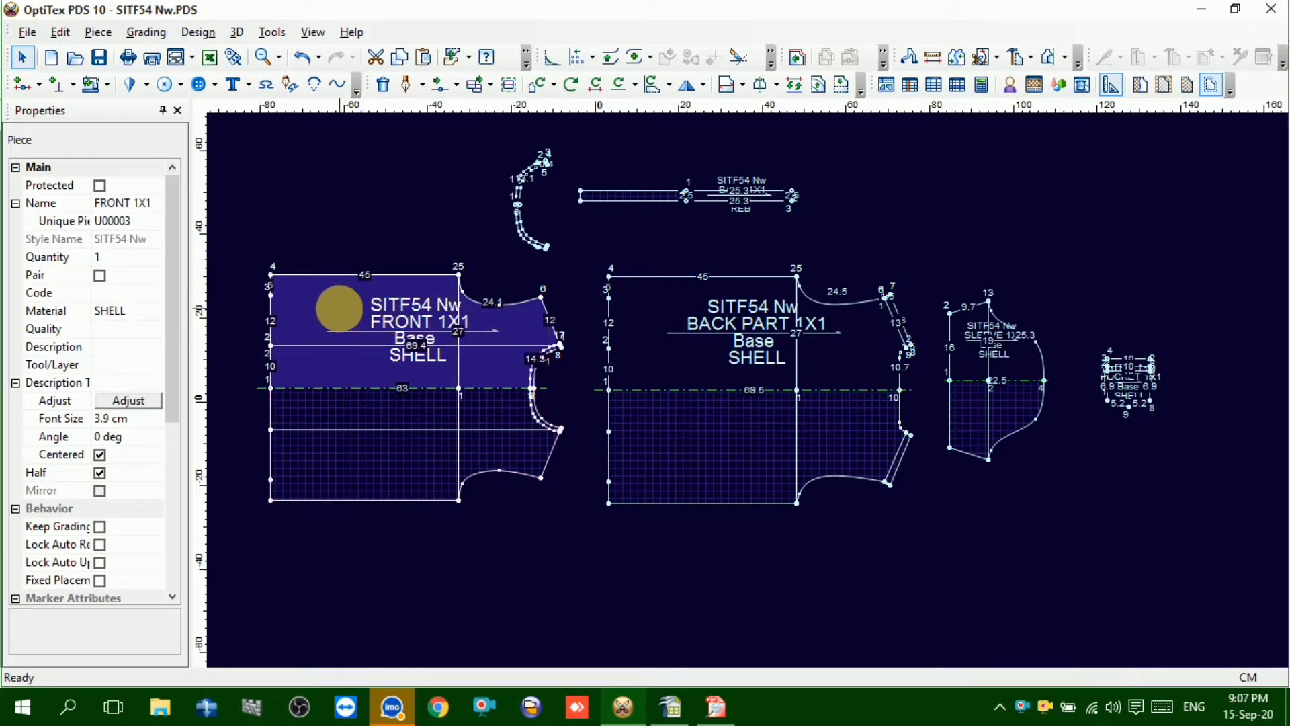
{"action": "left_click", "coordinate": [653, 306]}
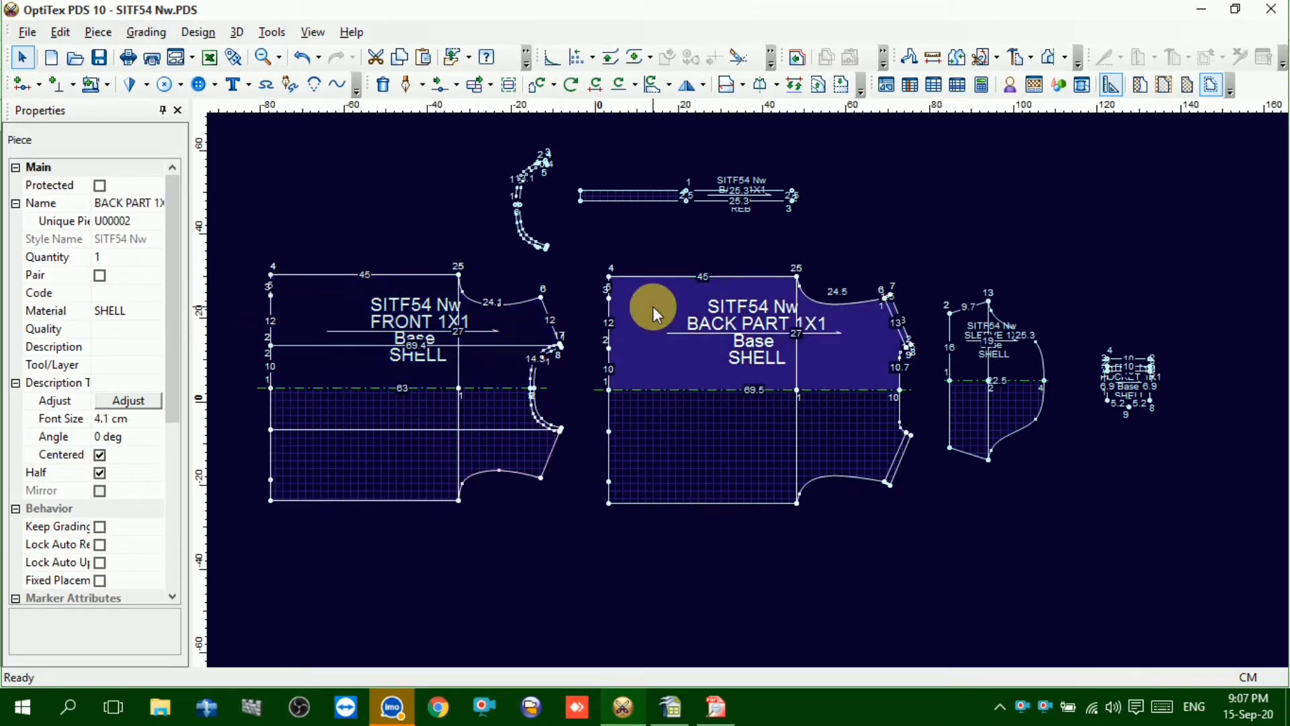
{"action": "left_click", "coordinate": [272, 296]}
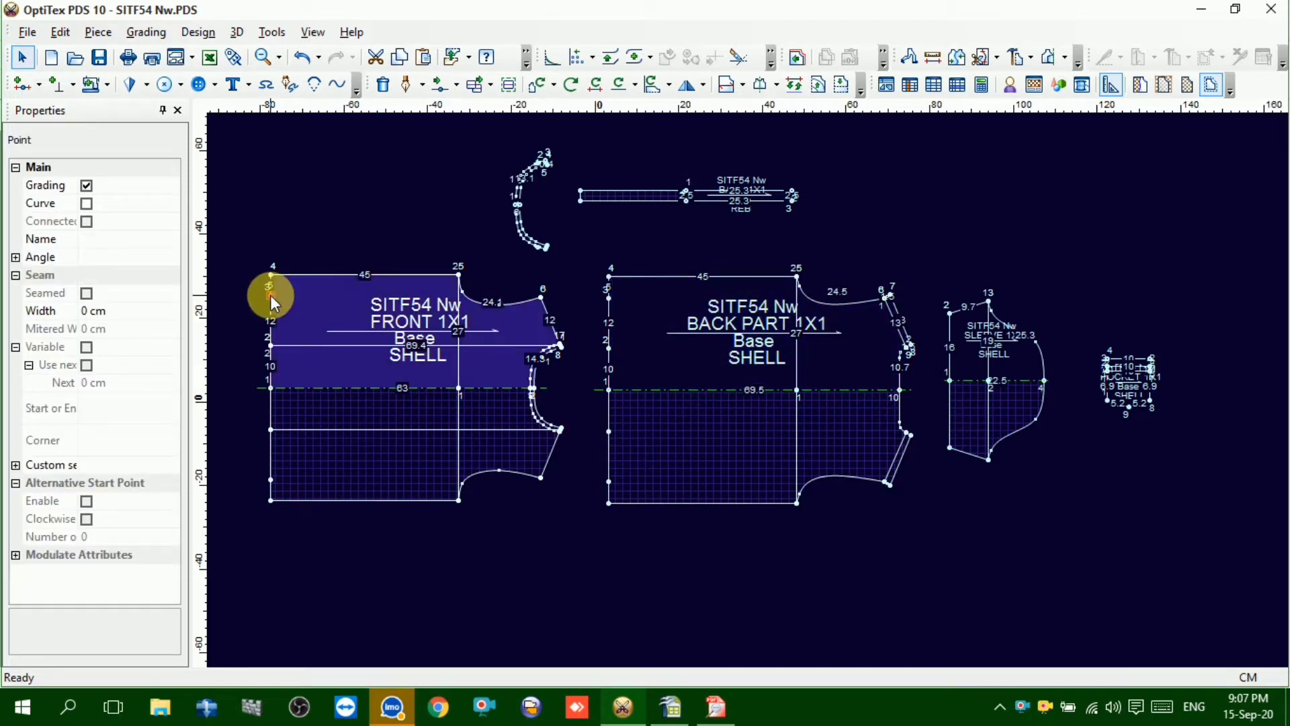
{"action": "key", "text": "Delete"}
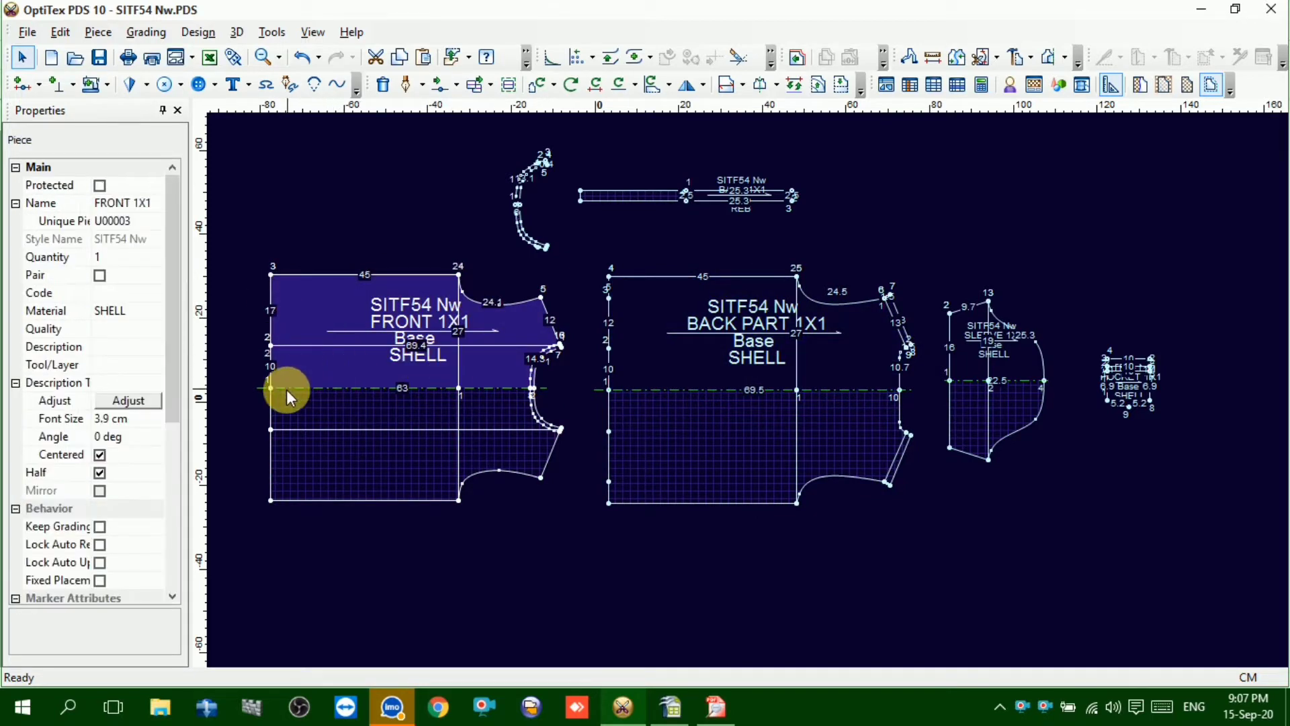
{"action": "left_click", "coordinate": [609, 296]}
{"action": "key", "text": "Delete"}
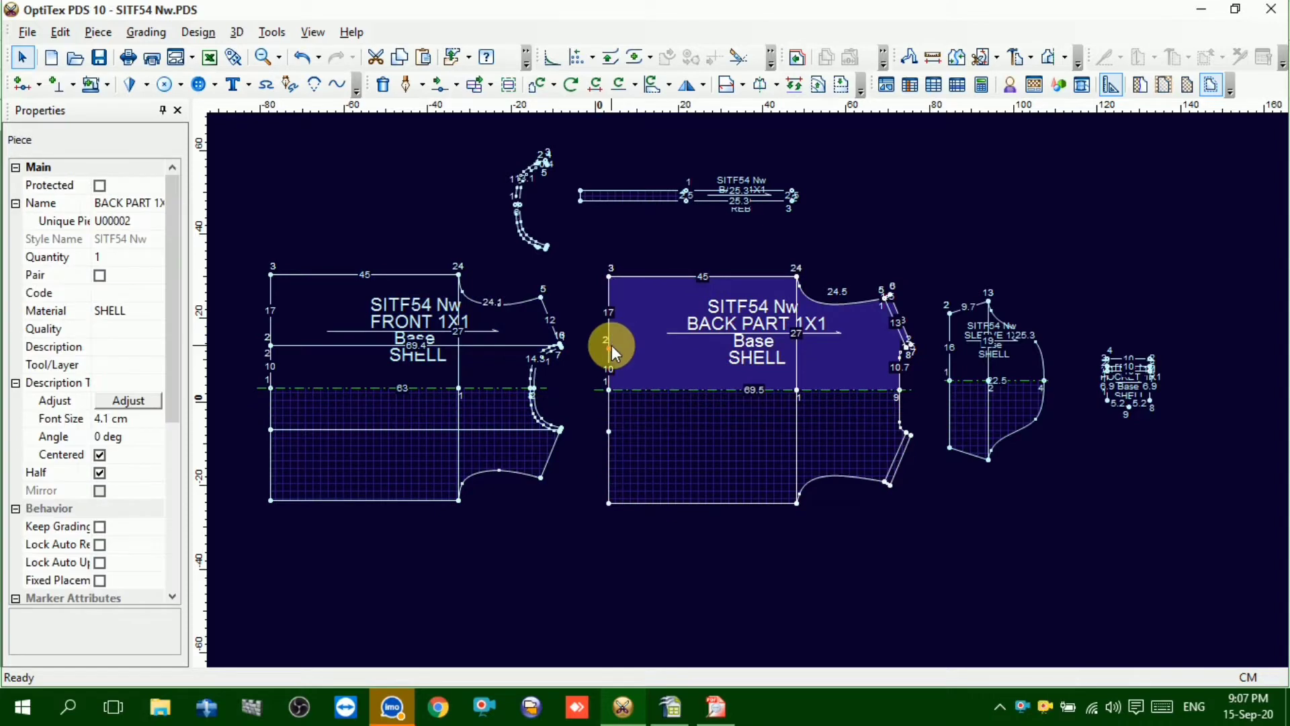
Draw a straight internal line on the back part from hem point 2 to neck point 8, with zero offsets at both ends
{"action": "left_click", "coordinate": [608, 348]}
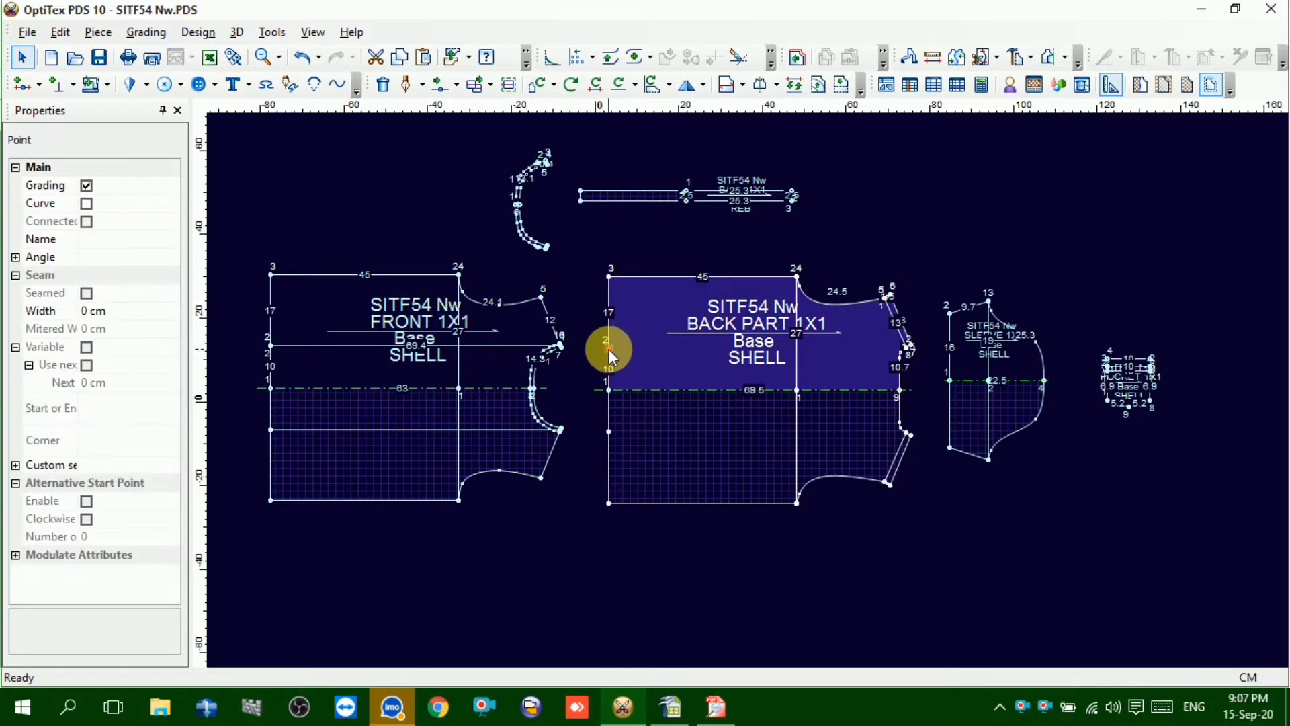
{"action": "left_click", "coordinate": [655, 361]}
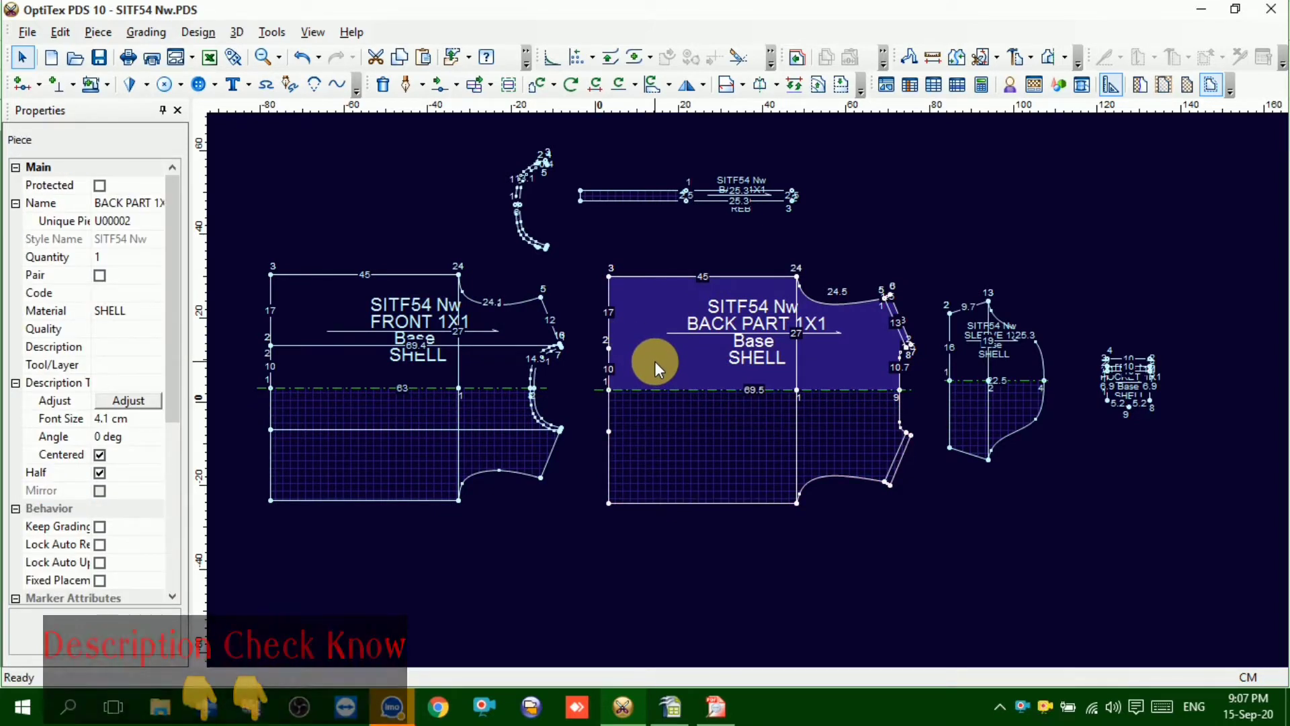
{"action": "key", "text": "d"}
{"action": "left_click", "coordinate": [609, 348]}
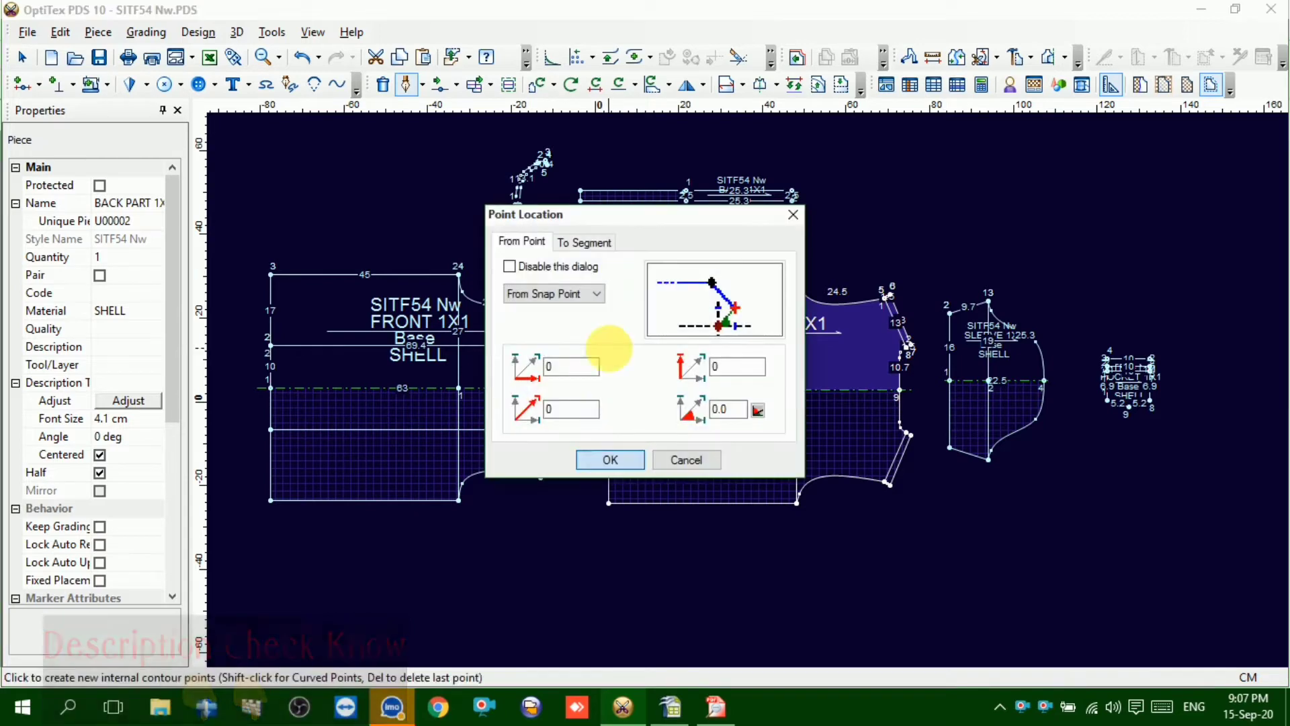
{"action": "key", "text": "Return"}
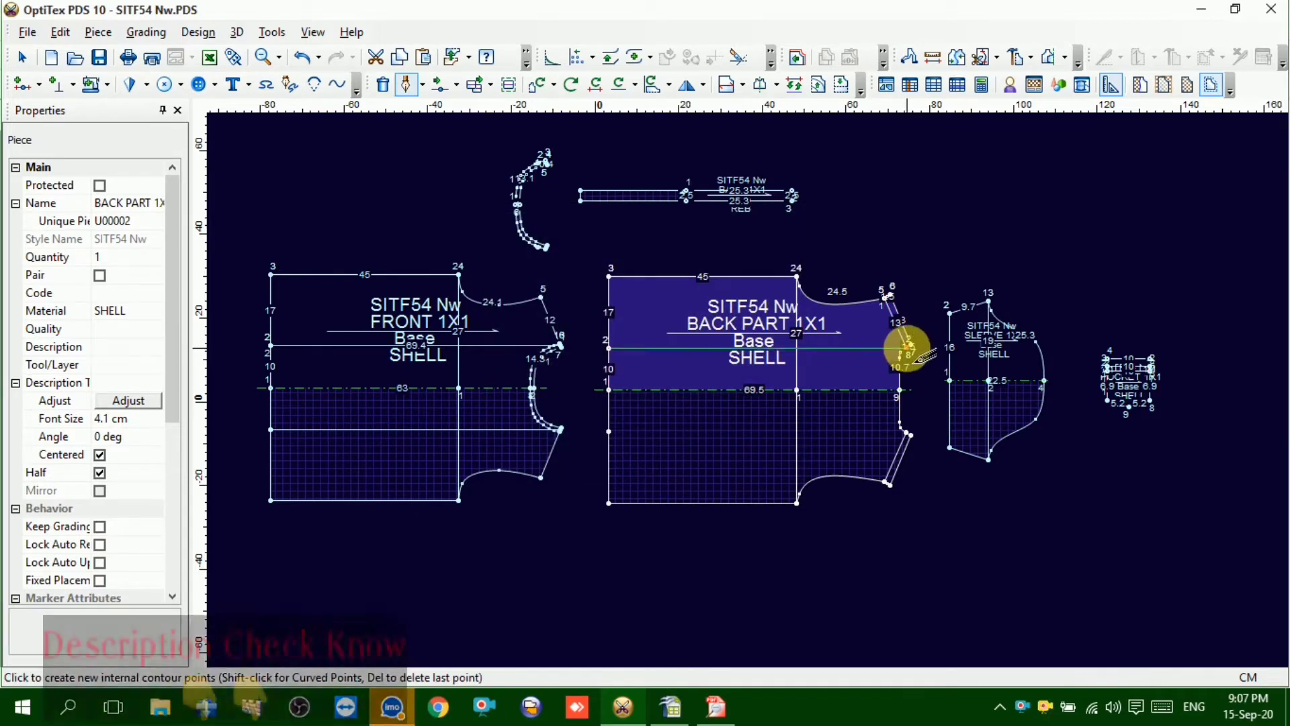
{"action": "scroll", "coordinate": [904, 350], "scroll_direction": "up", "scroll_amount": 5}
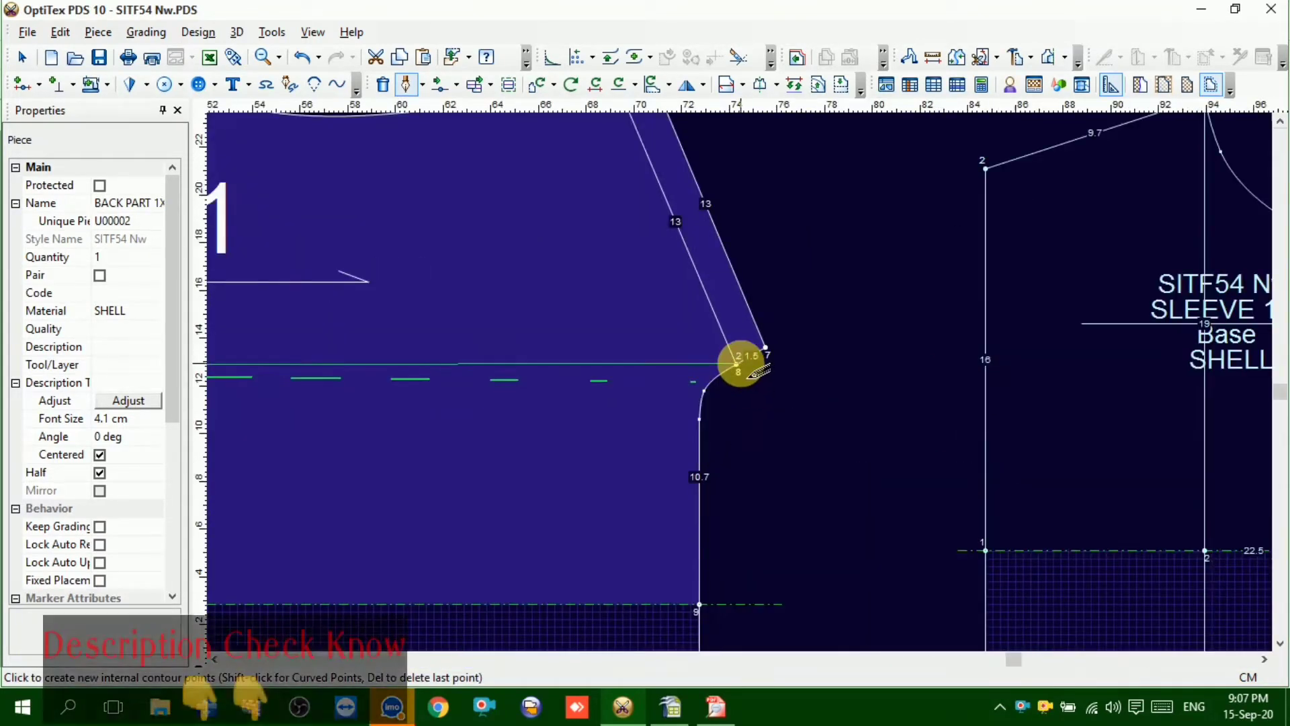
{"action": "left_click", "coordinate": [736, 365]}
{"action": "key", "text": "Return"}
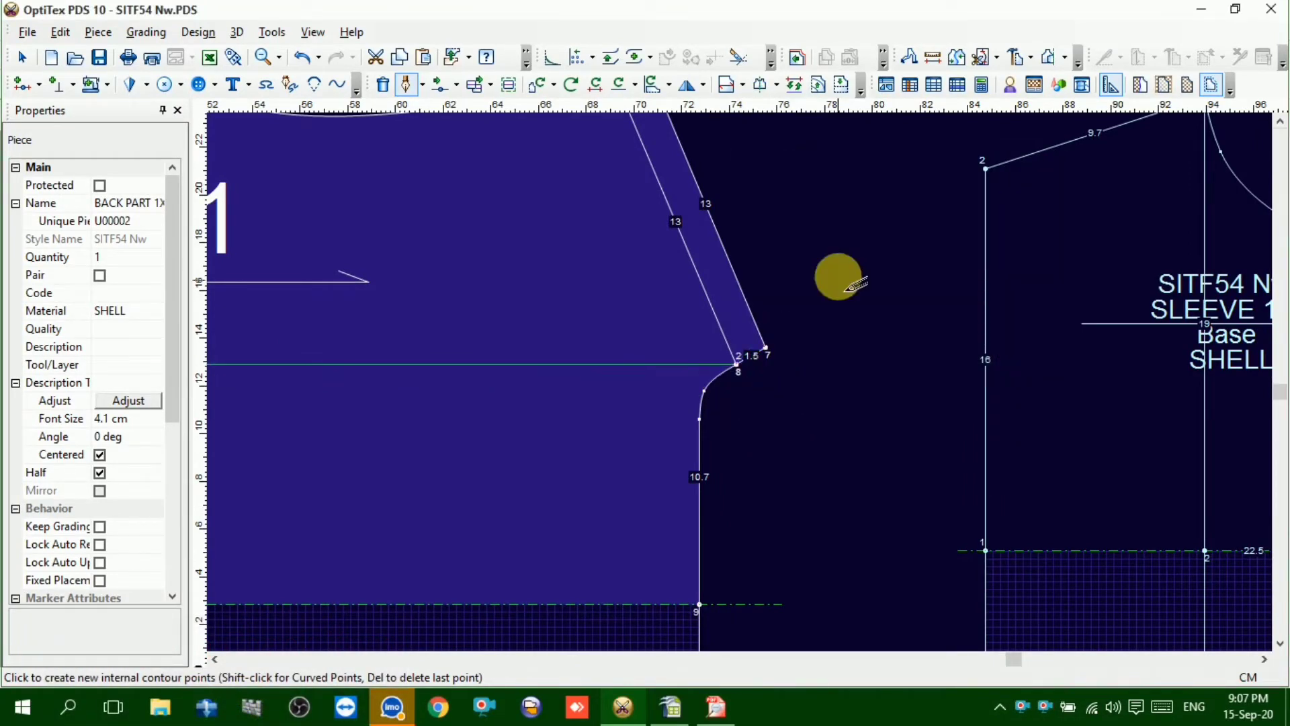
{"action": "right_click", "coordinate": [835, 258]}
{"action": "left_click", "coordinate": [878, 313]}
{"action": "right_click", "coordinate": [837, 261]}
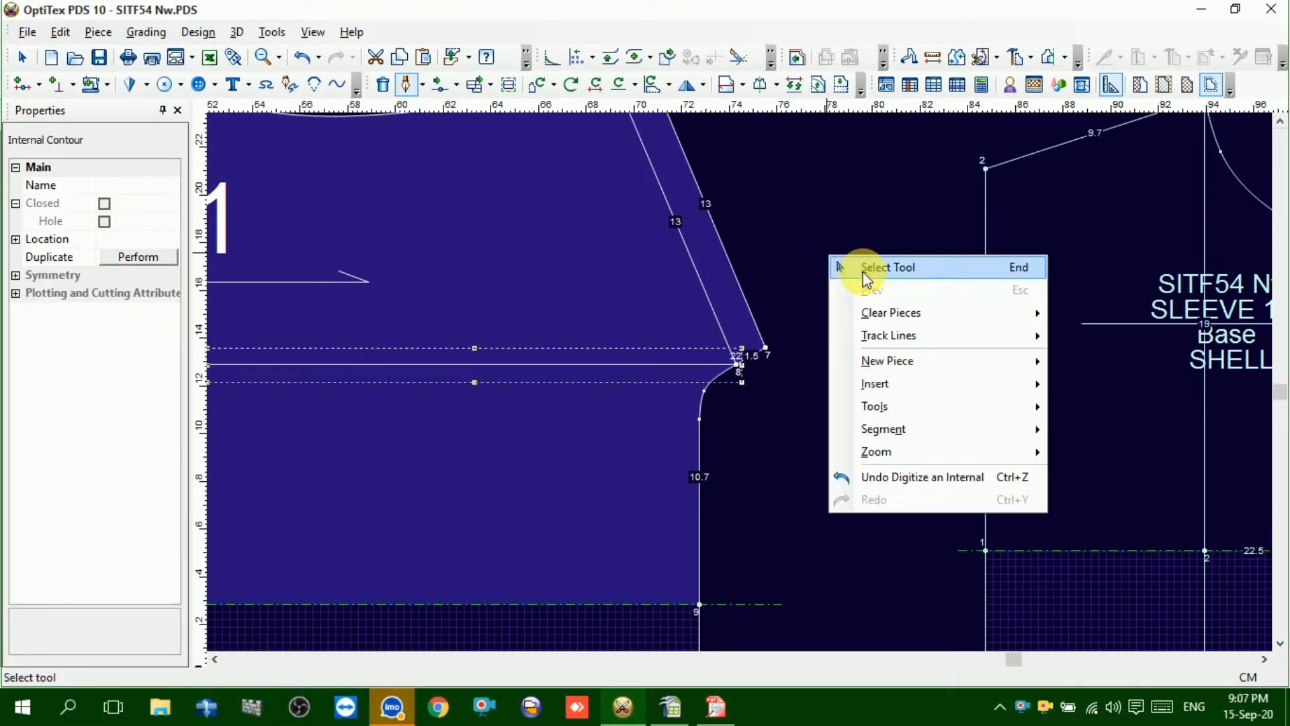
{"action": "left_click", "coordinate": [841, 268]}
Move the pocket piece into the empty area below the front piece
{"action": "scroll", "coordinate": [727, 396], "scroll_direction": "down", "scroll_amount": 5}
{"action": "scroll", "coordinate": [740, 383], "scroll_direction": "down", "scroll_amount": 2}
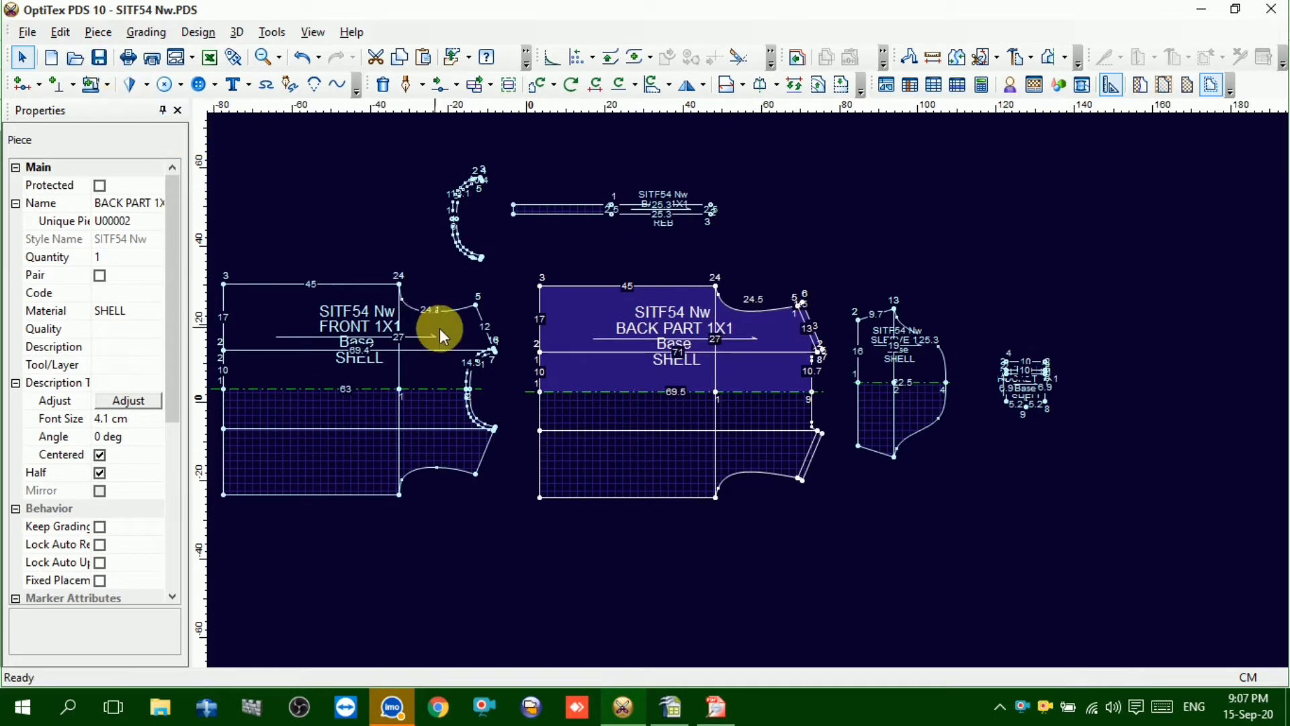
{"action": "left_click", "coordinate": [470, 336]}
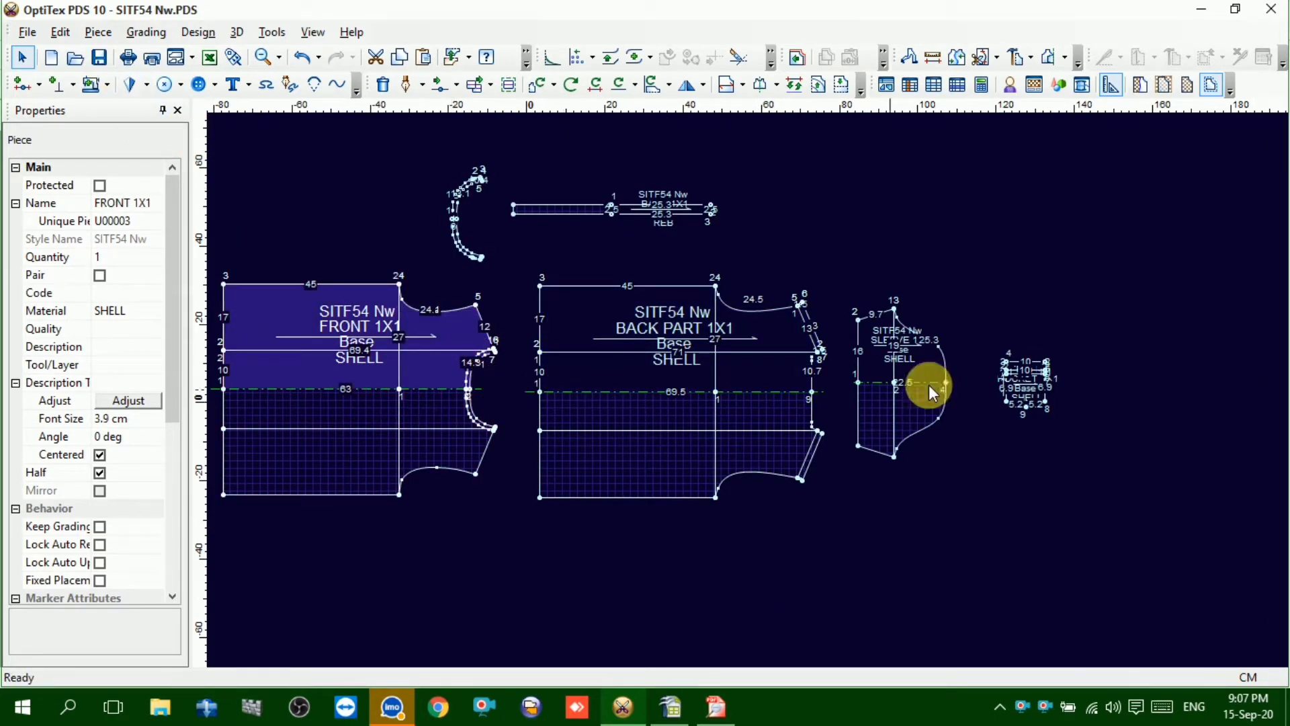
{"action": "scroll", "coordinate": [1018, 404], "scroll_direction": "up", "scroll_amount": 3}
{"action": "key", "text": "space"}
{"action": "scroll", "coordinate": [222, 598], "scroll_direction": "down", "scroll_amount": 3}
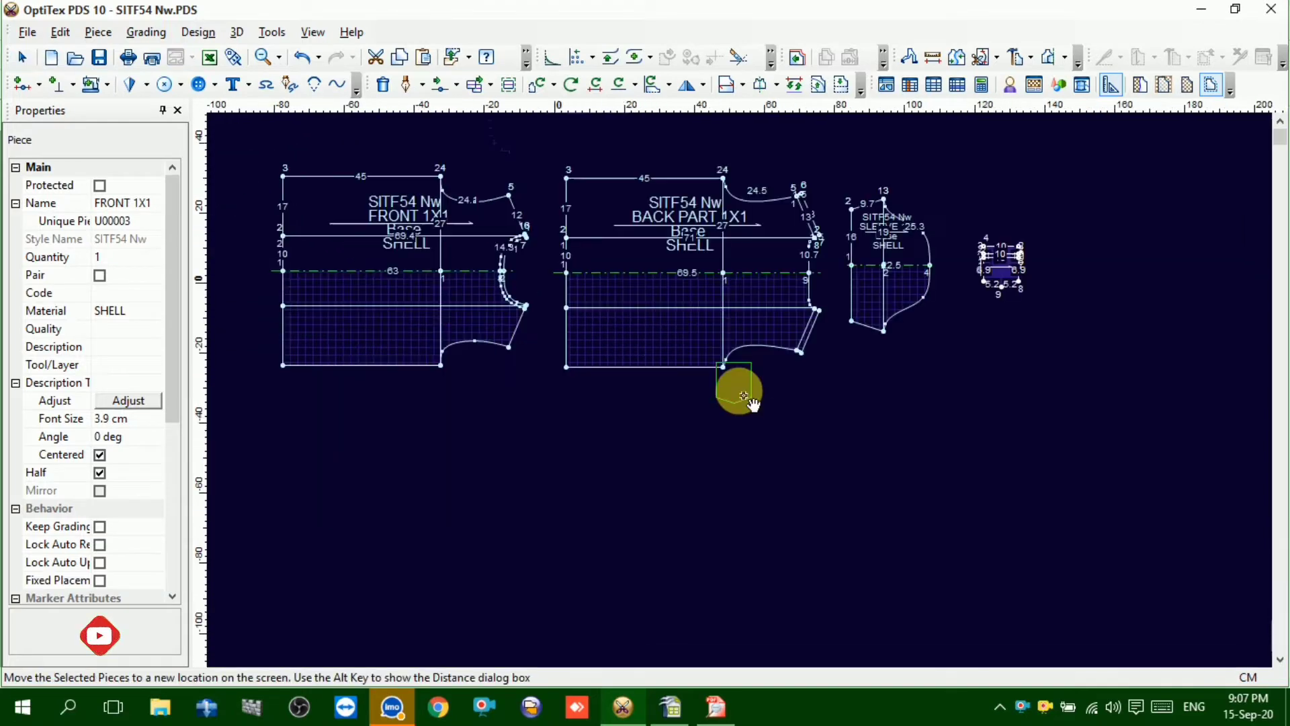
{"action": "left_click", "coordinate": [497, 435]}
{"action": "scroll", "coordinate": [740, 384], "scroll_direction": "up", "scroll_amount": 2}
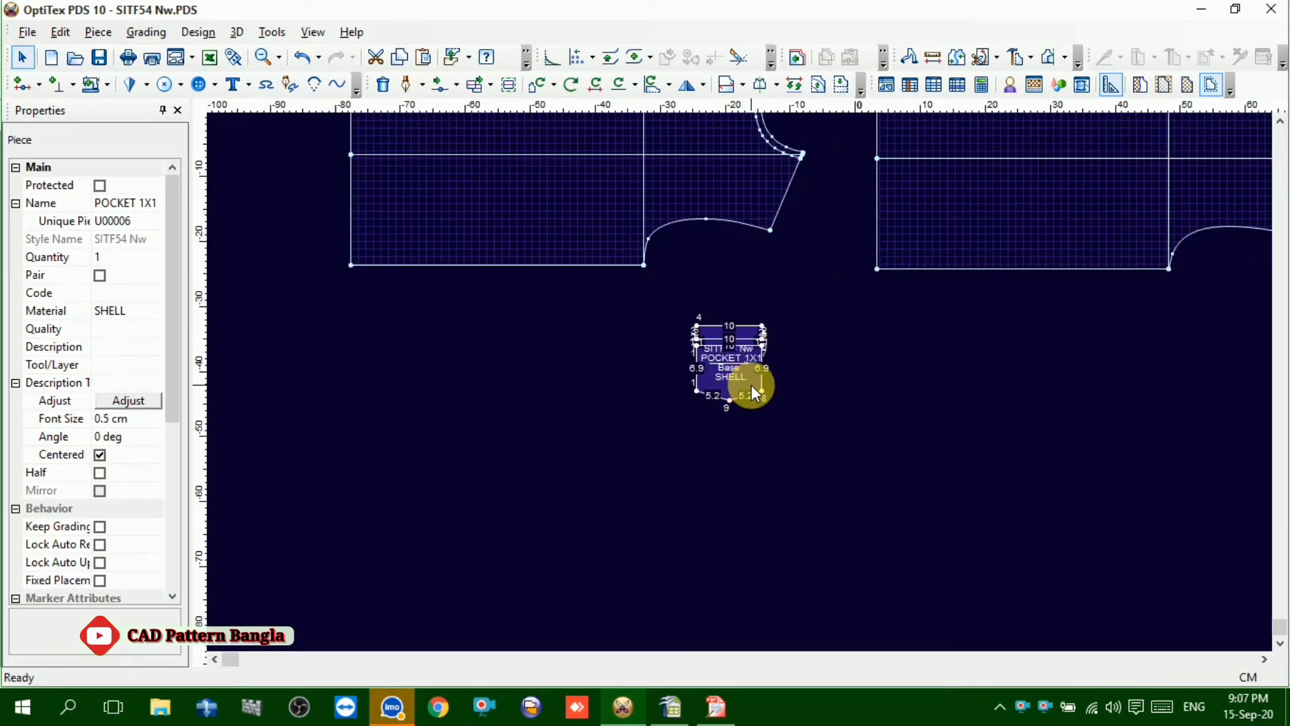
{"action": "scroll", "coordinate": [741, 380], "scroll_direction": "up", "scroll_amount": 3}
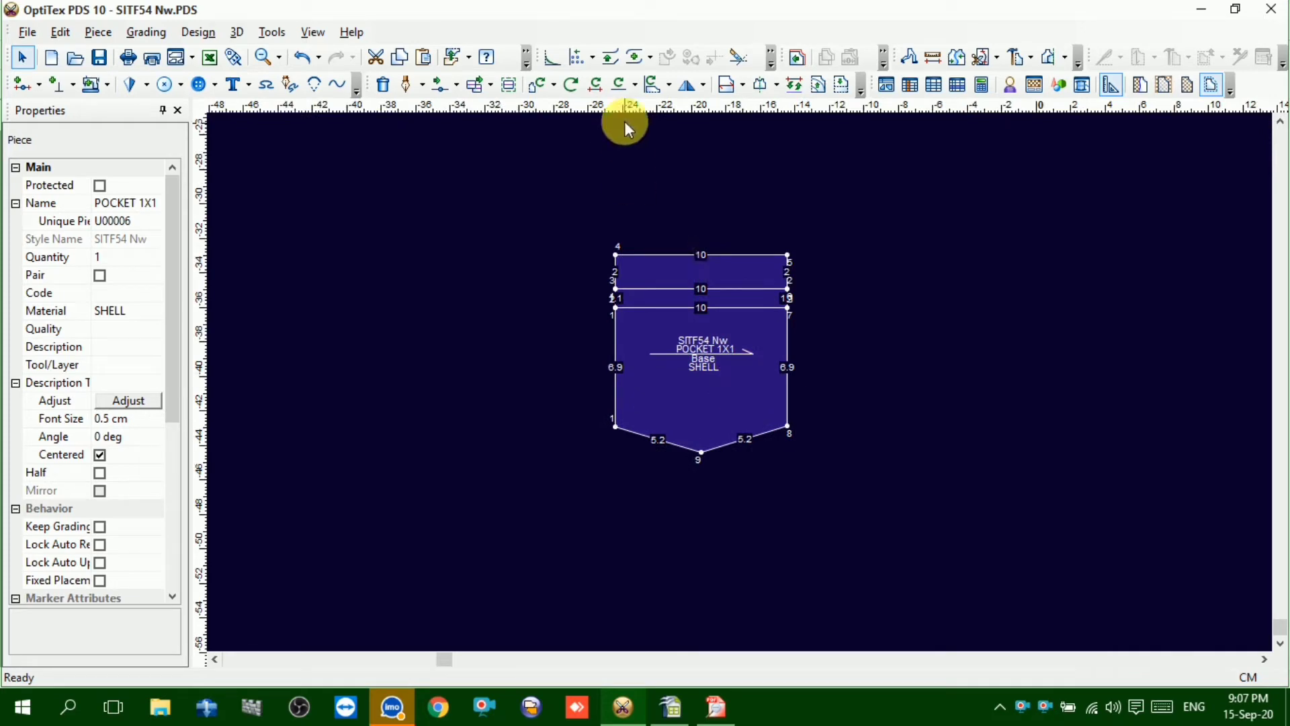
{"action": "left_click", "coordinate": [624, 86]}
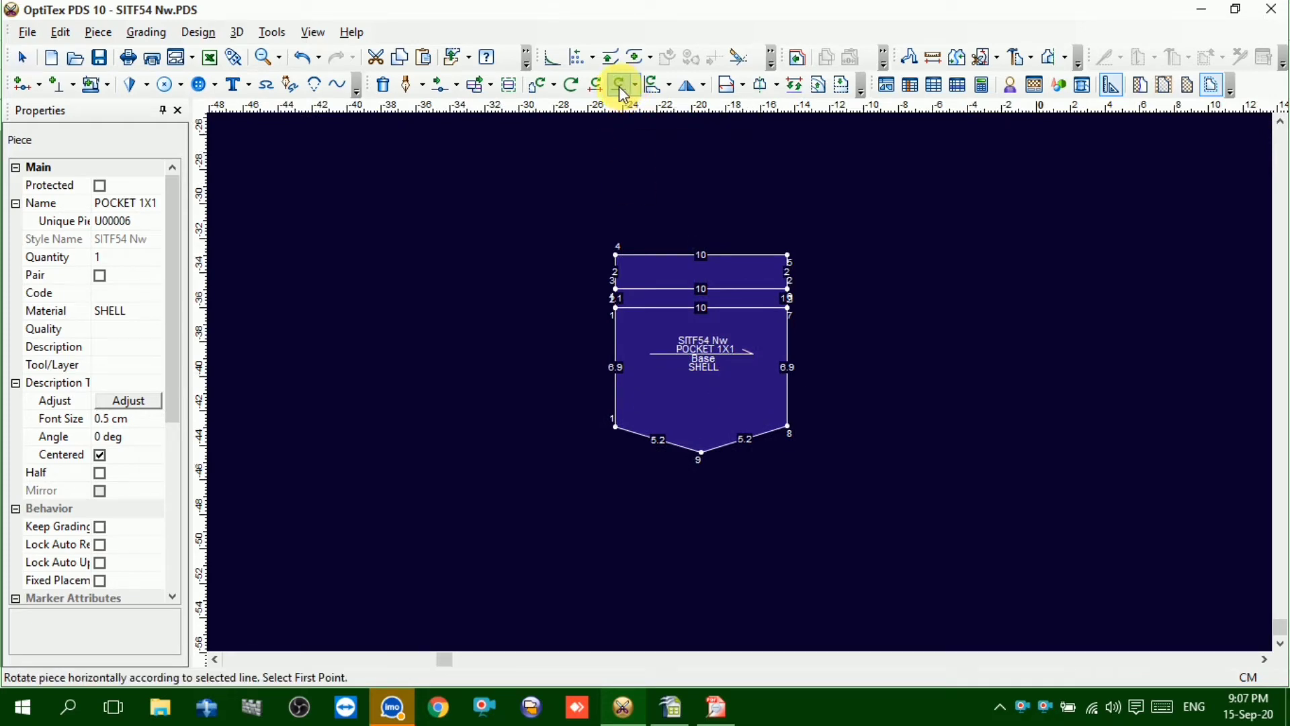
{"action": "left_click", "coordinate": [595, 84]}
{"action": "left_click", "coordinate": [570, 86]}
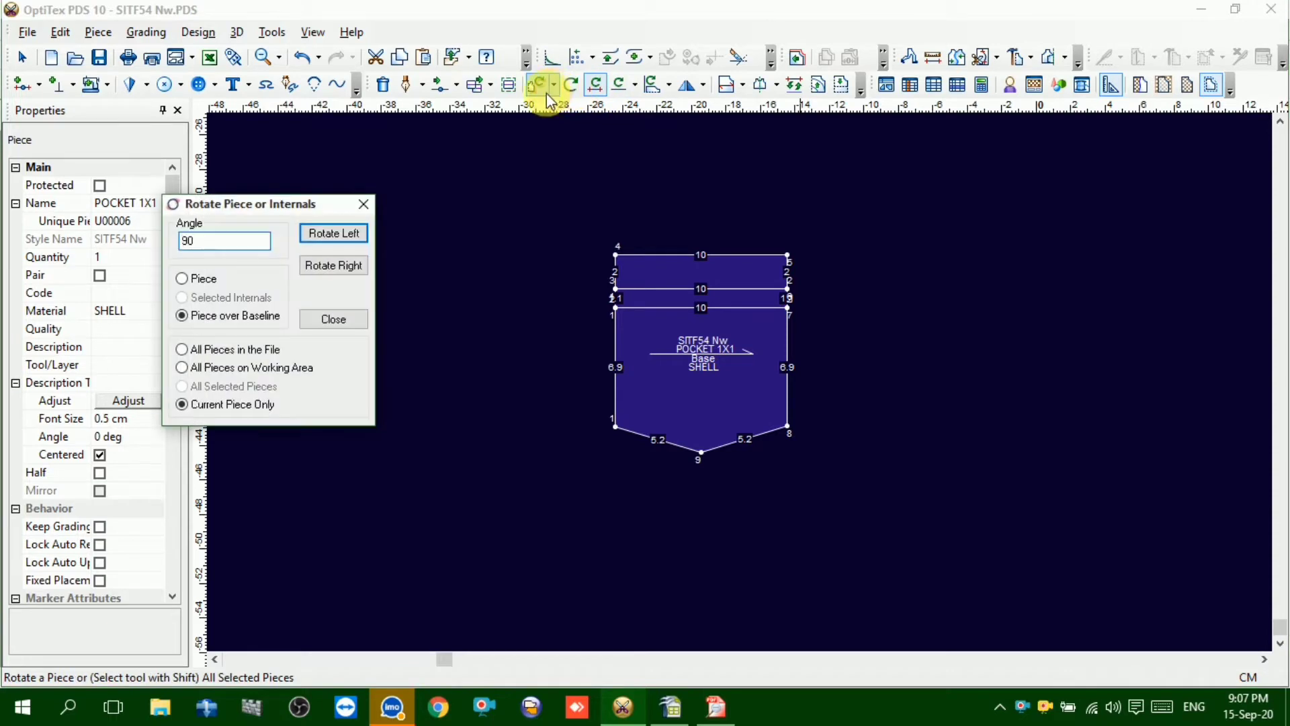
{"action": "left_click", "coordinate": [363, 204]}
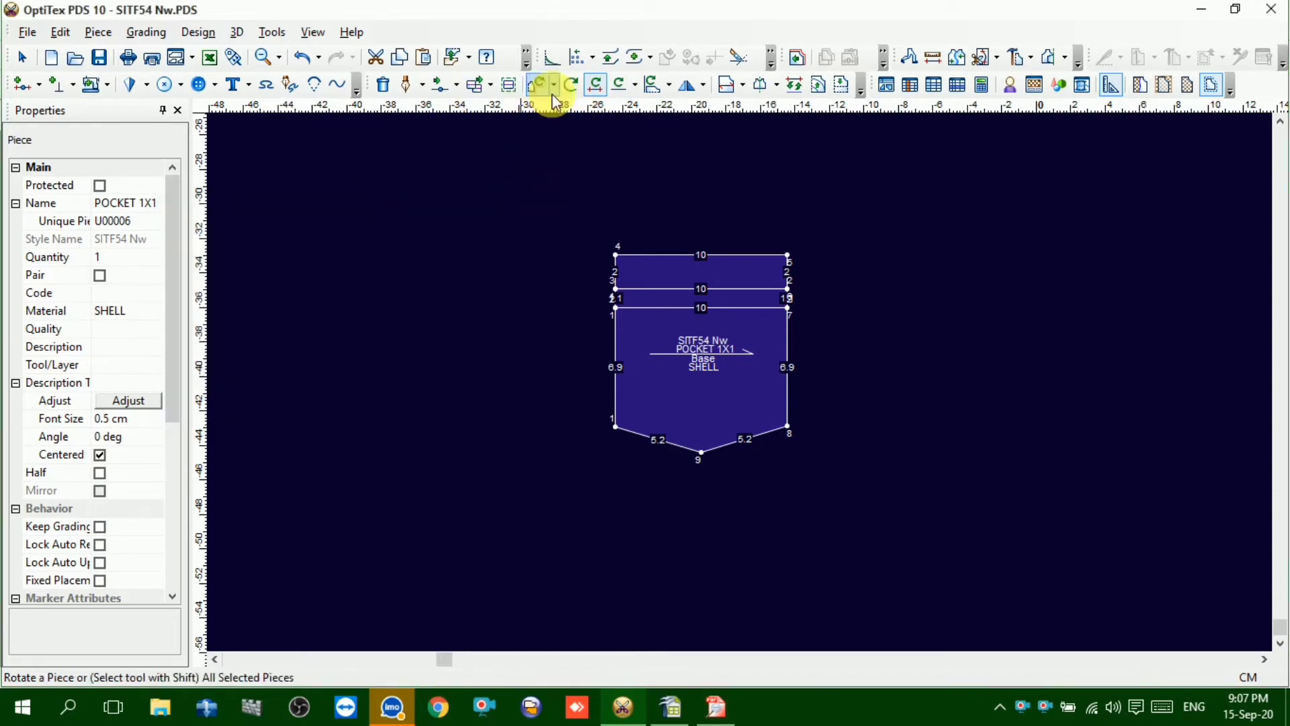
{"action": "left_click", "coordinate": [570, 85]}
{"action": "left_click", "coordinate": [363, 204]}
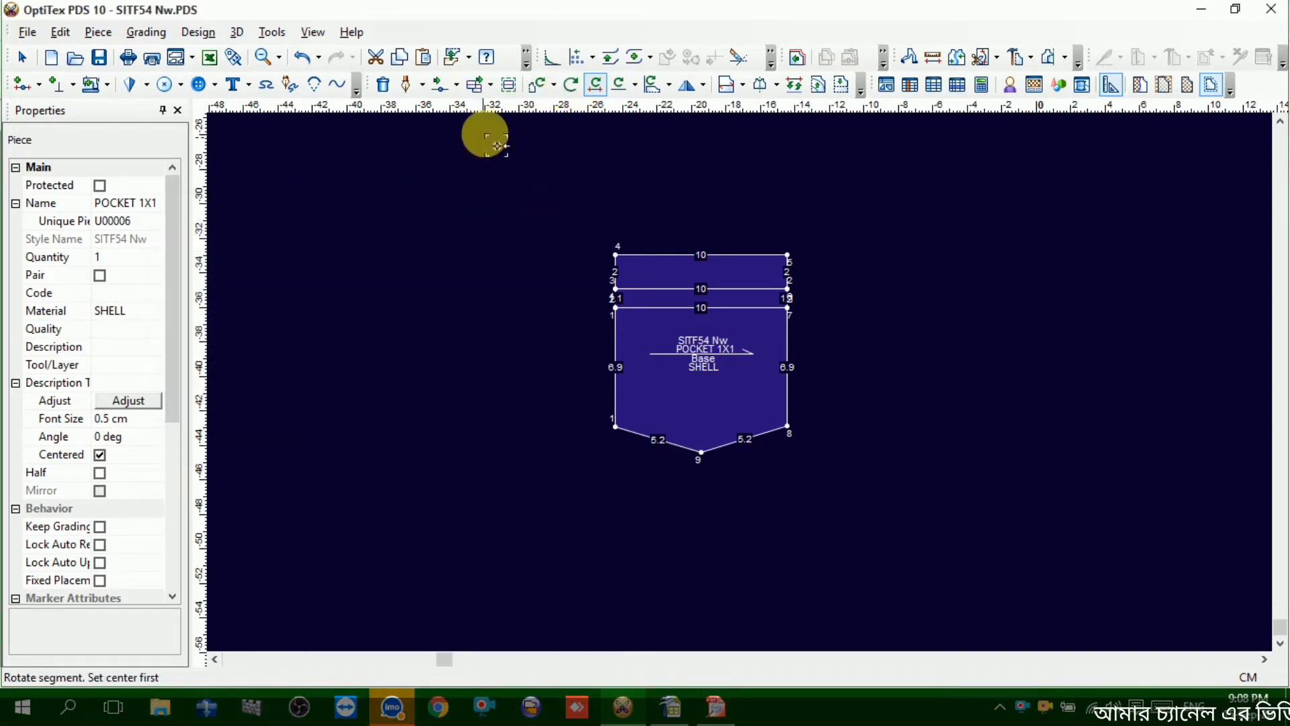
Rotate the pocket piece 90 degrees clockwise together with its grainline so its opening edge faces the neck direction
{"action": "left_click", "coordinate": [653, 85]}
{"action": "right_click", "coordinate": [871, 237]}
{"action": "left_click", "coordinate": [878, 243]}
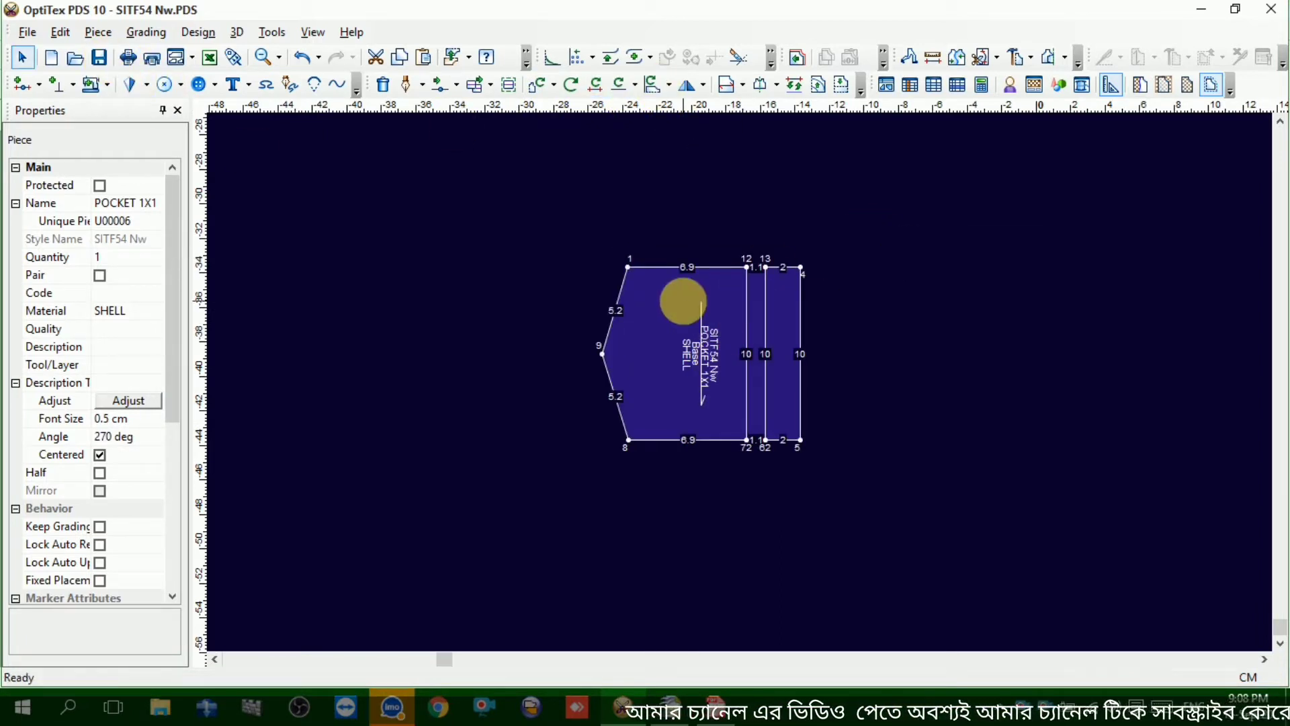
Select the front piece above the rotated pocket
{"action": "scroll", "coordinate": [739, 381], "scroll_direction": "down", "scroll_amount": 5}
{"action": "scroll", "coordinate": [750, 393], "scroll_direction": "up", "scroll_amount": 1}
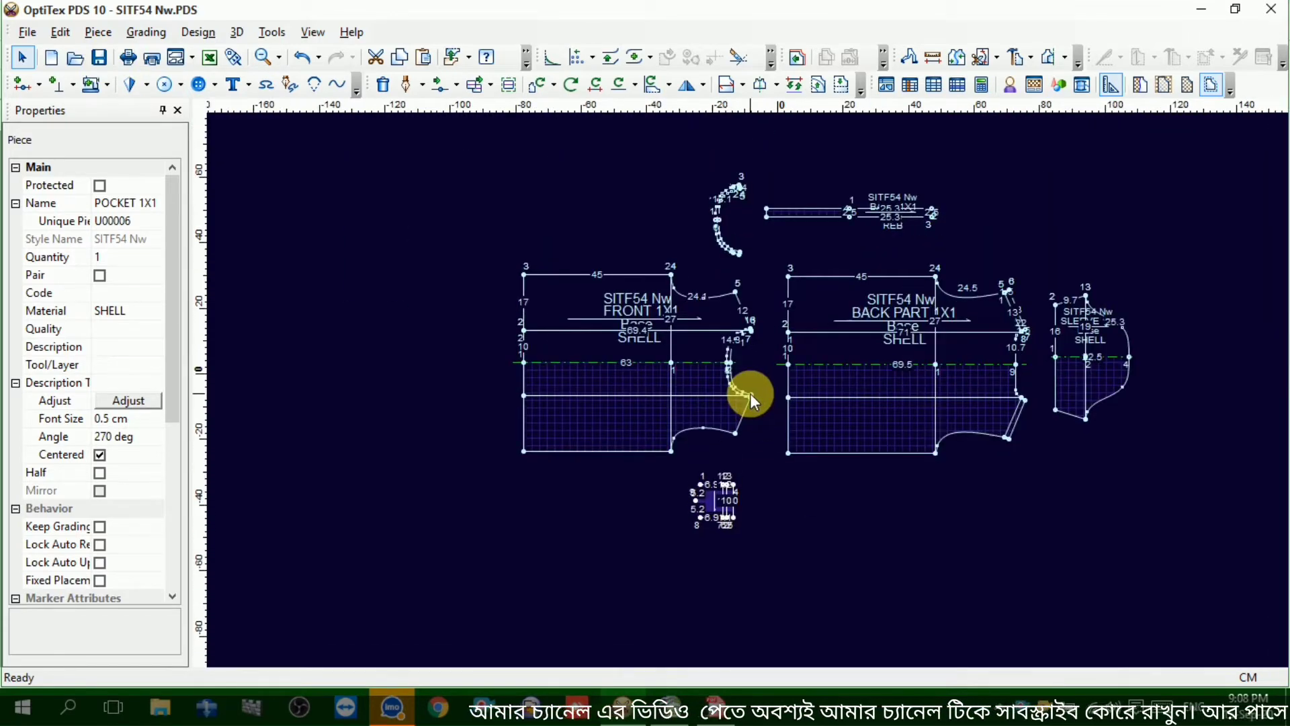
{"action": "scroll", "coordinate": [740, 381], "scroll_direction": "up", "scroll_amount": 1}
{"action": "left_click", "coordinate": [683, 304]}
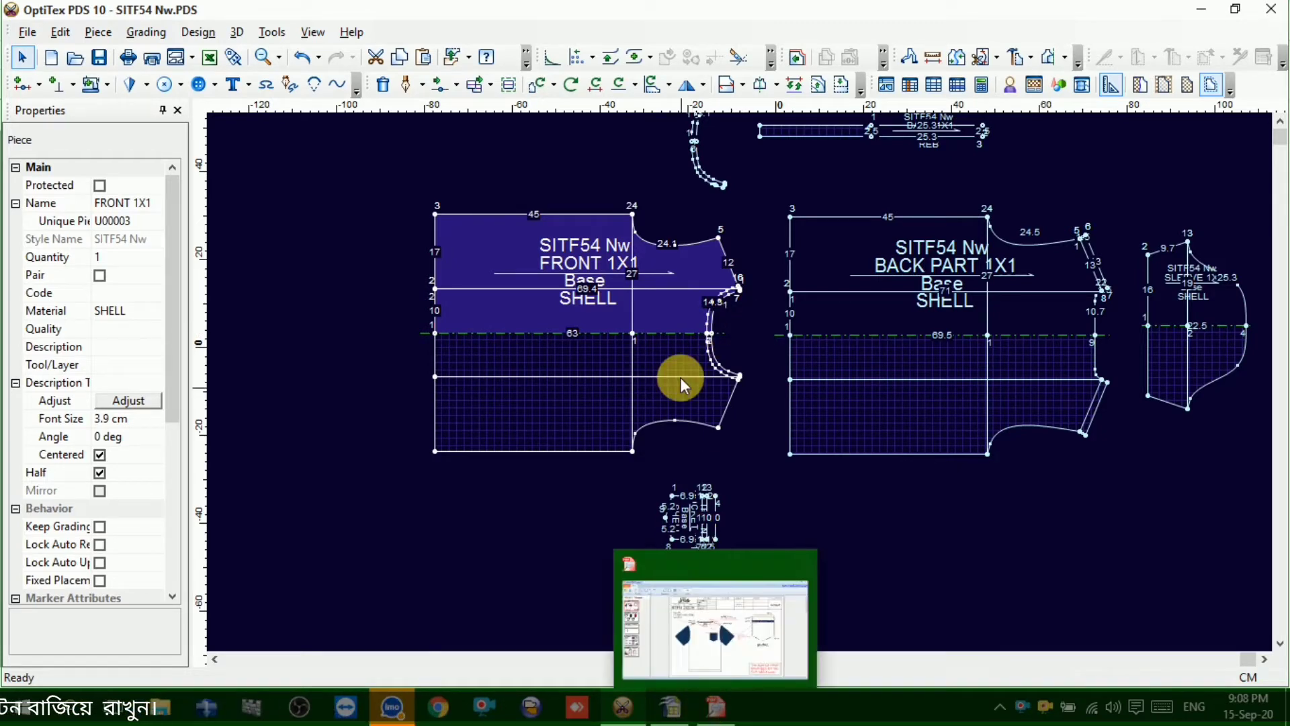
Switch to the SITF54 specification sheet in Free PDF Reader and examine the pocket placement relative to the neck and shoulder
{"action": "left_click", "coordinate": [715, 706]}
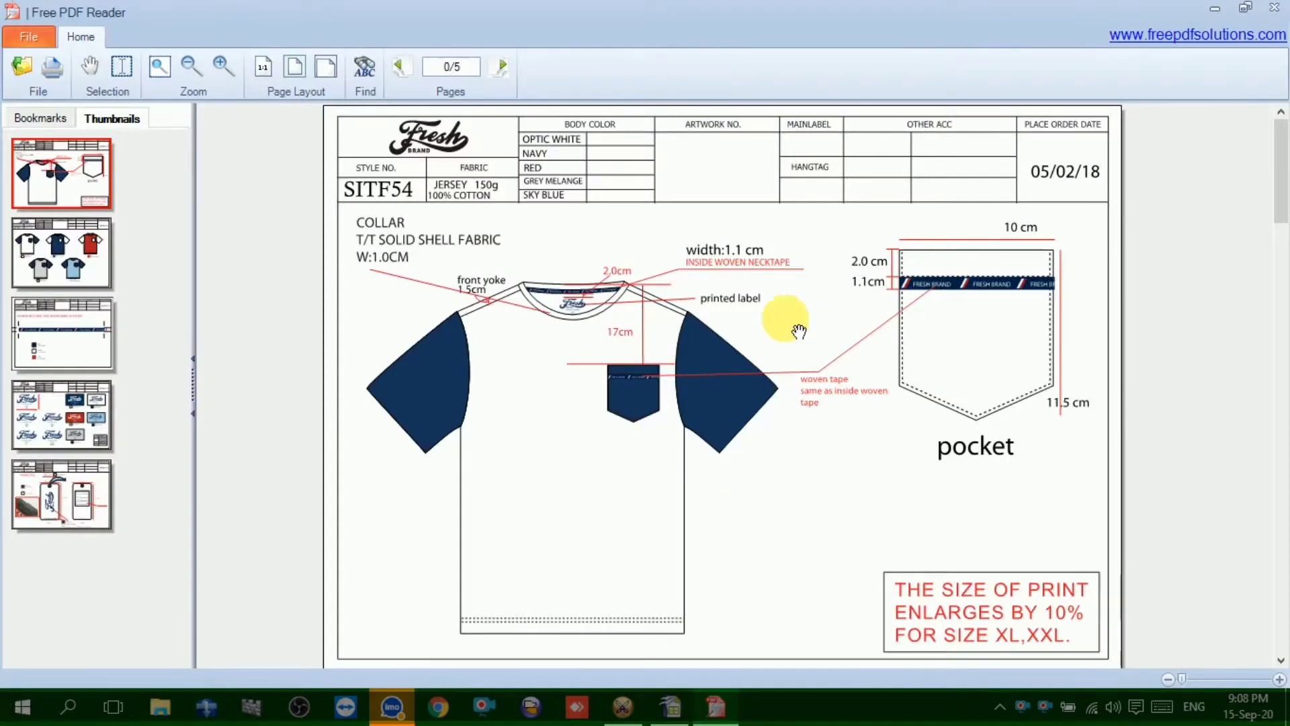
{"action": "scroll", "coordinate": [631, 336], "scroll_direction": "down", "scroll_amount": 3}
{"action": "scroll", "coordinate": [655, 254], "scroll_direction": "up", "scroll_amount": 1}
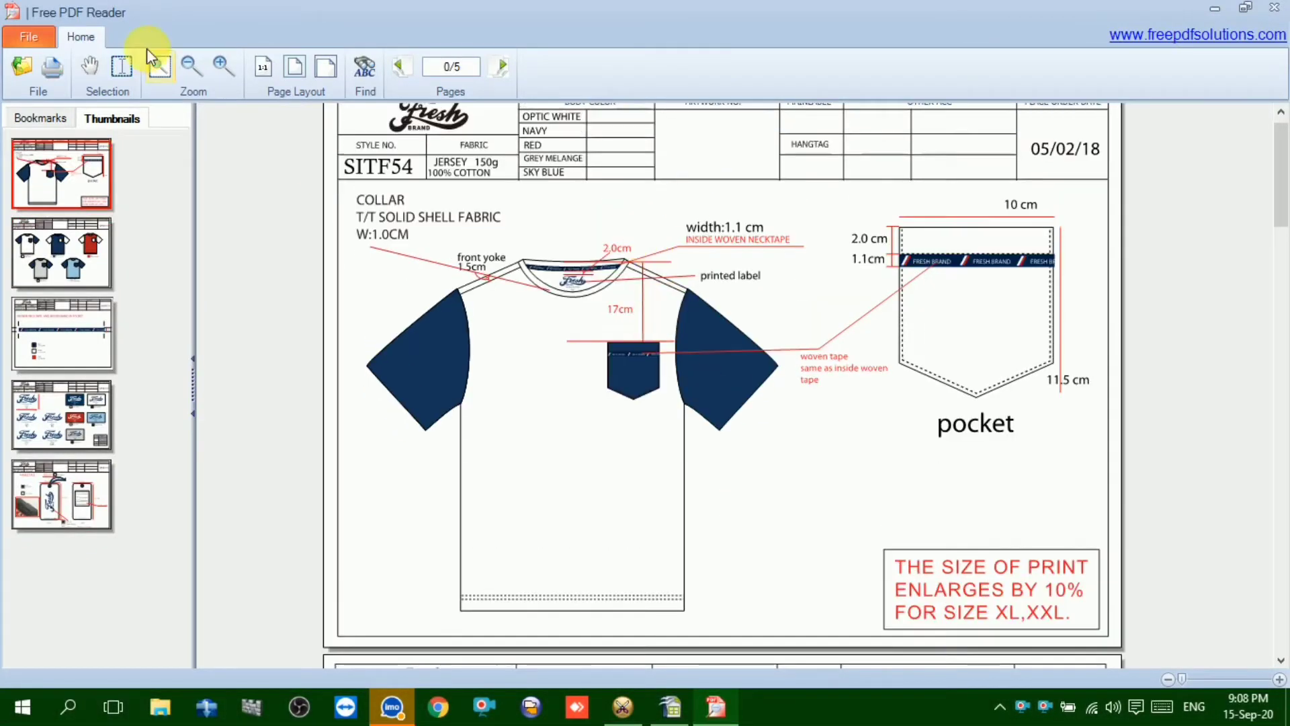
{"action": "left_click", "coordinate": [216, 78]}
{"action": "scroll", "coordinate": [844, 509], "scroll_direction": "down", "scroll_amount": 5}
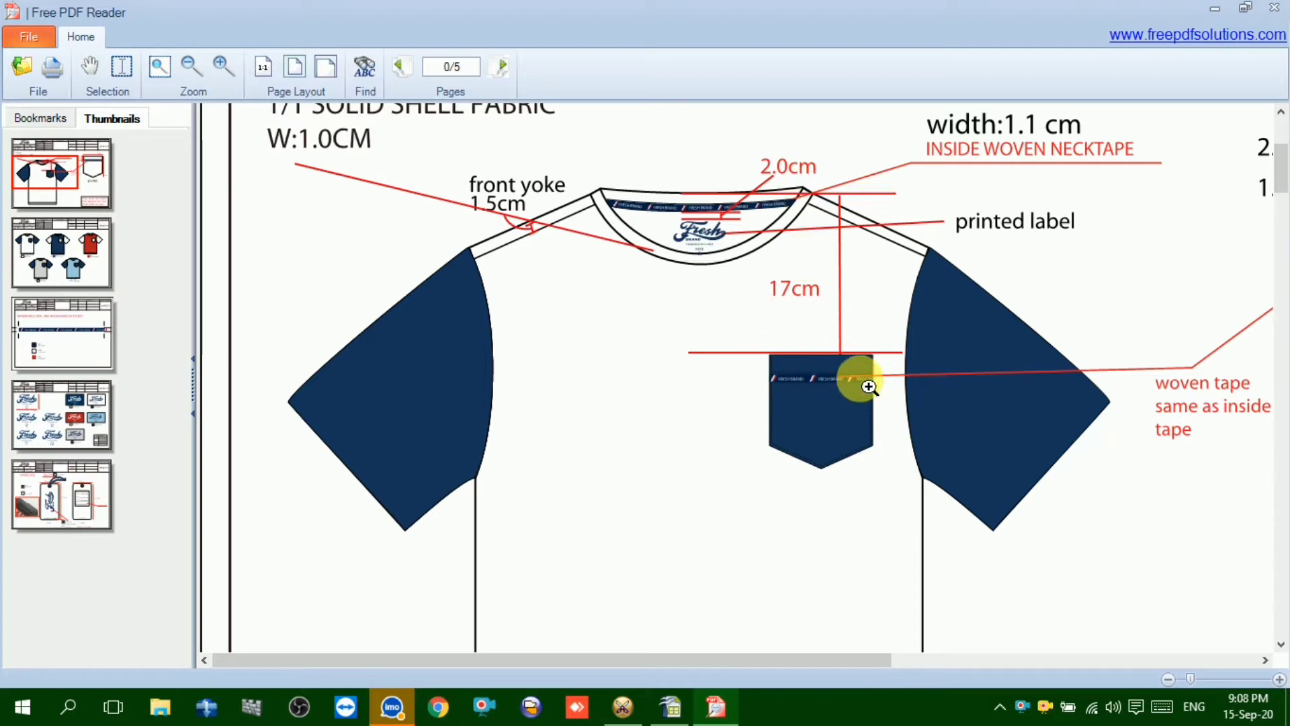
Compare the front piece's neck and shoulder area in OptiTex PDS with the pocket placement in the Free PDF Reader specification sheet
{"action": "left_click", "coordinate": [623, 710]}
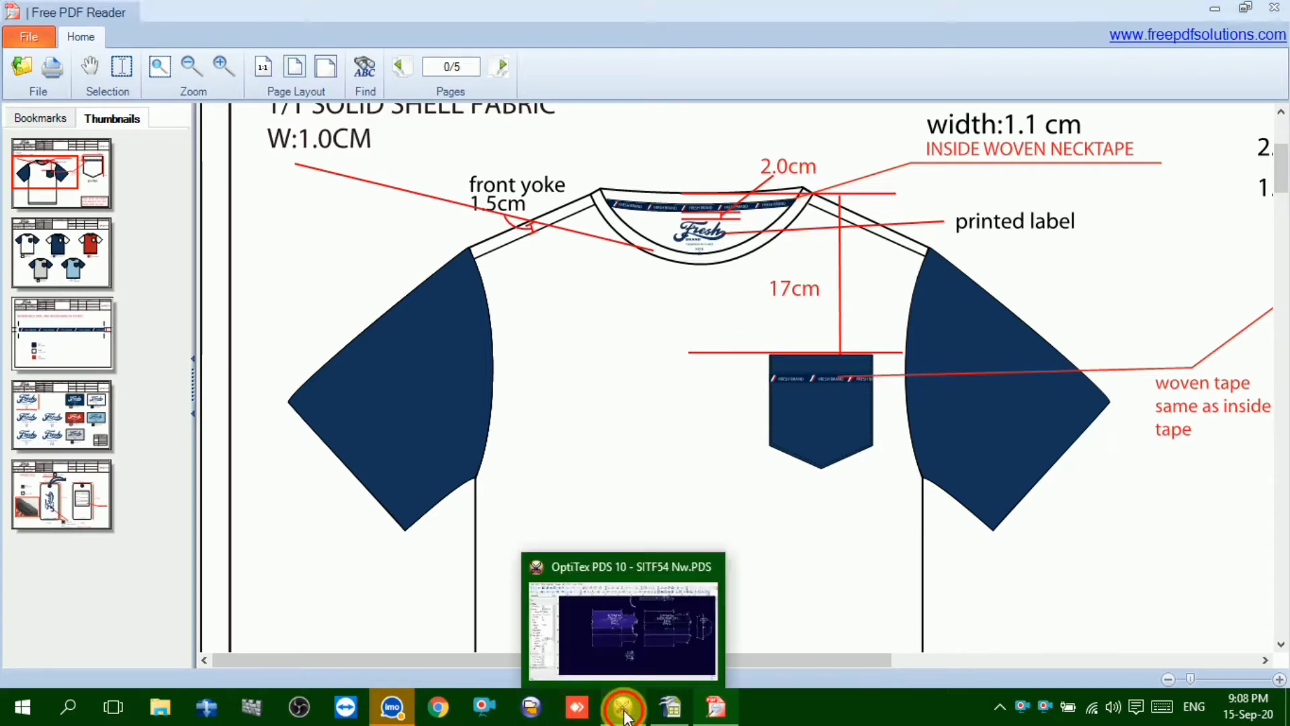
{"action": "scroll", "coordinate": [687, 300], "scroll_direction": "up", "scroll_amount": 2}
{"action": "scroll", "coordinate": [740, 381], "scroll_direction": "up", "scroll_amount": 1}
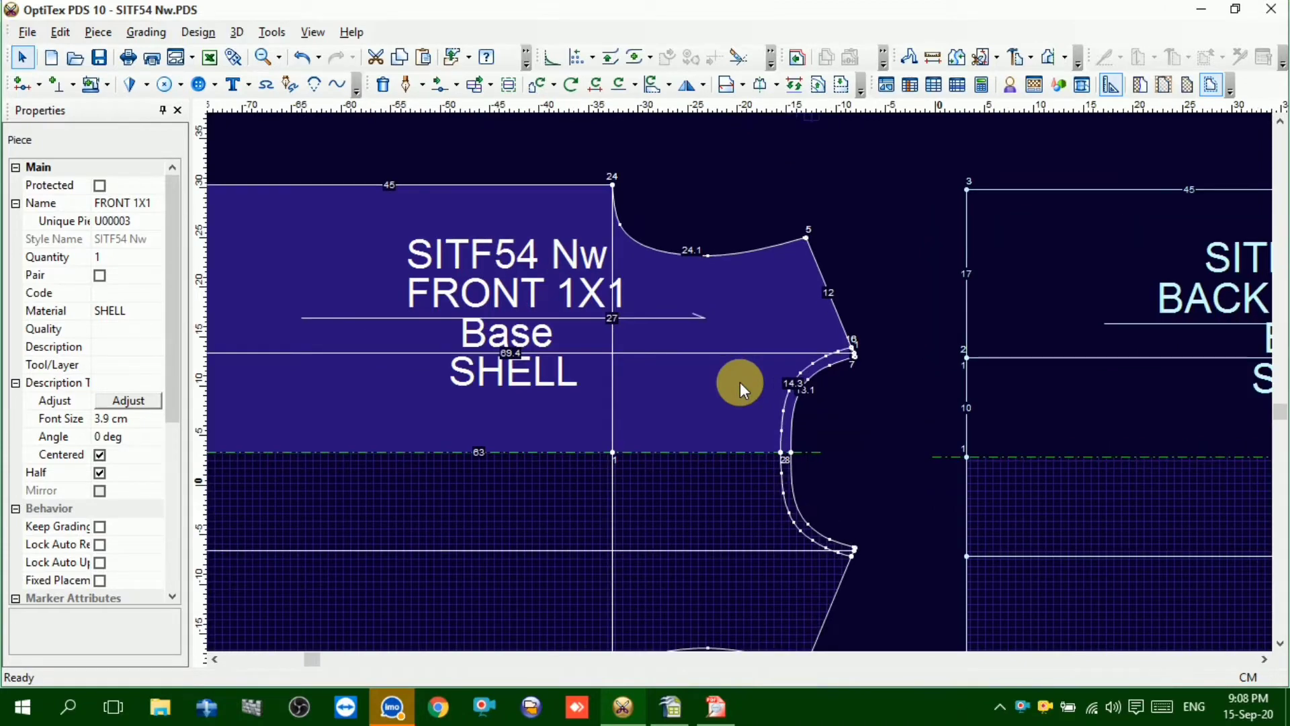
{"action": "left_click", "coordinate": [713, 709]}
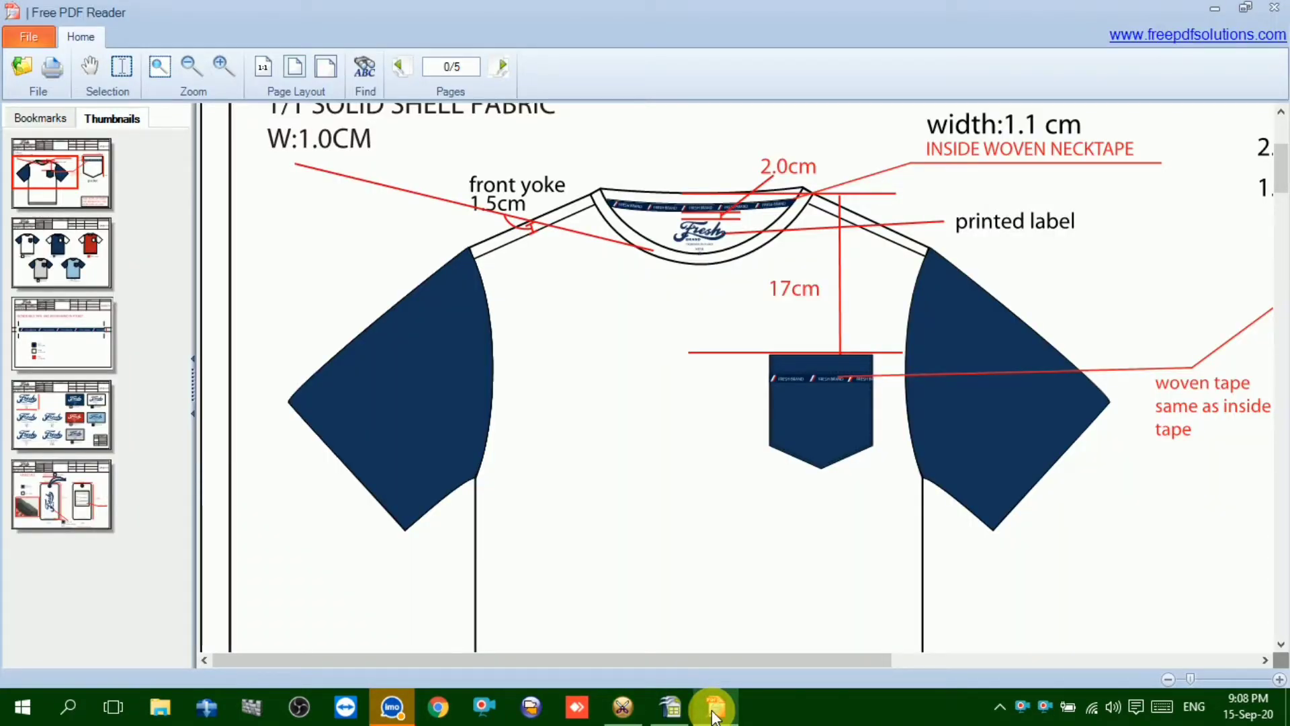
Return to OptiTex PDS and flip the front piece vertically so its working half lies below the centre line
{"action": "left_click", "coordinate": [713, 712]}
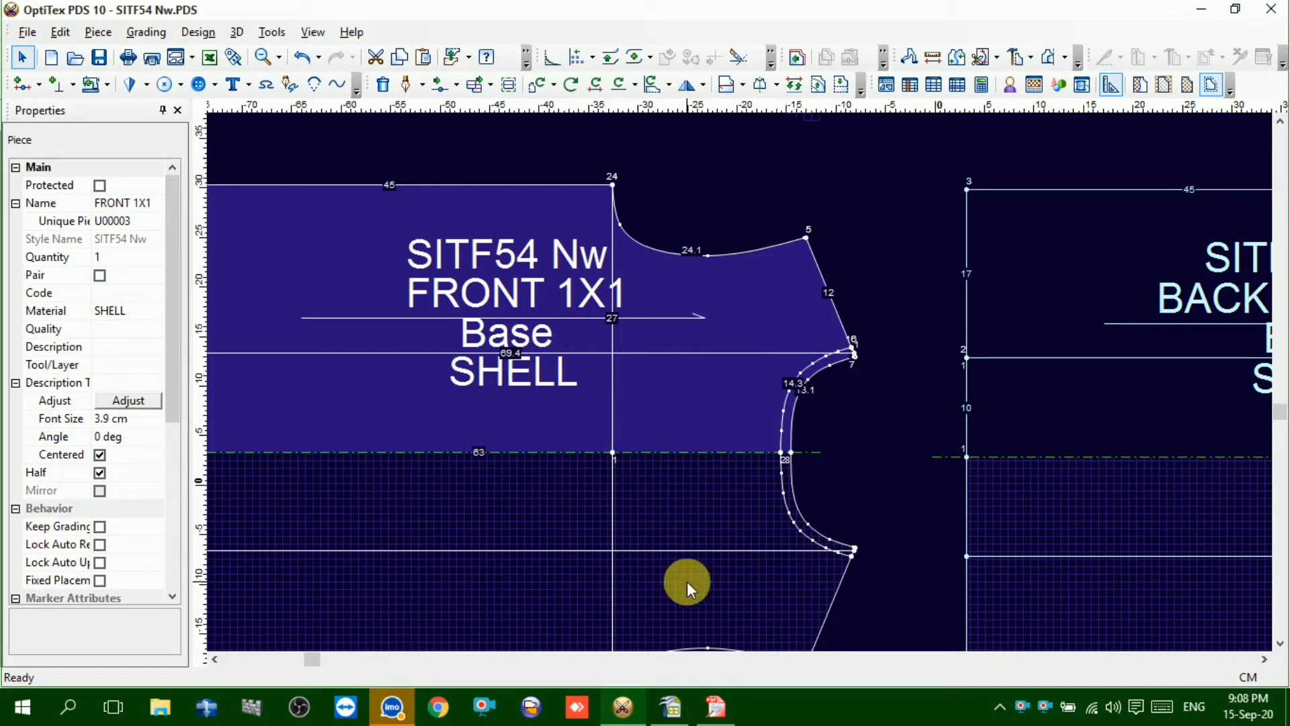
{"action": "scroll", "coordinate": [719, 519], "scroll_direction": "down", "scroll_amount": 3}
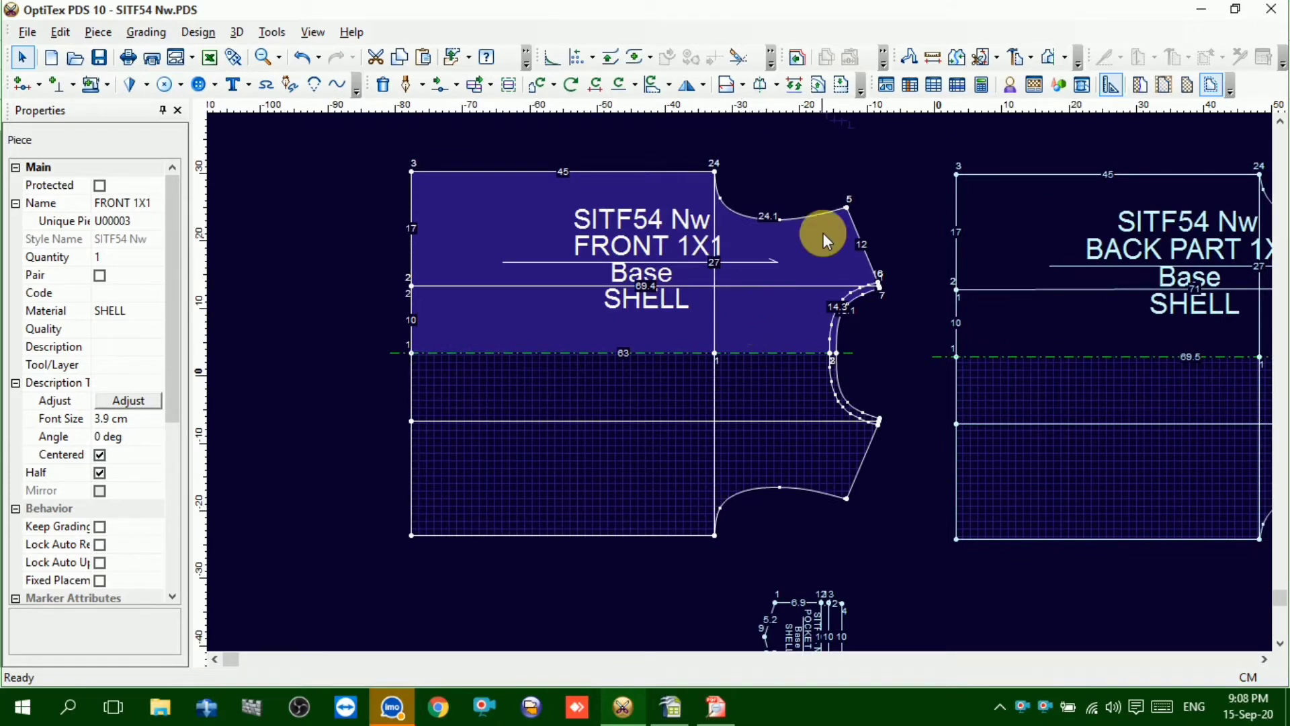
{"action": "left_click", "coordinate": [704, 87]}
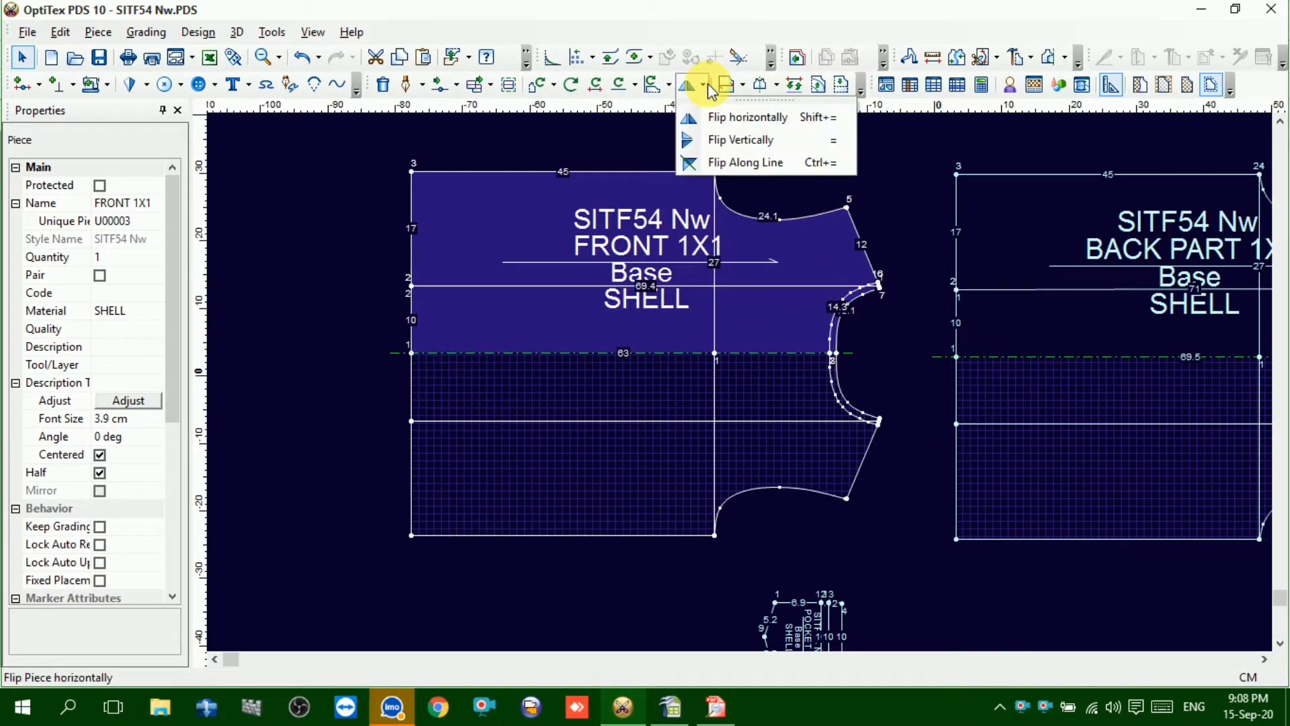
{"action": "left_click", "coordinate": [727, 133]}
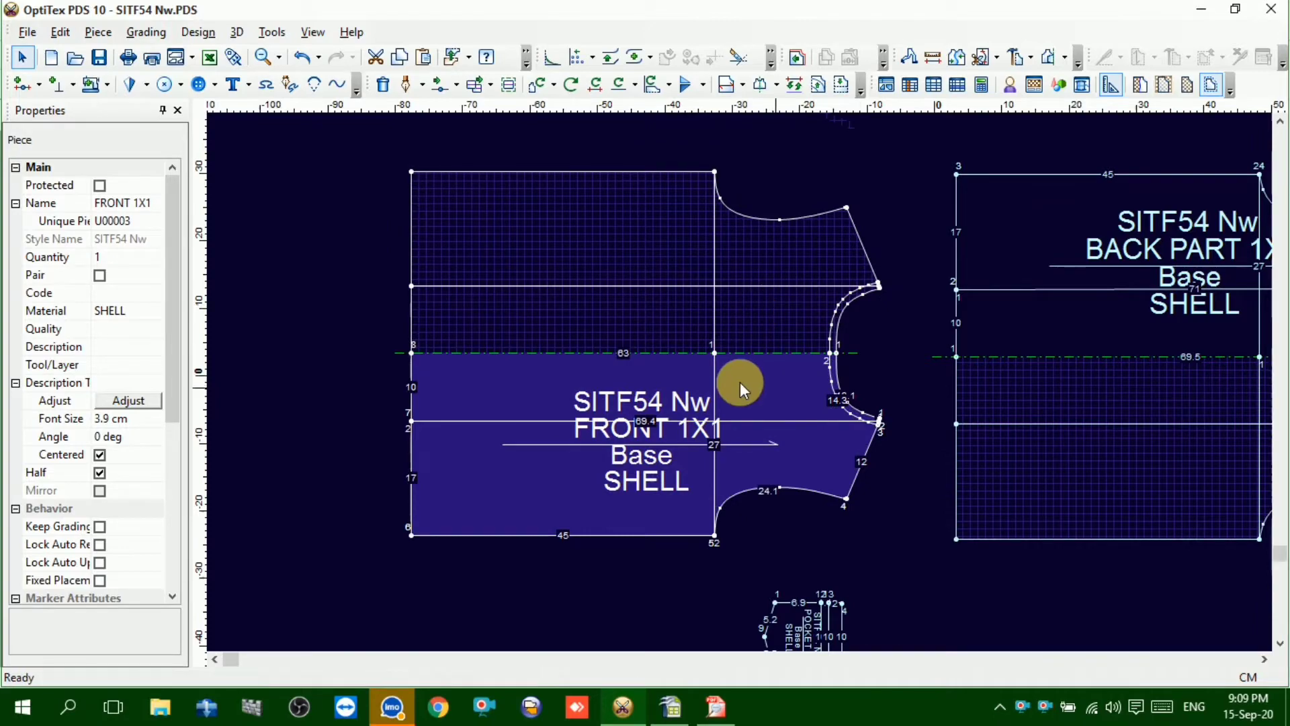
Place a vertical guide line through the front piece's highest shoulder point at the neckline
{"action": "scroll", "coordinate": [740, 381], "scroll_direction": "up", "scroll_amount": 3}
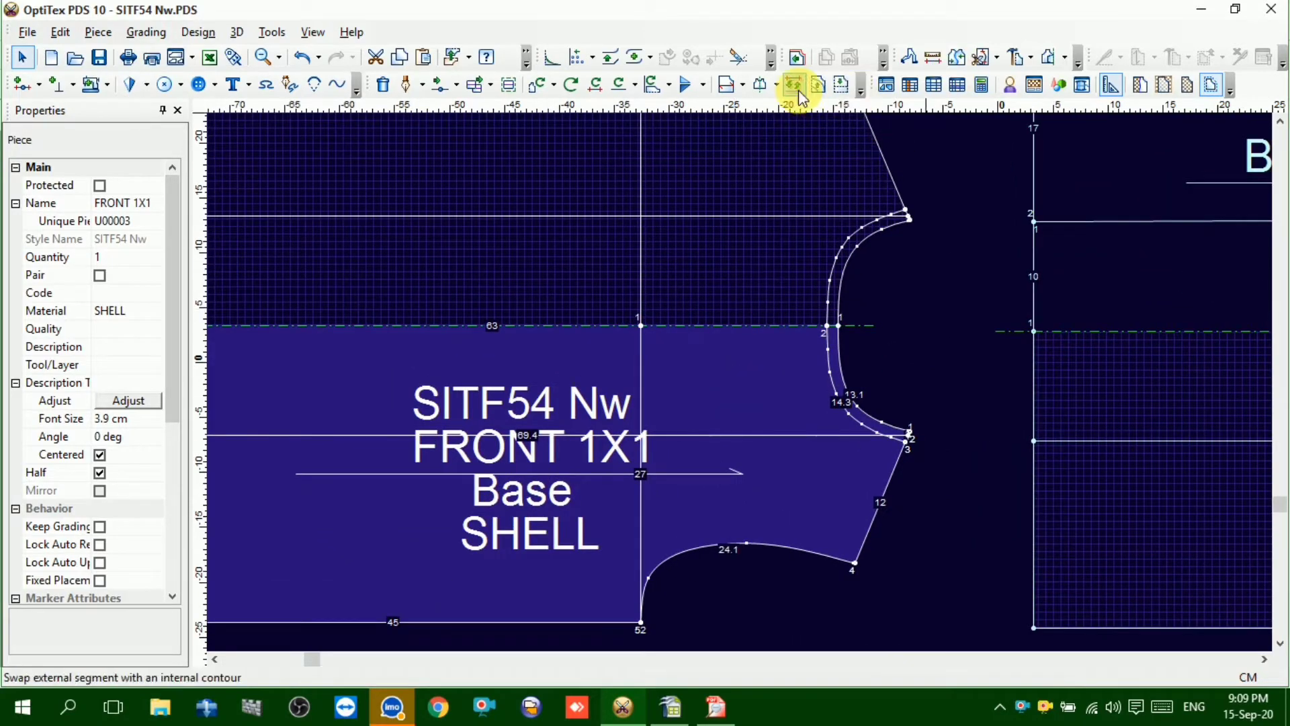
{"action": "scroll", "coordinate": [736, 380], "scroll_direction": "down", "scroll_amount": 3}
{"action": "scroll", "coordinate": [740, 383], "scroll_direction": "up", "scroll_amount": 1}
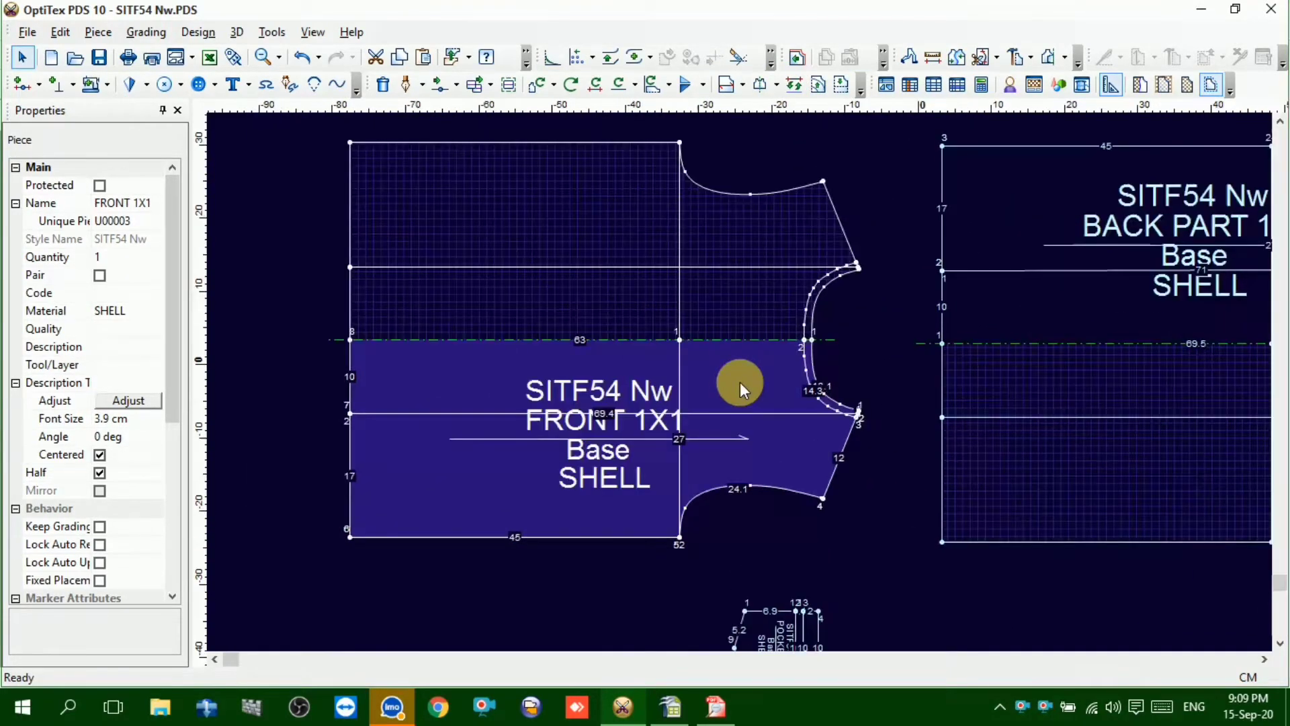
{"action": "scroll", "coordinate": [739, 381], "scroll_direction": "up", "scroll_amount": 1}
{"action": "scroll", "coordinate": [740, 381], "scroll_direction": "up", "scroll_amount": 1}
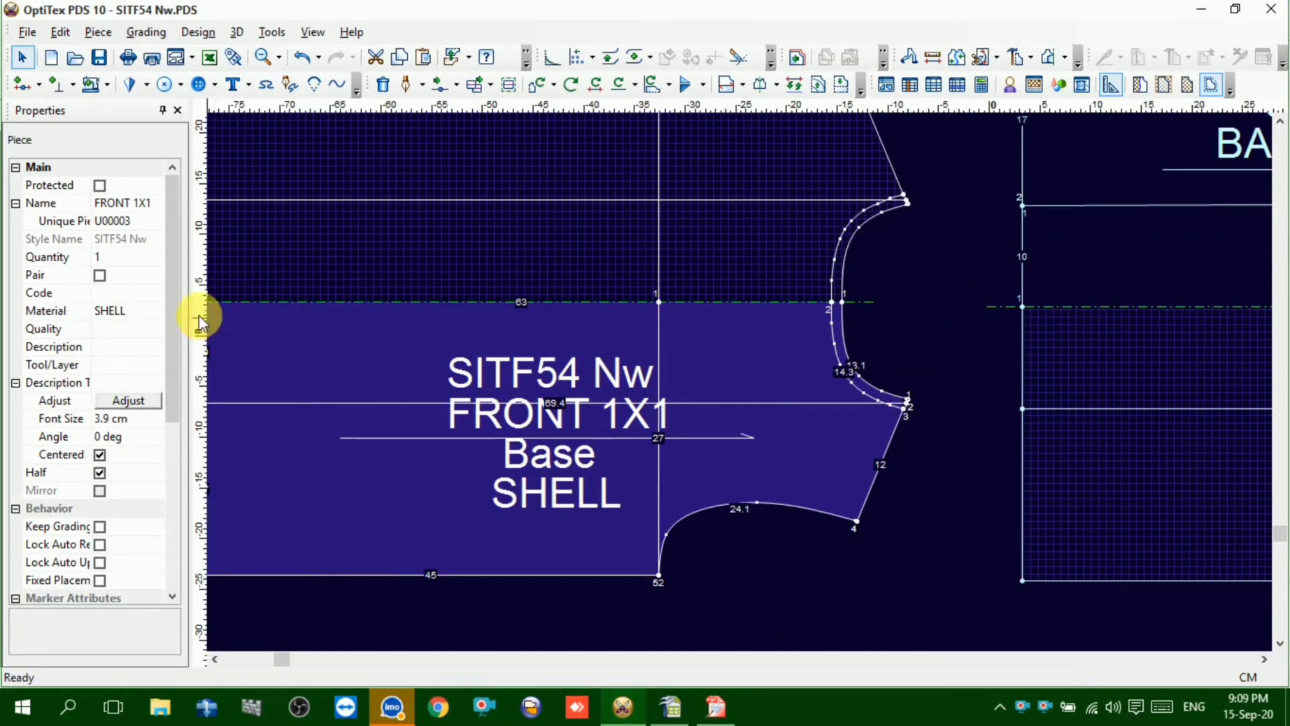
{"action": "left_click_drag", "start_coordinate": [200, 322], "coordinate": [904, 345]}
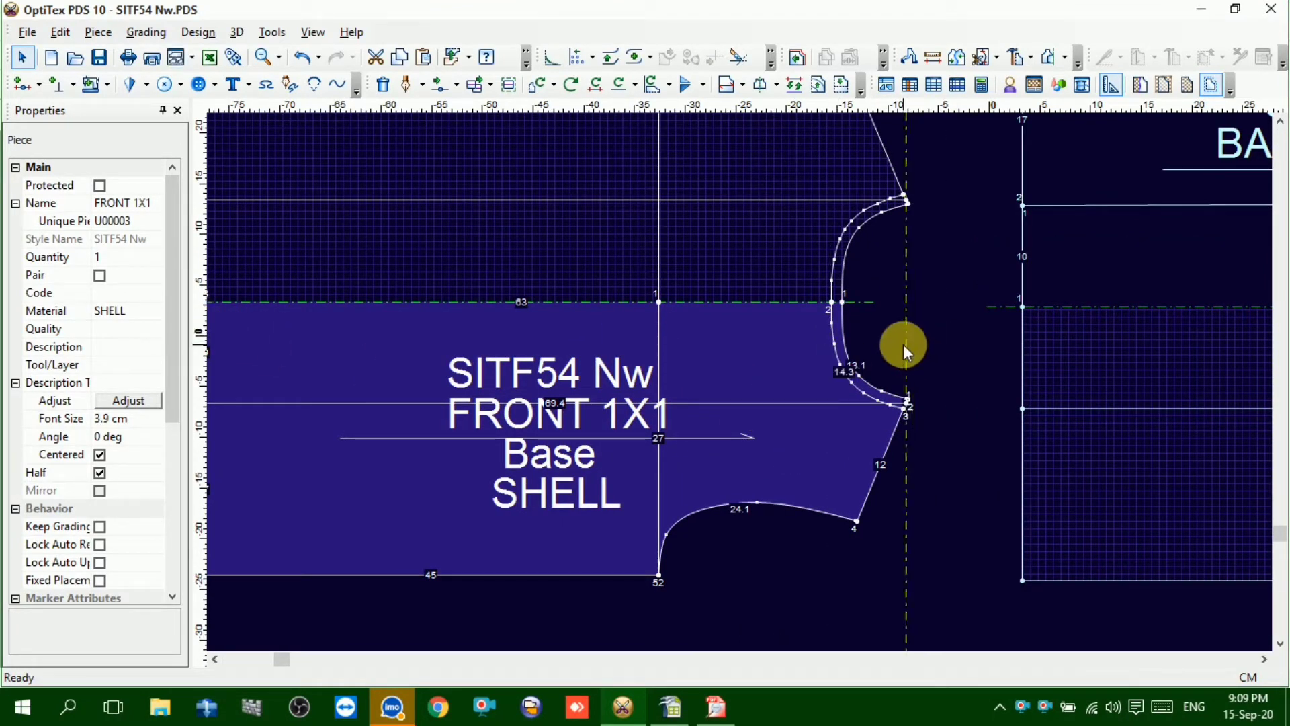
{"action": "scroll", "coordinate": [738, 383], "scroll_direction": "up", "scroll_amount": 5}
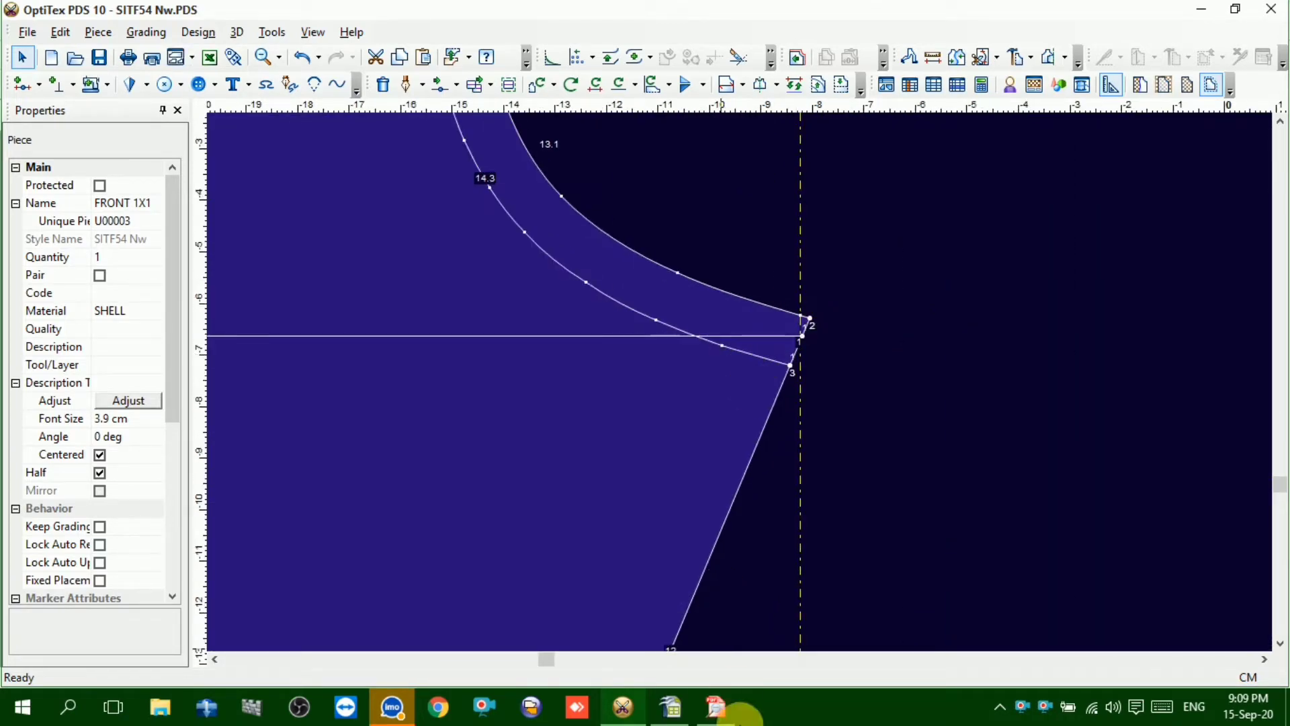
{"action": "mouse_move", "coordinate": [727, 723]}
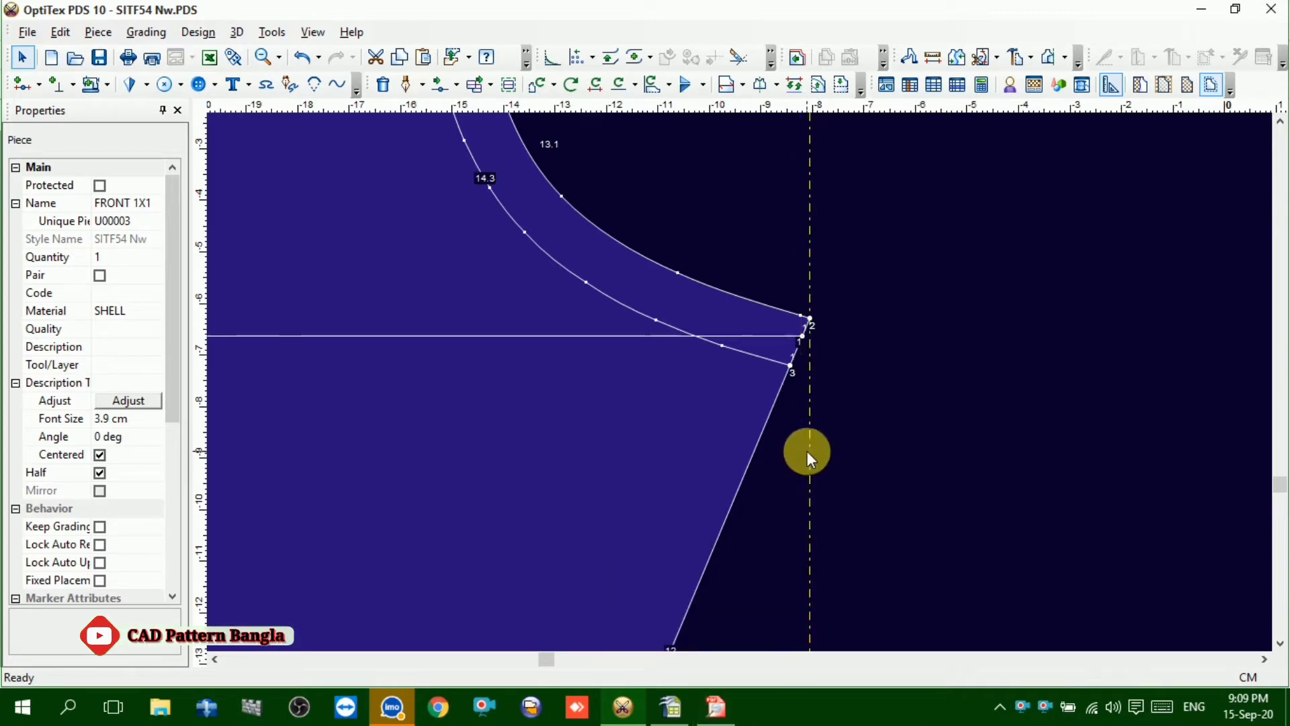
On the back piece, place a vertical guide line at the outer shoulder tip and a horizontal one through the inner neck point of the 1.5 cm strip
{"action": "scroll", "coordinate": [739, 381], "scroll_direction": "down", "scroll_amount": 5}
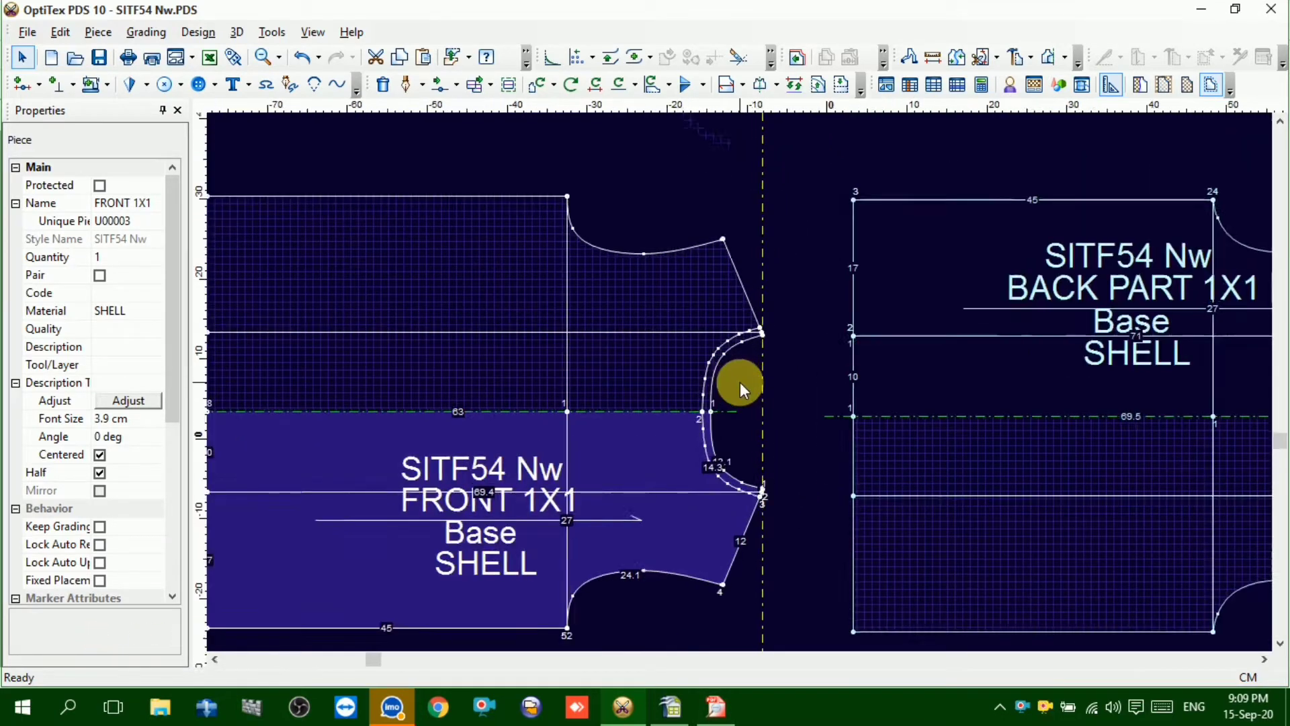
{"action": "scroll", "coordinate": [739, 381], "scroll_direction": "down", "scroll_amount": 2}
{"action": "scroll", "coordinate": [739, 381], "scroll_direction": "up", "scroll_amount": 6}
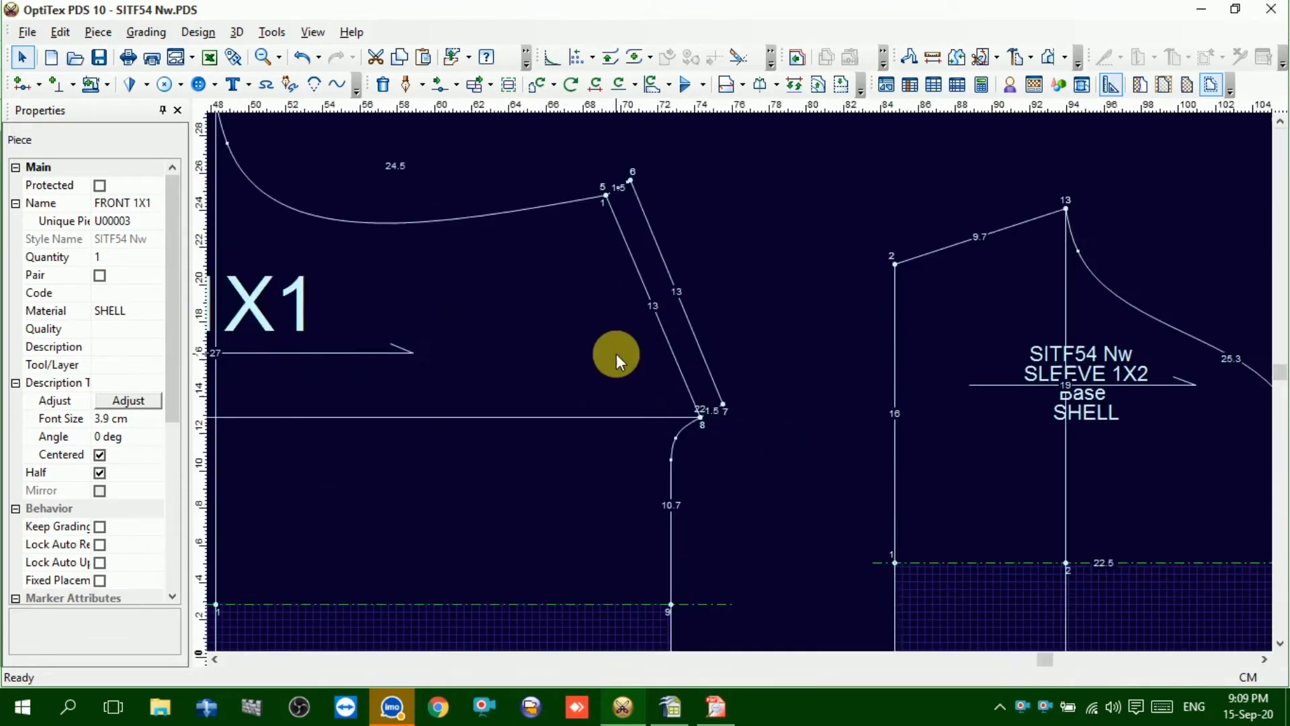
{"action": "left_click", "coordinate": [615, 354]}
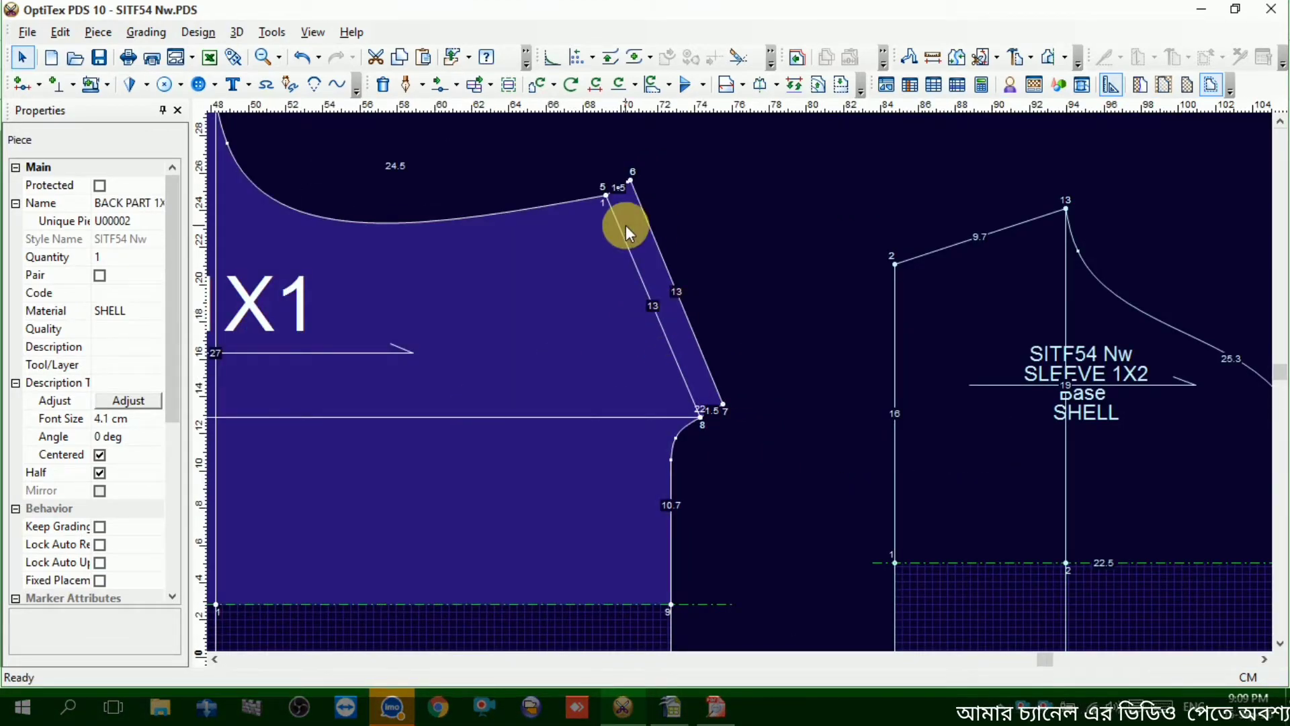
{"action": "scroll", "coordinate": [671, 400], "scroll_direction": "up", "scroll_amount": 2}
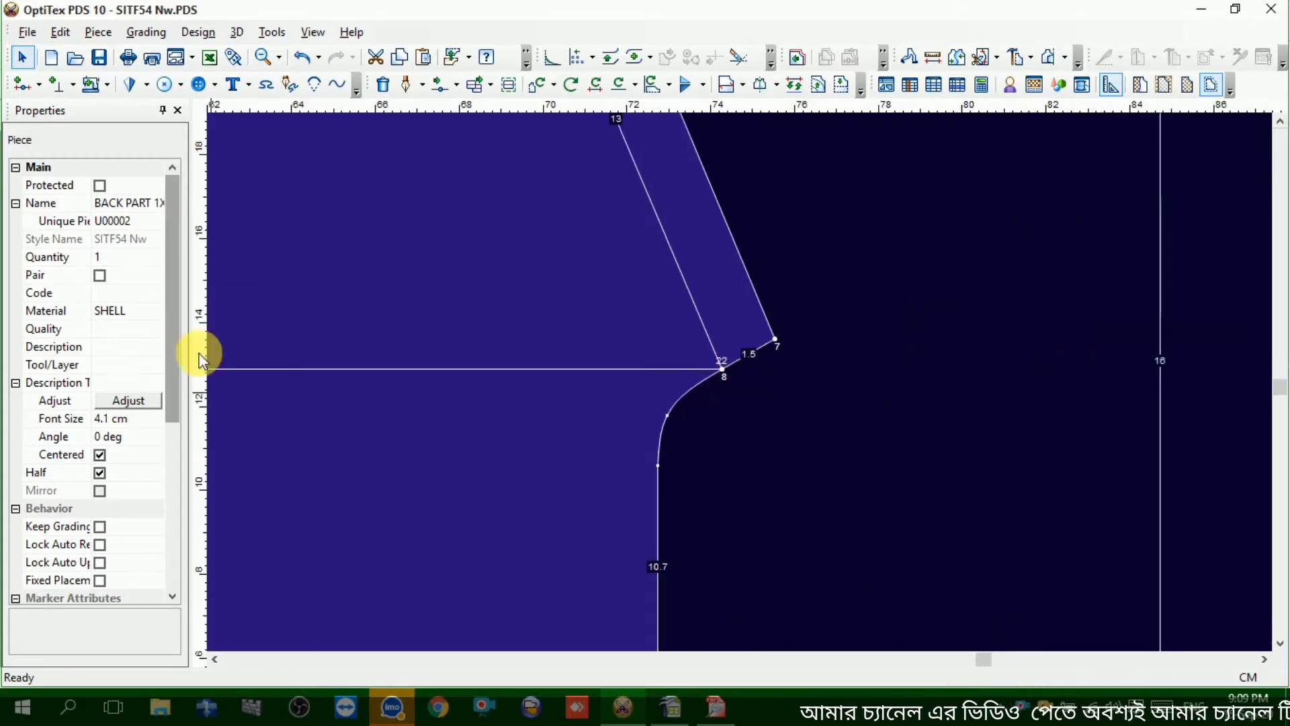
{"action": "left_click", "coordinate": [773, 344]}
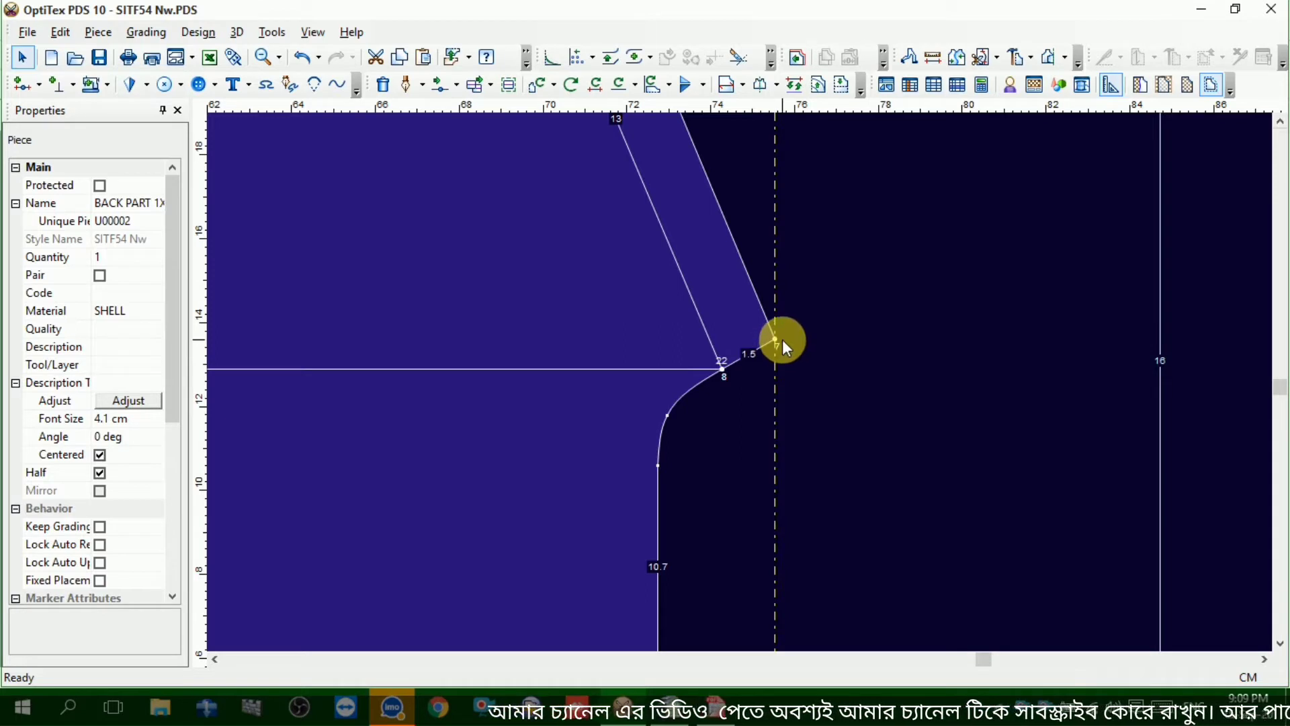
{"action": "left_click", "coordinate": [714, 116]}
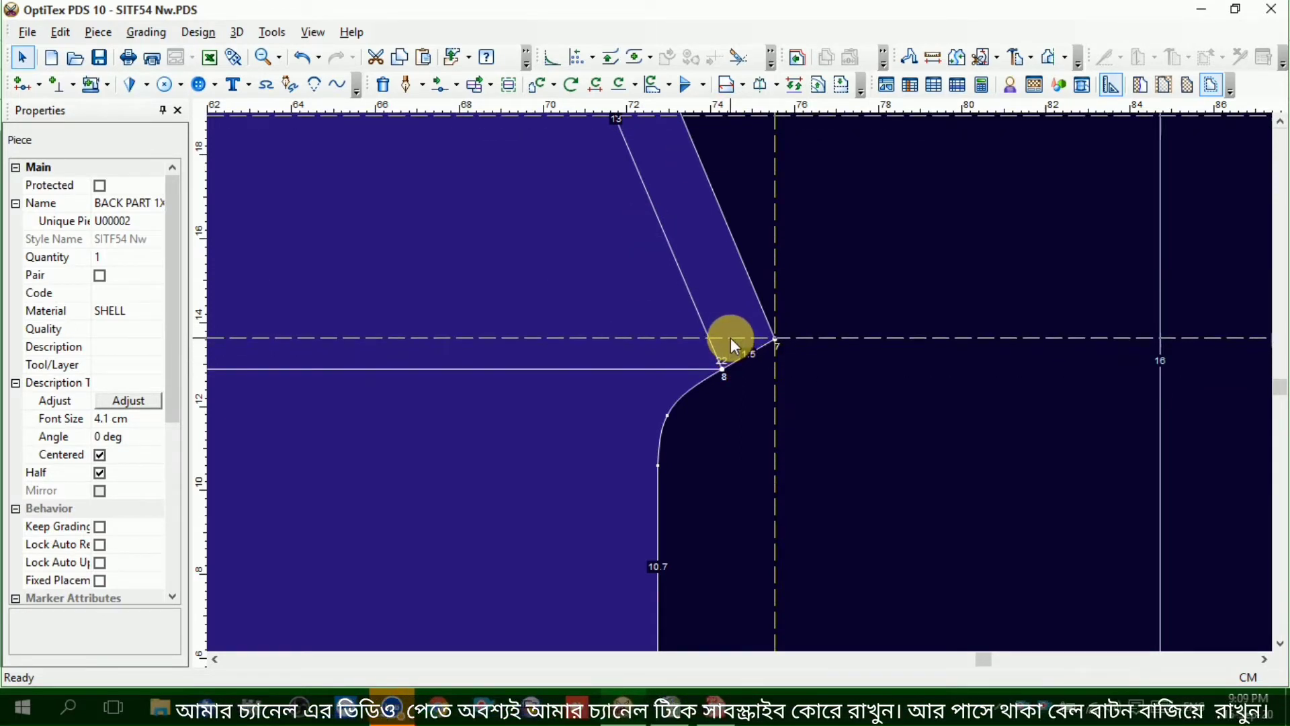
{"action": "left_click", "coordinate": [732, 370]}
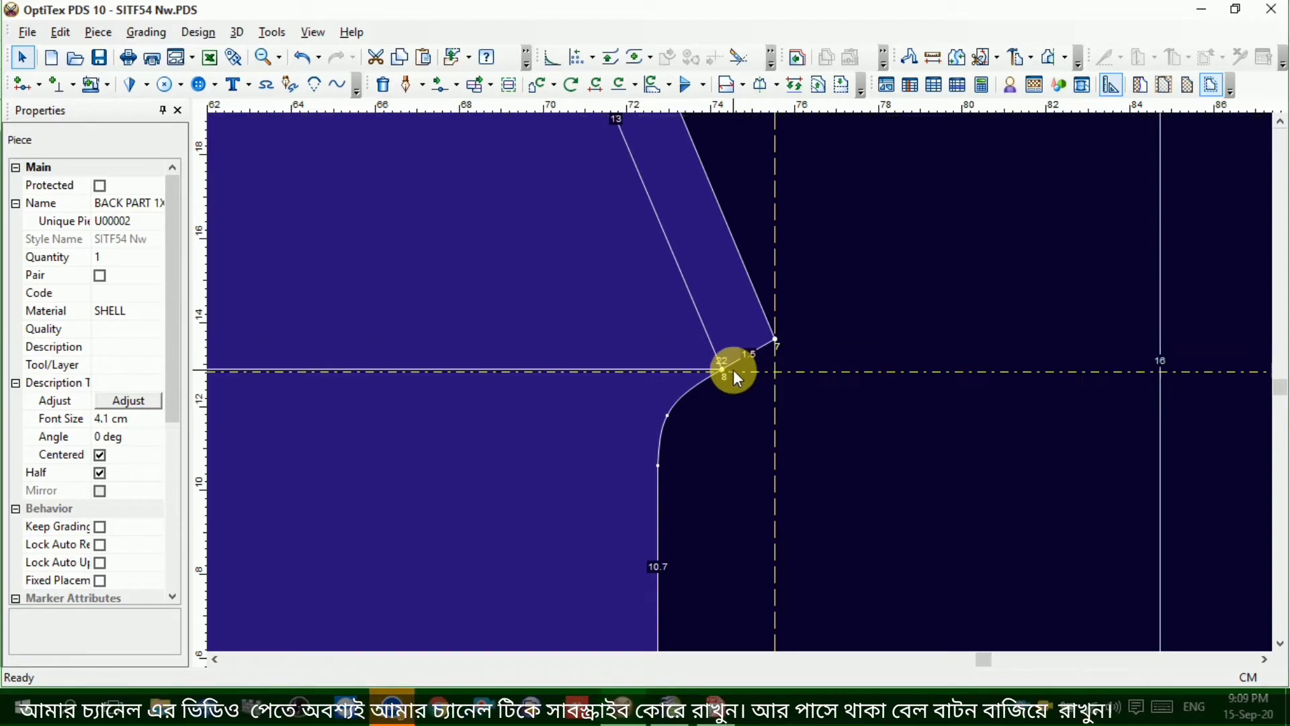
{"action": "scroll", "coordinate": [736, 376], "scroll_direction": "up", "scroll_amount": 2}
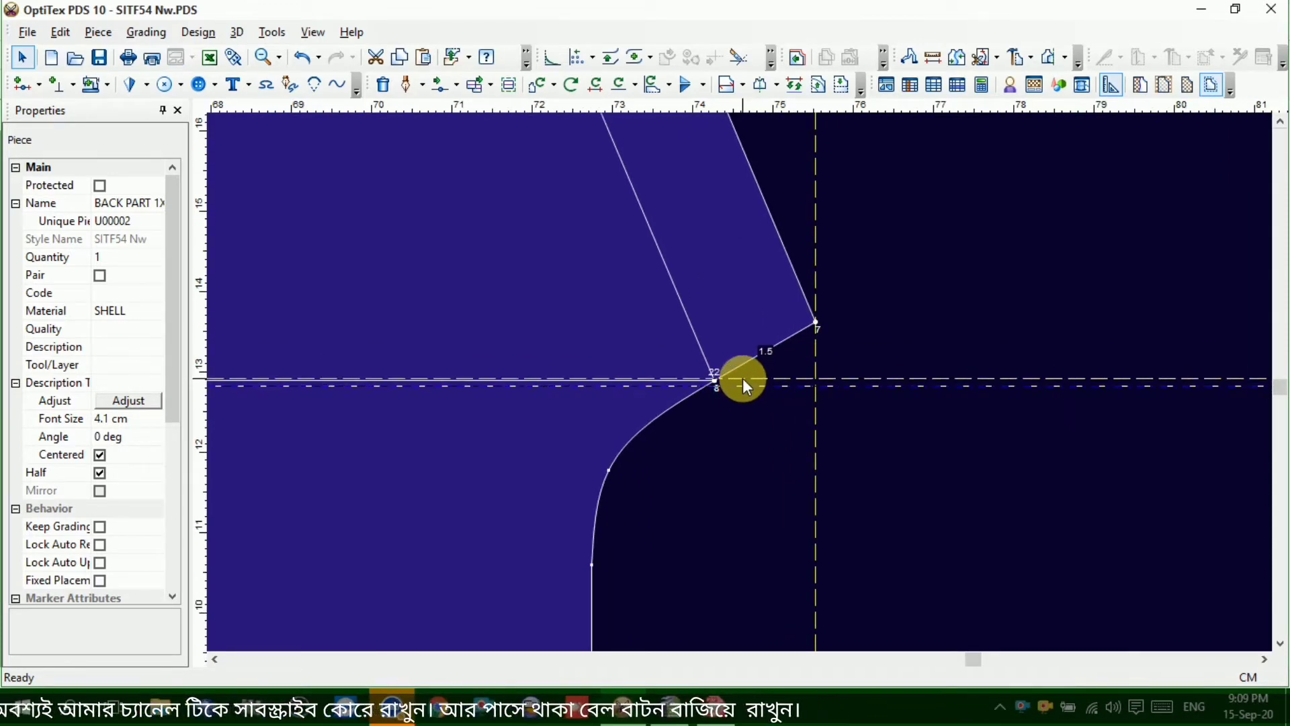
{"action": "left_click", "coordinate": [743, 380]}
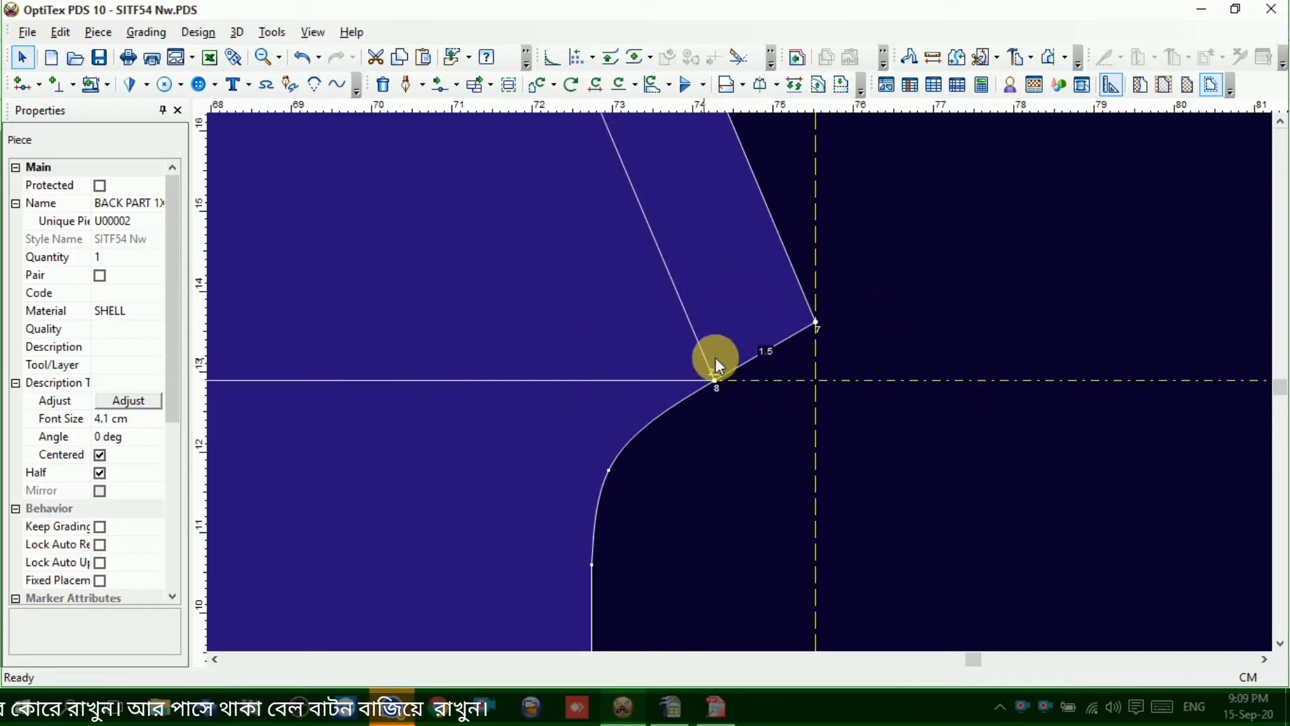
Measure the horizontal distance from the back piece's inner neck point to the vertical guide and subtract it from 17 in the calculator
{"action": "left_click", "coordinate": [929, 64]}
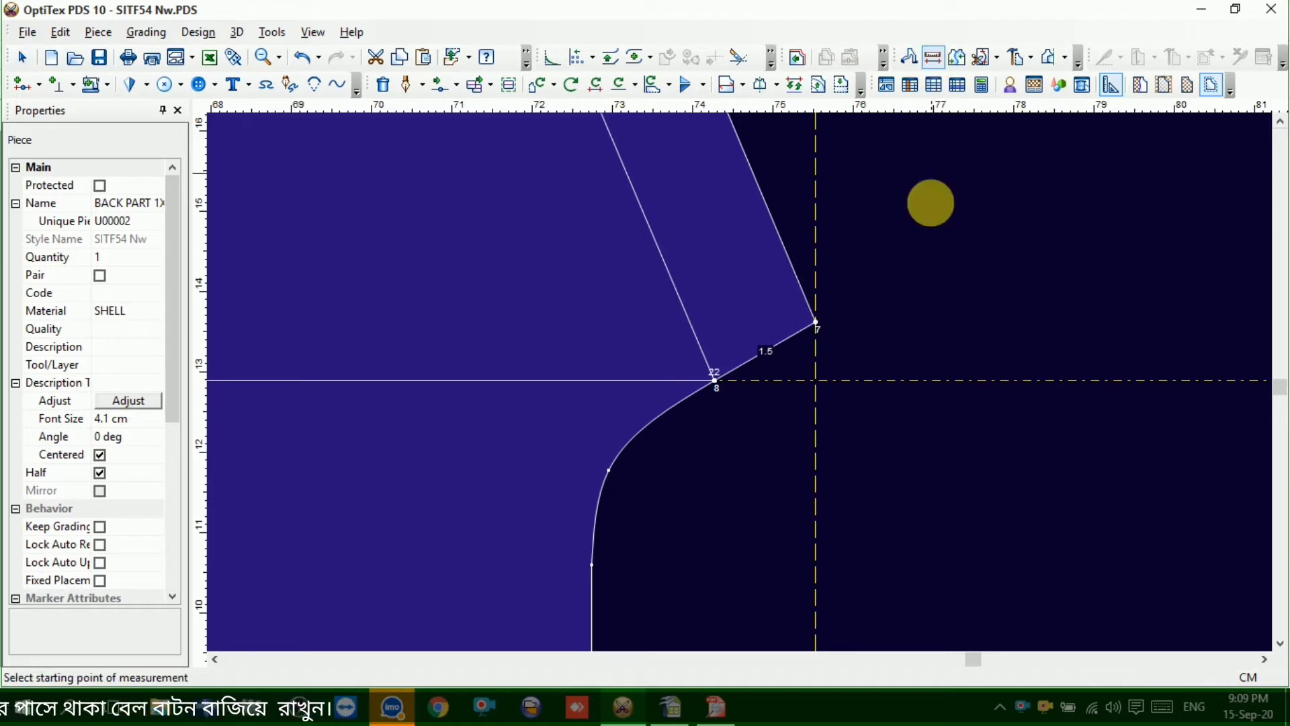
{"action": "left_click", "coordinate": [714, 380]}
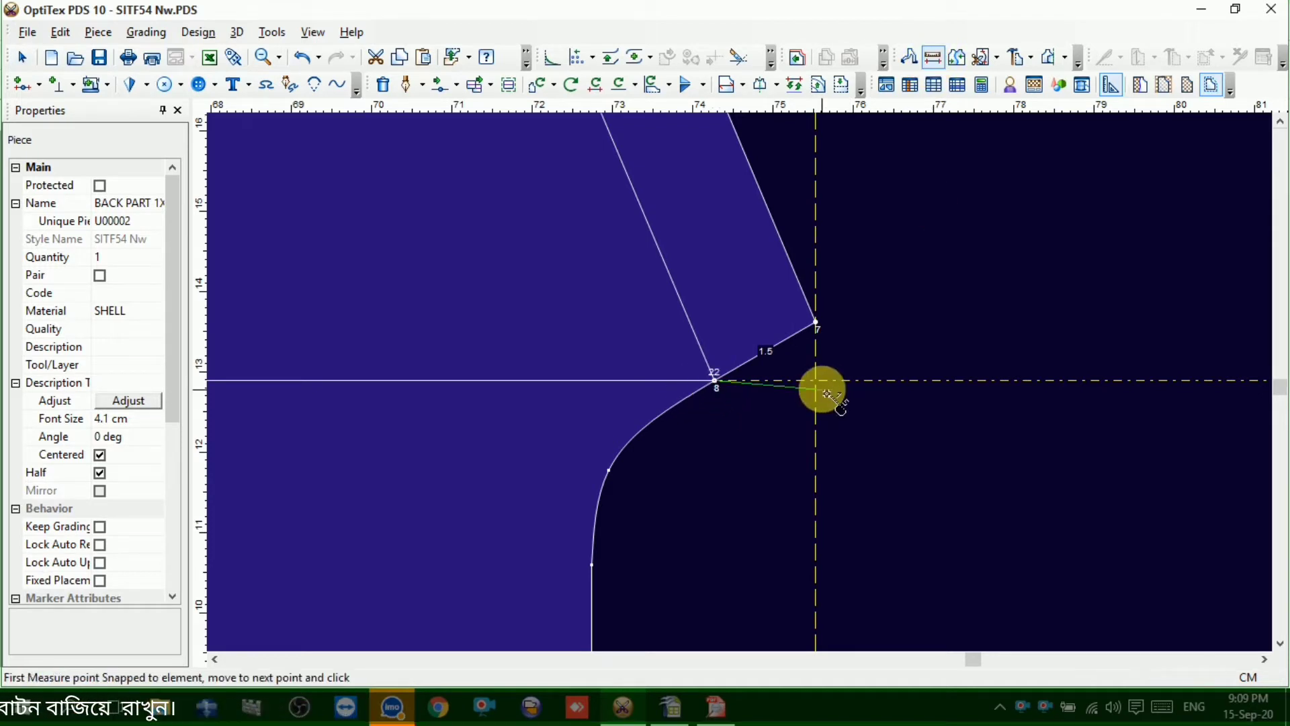
{"action": "left_click", "coordinate": [816, 380]}
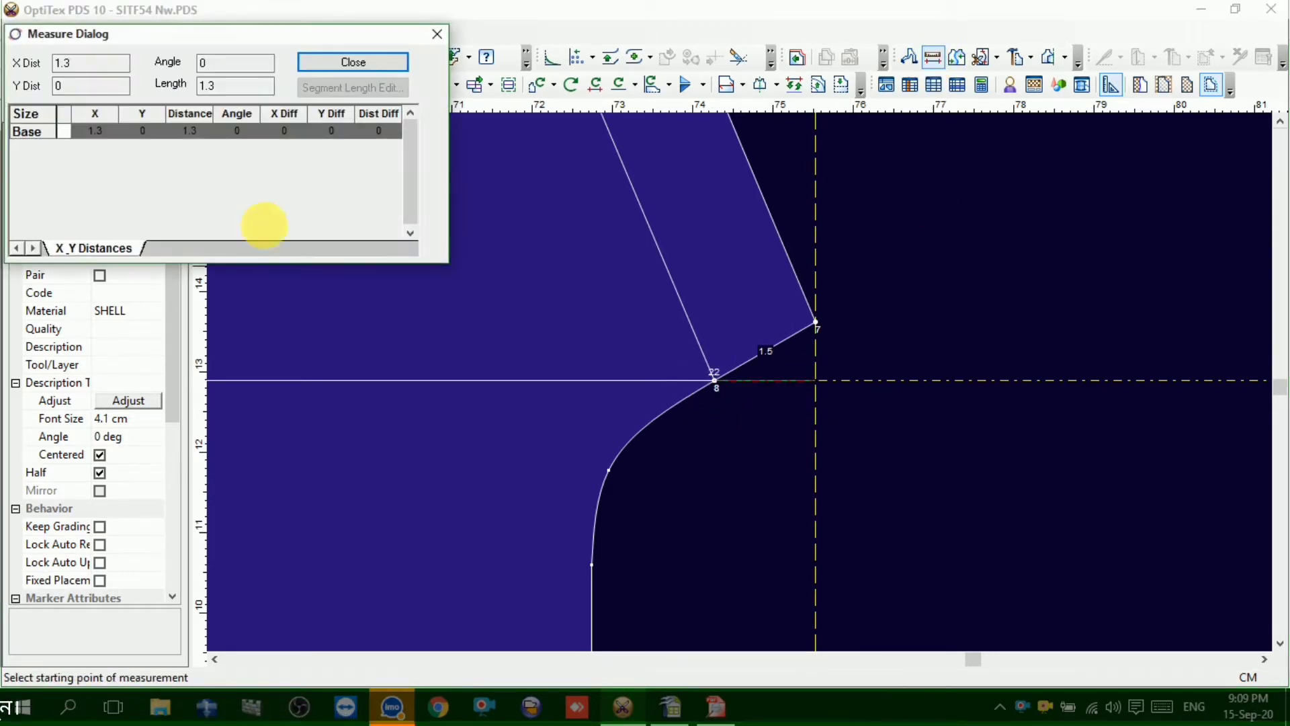
{"action": "left_click", "coordinate": [437, 34]}
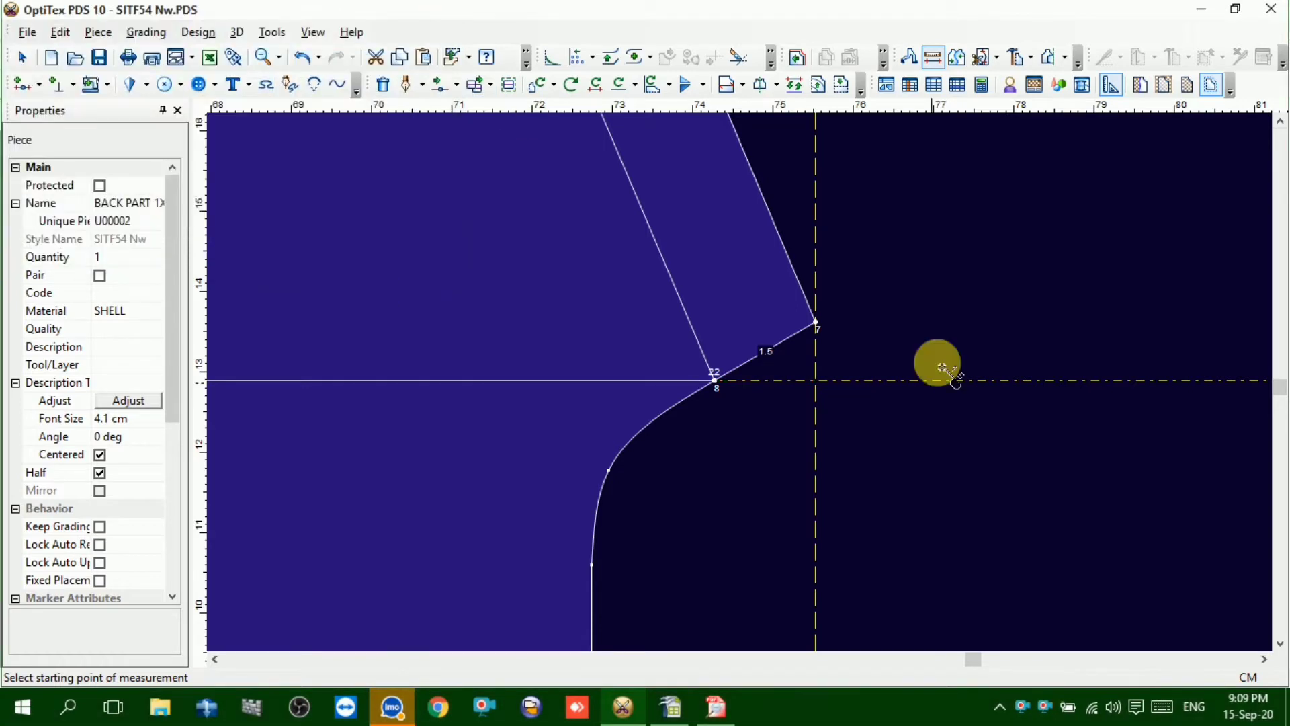
{"action": "right_click", "coordinate": [907, 231]}
{"action": "key", "text": "Escape"}
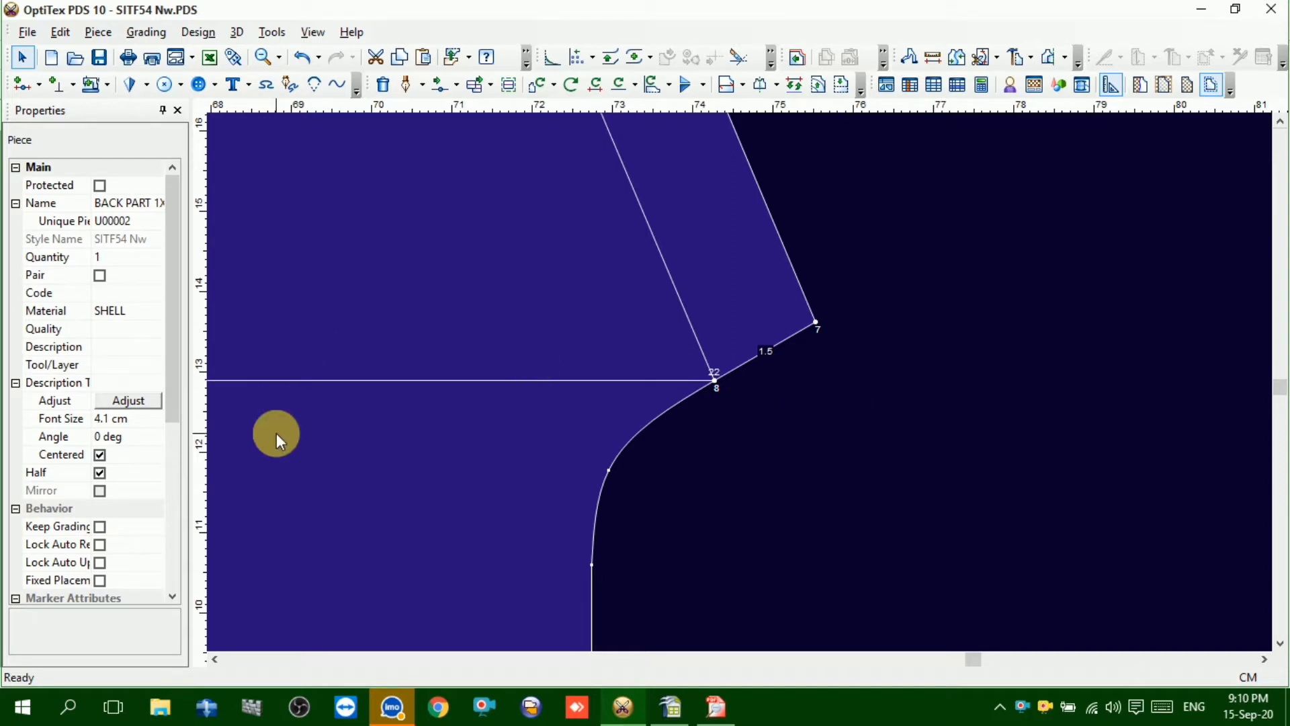
{"action": "key", "text": "ctrl+alt+c"}
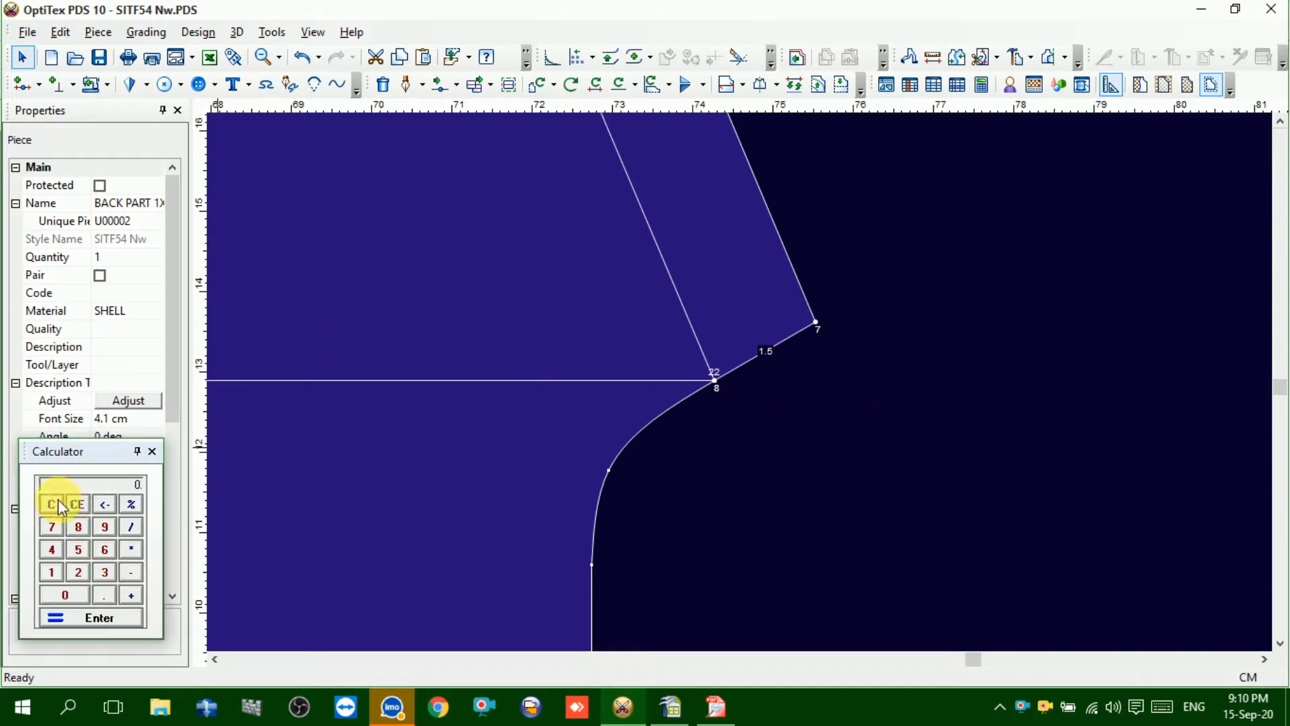
{"action": "type", "text": "15"}
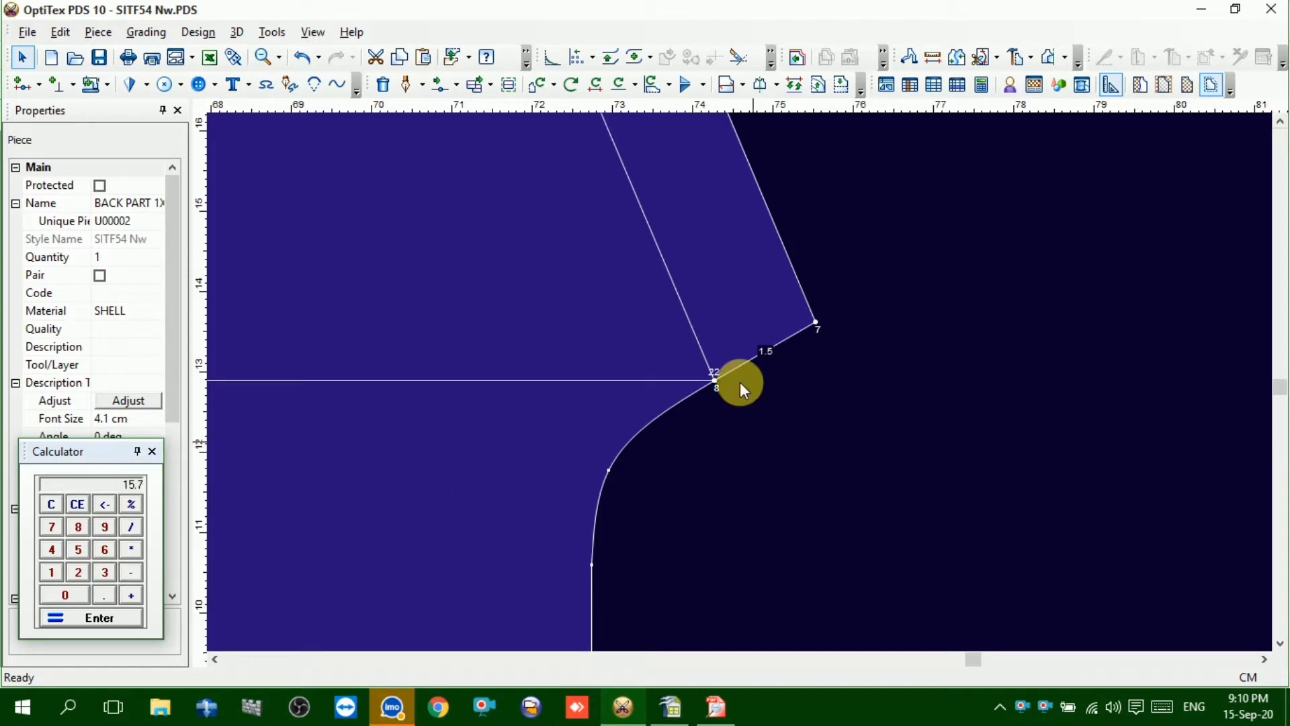
Align the vertical guide line with the front piece's neck-shoulder tip and offset it 15.7 cm toward the hem
{"action": "scroll", "coordinate": [740, 383], "scroll_direction": "down", "scroll_amount": 12}
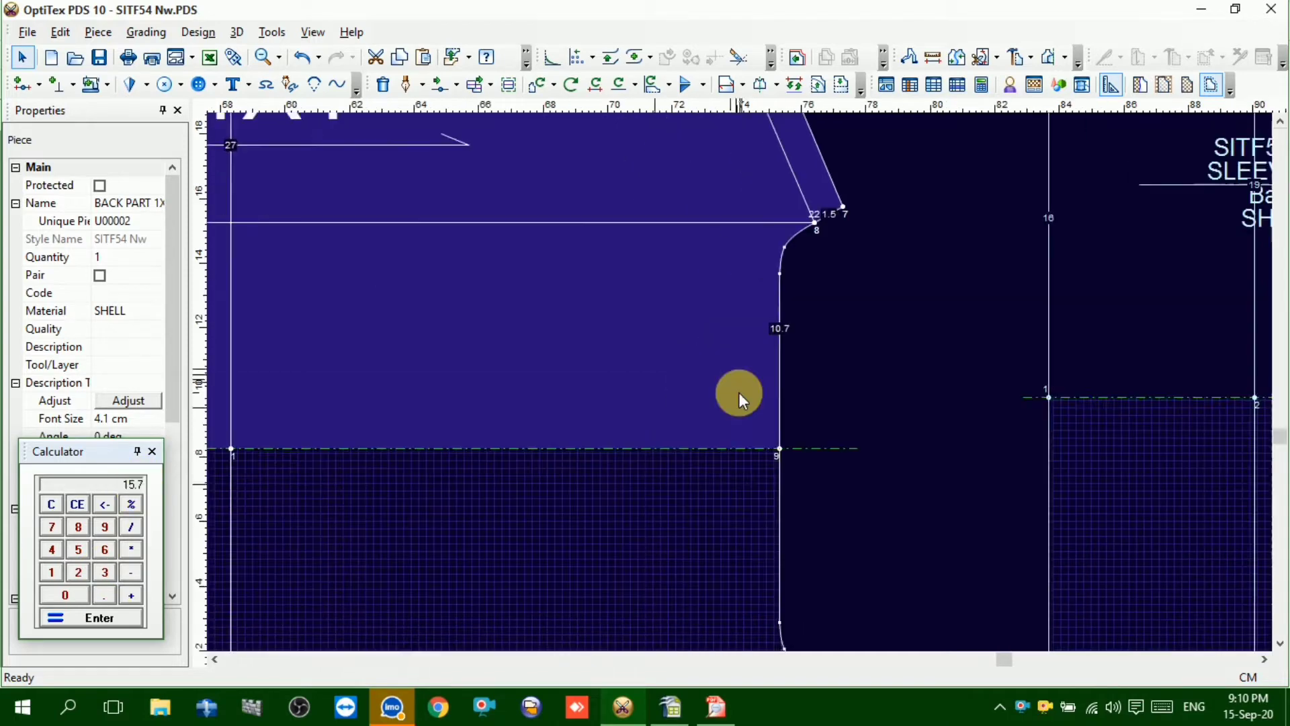
{"action": "scroll", "coordinate": [739, 381], "scroll_direction": "up", "scroll_amount": 8}
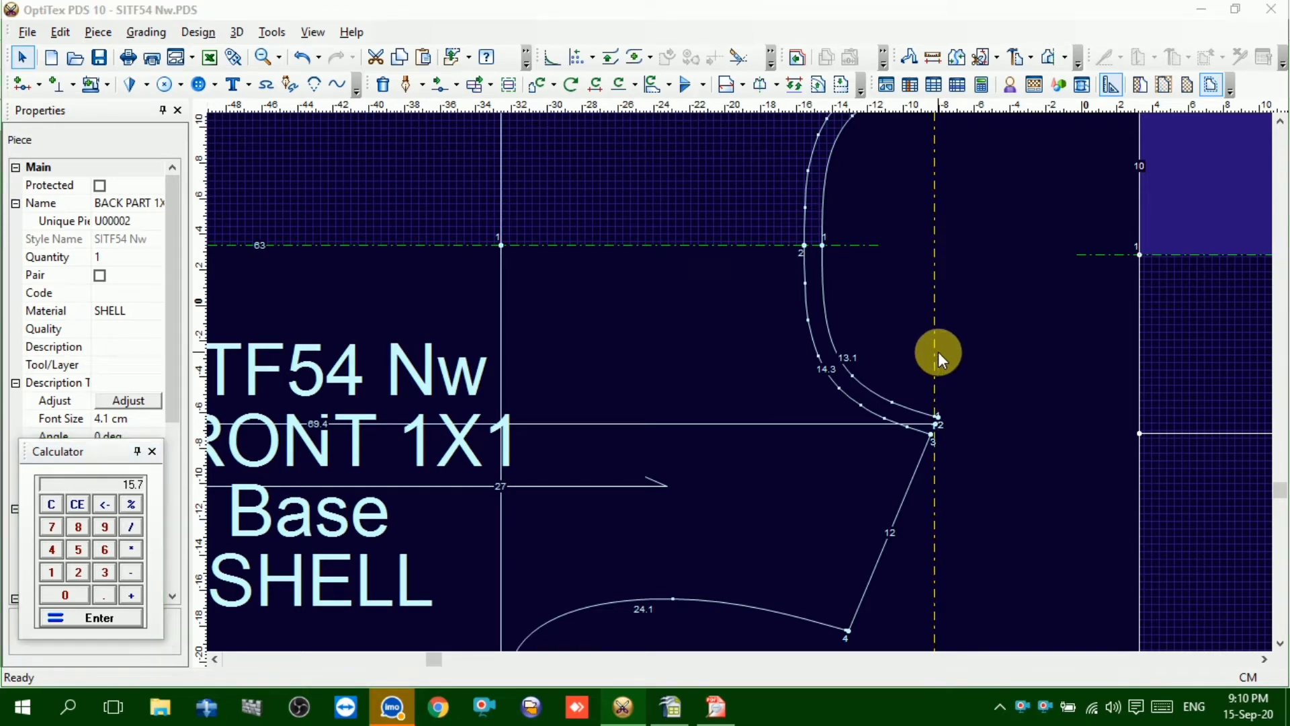
{"action": "double_click", "coordinate": [938, 352]}
{"action": "left_click", "coordinate": [725, 269]}
{"action": "scroll", "coordinate": [740, 382], "scroll_direction": "up", "scroll_amount": 5}
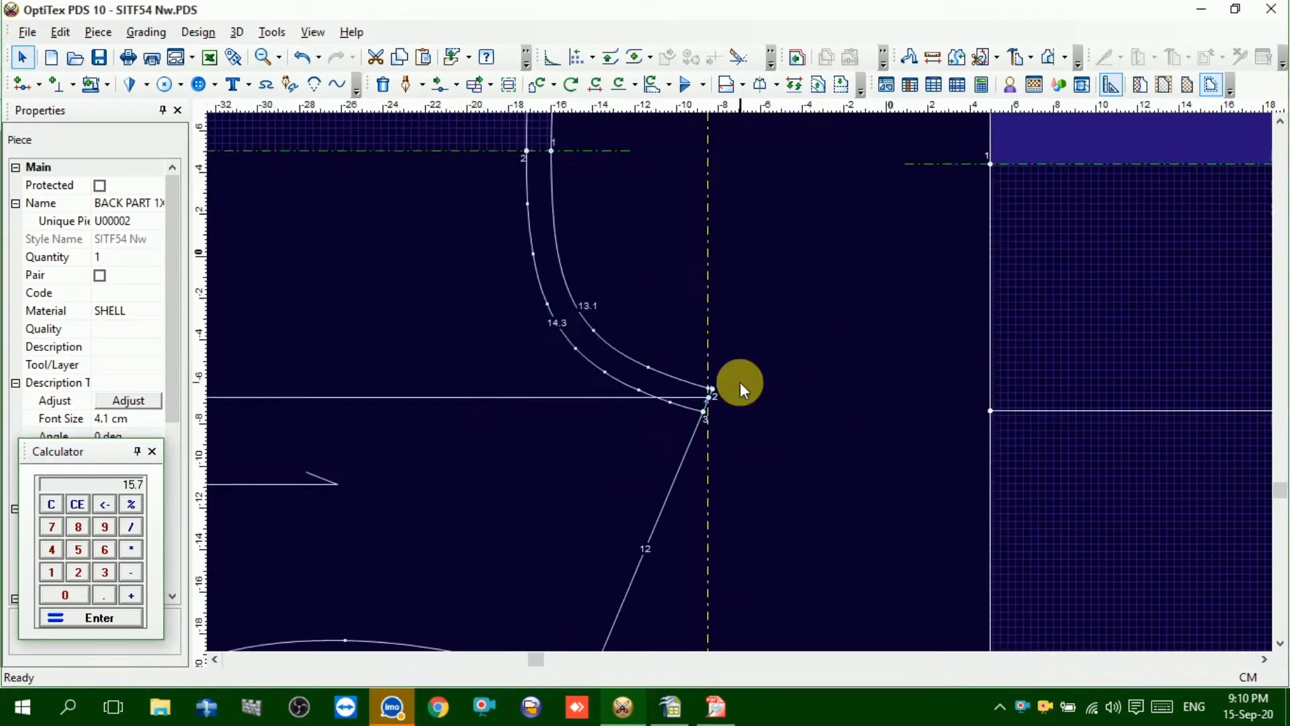
{"action": "left_click_drag", "start_coordinate": [639, 254], "coordinate": [663, 258]}
{"action": "double_click", "coordinate": [664, 258]}
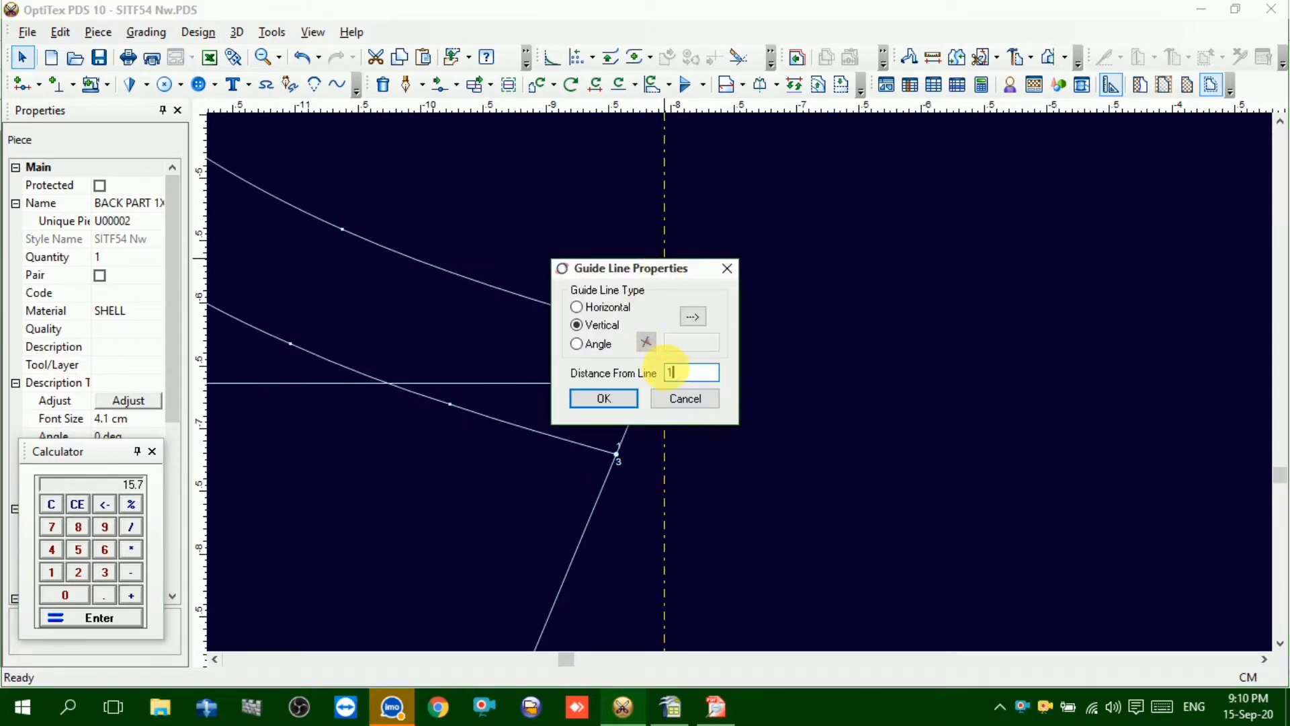
{"action": "type", "text": "15.7"}
{"action": "left_click", "coordinate": [603, 399]}
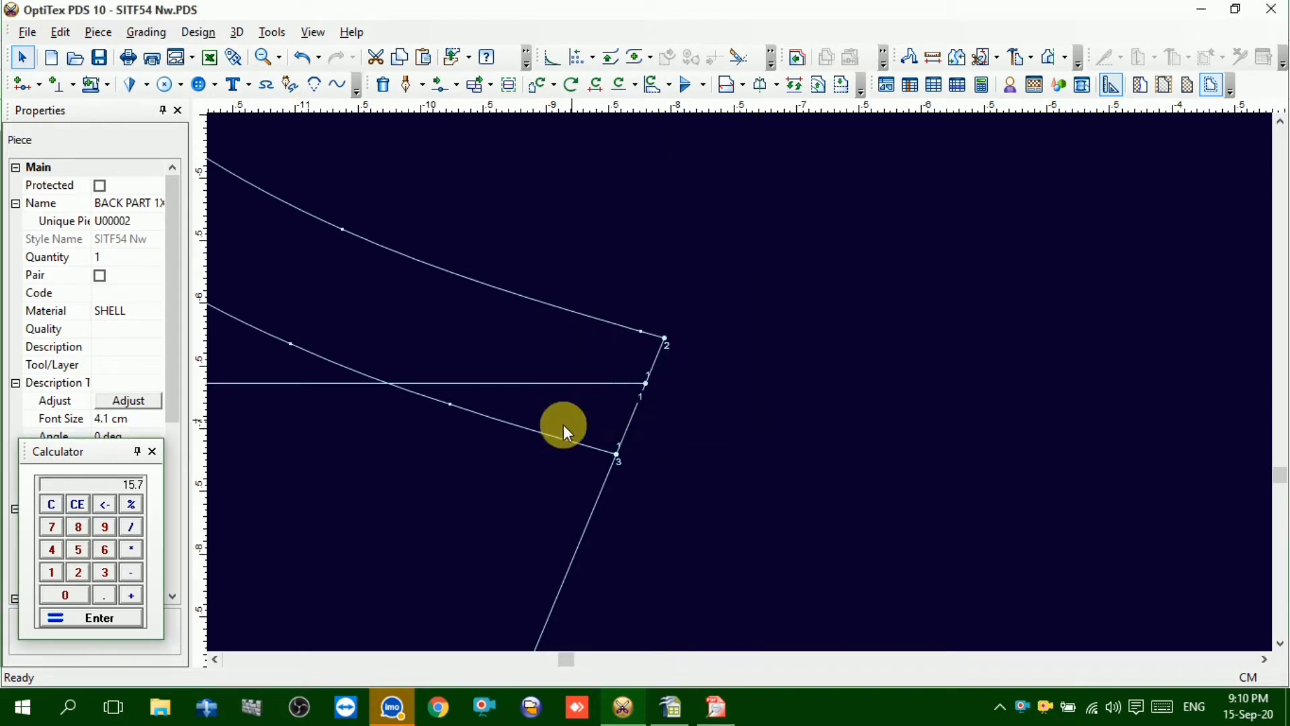
Check the guide line's position on the front piece against the pocket placement in the Free PDF Reader specification sheet
{"action": "scroll", "coordinate": [739, 384], "scroll_direction": "down", "scroll_amount": 3}
{"action": "scroll", "coordinate": [740, 381], "scroll_direction": "down", "scroll_amount": 2}
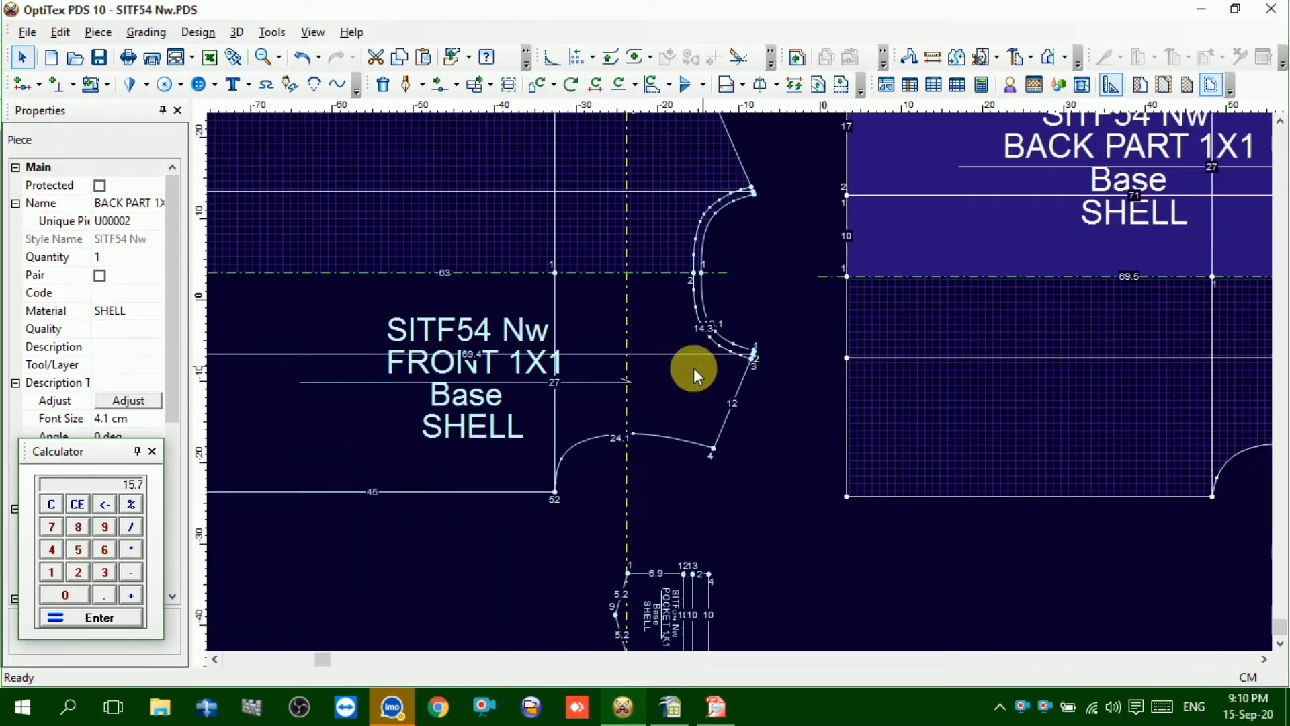
{"action": "scroll", "coordinate": [694, 368], "scroll_direction": "up", "scroll_amount": 1}
{"action": "scroll", "coordinate": [724, 434], "scroll_direction": "down", "scroll_amount": 2}
{"action": "scroll", "coordinate": [740, 382], "scroll_direction": "up", "scroll_amount": 1}
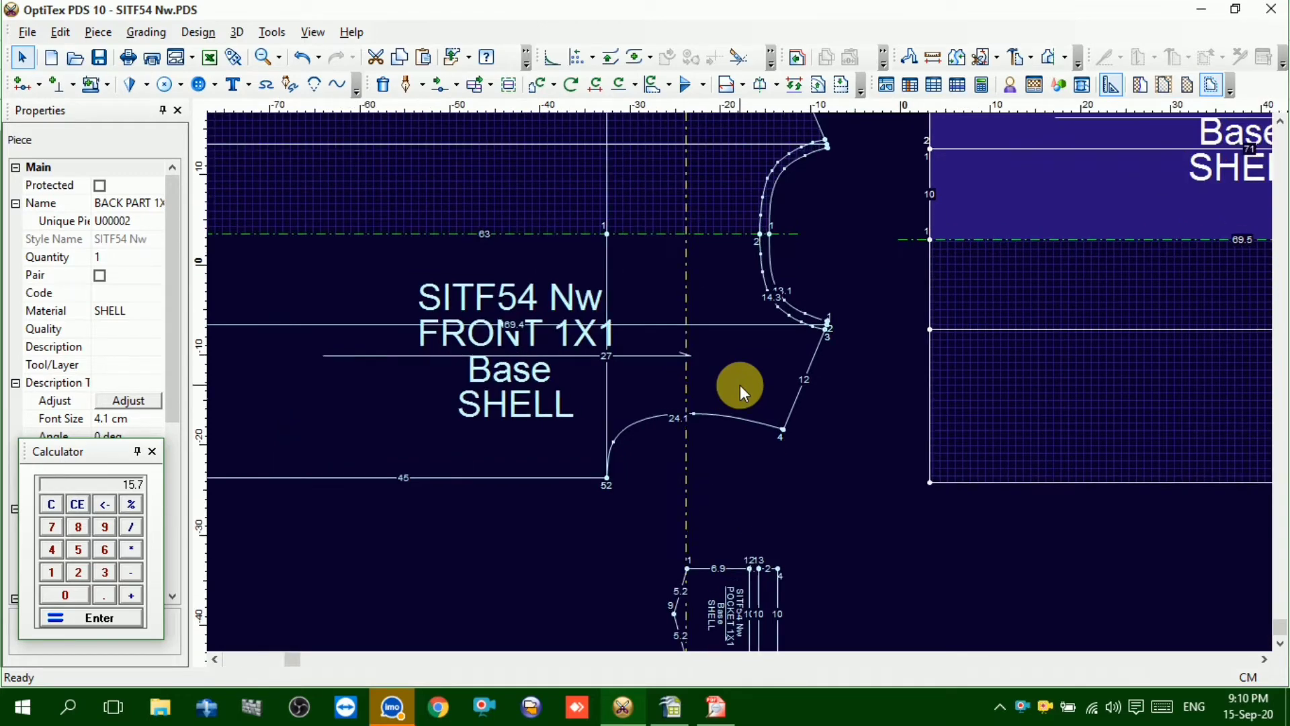
{"action": "left_click", "coordinate": [702, 711]}
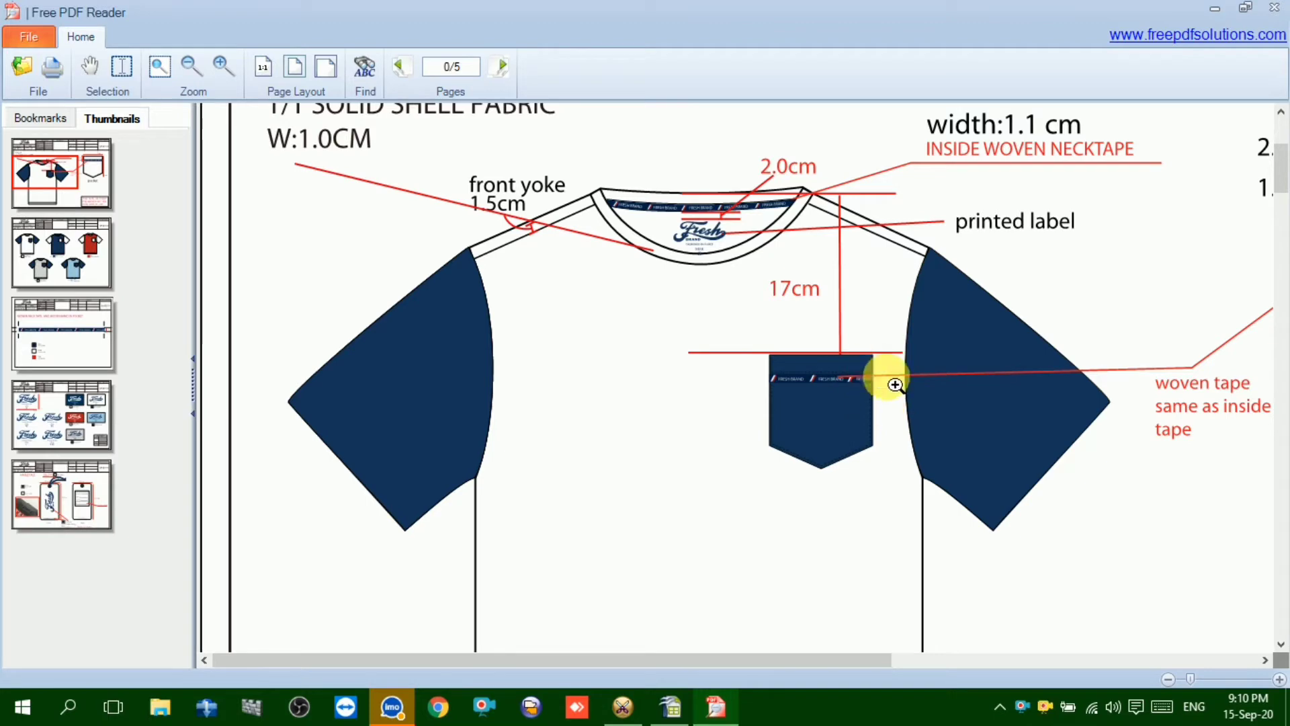
{"action": "left_click", "coordinate": [623, 705]}
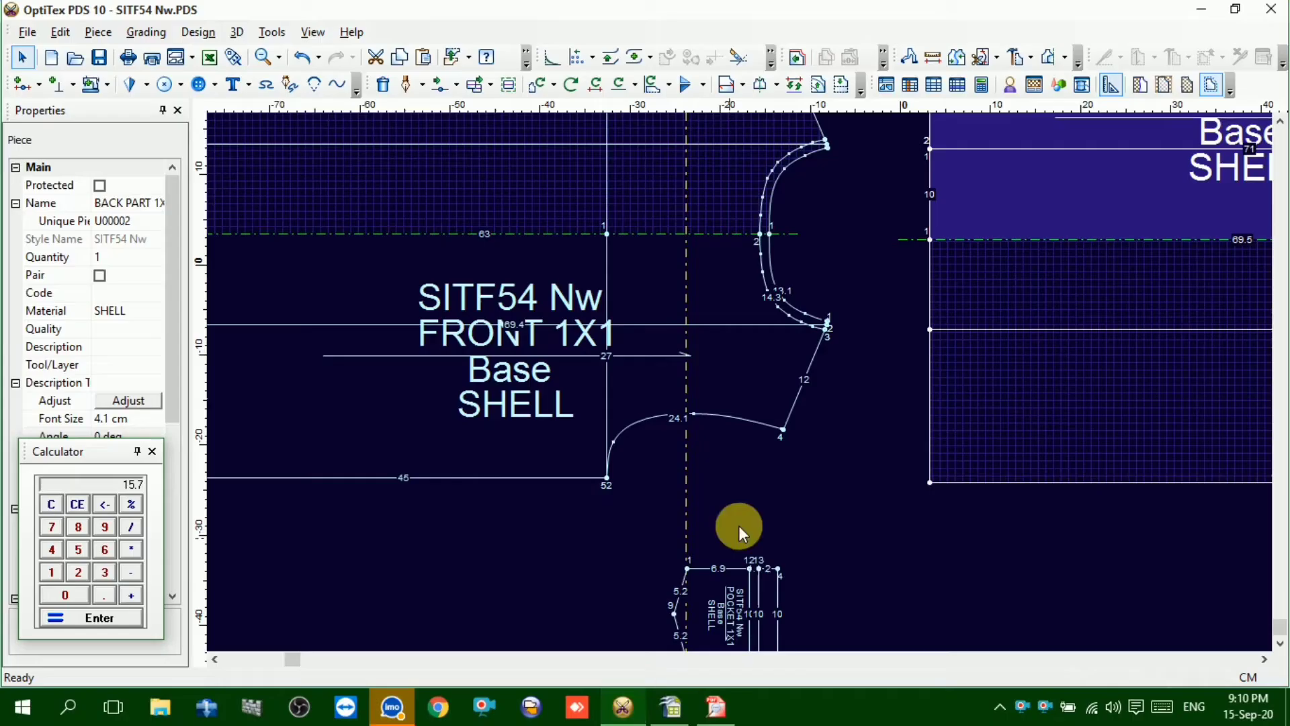
Place the pocket piece on the front piece with its opening edge on the vertical guide line, and delete that guide
{"action": "scroll", "coordinate": [719, 372], "scroll_direction": "up", "scroll_amount": 1}
{"action": "scroll", "coordinate": [740, 389], "scroll_direction": "down", "scroll_amount": 2}
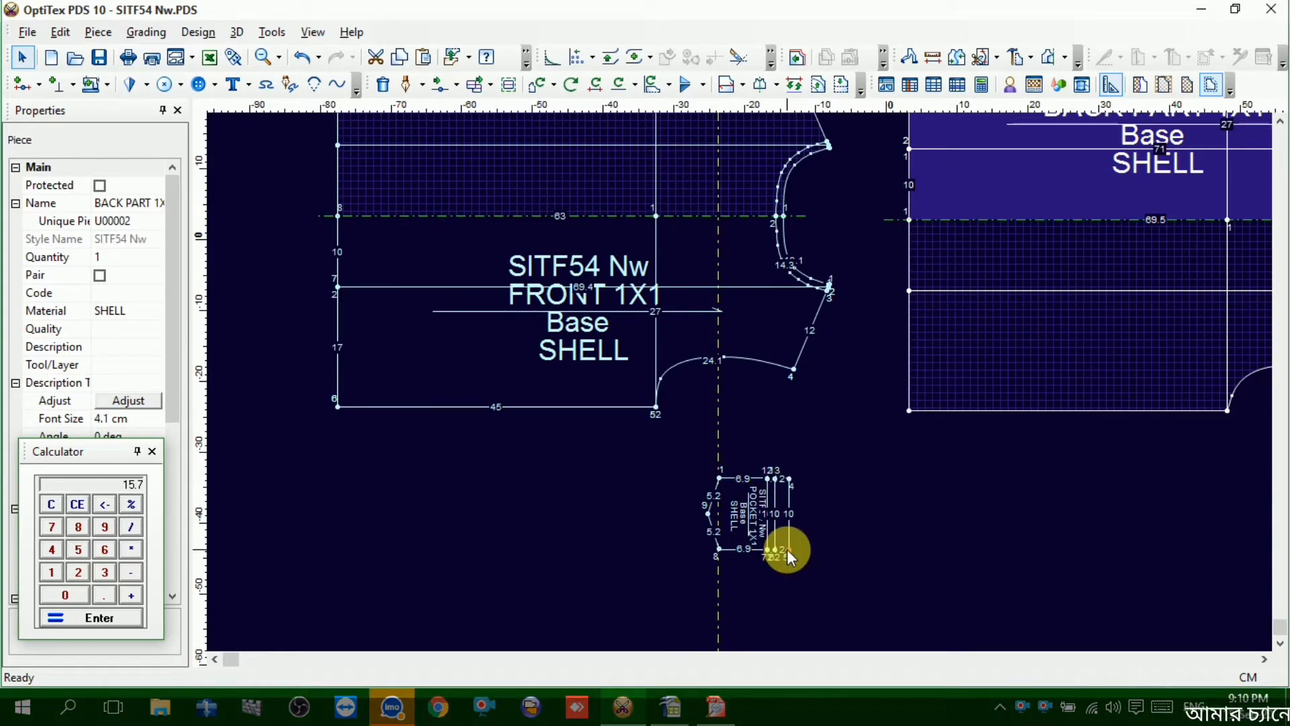
{"action": "left_click_drag", "start_coordinate": [783, 547], "coordinate": [736, 391]}
{"action": "scroll", "coordinate": [740, 383], "scroll_direction": "up", "scroll_amount": 2}
{"action": "left_click", "coordinate": [806, 377]}
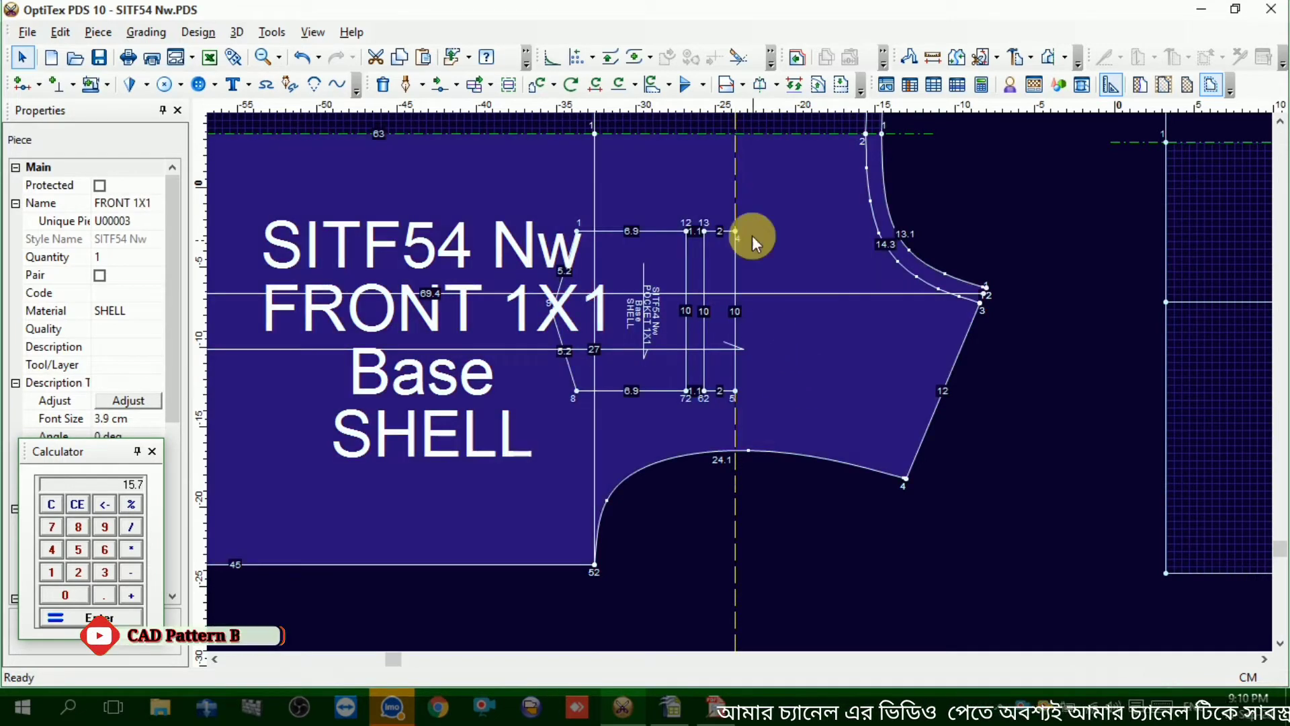
{"action": "left_click", "coordinate": [735, 175]}
{"action": "key", "text": "Delete"}
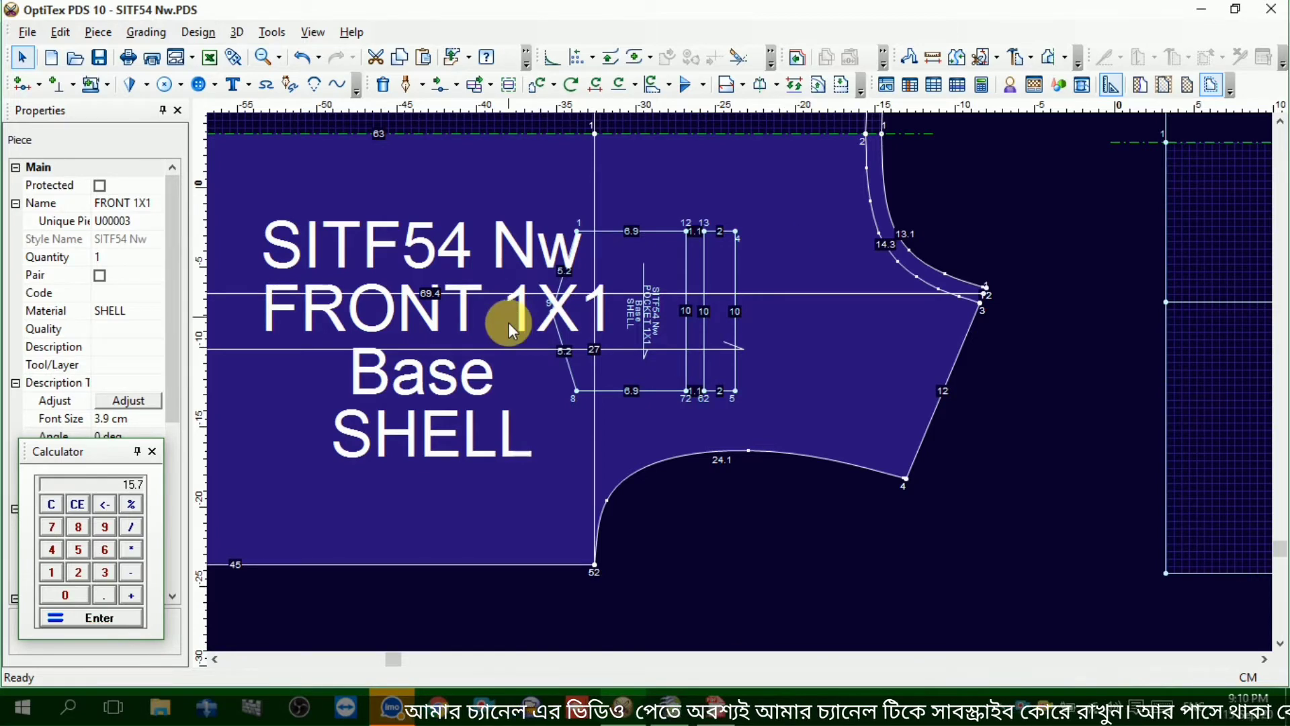
Move the front piece's grainline and its name label outside the piece, beyond the 45 cm side edge
{"action": "scroll", "coordinate": [509, 336], "scroll_direction": "down", "scroll_amount": 1}
{"action": "key", "text": "i"}
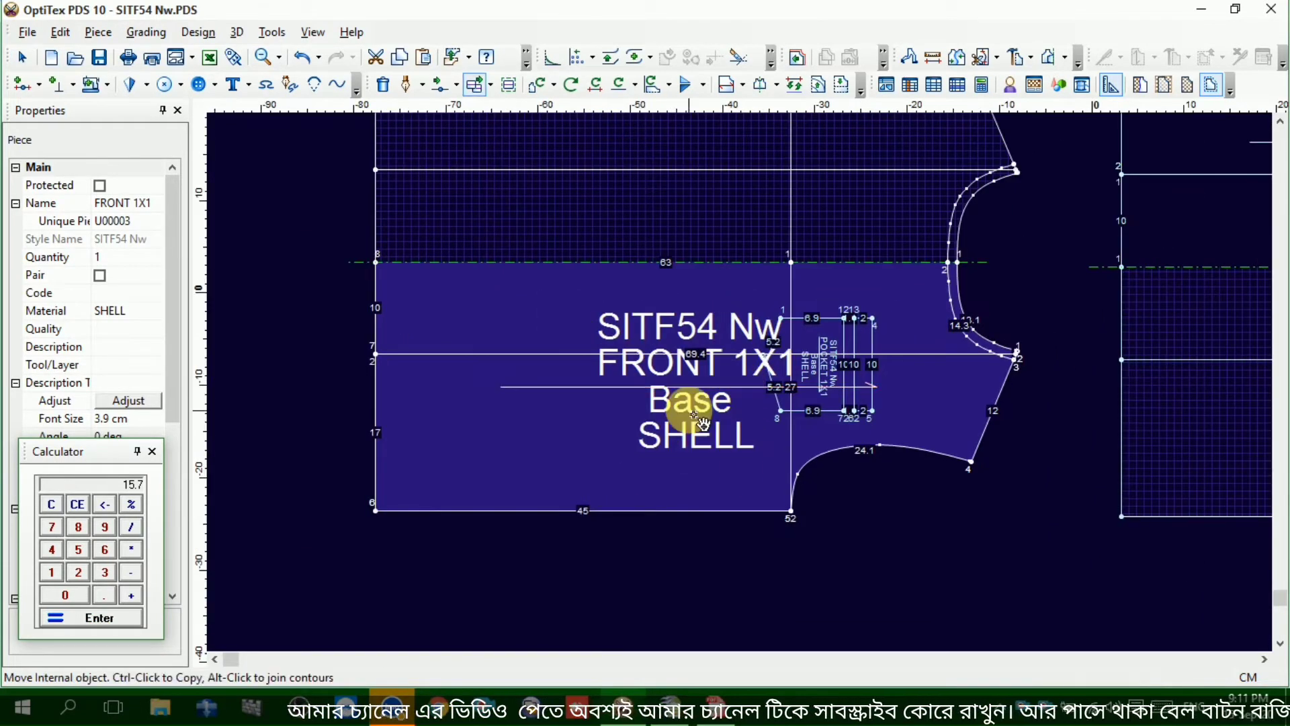
{"action": "left_click", "coordinate": [685, 387]}
{"action": "left_click", "coordinate": [525, 611]}
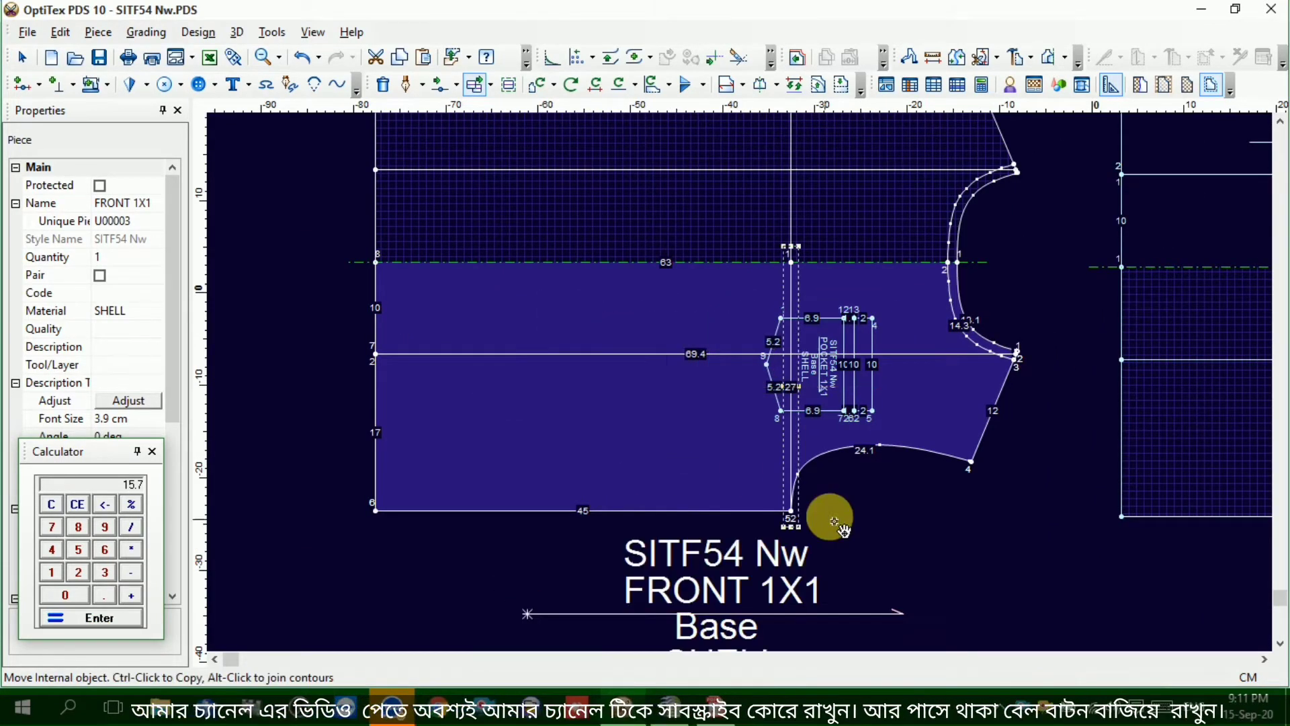
{"action": "right_click", "coordinate": [867, 497]}
{"action": "left_click", "coordinate": [910, 180]}
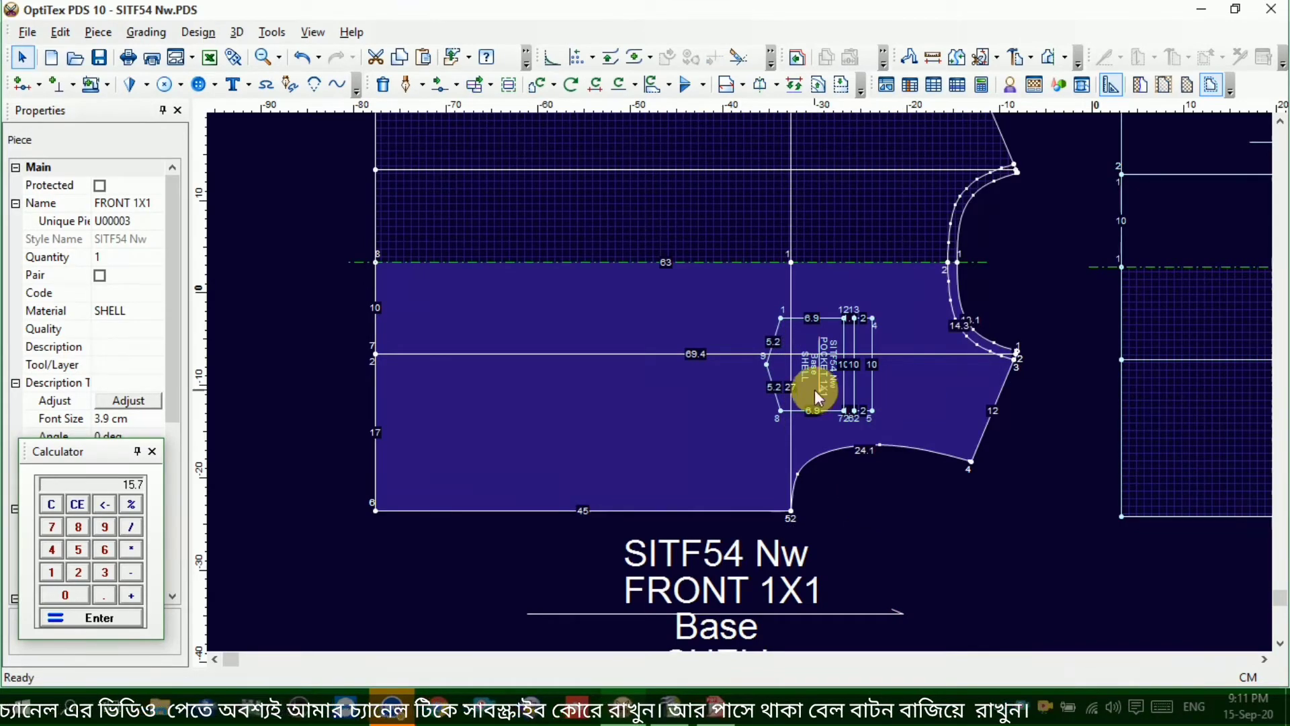
Start an internal contour on the front piece about 2.6 cm beyond pocket corner 4 and trace through points 13 and 12 to corner 1
{"action": "scroll", "coordinate": [815, 389], "scroll_direction": "up", "scroll_amount": 1}
{"action": "scroll", "coordinate": [739, 381], "scroll_direction": "up", "scroll_amount": 2}
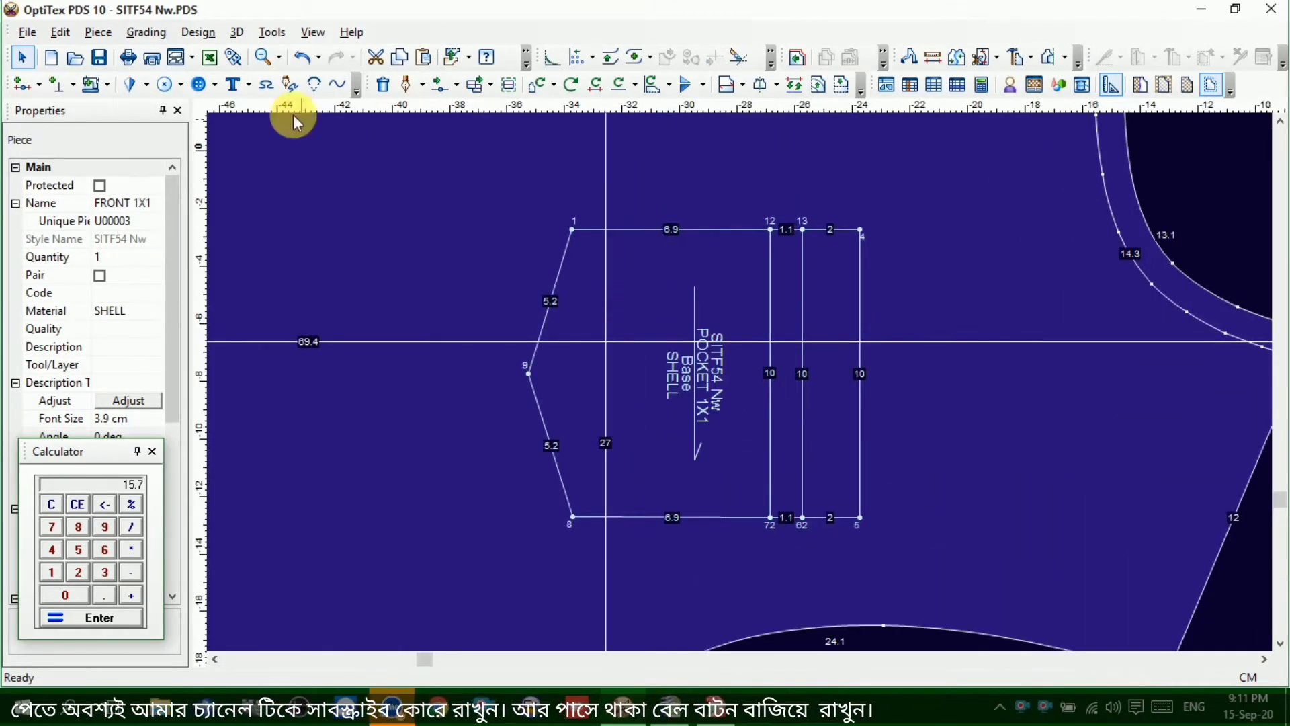
{"action": "left_click", "coordinate": [407, 84]}
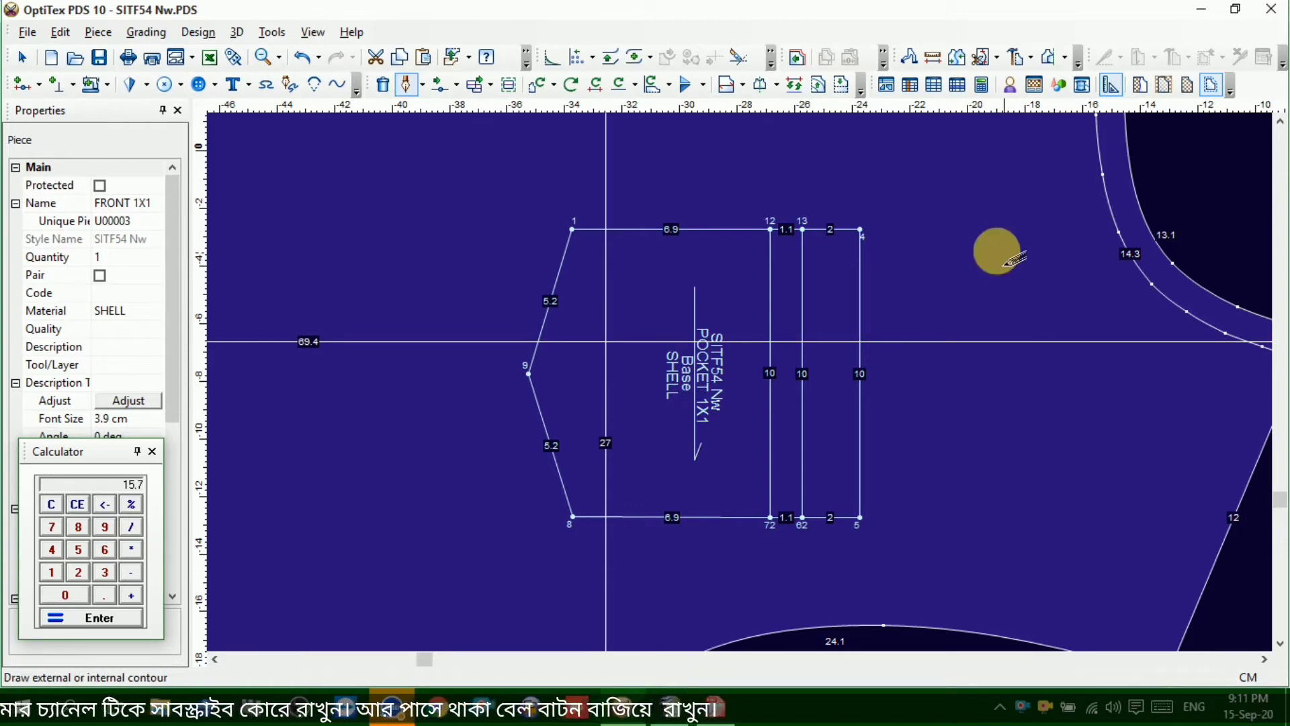
{"action": "left_click", "coordinate": [935, 226]}
{"action": "left_click", "coordinate": [623, 459]}
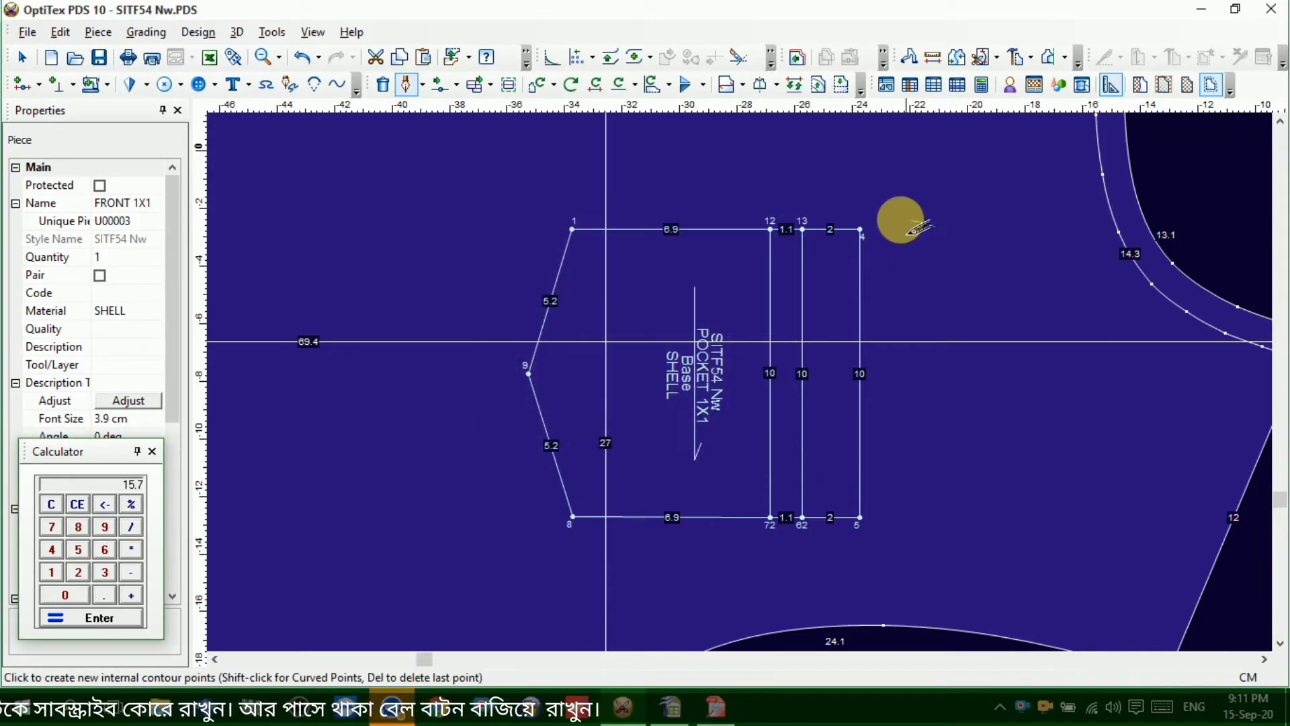
{"action": "left_click", "coordinate": [861, 230]}
{"action": "left_click", "coordinate": [847, 404]}
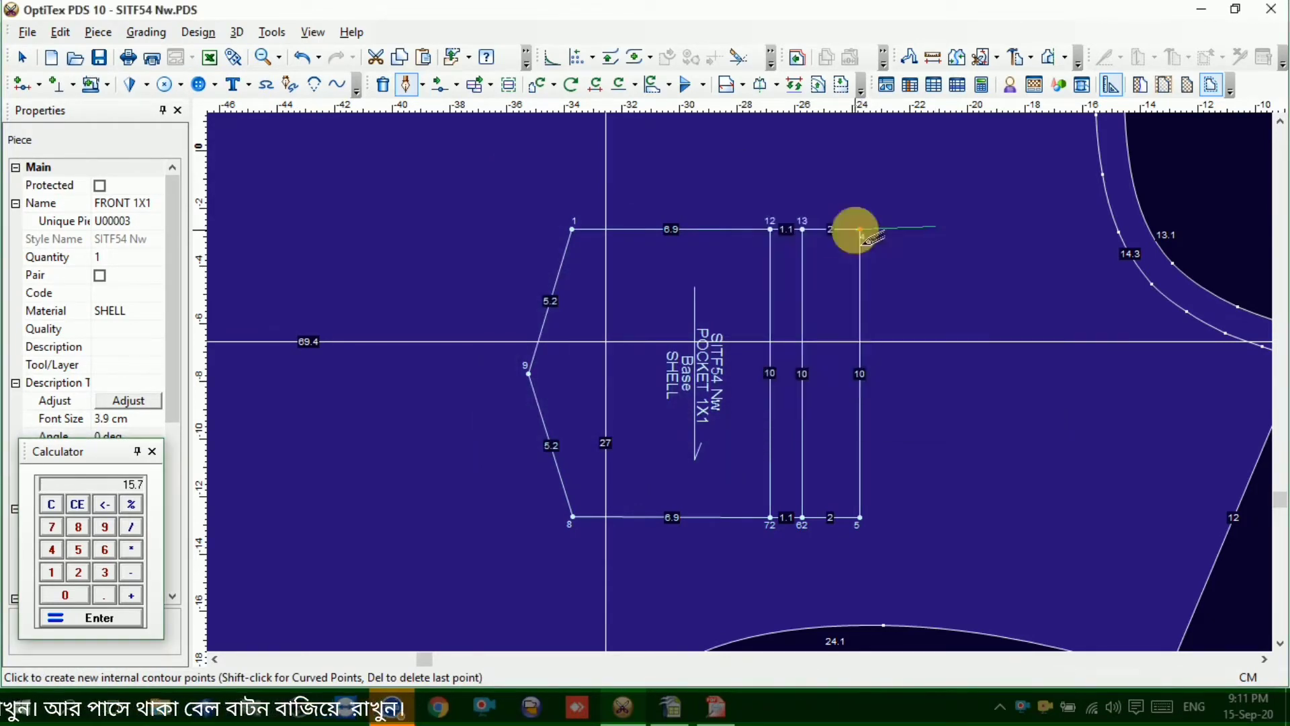
{"action": "left_click", "coordinate": [802, 229]}
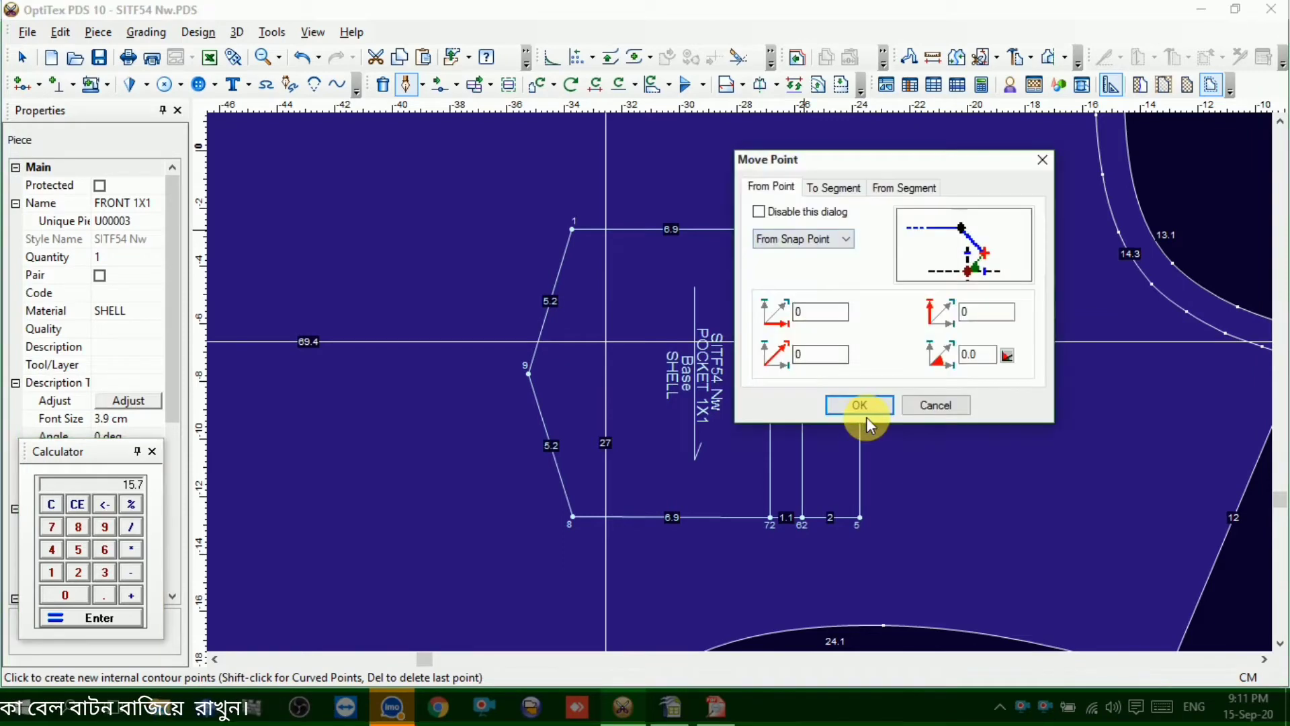
{"action": "left_click", "coordinate": [860, 400]}
{"action": "left_click", "coordinate": [770, 229]}
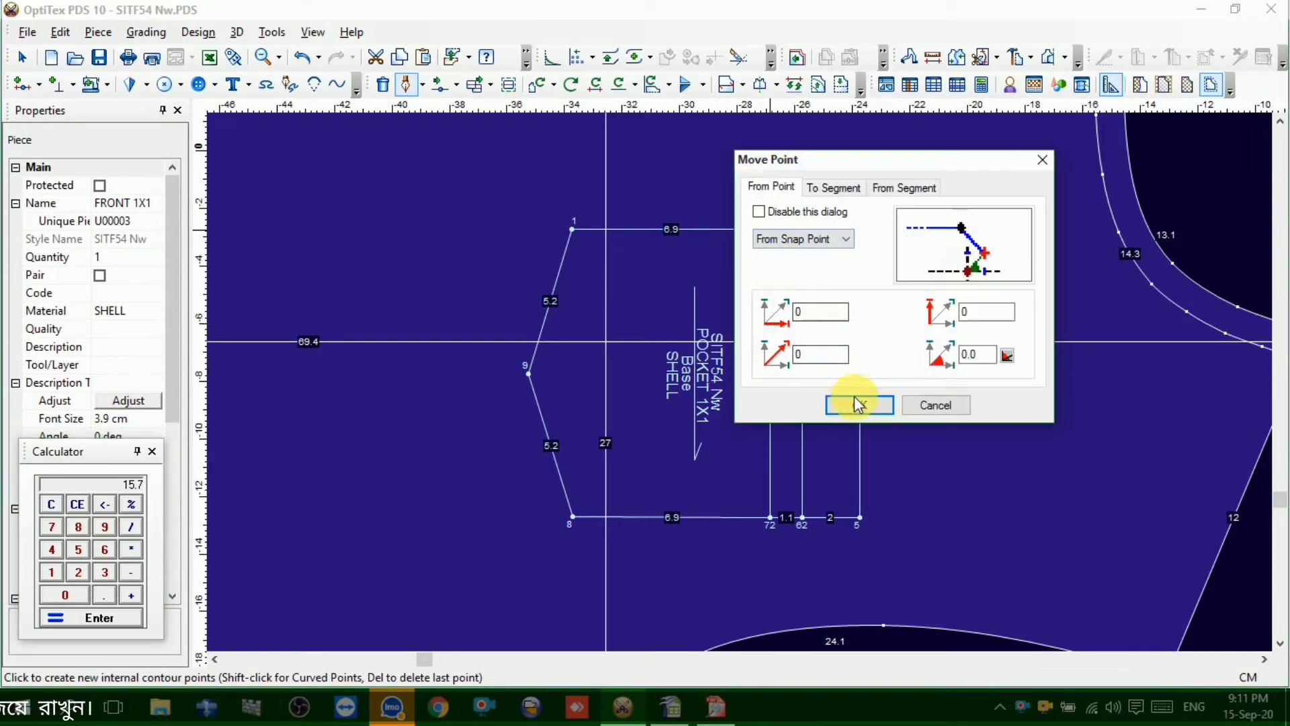
{"action": "left_click", "coordinate": [858, 400]}
{"action": "left_click", "coordinate": [572, 229]}
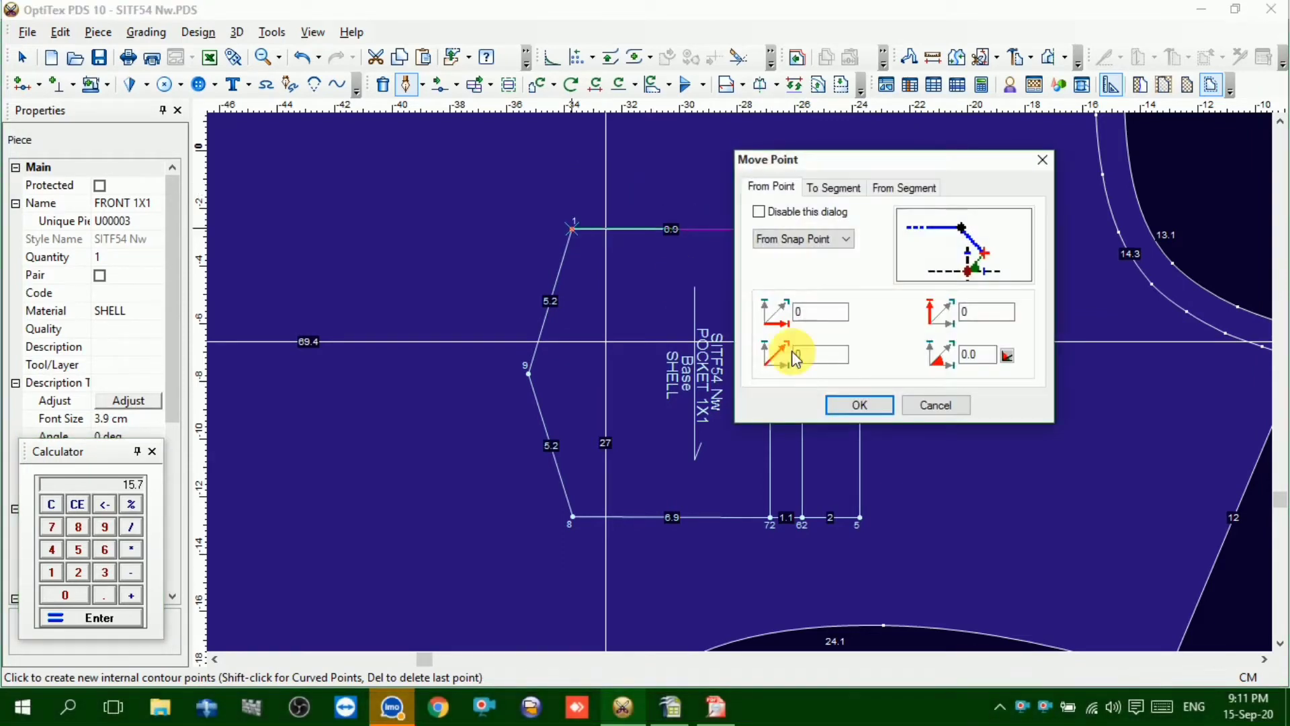
{"action": "left_click", "coordinate": [852, 406]}
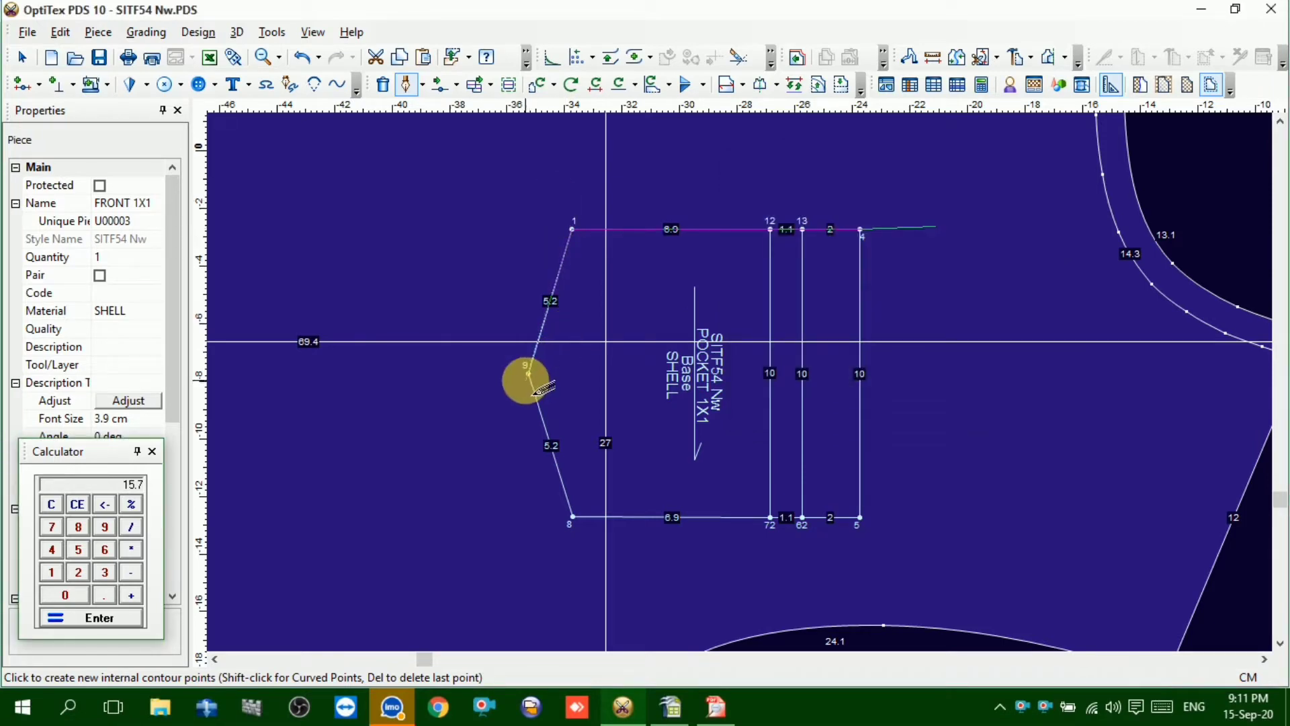
Continue the internal contour around the pocket's pointed tip 9, corner 8 and points 72 and 62 to corner 5, with zero offsets
{"action": "left_click", "coordinate": [529, 374]}
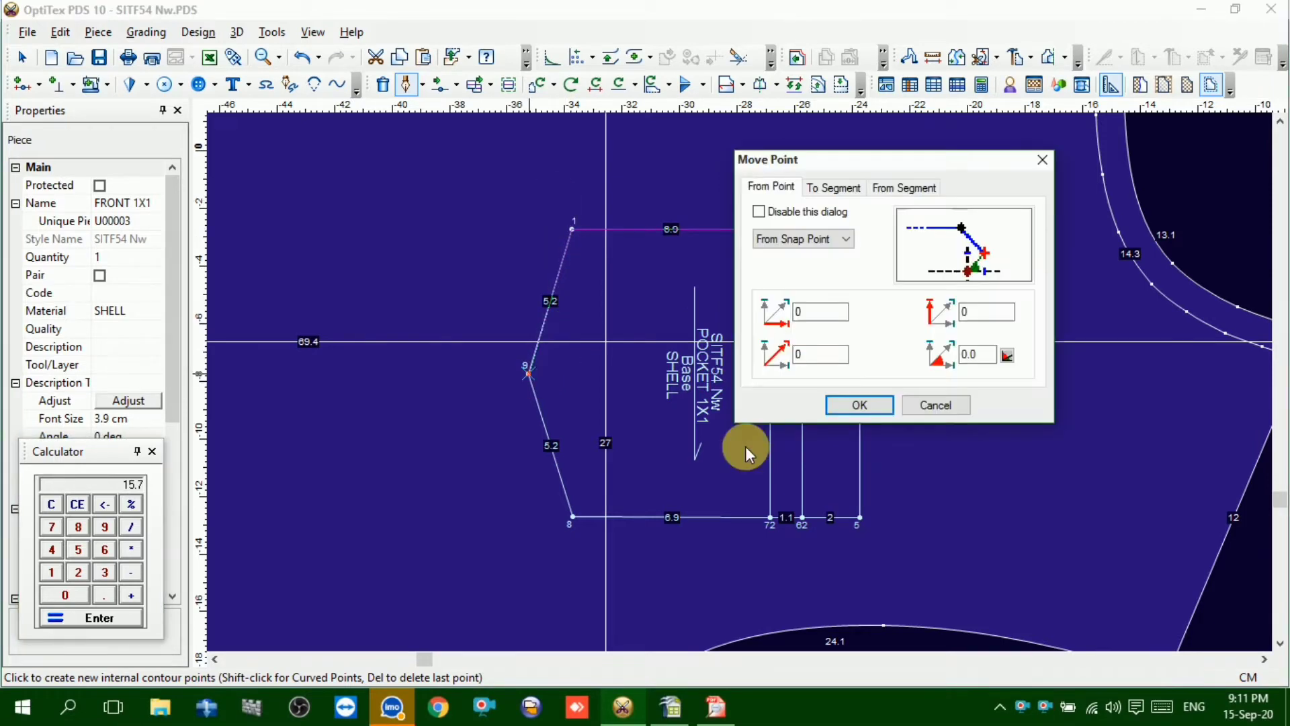
{"action": "left_click", "coordinate": [867, 405]}
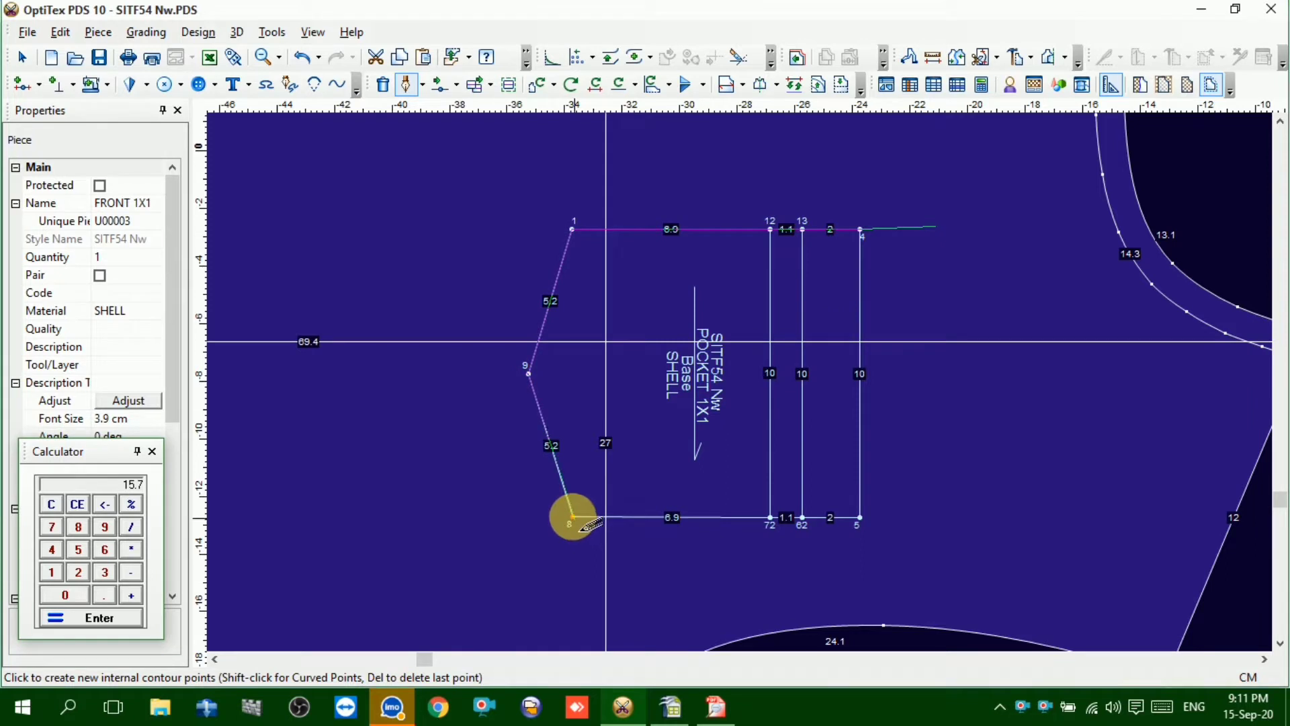
{"action": "left_click", "coordinate": [572, 519]}
{"action": "left_click", "coordinate": [843, 407]}
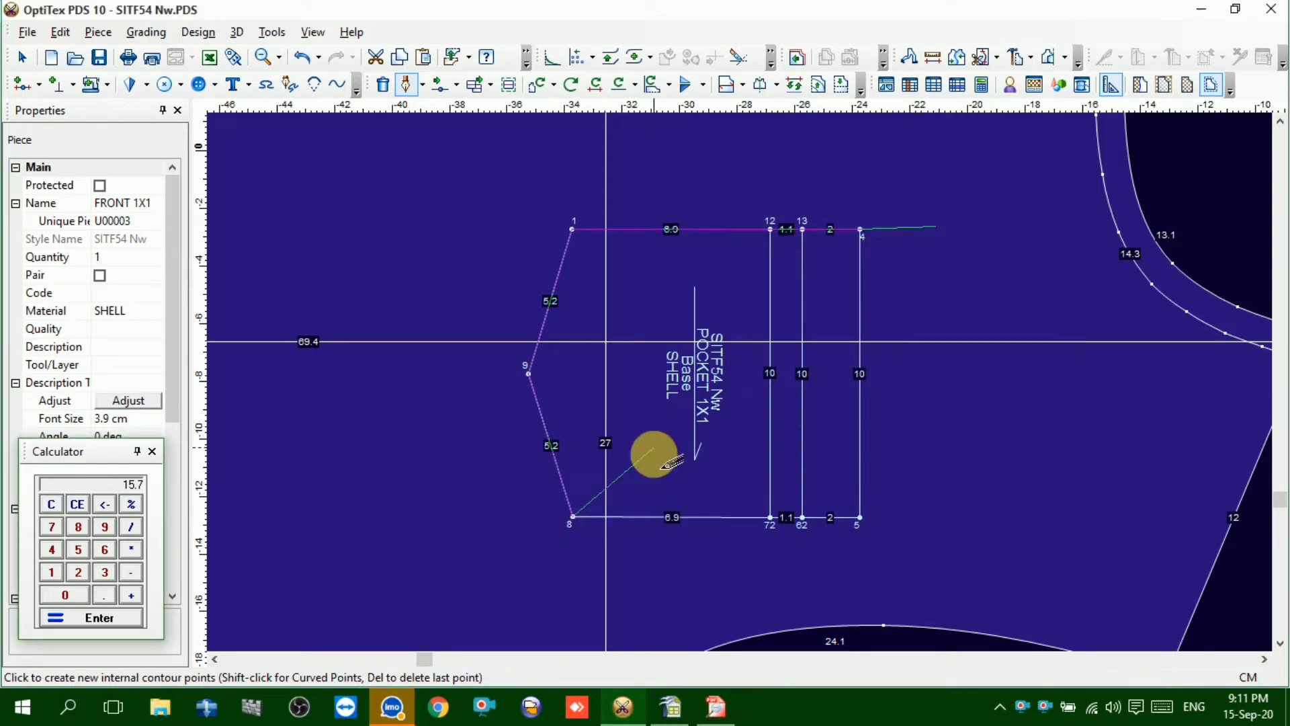
{"action": "left_click", "coordinate": [768, 518]}
{"action": "left_click", "coordinate": [864, 406]}
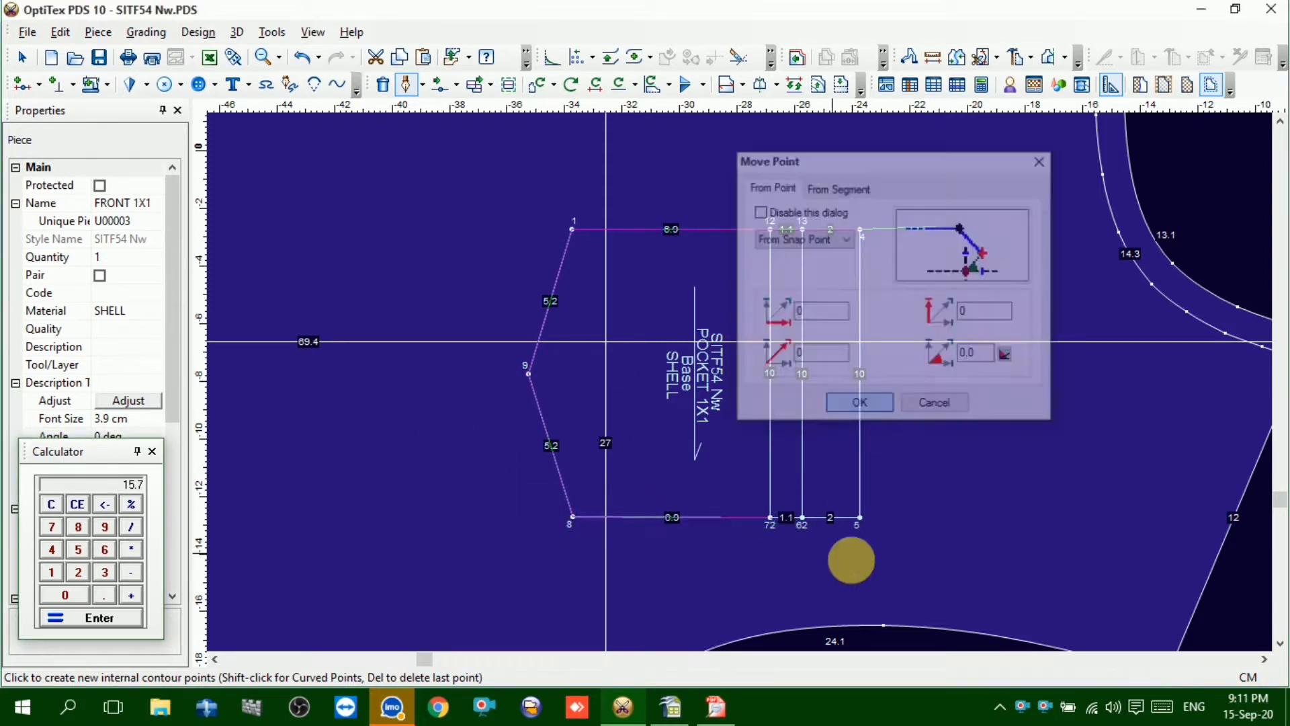
{"action": "left_click", "coordinate": [802, 518]}
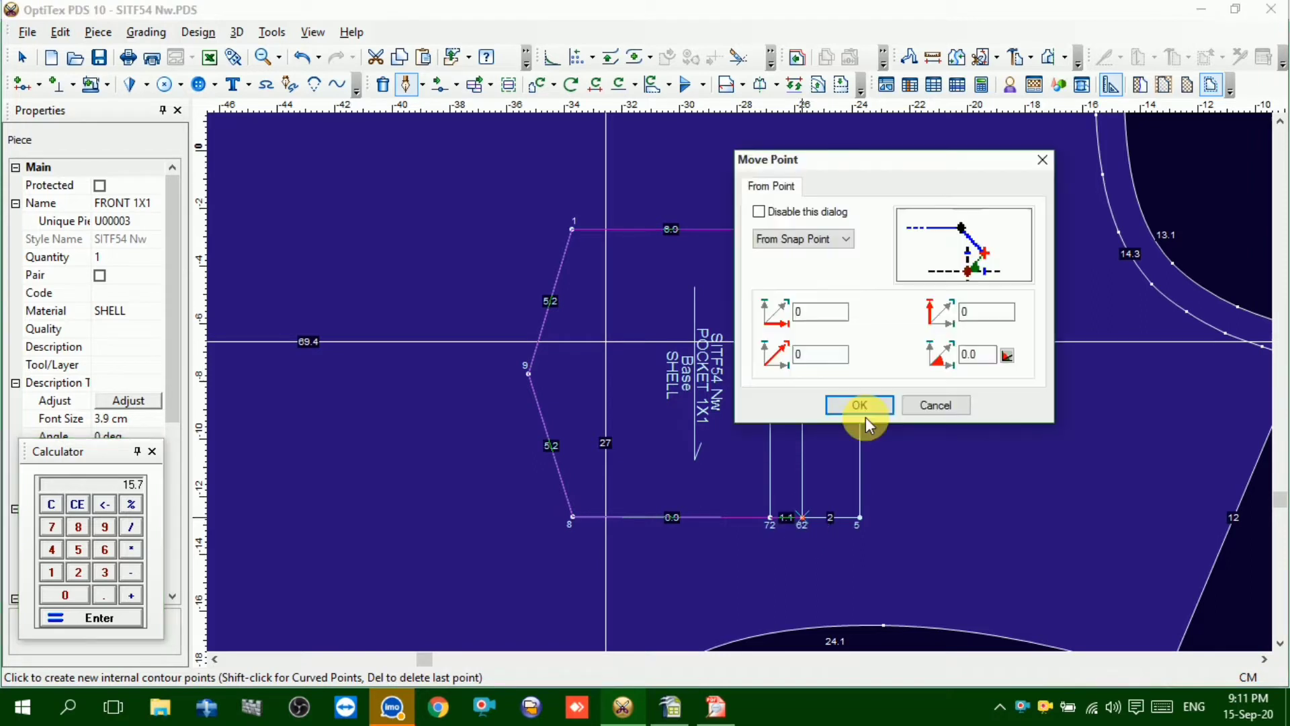
{"action": "left_click", "coordinate": [864, 406]}
{"action": "left_click", "coordinate": [859, 517]}
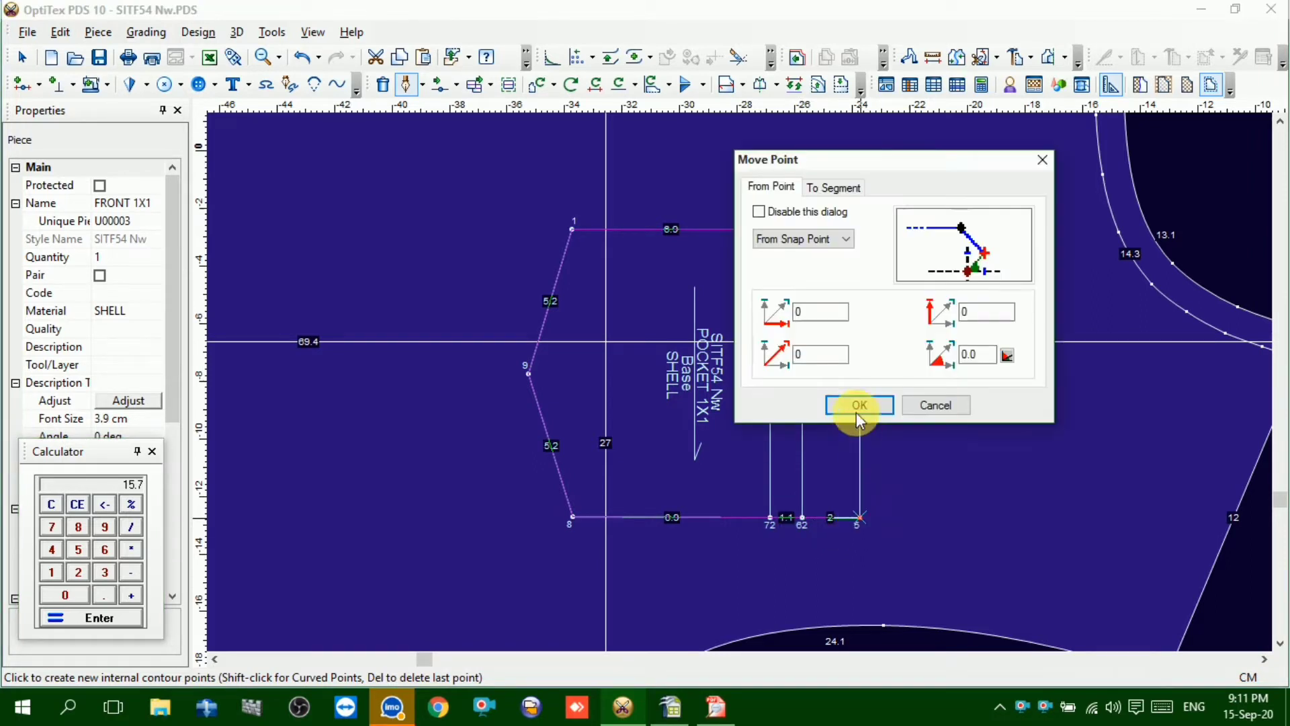
{"action": "left_click", "coordinate": [861, 405]}
Bring the contour back to pocket corner 4, extend it about 2.2 cm past the corner, and finish it
{"action": "left_click", "coordinate": [861, 230]}
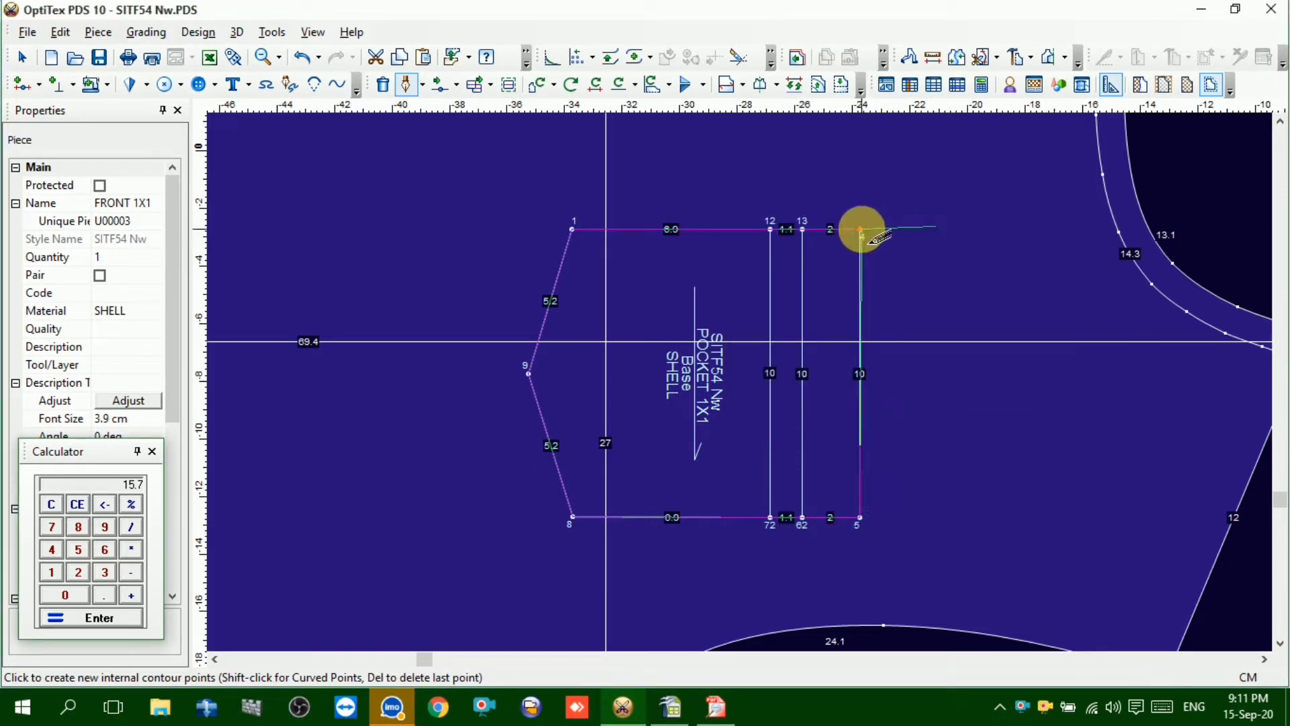
{"action": "left_click", "coordinate": [856, 410]}
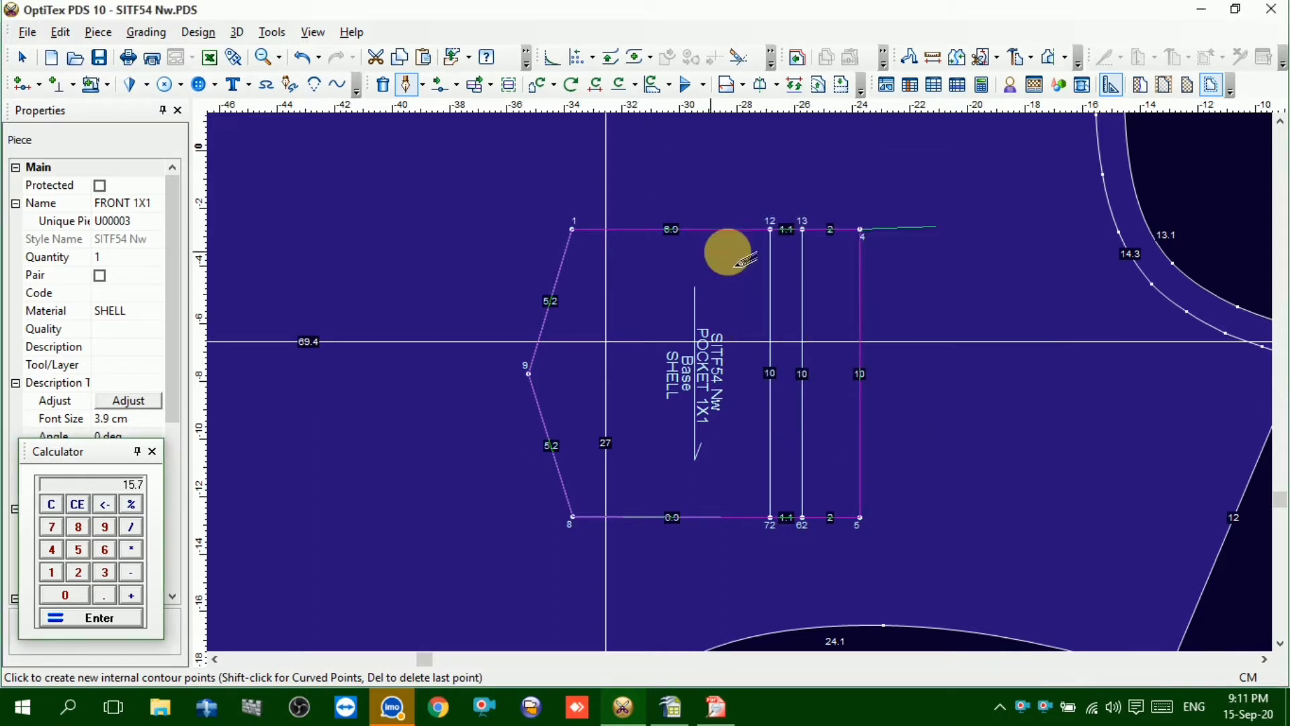
{"action": "left_click", "coordinate": [858, 169]}
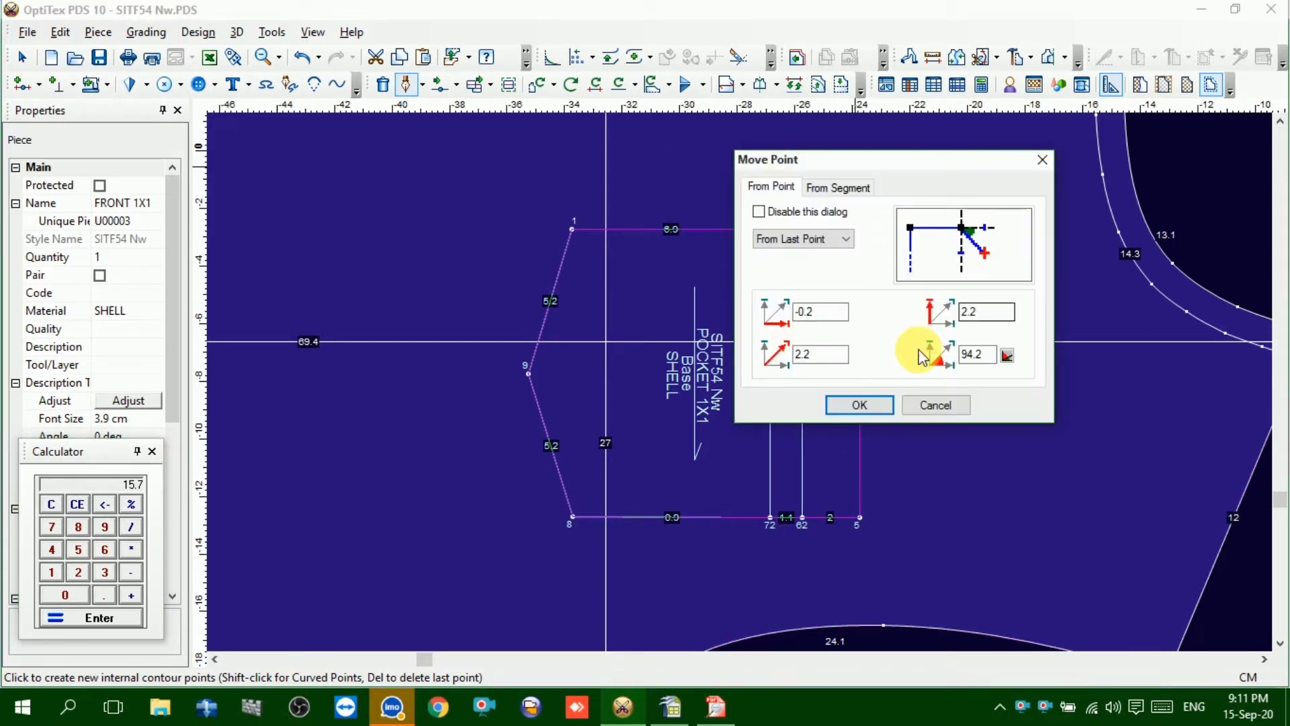
{"action": "left_click", "coordinate": [860, 404]}
{"action": "right_click", "coordinate": [873, 147]}
{"action": "left_click", "coordinate": [930, 188]}
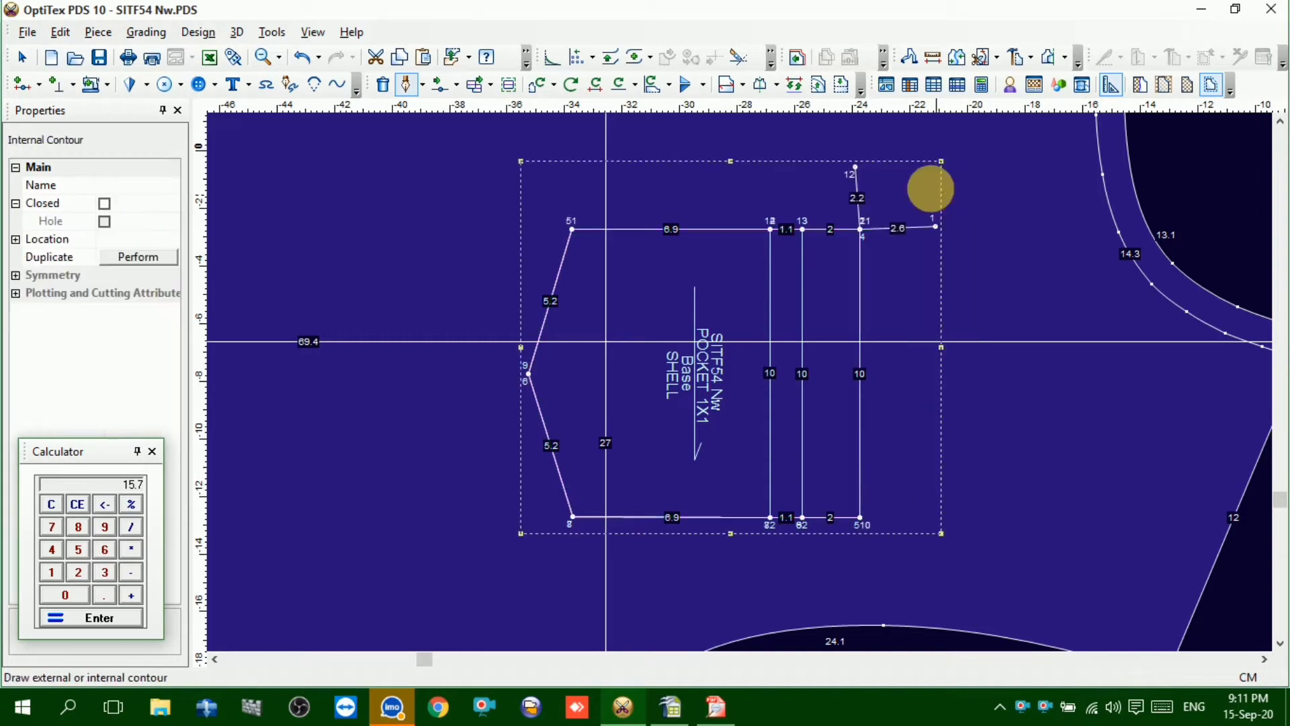
{"action": "left_click", "coordinate": [800, 229]}
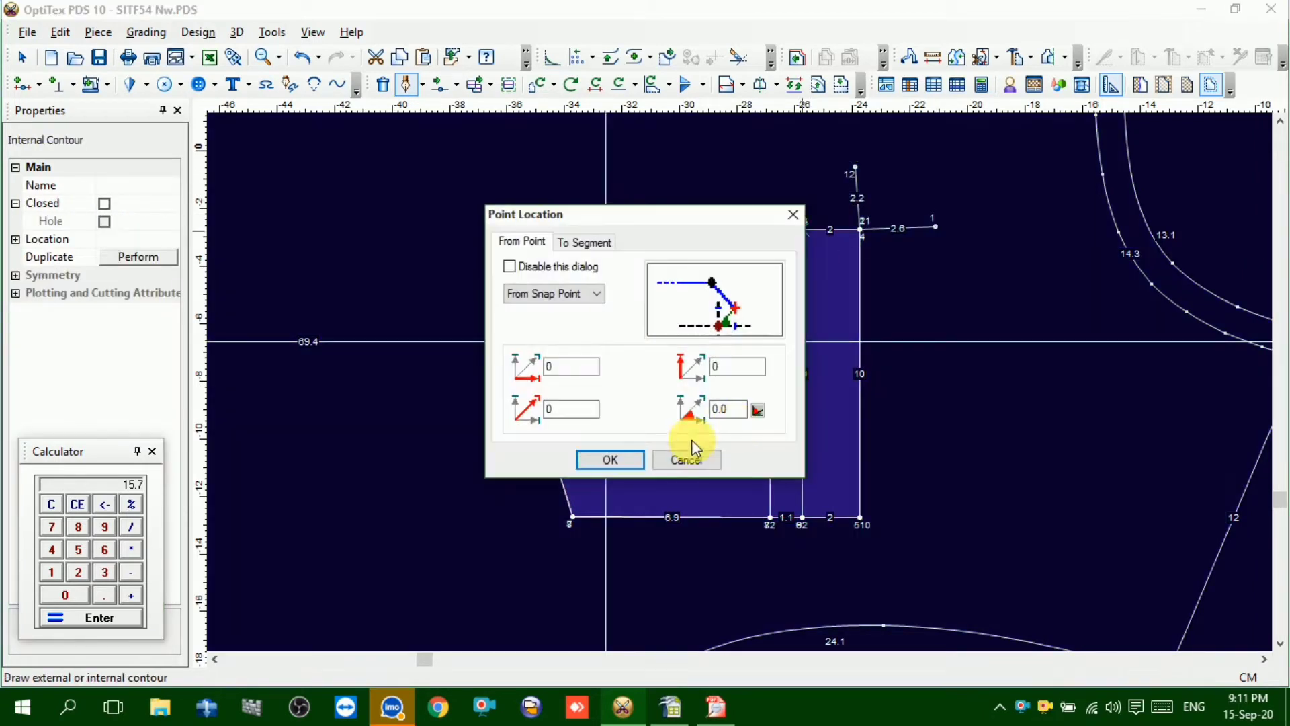
{"action": "left_click", "coordinate": [687, 460]}
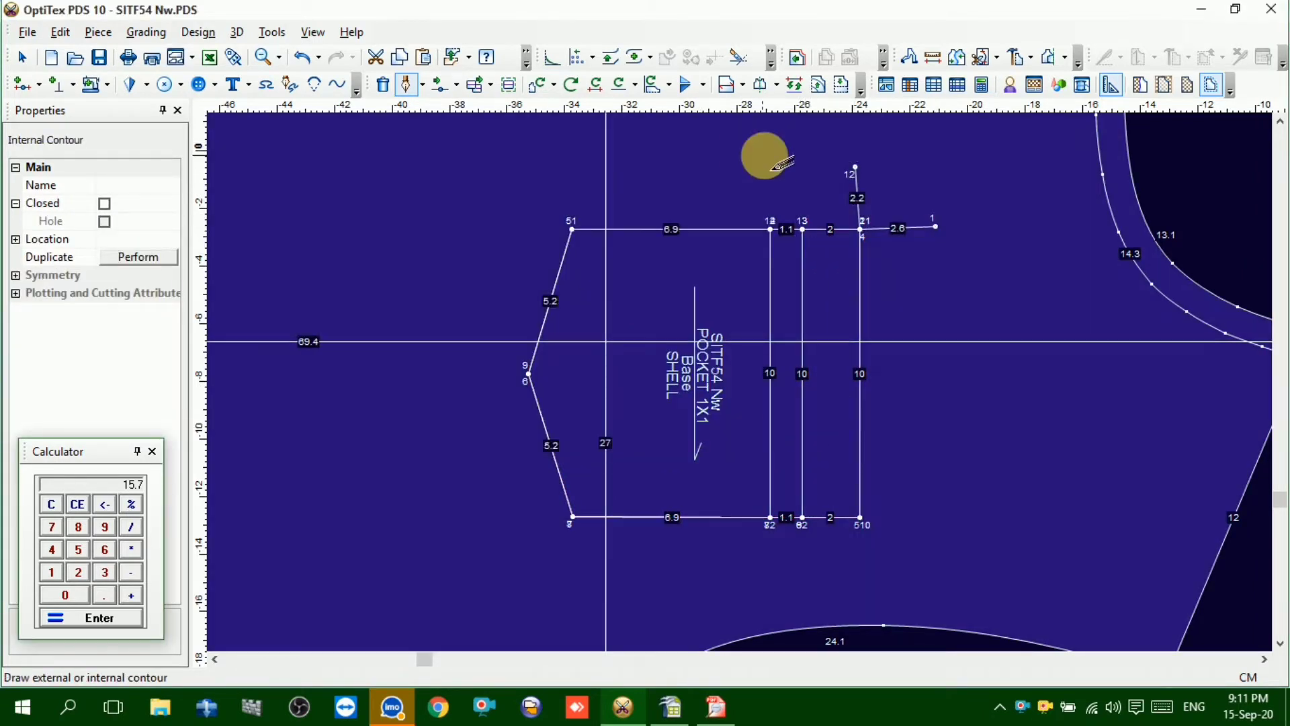
{"action": "right_click", "coordinate": [783, 169]}
{"action": "left_click", "coordinate": [786, 174]}
Take the pocket piece off the front piece and set it down elsewhere in the working area
{"action": "left_click", "coordinate": [802, 228]}
{"action": "scroll", "coordinate": [740, 382], "scroll_direction": "down", "scroll_amount": 4}
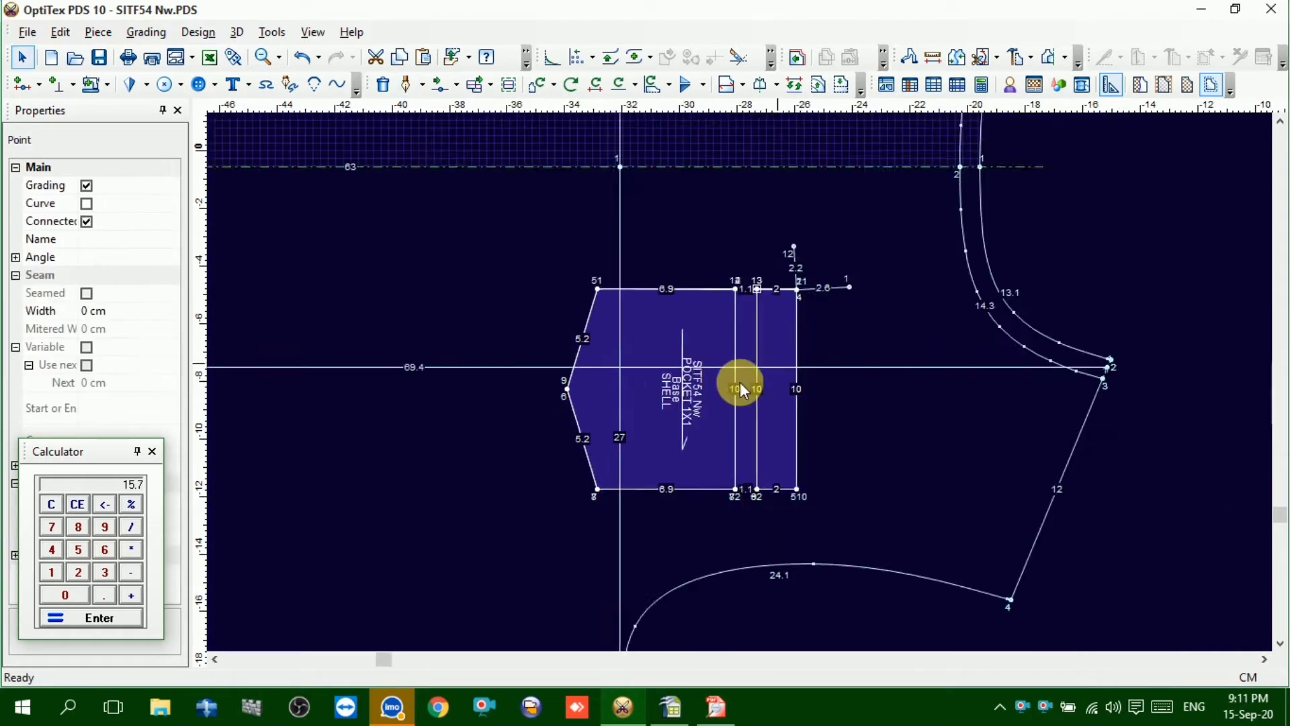
{"action": "scroll", "coordinate": [743, 392], "scroll_direction": "down", "scroll_amount": 3}
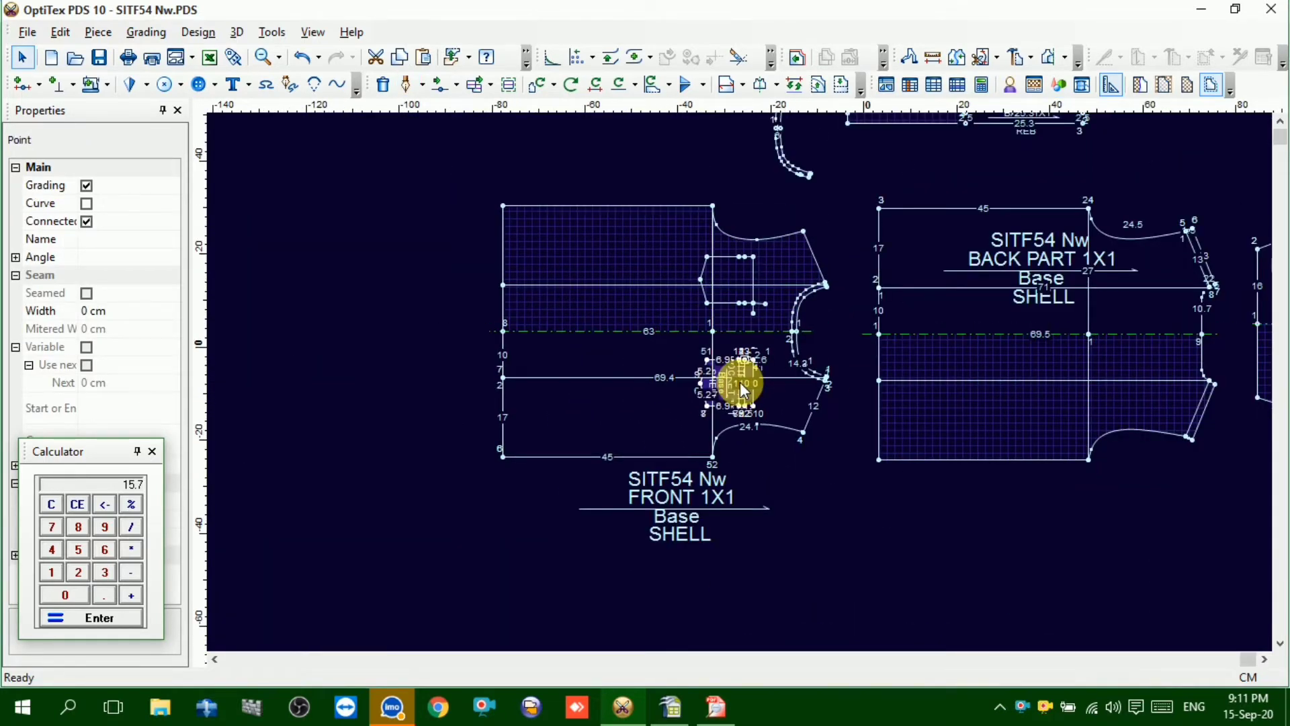
{"action": "key", "text": "space"}
{"action": "scroll", "coordinate": [934, 468], "scroll_direction": "down", "scroll_amount": 2}
{"action": "left_click", "coordinate": [1029, 327]}
{"action": "scroll", "coordinate": [537, 397], "scroll_direction": "up", "scroll_amount": 2}
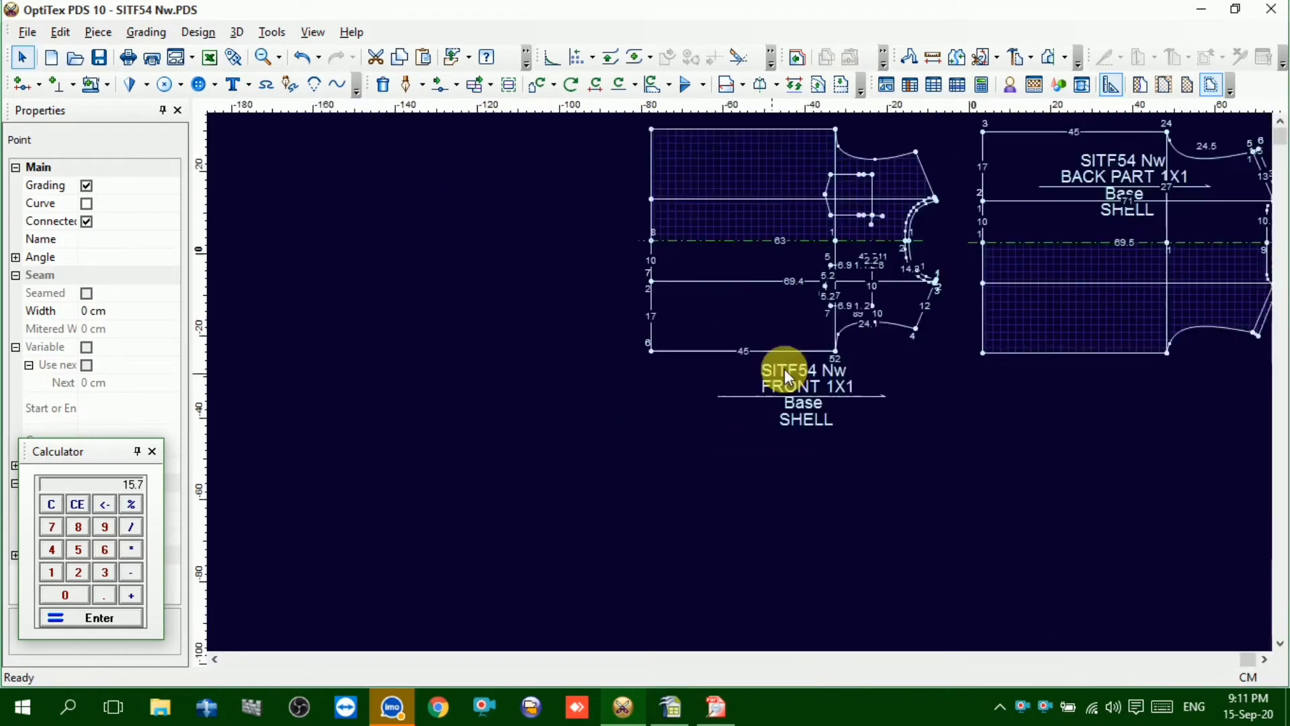
Draw an internal line across the traced pocket outline from point 3 to point 9, 2 cm inside the opening edge
{"action": "scroll", "coordinate": [740, 382], "scroll_direction": "up", "scroll_amount": 4}
{"action": "left_click", "coordinate": [730, 398]}
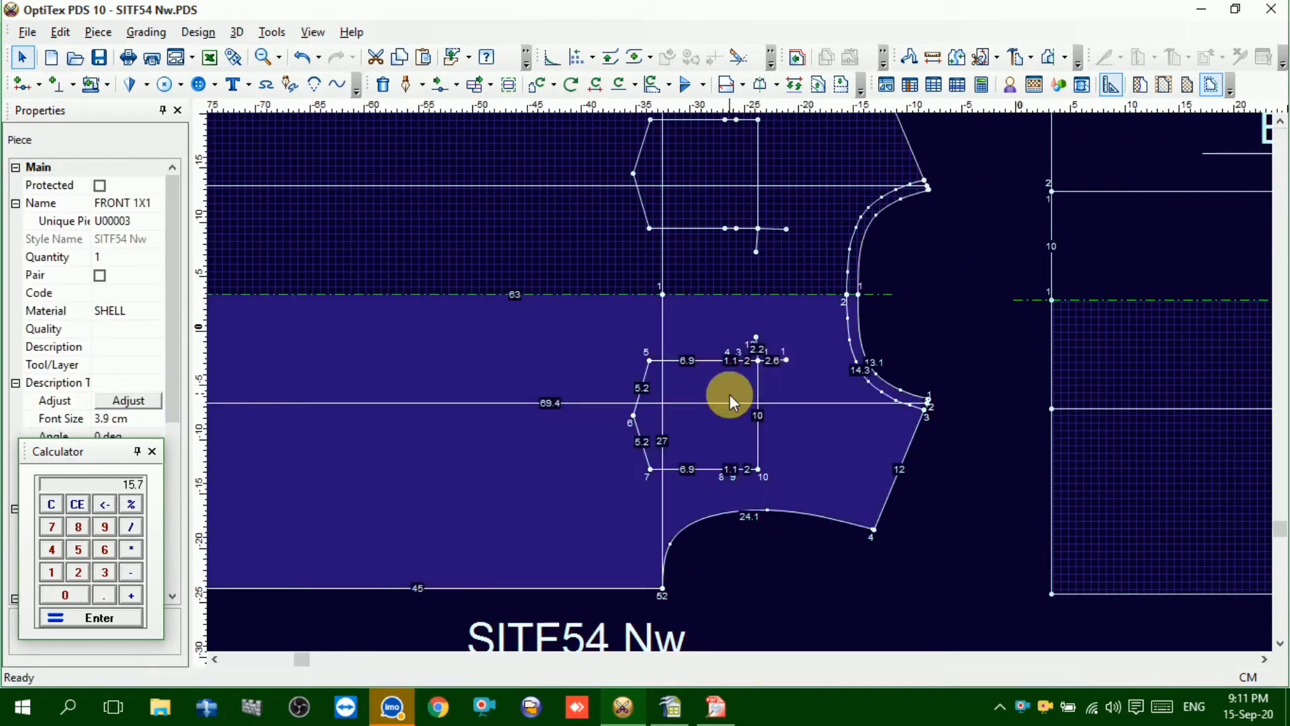
{"action": "scroll", "coordinate": [736, 390], "scroll_direction": "up", "scroll_amount": 5}
{"action": "key", "text": "d"}
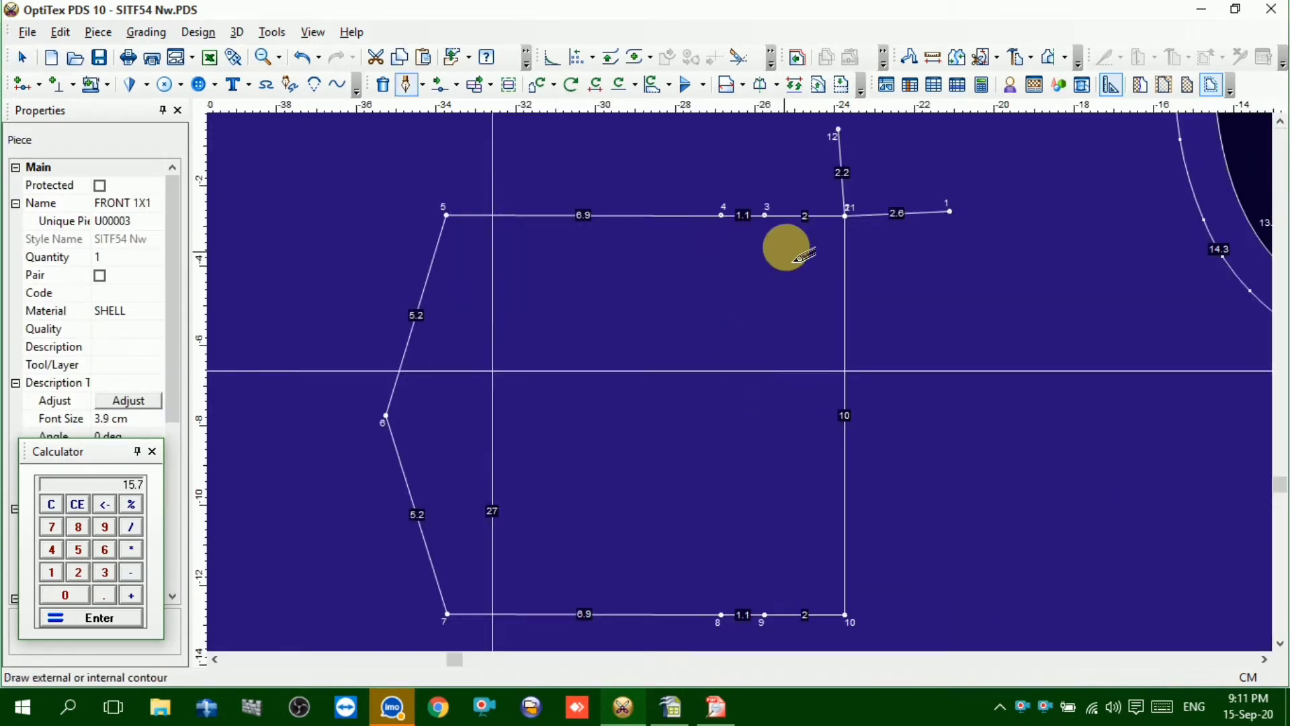
{"action": "left_click", "coordinate": [766, 215]}
{"action": "left_click", "coordinate": [632, 460]}
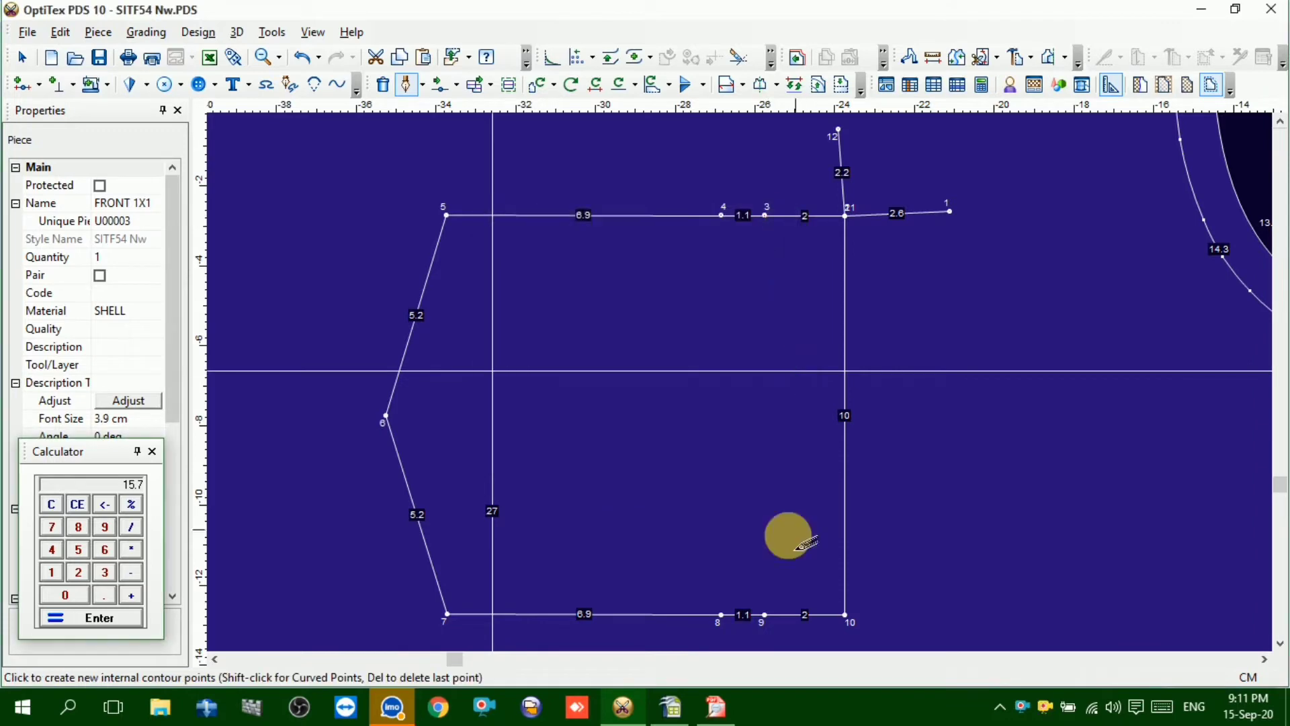
{"action": "left_click", "coordinate": [763, 614]}
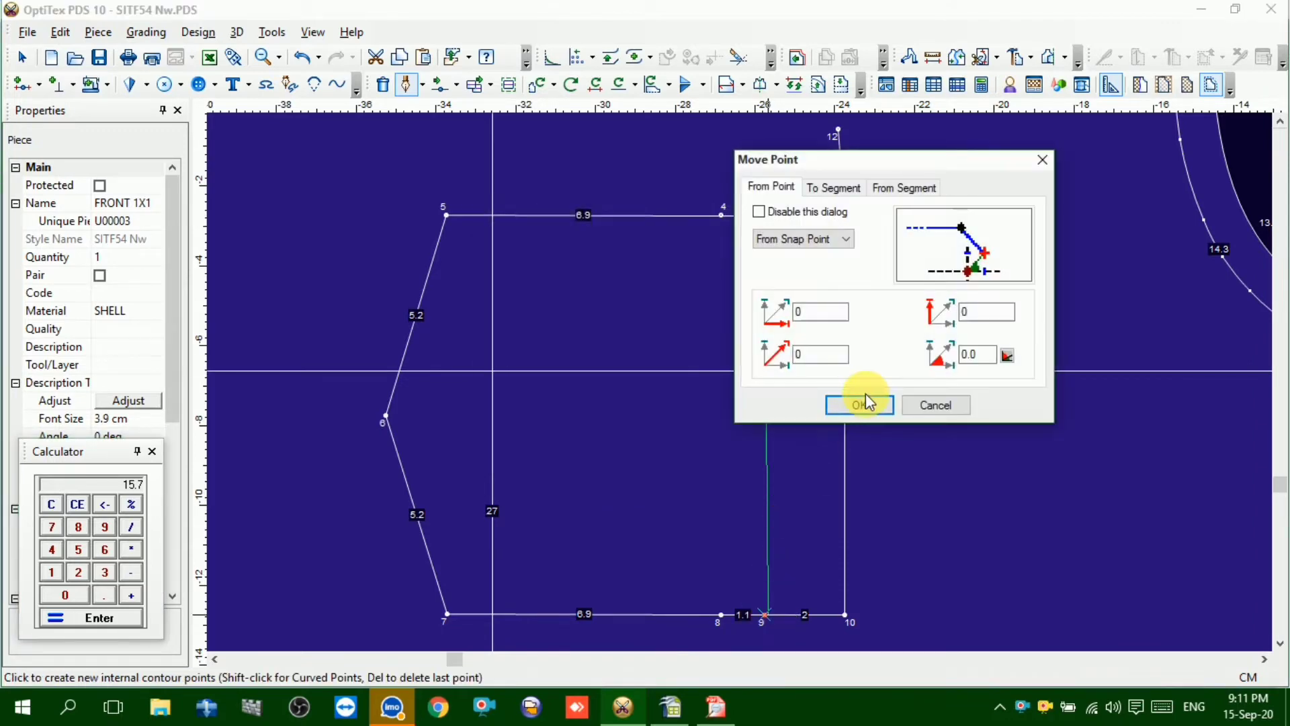
{"action": "left_click", "coordinate": [859, 404]}
{"action": "right_click", "coordinate": [666, 426]}
{"action": "left_click", "coordinate": [702, 490]}
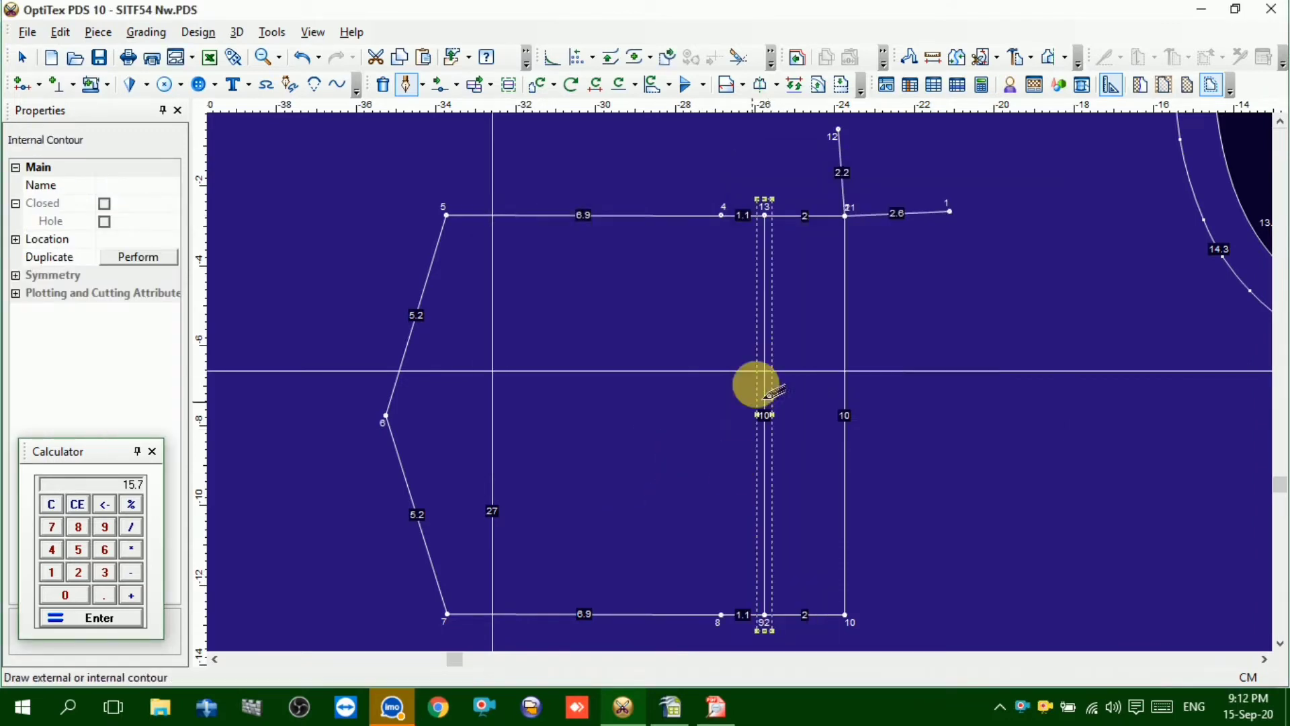
Draw a second internal line across the traced pocket from point 4 to point 8 with zero offsets, and finish it
{"action": "left_click", "coordinate": [724, 216]}
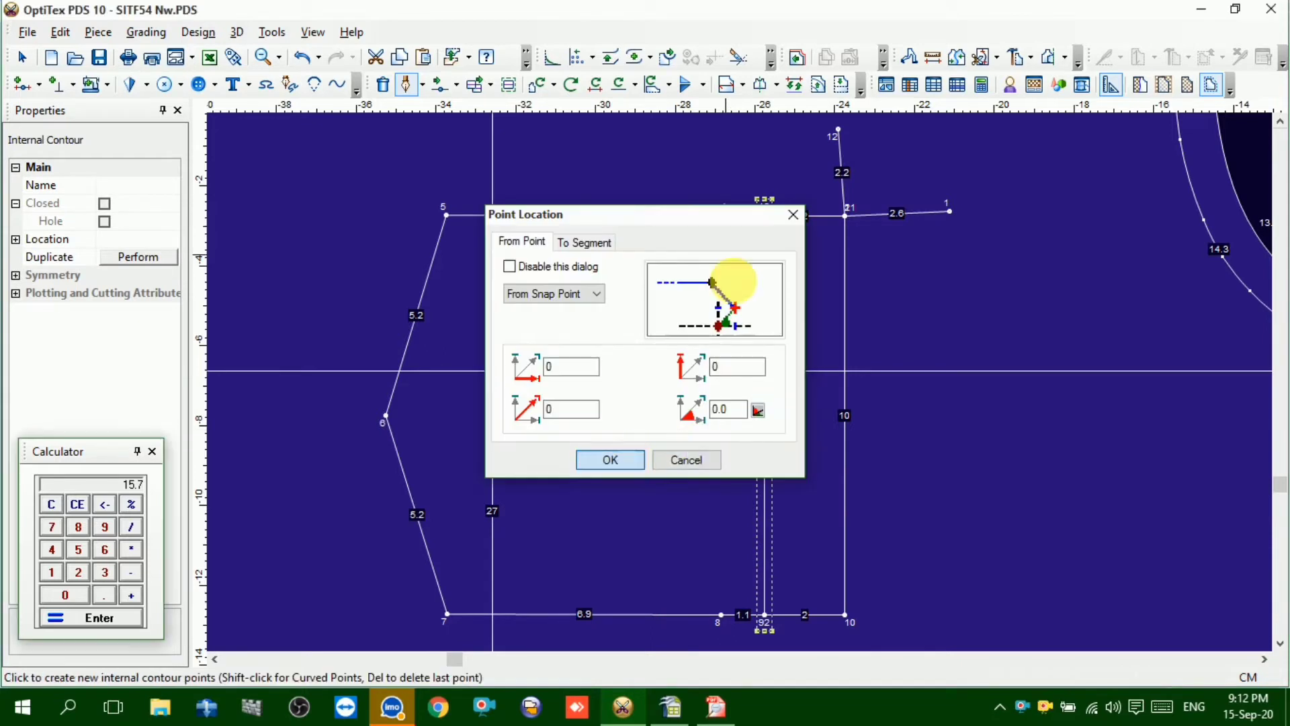
{"action": "key", "text": "Return"}
{"action": "left_click", "coordinate": [722, 614]}
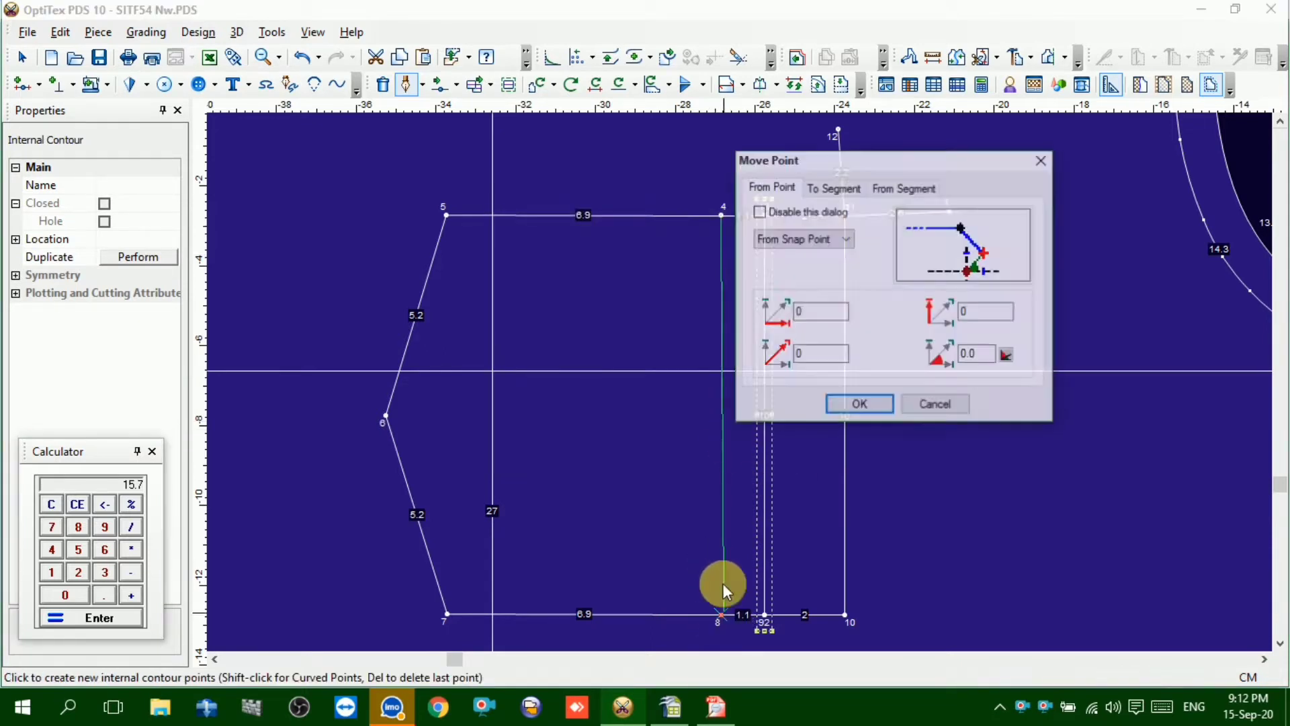
{"action": "left_click", "coordinate": [830, 407]}
{"action": "right_click", "coordinate": [625, 327]}
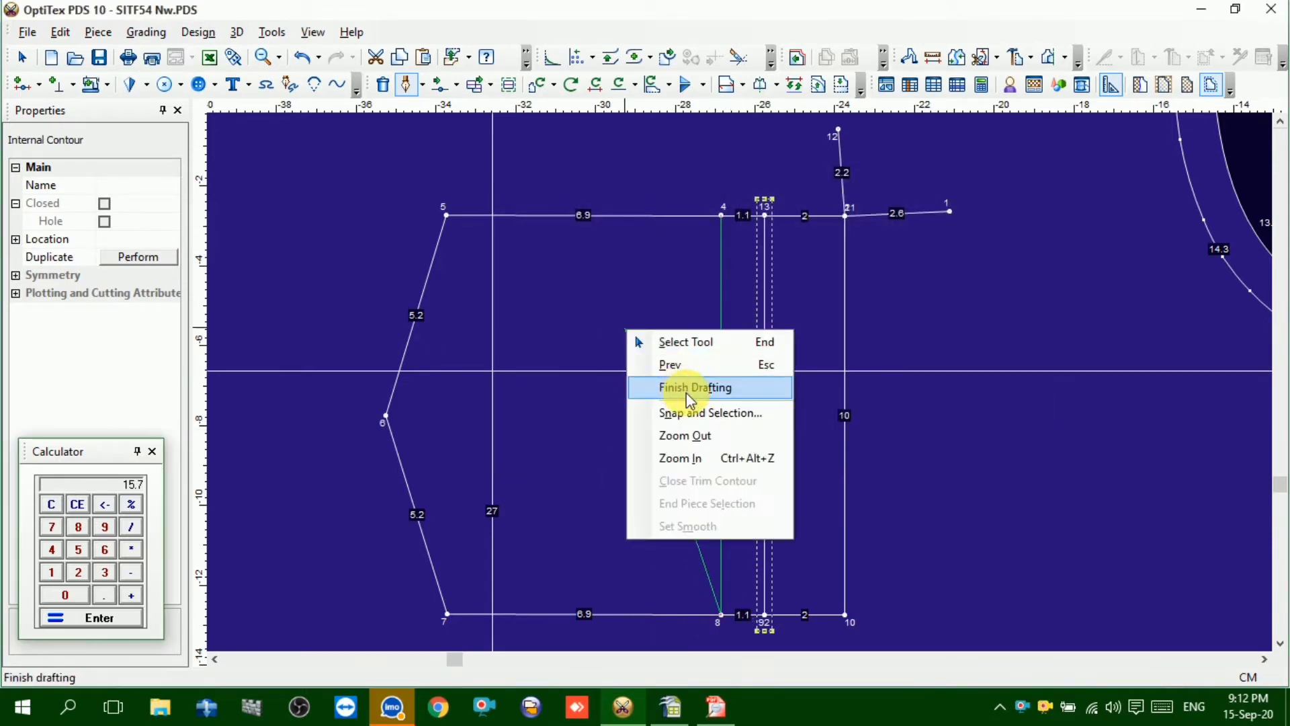
{"action": "left_click", "coordinate": [691, 387]}
{"action": "right_click", "coordinate": [896, 272]}
{"action": "left_click", "coordinate": [952, 283]}
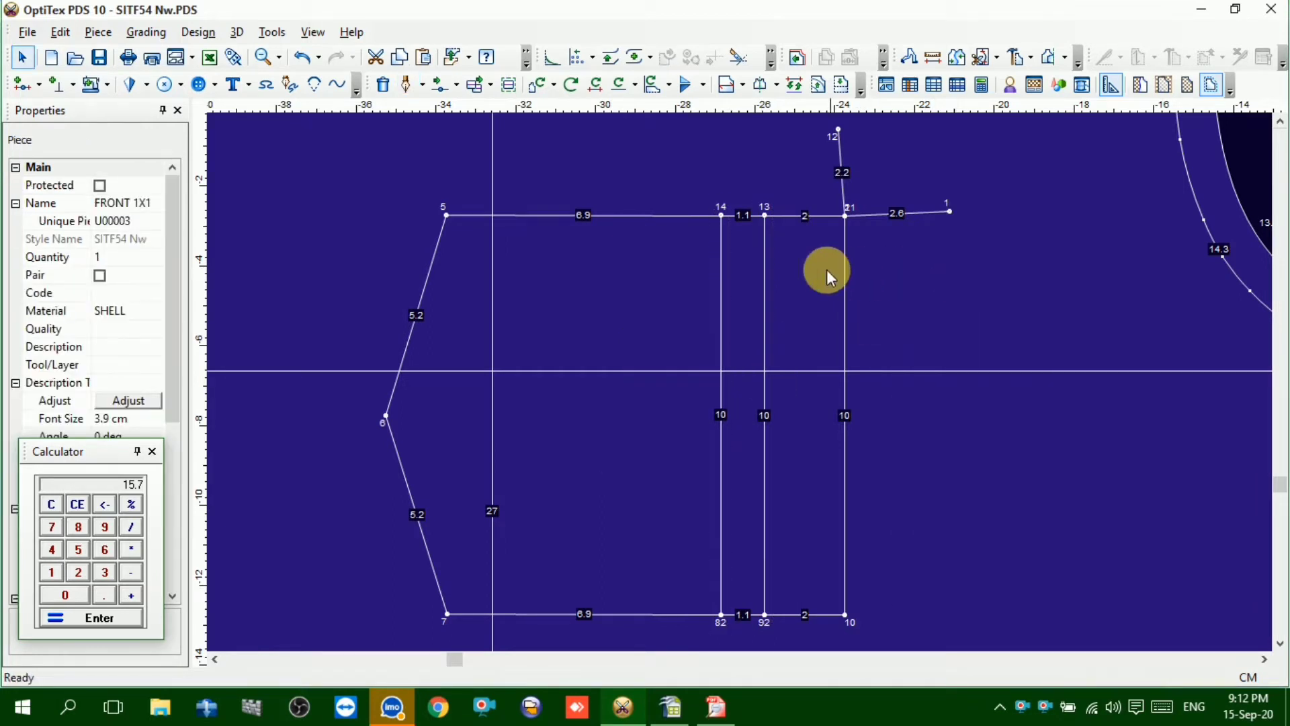
Trim the 2.6 cm segment that overhangs the opening-edge corner off the traced pocket contour
{"action": "left_click", "coordinate": [738, 58]}
{"action": "left_click", "coordinate": [839, 149]}
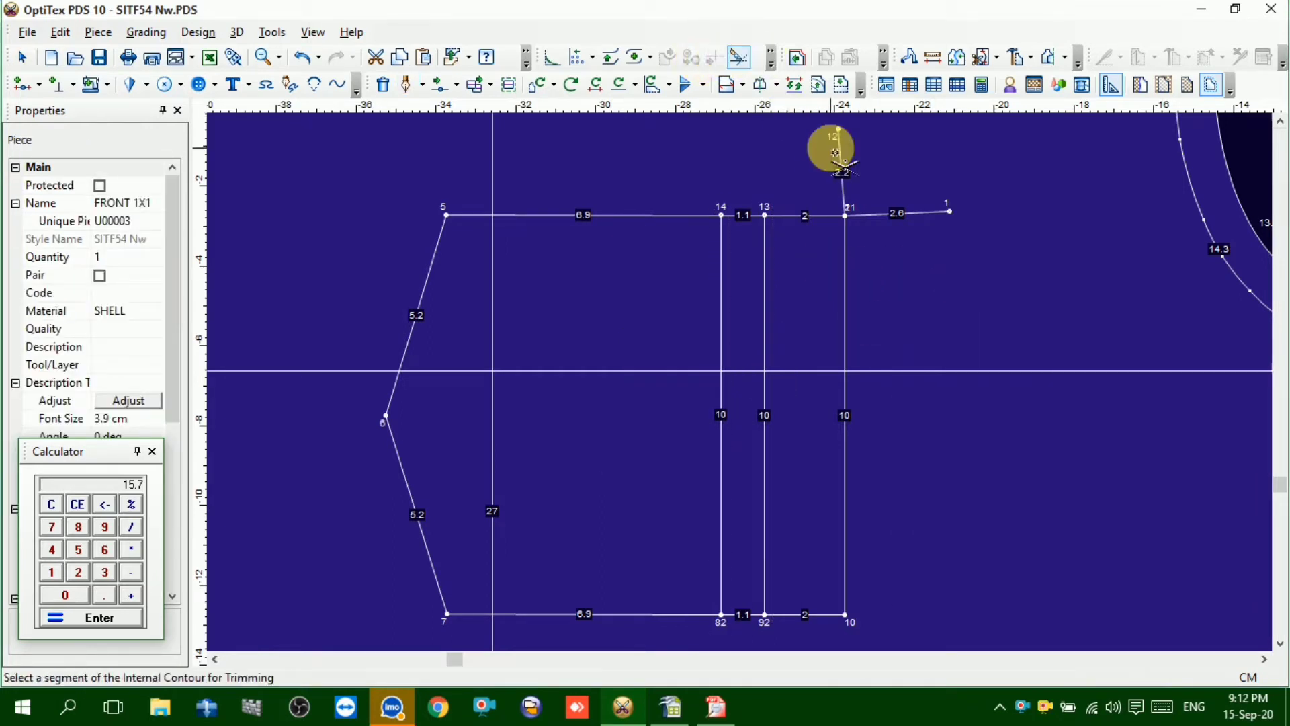
{"action": "left_click", "coordinate": [908, 223]}
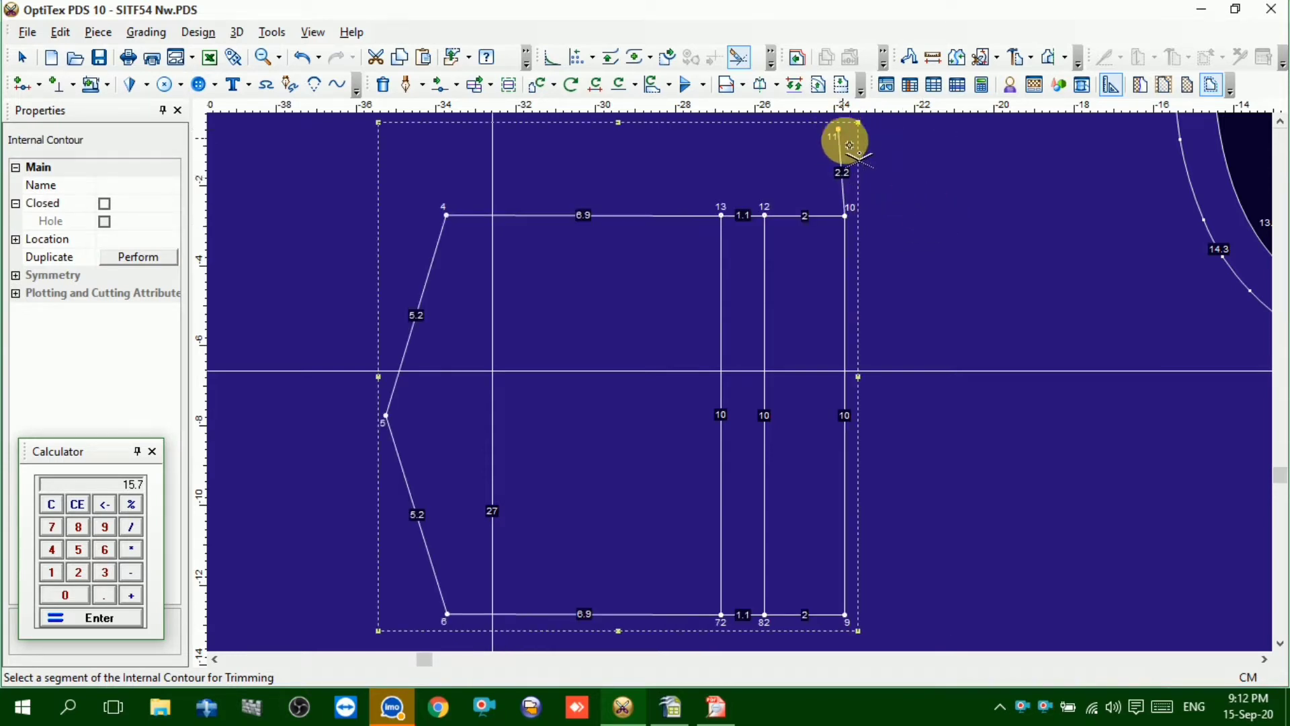
{"action": "right_click", "coordinate": [899, 159]}
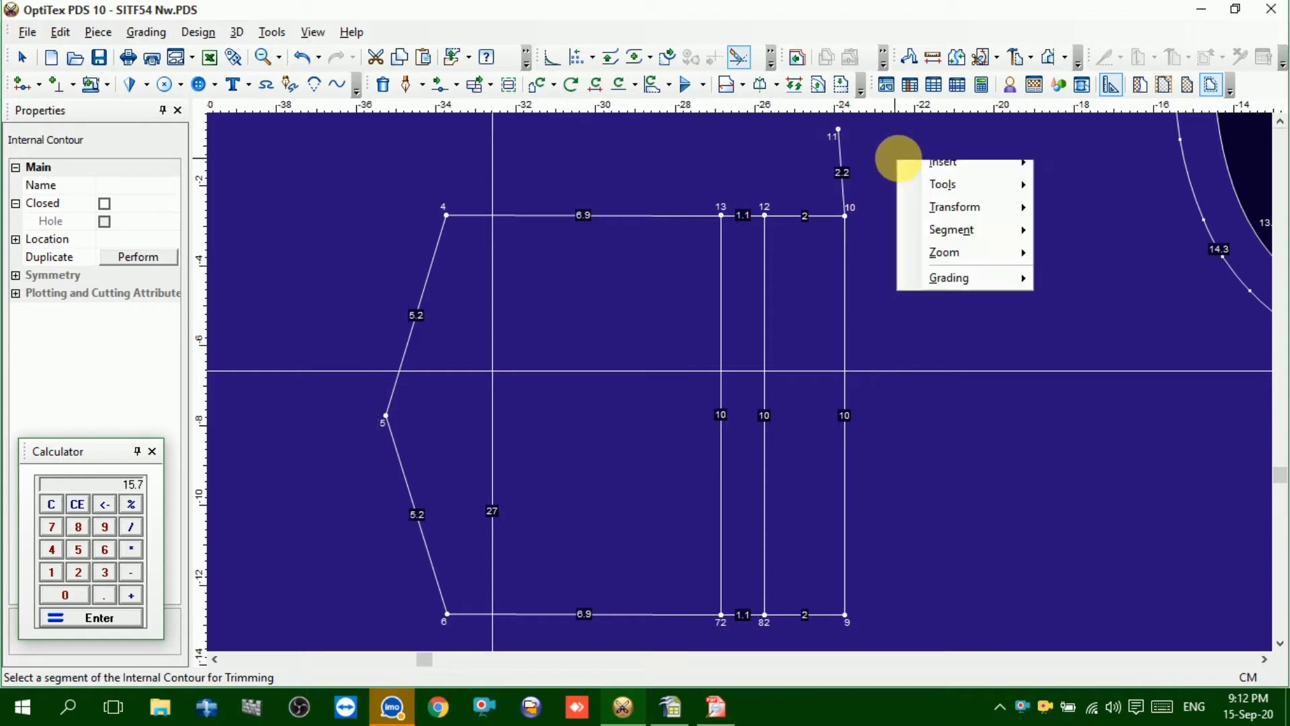
{"action": "left_click", "coordinate": [919, 168]}
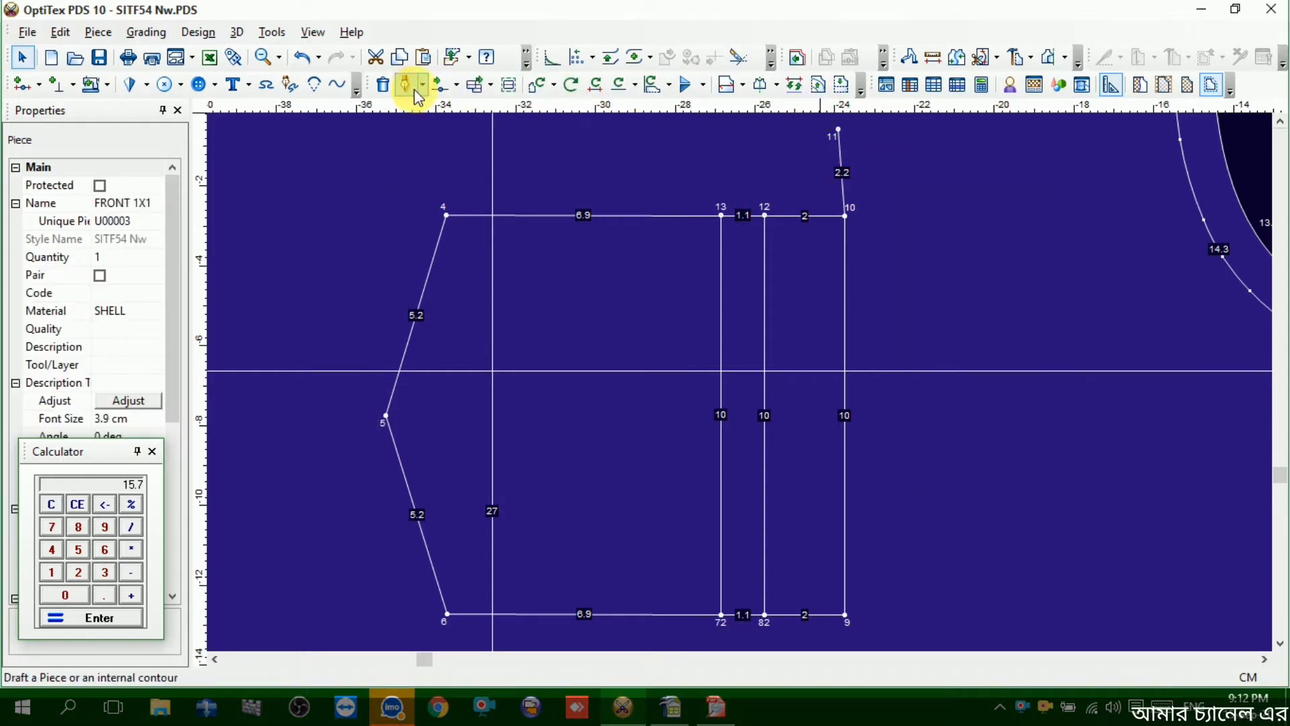
Delete end point 11 of the pocket contour to remove the remaining 2.2 cm overhang at the opening corner
{"action": "left_click", "coordinate": [383, 85]}
{"action": "left_click", "coordinate": [838, 135]}
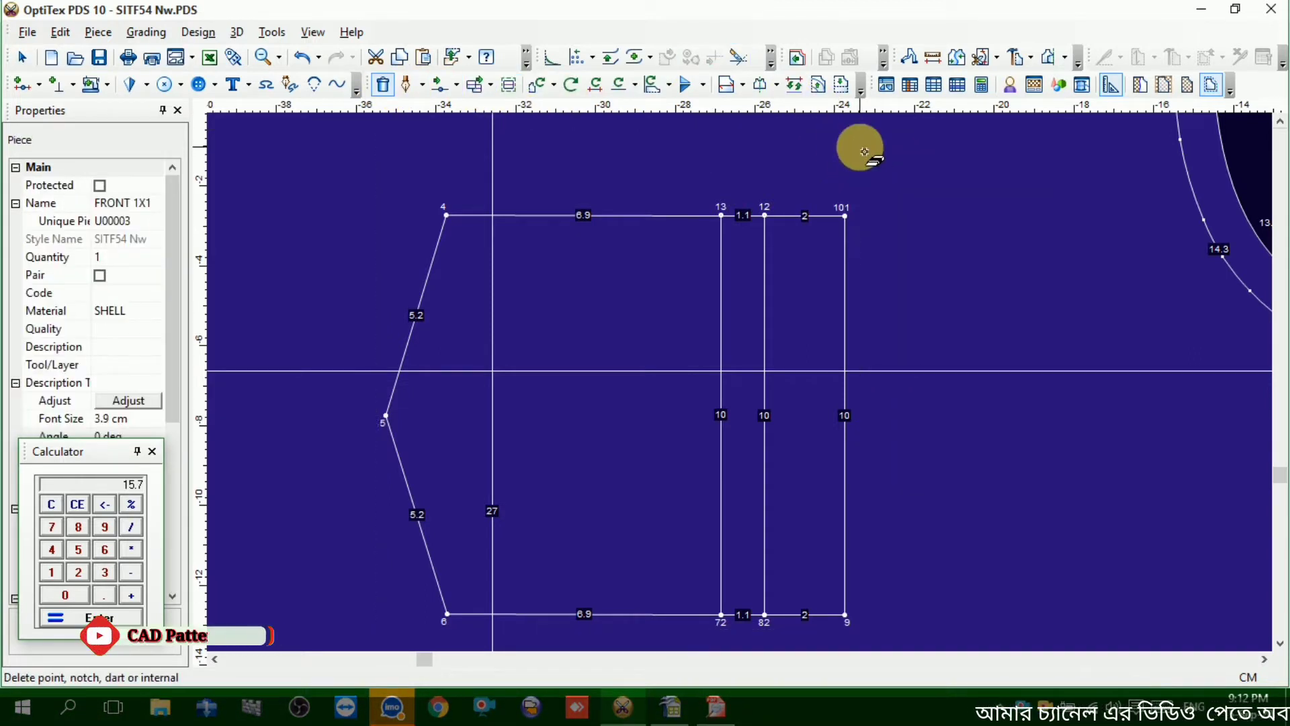
{"action": "right_click", "coordinate": [873, 162]}
{"action": "left_click", "coordinate": [900, 163]}
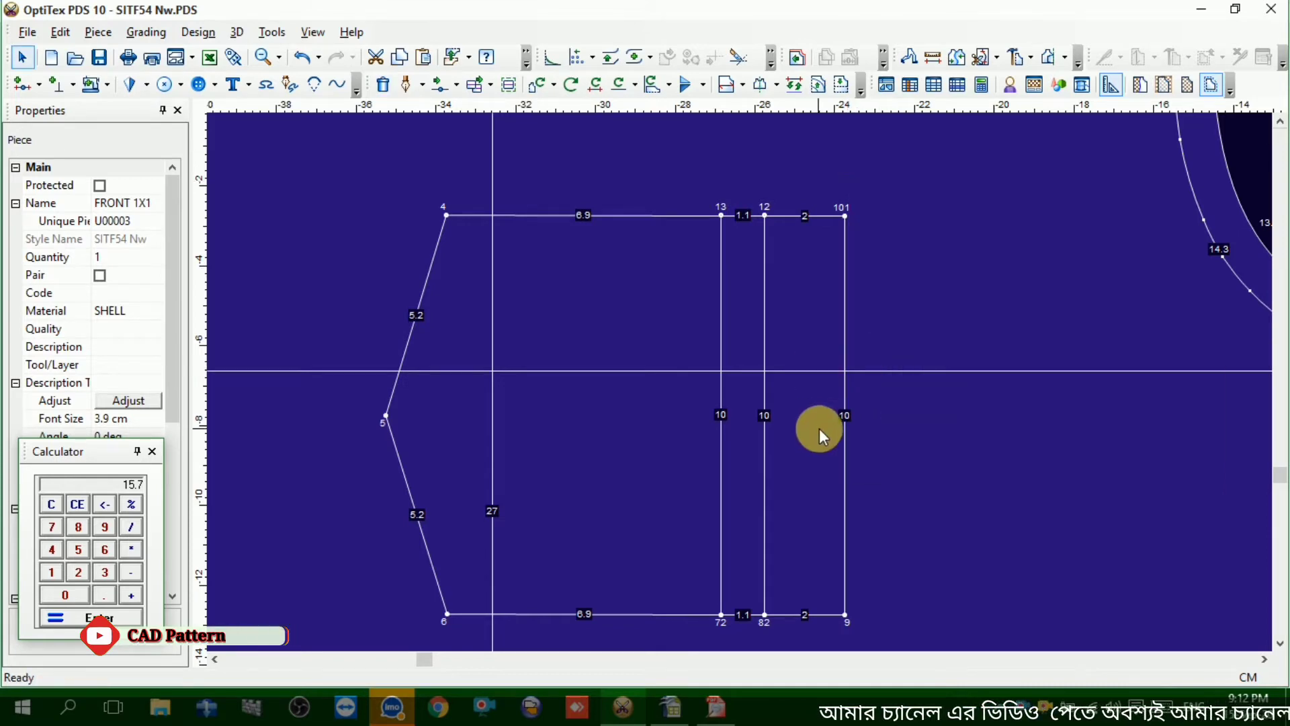
Place the front piece's description text inside the piece outline
{"action": "scroll", "coordinate": [740, 381], "scroll_direction": "down", "scroll_amount": 6}
{"action": "scroll", "coordinate": [739, 382], "scroll_direction": "up", "scroll_amount": 4}
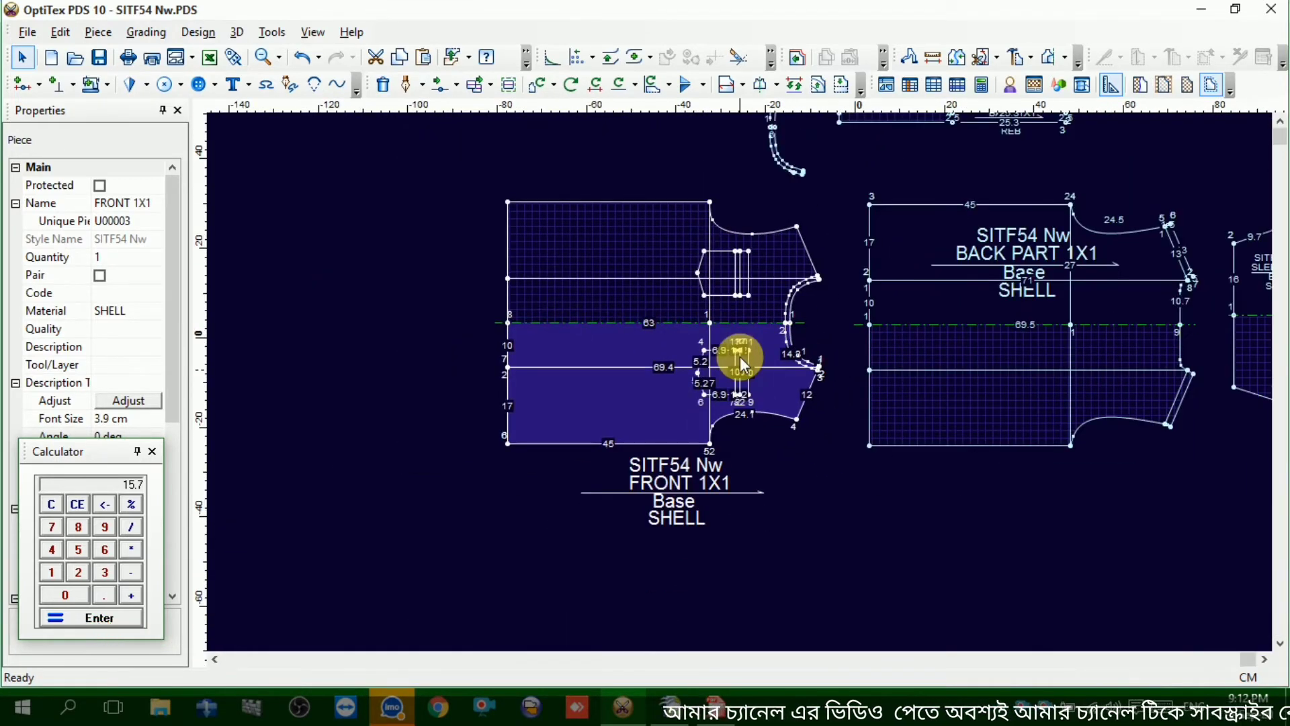
{"action": "scroll", "coordinate": [740, 381], "scroll_direction": "down", "scroll_amount": 1}
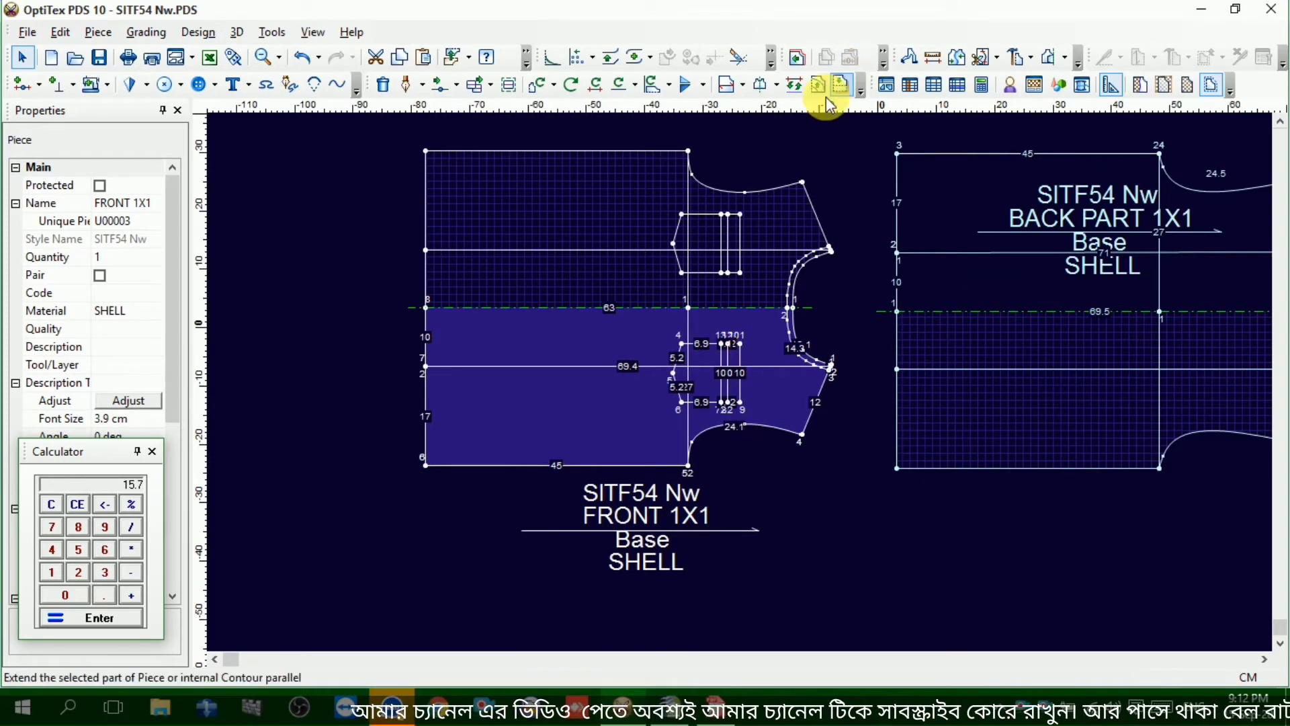
{"action": "left_click", "coordinate": [730, 87]}
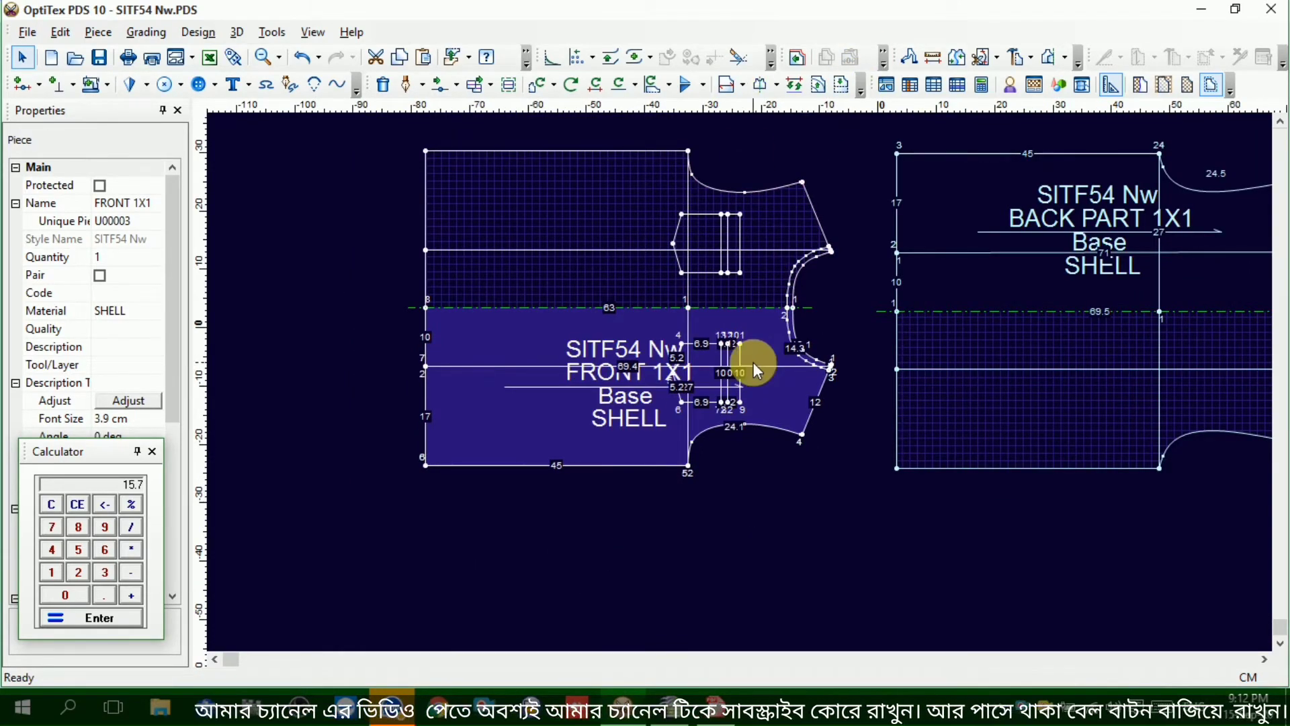
Open the symmetric front piece into a full piece so both halves can be edited
{"action": "scroll", "coordinate": [751, 364], "scroll_direction": "up", "scroll_amount": 3}
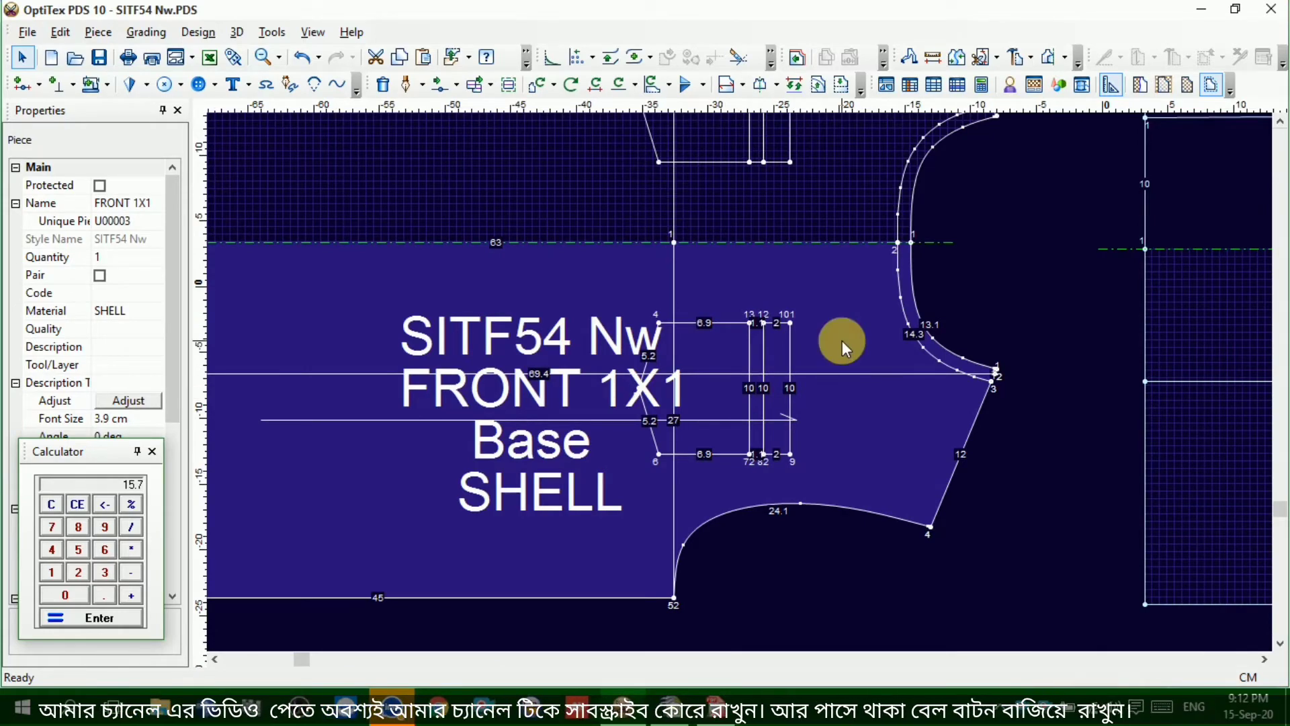
{"action": "scroll", "coordinate": [791, 329], "scroll_direction": "down", "scroll_amount": 3}
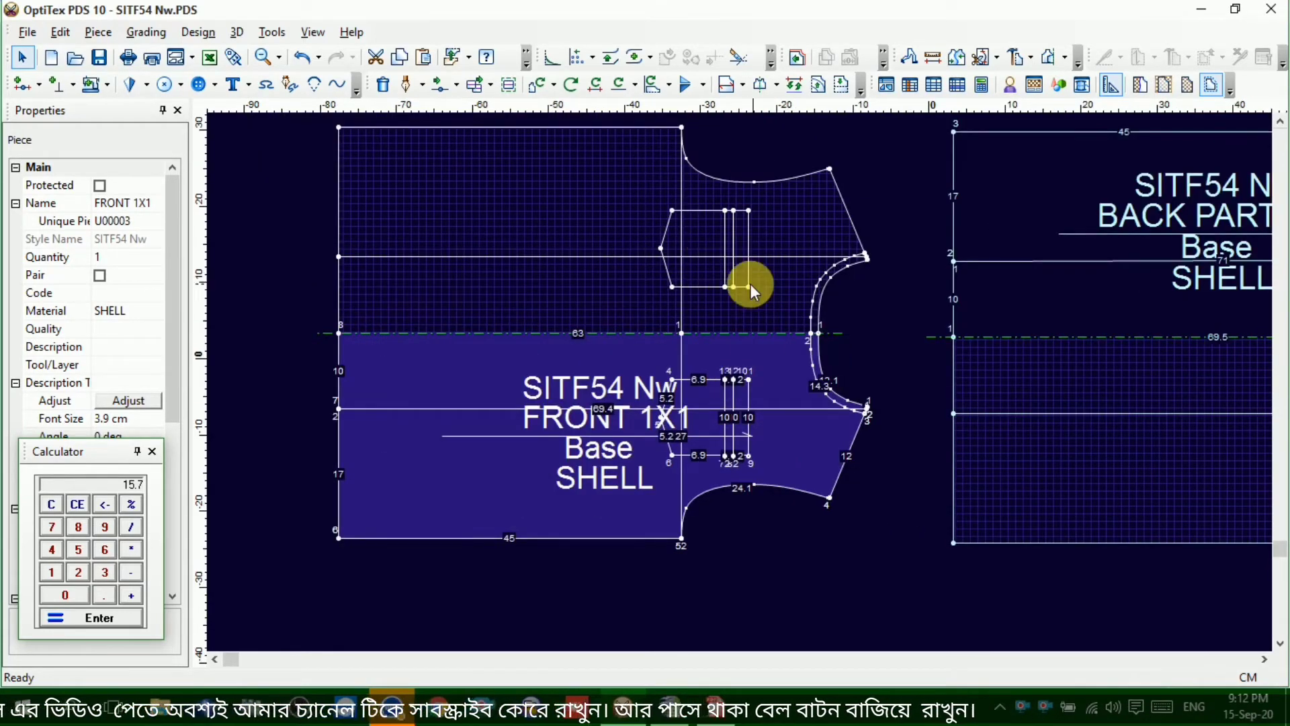
{"action": "scroll", "coordinate": [728, 288], "scroll_direction": "up", "scroll_amount": 1}
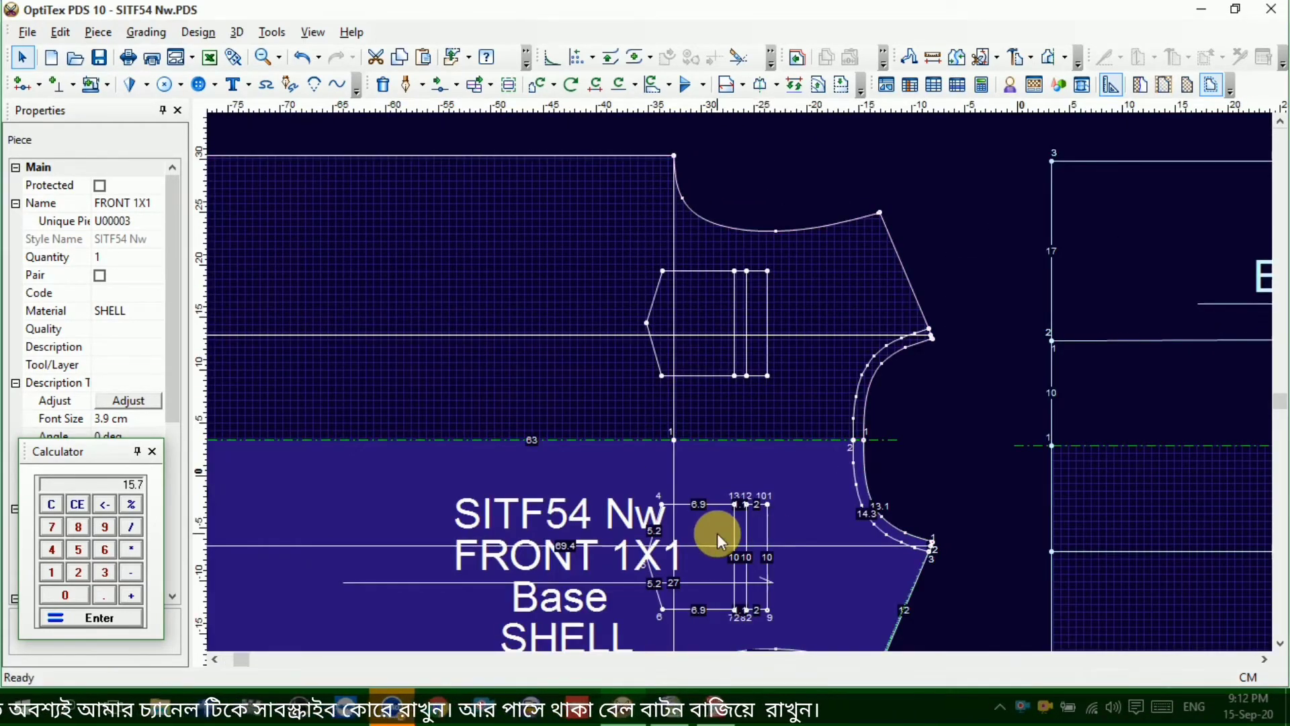
{"action": "scroll", "coordinate": [740, 377], "scroll_direction": "down", "scroll_amount": 1}
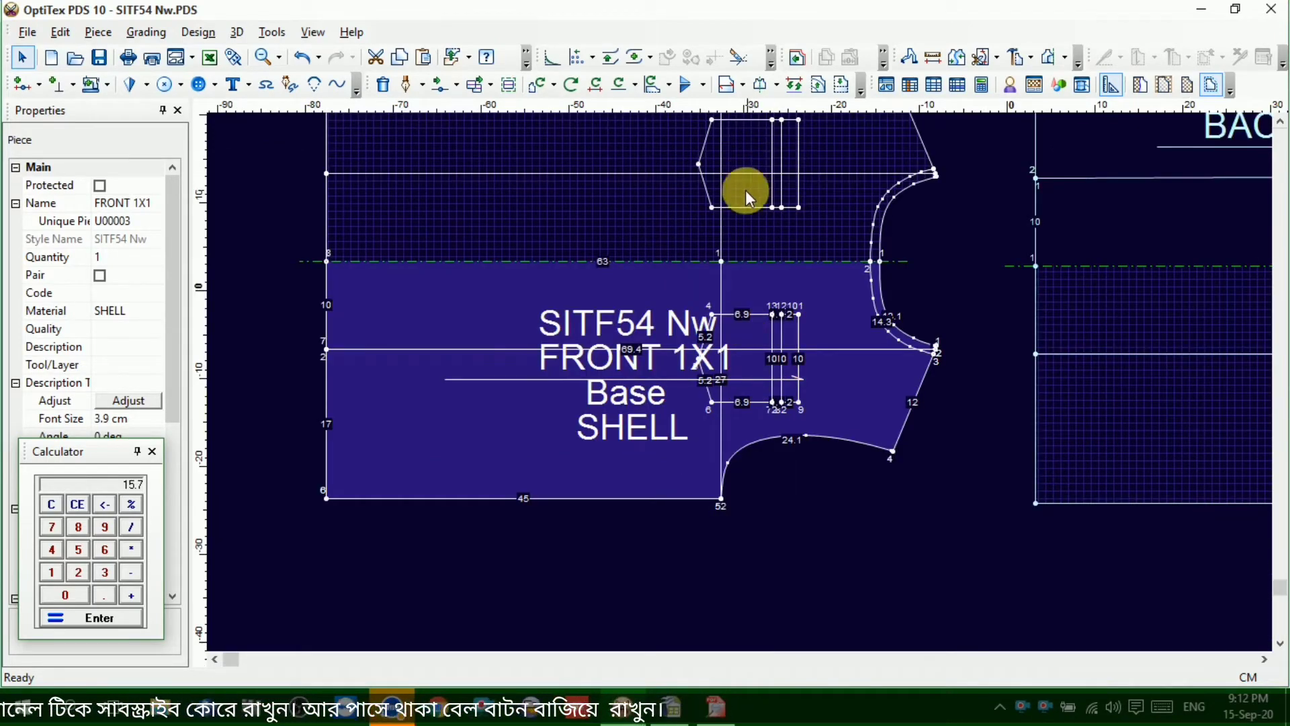
{"action": "scroll", "coordinate": [754, 403], "scroll_direction": "down", "scroll_amount": 1}
{"action": "scroll", "coordinate": [739, 381], "scroll_direction": "up", "scroll_amount": 2}
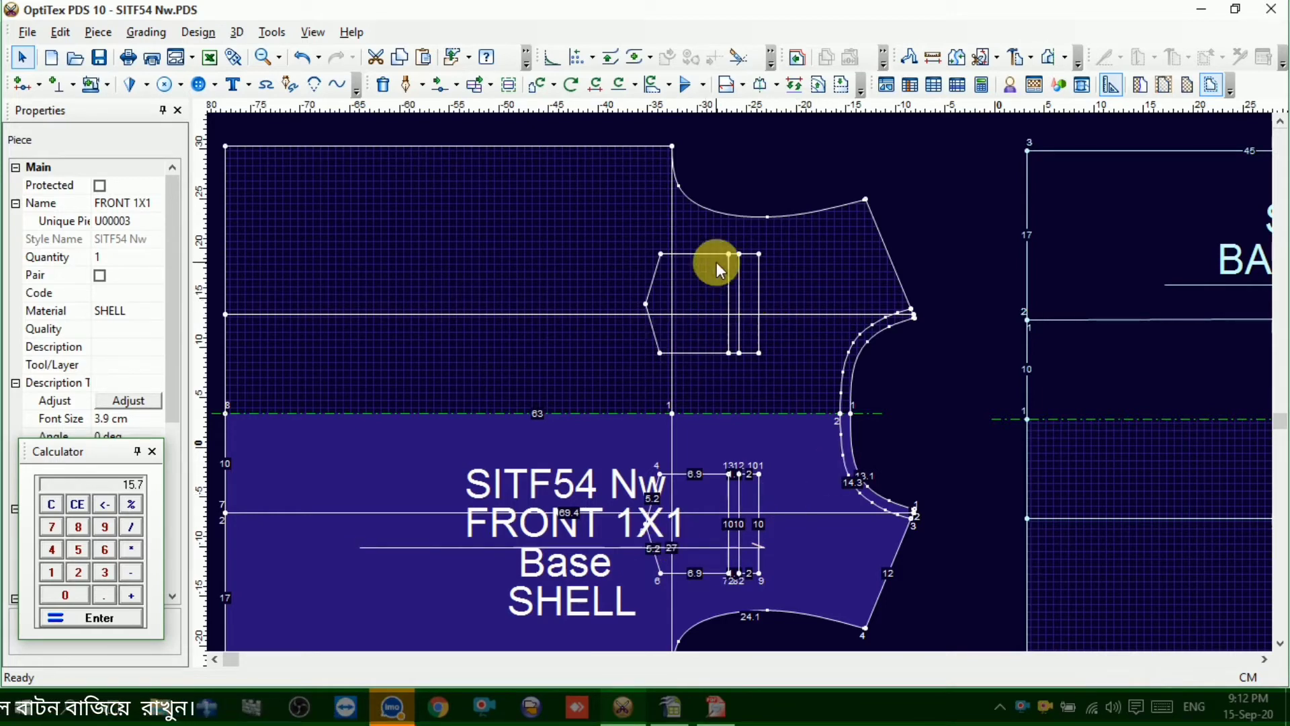
{"action": "left_click", "coordinate": [809, 343]}
{"action": "left_click", "coordinate": [786, 464]}
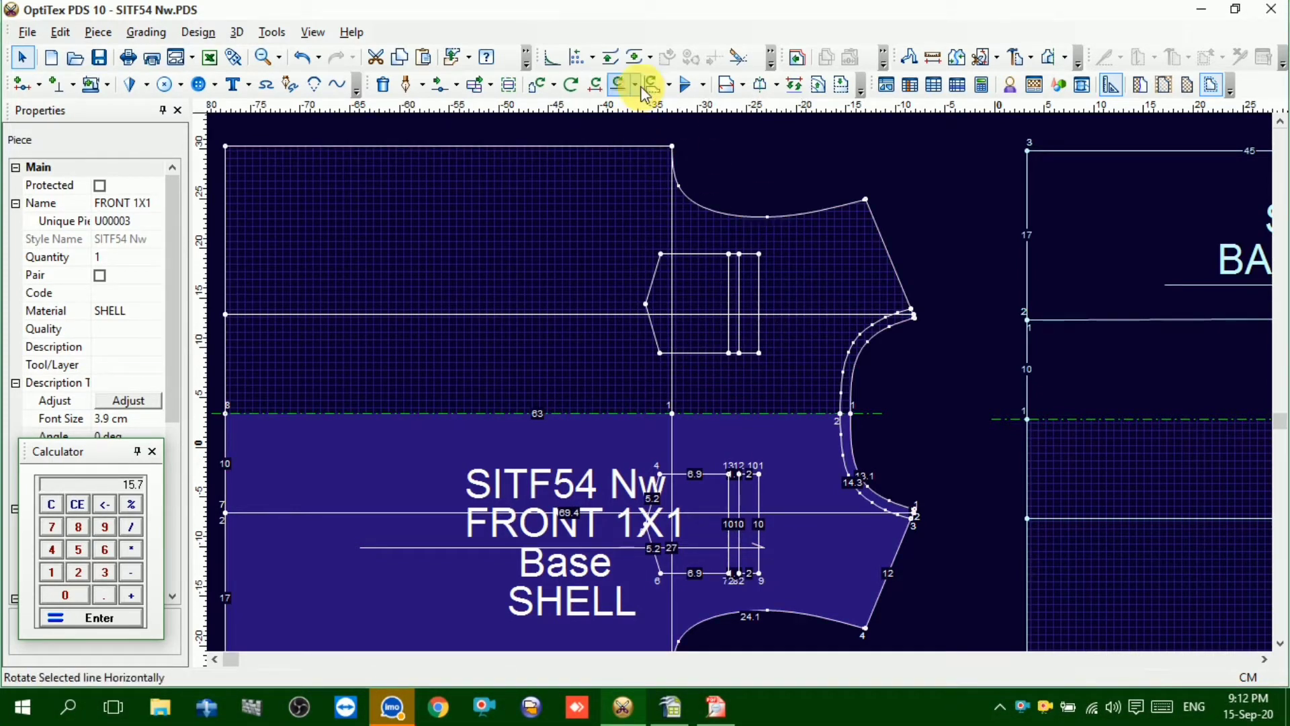
{"action": "left_click", "coordinate": [778, 86]}
{"action": "left_click", "coordinate": [805, 159]}
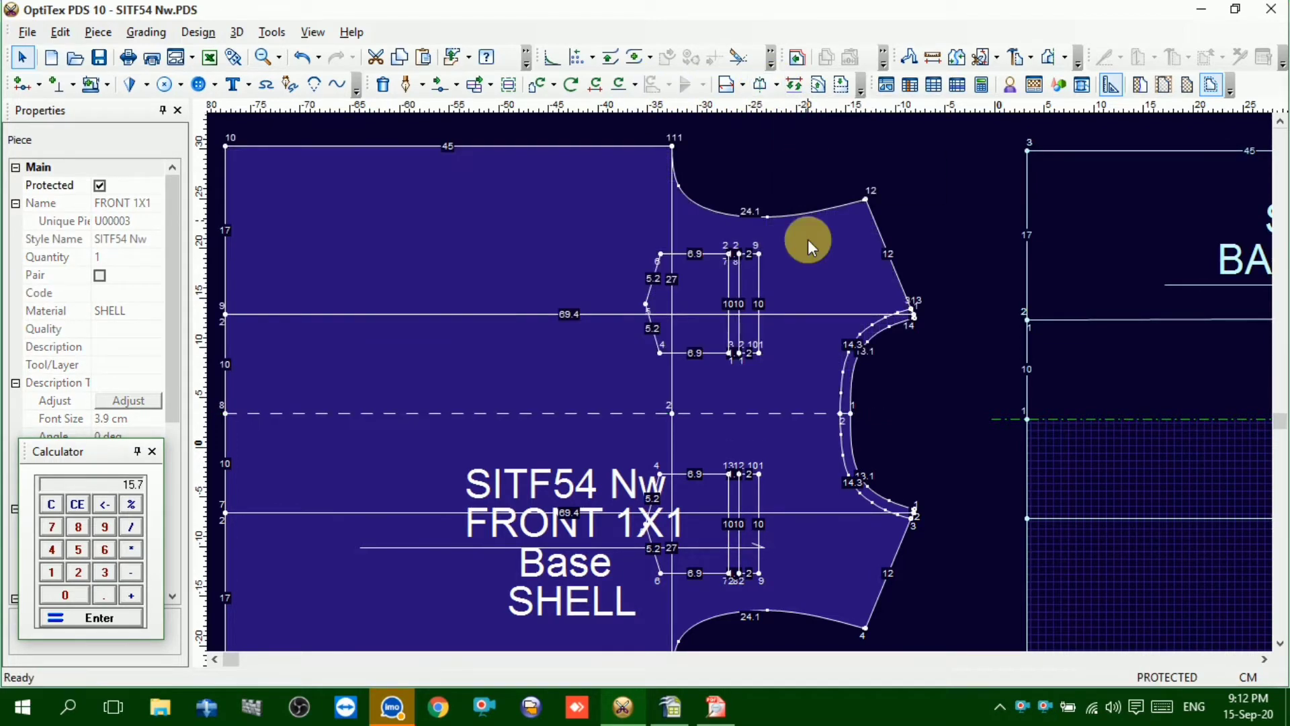
{"action": "left_click", "coordinate": [764, 268]}
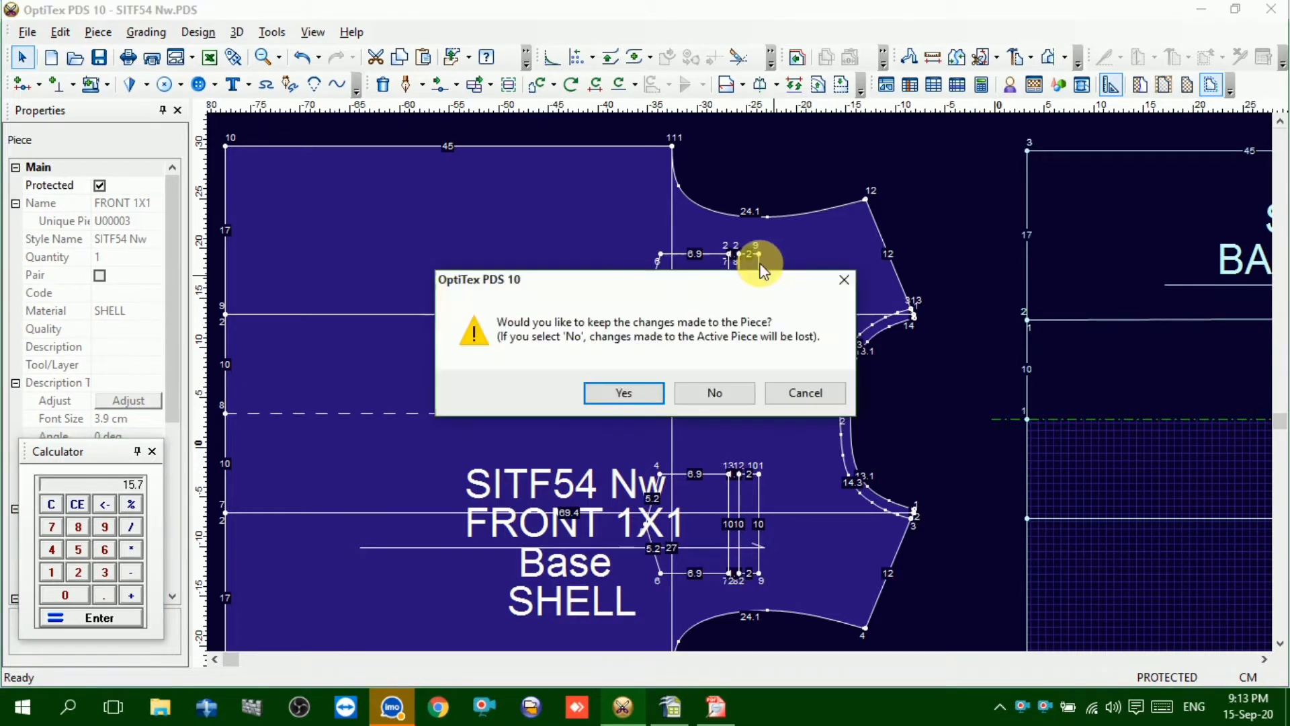
{"action": "left_click", "coordinate": [843, 280]}
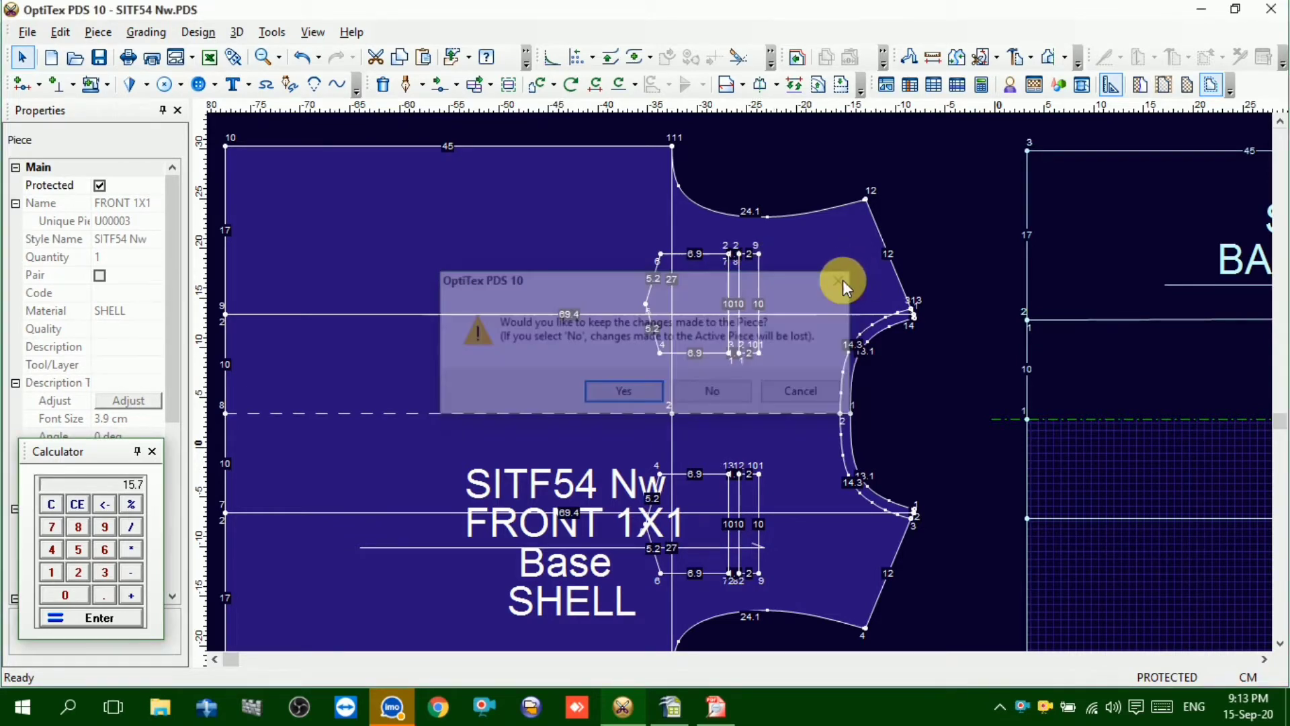
Delete the mirrored pocket outline and its two hem lines from the other half of the front piece
{"action": "left_click", "coordinate": [380, 88]}
{"action": "left_click", "coordinate": [712, 272]}
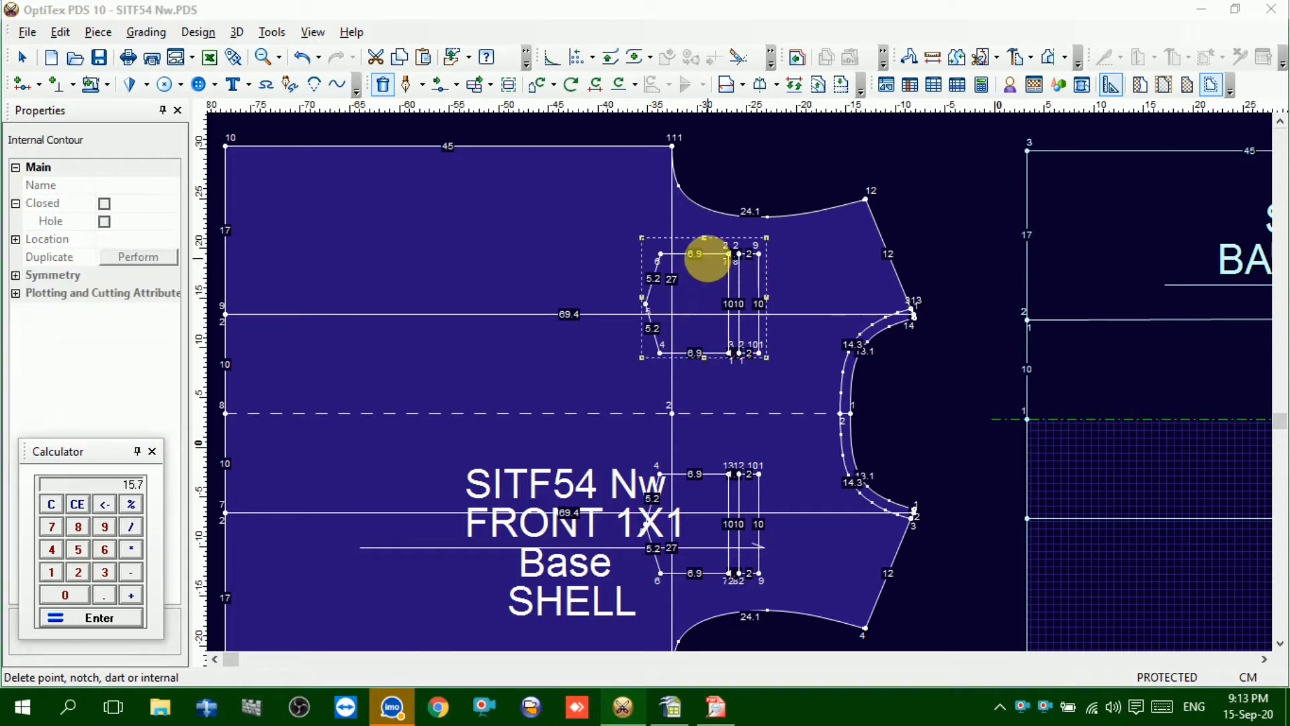
{"action": "left_click", "coordinate": [699, 384]}
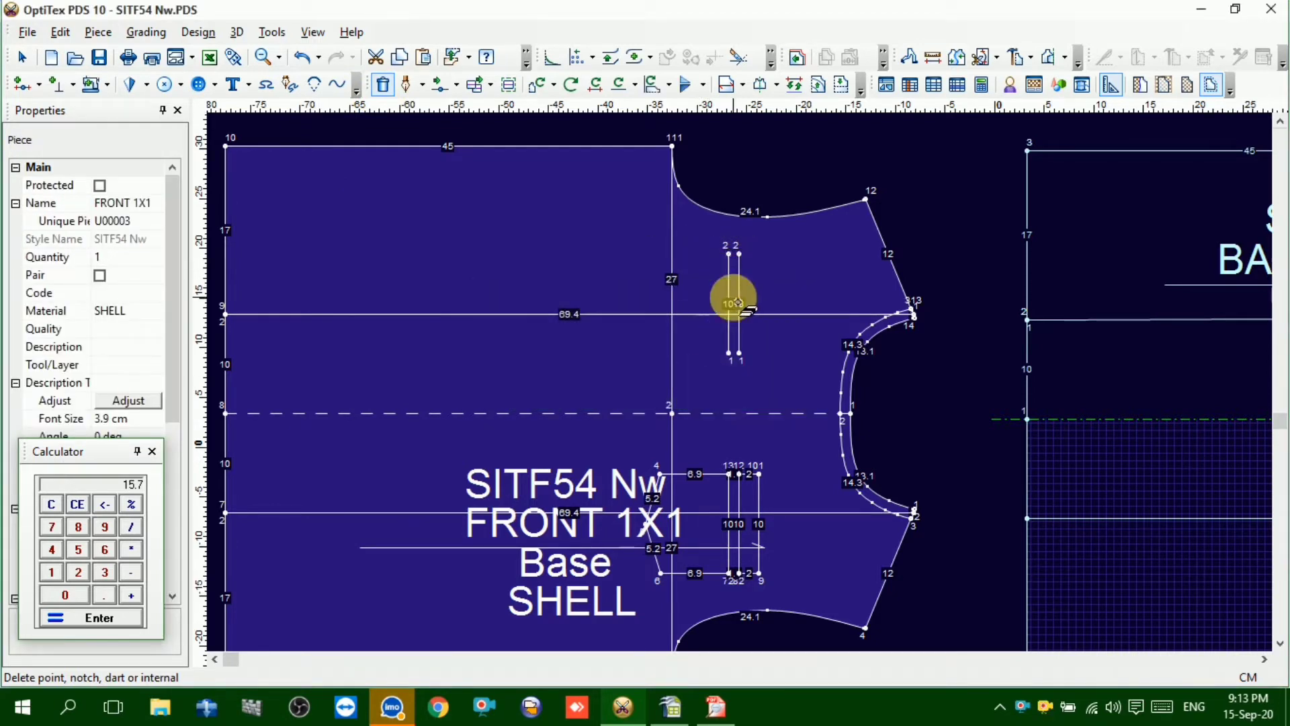
{"action": "left_click", "coordinate": [739, 280]}
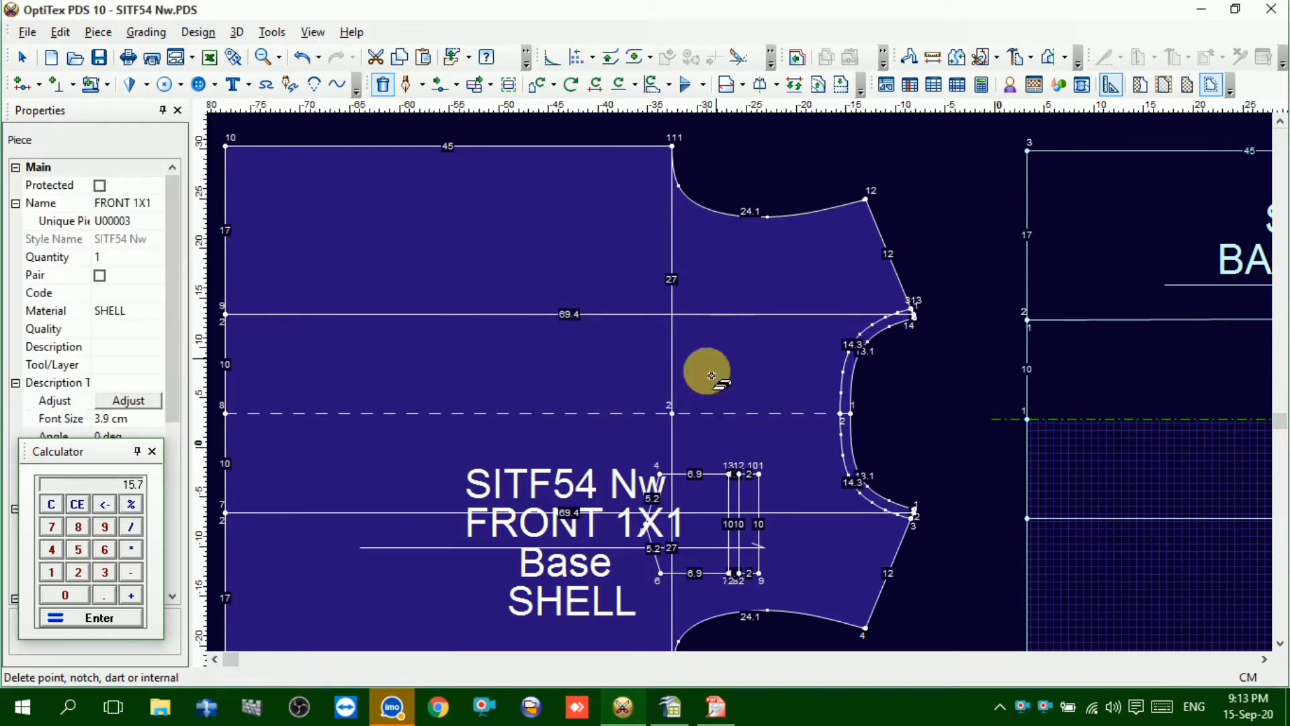
Undo the mirrored pocket deletions and the opening of the front piece's symmetric half
{"action": "scroll", "coordinate": [743, 383], "scroll_direction": "down", "scroll_amount": 2}
{"action": "scroll", "coordinate": [744, 386], "scroll_direction": "up", "scroll_amount": 2}
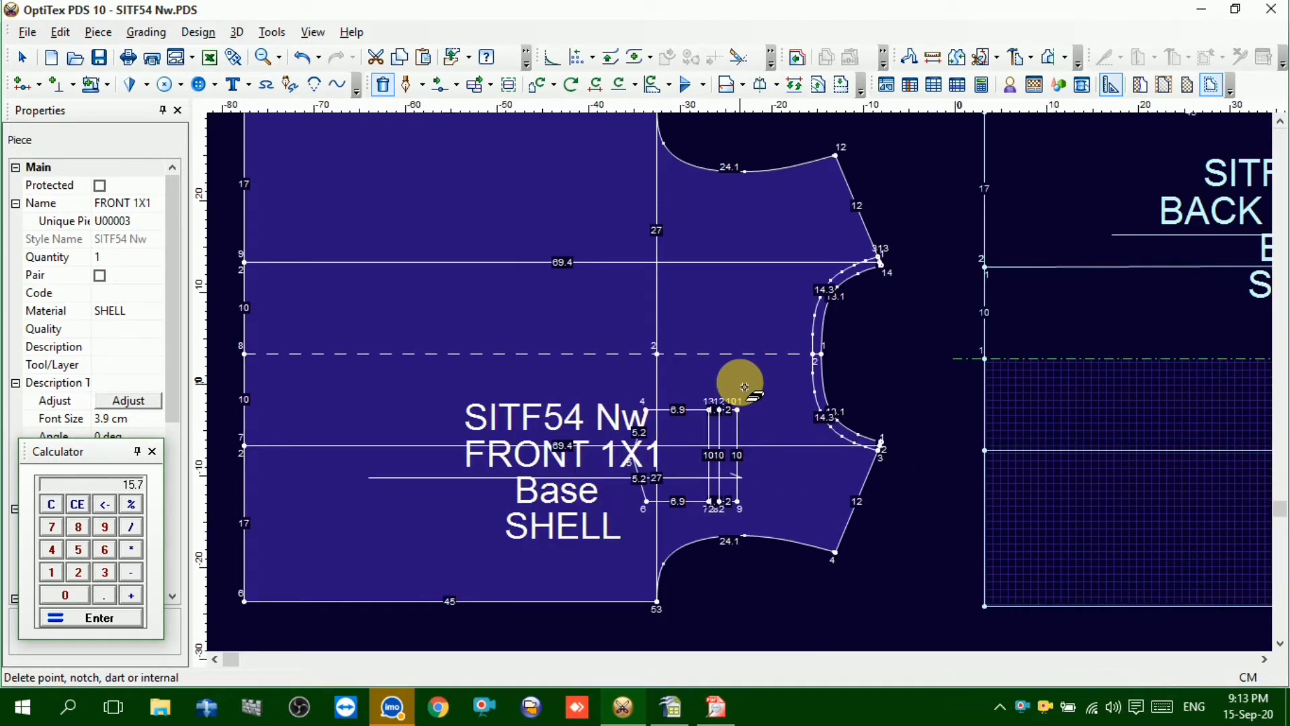
{"action": "scroll", "coordinate": [744, 387], "scroll_direction": "down", "scroll_amount": 1}
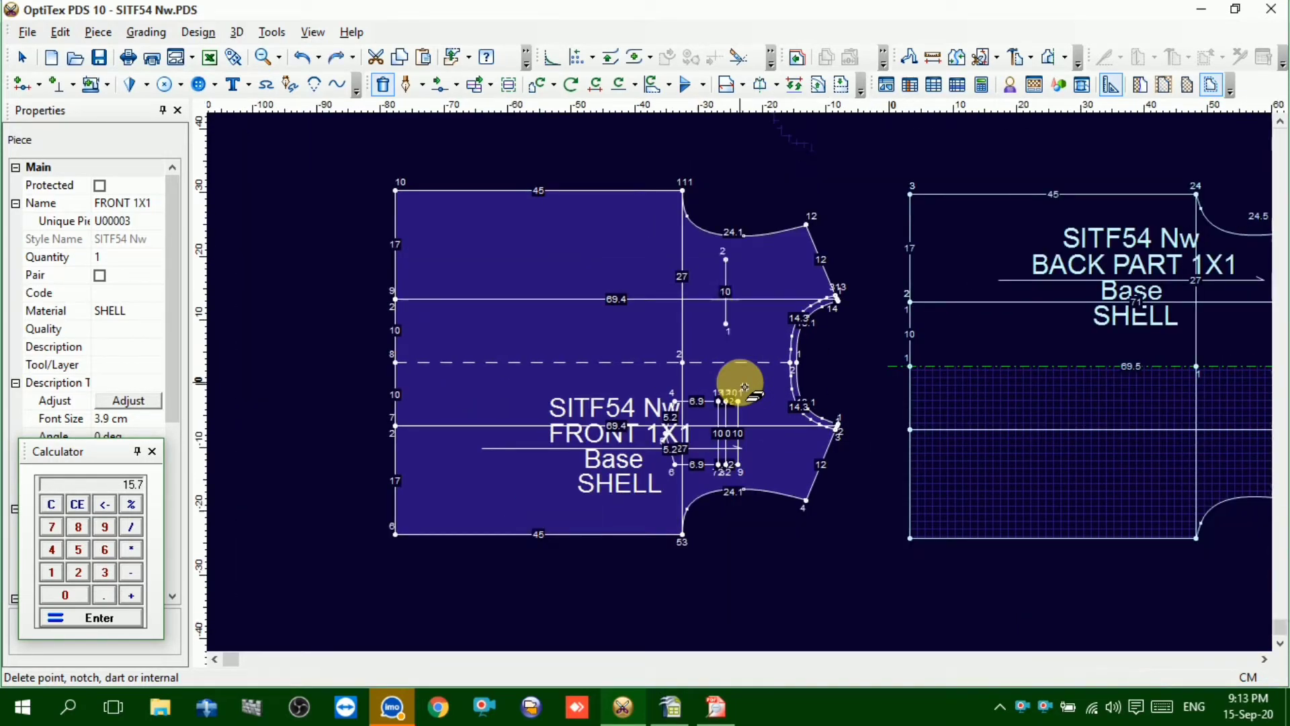
{"action": "key", "text": "p"}
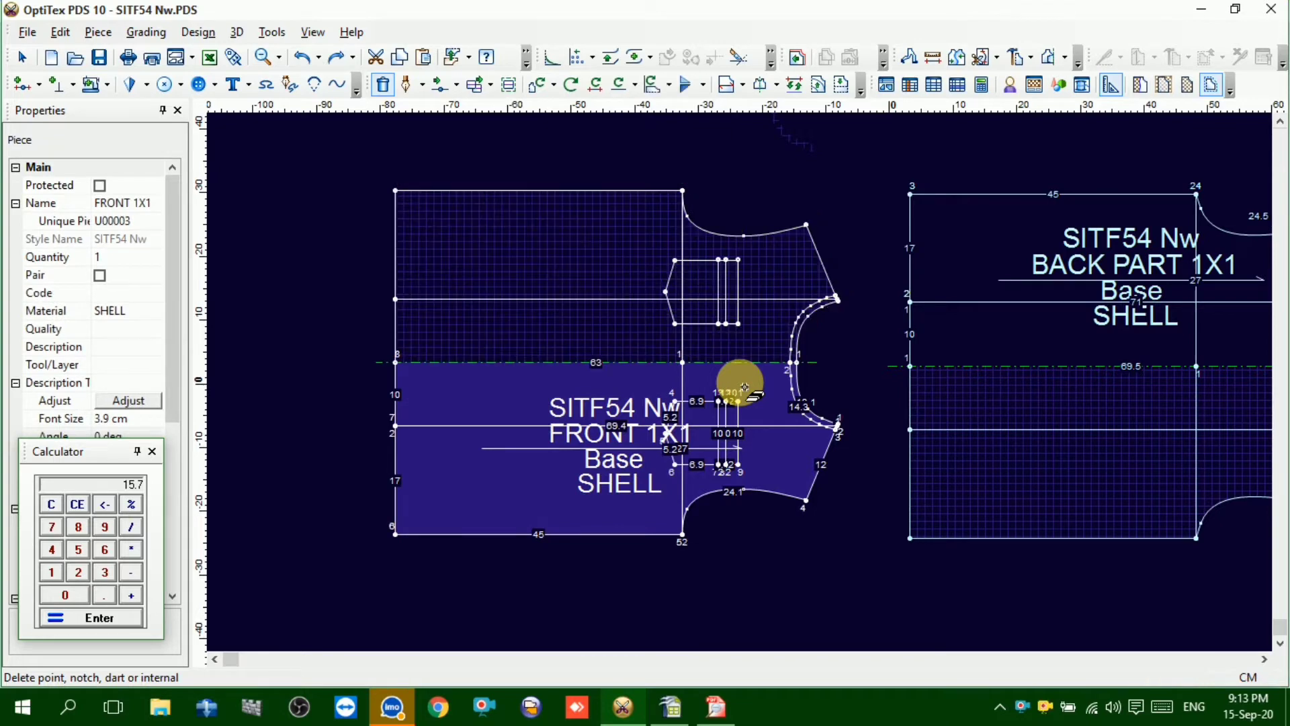
{"action": "right_click", "coordinate": [765, 174]}
{"action": "left_click", "coordinate": [793, 183]}
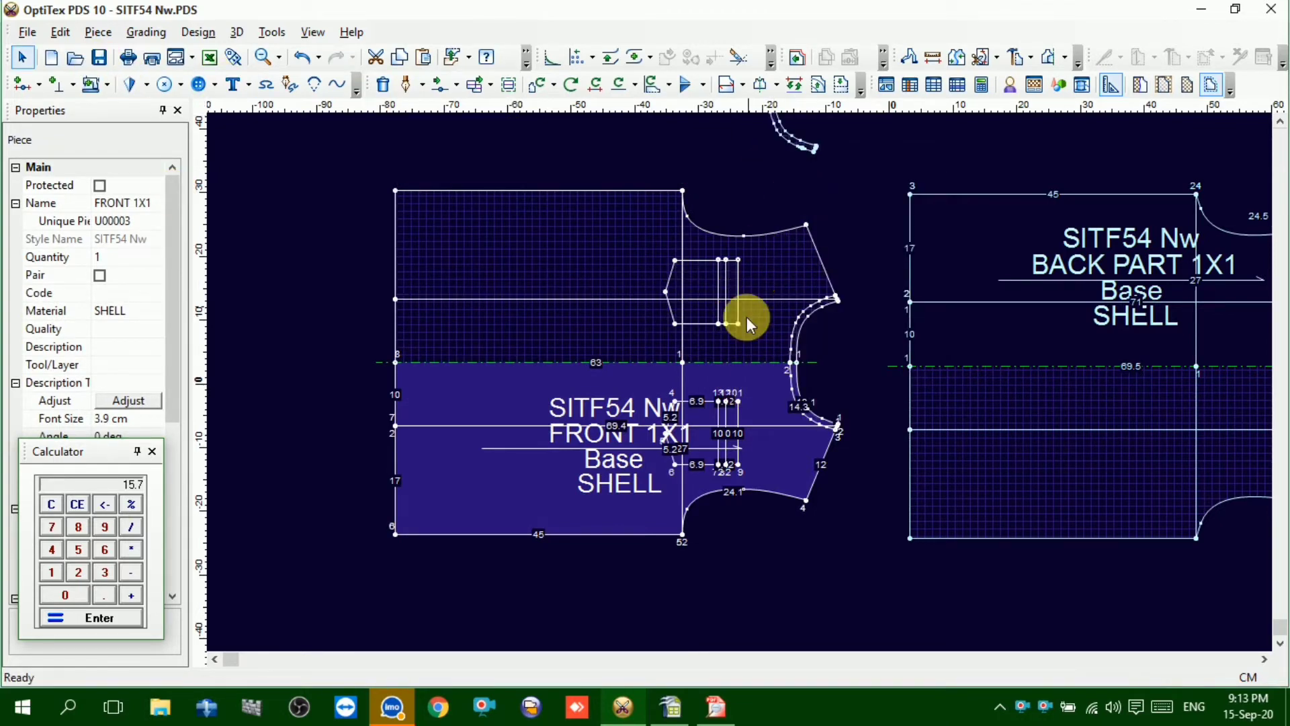
Examine the traced pocket position on the front piece alongside the back part, sleeve and other pattern pieces
{"action": "scroll", "coordinate": [745, 390], "scroll_direction": "down", "scroll_amount": 2}
{"action": "scroll", "coordinate": [742, 386], "scroll_direction": "up", "scroll_amount": 4}
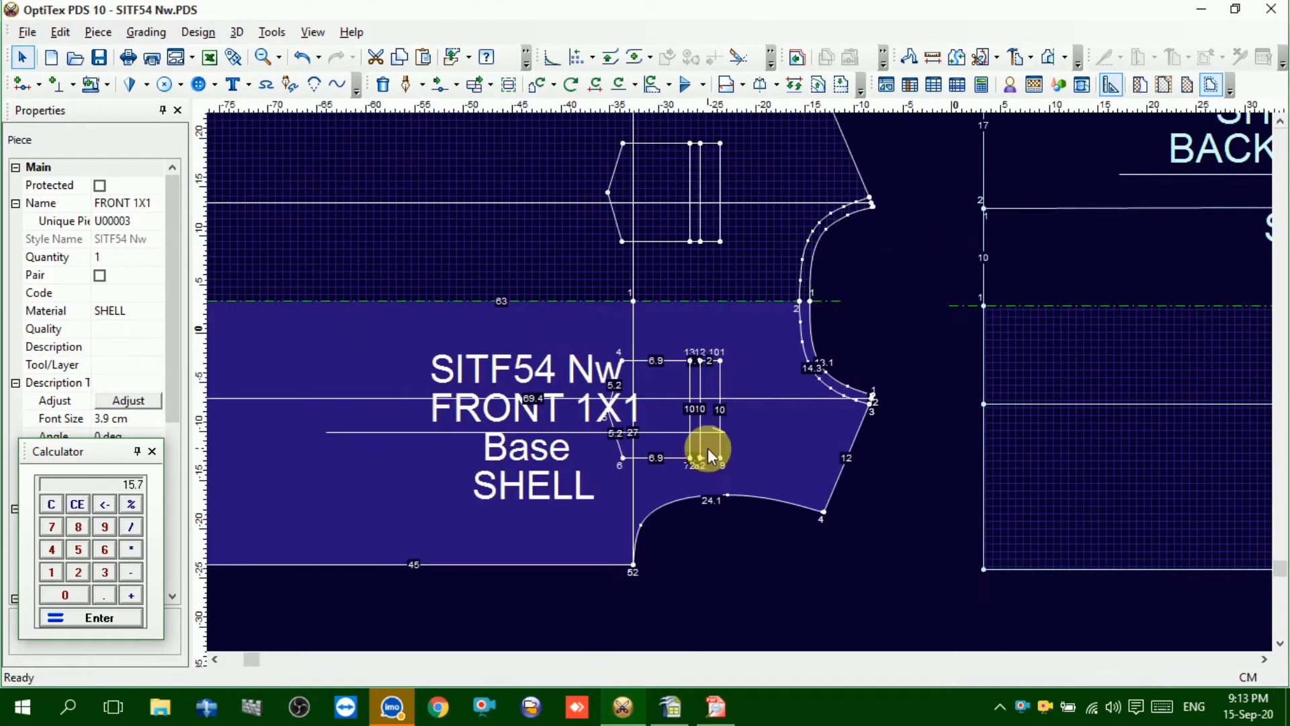
{"action": "scroll", "coordinate": [740, 381], "scroll_direction": "down", "scroll_amount": 2}
{"action": "scroll", "coordinate": [739, 382], "scroll_direction": "up", "scroll_amount": 2}
{"action": "scroll", "coordinate": [742, 386], "scroll_direction": "down", "scroll_amount": 2}
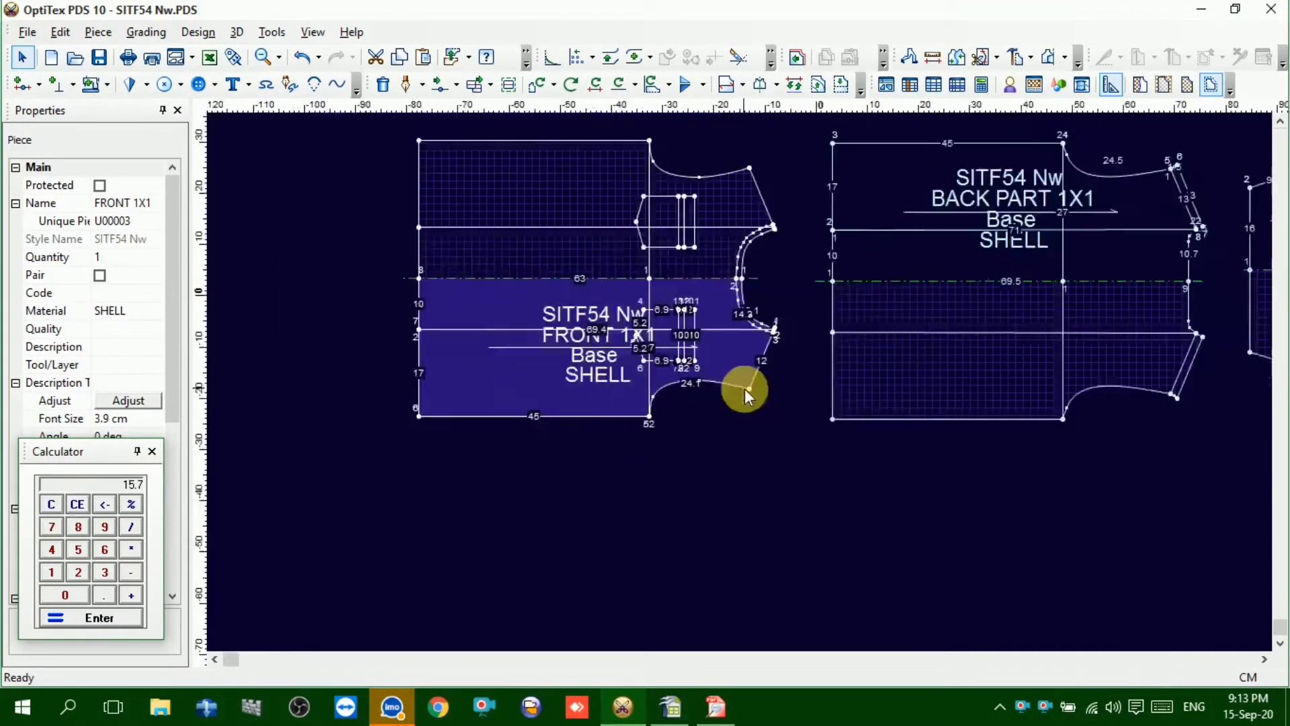
{"action": "scroll", "coordinate": [746, 386], "scroll_direction": "up", "scroll_amount": 1}
{"action": "left_click", "coordinate": [800, 194]}
{"action": "scroll", "coordinate": [728, 397], "scroll_direction": "down", "scroll_amount": 2}
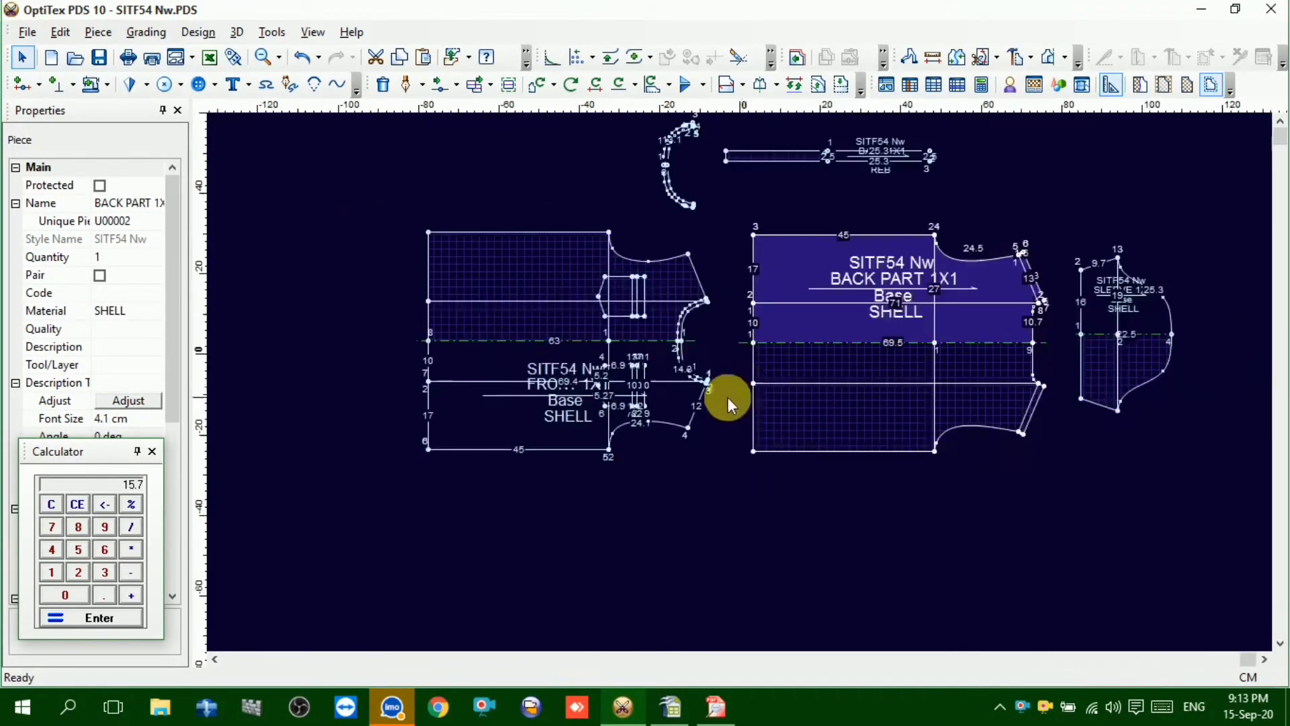
{"action": "scroll", "coordinate": [692, 384], "scroll_direction": "up", "scroll_amount": 1}
{"action": "left_click", "coordinate": [696, 387]}
{"action": "scroll", "coordinate": [747, 389], "scroll_direction": "down", "scroll_amount": 2}
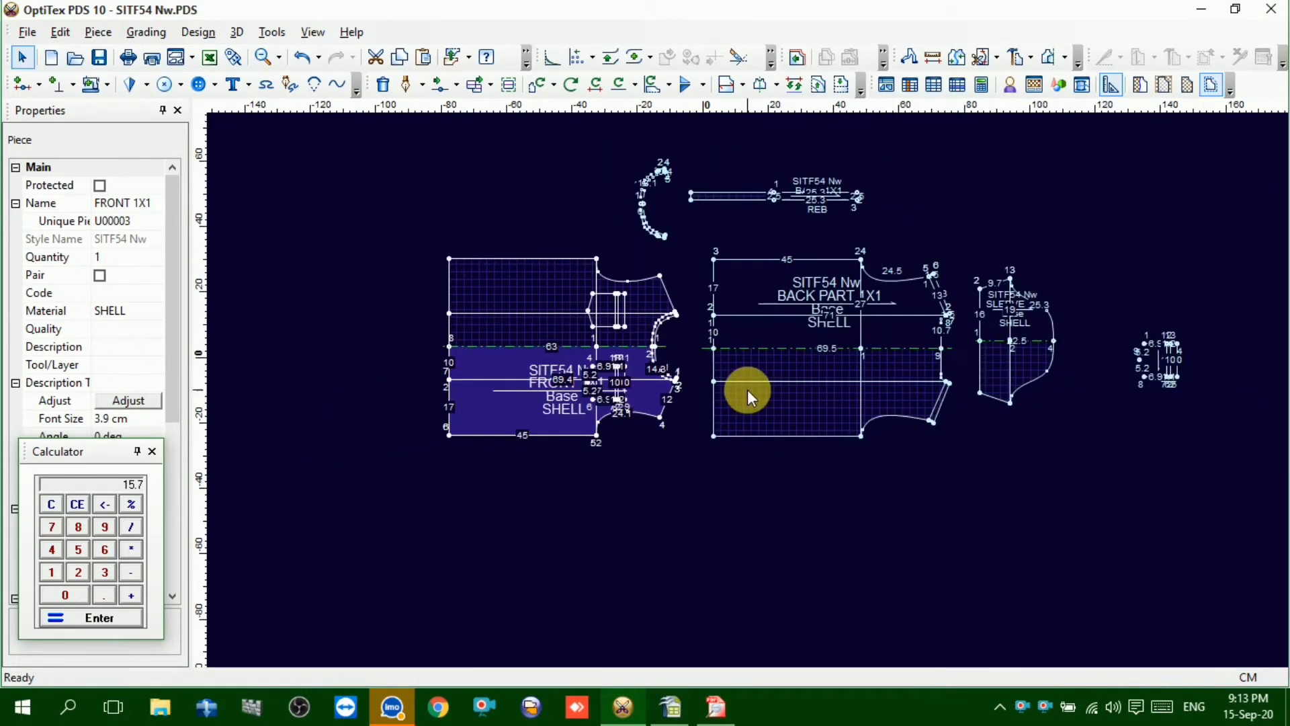
{"action": "left_click", "coordinate": [630, 396]}
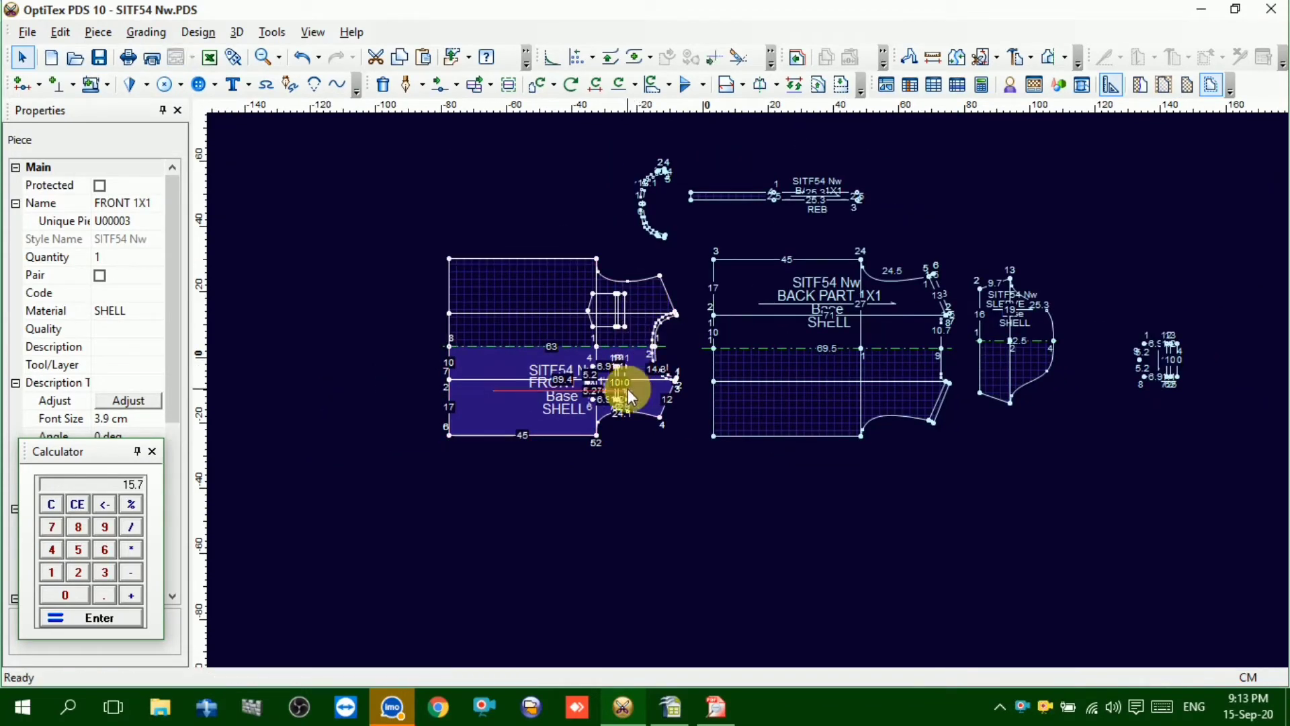
Check the sizes on the measurement sheet and rename the base size as L in the pattern's size table
{"action": "left_click", "coordinate": [669, 707]}
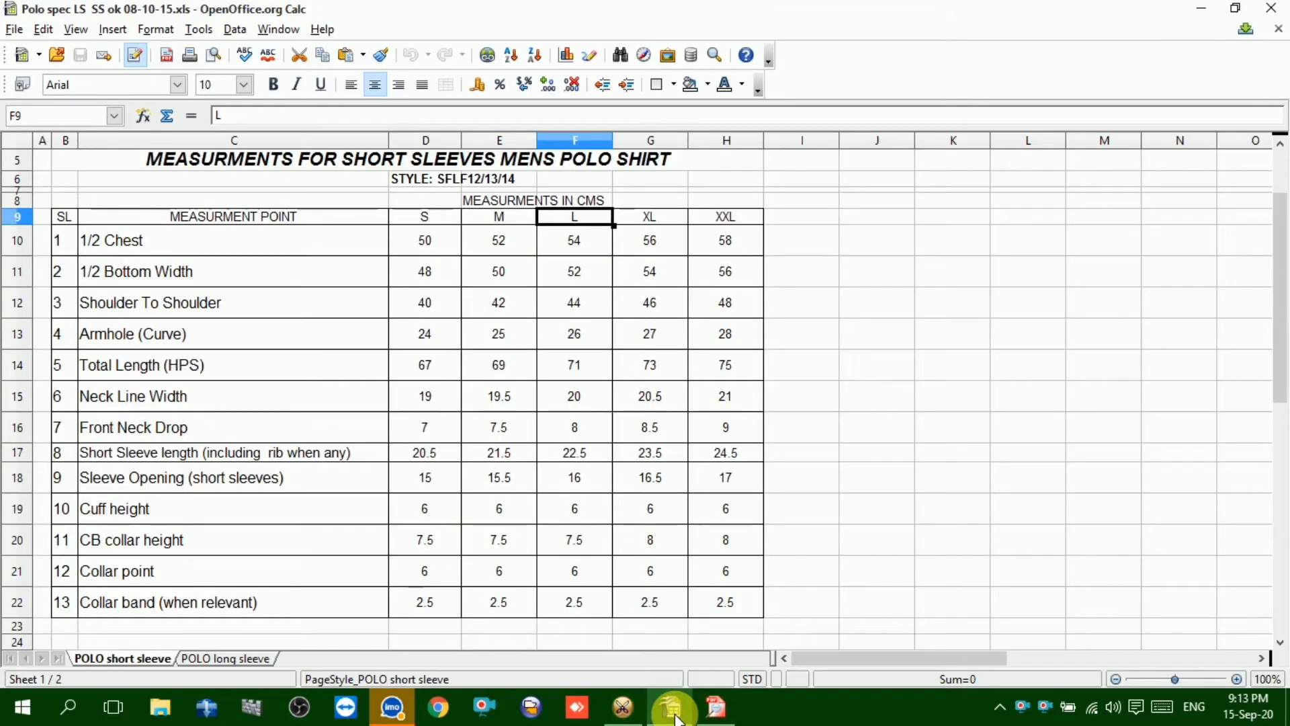
{"action": "left_click", "coordinate": [623, 706]}
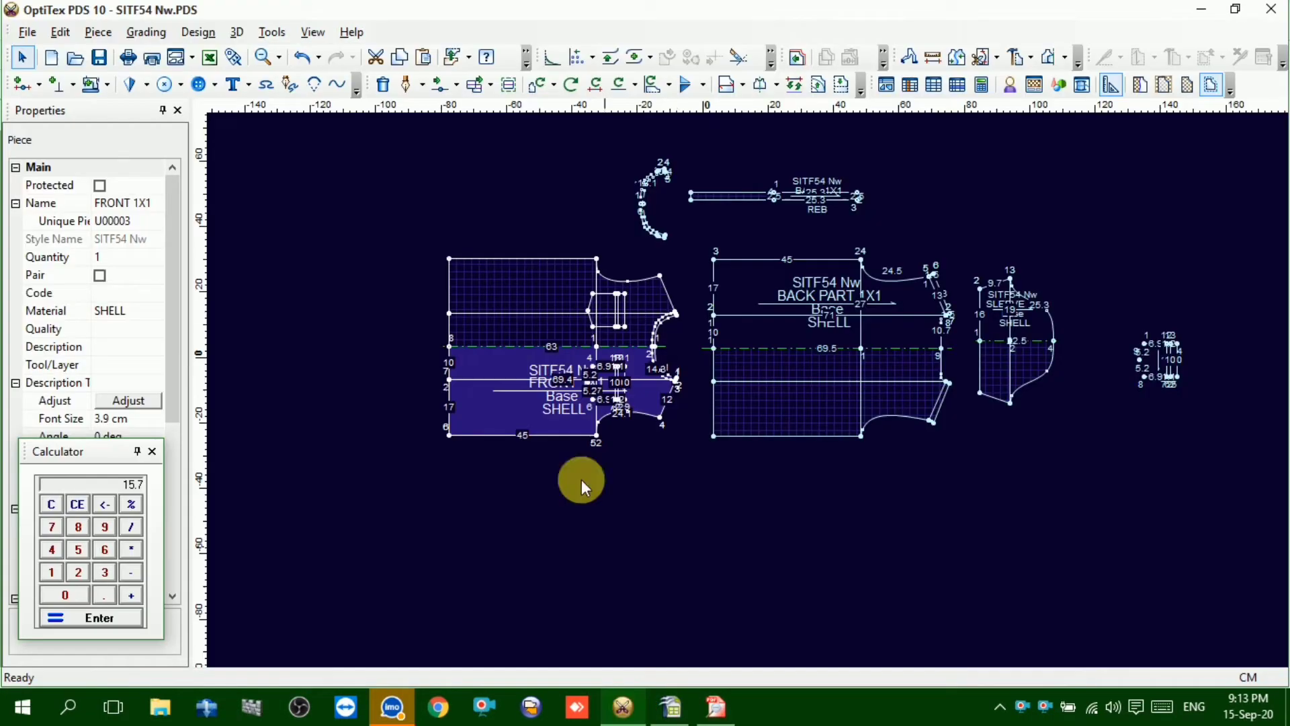
{"action": "left_click", "coordinate": [140, 34]}
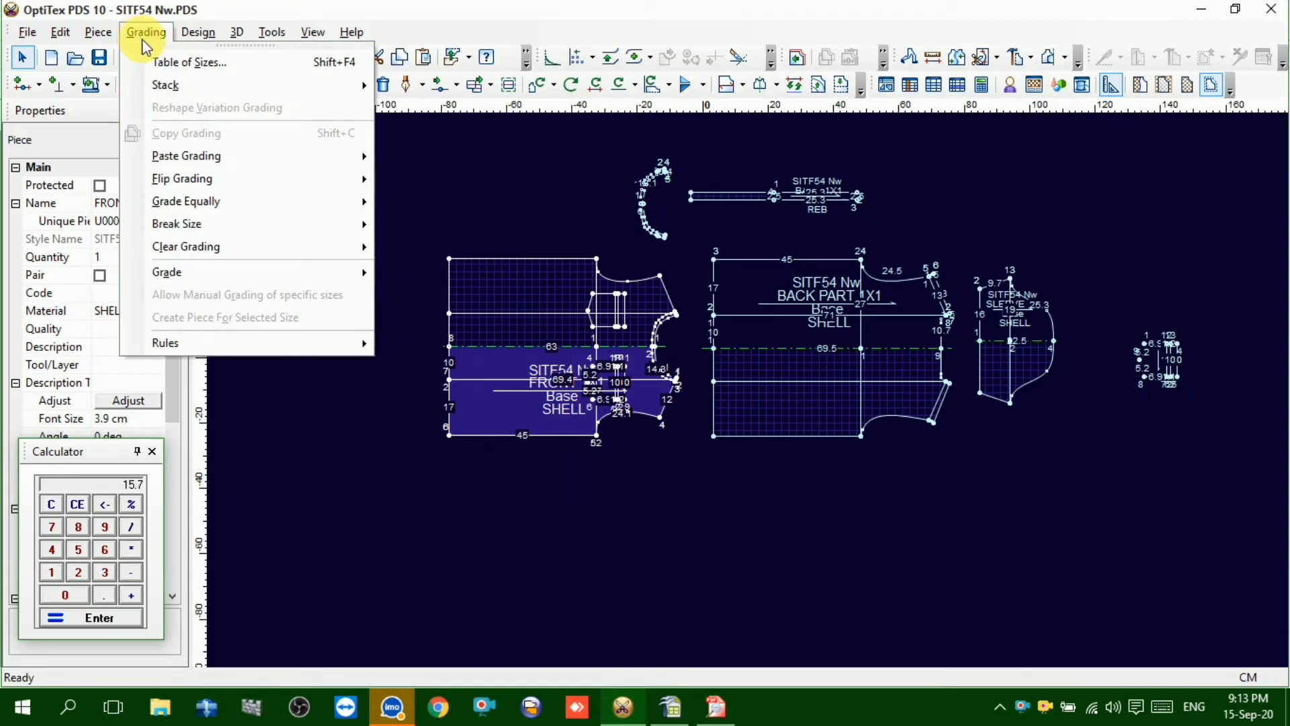
{"action": "left_click", "coordinate": [183, 67]}
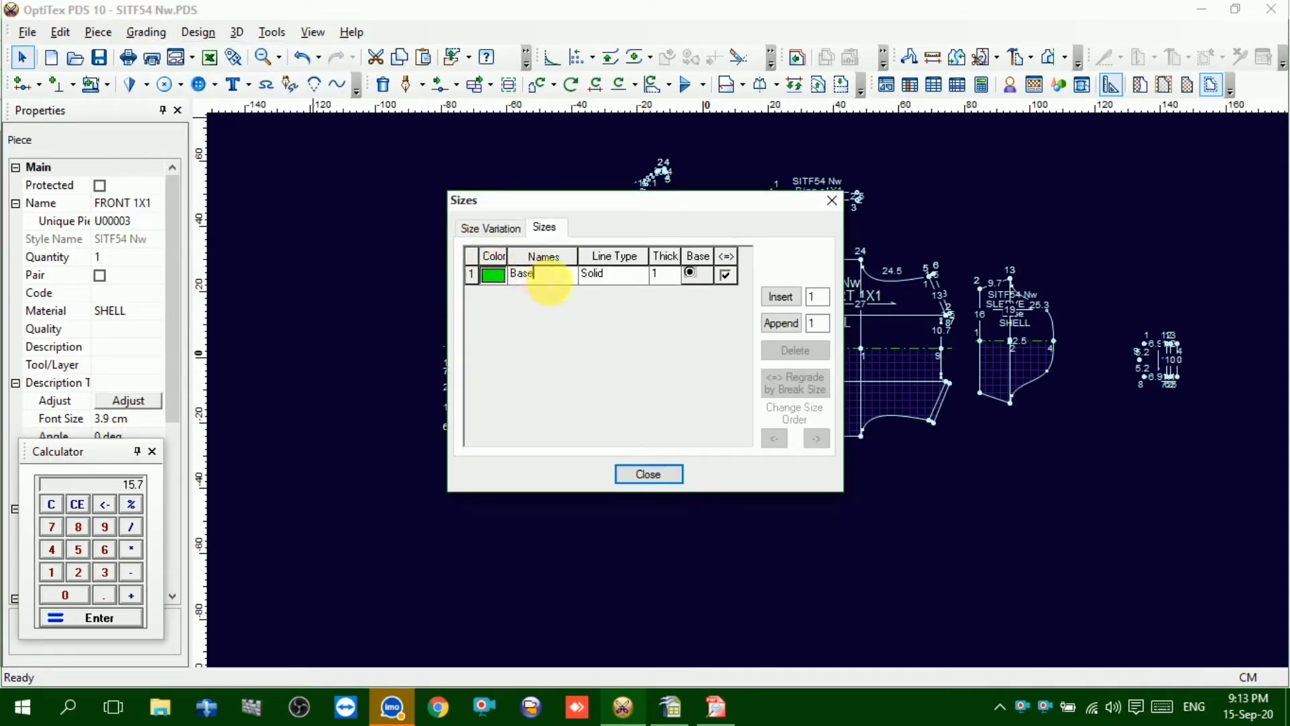
{"action": "left_click_drag", "start_coordinate": [550, 281], "coordinate": [437, 286]}
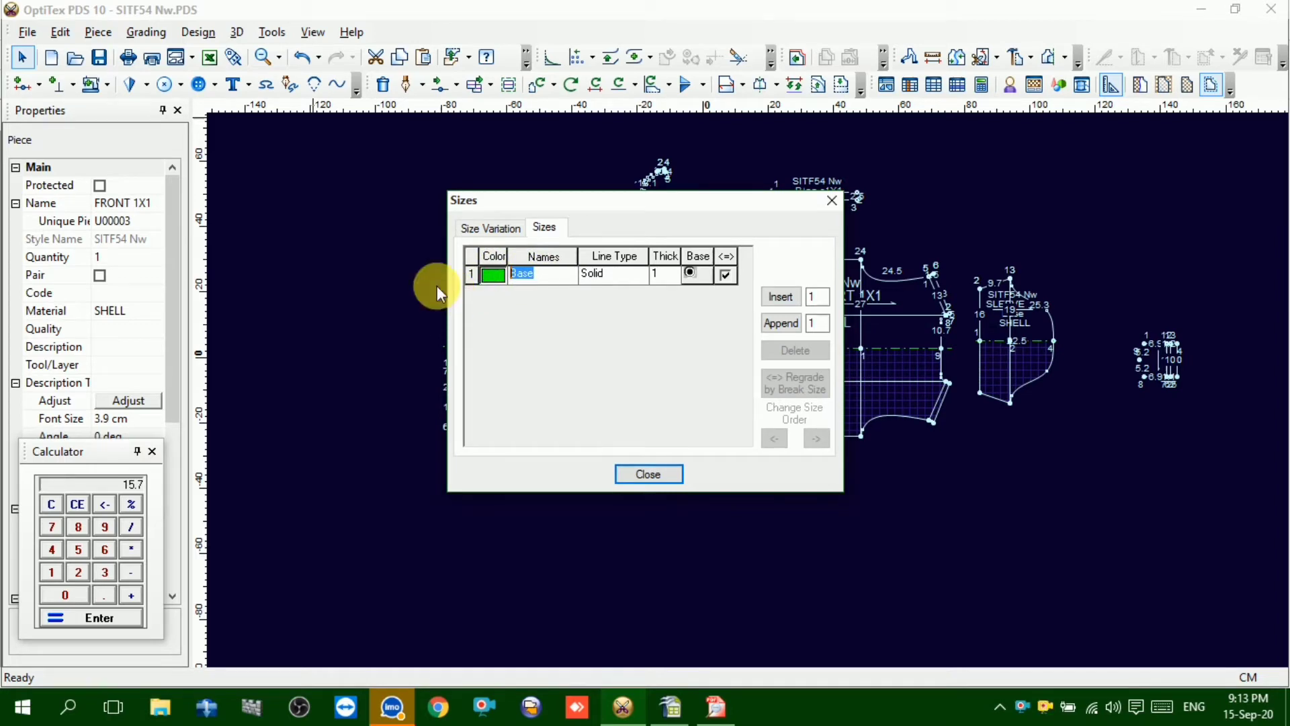
{"action": "key", "text": "BackSpace"}
{"action": "type", "text": "L"}
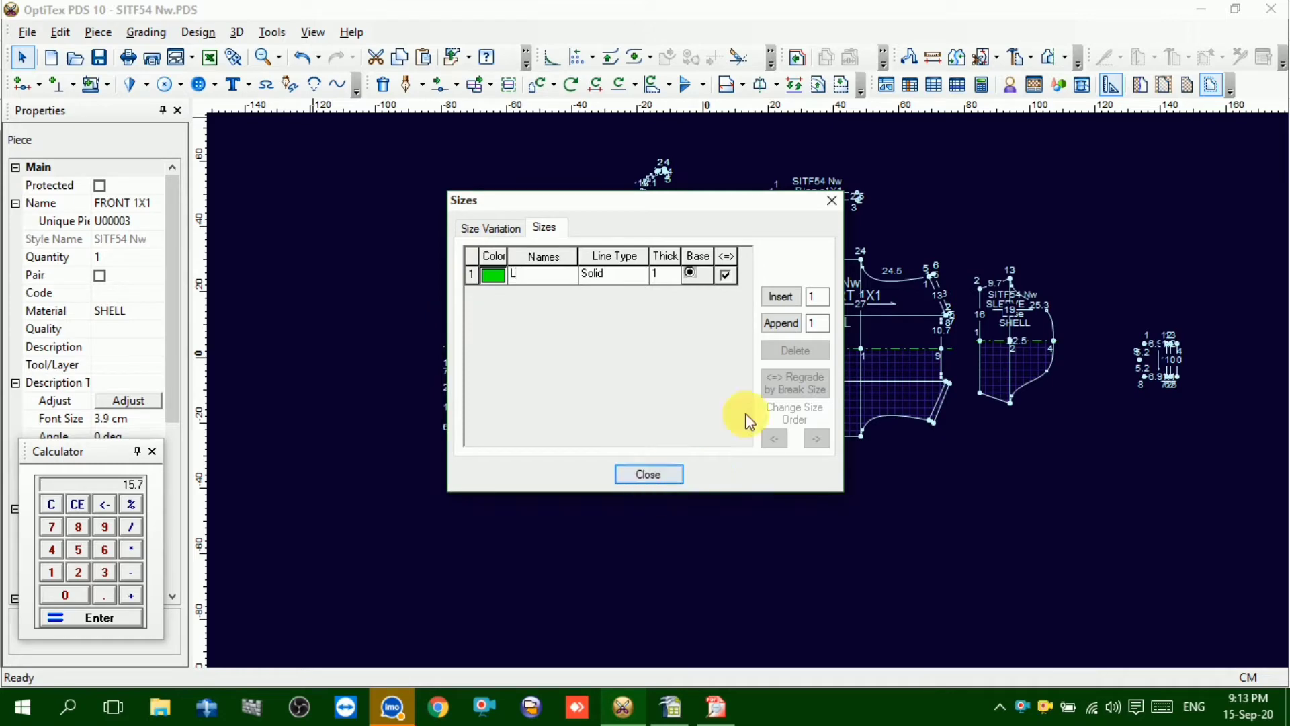
Consult the measurement sheet's size range and insert two sizes before the base size L
{"action": "mouse_move", "coordinate": [671, 706]}
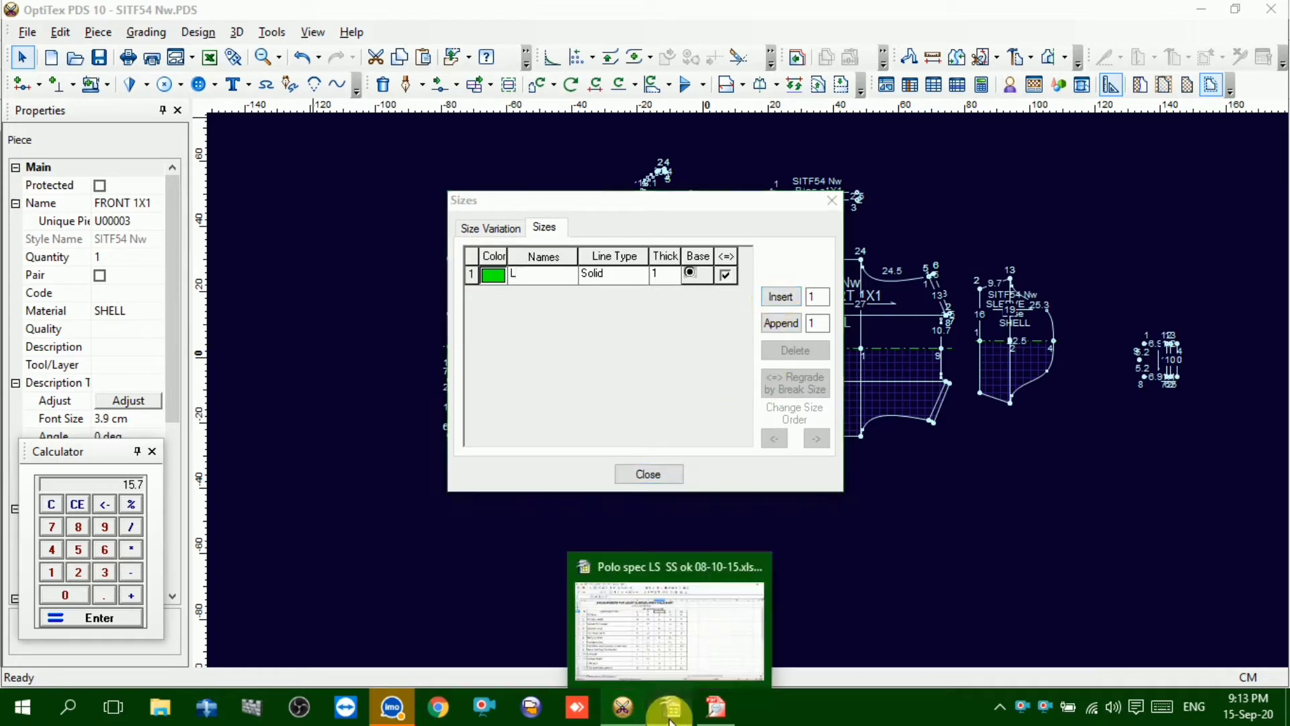
{"action": "left_click", "coordinate": [675, 632]}
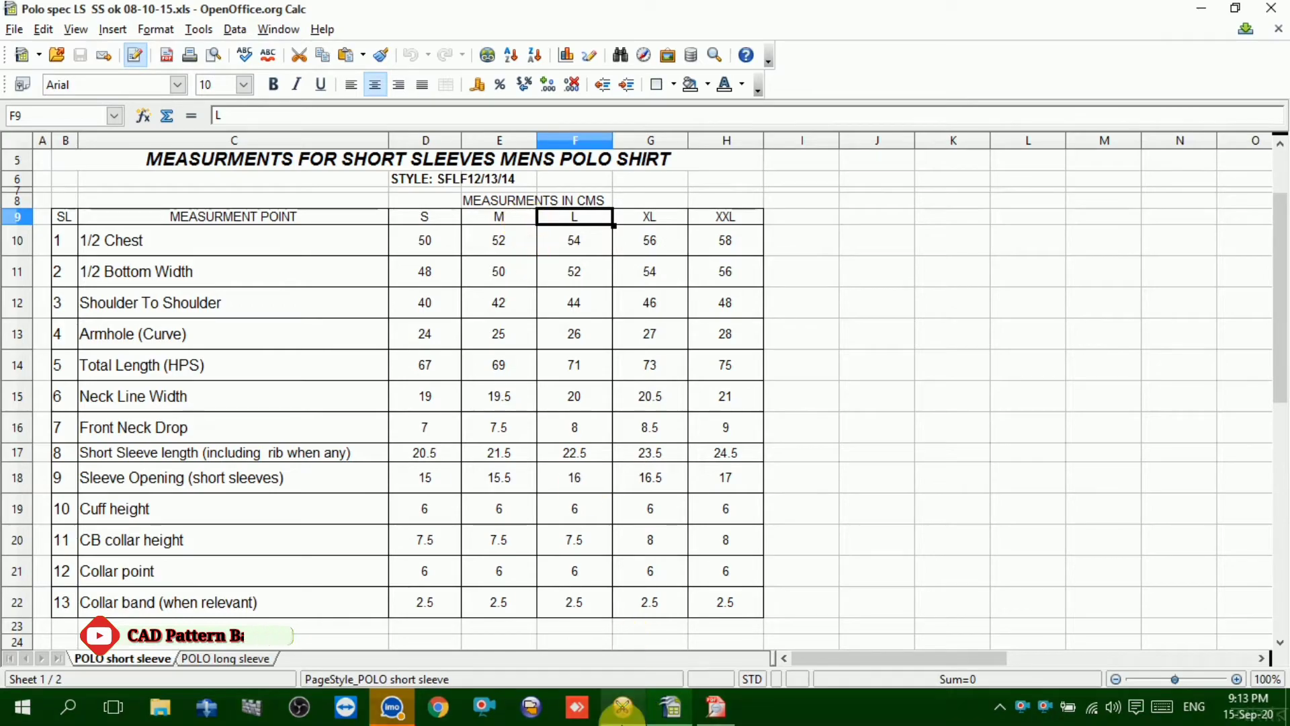
{"action": "mouse_move", "coordinate": [623, 705]}
{"action": "left_click", "coordinate": [638, 618]}
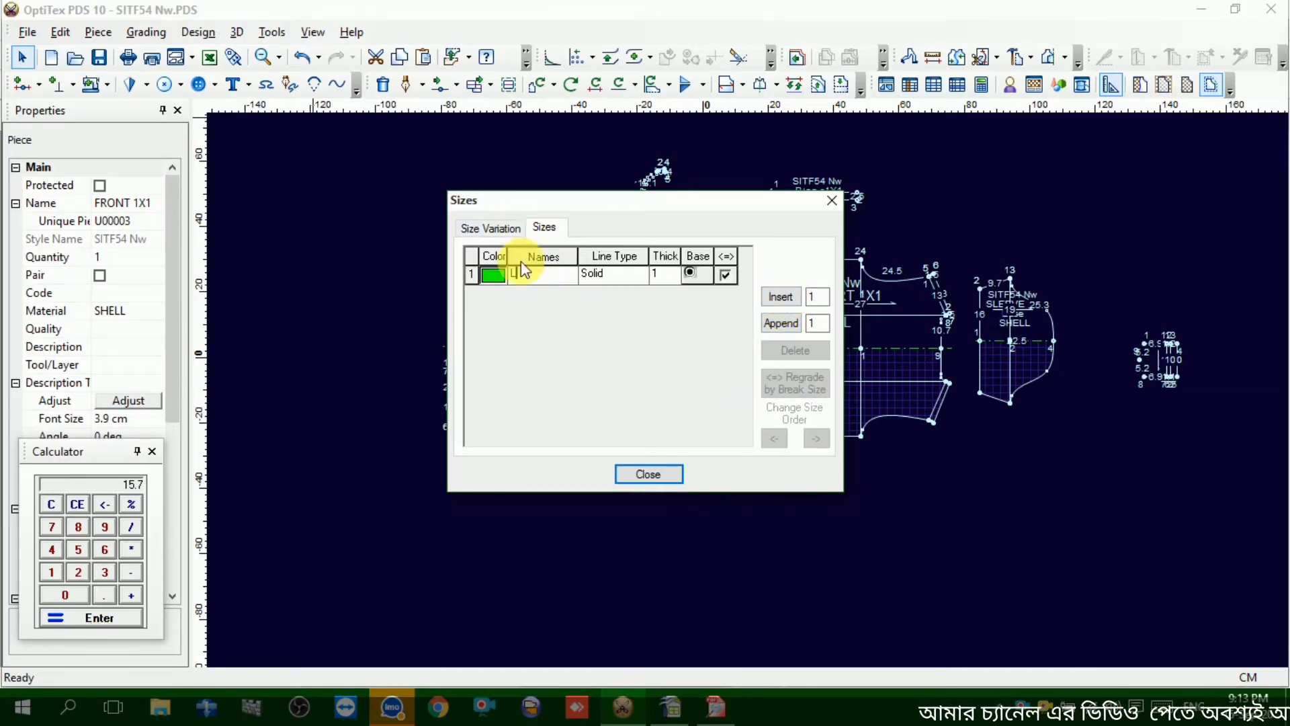
{"action": "left_click", "coordinate": [776, 297]}
{"action": "left_click", "coordinate": [778, 296]}
{"action": "left_click", "coordinate": [777, 296]}
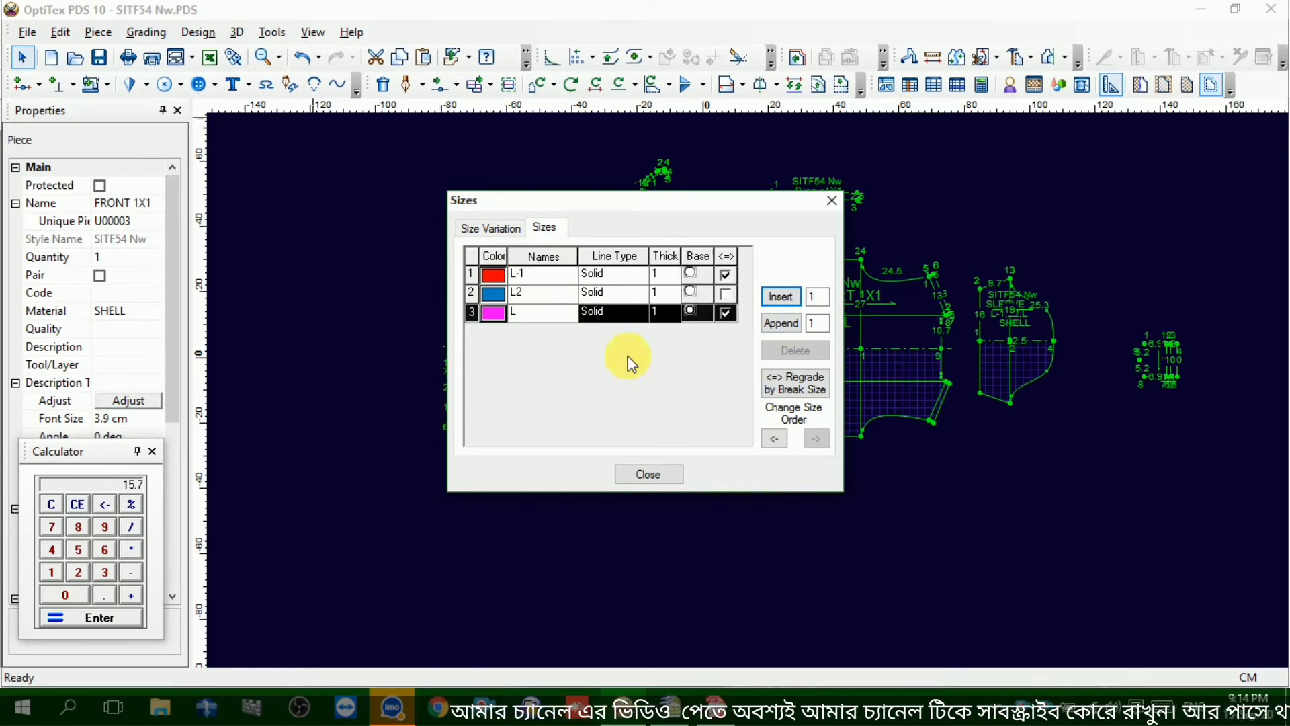
Recheck the measurement sheet and append two sizes after L in the size table
{"action": "left_click", "coordinate": [668, 706]}
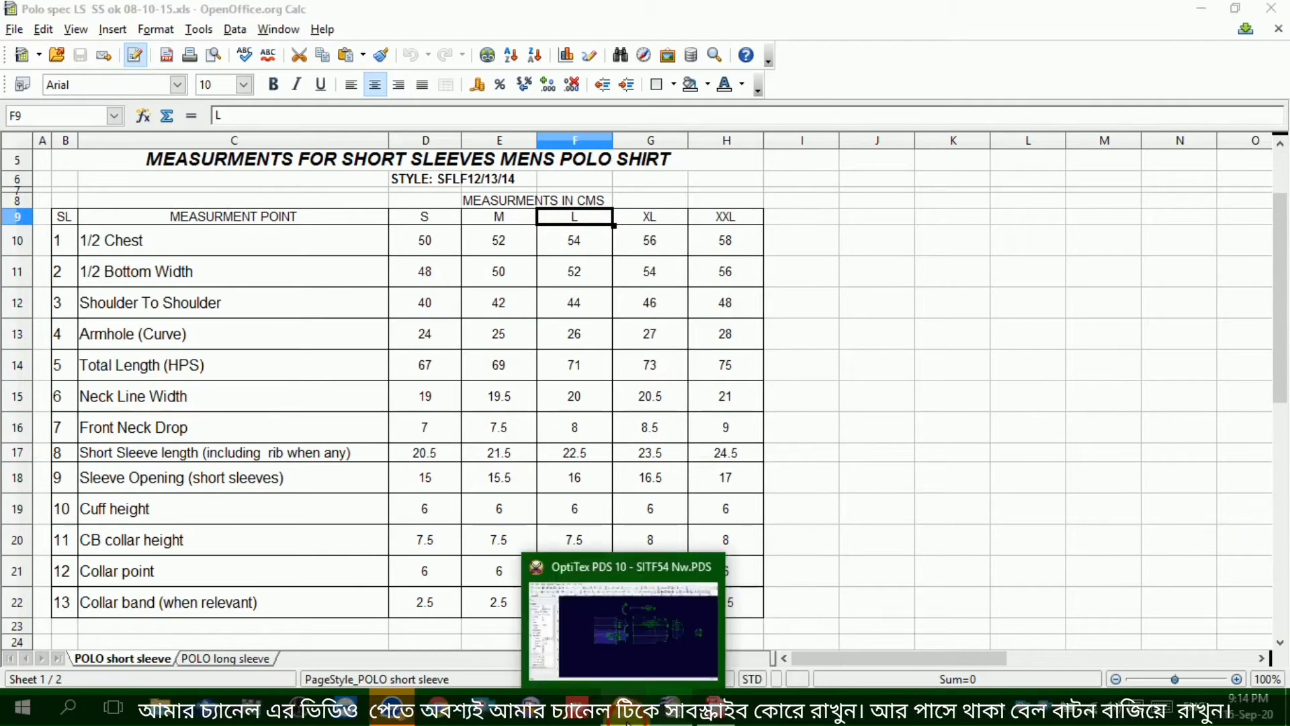
{"action": "left_click", "coordinate": [628, 709]}
{"action": "left_click", "coordinate": [782, 325]}
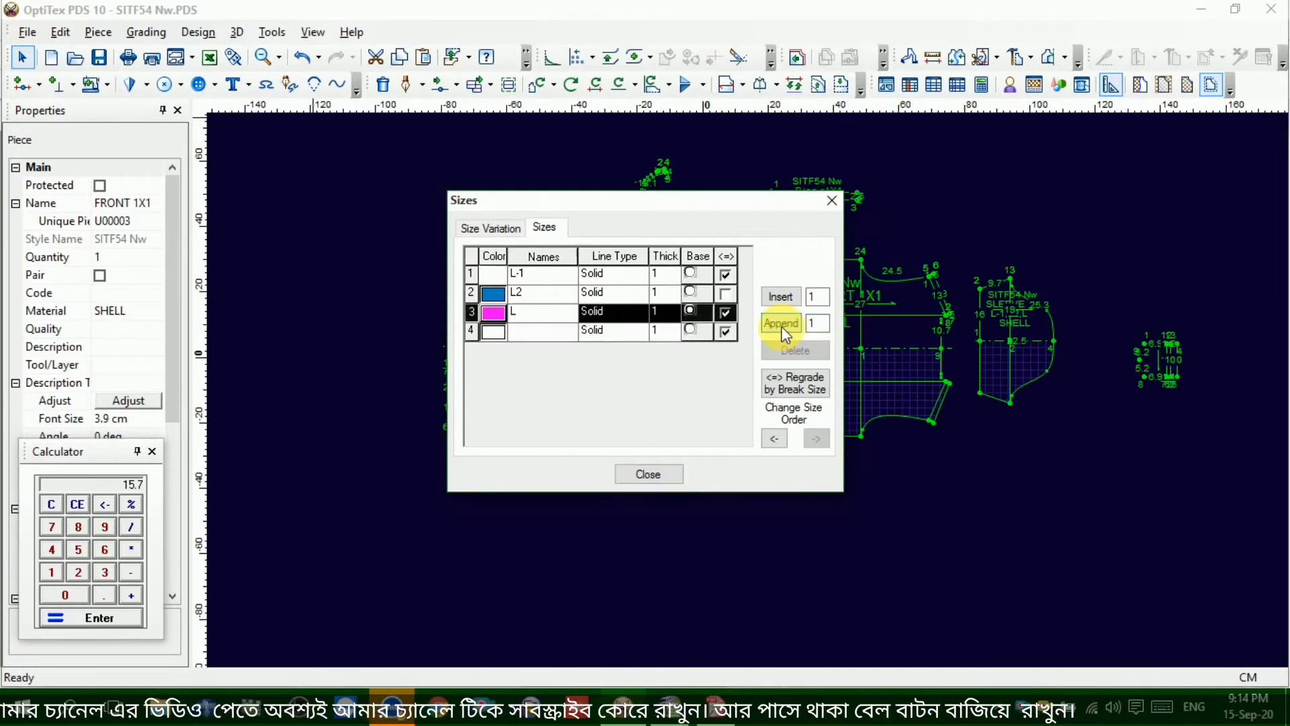
{"action": "left_click", "coordinate": [781, 325]}
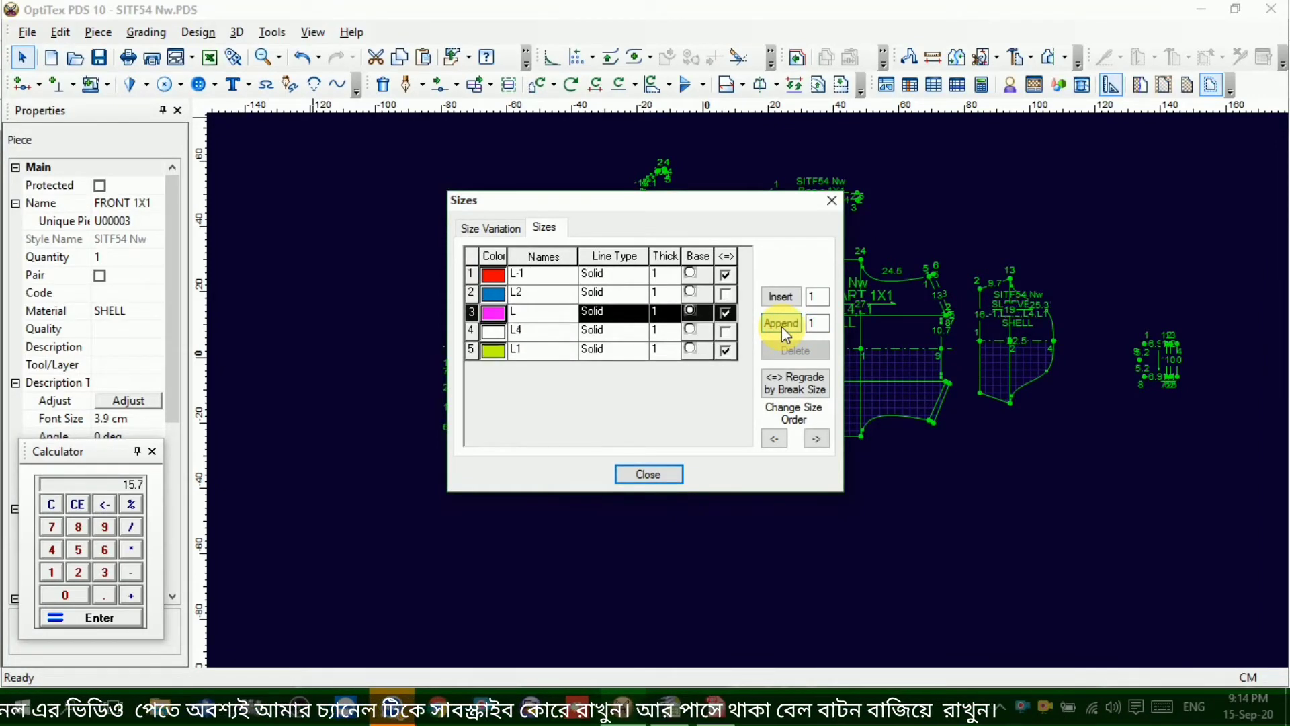
Name the four added sizes S, M, XL and XXL in order and close the size table
{"action": "left_click", "coordinate": [534, 274]}
{"action": "left_click", "coordinate": [536, 274]}
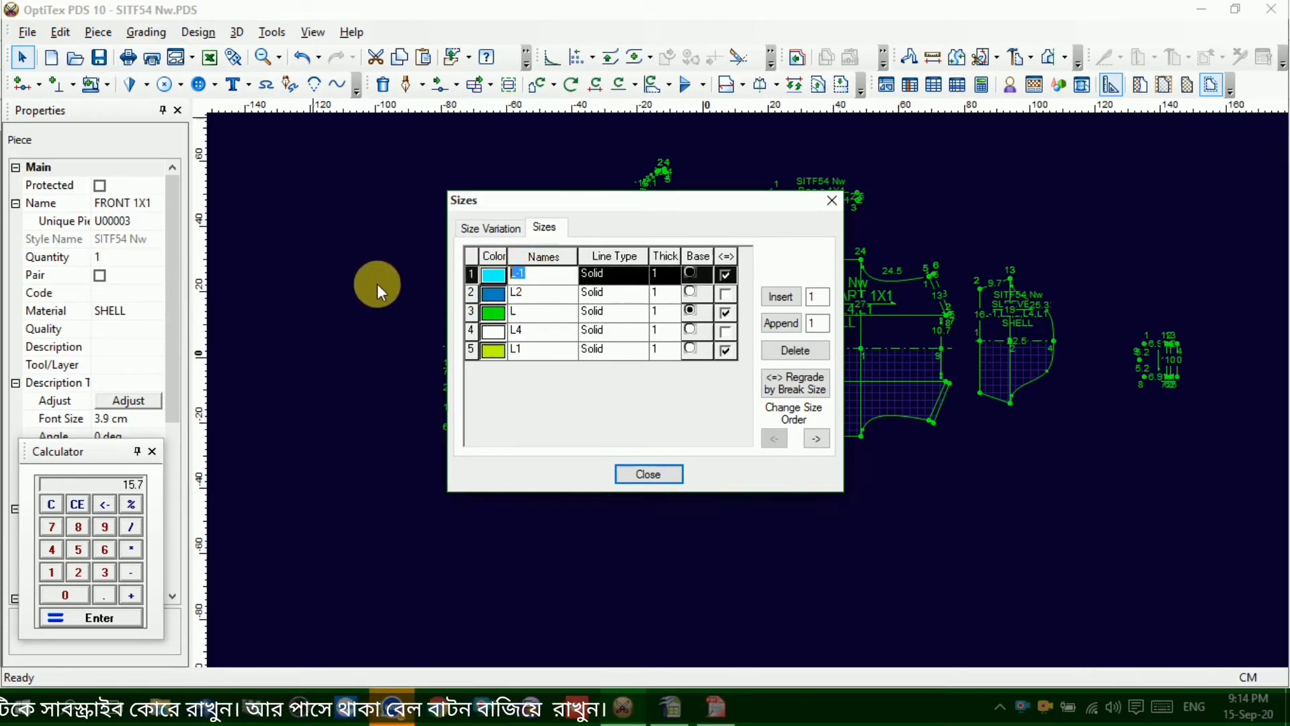
{"action": "type", "text": "S"}
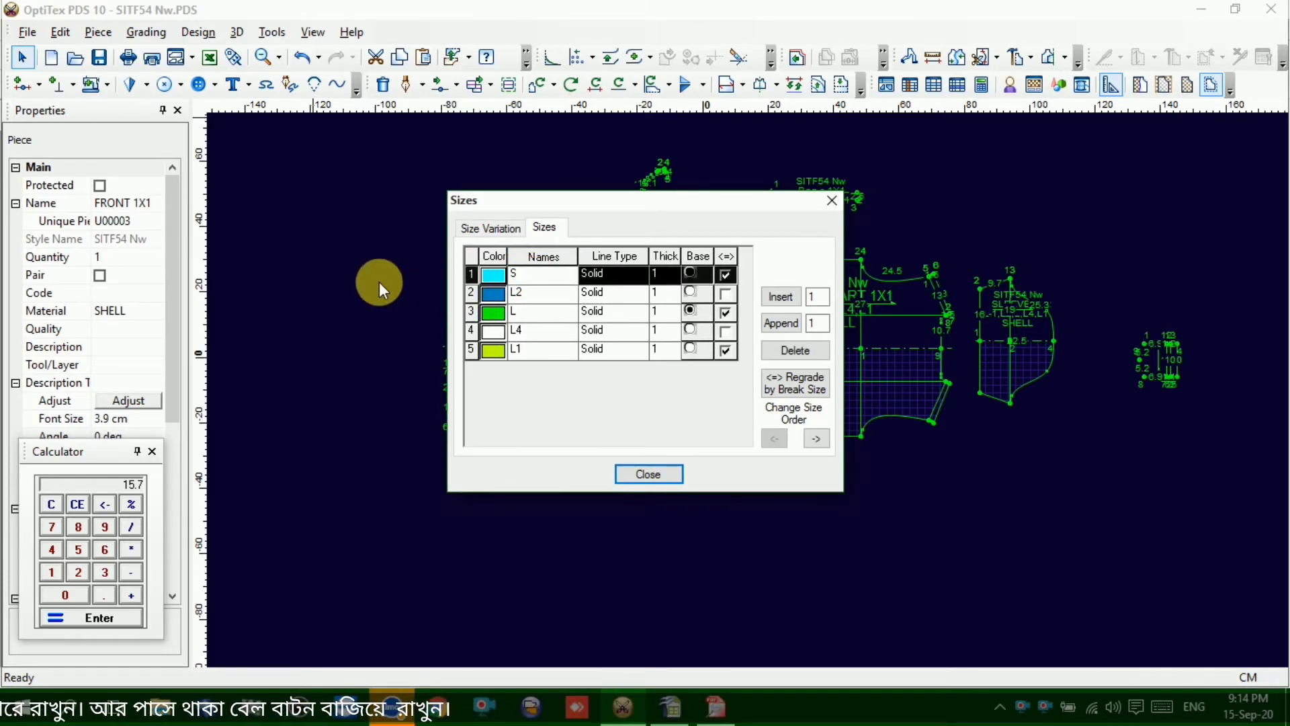
{"action": "key", "text": "Down"}
{"action": "type", "text": "M"}
{"action": "key", "text": "Down"}
{"action": "key", "text": "Down"}
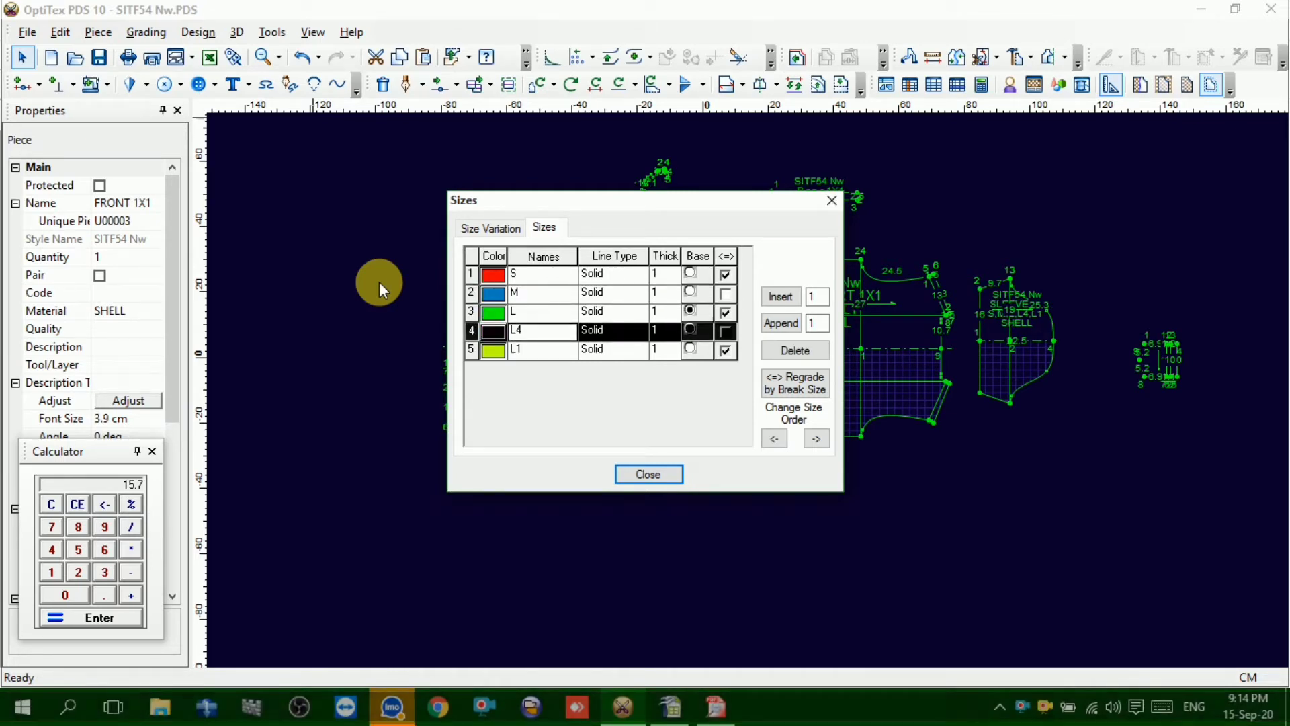
{"action": "type", "text": "XL"}
{"action": "key", "text": "Down"}
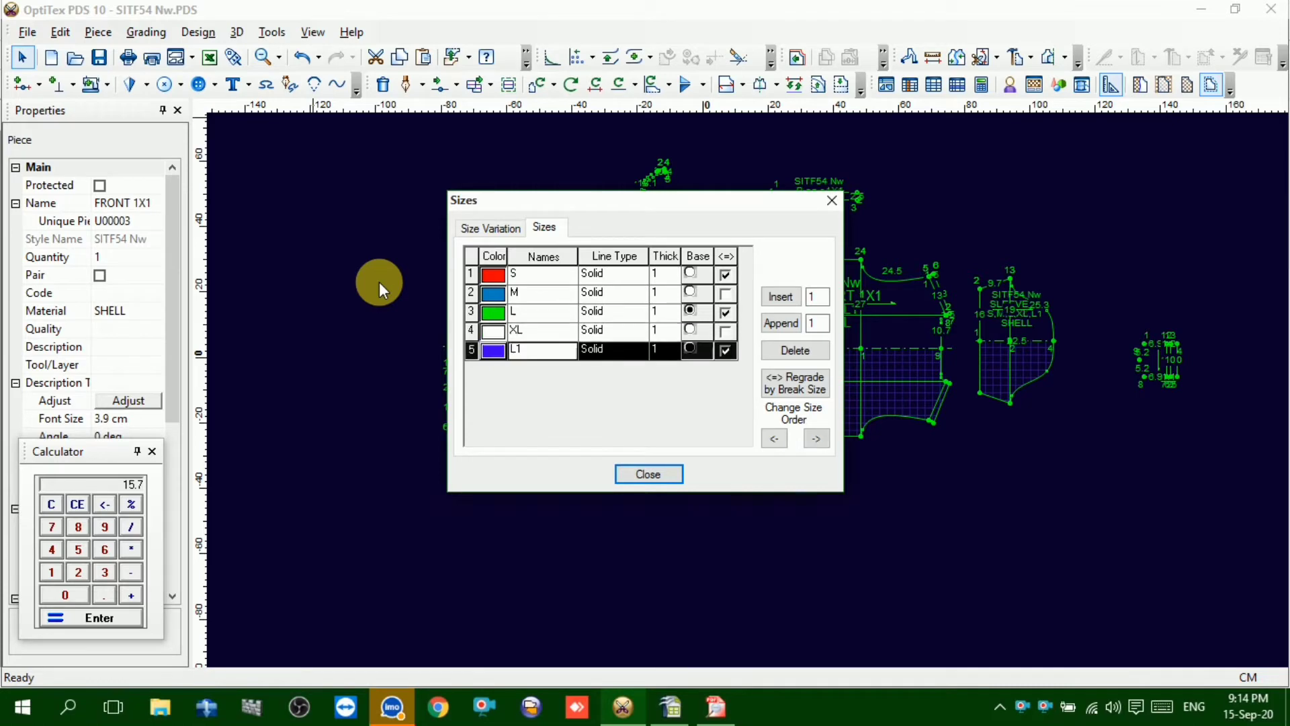
{"action": "type", "text": "XXL"}
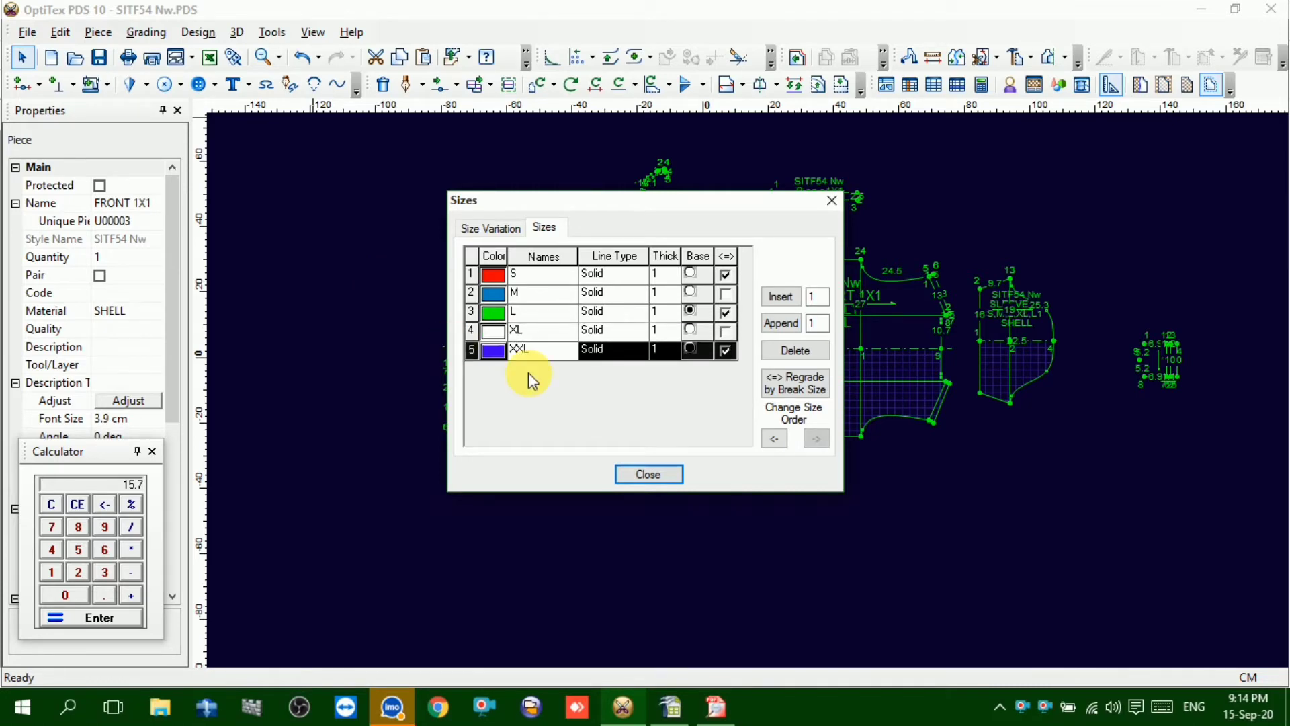
{"action": "left_click", "coordinate": [648, 473]}
Review the size list in the labels of the front piece and the other pattern pieces
{"action": "scroll", "coordinate": [663, 348], "scroll_direction": "up", "scroll_amount": 6}
{"action": "scroll", "coordinate": [523, 370], "scroll_direction": "up", "scroll_amount": 2}
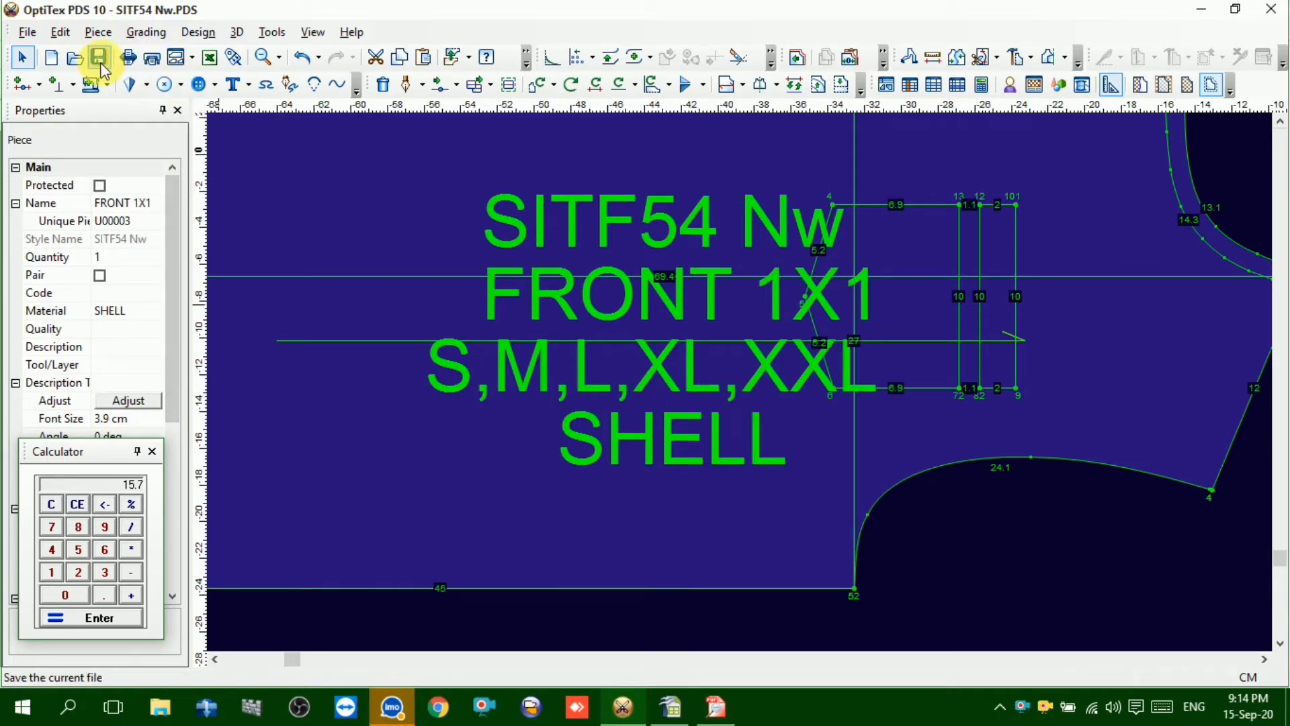
{"action": "scroll", "coordinate": [747, 353], "scroll_direction": "down", "scroll_amount": 7}
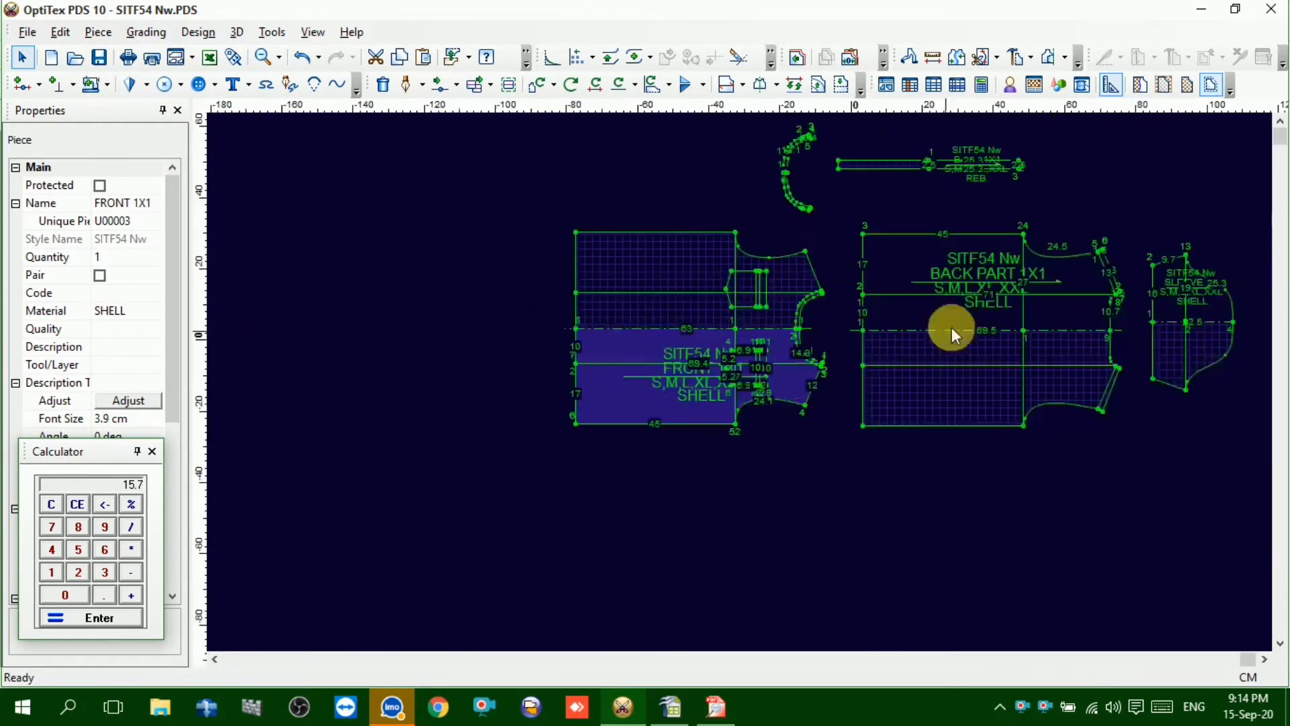
{"action": "scroll", "coordinate": [953, 328], "scroll_direction": "up", "scroll_amount": 2}
{"action": "left_click", "coordinate": [655, 370]}
{"action": "scroll", "coordinate": [748, 391], "scroll_direction": "down", "scroll_amount": 2}
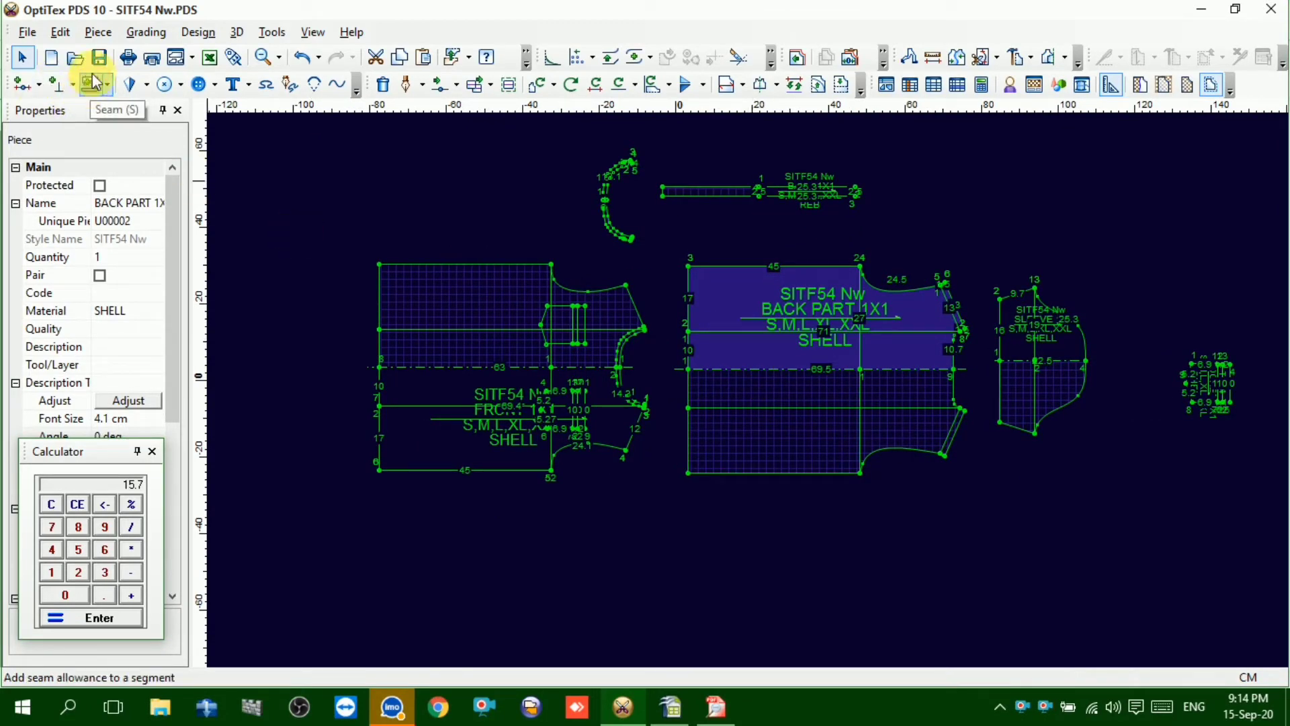
Add a 1 cm seam allowance around the entire contour of the front piece
{"action": "left_click", "coordinate": [94, 96]}
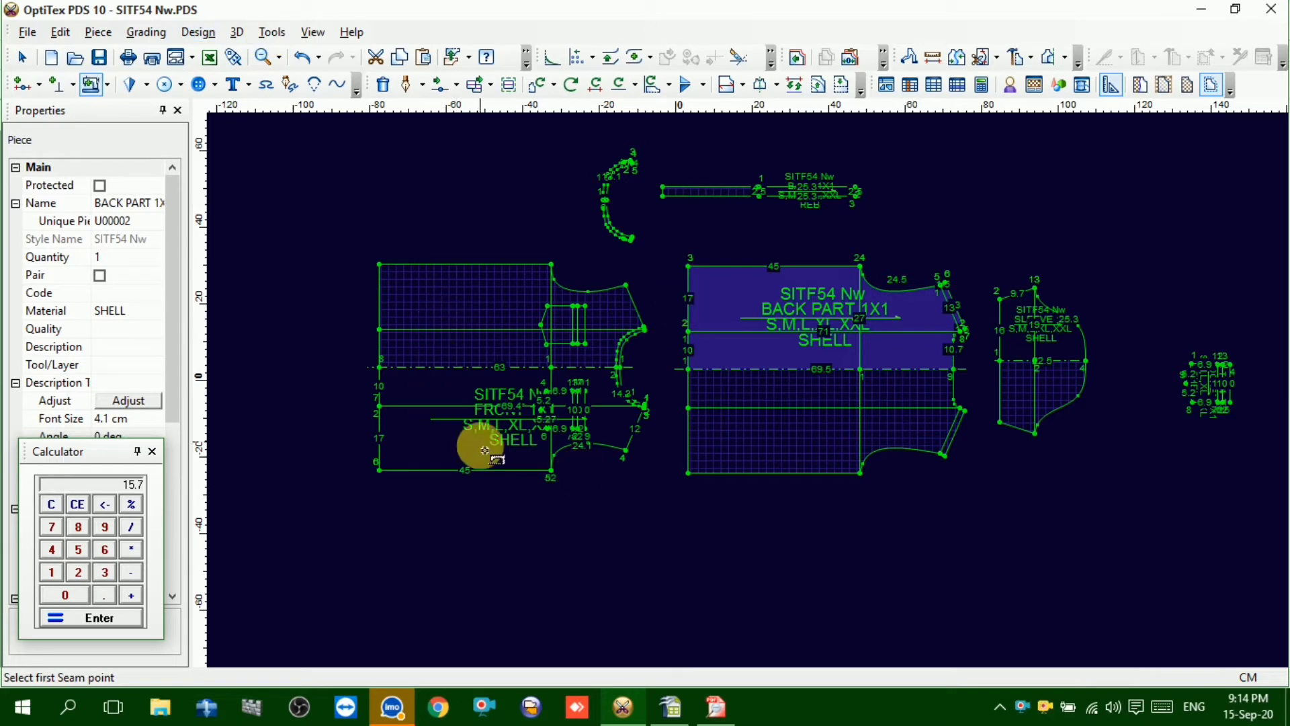
{"action": "scroll", "coordinate": [477, 445], "scroll_direction": "up", "scroll_amount": 2}
{"action": "scroll", "coordinate": [742, 388], "scroll_direction": "down", "scroll_amount": 2}
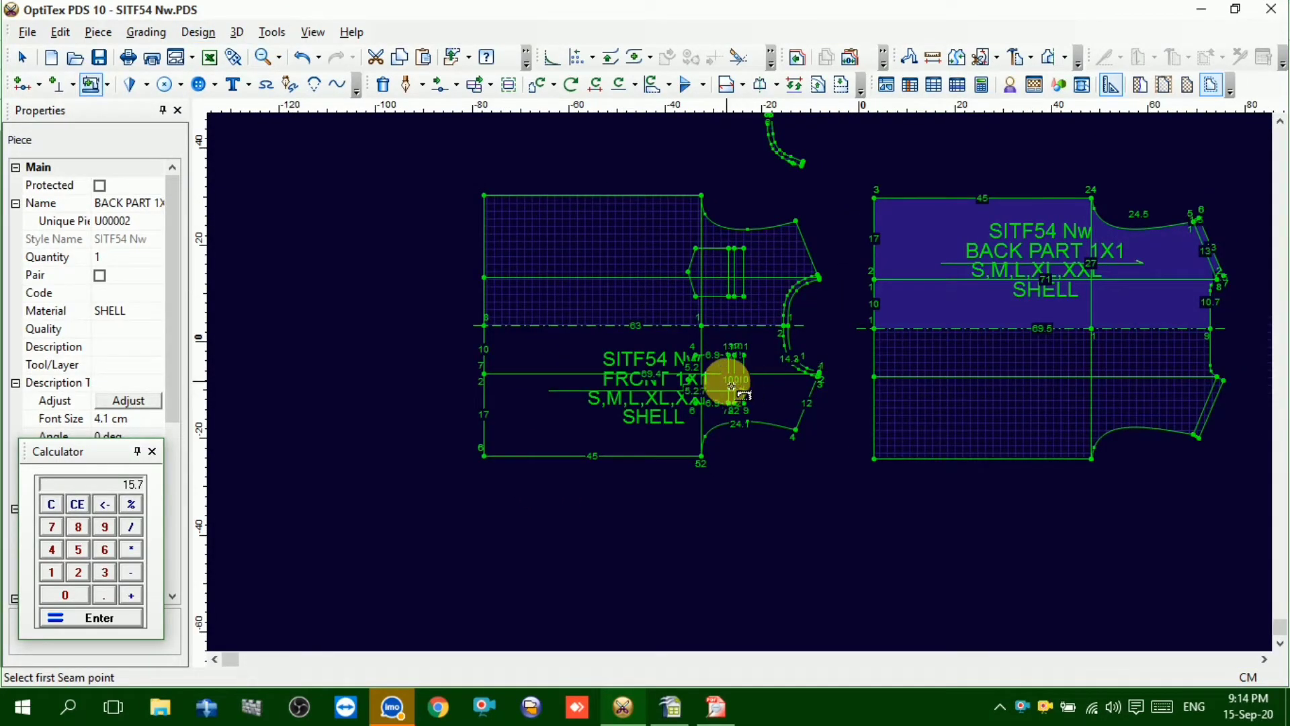
{"action": "left_click", "coordinate": [490, 460]}
{"action": "left_click", "coordinate": [488, 456]}
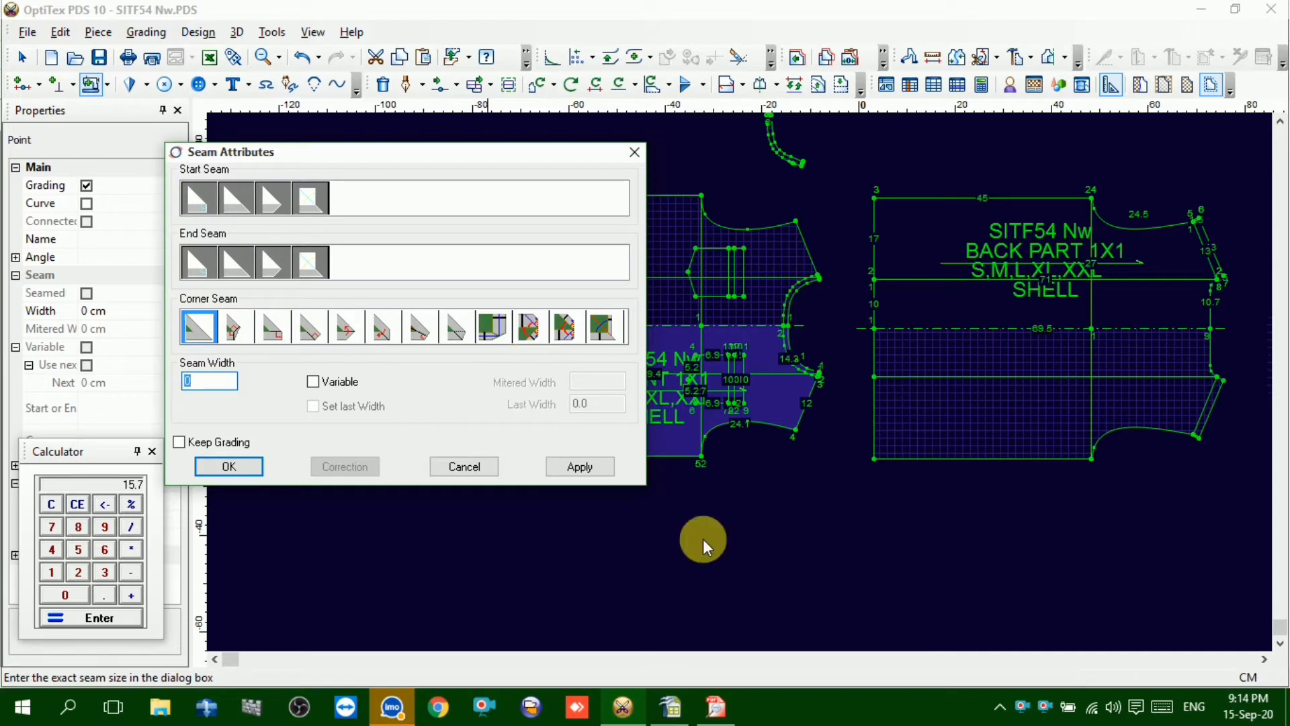
{"action": "left_click", "coordinate": [228, 466]}
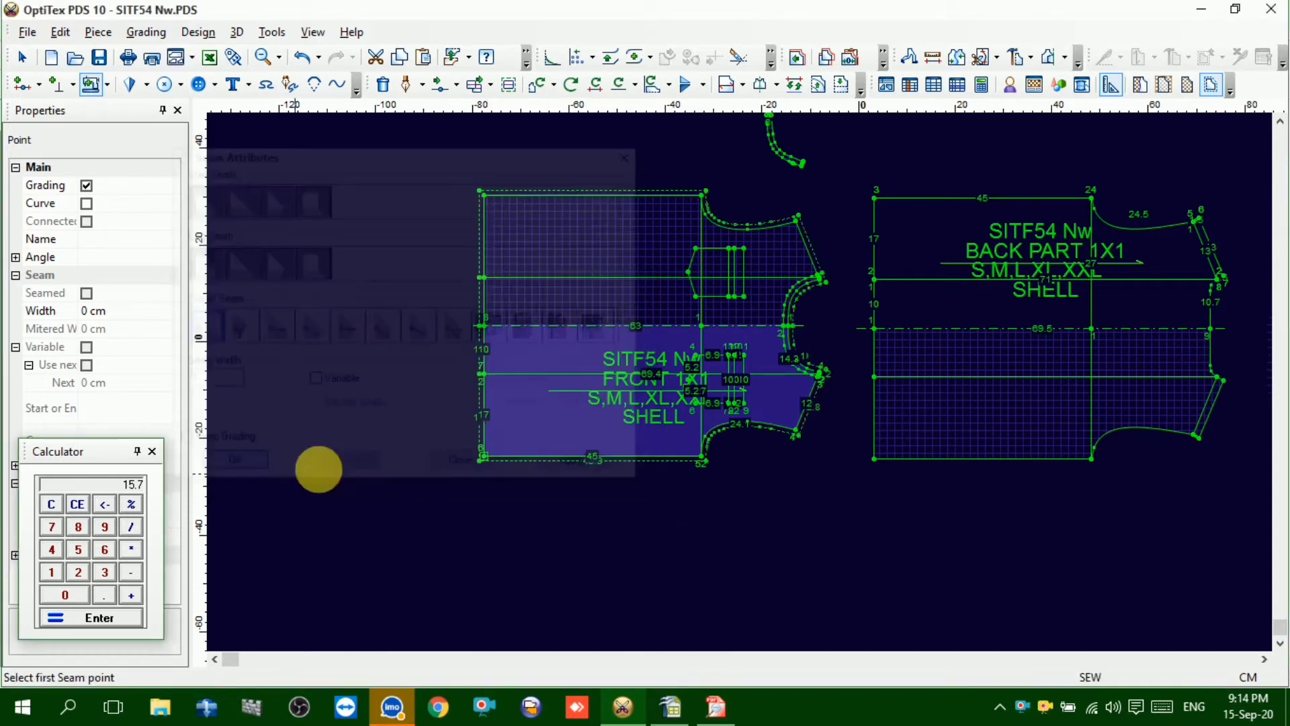
Examine the bottom hem stitching on the T-shirt drawing in the tech pack PDF and return to the pattern
{"action": "scroll", "coordinate": [585, 394], "scroll_direction": "up", "scroll_amount": 2}
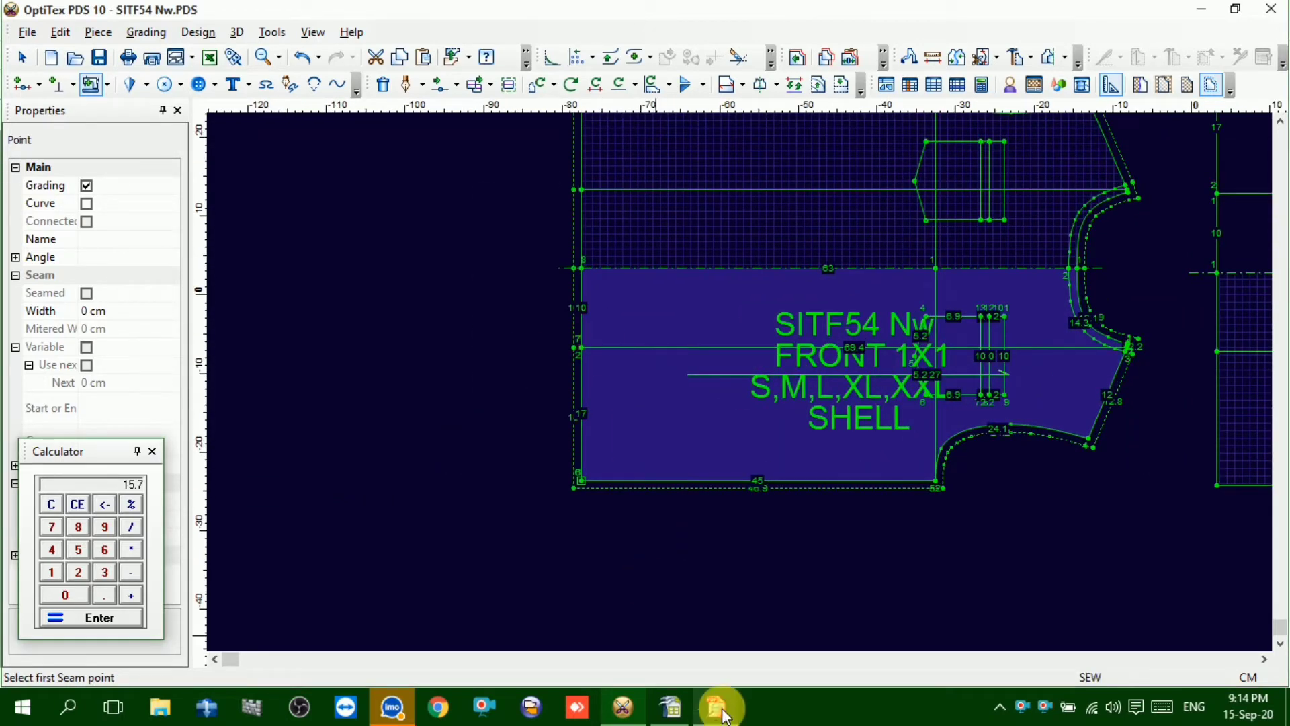
{"action": "left_click", "coordinate": [714, 705]}
{"action": "scroll", "coordinate": [651, 595], "scroll_direction": "up", "scroll_amount": 1}
{"action": "scroll", "coordinate": [813, 639], "scroll_direction": "down", "scroll_amount": 8}
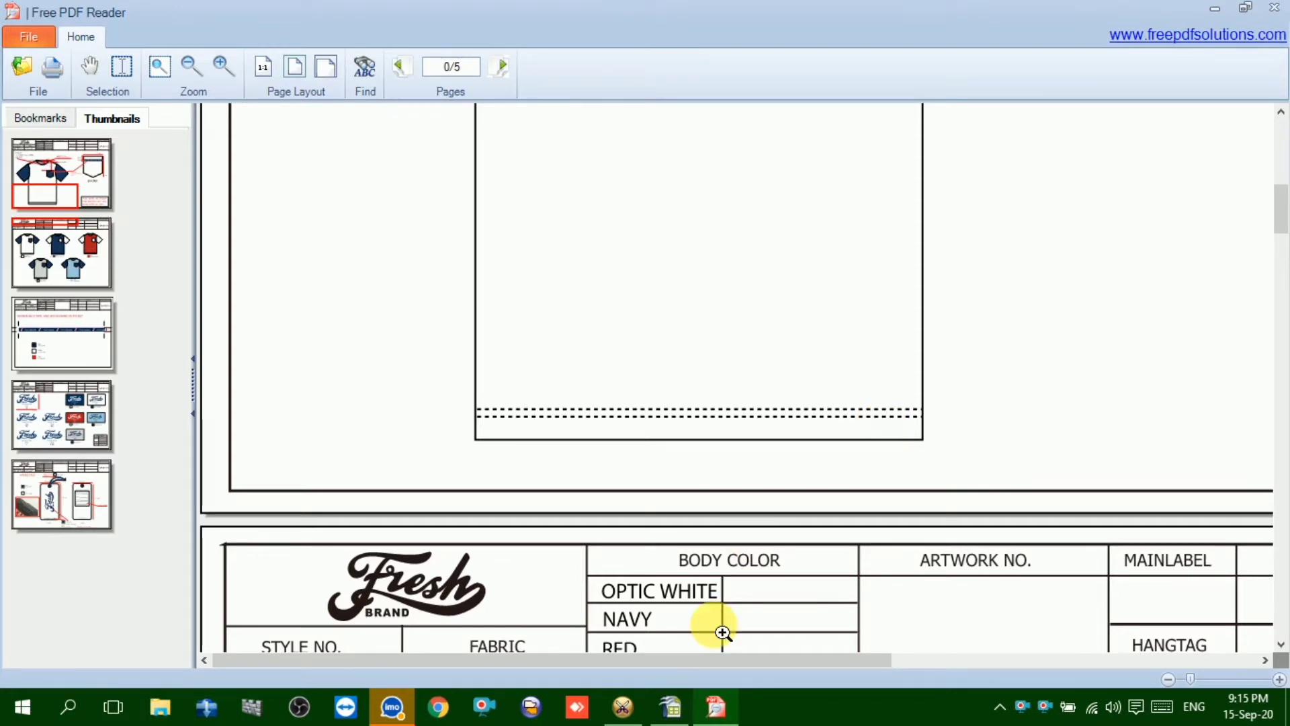
{"action": "left_click", "coordinate": [623, 706]}
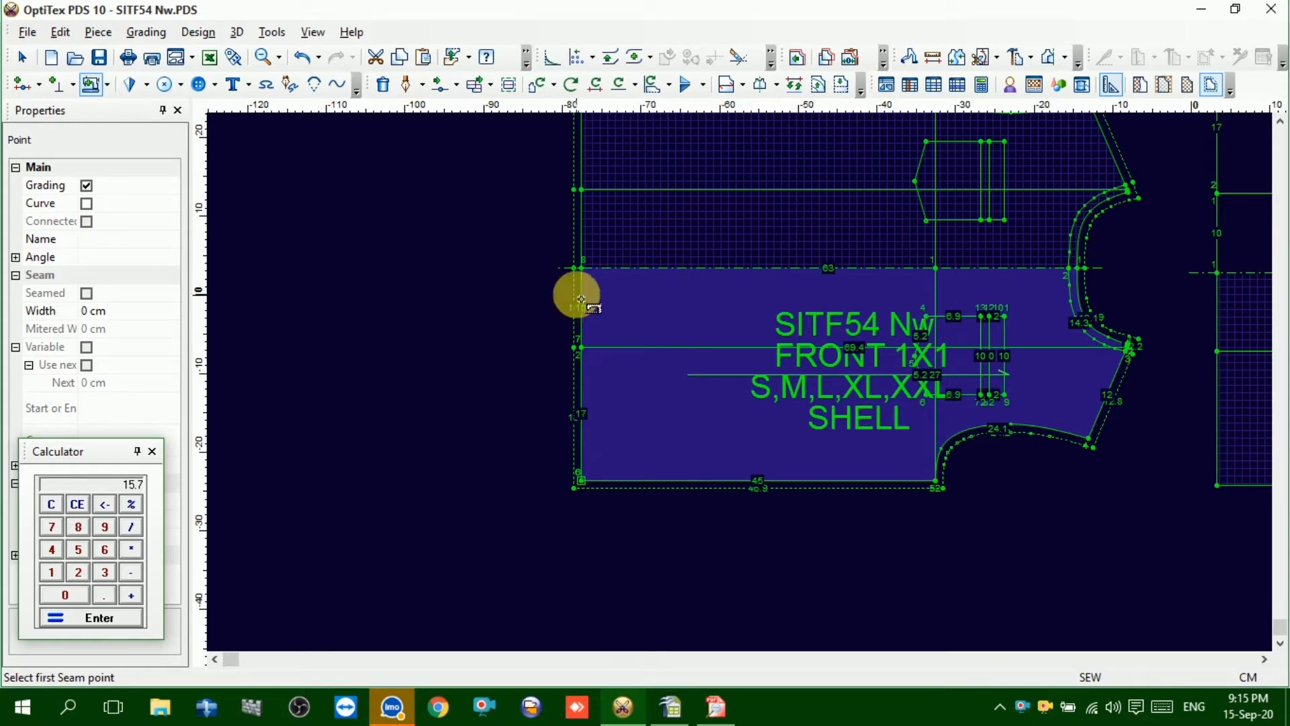
Try a 2 cm seam allowance on the front piece from the centre-line hem point to the side corner, and undo it
{"action": "left_click_drag", "start_coordinate": [583, 270], "coordinate": [582, 481]}
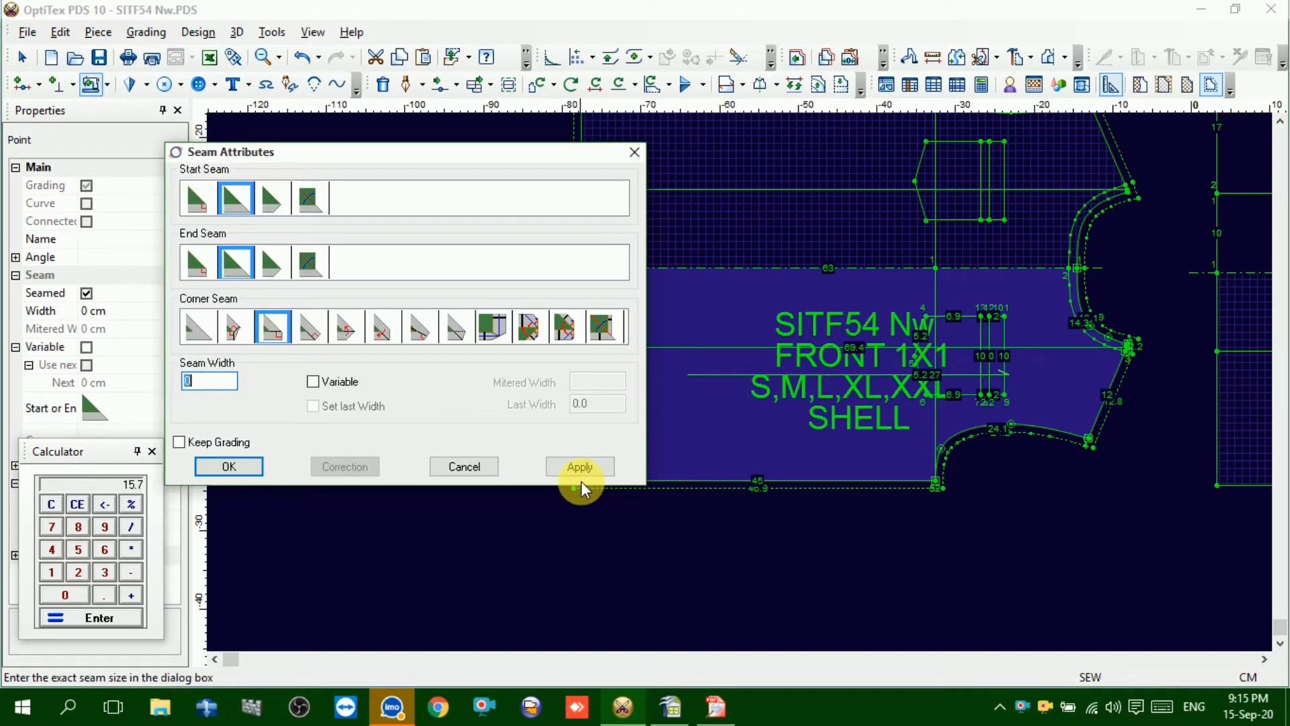
{"action": "type", "text": "2"}
{"action": "key", "text": "Return"}
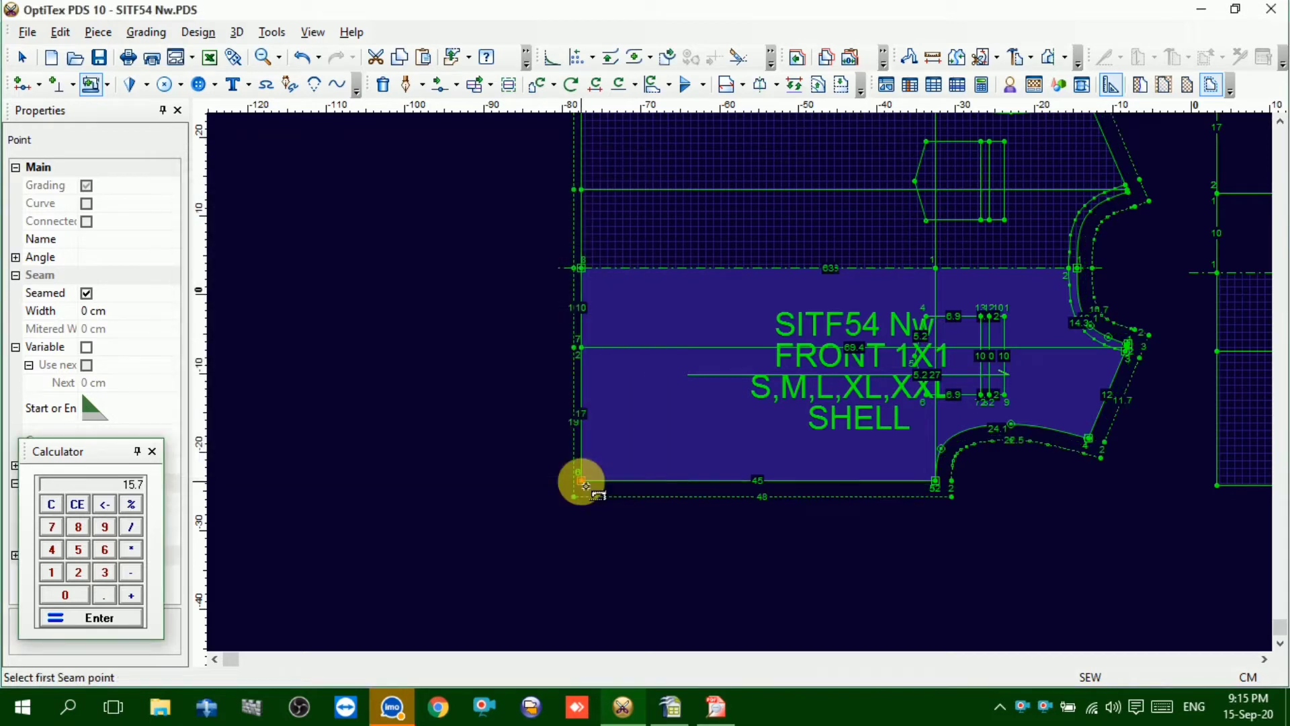
{"action": "key", "text": "ctrl+z"}
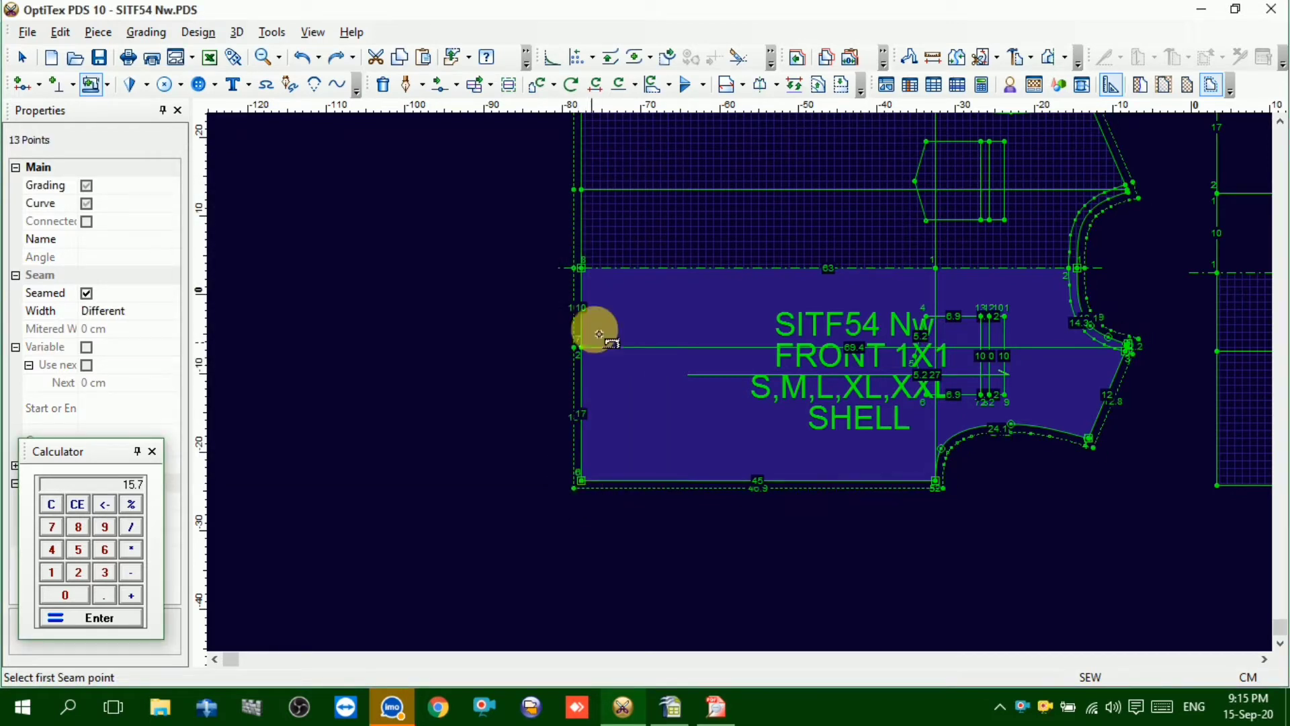
Set a 2 cm seam allowance on the front piece's bottom hem, from the side corner to the centre line
{"action": "left_click_drag", "start_coordinate": [590, 486], "coordinate": [600, 282]}
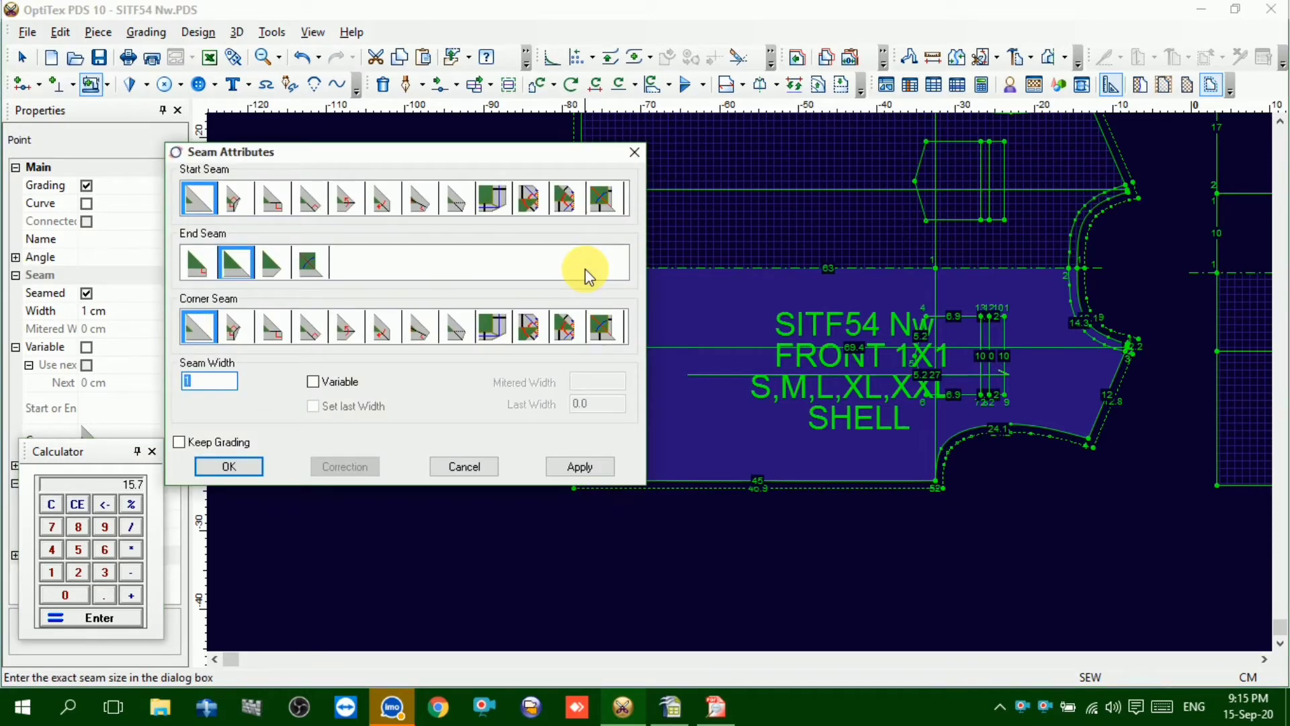
{"action": "type", "text": "2"}
{"action": "key", "text": "Return"}
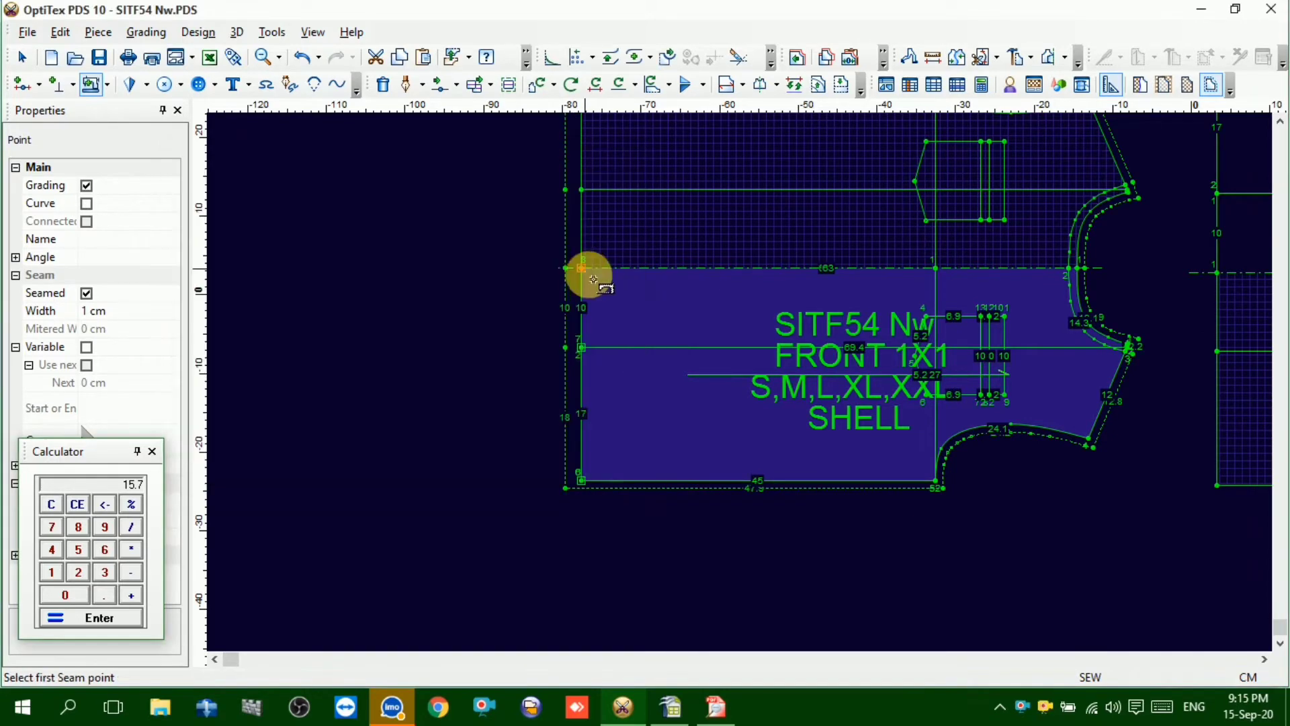
{"action": "scroll", "coordinate": [754, 383], "scroll_direction": "down", "scroll_amount": 2}
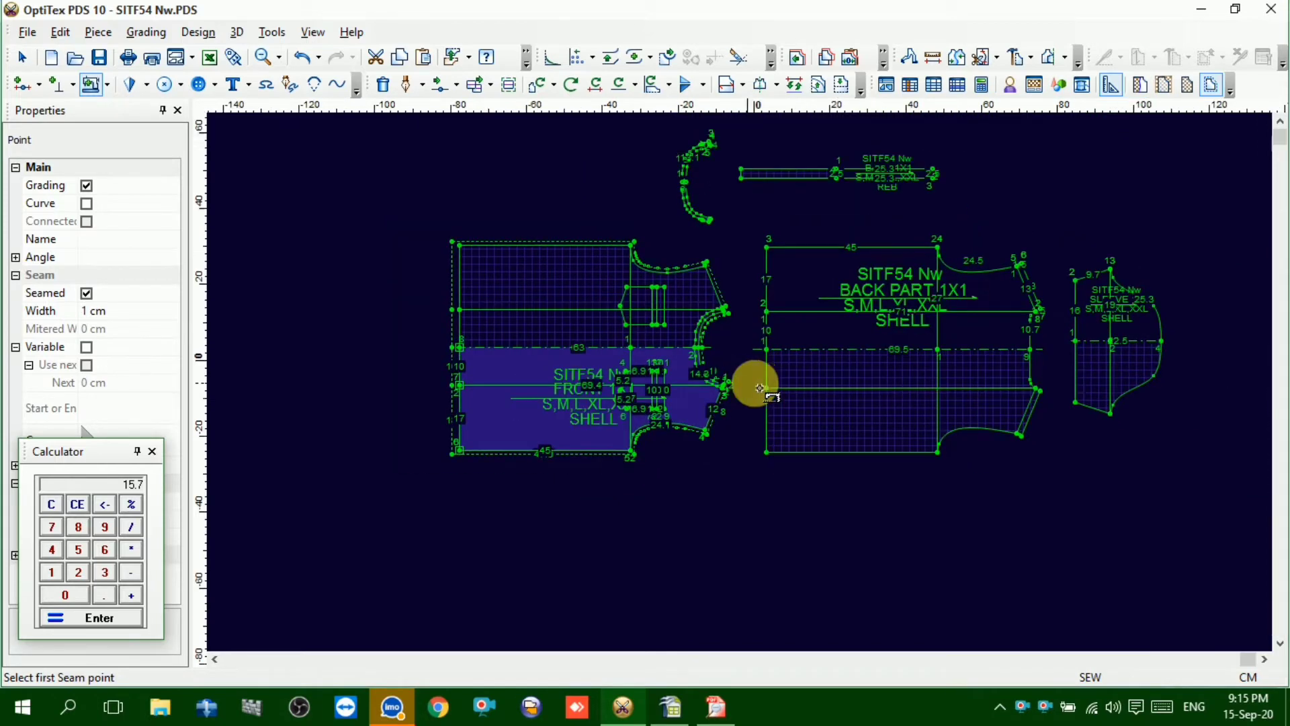
{"action": "scroll", "coordinate": [737, 383], "scroll_direction": "up", "scroll_amount": 2}
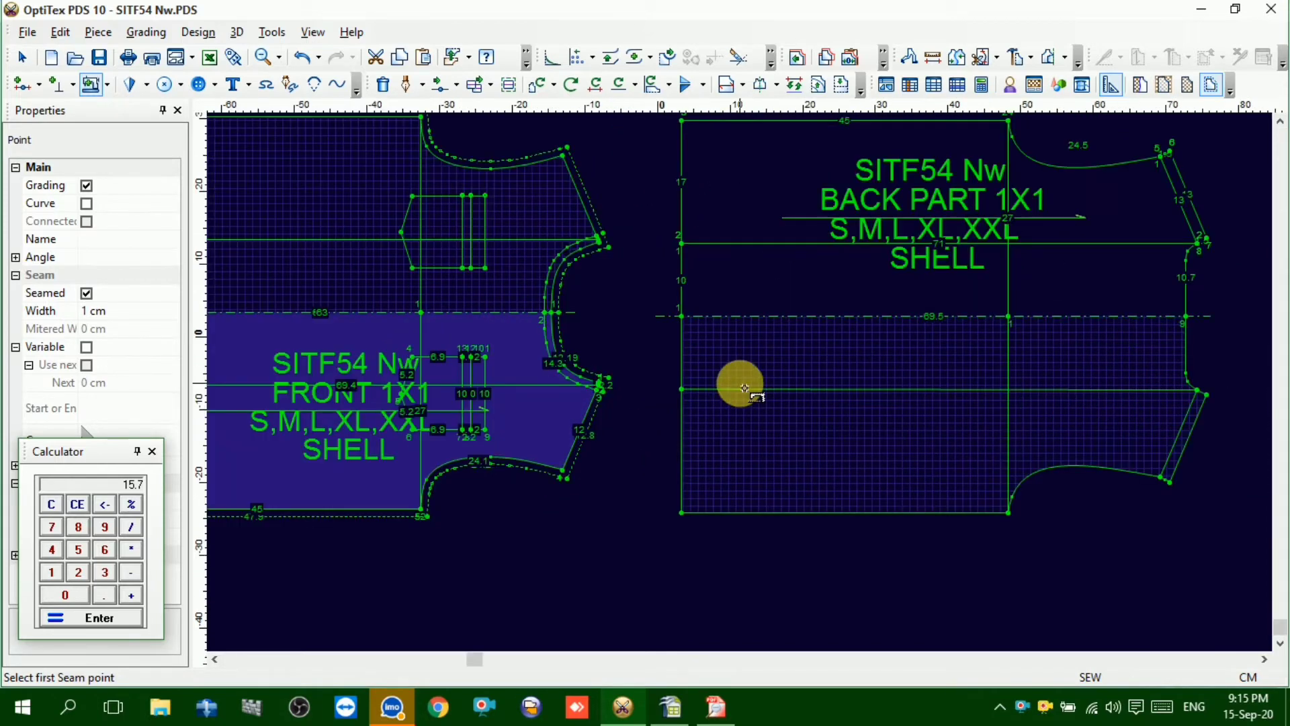
Try a 2 cm seam allowance on the back piece's bottom hem, from the centre line to the side corner
{"action": "left_click", "coordinate": [683, 513]}
{"action": "left_click", "coordinate": [682, 316]}
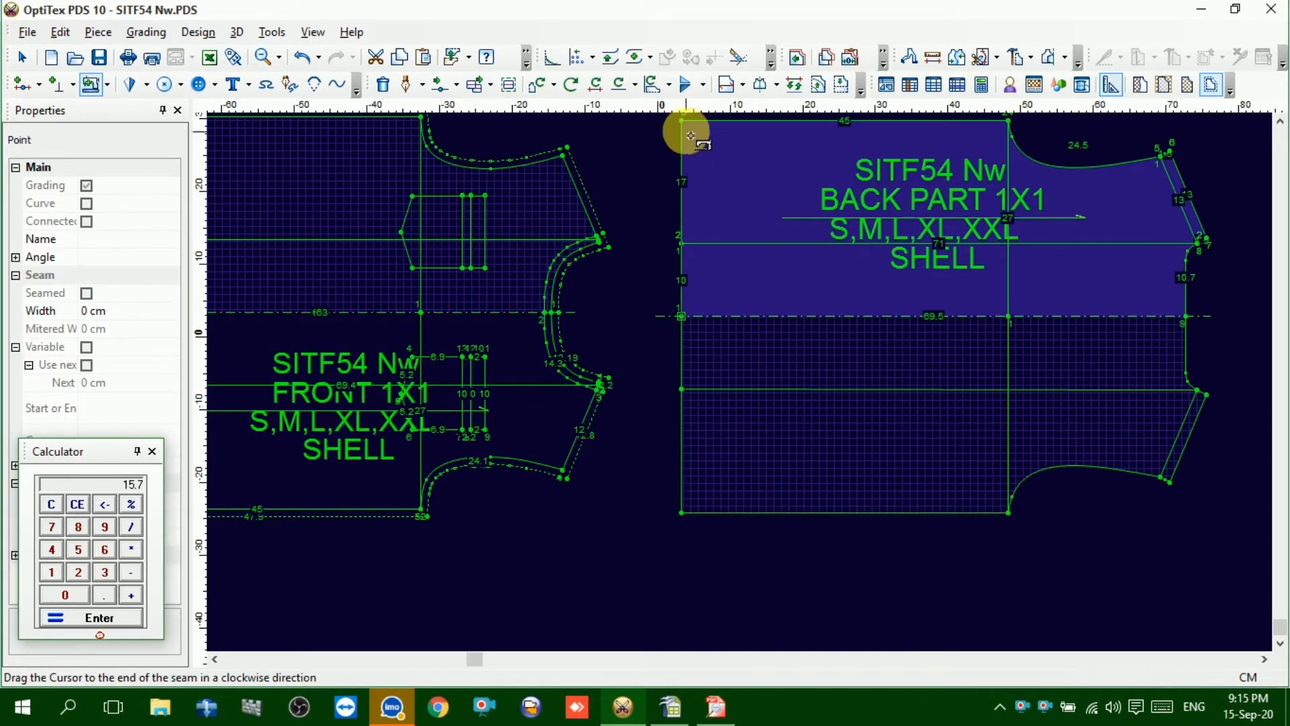
{"action": "left_click", "coordinate": [682, 121]}
{"action": "type", "text": "2"}
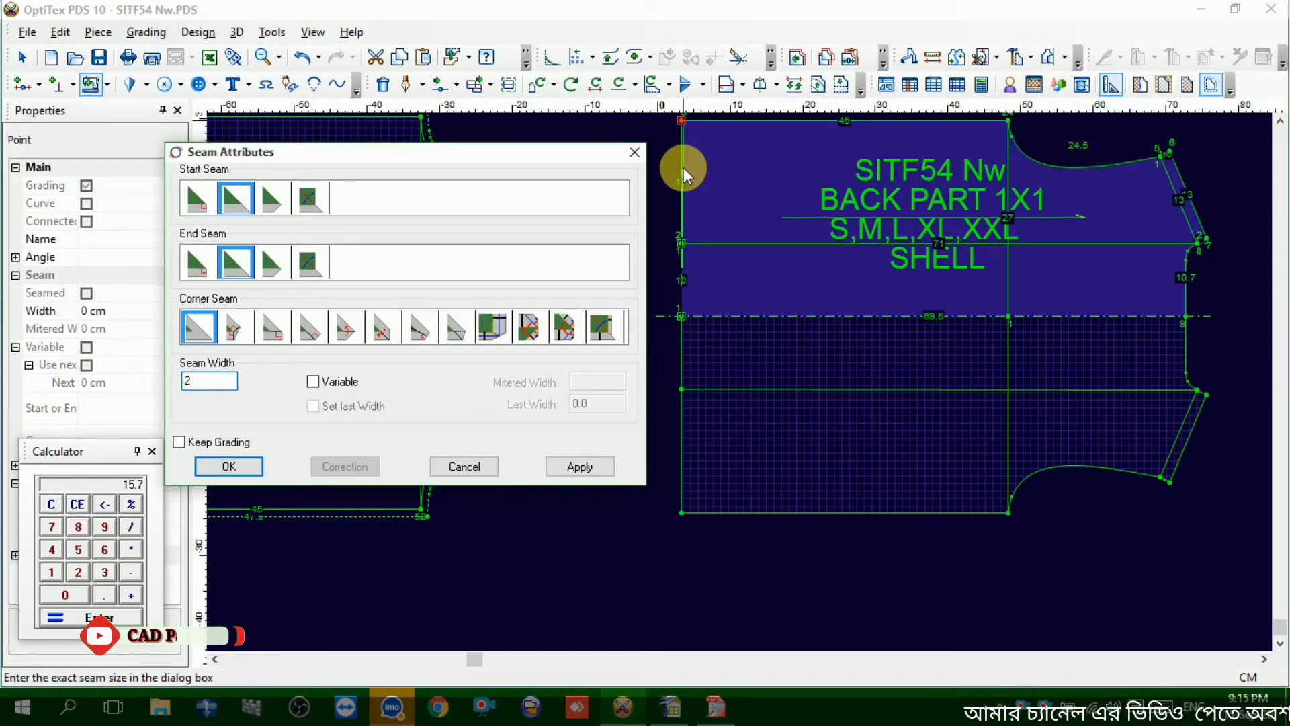
{"action": "key", "text": "Return"}
Add a 1 cm seam allowance around the entire contour of the back piece
{"action": "scroll", "coordinate": [685, 181], "scroll_direction": "down", "scroll_amount": 3}
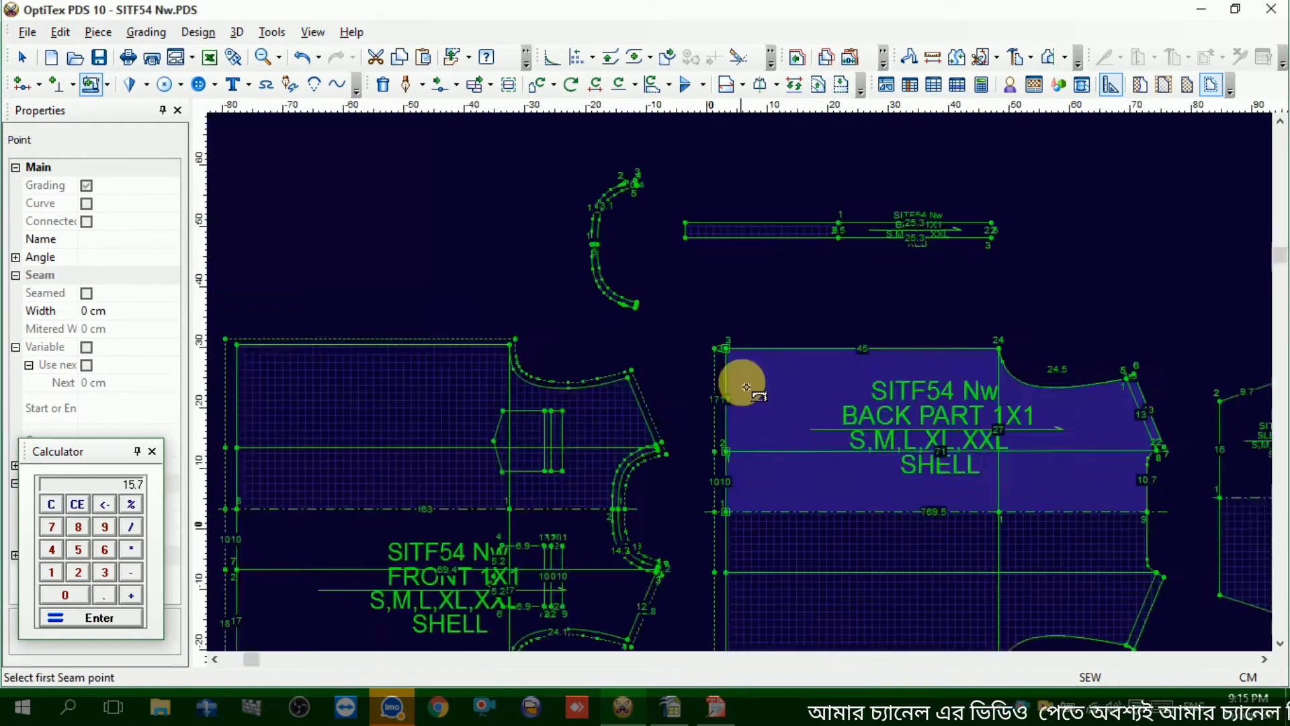
{"action": "scroll", "coordinate": [897, 373], "scroll_direction": "up", "scroll_amount": 2}
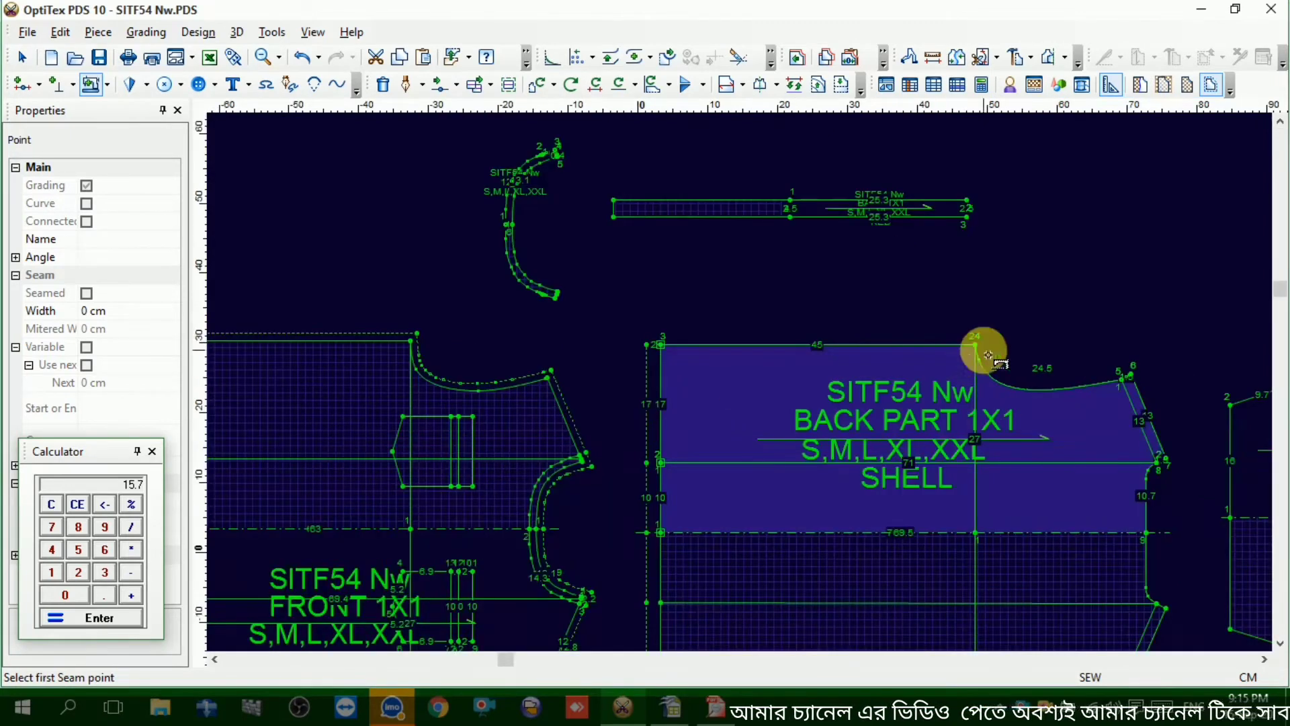
{"action": "left_click", "coordinate": [662, 346]}
{"action": "left_click", "coordinate": [665, 345]}
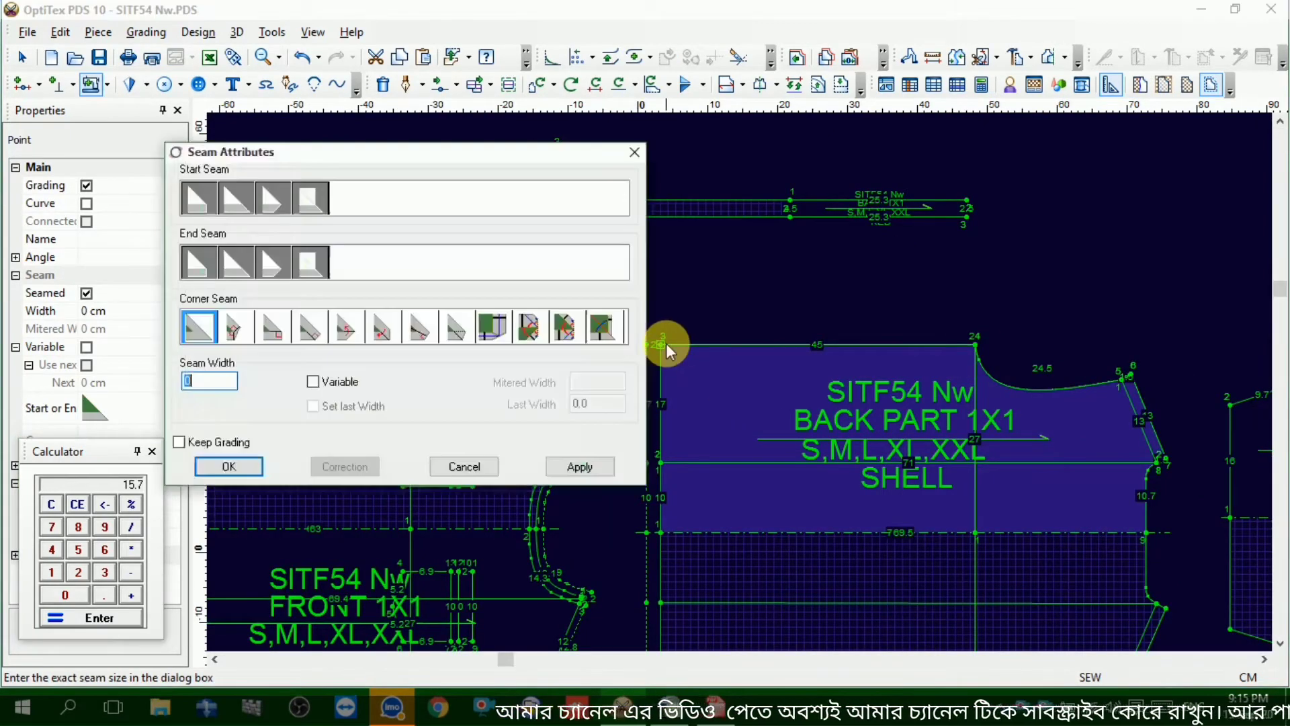
{"action": "key", "text": "Return"}
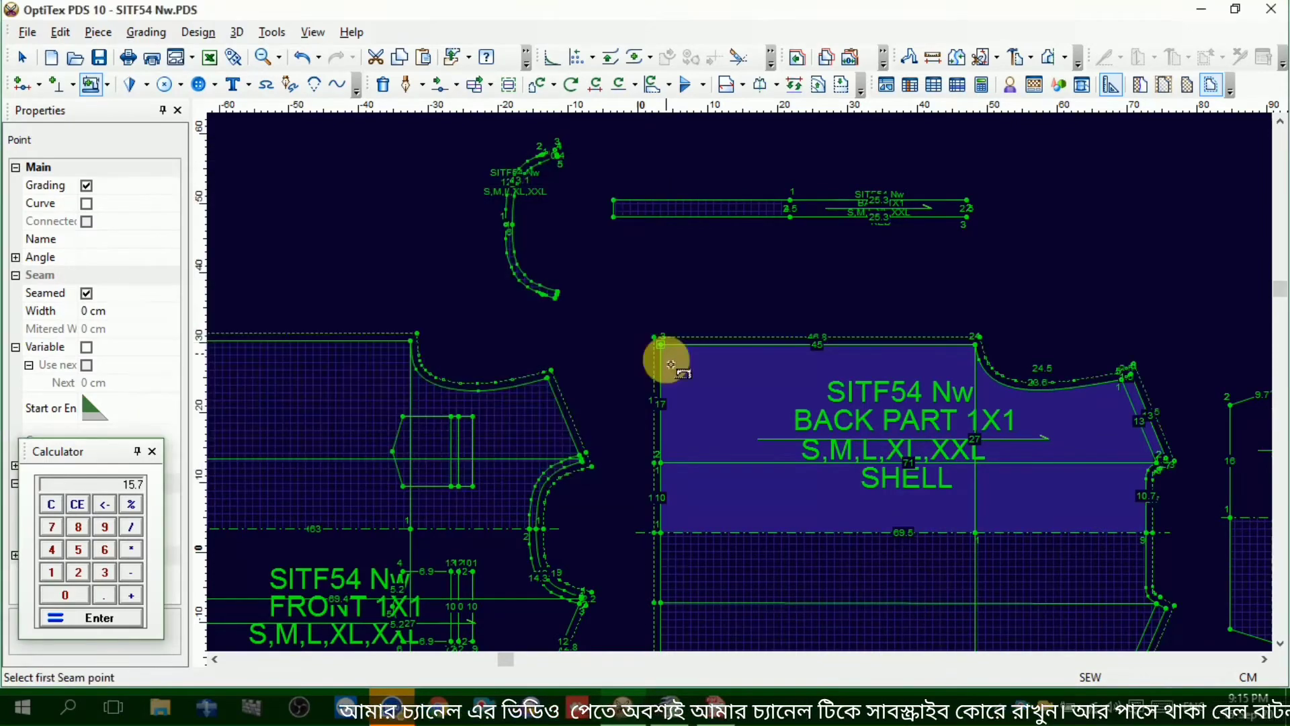
Set a 2 cm seam allowance on the back piece's bottom hem, from the centre line to the side corner
{"action": "left_click", "coordinate": [660, 532]}
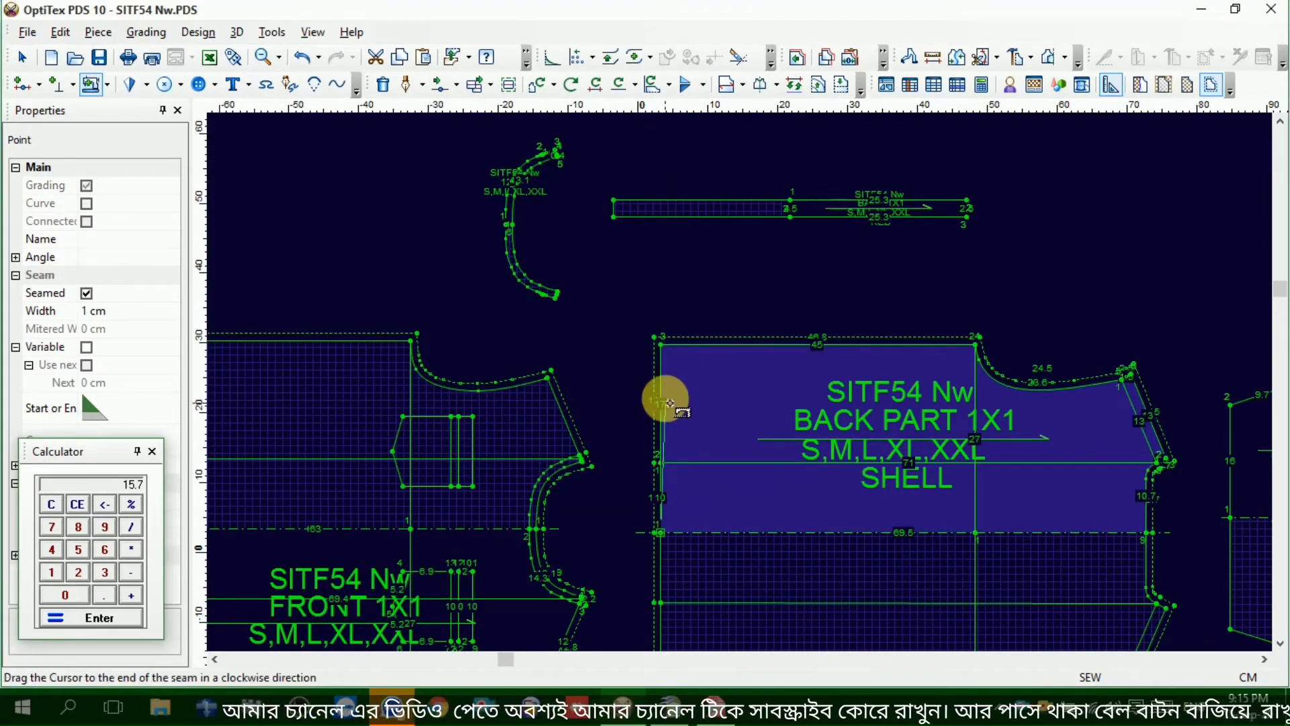
{"action": "left_click", "coordinate": [663, 347]}
{"action": "key", "text": "Return"}
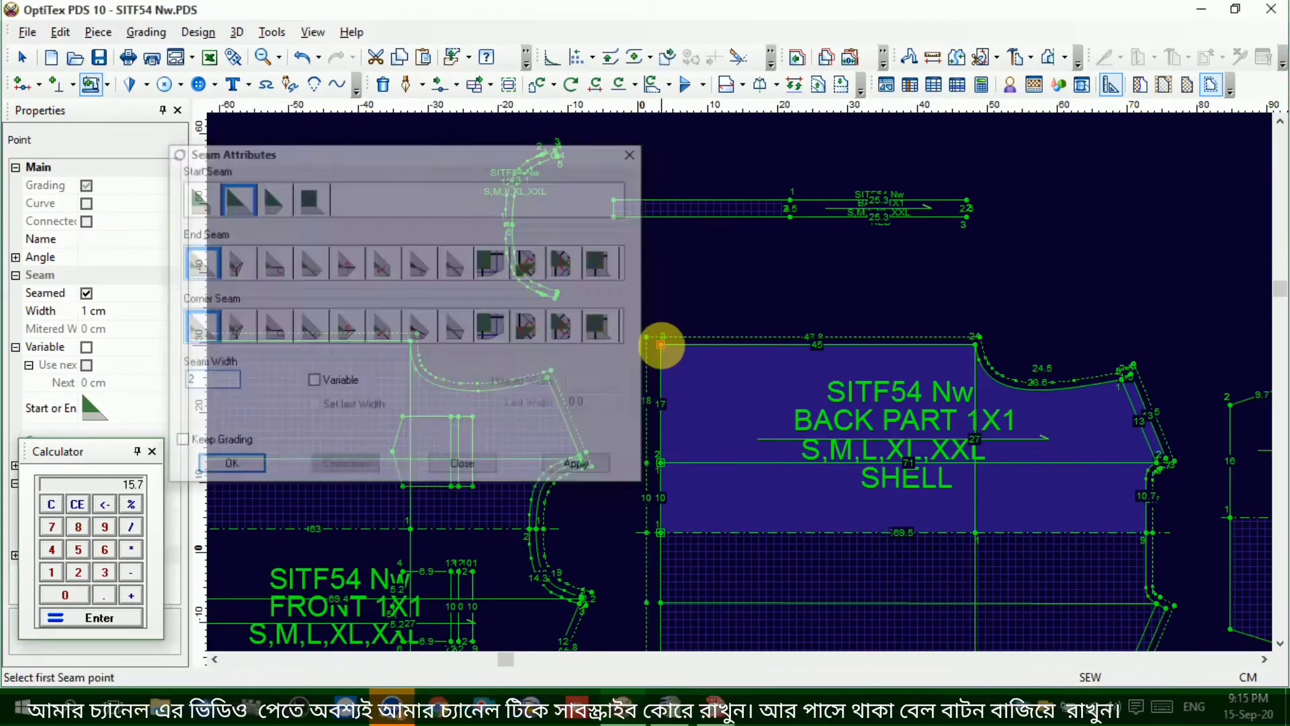
Add a 1 cm seam allowance around the entire contour of the sleeve piece
{"action": "scroll", "coordinate": [980, 473], "scroll_direction": "down", "scroll_amount": 3}
{"action": "scroll", "coordinate": [928, 372], "scroll_direction": "up", "scroll_amount": 5}
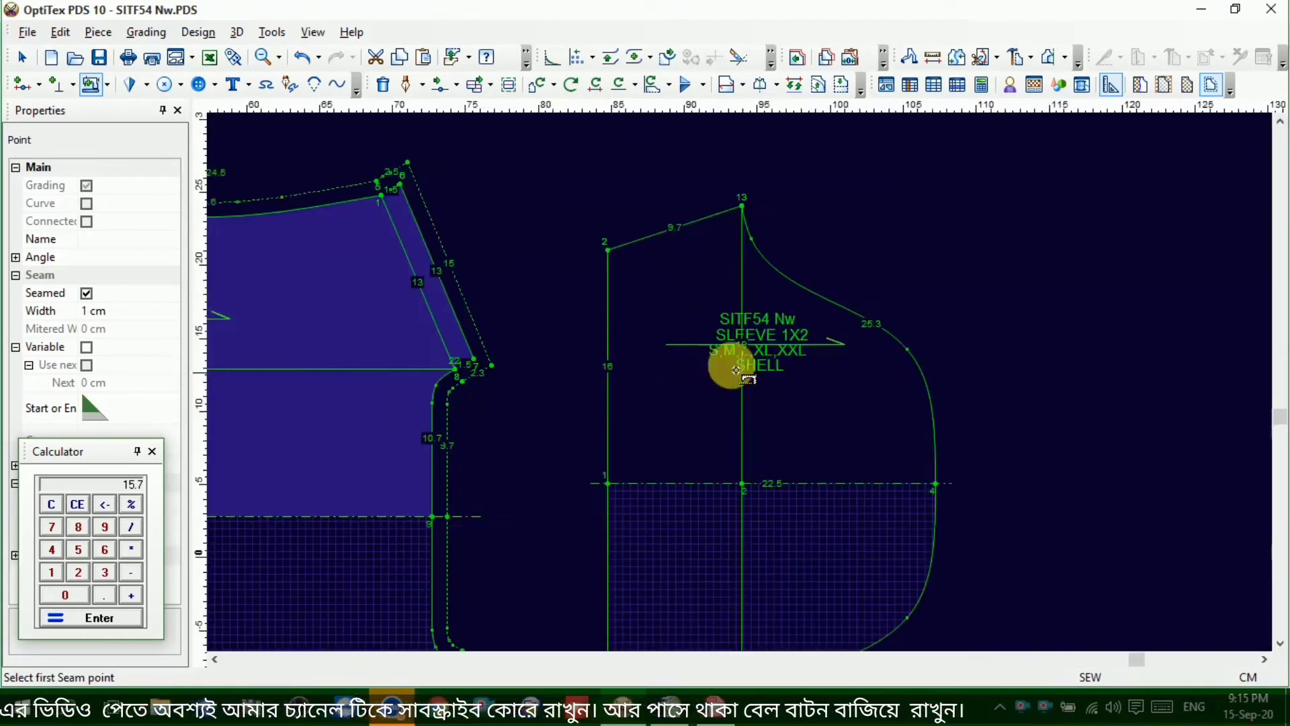
{"action": "left_click", "coordinate": [615, 255]}
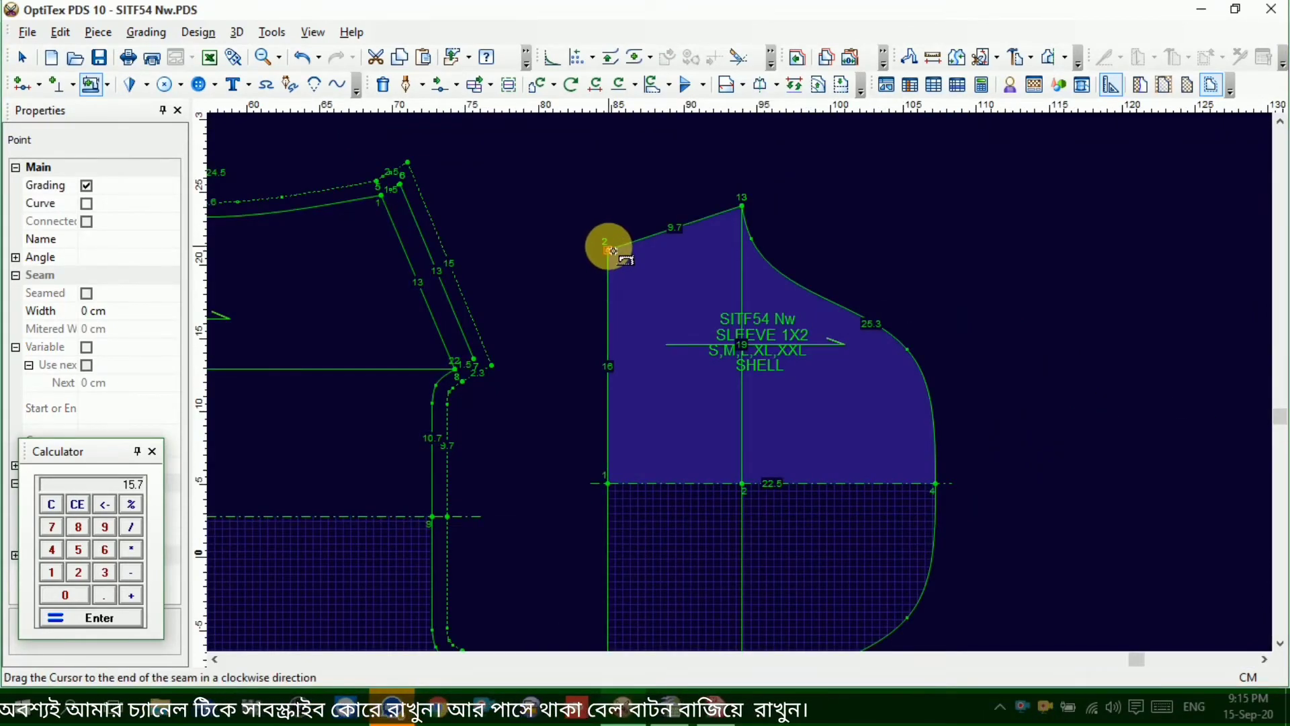
{"action": "left_click", "coordinate": [612, 254]}
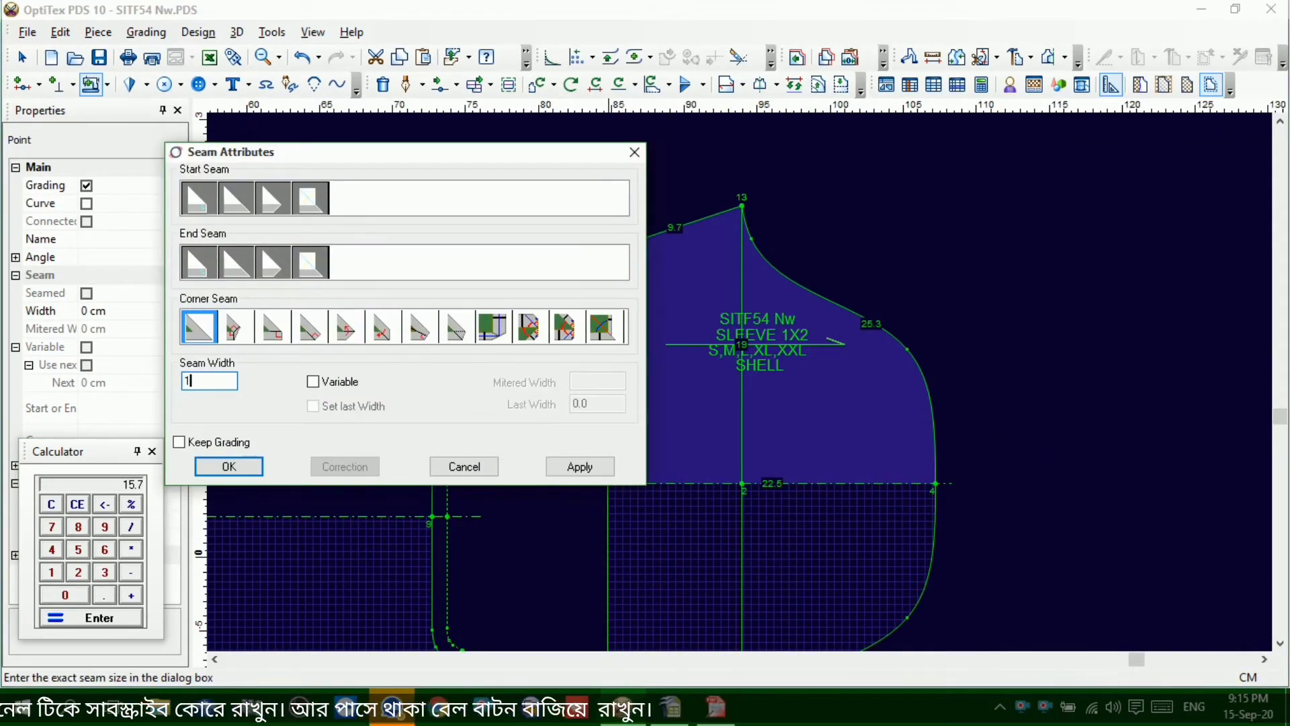
{"action": "key", "text": "Return"}
Set a 2 cm seam allowance on the sleeve hem, from the centre line to the underarm-side corner, and leave the seam command
{"action": "left_click_drag", "start_coordinate": [608, 484], "coordinate": [610, 248]}
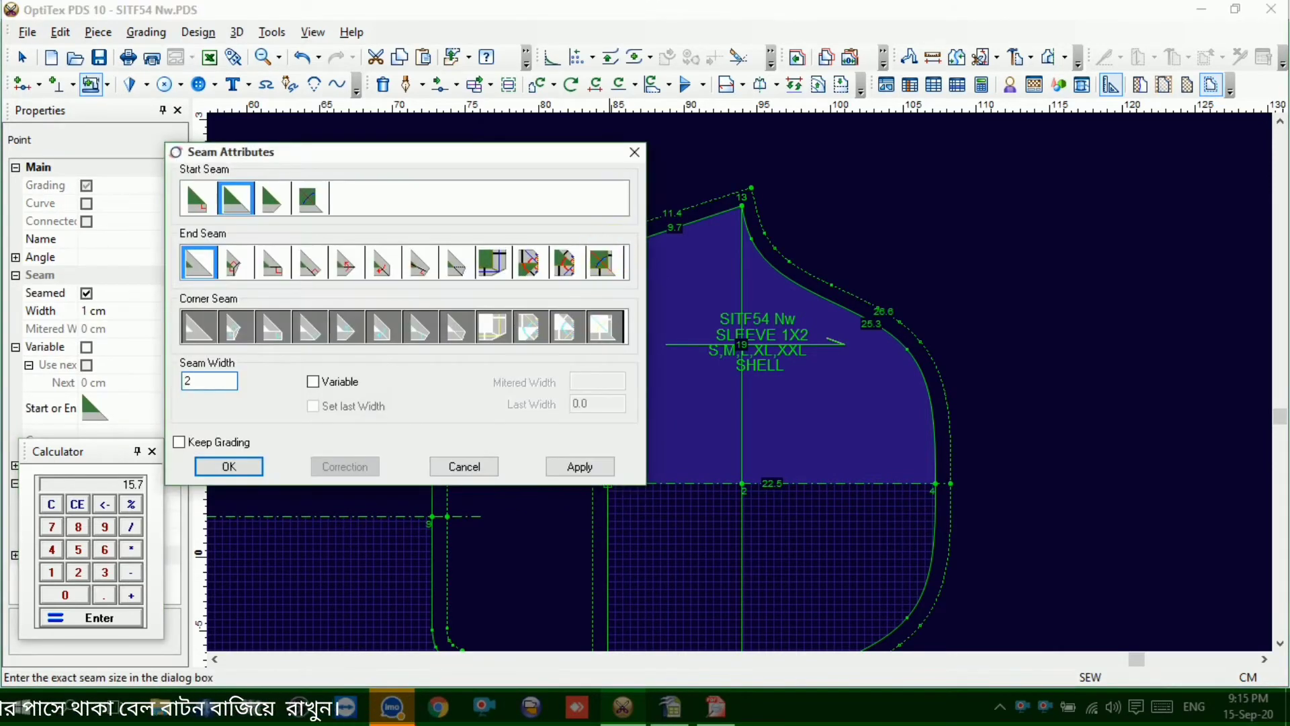
{"action": "key", "text": "Return"}
{"action": "right_click", "coordinate": [541, 177]}
{"action": "left_click", "coordinate": [579, 188]}
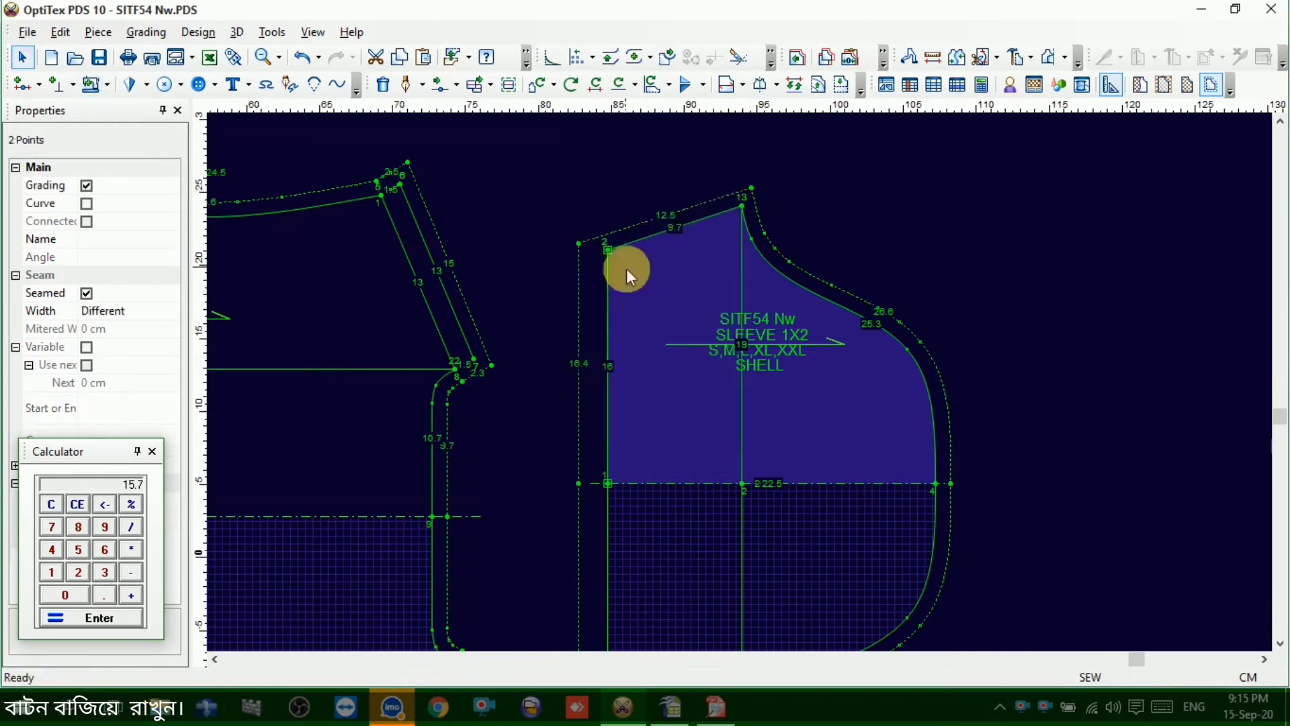
Mark the sleeve's hem corner with a horizontal guide line and set its seam corner to the type that mirrors the hem allowance outward
{"action": "left_click", "coordinate": [642, 288]}
{"action": "scroll", "coordinate": [642, 287], "scroll_direction": "up", "scroll_amount": 3}
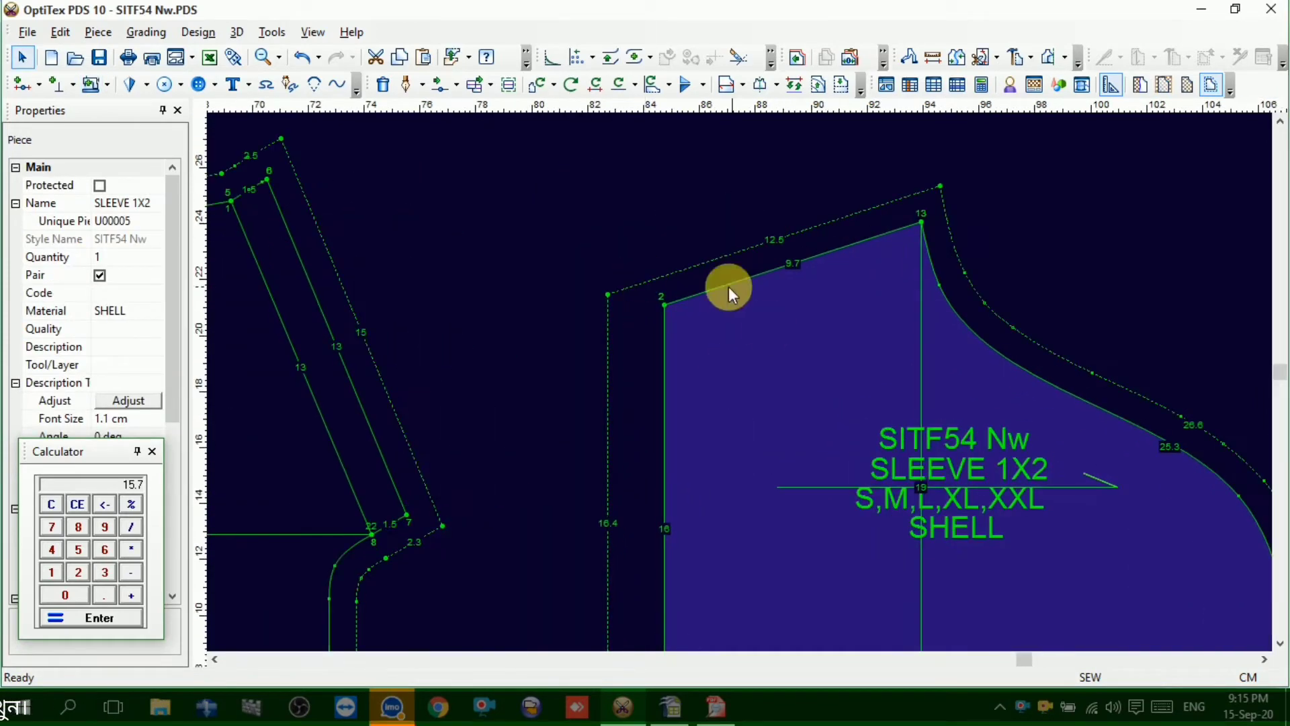
{"action": "left_click_drag", "start_coordinate": [702, 111], "coordinate": [662, 304]}
{"action": "left_click", "coordinate": [663, 304]}
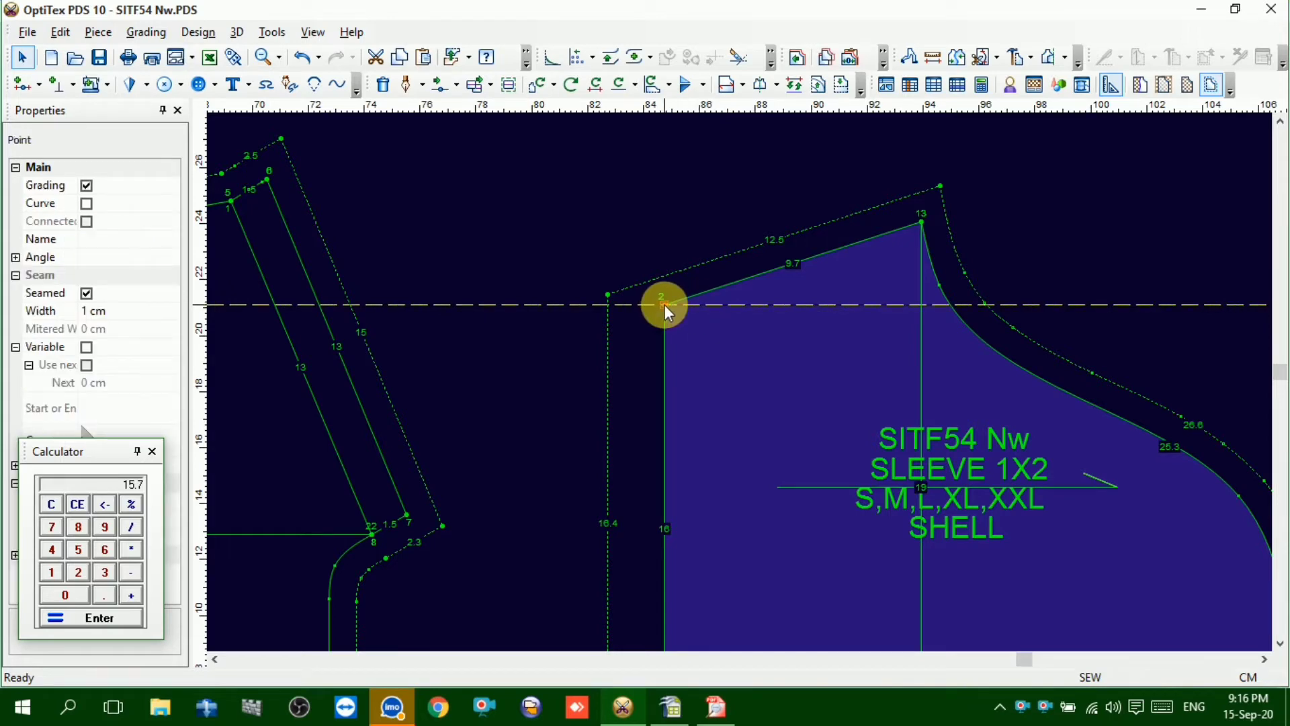
{"action": "left_click", "coordinate": [152, 451]}
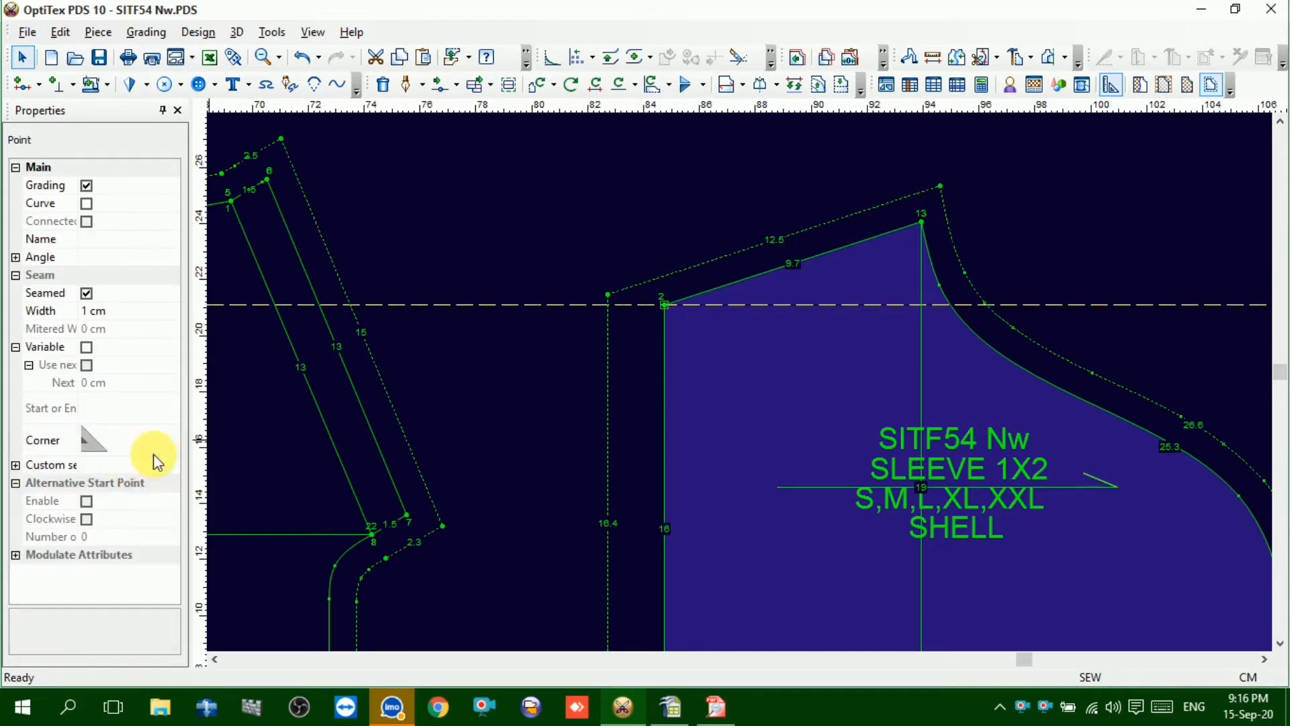
{"action": "left_click", "coordinate": [92, 446]}
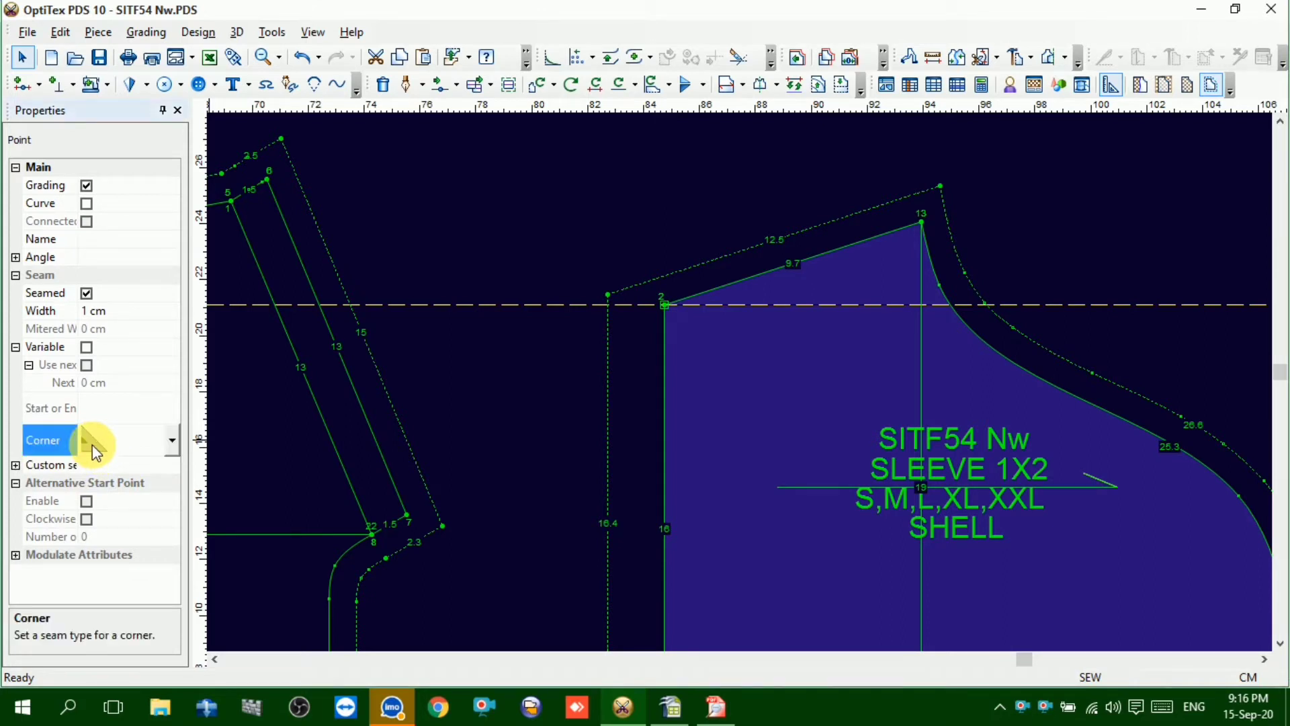
{"action": "left_click", "coordinate": [173, 441]}
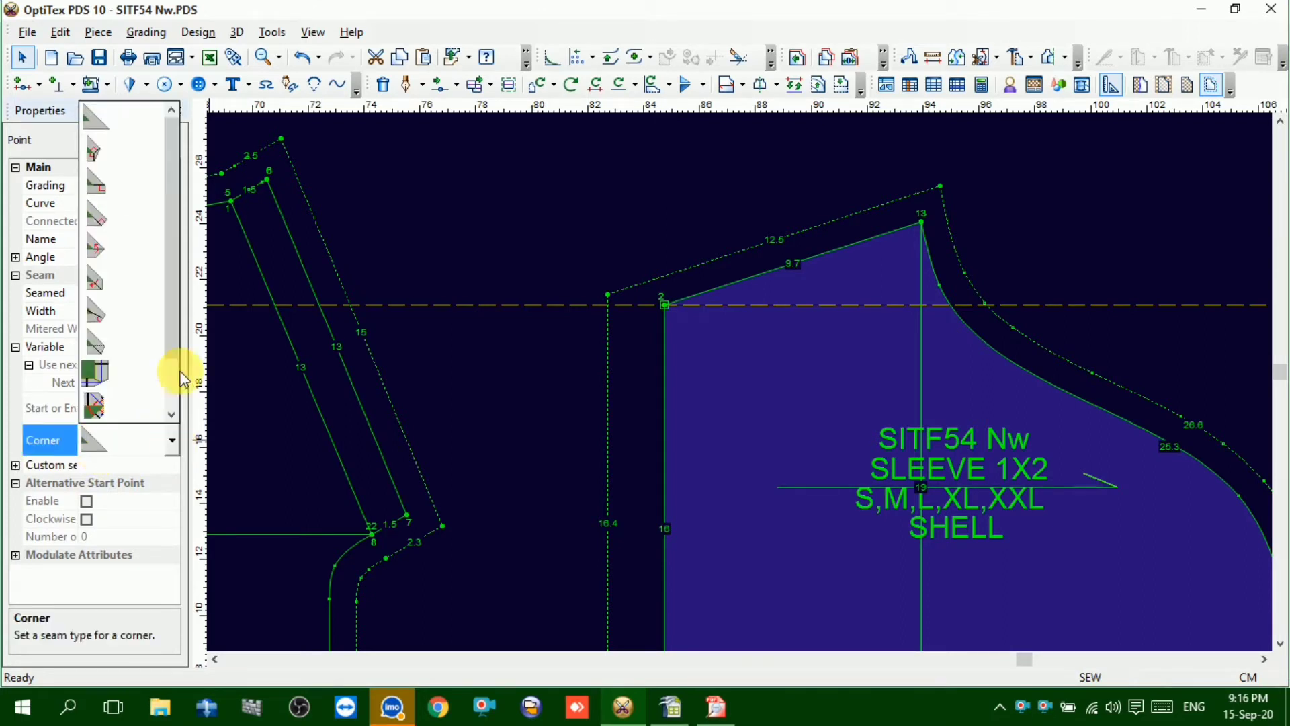
{"action": "left_click", "coordinate": [98, 288]}
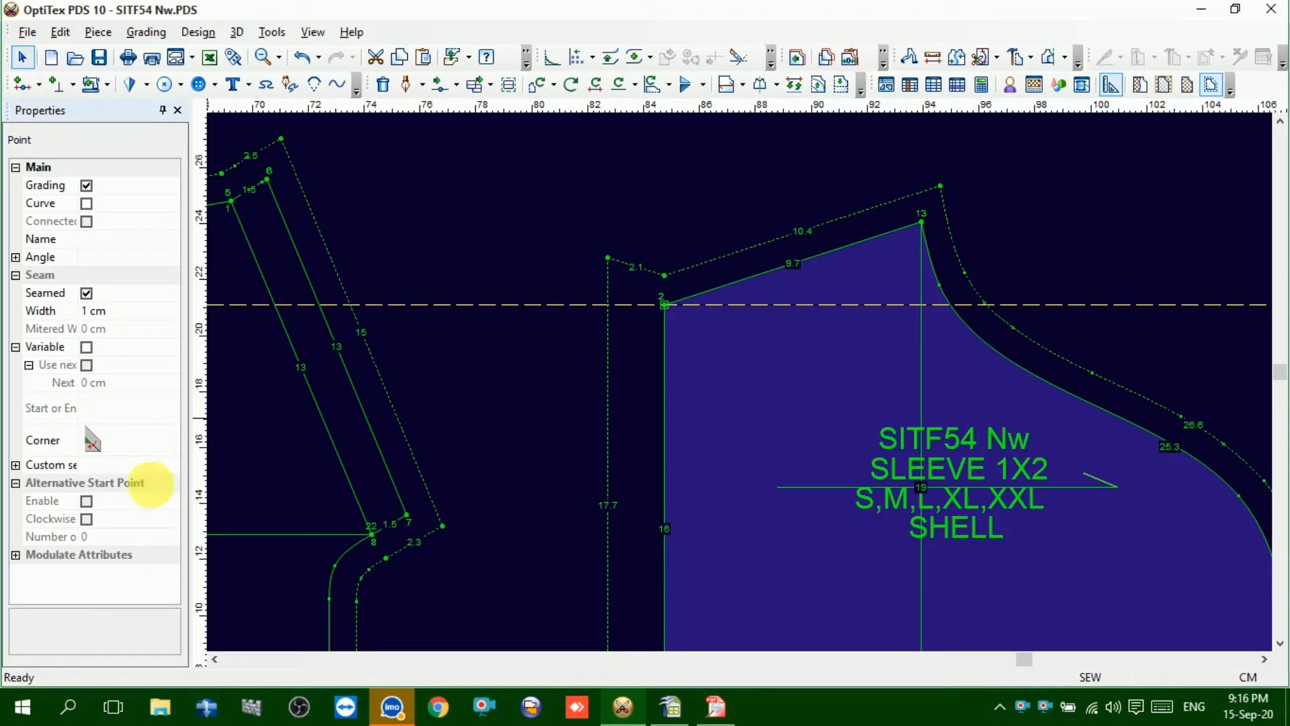
{"action": "left_click", "coordinate": [772, 357]}
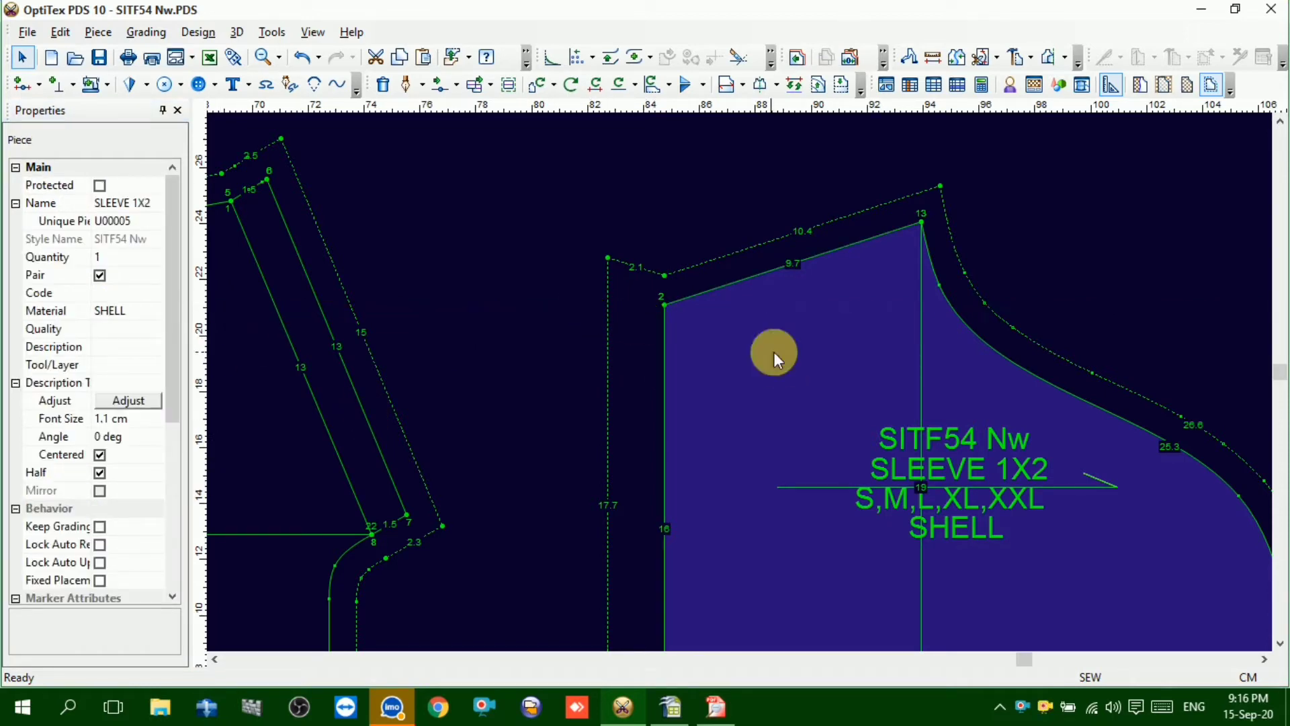
Rotate the pocket piece upright so that its pointed edge faces down
{"action": "scroll", "coordinate": [739, 397], "scroll_direction": "down", "scroll_amount": 5}
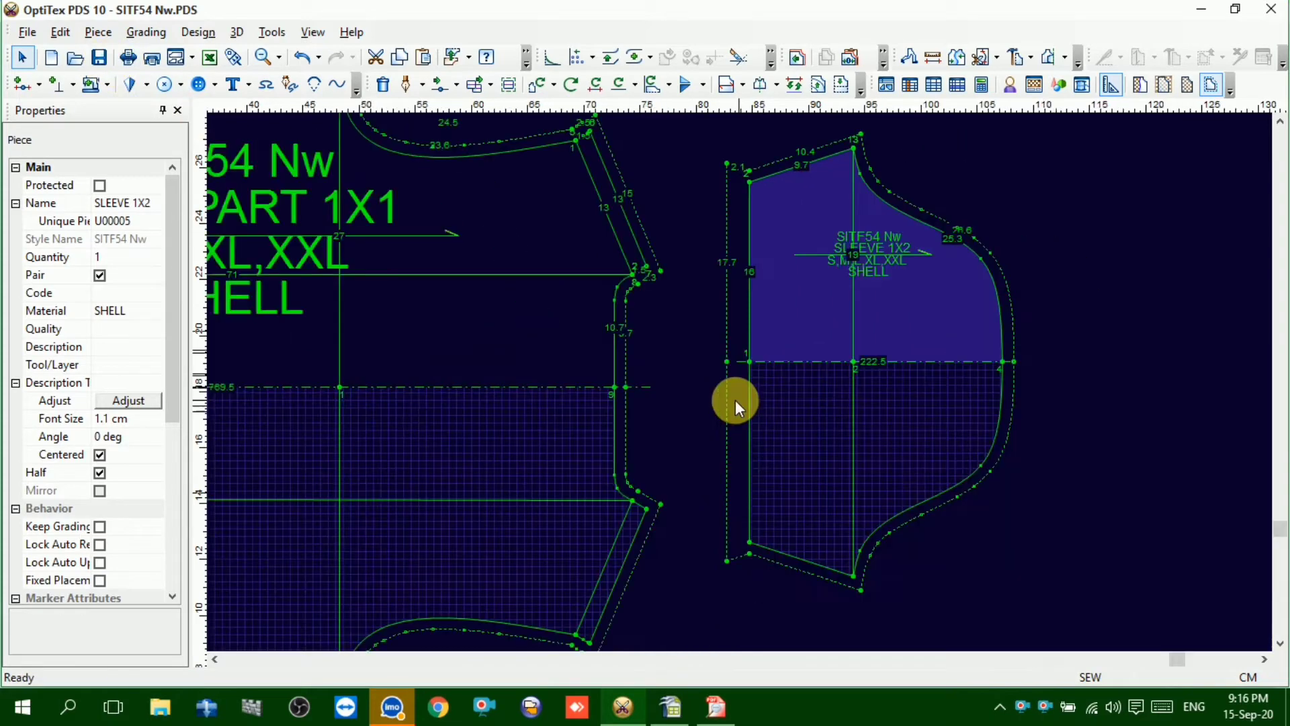
{"action": "scroll", "coordinate": [959, 396], "scroll_direction": "up", "scroll_amount": 6}
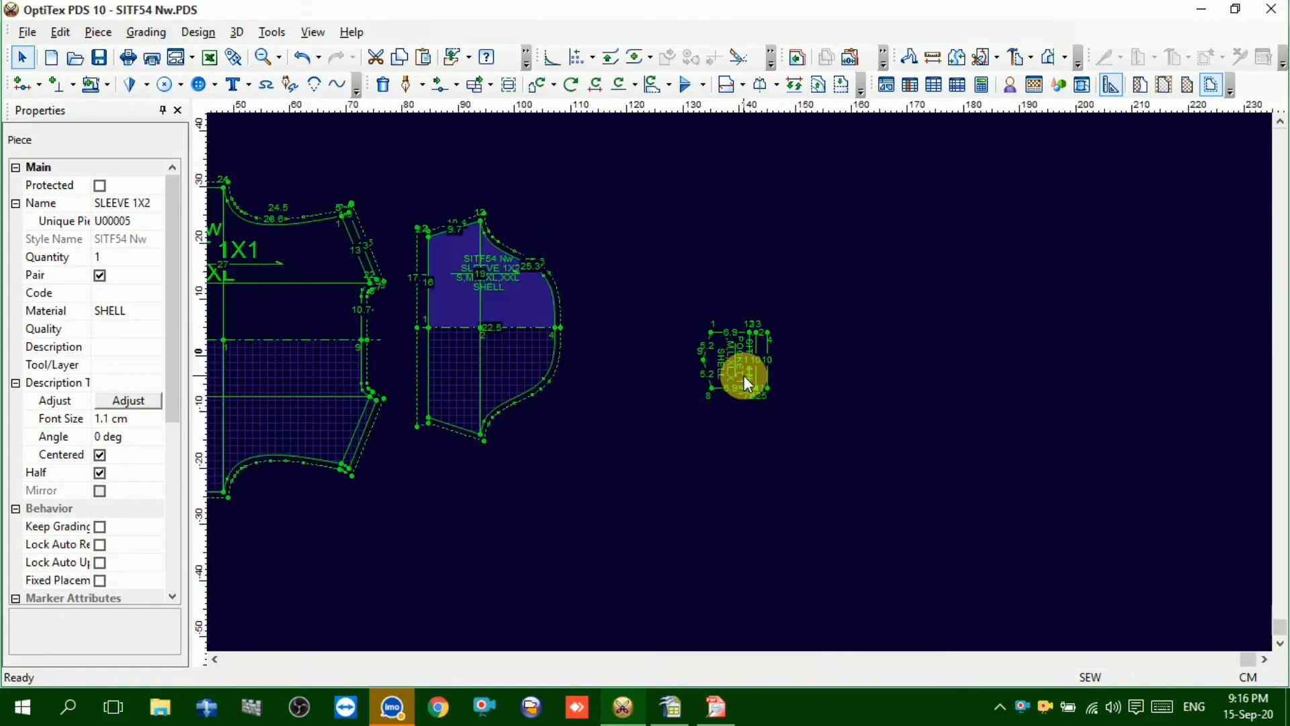
{"action": "left_click", "coordinate": [769, 220]}
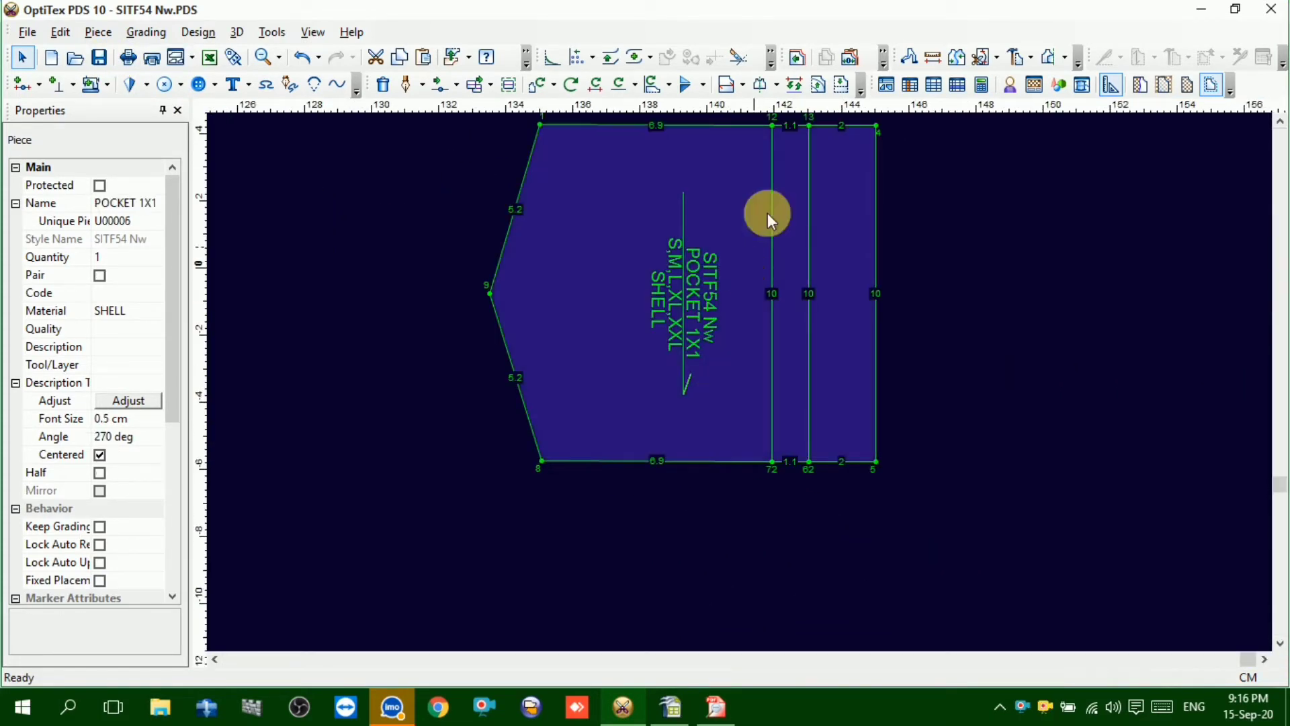
{"action": "left_click", "coordinate": [655, 86]}
{"action": "left_click", "coordinate": [655, 86]}
{"action": "left_click", "coordinate": [655, 86]}
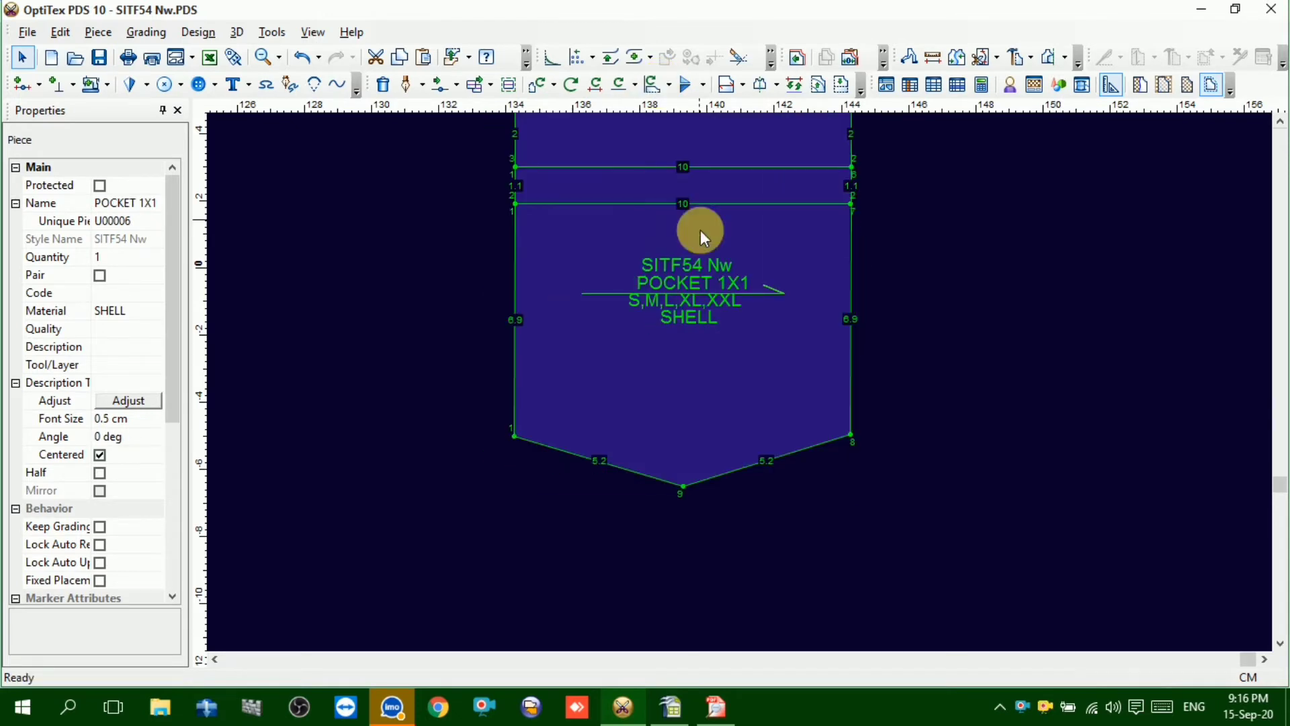
Add a 1.5 cm seam allowance around the entire contour of the pocket piece
{"action": "scroll", "coordinate": [739, 382], "scroll_direction": "down", "scroll_amount": 3}
{"action": "scroll", "coordinate": [739, 381], "scroll_direction": "up", "scroll_amount": 2}
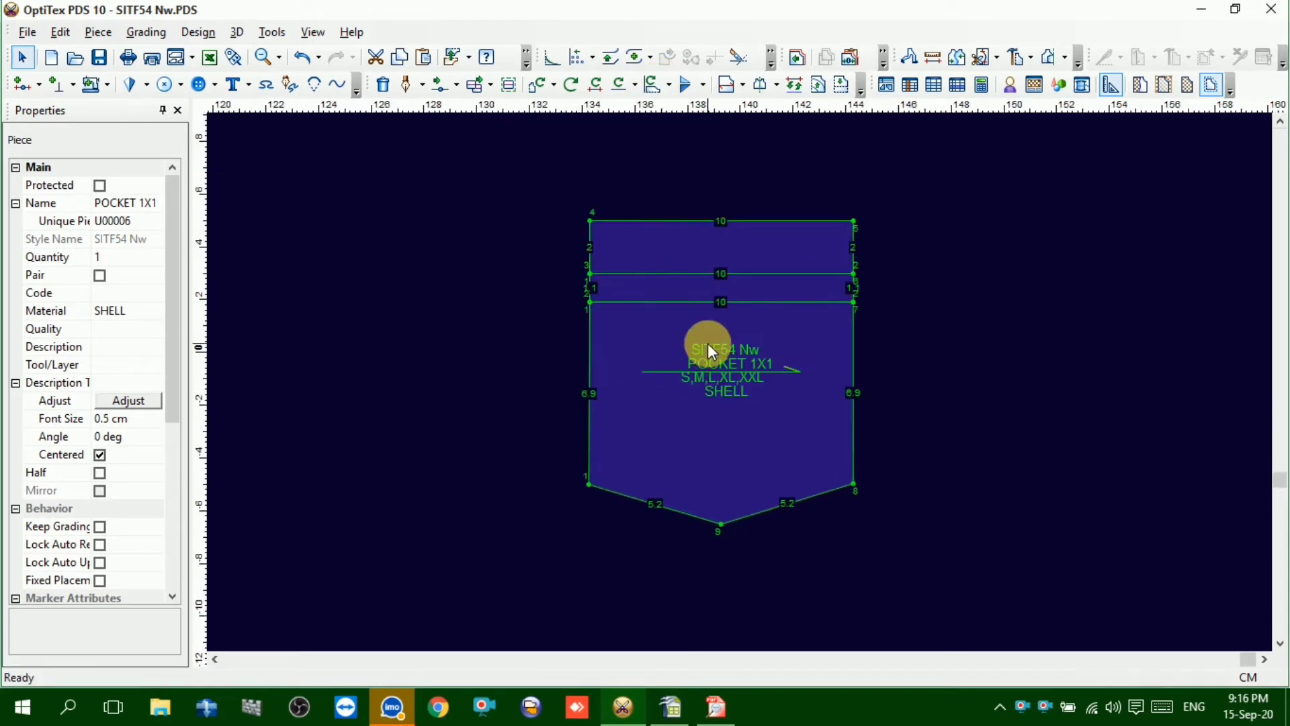
{"action": "key", "text": "s"}
{"action": "left_click", "coordinate": [591, 221]}
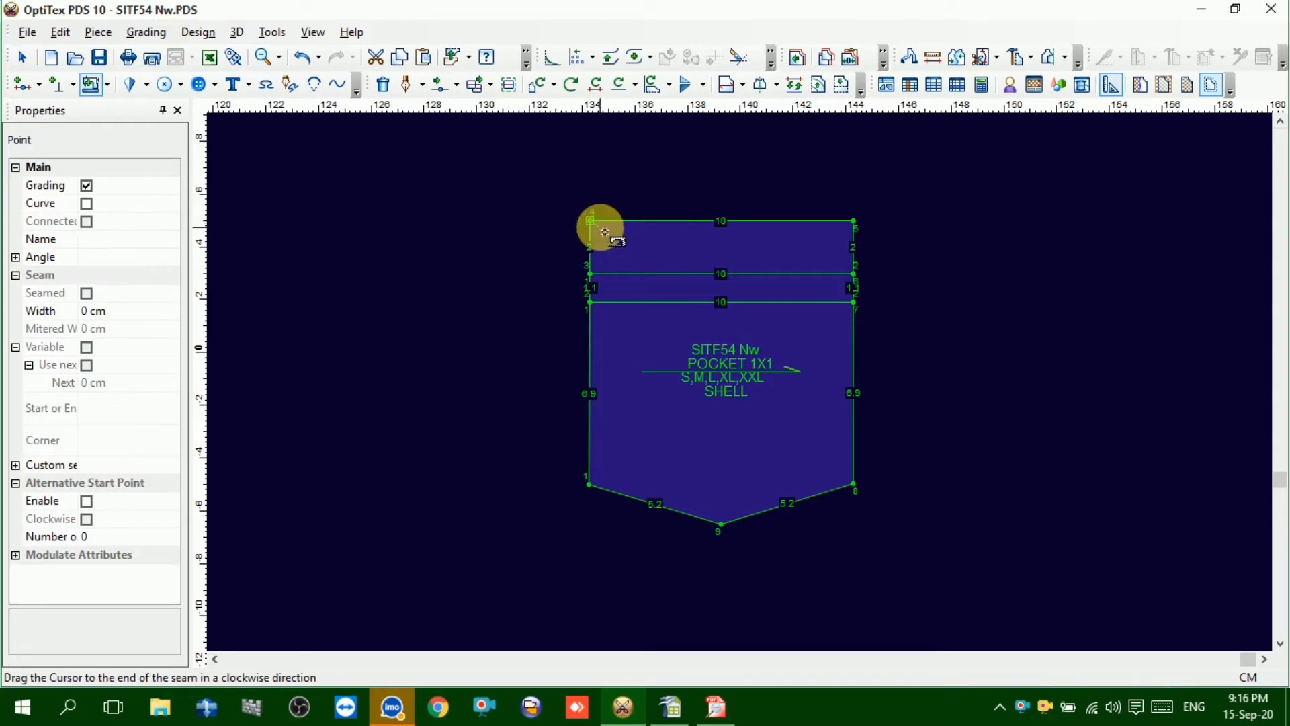
{"action": "left_click", "coordinate": [593, 227]}
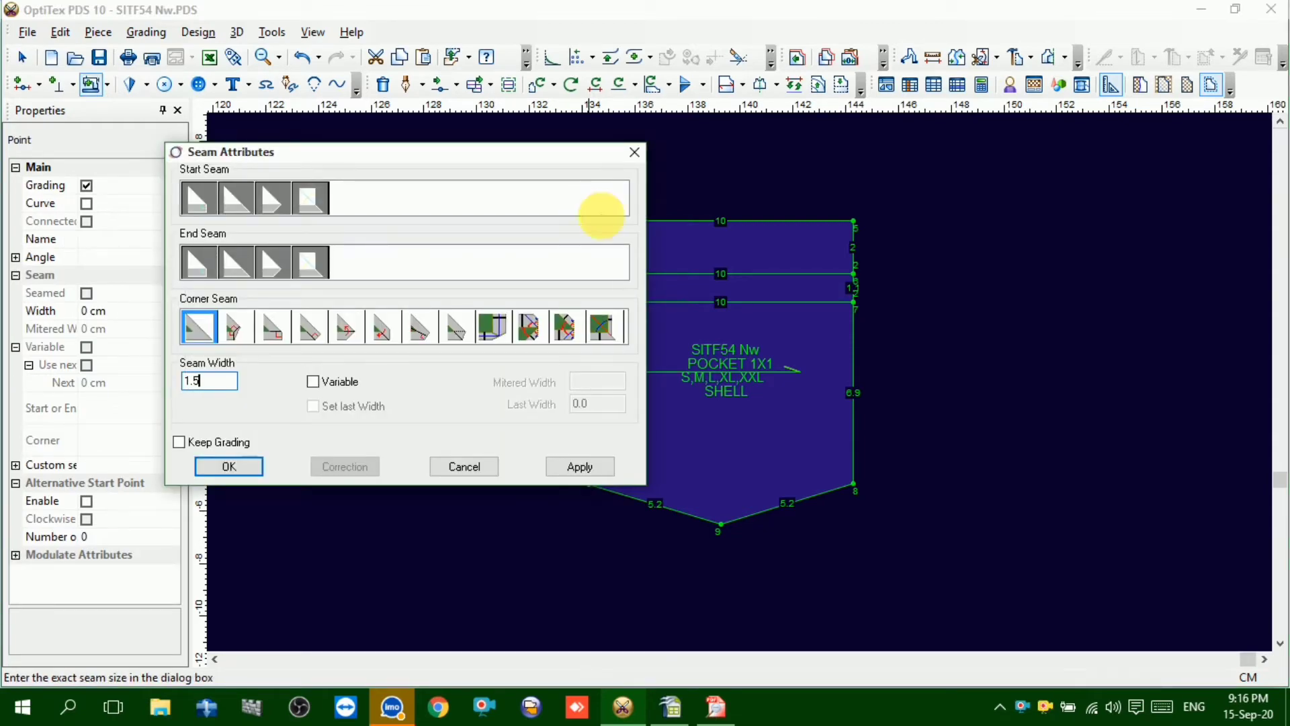
{"action": "key", "text": "Return"}
Set a 3 cm seam allowance on the pocket's straight top edge and leave the seam command
{"action": "left_click_drag", "start_coordinate": [591, 222], "coordinate": [854, 231]}
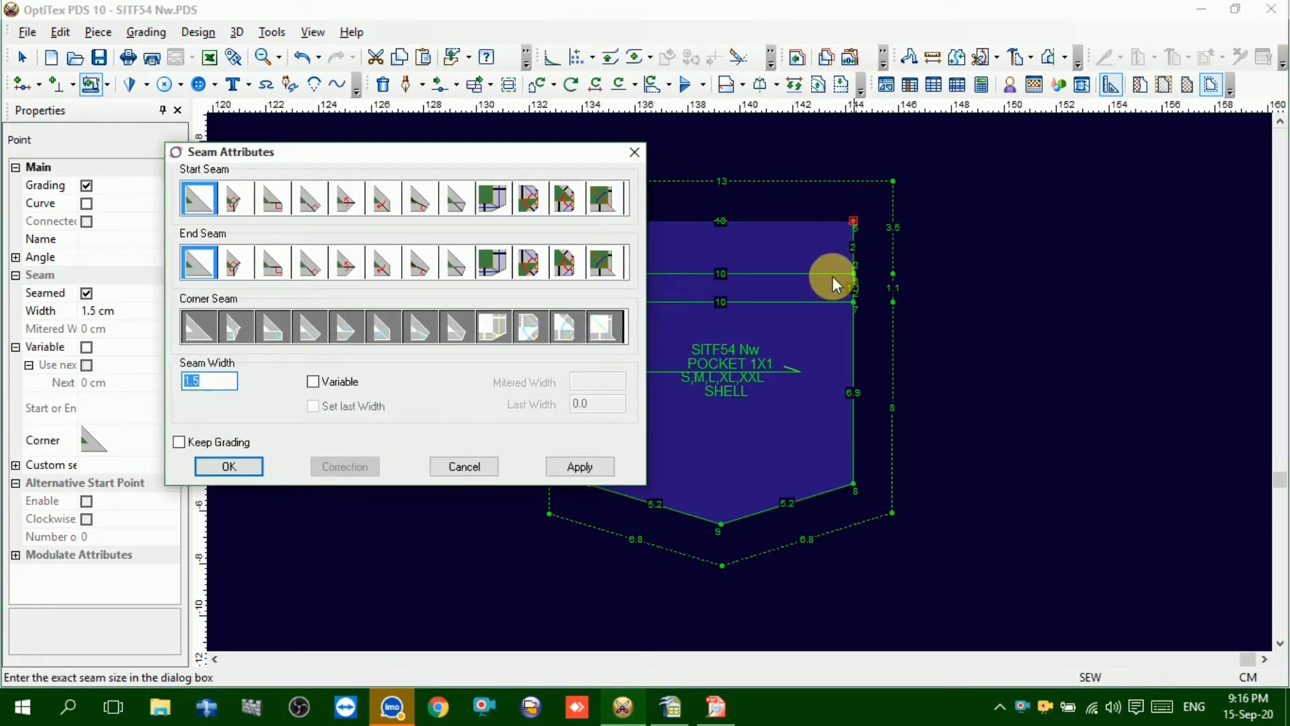
{"action": "key", "text": "Return"}
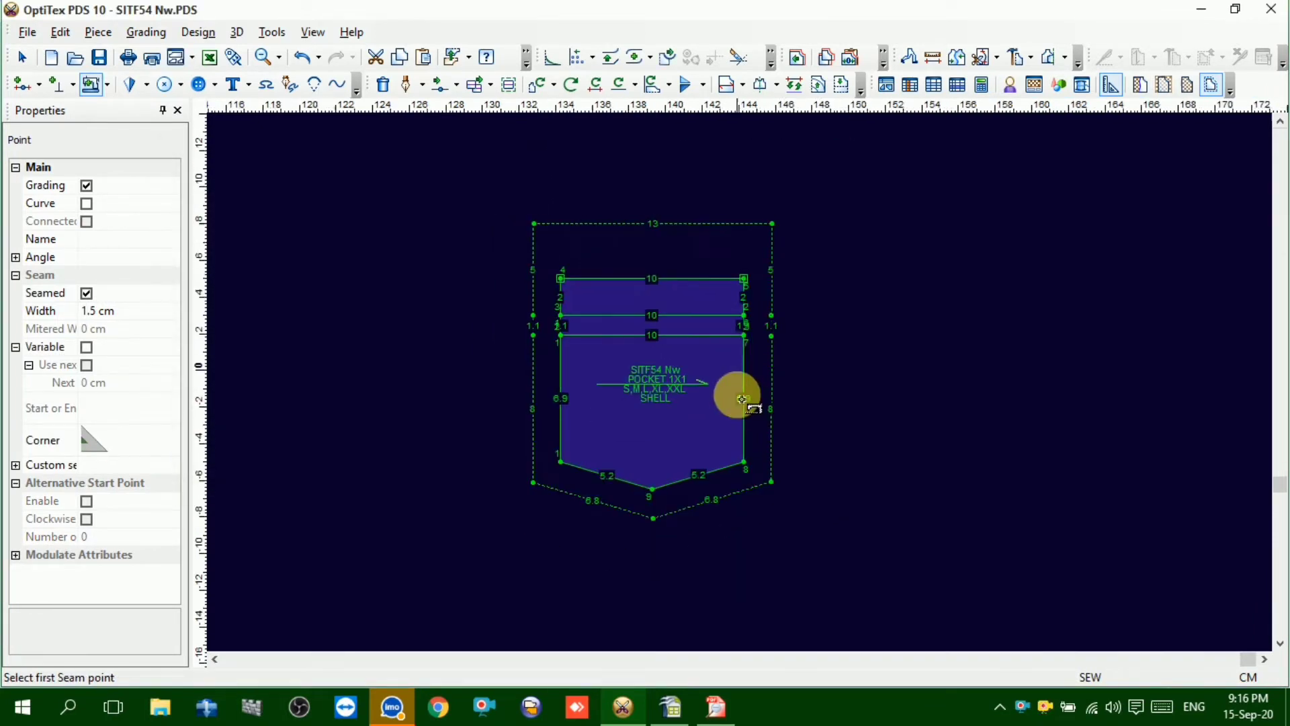
{"action": "right_click", "coordinate": [882, 263]}
{"action": "left_click", "coordinate": [936, 280]}
{"action": "left_click", "coordinate": [629, 420]}
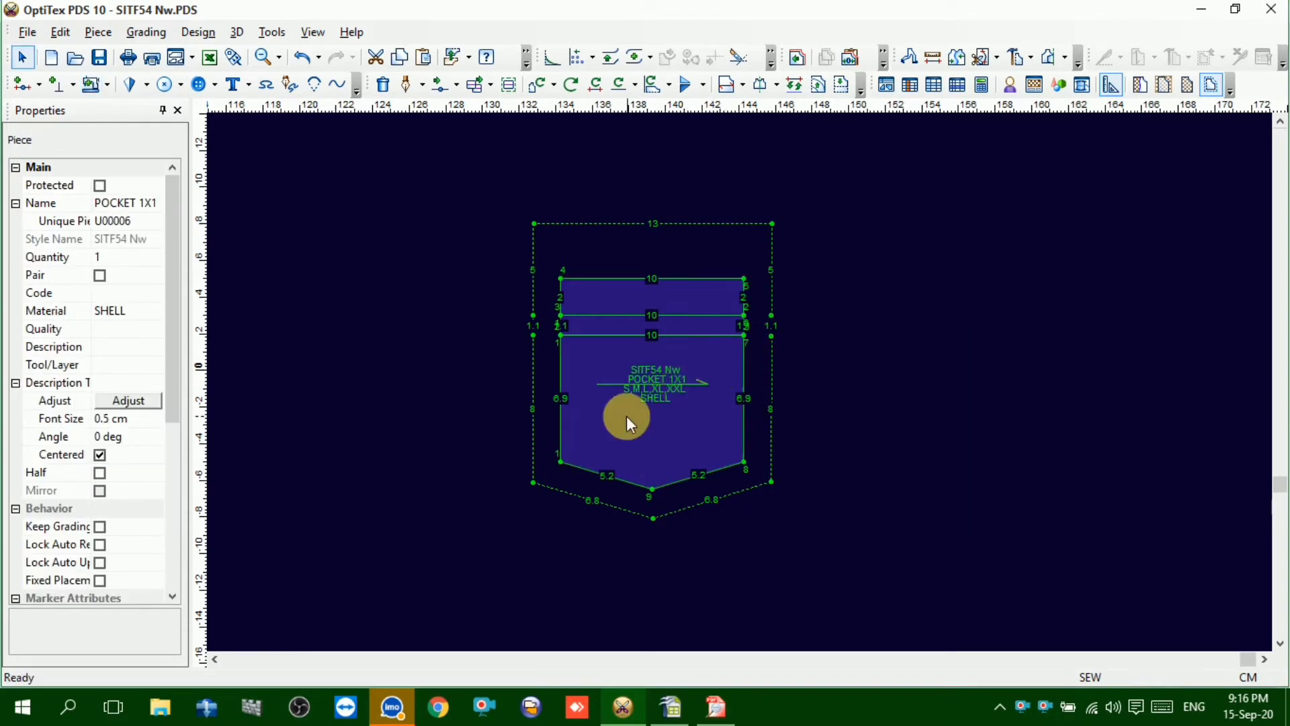
{"action": "scroll", "coordinate": [626, 417], "scroll_direction": "down", "scroll_amount": 5}
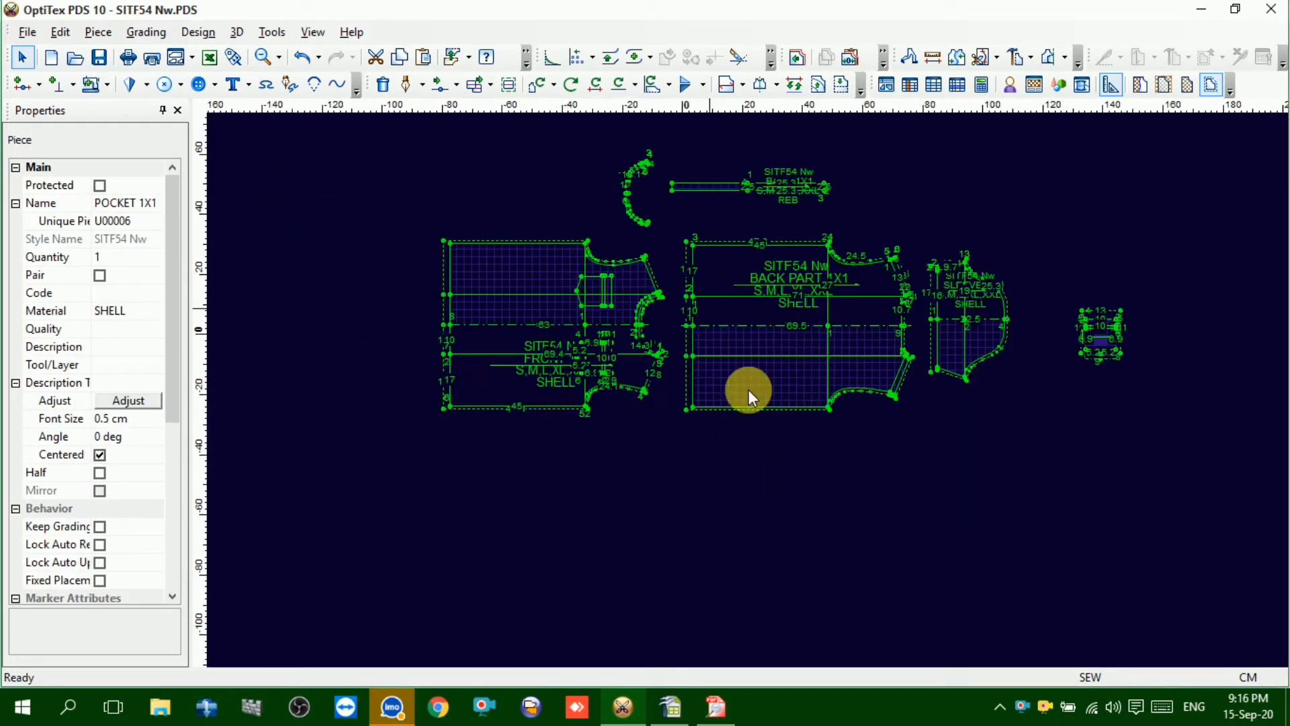
{"action": "scroll", "coordinate": [748, 389], "scroll_direction": "up", "scroll_amount": 2}
{"action": "left_click", "coordinate": [591, 464]}
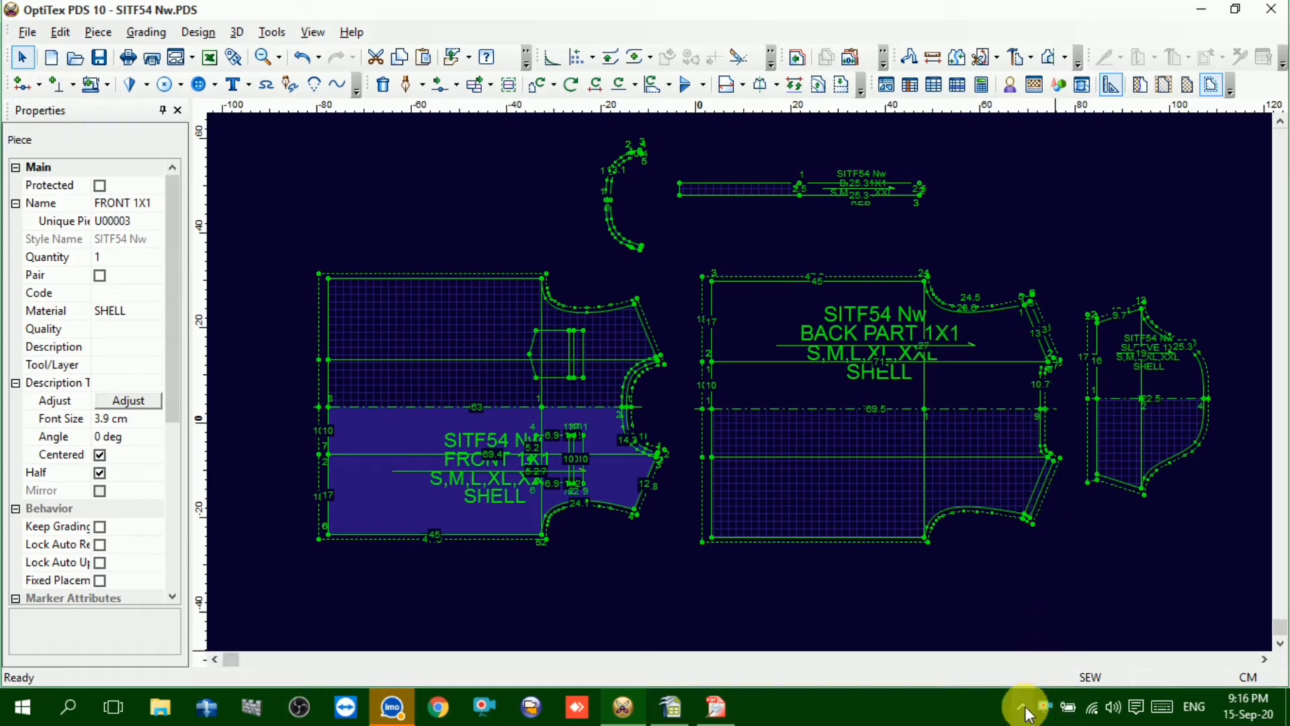
{"action": "left_click", "coordinate": [1022, 708]}
{"action": "left_click", "coordinate": [1025, 706]}
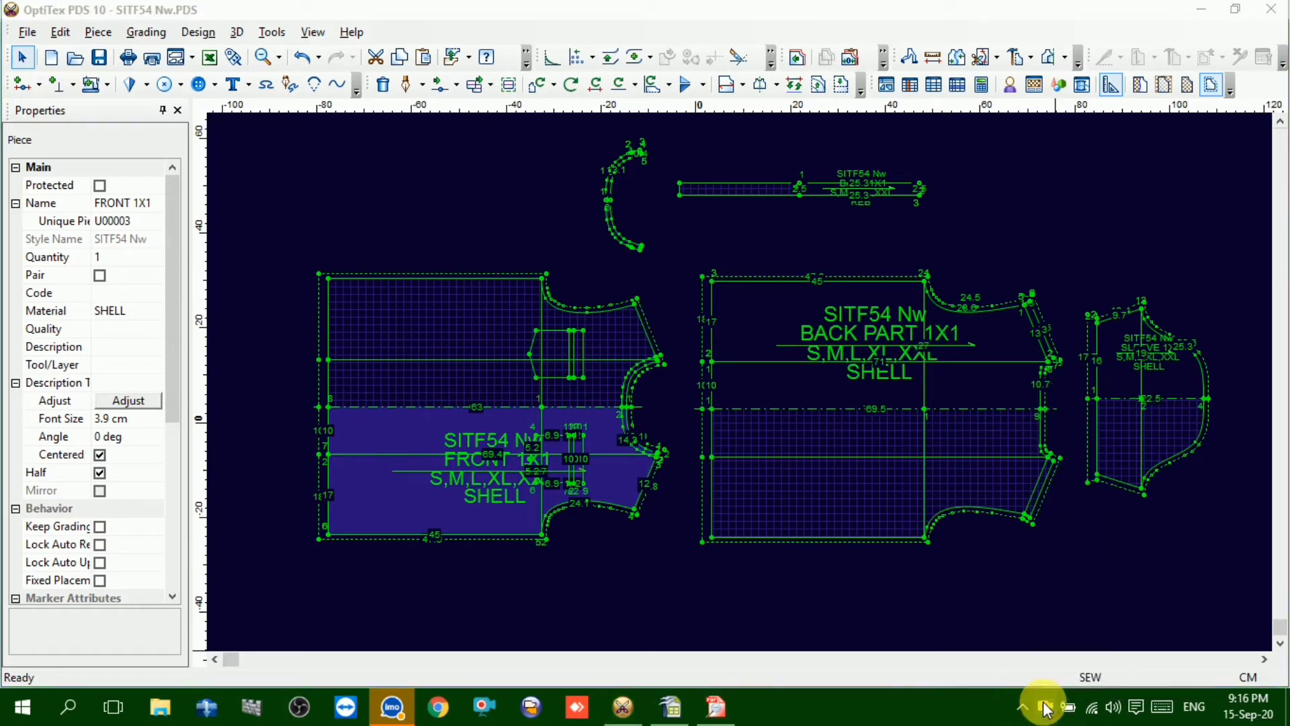
{"action": "left_click", "coordinate": [1046, 707]}
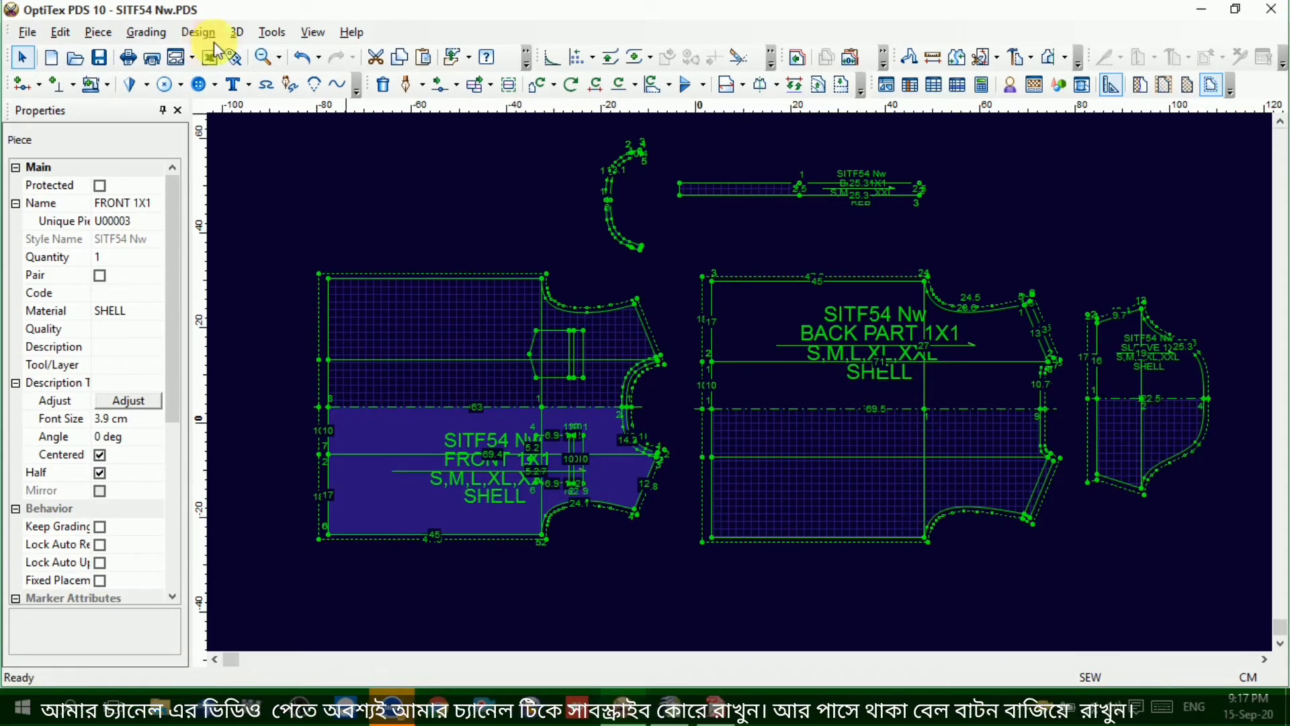
Toggle the seam display off, on and off again, leaving the seam allowances hidden on the pattern pieces
{"action": "left_click", "coordinate": [313, 34]}
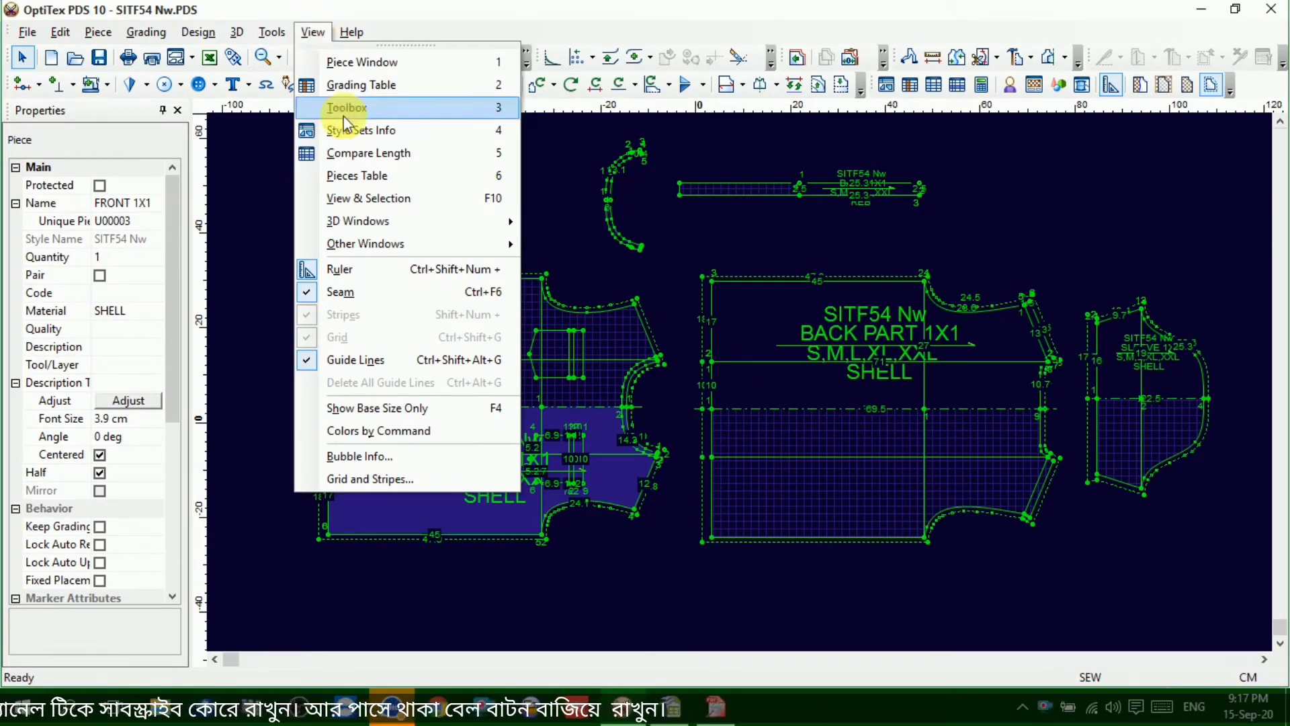
{"action": "left_click", "coordinate": [341, 293]}
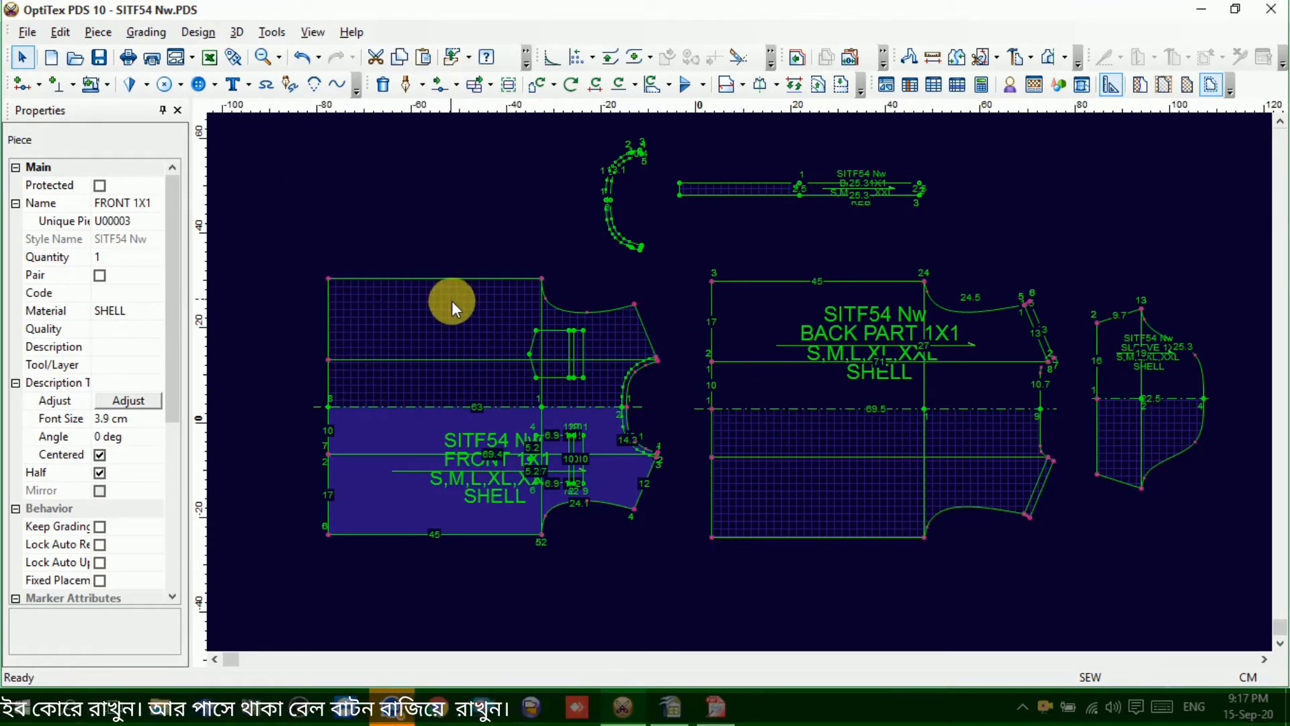
{"action": "left_click", "coordinate": [312, 33]}
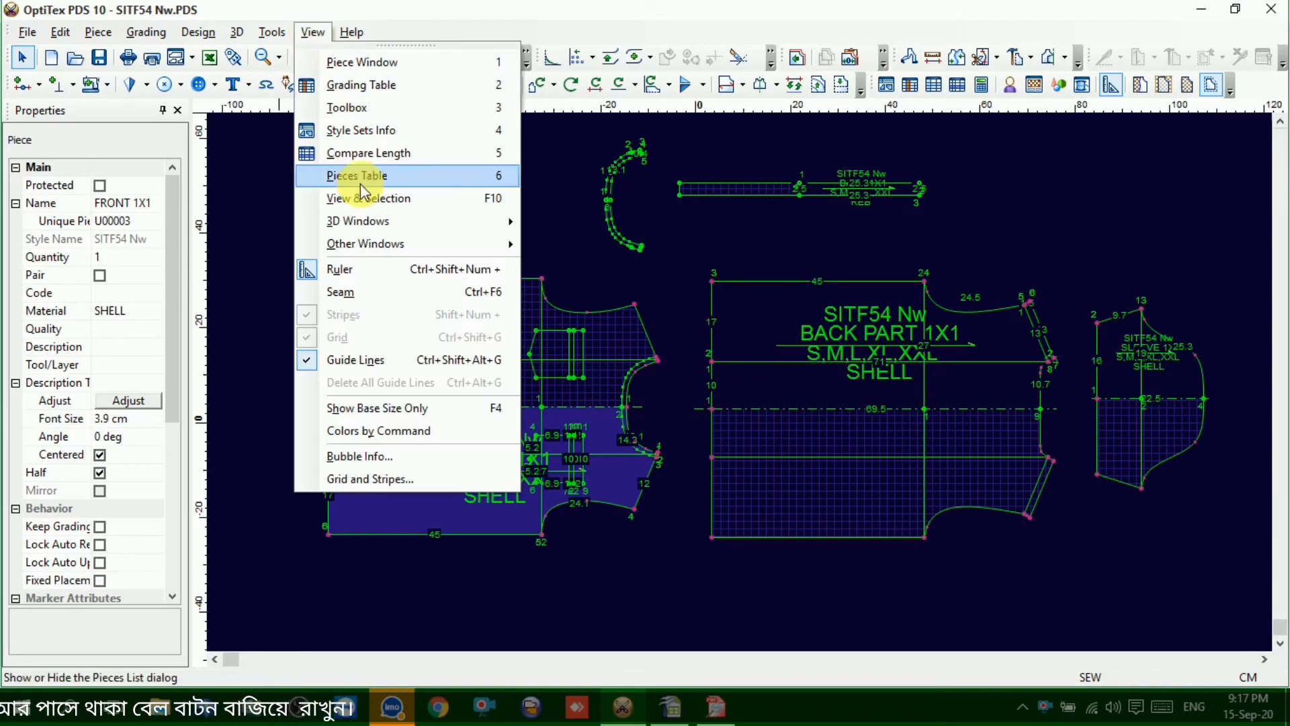
{"action": "left_click", "coordinate": [352, 296]}
{"action": "left_click", "coordinate": [307, 33]}
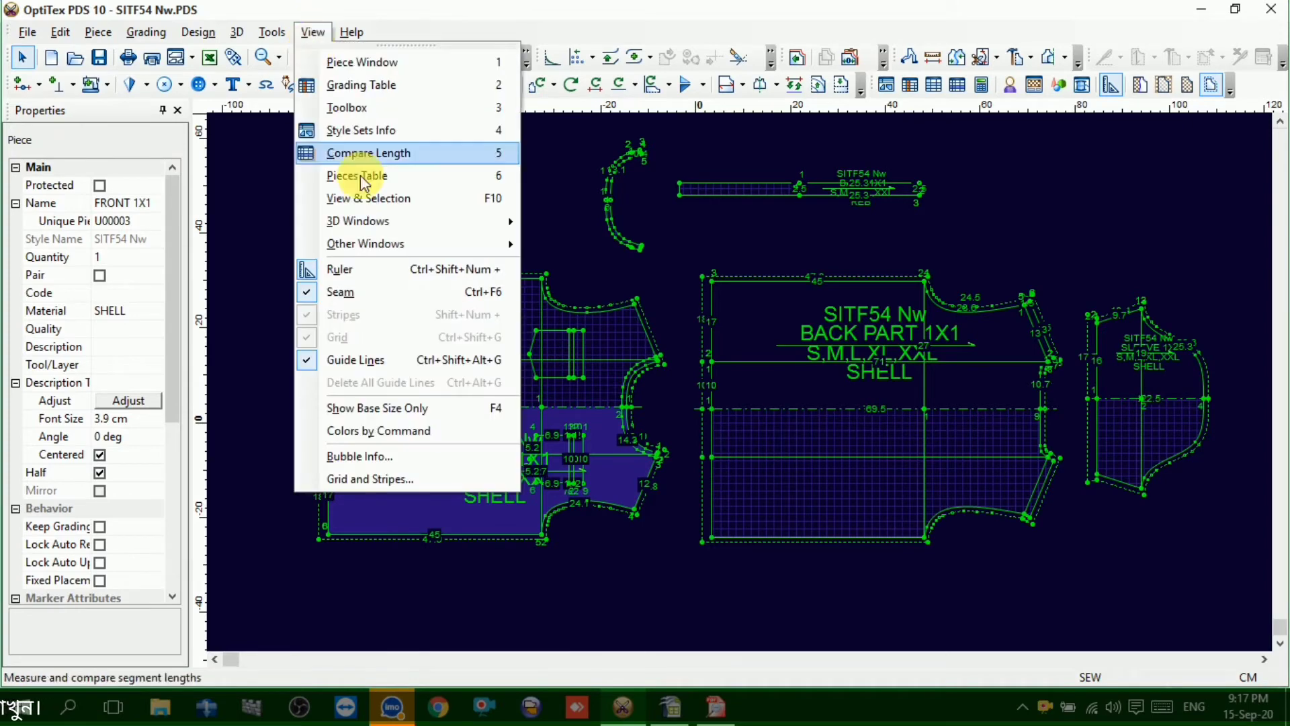
{"action": "left_click", "coordinate": [346, 291]}
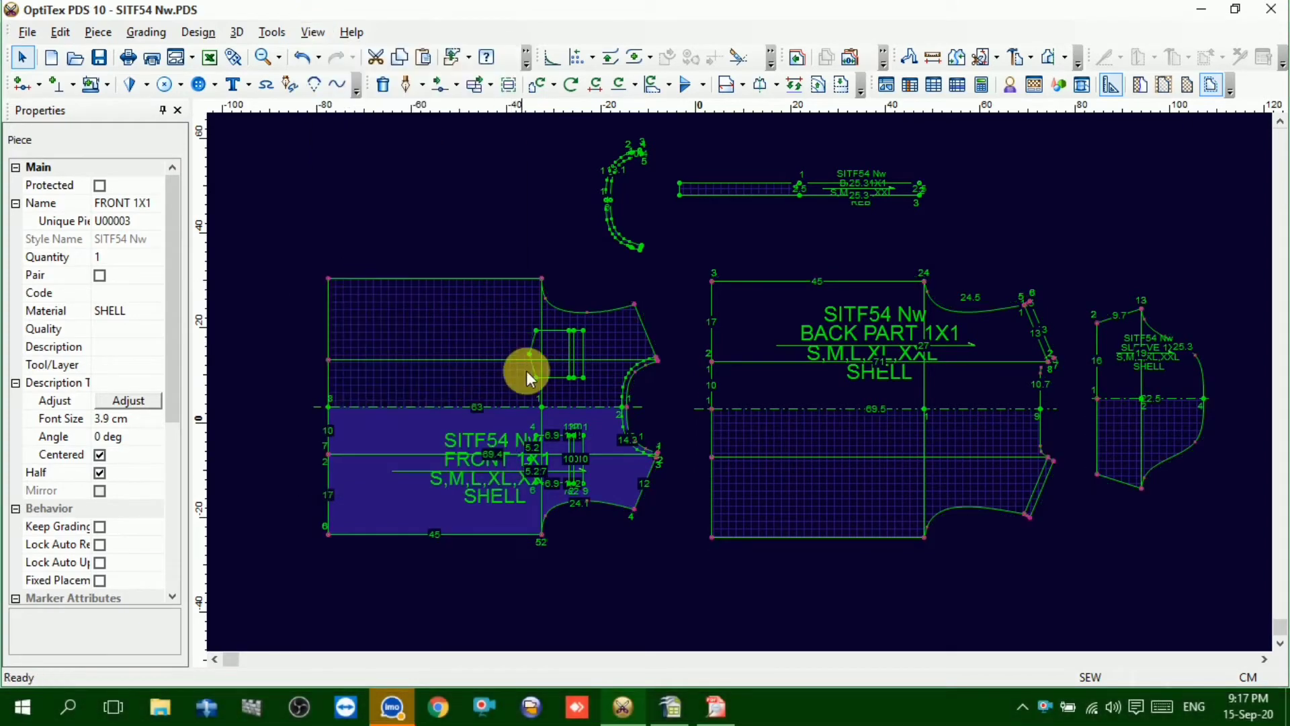
Bring all pattern pieces into view and open the Grading Table for the front piece
{"action": "scroll", "coordinate": [619, 487], "scroll_direction": "down", "scroll_amount": 1}
{"action": "scroll", "coordinate": [741, 385], "scroll_direction": "down", "scroll_amount": 1}
{"action": "scroll", "coordinate": [903, 334], "scroll_direction": "up", "scroll_amount": 1}
{"action": "scroll", "coordinate": [747, 385], "scroll_direction": "down", "scroll_amount": 1}
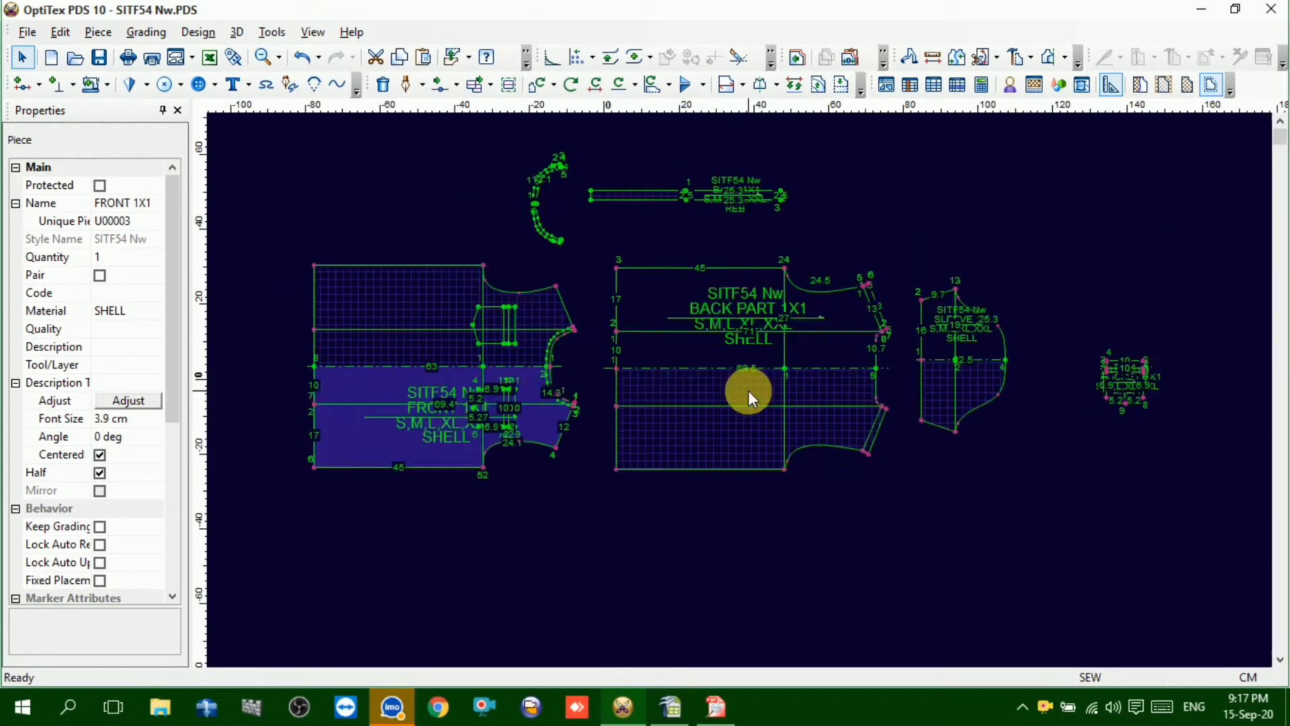
{"action": "scroll", "coordinate": [748, 389], "scroll_direction": "down", "scroll_amount": 1}
{"action": "key", "text": "F4"}
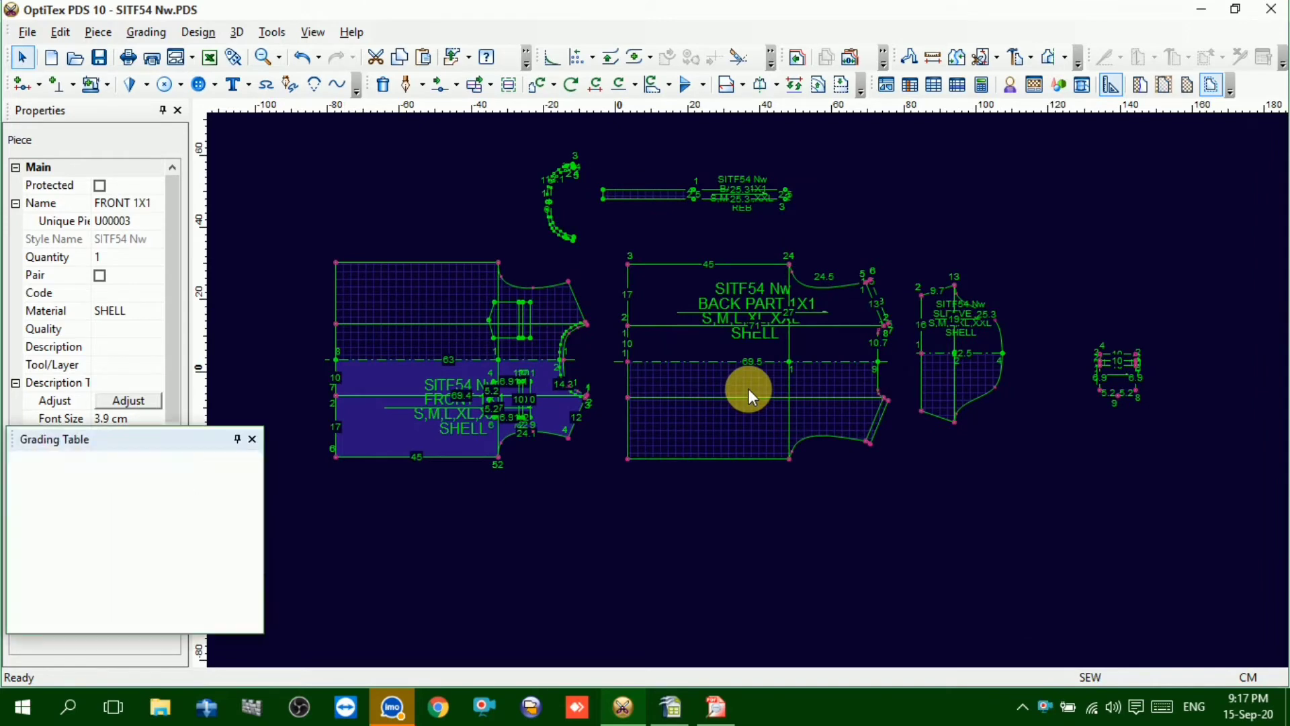
{"action": "left_click", "coordinate": [254, 439]}
{"action": "left_click", "coordinate": [301, 32]}
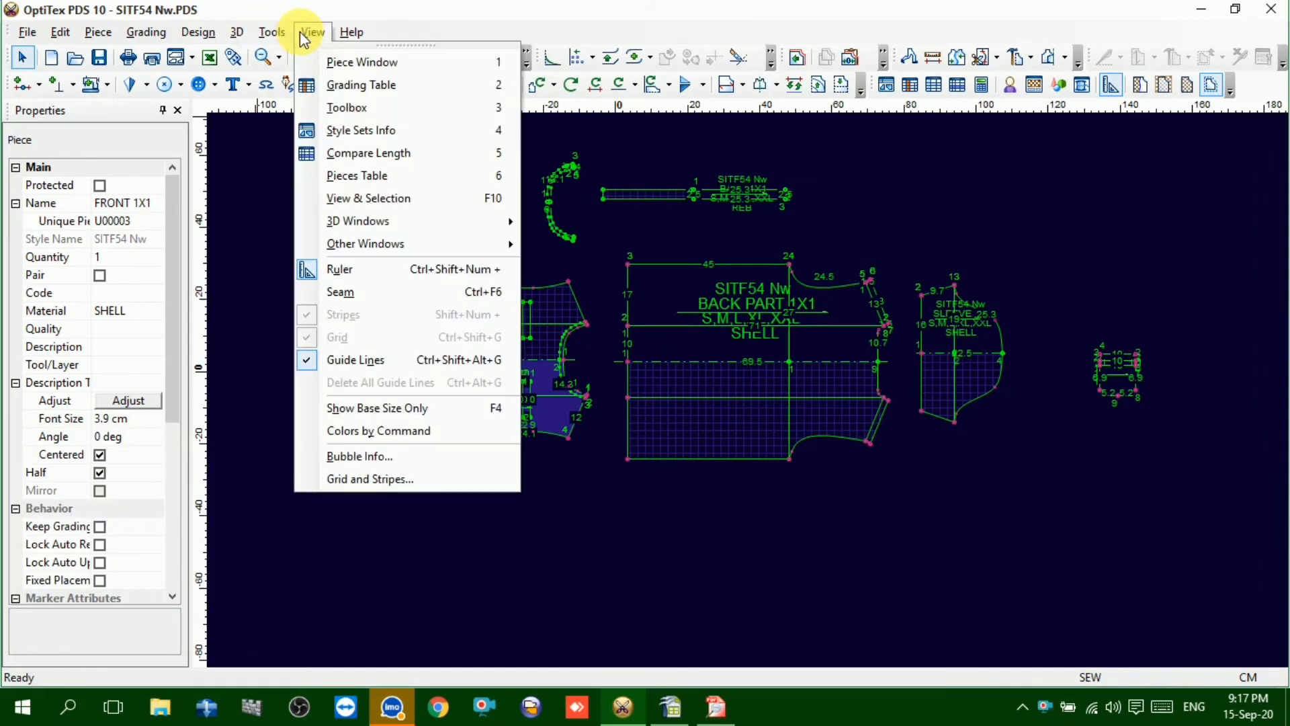
{"action": "left_click", "coordinate": [433, 86]}
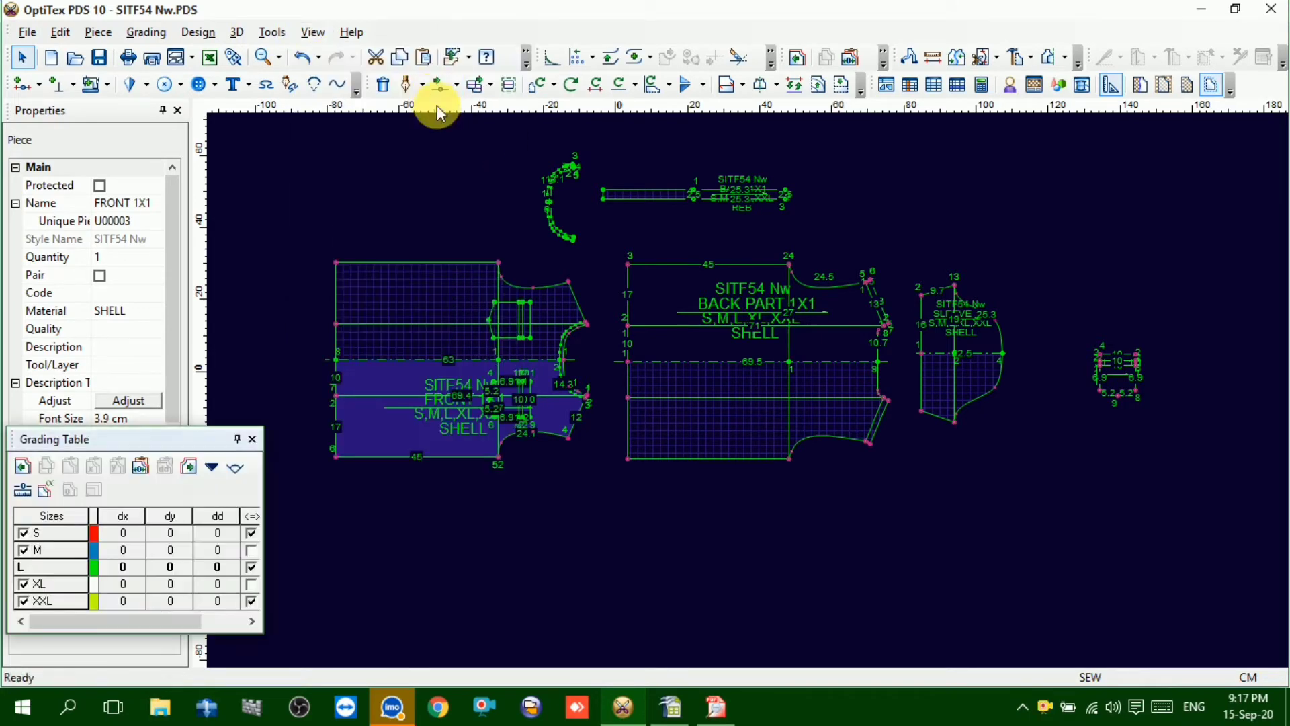
Switch to the OpenOffice Calc polo spec, check the Total Length (HPS) row across sizes, and return to the OptiTex pattern
{"action": "scroll", "coordinate": [489, 378], "scroll_direction": "up", "scroll_amount": 4}
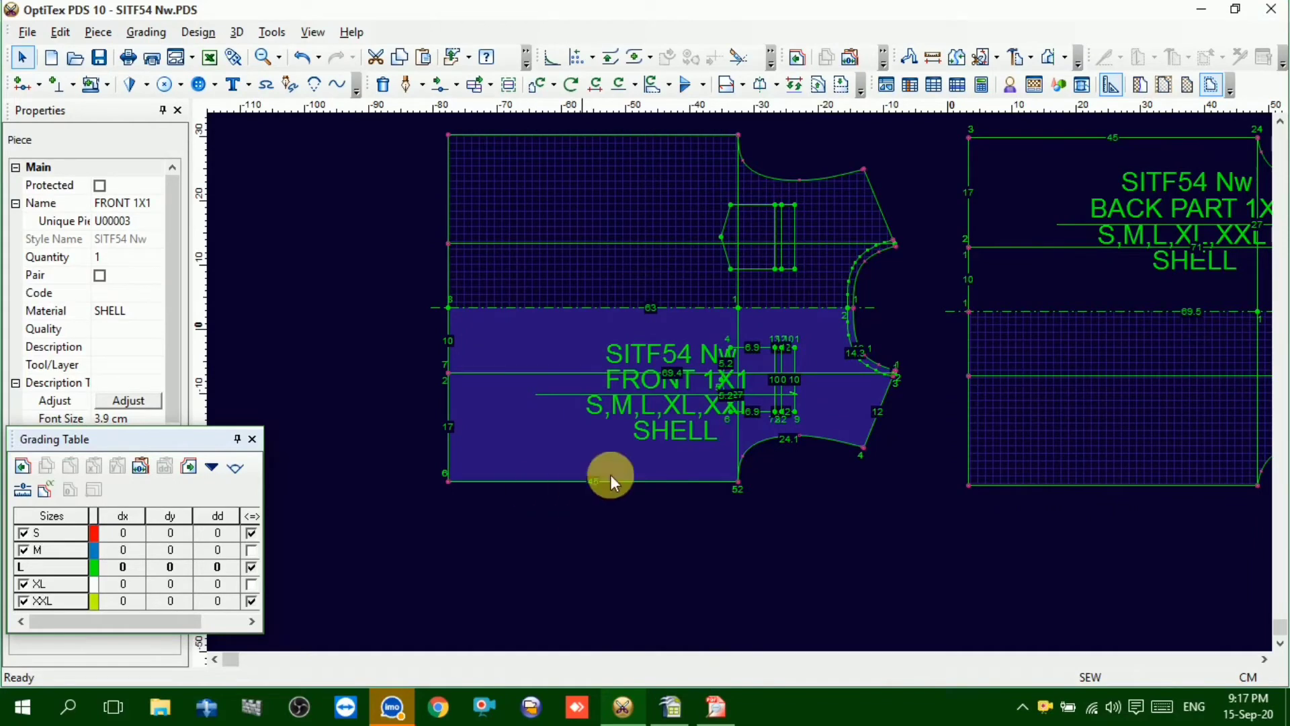
{"action": "left_click", "coordinate": [669, 704]}
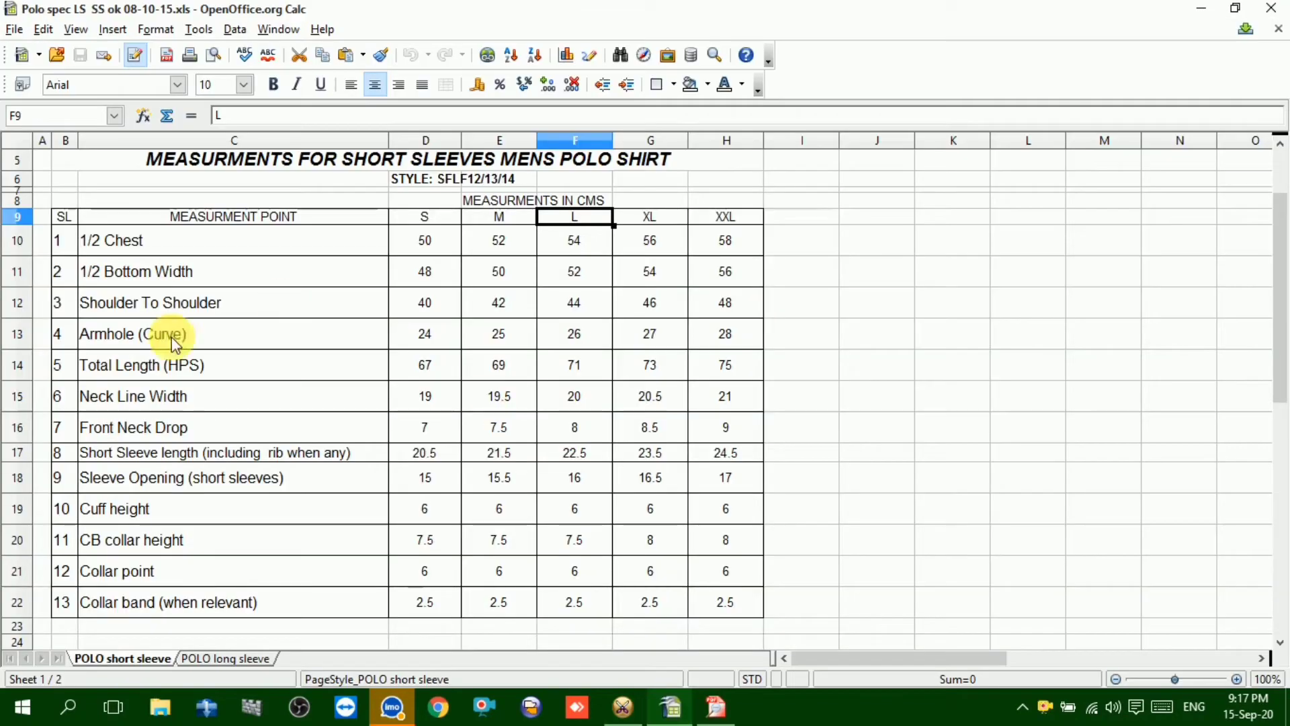
{"action": "left_click", "coordinate": [114, 368]}
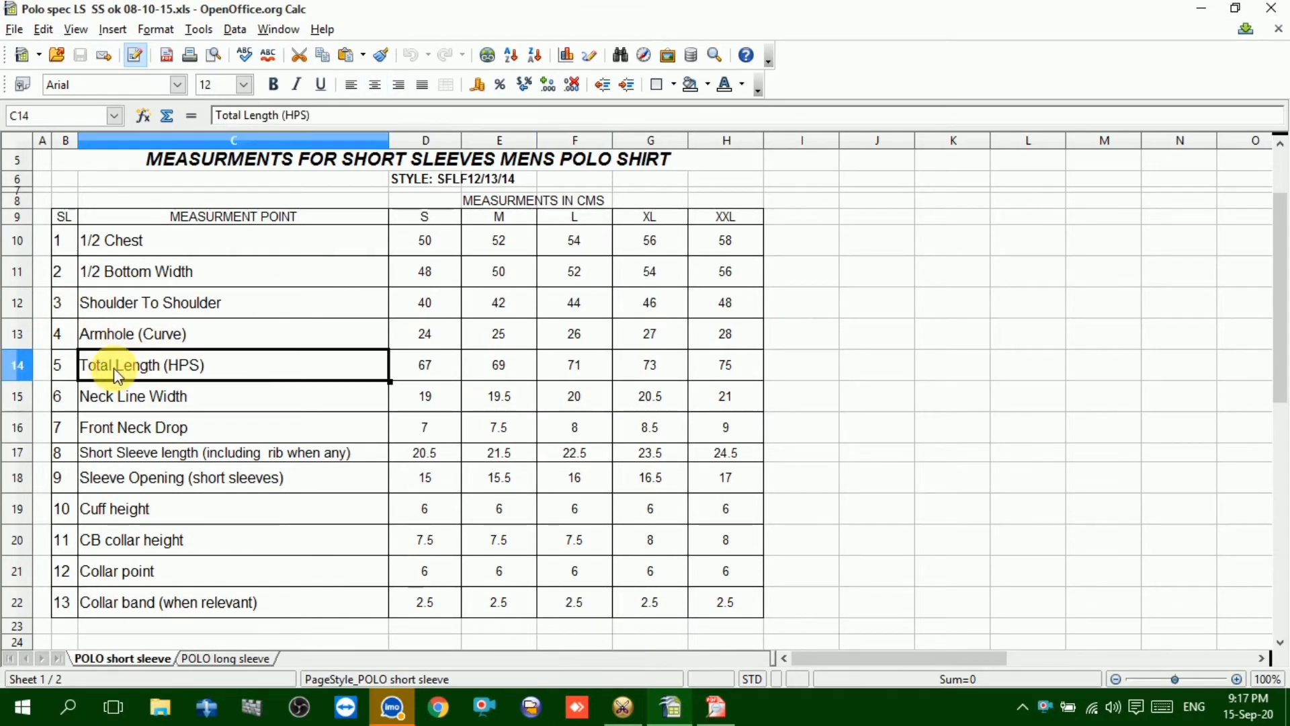
{"action": "left_click", "coordinate": [431, 375]}
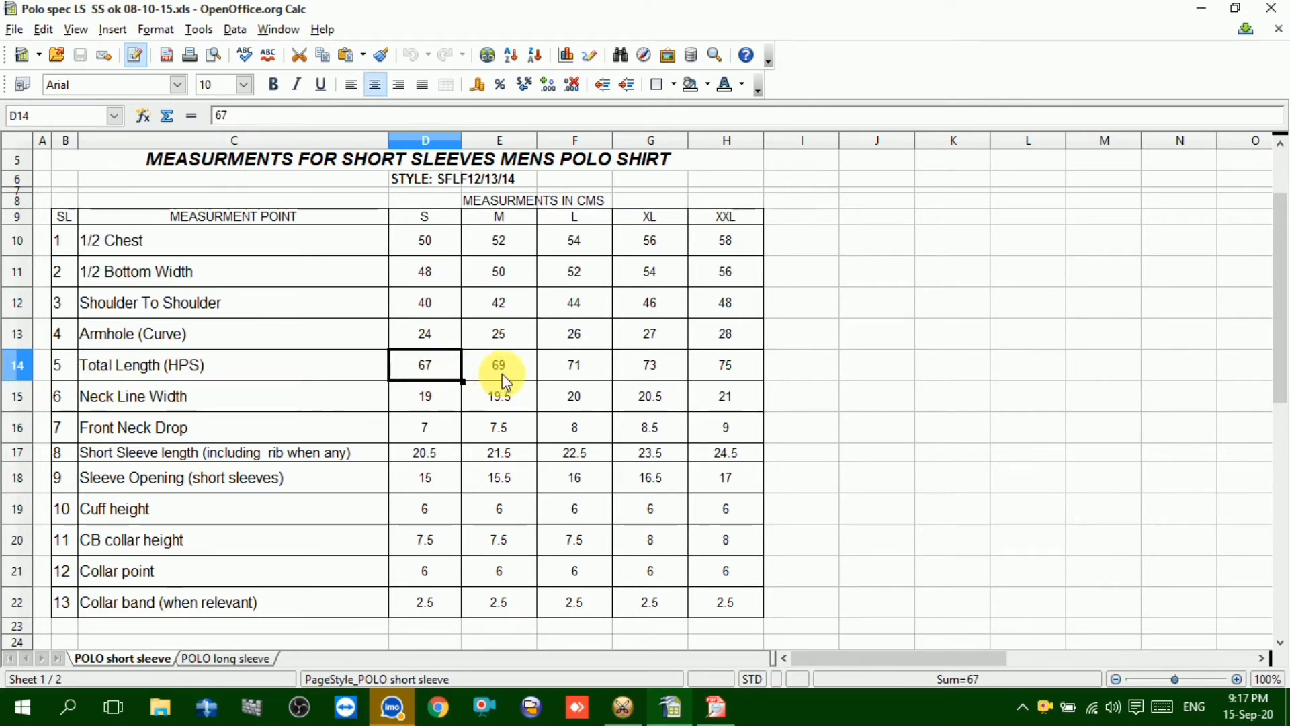
{"action": "left_click", "coordinate": [620, 714]}
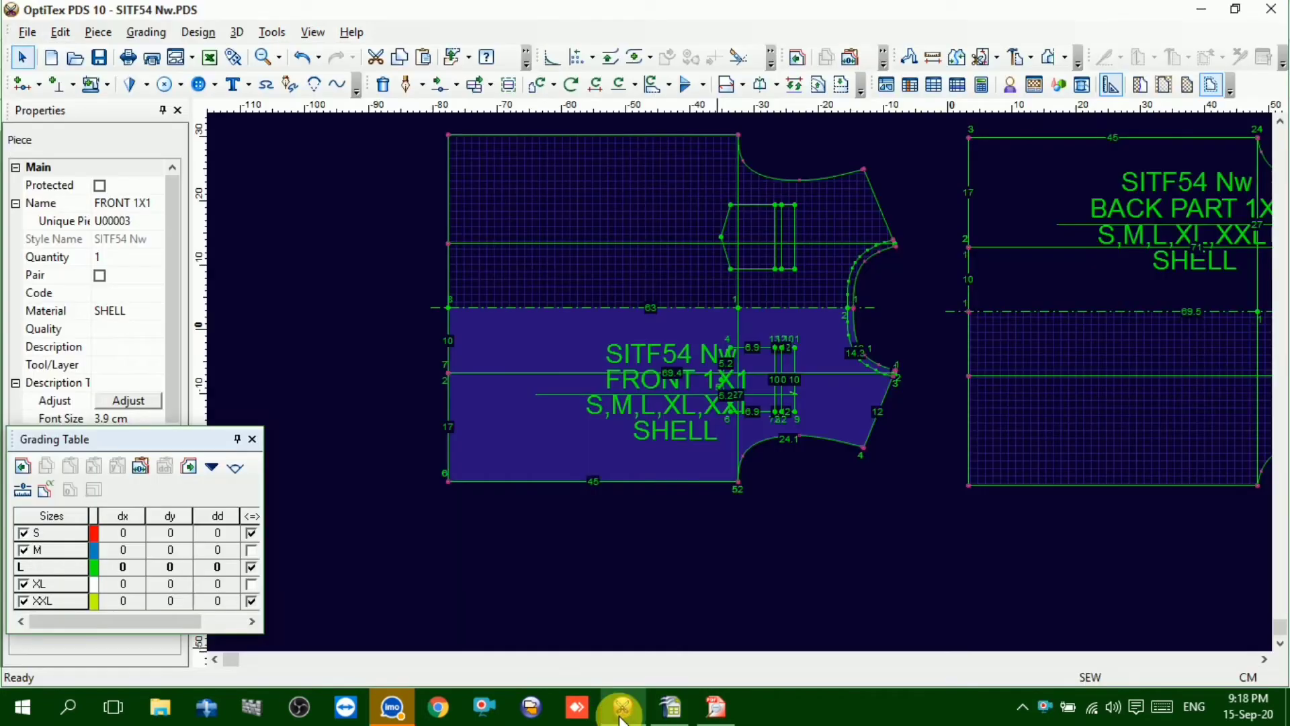
Grade the hem's side-seam corner point on the front piece, entering a dy of 1 across sizes S to XXL
{"action": "scroll", "coordinate": [743, 377], "scroll_direction": "up", "scroll_amount": 2}
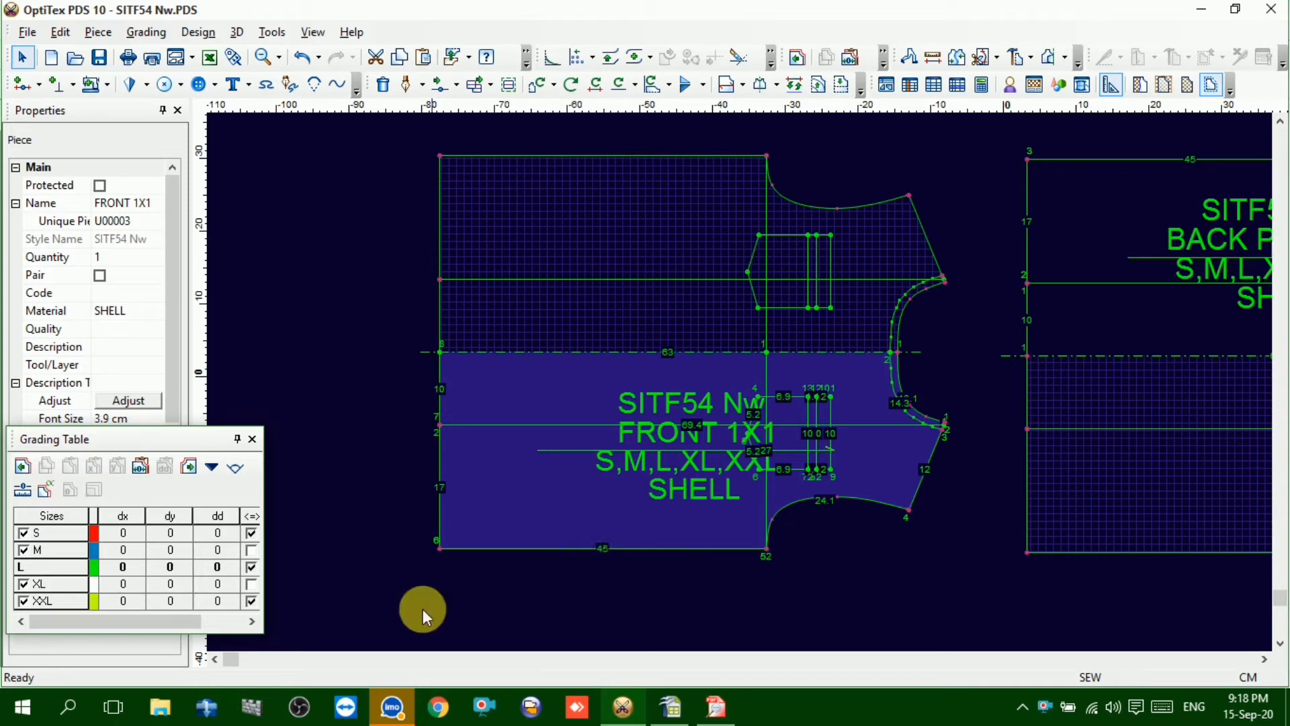
{"action": "left_click", "coordinate": [439, 547]}
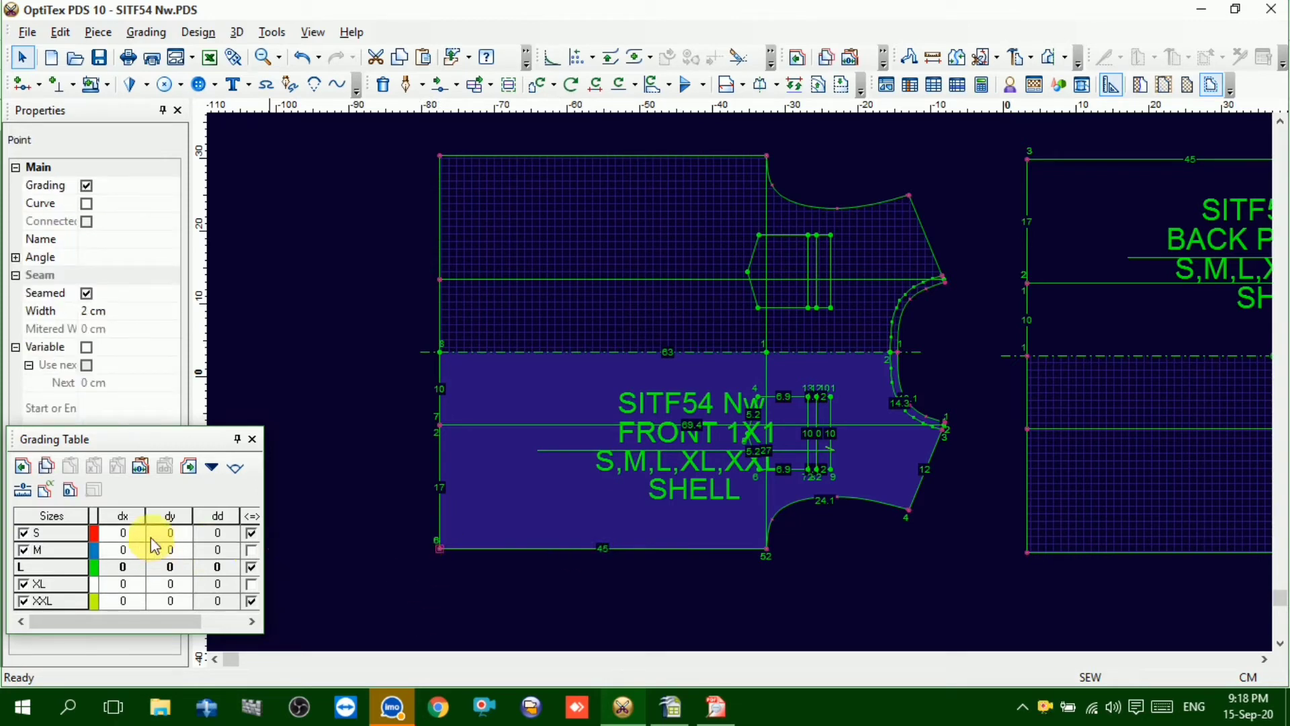
{"action": "left_click_drag", "start_coordinate": [161, 532], "coordinate": [180, 651]}
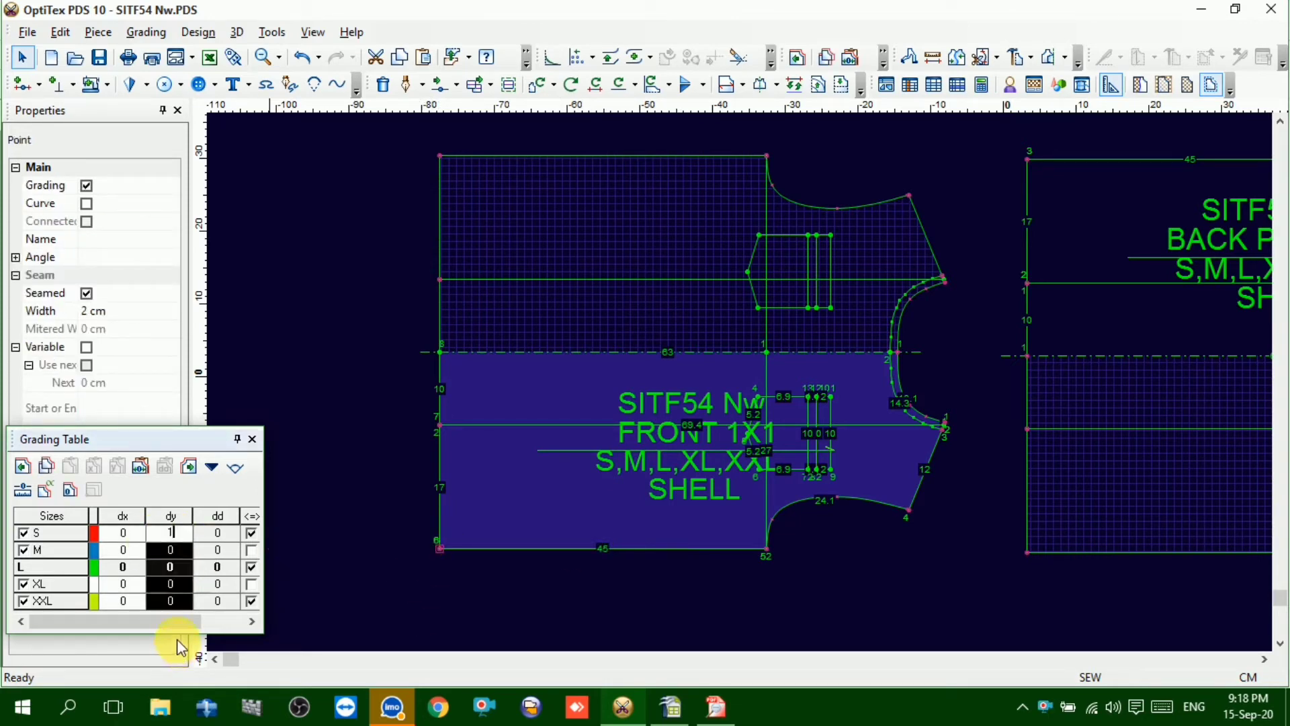
{"action": "type", "text": "1"}
{"action": "key", "text": "Return"}
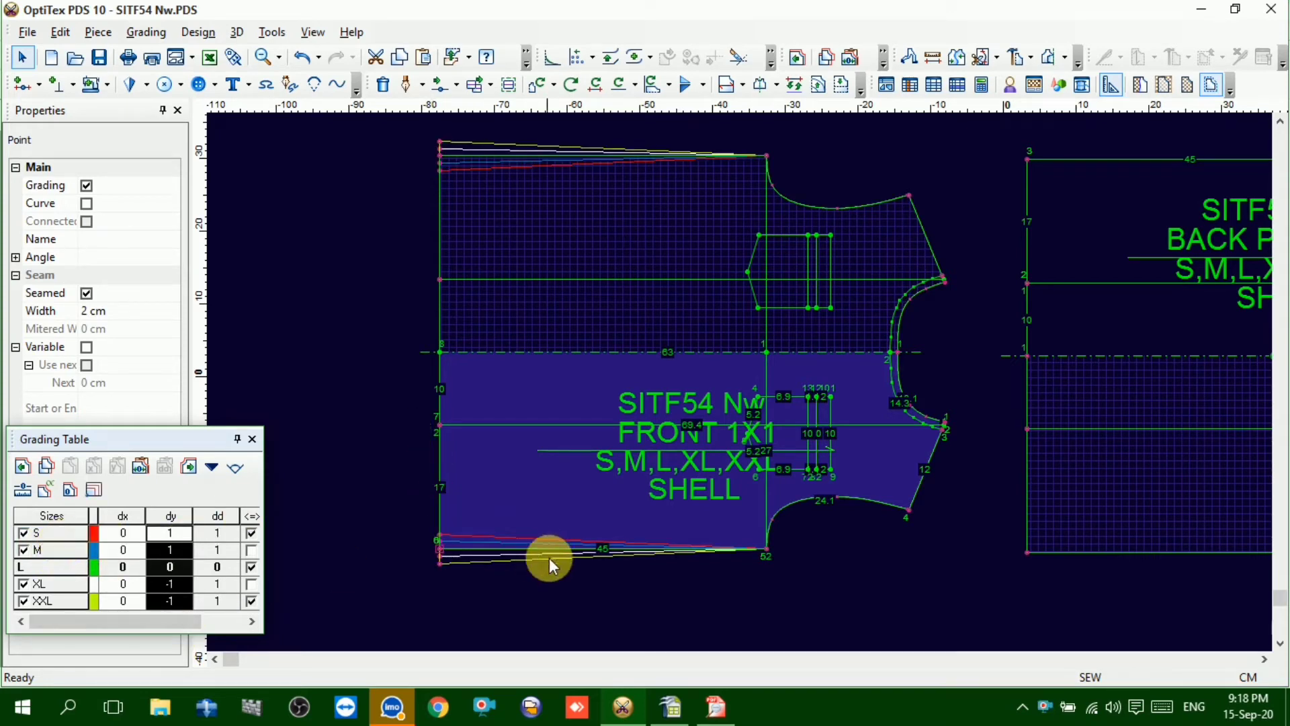
{"action": "scroll", "coordinate": [578, 555], "scroll_direction": "up", "scroll_amount": 5}
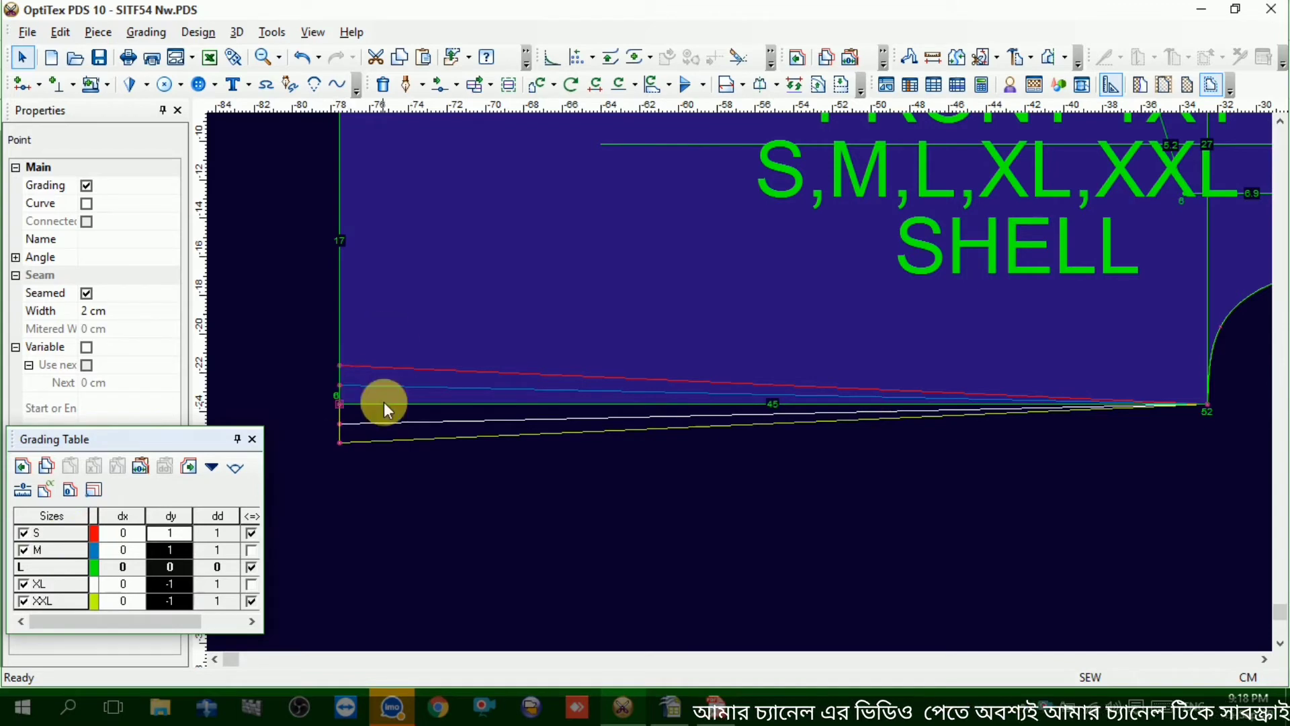
{"action": "scroll", "coordinate": [756, 381], "scroll_direction": "down", "scroll_amount": 4}
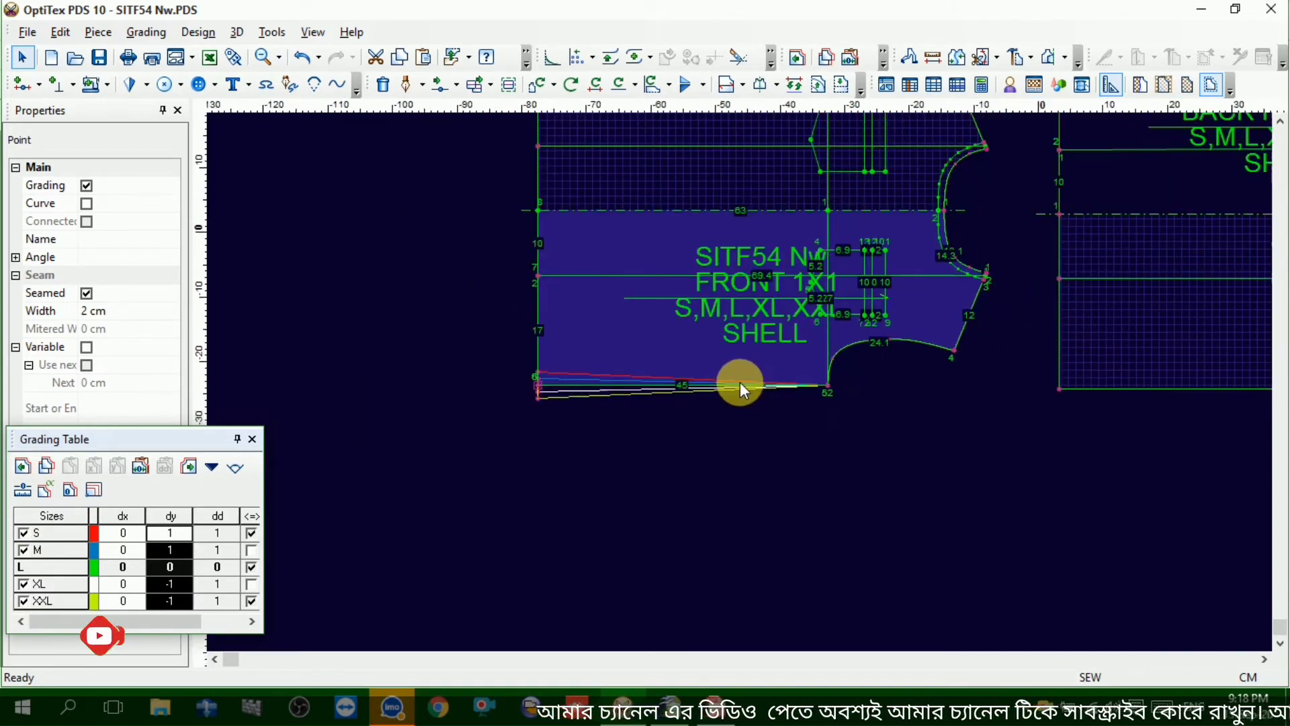
{"action": "scroll", "coordinate": [740, 381], "scroll_direction": "up", "scroll_amount": 3}
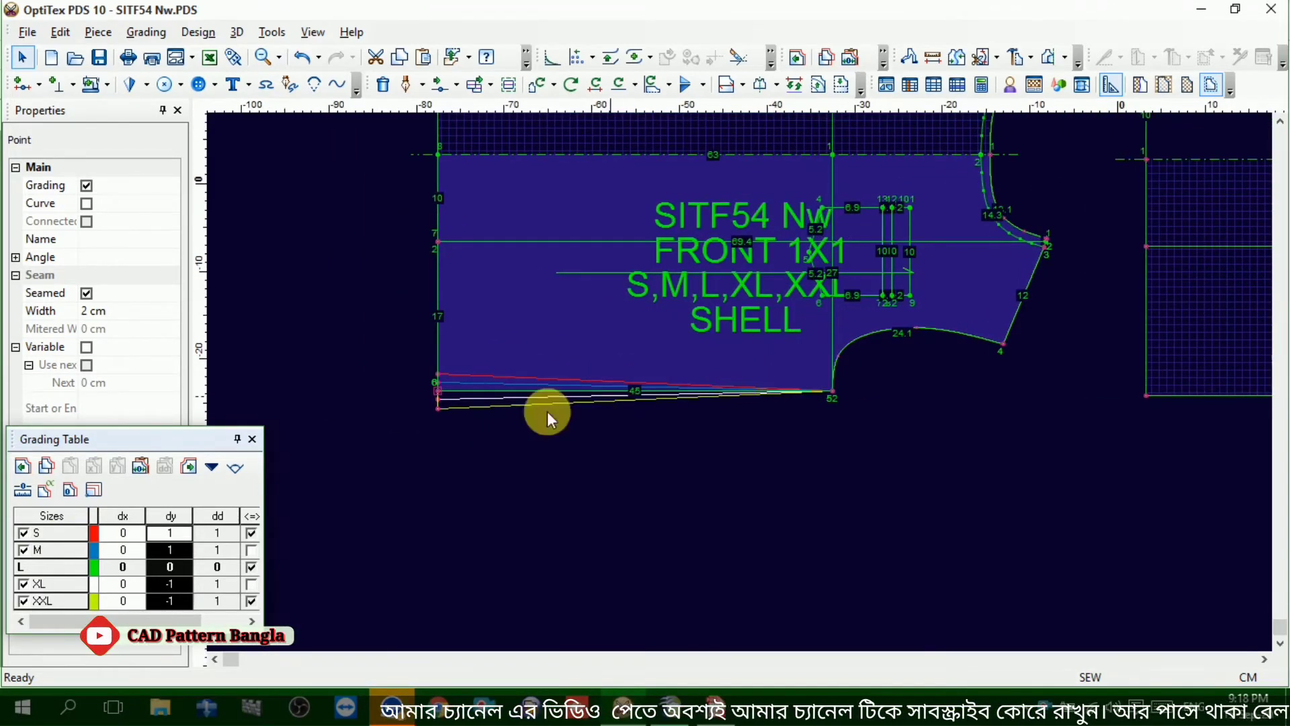
{"action": "left_click", "coordinate": [45, 489]}
{"action": "scroll", "coordinate": [736, 381], "scroll_direction": "down", "scroll_amount": 2}
{"action": "scroll", "coordinate": [729, 383], "scroll_direction": "up", "scroll_amount": 3}
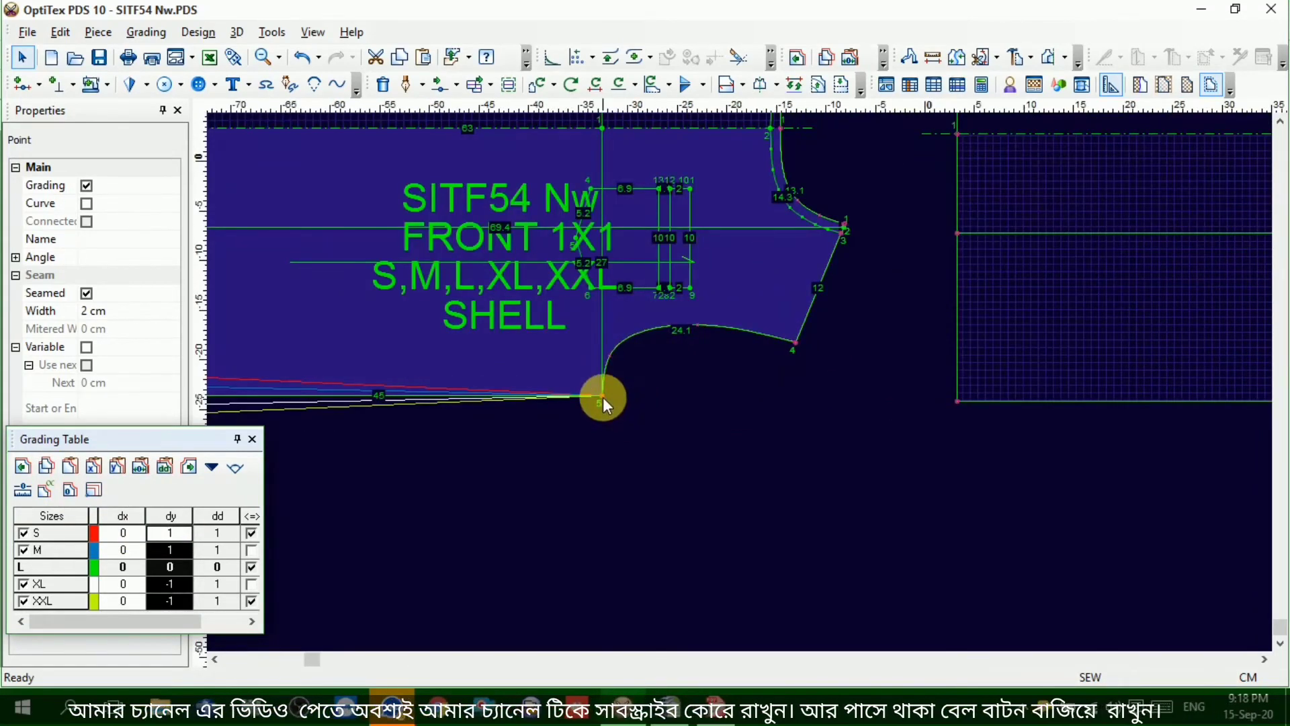
{"action": "left_click_drag", "start_coordinate": [603, 396], "coordinate": [794, 342]}
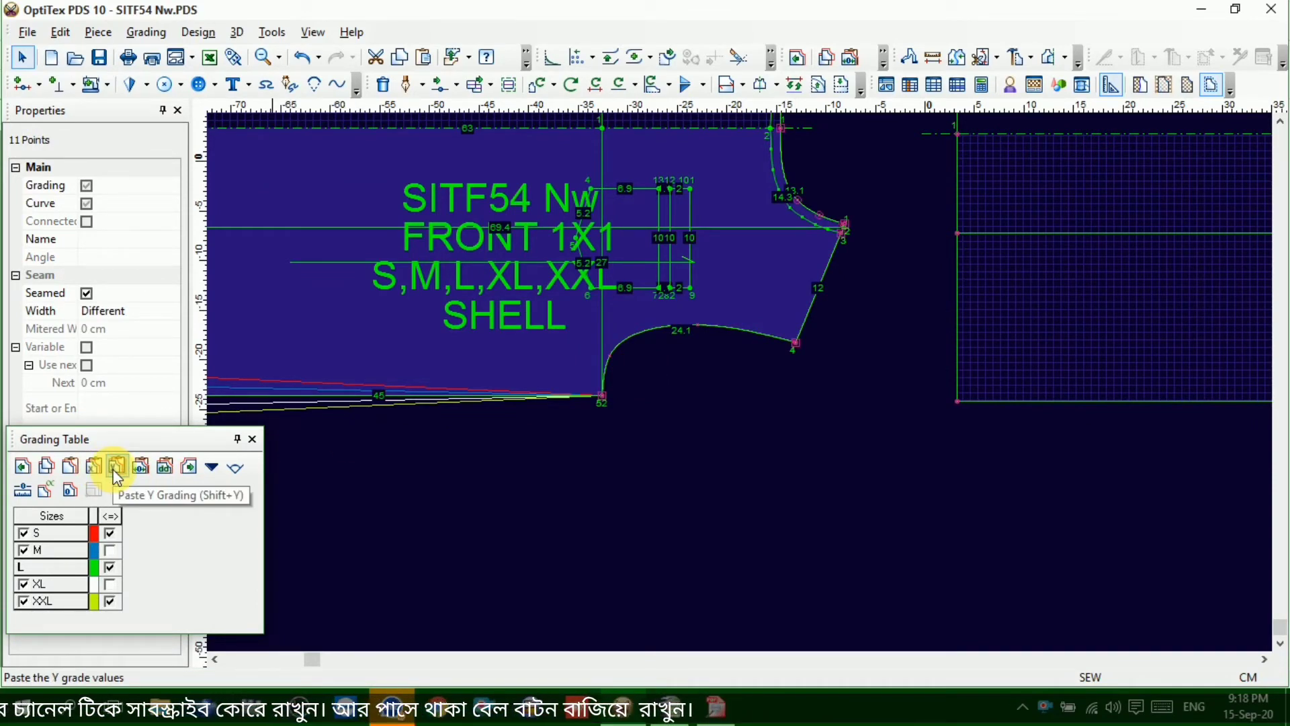
{"action": "left_click", "coordinate": [252, 439]}
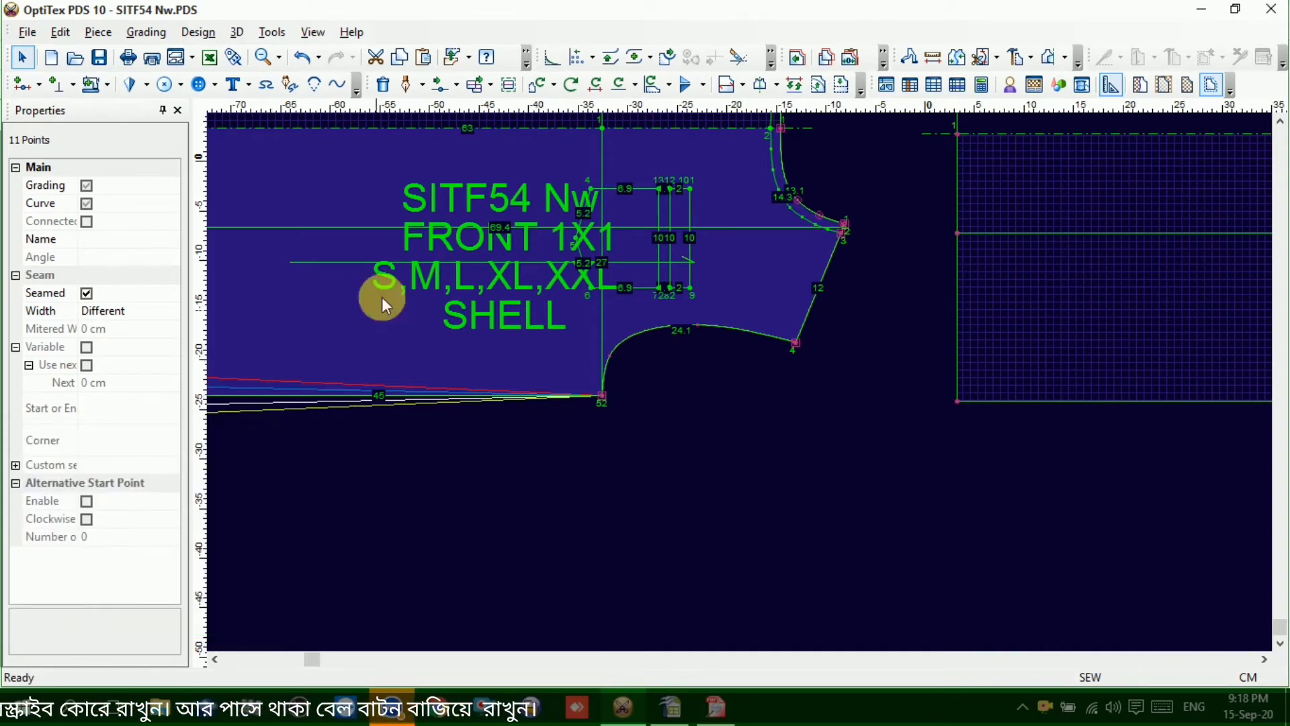
Flip the front piece so its active half lies above the fold line
{"action": "left_click", "coordinate": [381, 297]}
{"action": "scroll", "coordinate": [740, 381], "scroll_direction": "down", "scroll_amount": 2}
{"action": "scroll", "coordinate": [681, 337], "scroll_direction": "up", "scroll_amount": 1}
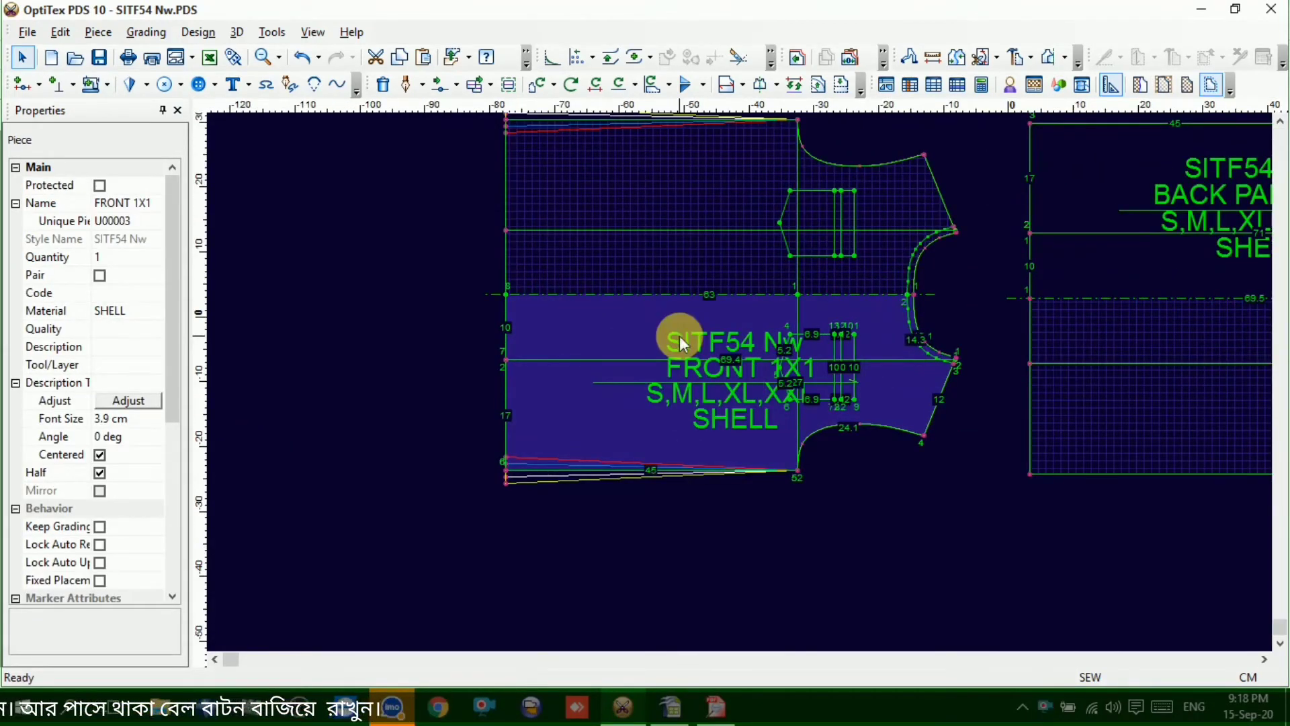
{"action": "left_click", "coordinate": [685, 84]}
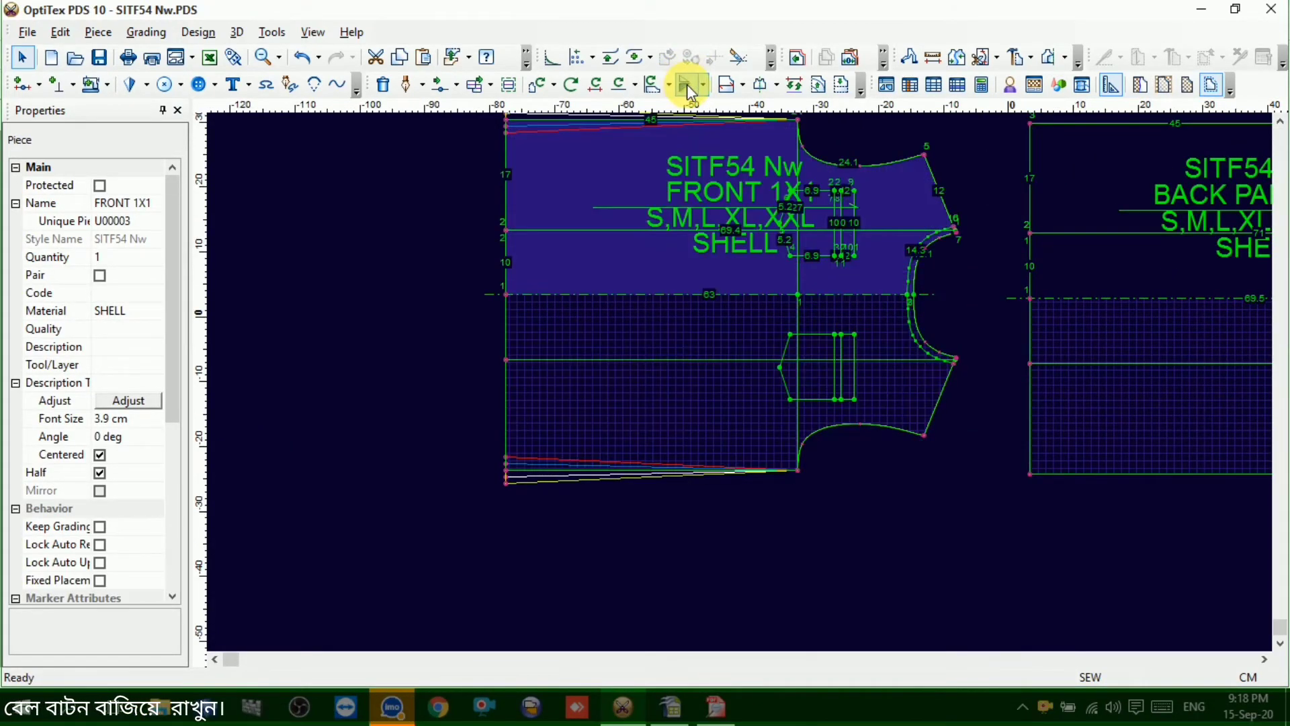
Try to paste the copied Y grading onto the front's four armhole points from underarm to shoulder tip, and undo it
{"action": "scroll", "coordinate": [711, 272], "scroll_direction": "down", "scroll_amount": 1}
{"action": "scroll", "coordinate": [770, 353], "scroll_direction": "up", "scroll_amount": 2}
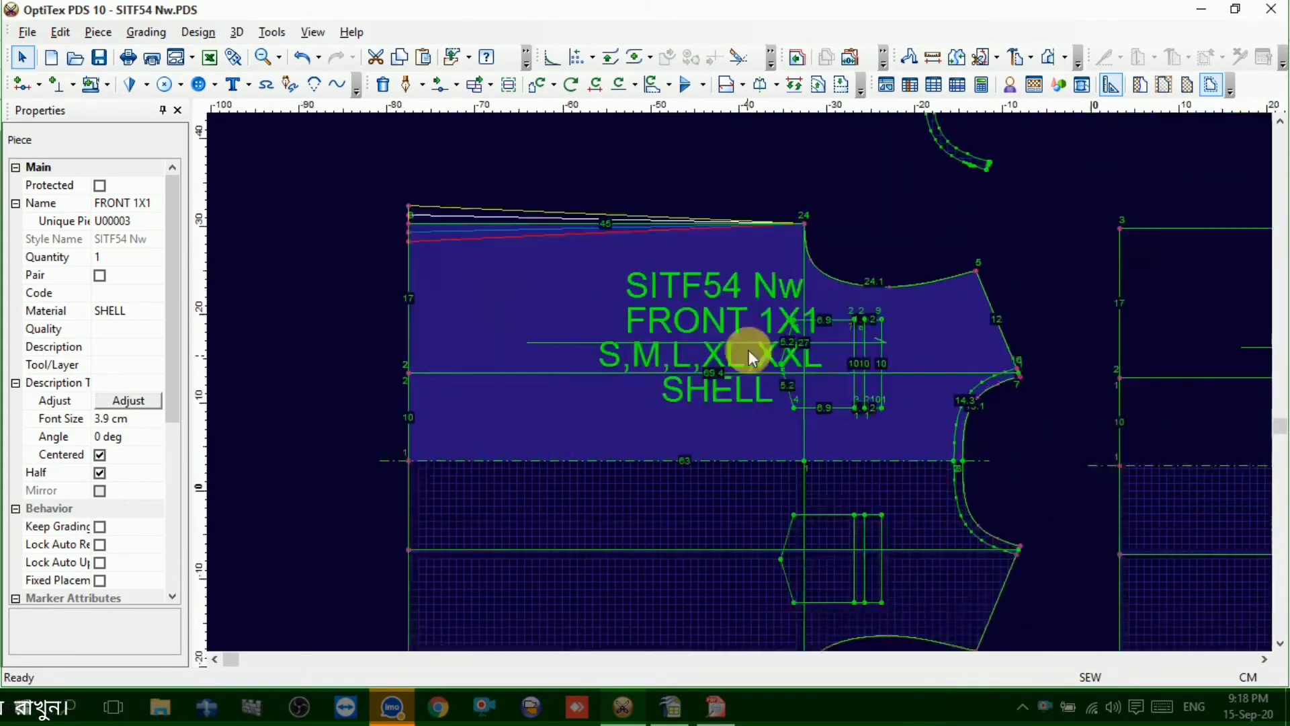
{"action": "left_click_drag", "start_coordinate": [802, 222], "coordinate": [974, 268]}
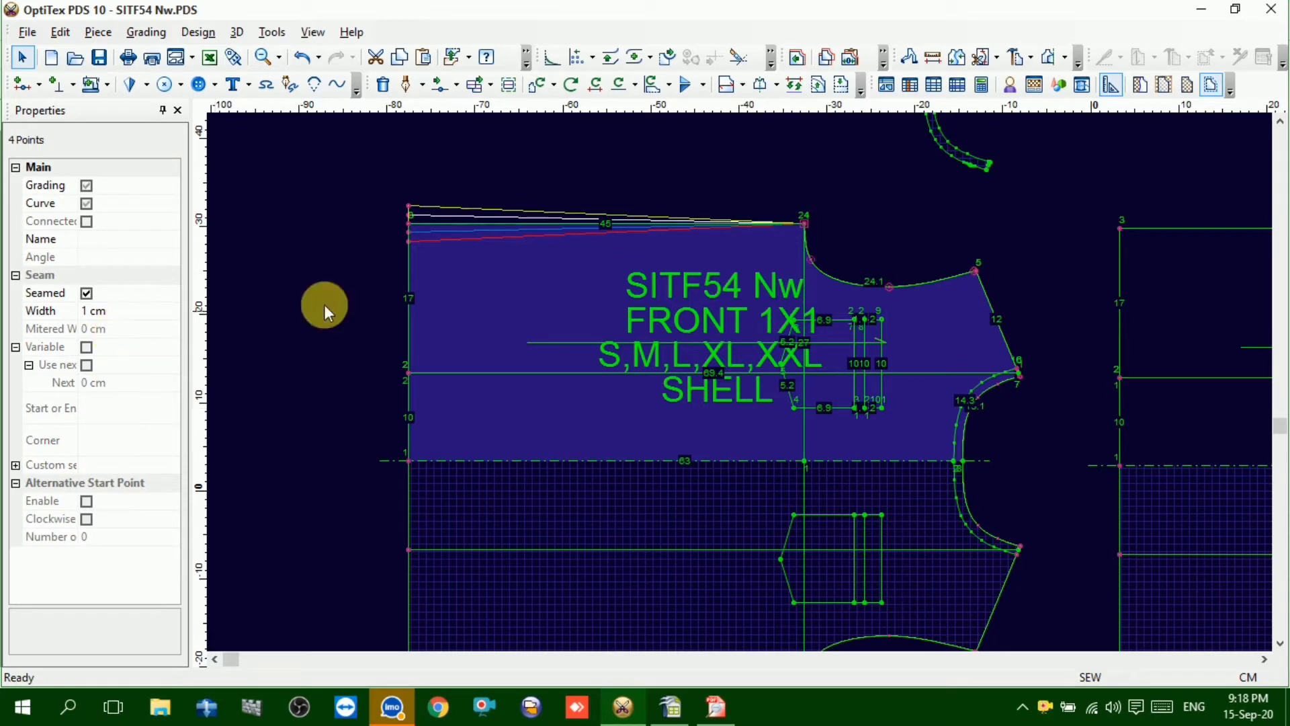
{"action": "key", "text": "ctrl+F3"}
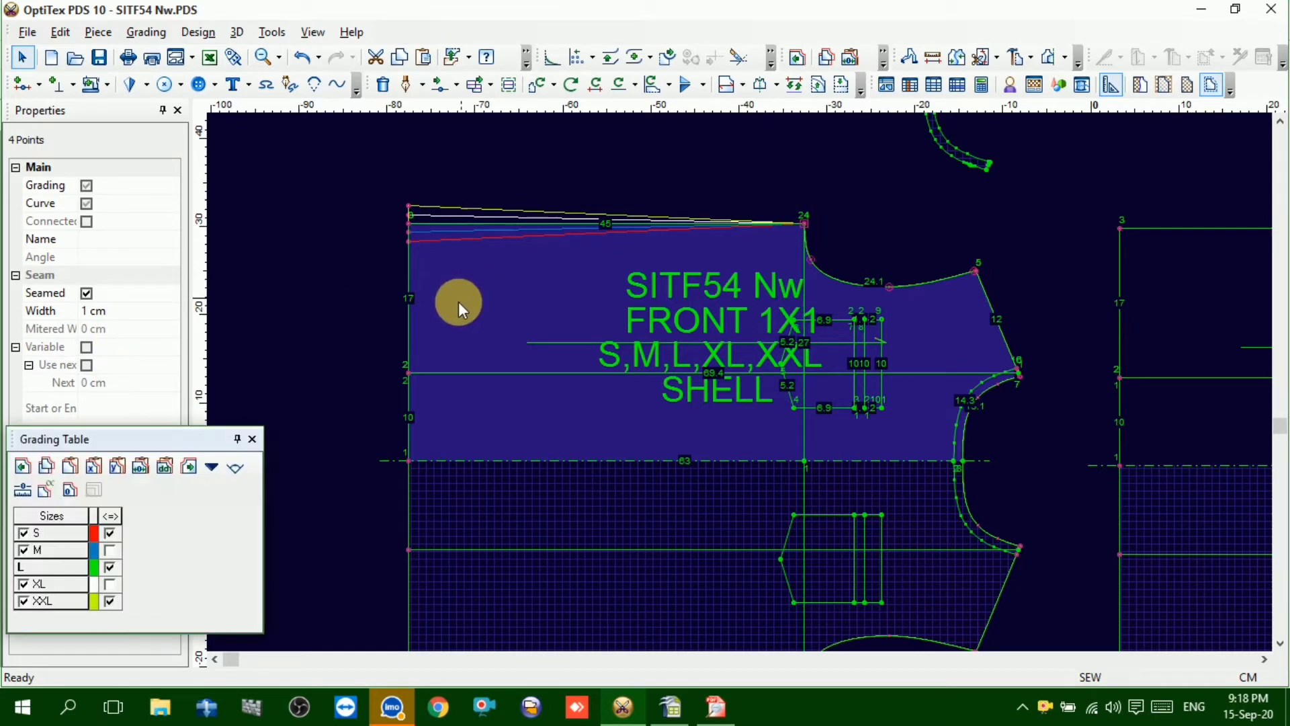
{"action": "left_click", "coordinate": [119, 470]}
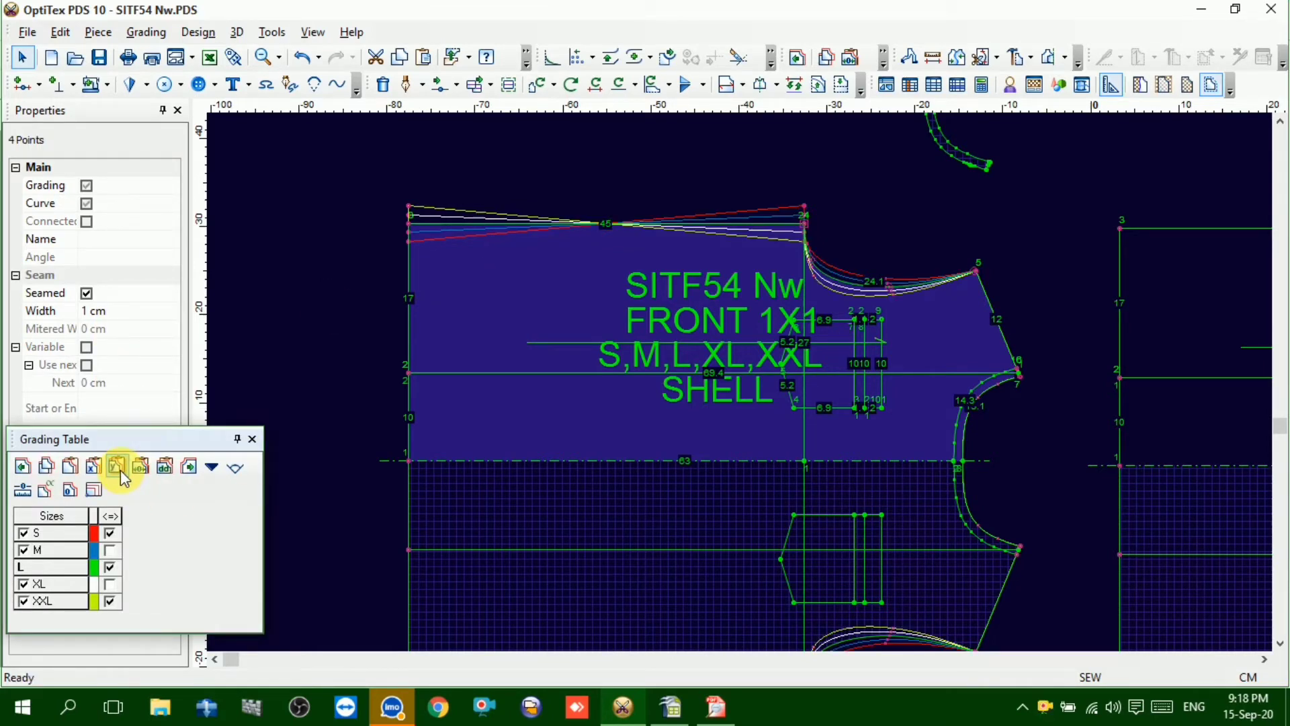
{"action": "key", "text": "ctrl+z"}
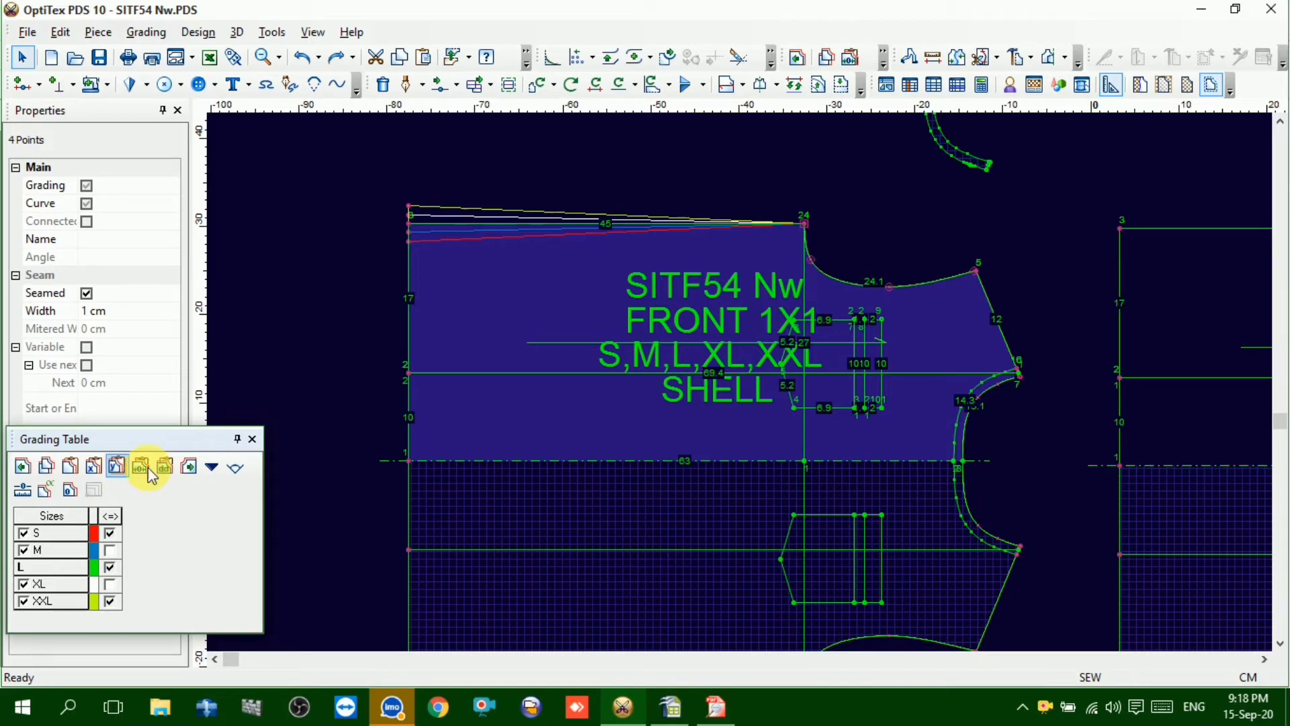
Copy the front hem corner's grading and paste its Y grading onto the armhole points starting at the underarm
{"action": "left_click", "coordinate": [804, 228]}
{"action": "left_click_drag", "start_coordinate": [170, 533], "coordinate": [180, 615]}
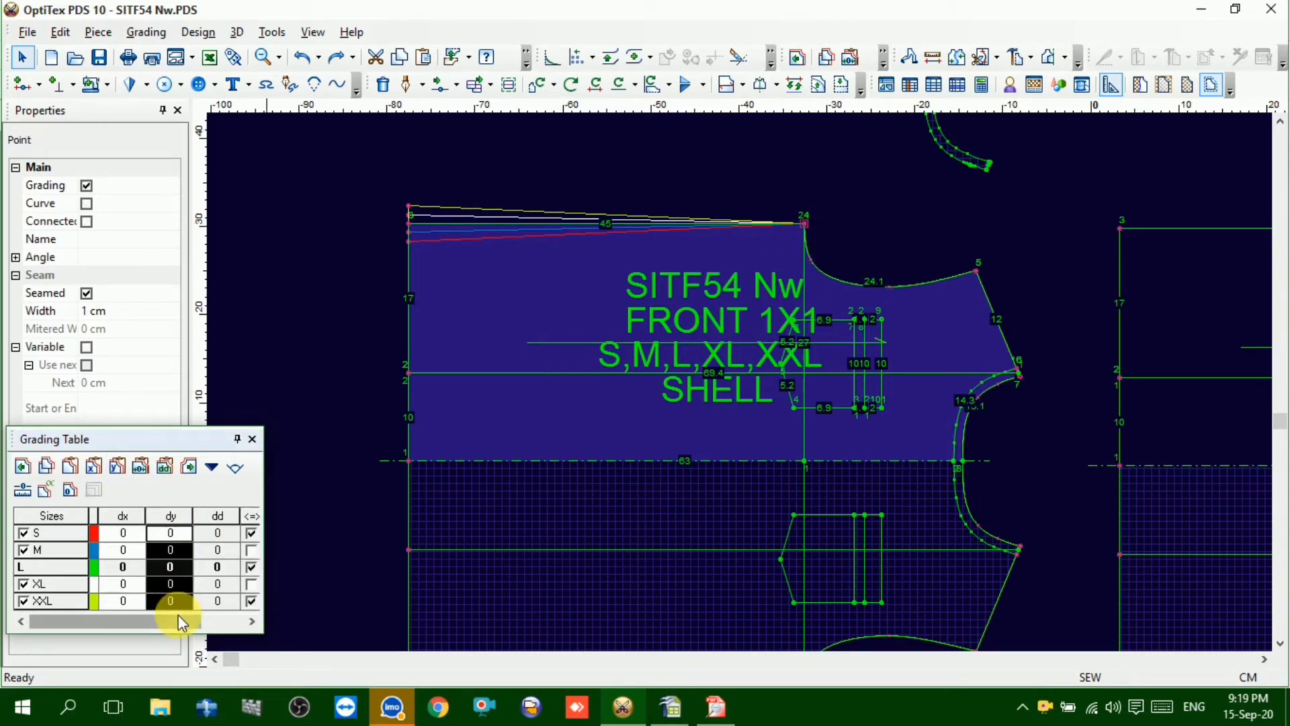
{"action": "left_click", "coordinate": [409, 223]}
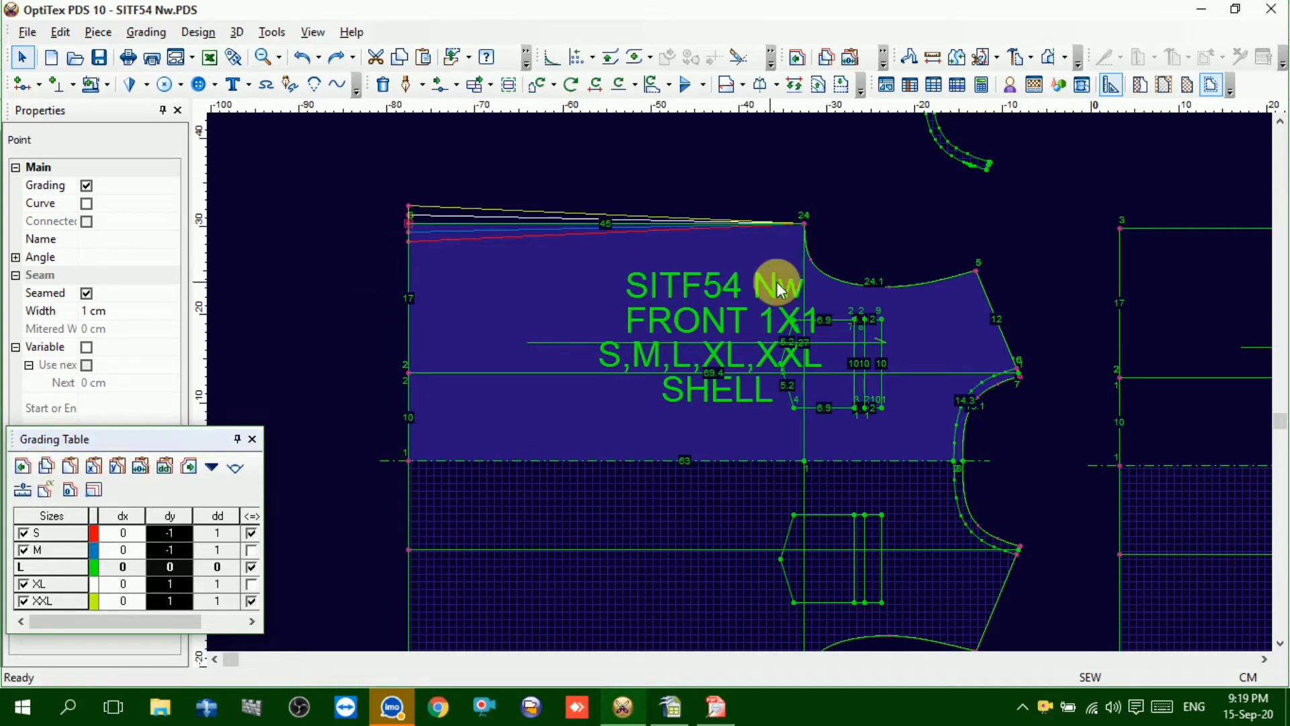
{"action": "left_click", "coordinate": [803, 223]}
{"action": "left_click", "coordinate": [974, 271]}
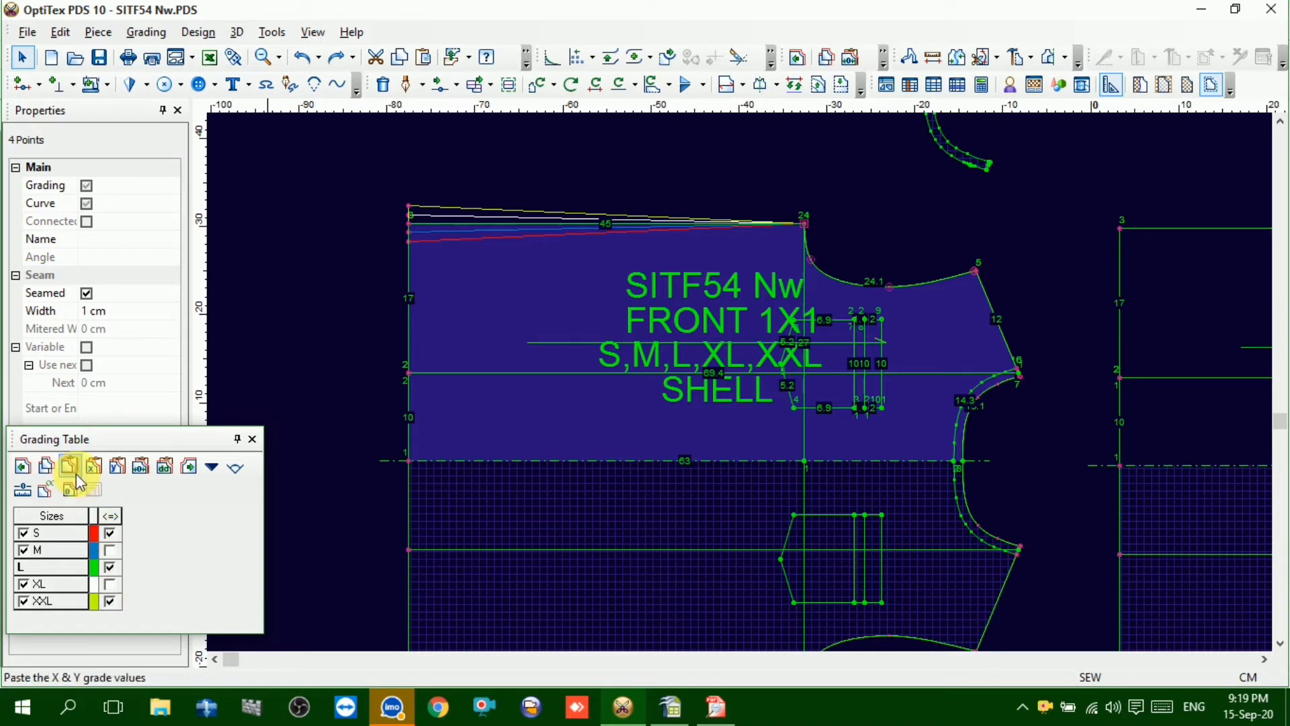
{"action": "left_click", "coordinate": [116, 467]}
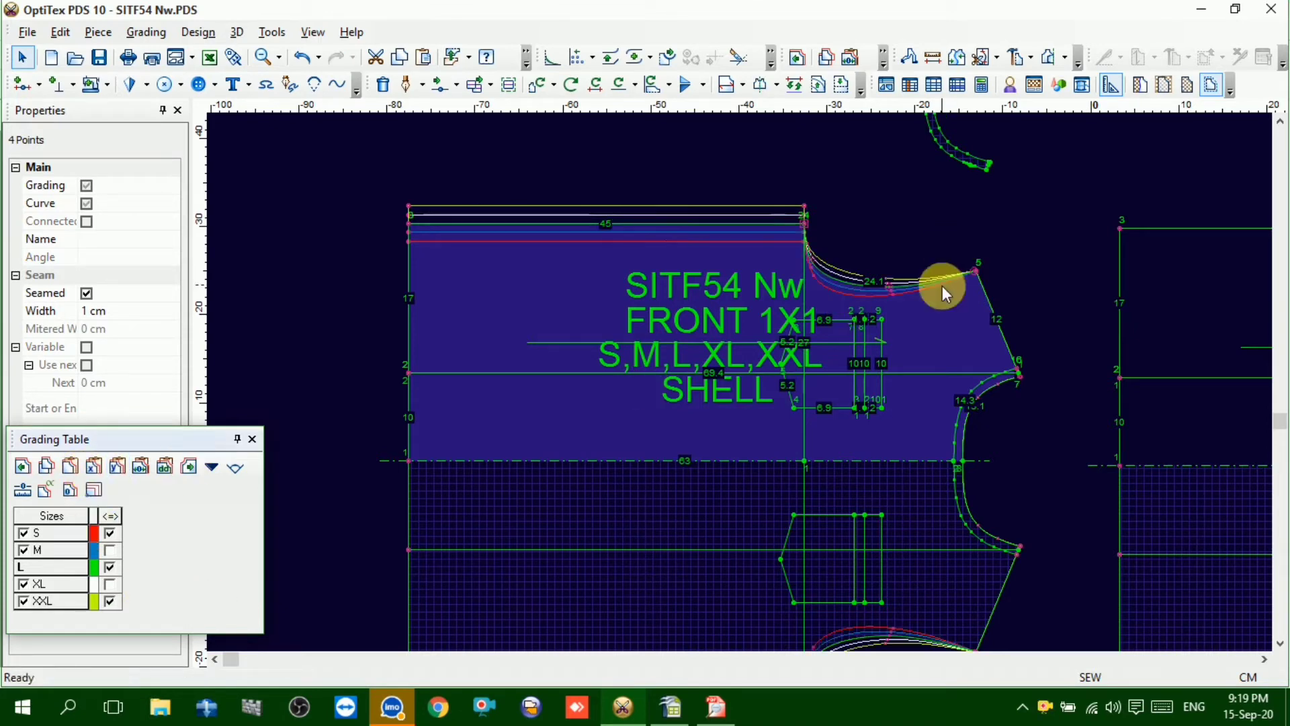
Paste the same Y grading onto the front's shoulder tip point and check the measurements in the Calc spec sheet
{"action": "left_click", "coordinate": [977, 268]}
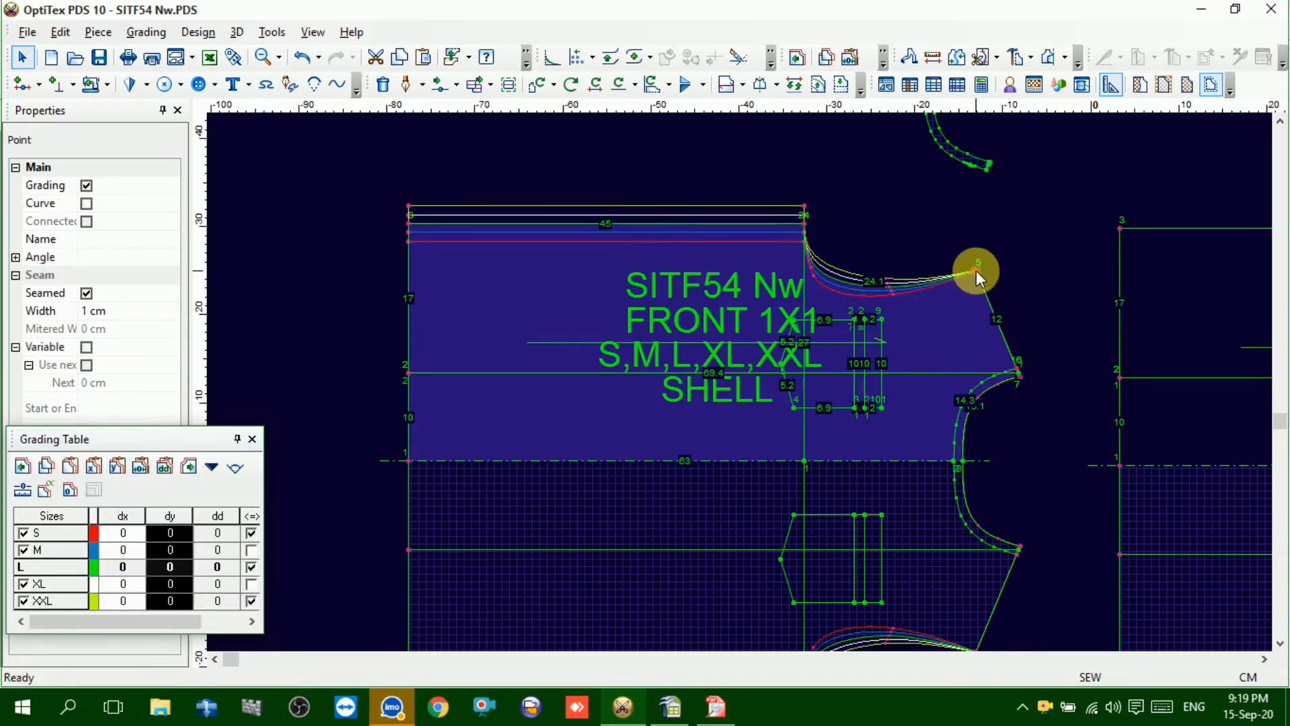
{"action": "left_click", "coordinate": [117, 468]}
{"action": "left_click", "coordinate": [966, 317]}
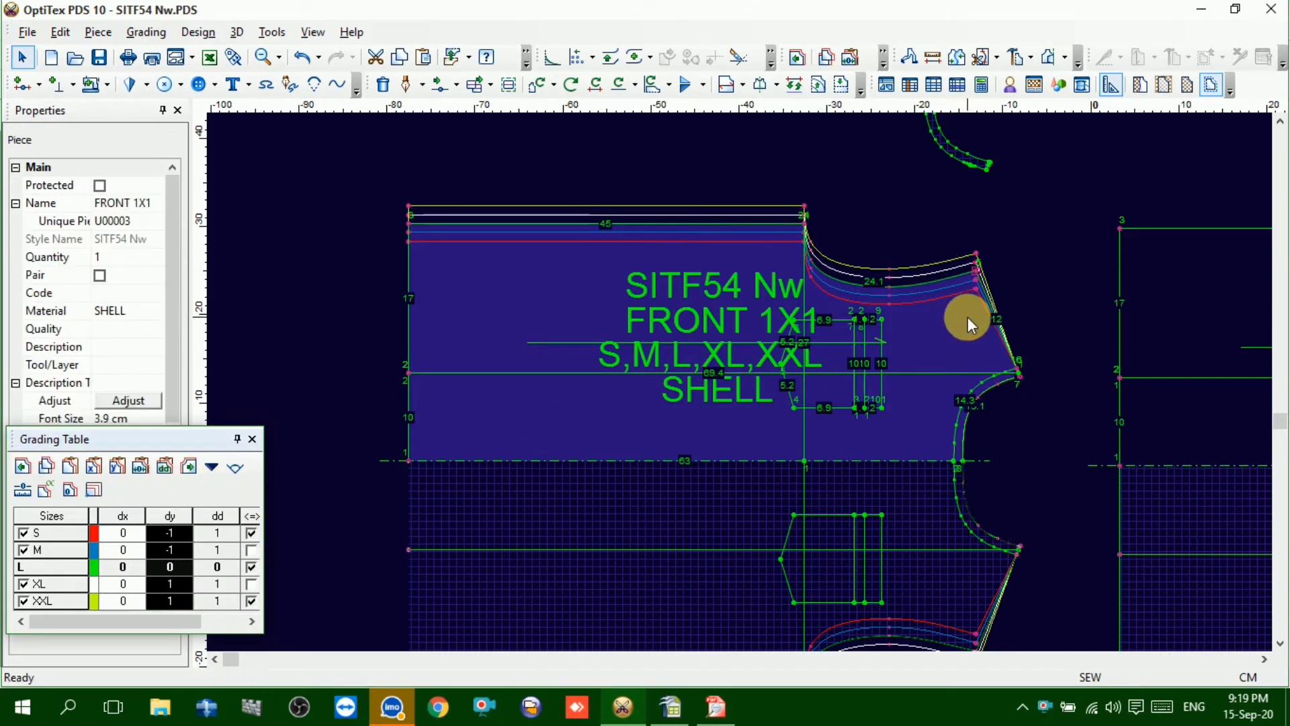
{"action": "left_click", "coordinate": [671, 707]}
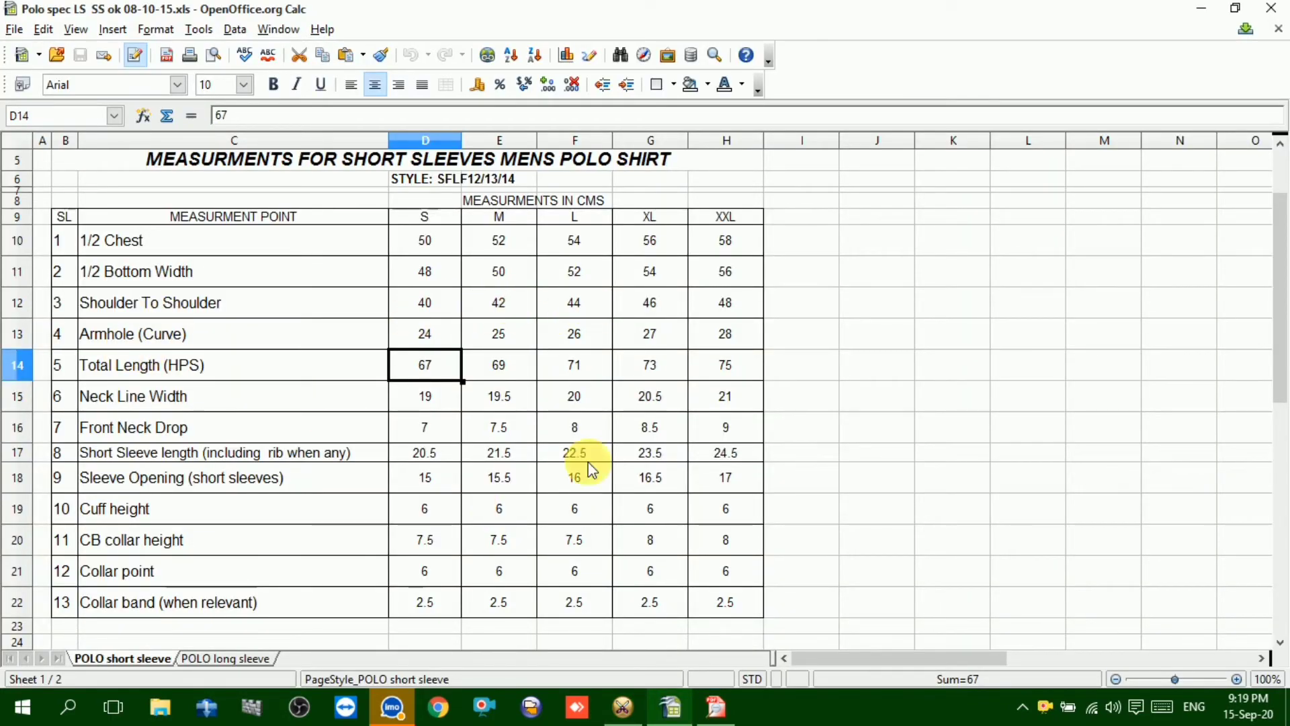
{"action": "left_click", "coordinate": [622, 706]}
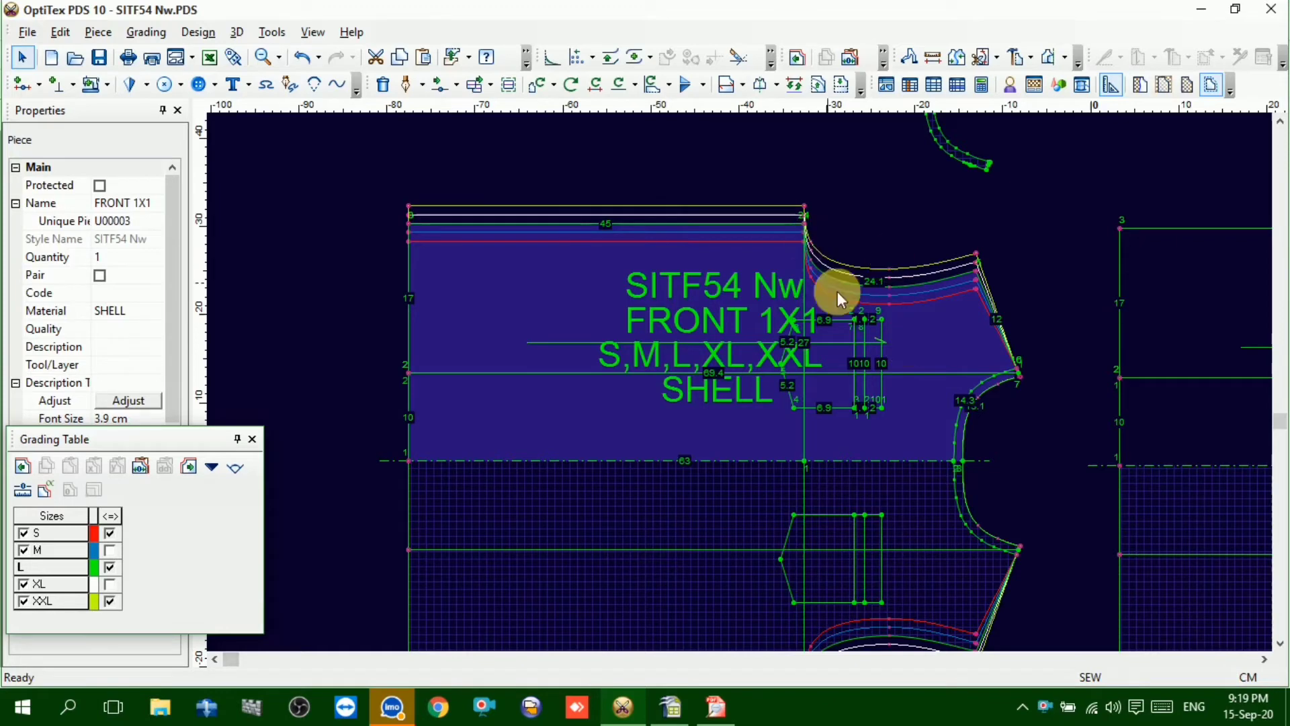
Paste the Y grading onto the back part's points from the hem's side-seam corner through the armhole to the shoulder tip
{"action": "scroll", "coordinate": [1260, 378], "scroll_direction": "down", "scroll_amount": 1}
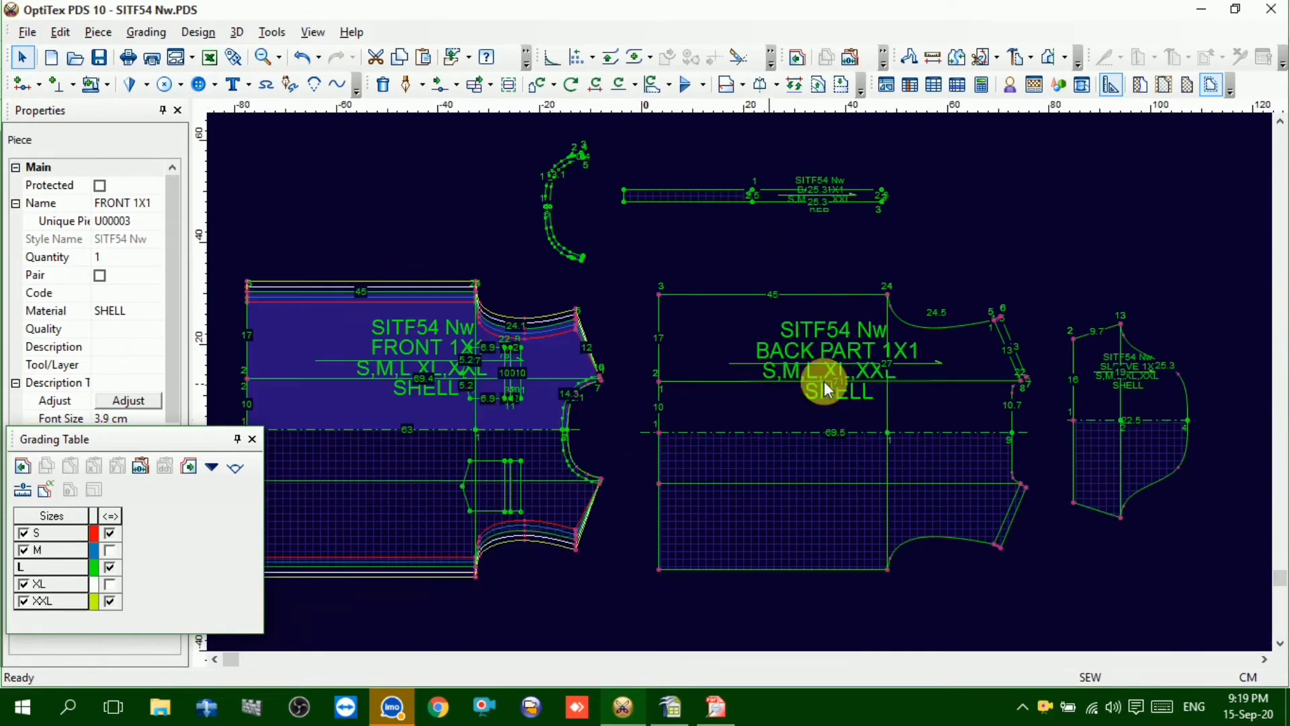
{"action": "scroll", "coordinate": [567, 369], "scroll_direction": "up", "scroll_amount": 1}
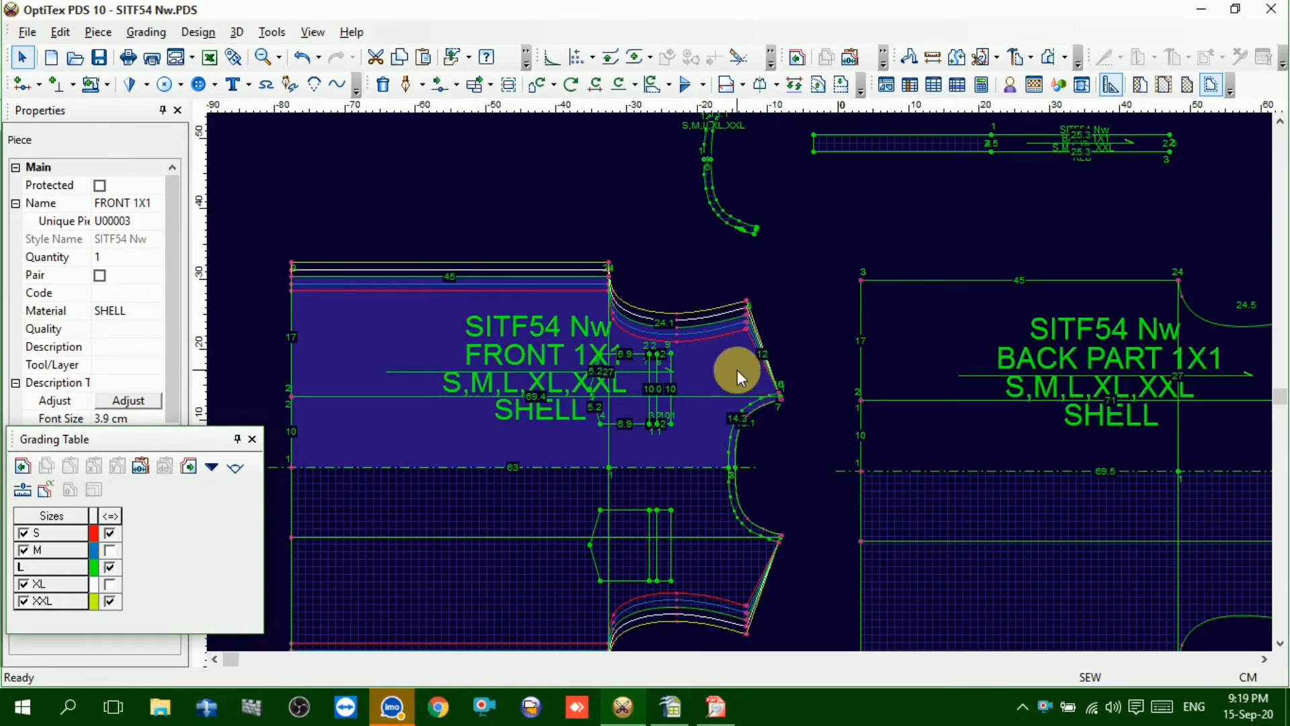
{"action": "scroll", "coordinate": [1161, 358], "scroll_direction": "down", "scroll_amount": 1}
{"action": "scroll", "coordinate": [740, 382], "scroll_direction": "up", "scroll_amount": 1}
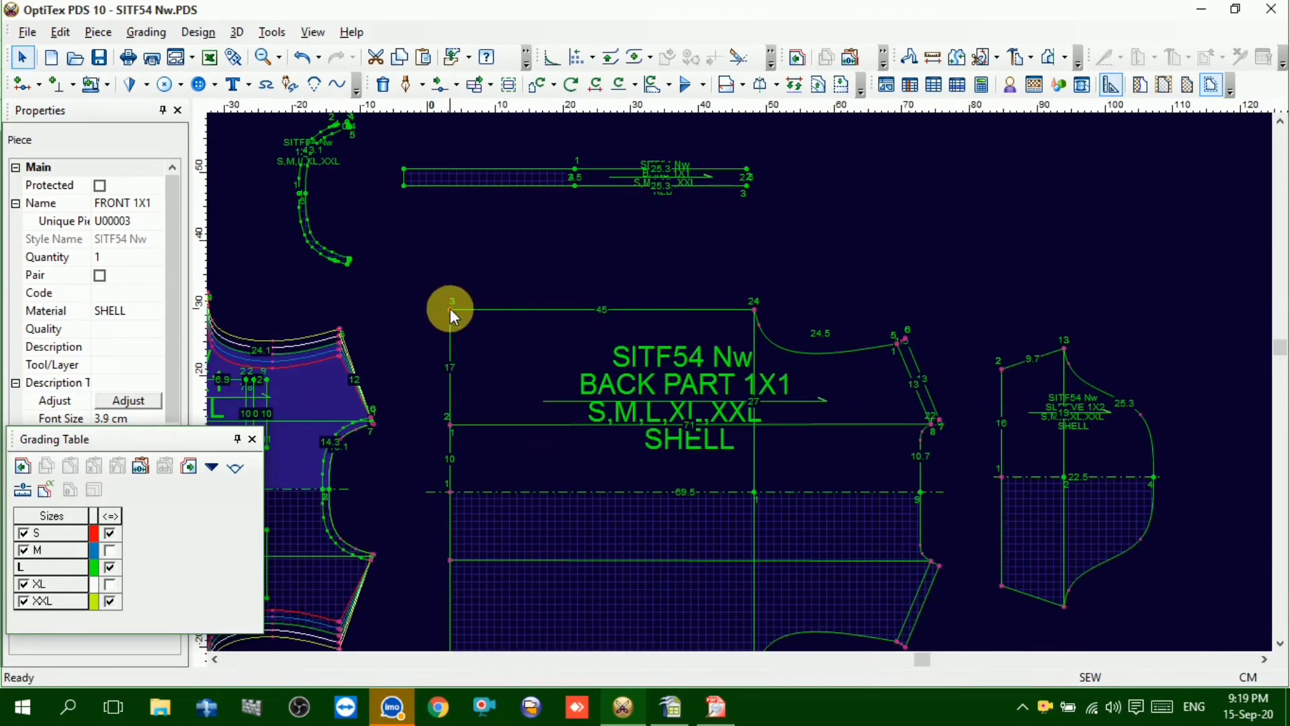
{"action": "left_click", "coordinate": [450, 311]}
{"action": "left_click", "coordinate": [899, 344], "text": "shift"}
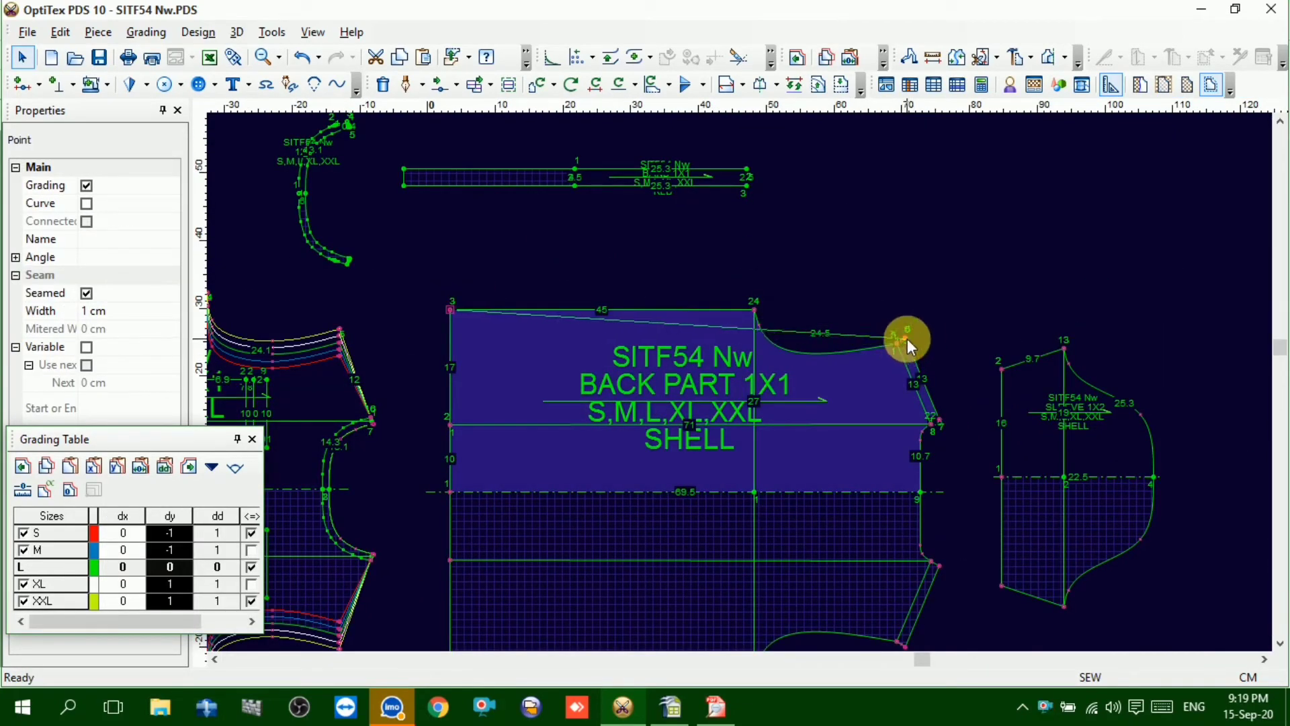
{"action": "left_click", "coordinate": [115, 467]}
{"action": "scroll", "coordinate": [863, 376], "scroll_direction": "up", "scroll_amount": 4}
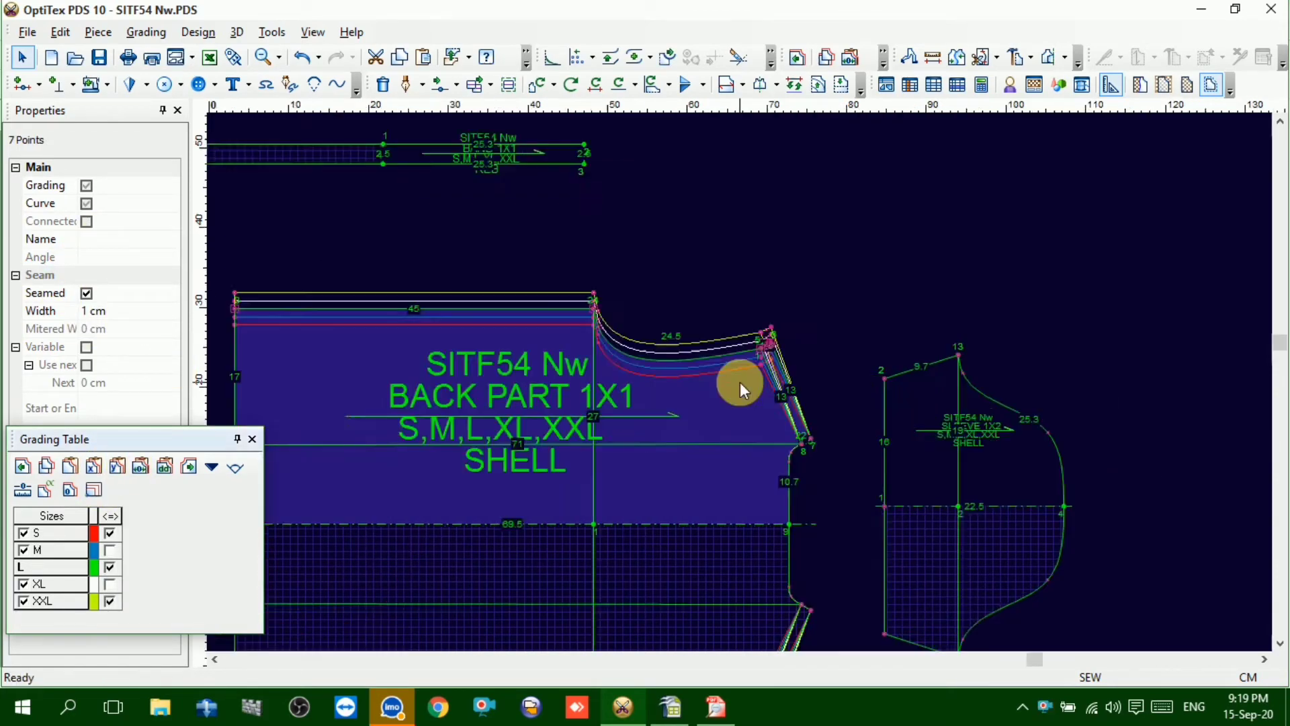
Check the Armhole (Curve) values for the sizes in the Calc spec sheet and return to the front pattern piece in OptiTex
{"action": "scroll", "coordinate": [675, 389], "scroll_direction": "down", "scroll_amount": 6}
{"action": "scroll", "coordinate": [700, 391], "scroll_direction": "up", "scroll_amount": 5}
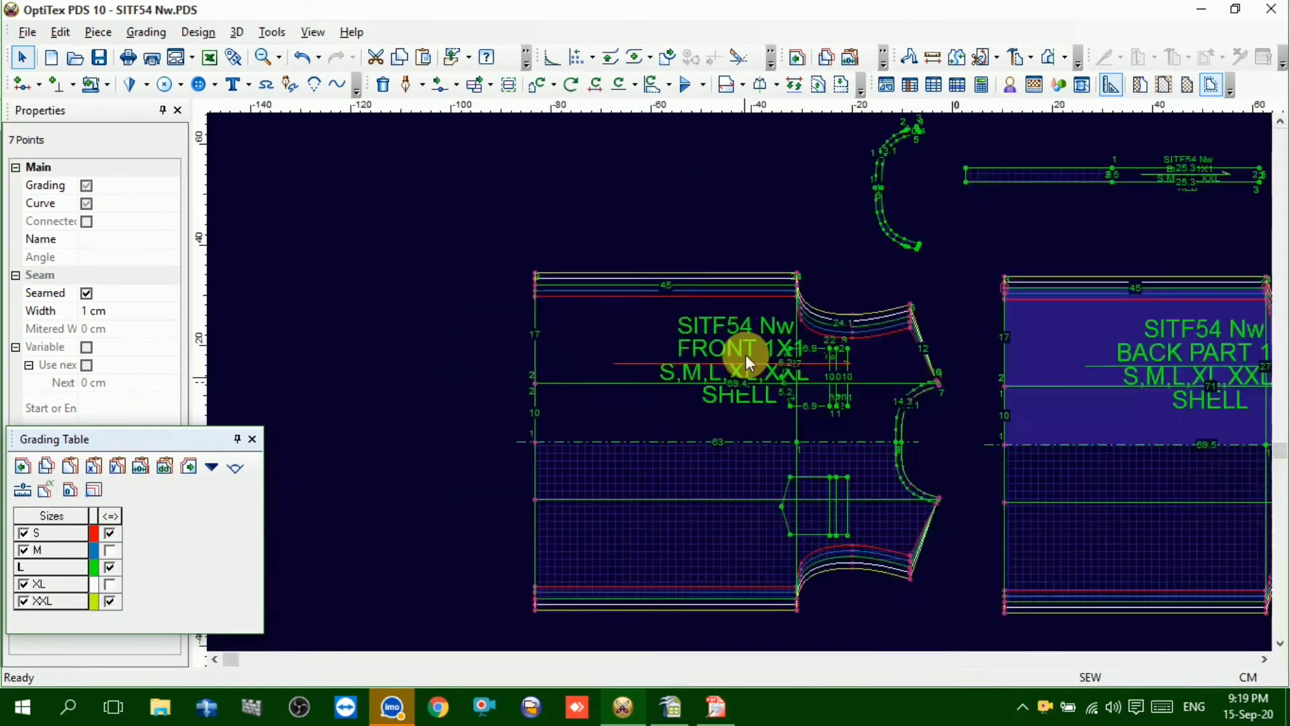
{"action": "left_click", "coordinate": [689, 721]}
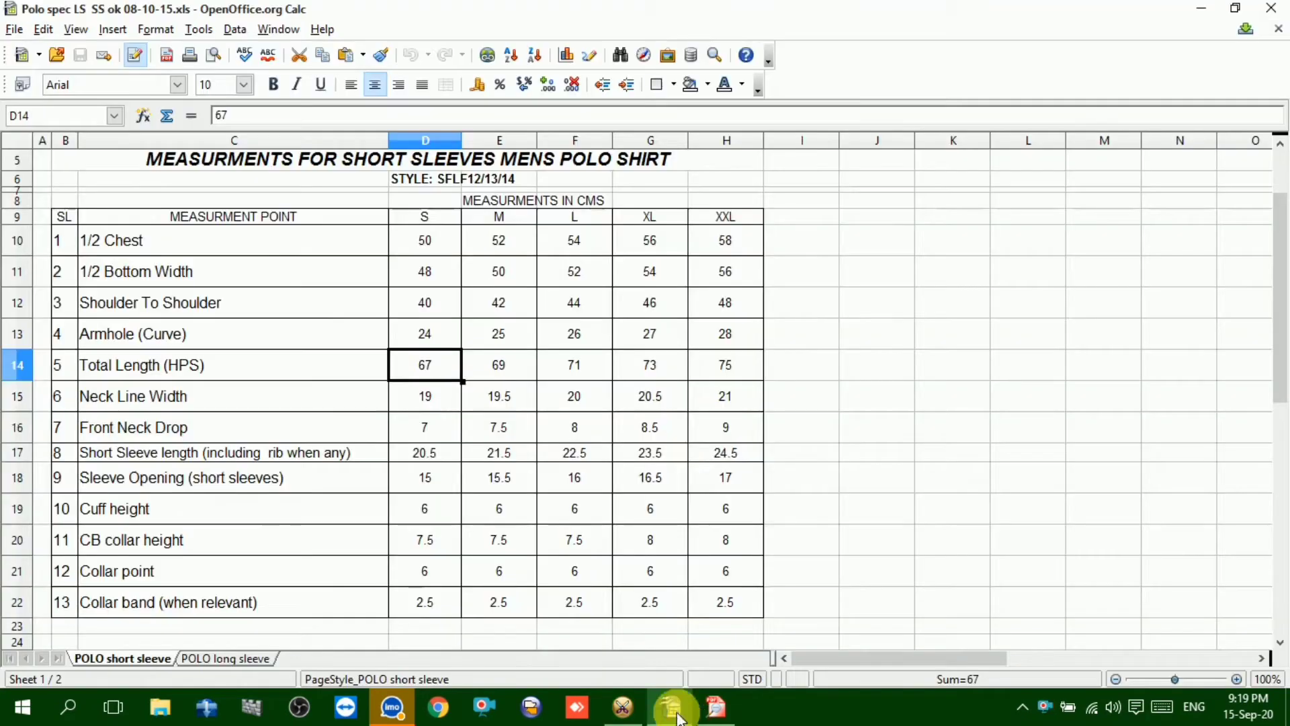
{"action": "left_click", "coordinate": [201, 344]}
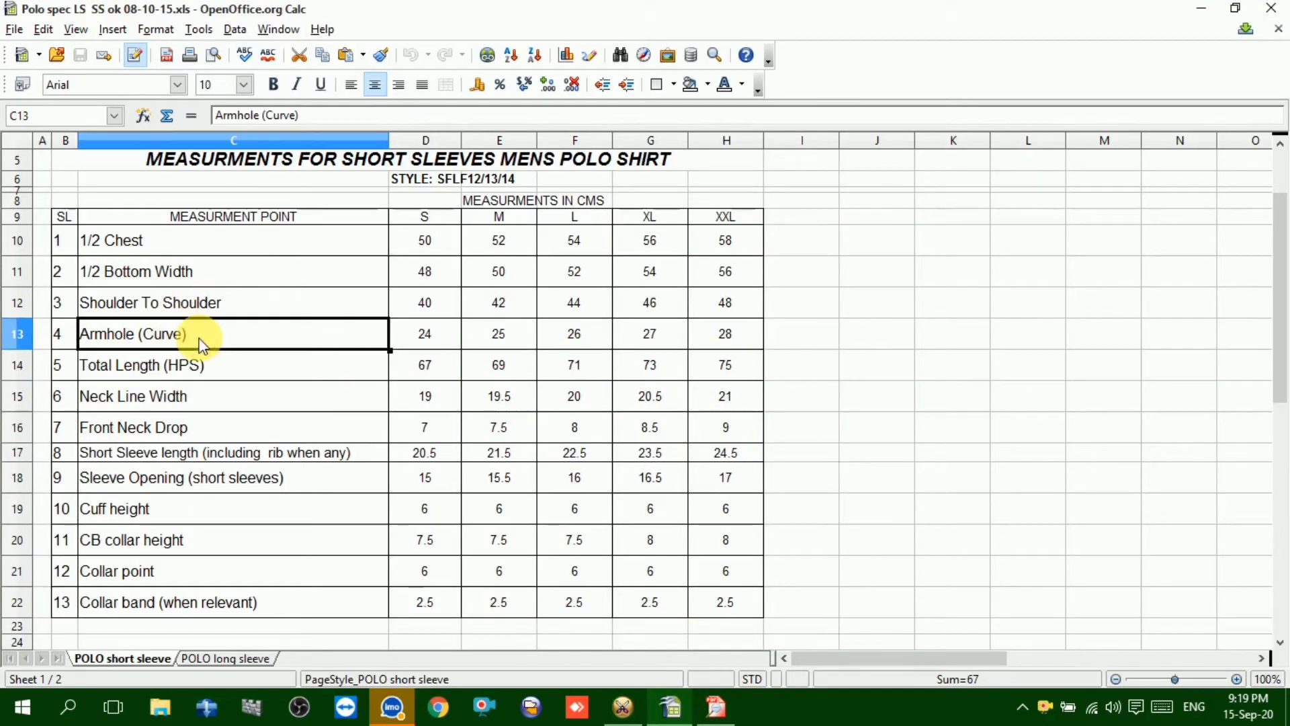
{"action": "left_click", "coordinate": [430, 335]}
{"action": "left_click", "coordinate": [606, 341]}
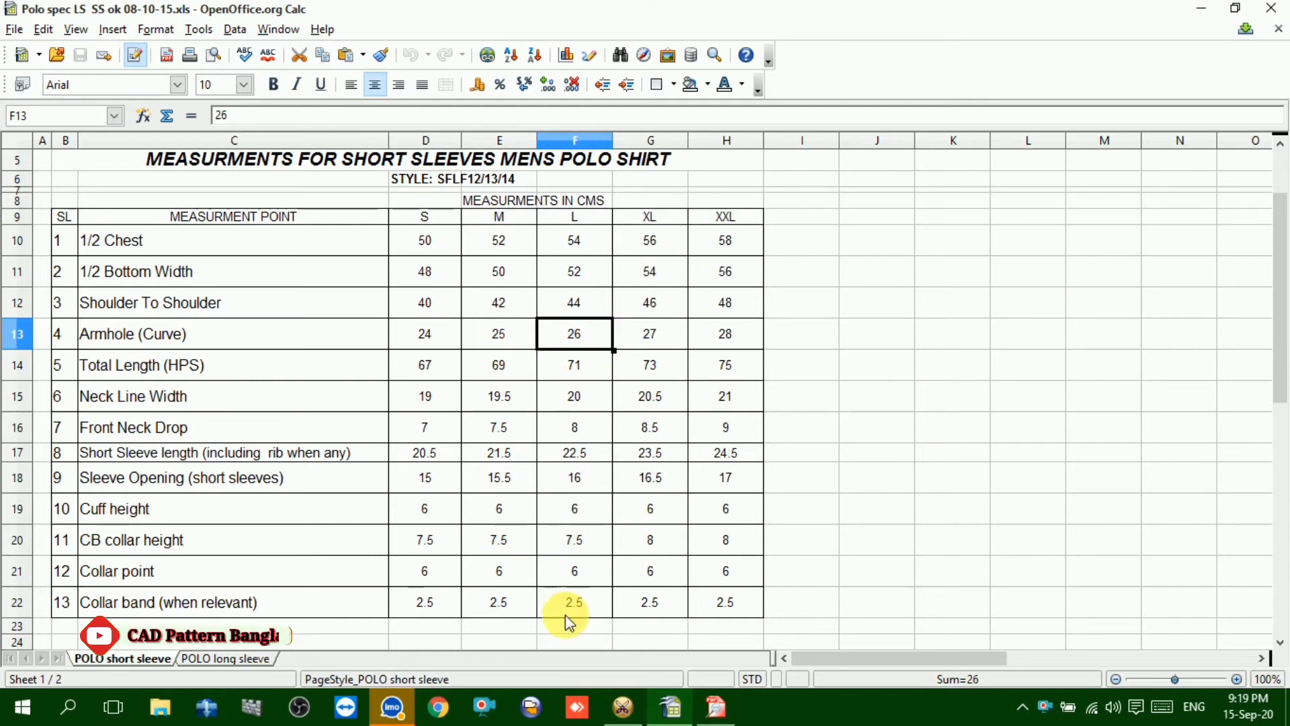
{"action": "left_click", "coordinate": [623, 706]}
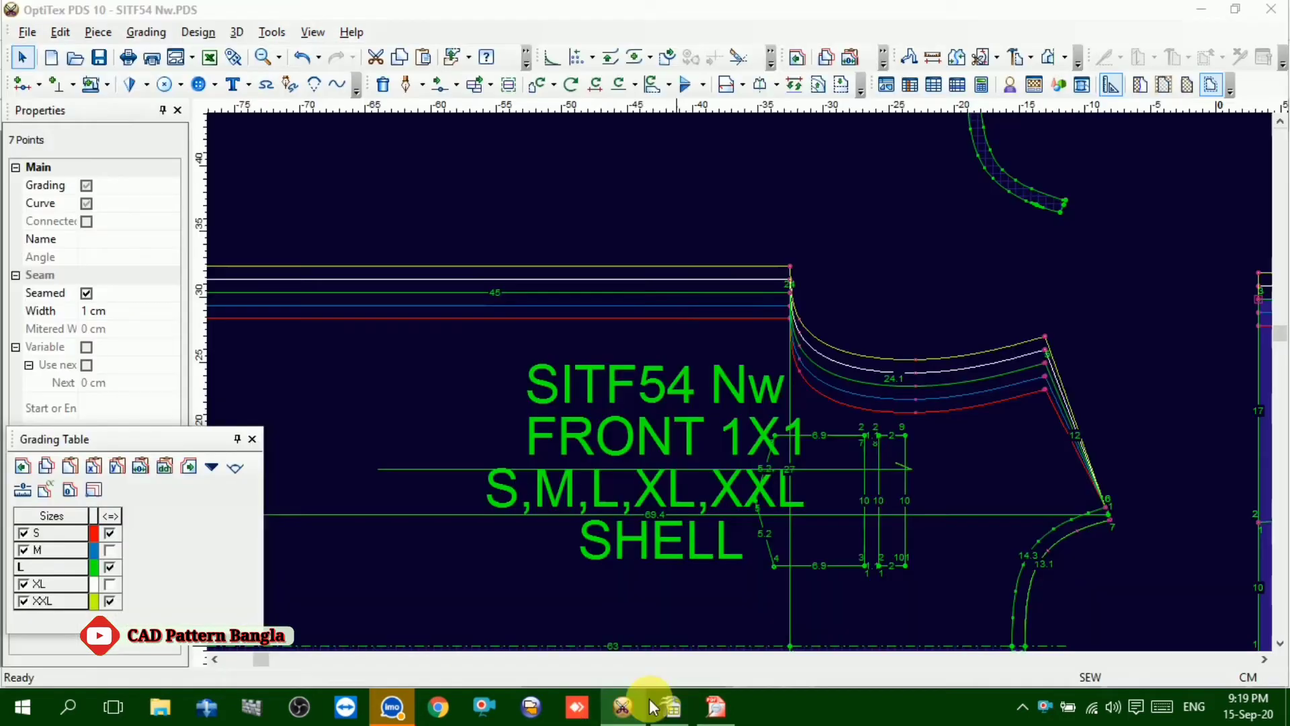
Set the front underarm point's dx grading to 1 for S and M and -1 for XL and XXL
{"action": "left_click", "coordinate": [790, 293]}
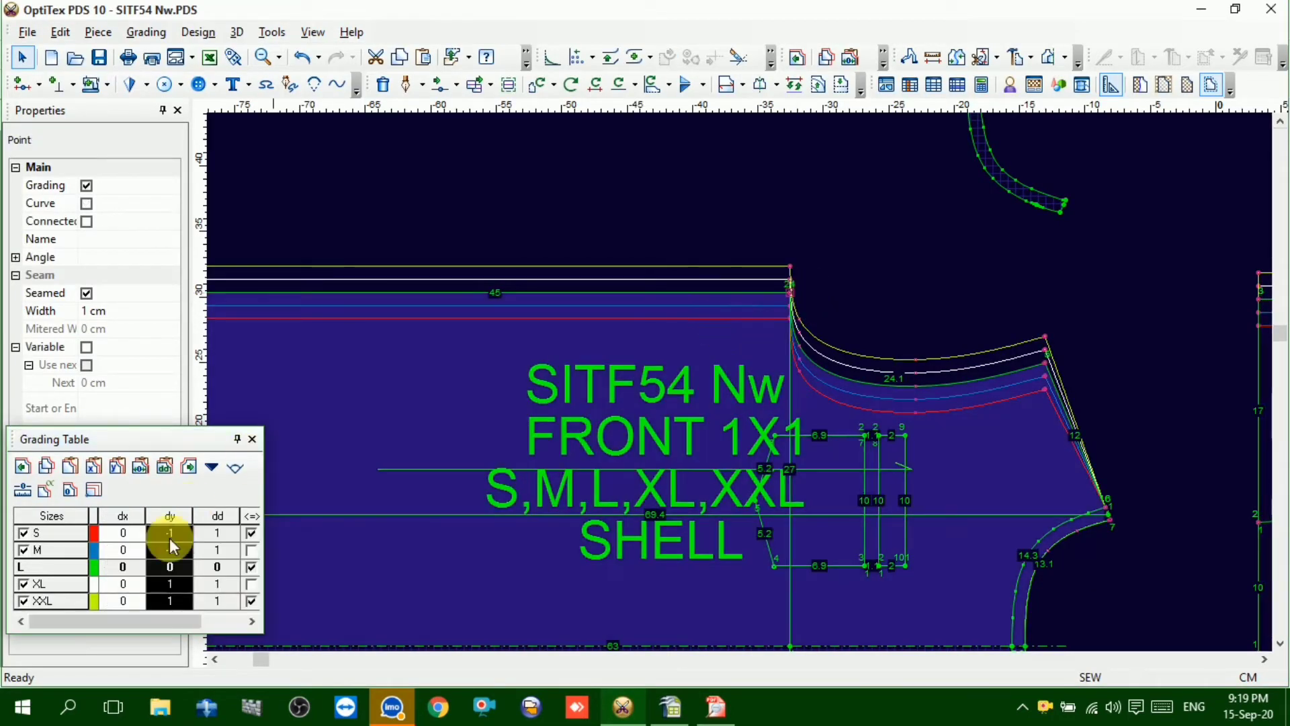
{"action": "left_click_drag", "start_coordinate": [120, 539], "coordinate": [125, 566]}
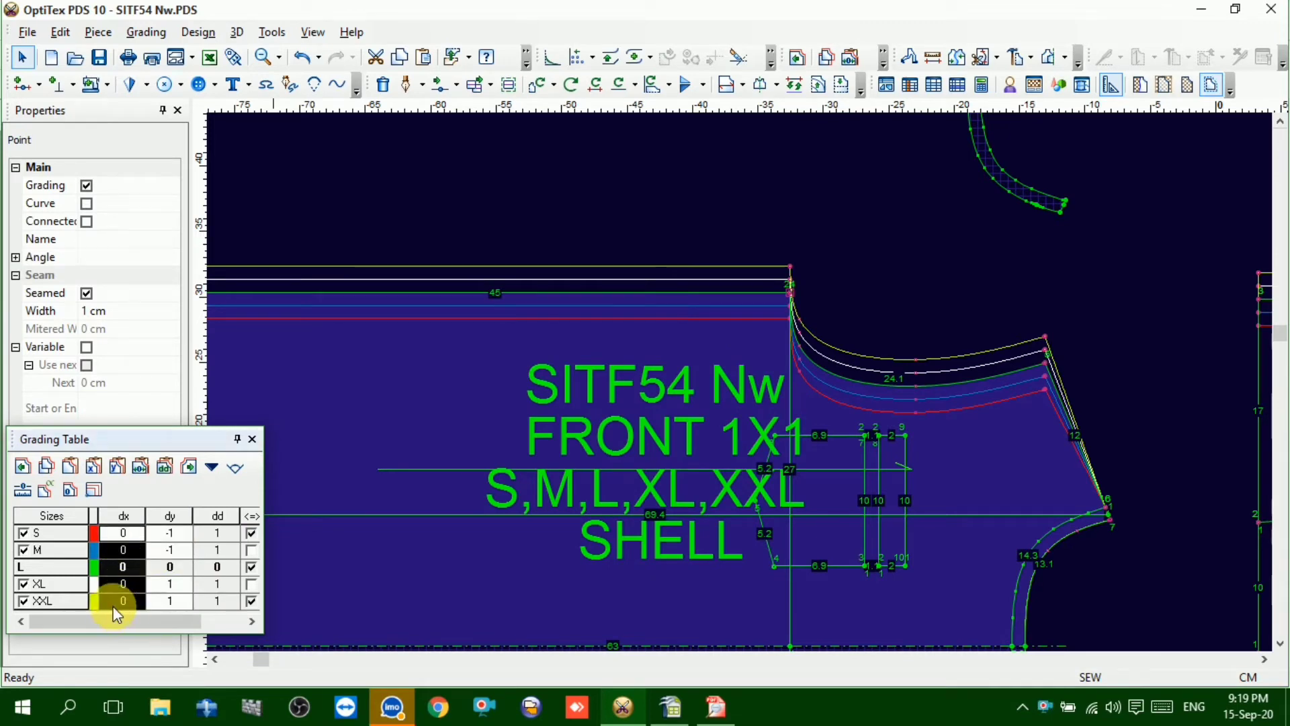
{"action": "key", "text": "Return"}
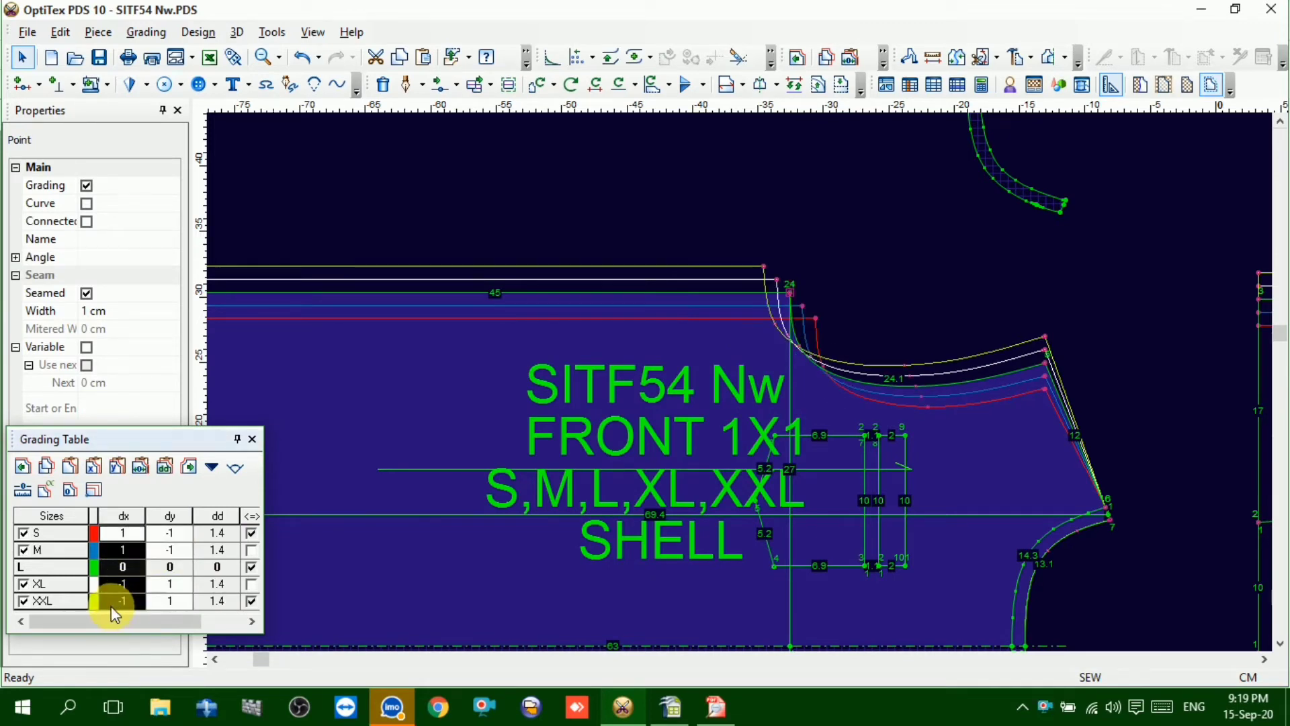
{"action": "left_click", "coordinate": [854, 438]}
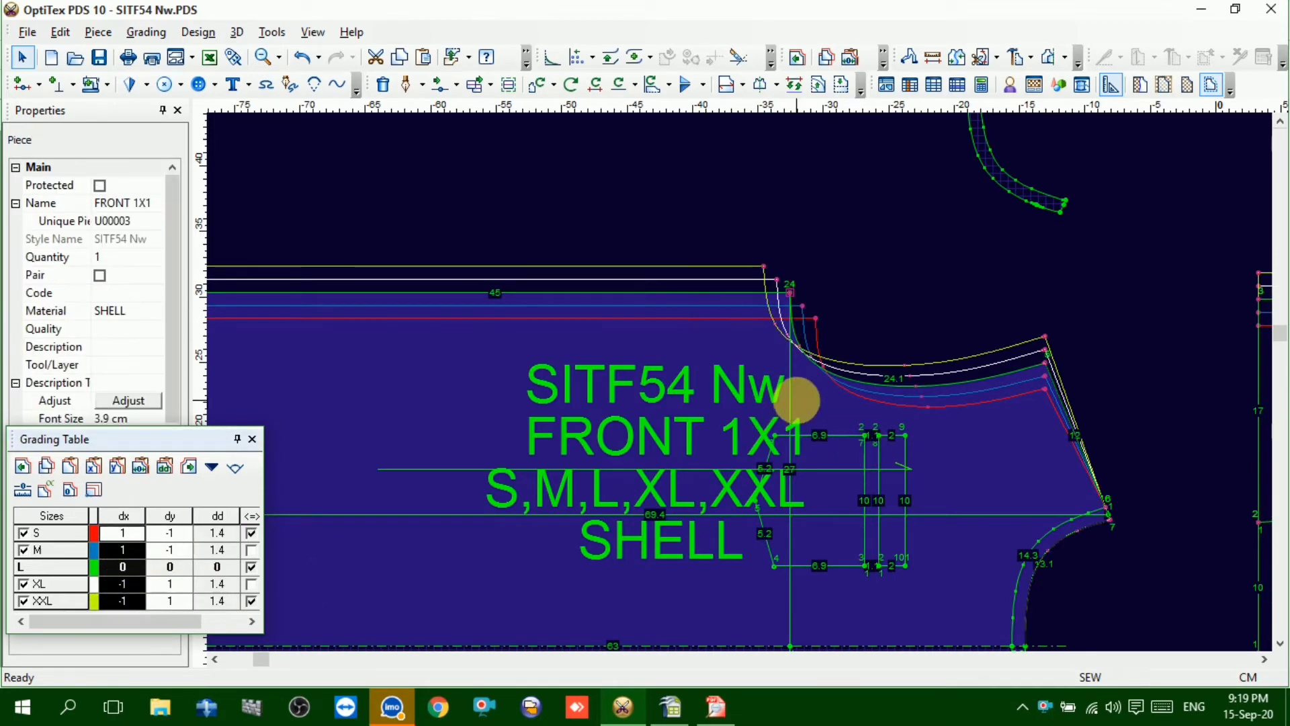
Copy the front underarm point's grading and paste its X grading onto the back part's underarm point
{"action": "left_click", "coordinate": [790, 292]}
{"action": "left_click", "coordinate": [48, 467]}
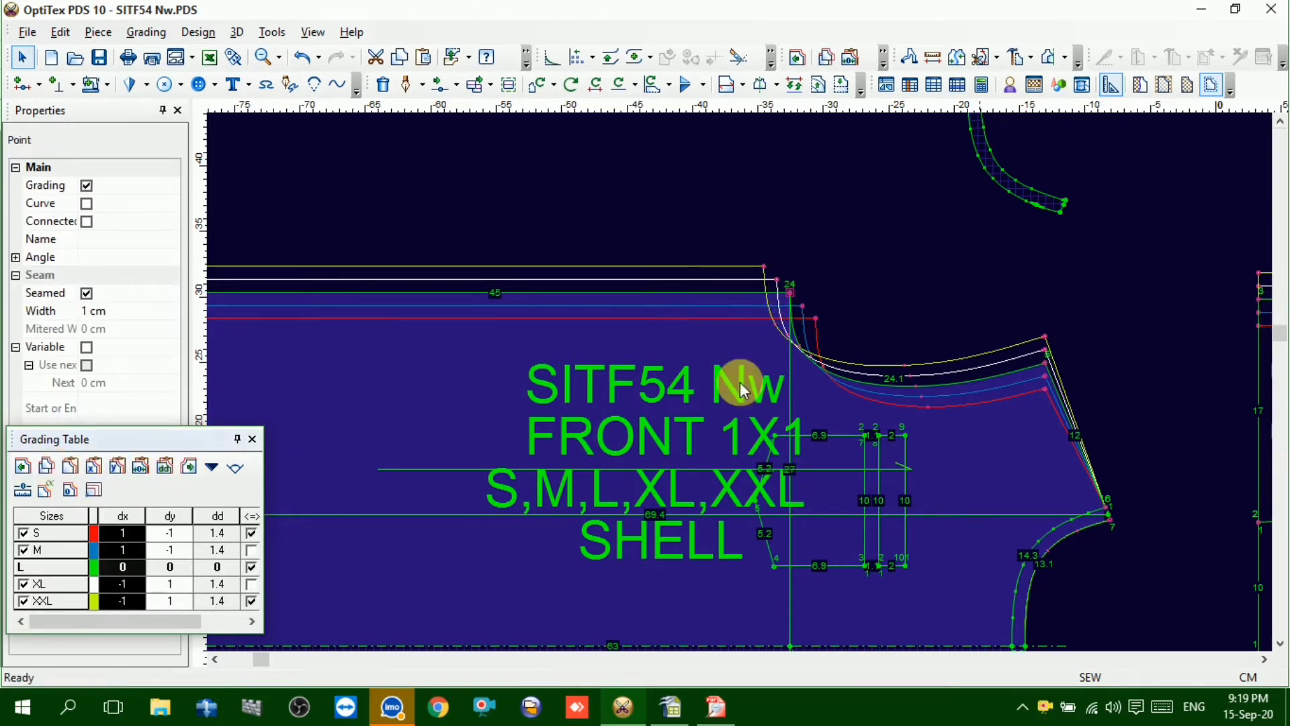
{"action": "scroll", "coordinate": [839, 357], "scroll_direction": "down", "scroll_amount": 3}
{"action": "scroll", "coordinate": [877, 349], "scroll_direction": "up", "scroll_amount": 3}
{"action": "left_click", "coordinate": [778, 253]}
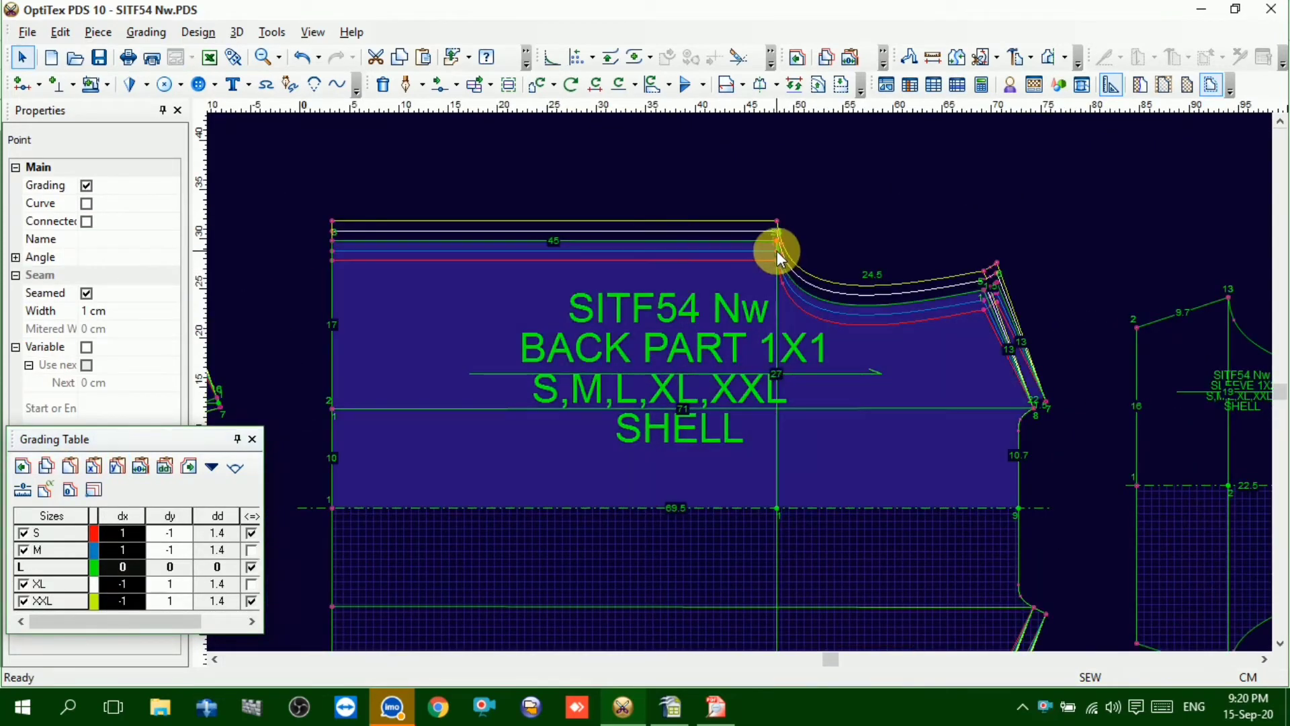
{"action": "left_click", "coordinate": [93, 466]}
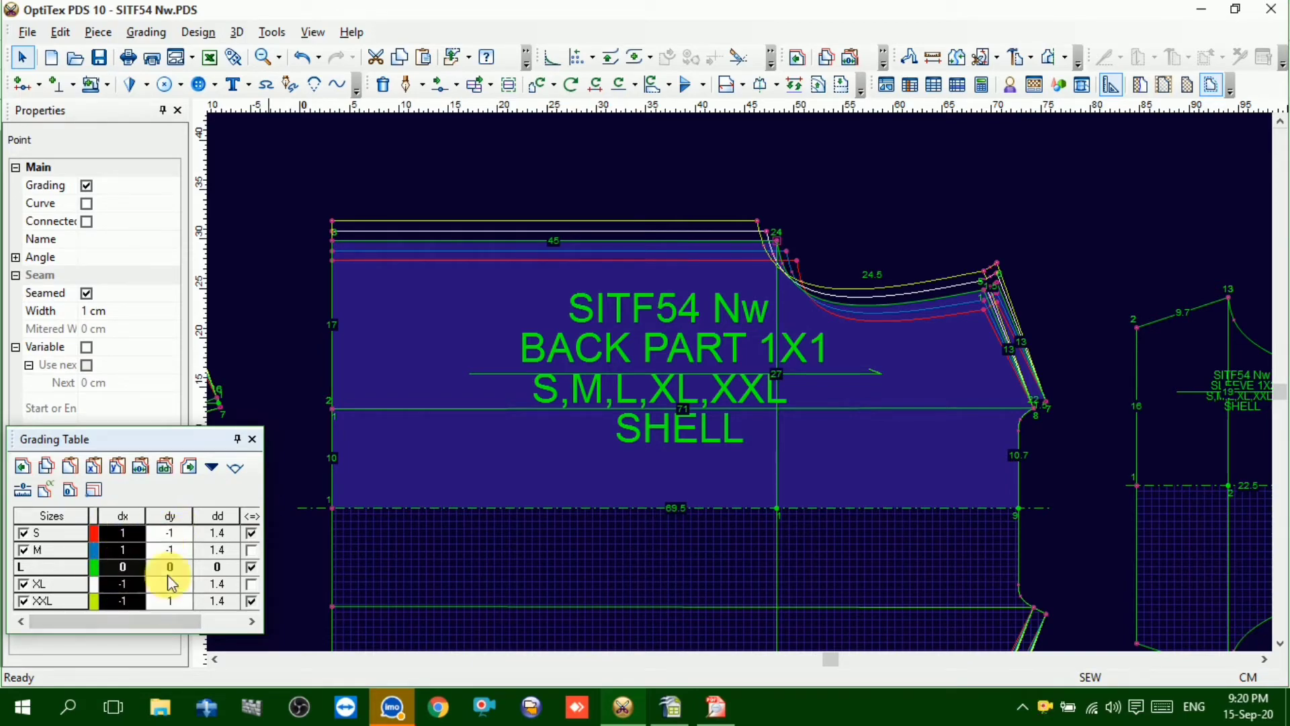
Paste the underarm point's X grading onto the back part's internal chest line
{"action": "scroll", "coordinate": [733, 386], "scroll_direction": "down", "scroll_amount": 2}
{"action": "scroll", "coordinate": [739, 381], "scroll_direction": "up", "scroll_amount": 2}
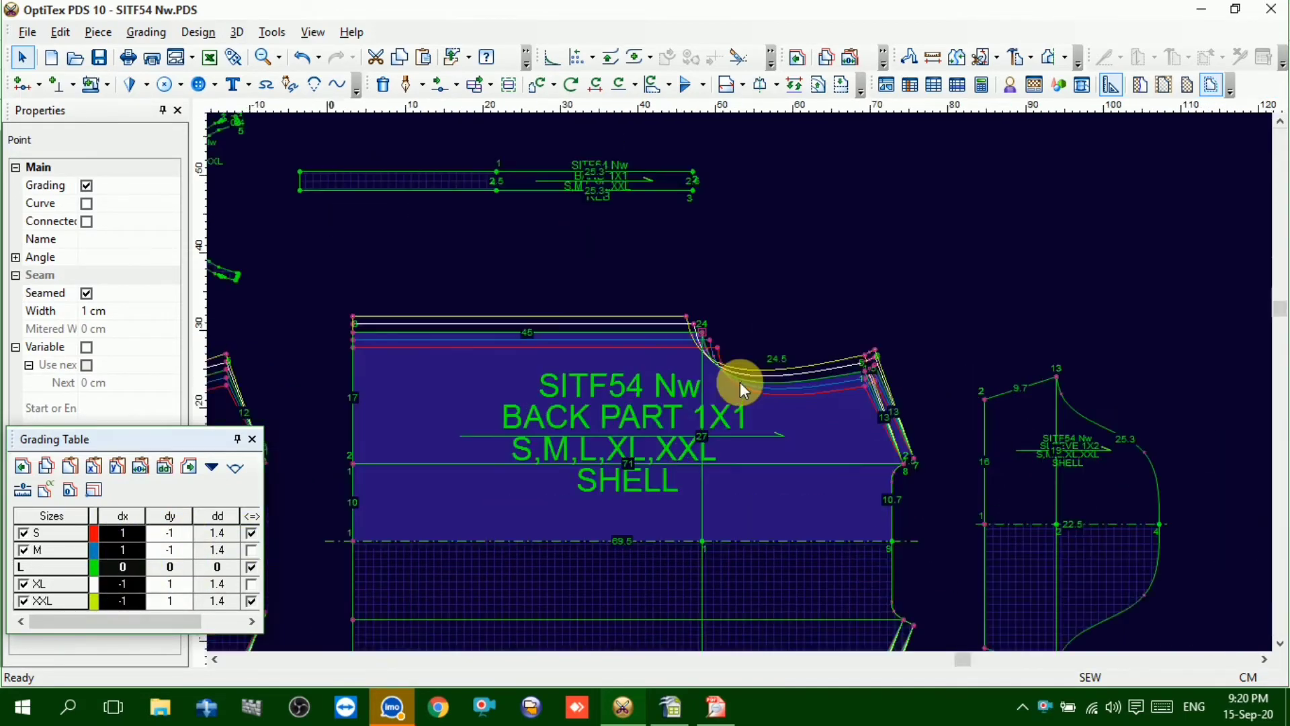
{"action": "left_click", "coordinate": [740, 381]}
{"action": "scroll", "coordinate": [740, 383], "scroll_direction": "down", "scroll_amount": 1}
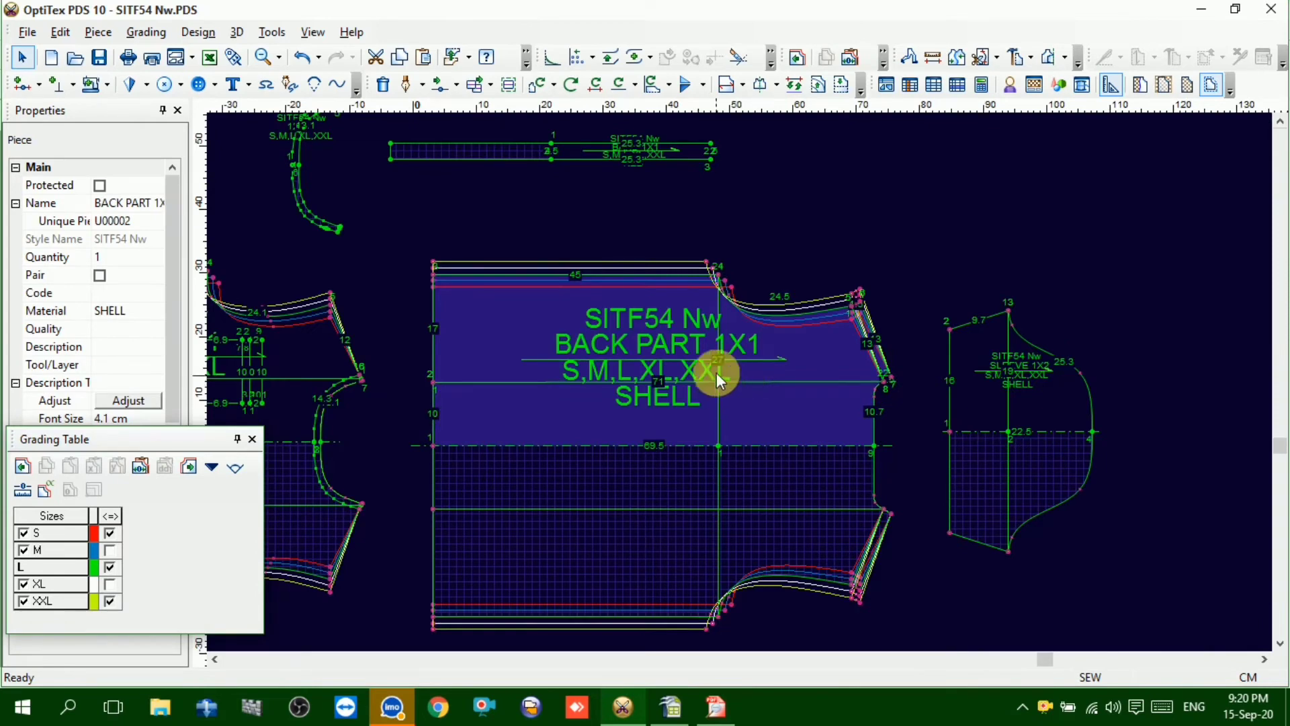
{"action": "scroll", "coordinate": [739, 382], "scroll_direction": "up", "scroll_amount": 2}
{"action": "left_click", "coordinate": [747, 264]}
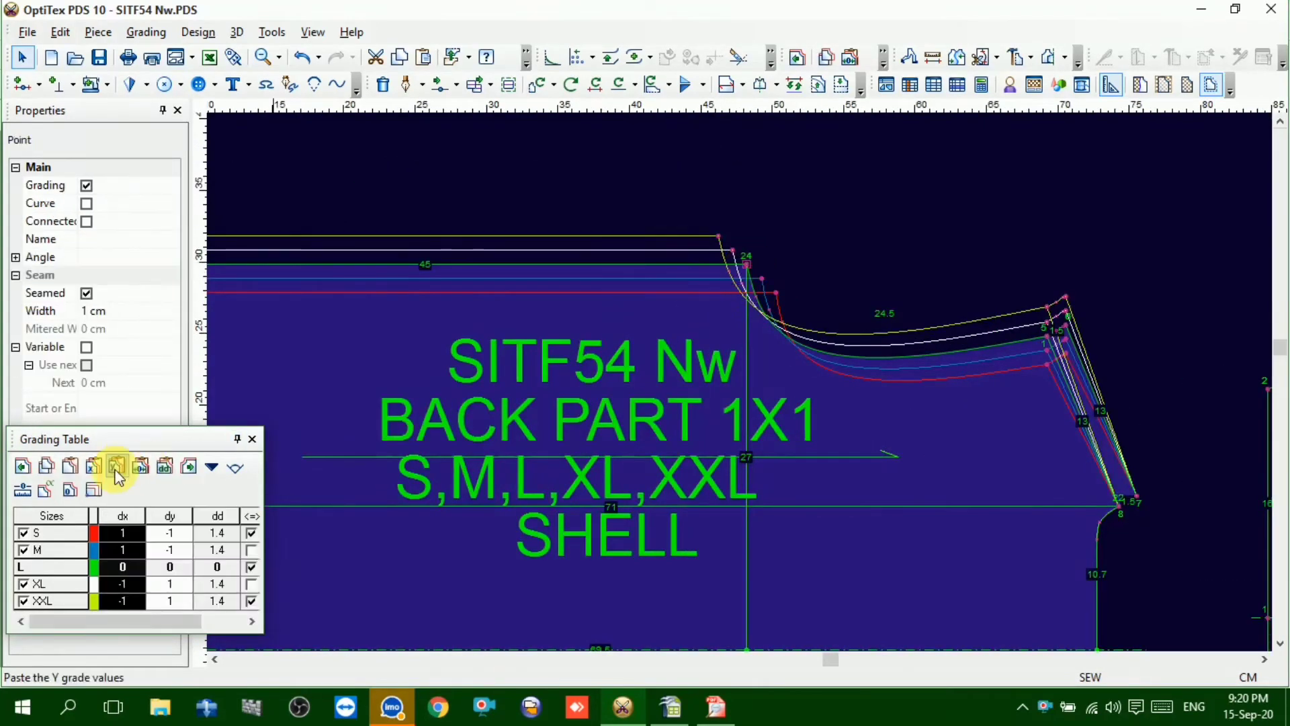
{"action": "left_click", "coordinate": [747, 419]}
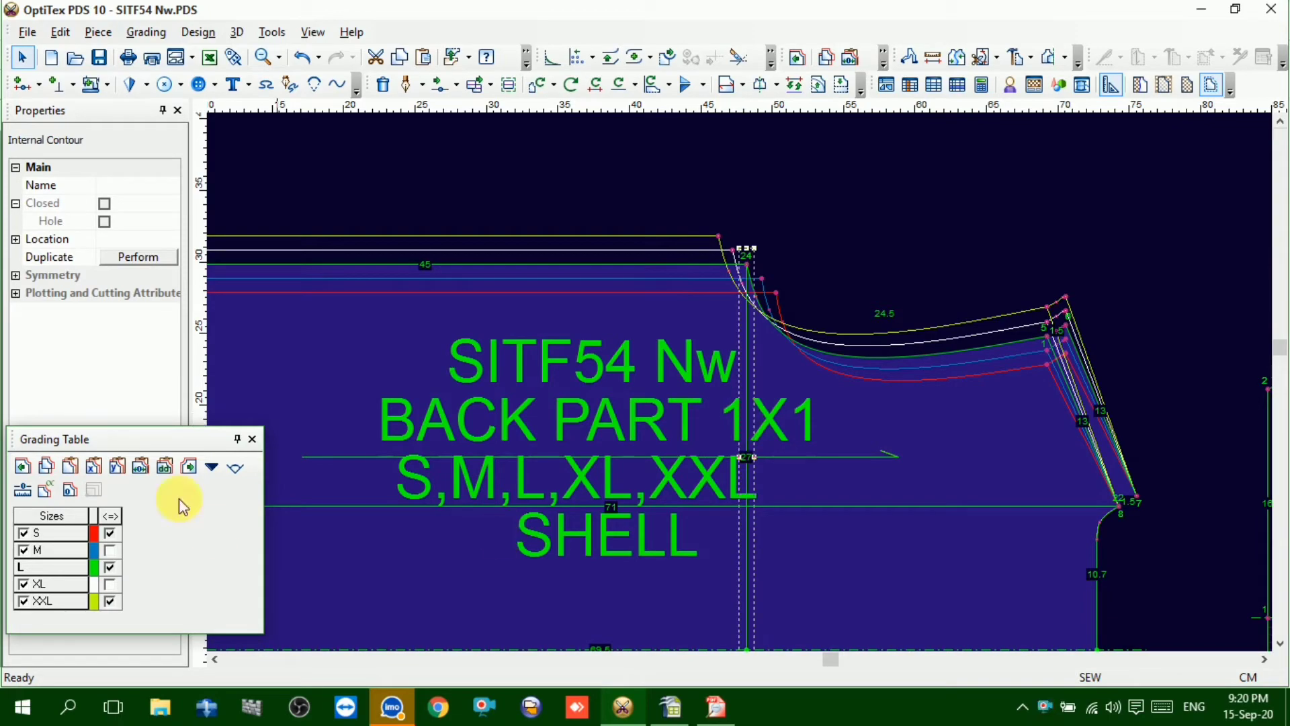
{"action": "left_click", "coordinate": [117, 466]}
{"action": "scroll", "coordinate": [696, 357], "scroll_direction": "down", "scroll_amount": 2}
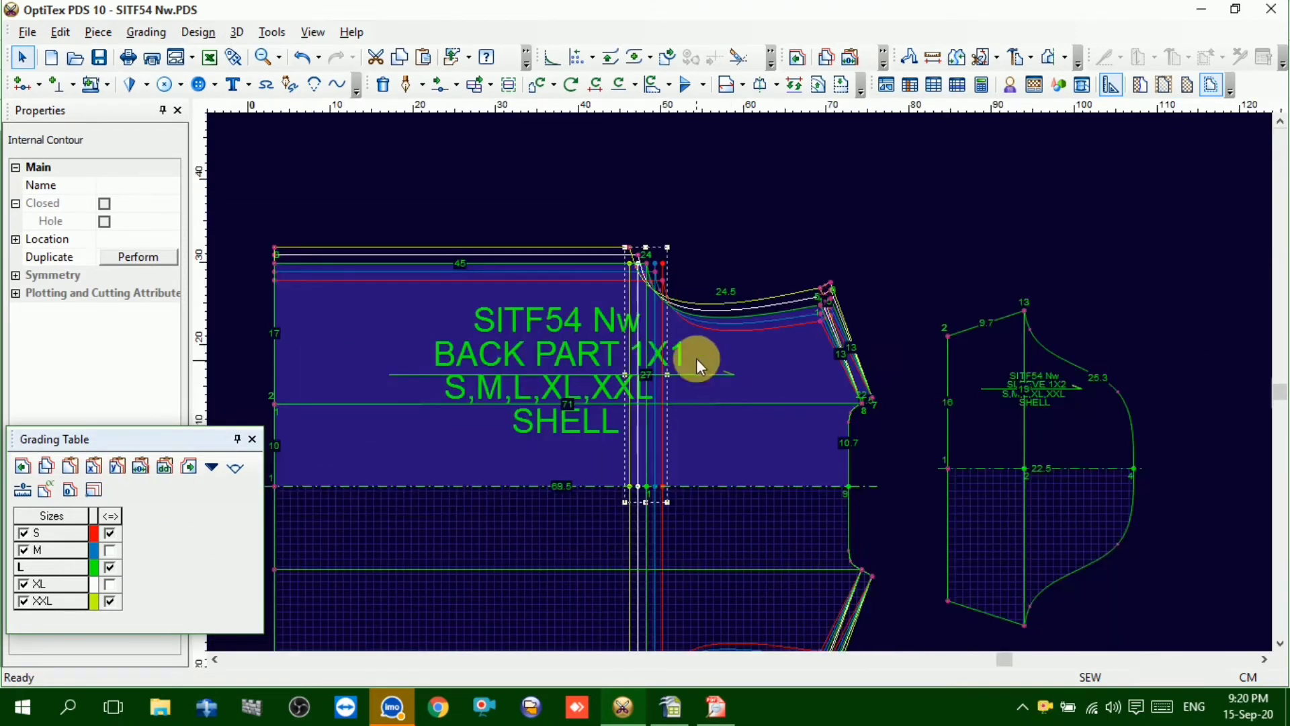
Paste the same X grading onto the front's internal chest line
{"action": "scroll", "coordinate": [739, 382], "scroll_direction": "up", "scroll_amount": 1}
{"action": "scroll", "coordinate": [714, 395], "scroll_direction": "down", "scroll_amount": 3}
{"action": "scroll", "coordinate": [388, 422], "scroll_direction": "up", "scroll_amount": 2}
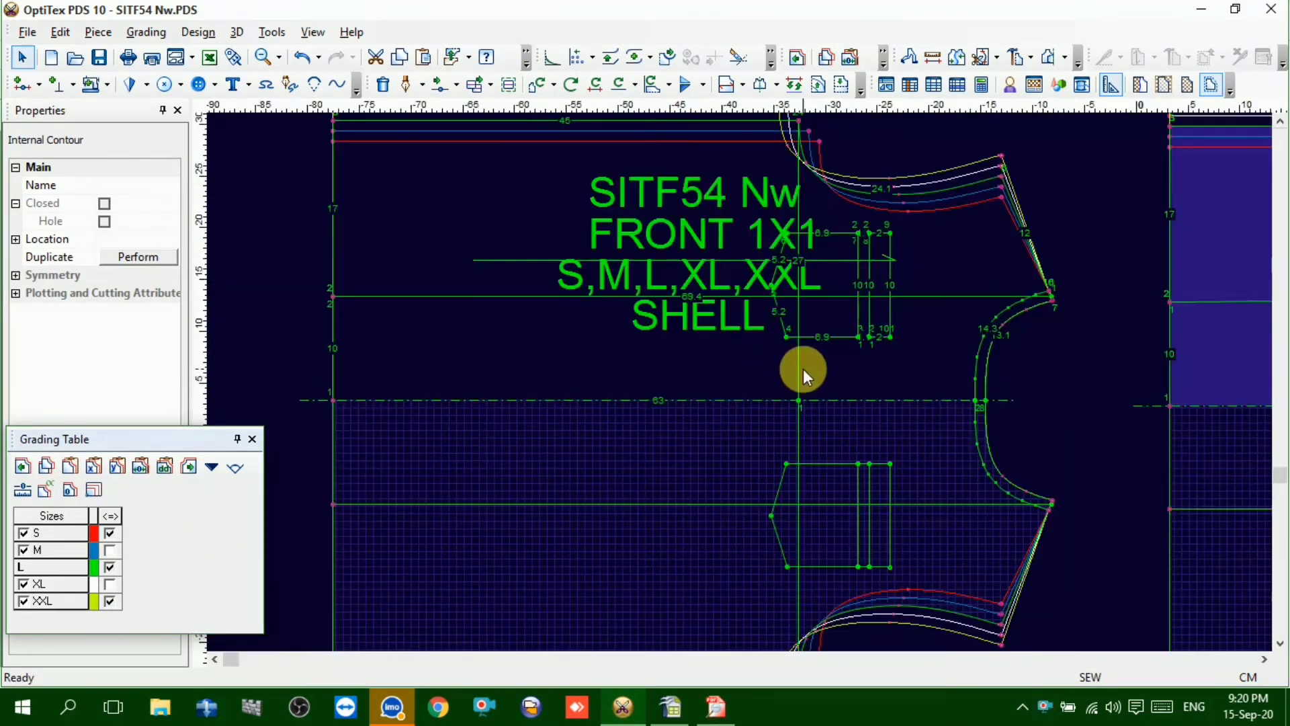
{"action": "left_click", "coordinate": [798, 364]}
{"action": "left_click", "coordinate": [95, 468]}
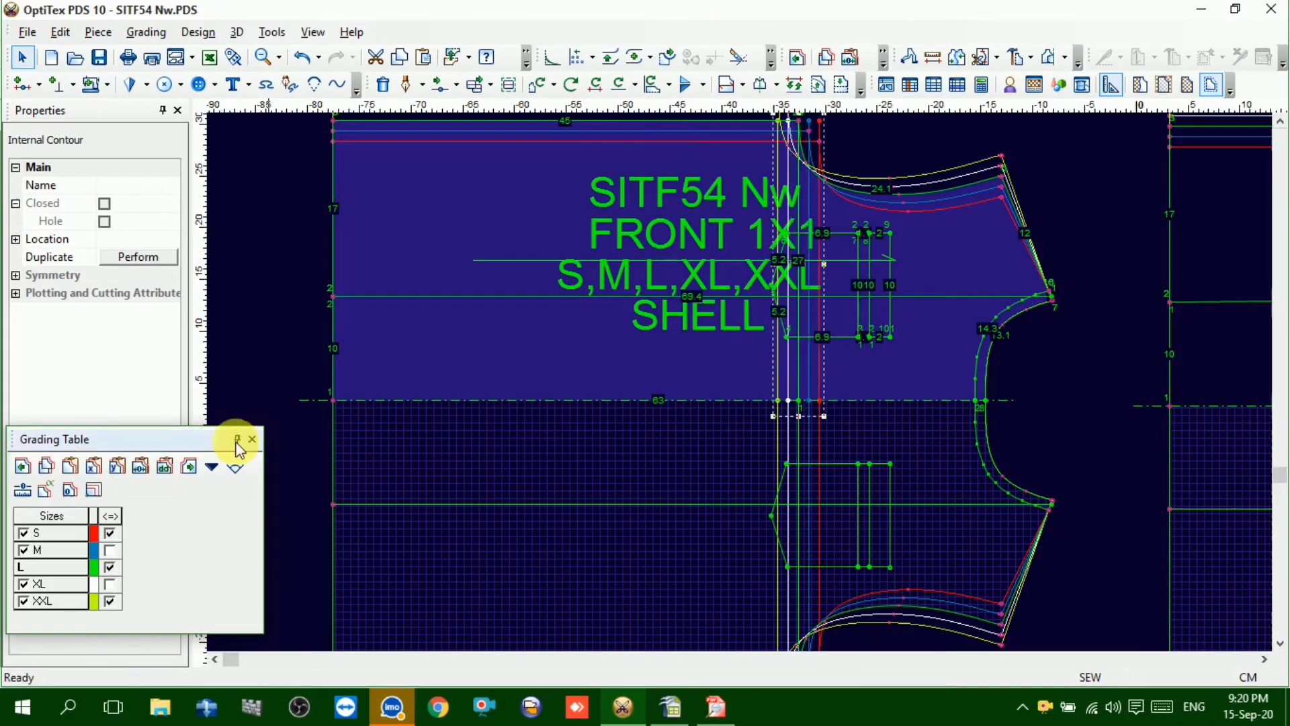
Inspect the underarm points and graded chest lines up close on the front and back pieces
{"action": "scroll", "coordinate": [740, 382], "scroll_direction": "up", "scroll_amount": 3}
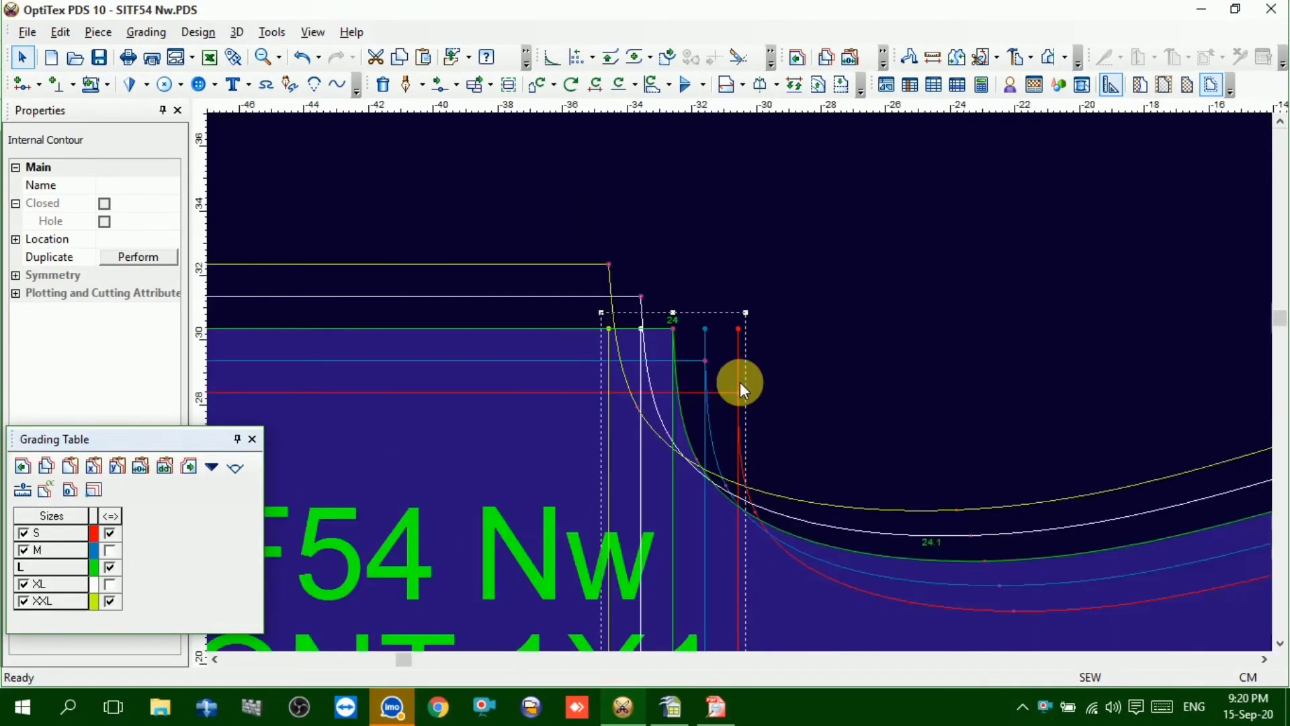
{"action": "left_click", "coordinate": [817, 355]}
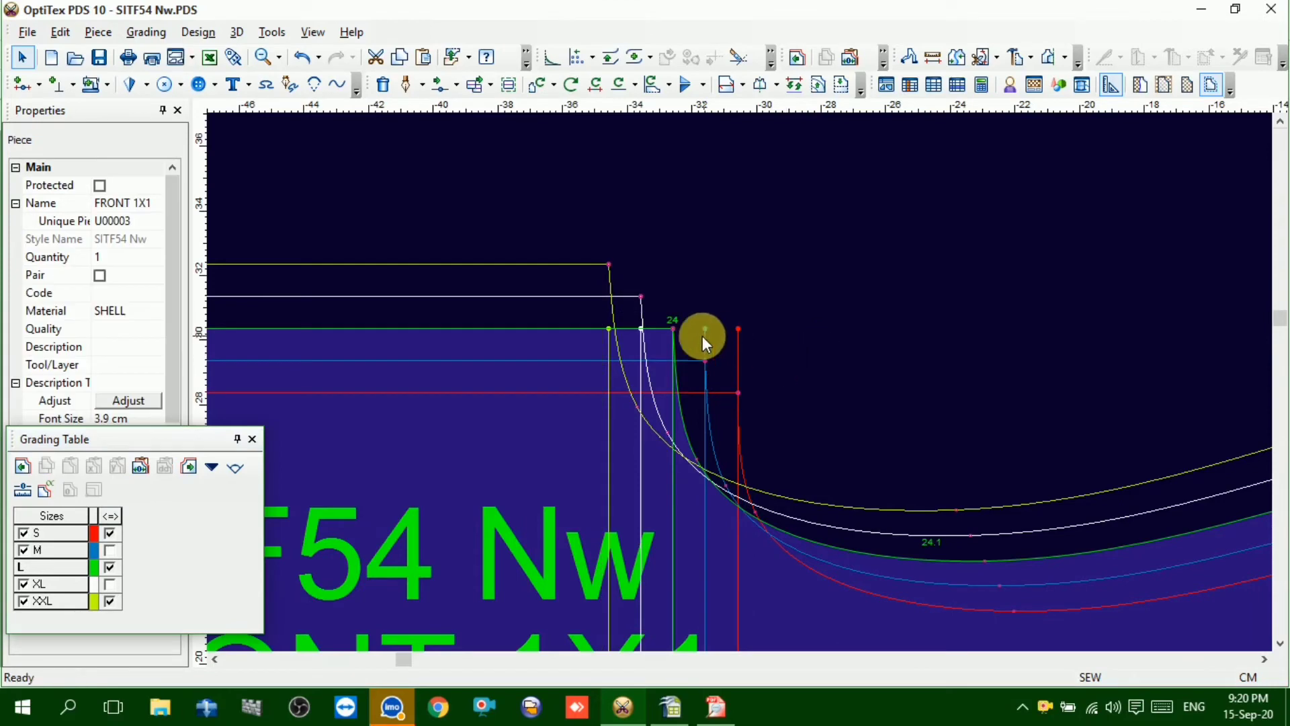
{"action": "left_click", "coordinate": [673, 329]}
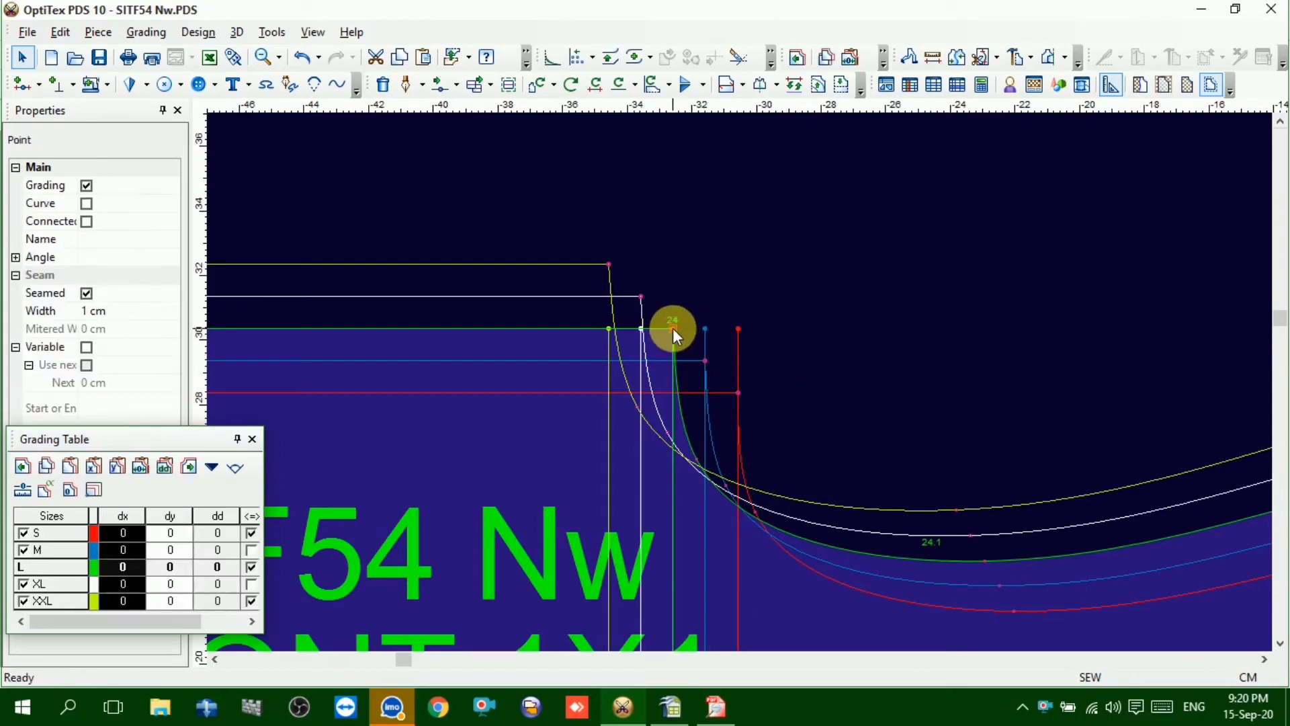
{"action": "left_click", "coordinate": [86, 221]}
{"action": "left_click", "coordinate": [952, 388]}
{"action": "scroll", "coordinate": [739, 382], "scroll_direction": "down", "scroll_amount": 2}
{"action": "scroll", "coordinate": [739, 381], "scroll_direction": "down", "scroll_amount": 2}
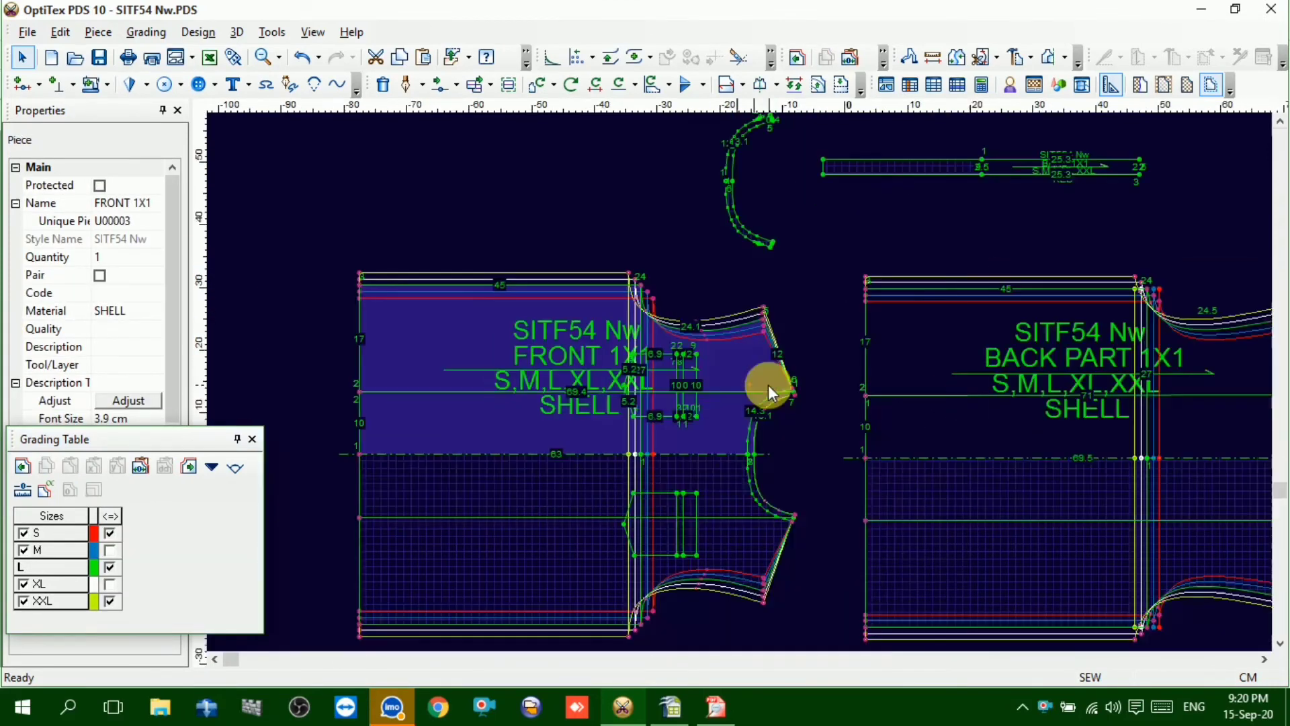
{"action": "scroll", "coordinate": [763, 383], "scroll_direction": "up", "scroll_amount": 5}
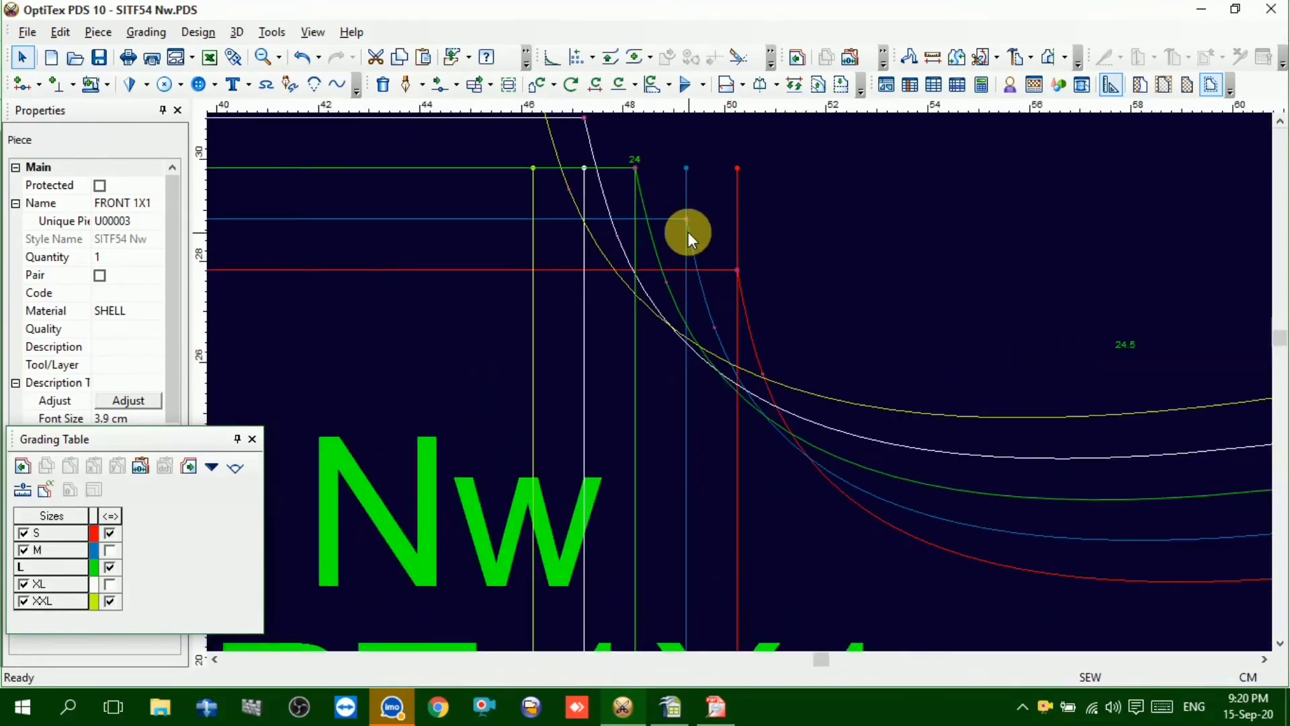
{"action": "left_click", "coordinate": [635, 167]}
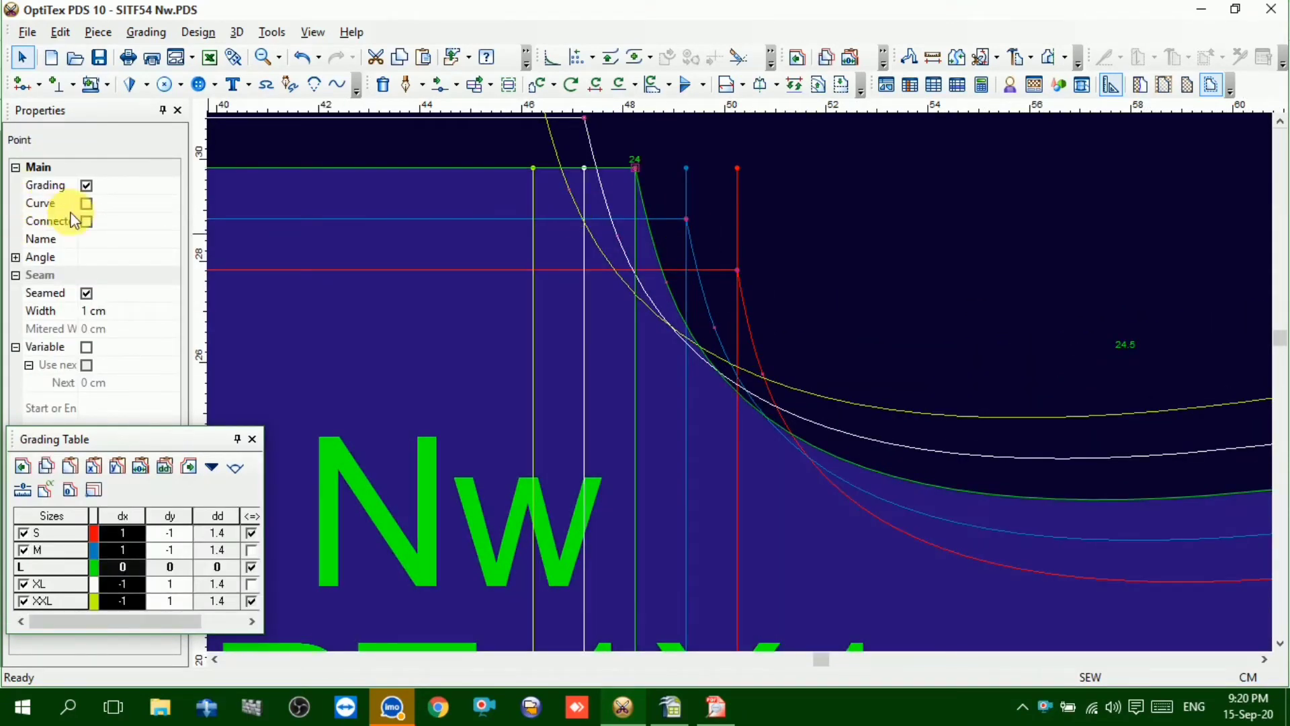
{"action": "left_click", "coordinate": [742, 459]}
{"action": "scroll", "coordinate": [739, 386], "scroll_direction": "down", "scroll_amount": 3}
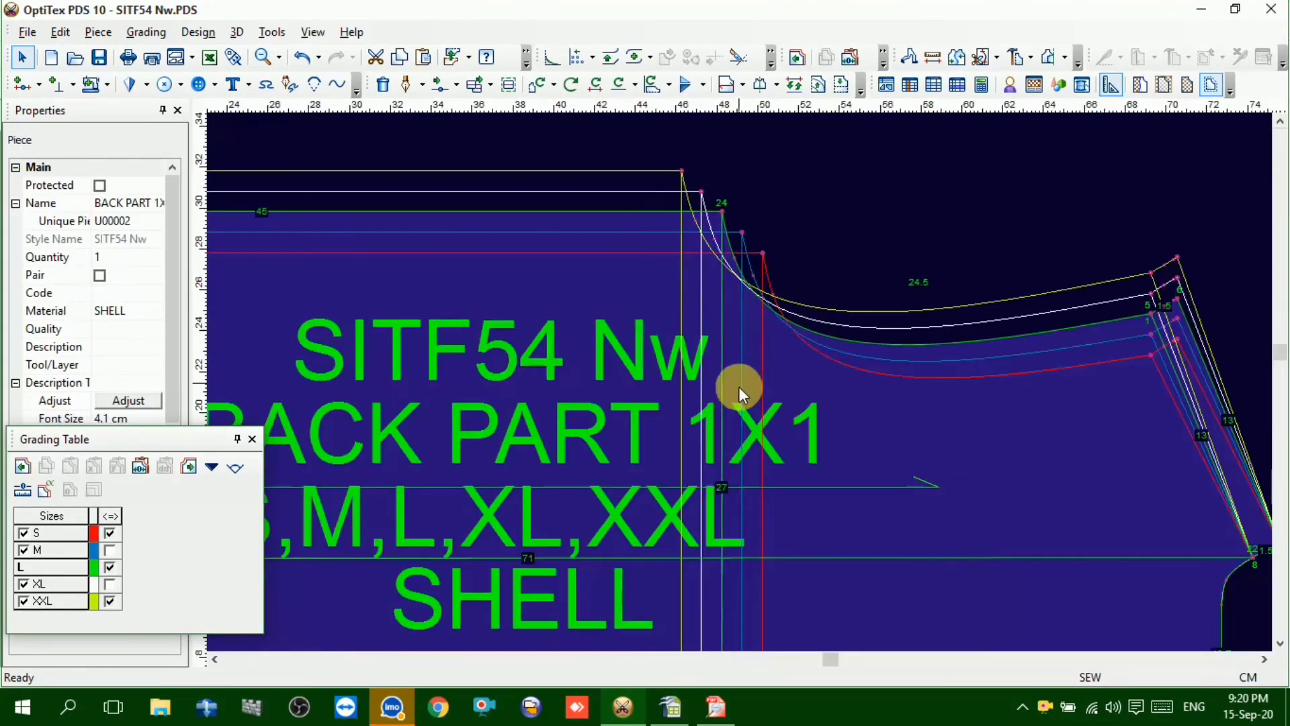
{"action": "scroll", "coordinate": [740, 387], "scroll_direction": "down", "scroll_amount": 2}
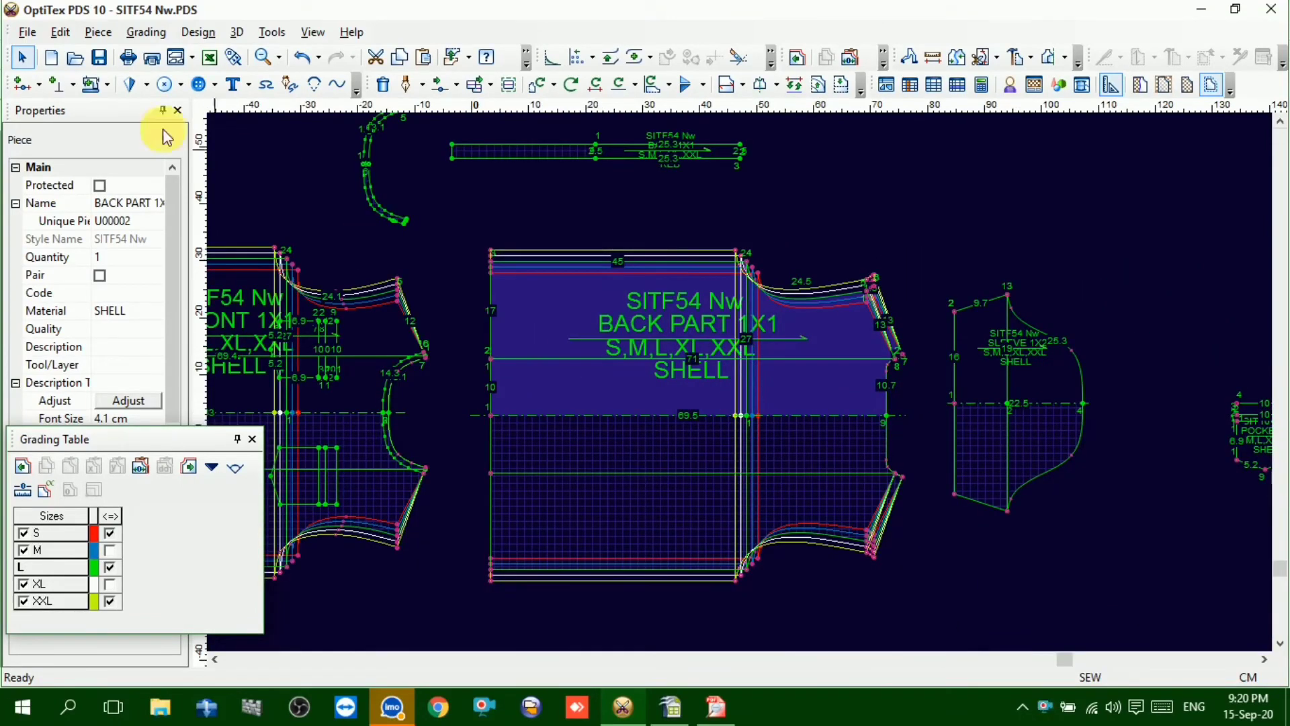
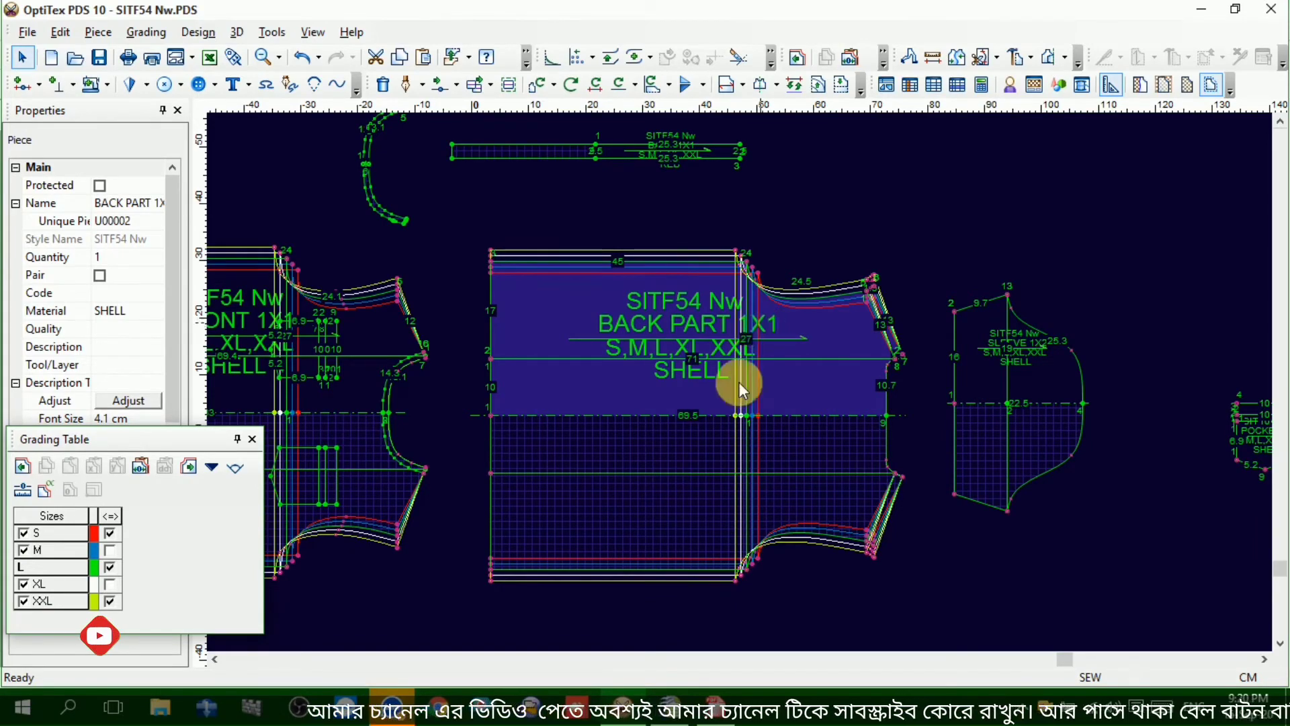
Review the graded armholes and chest lines on the back and front pieces and switch to the Calc spec sheet
{"action": "scroll", "coordinate": [738, 382], "scroll_direction": "up", "scroll_amount": 4}
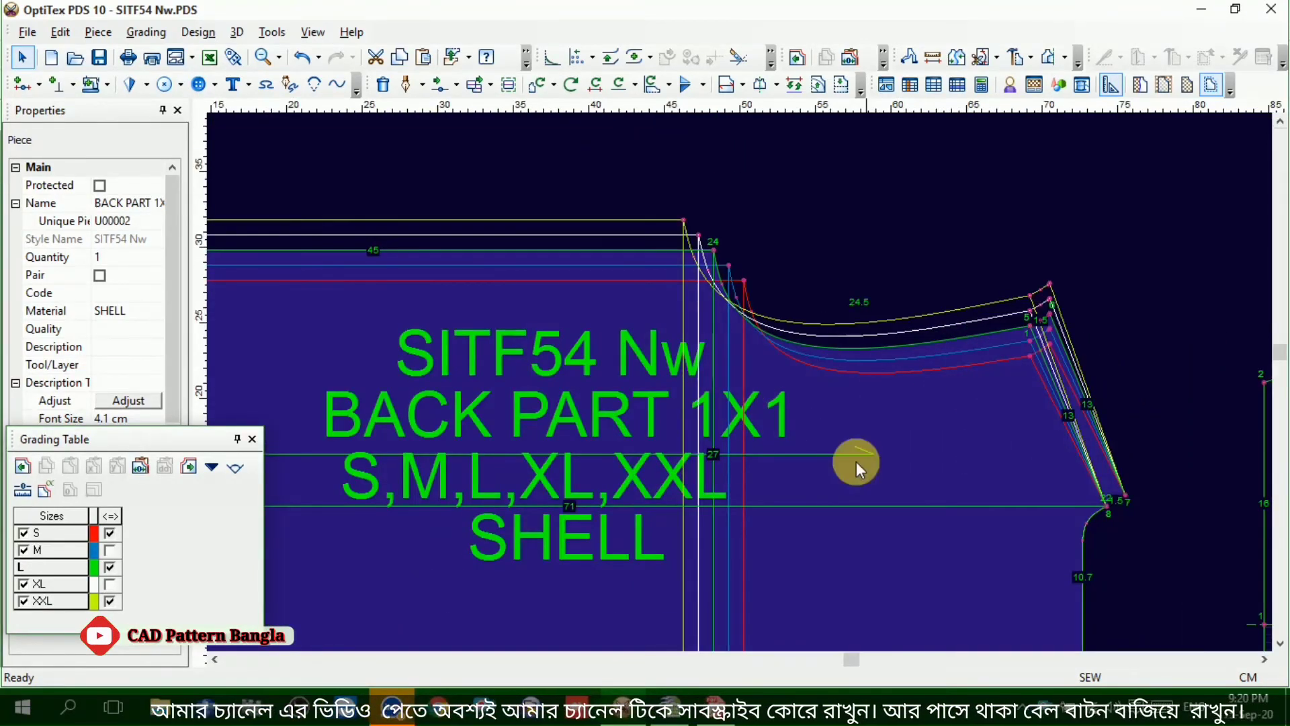
{"action": "scroll", "coordinate": [736, 384], "scroll_direction": "down", "scroll_amount": 4}
{"action": "scroll", "coordinate": [736, 385], "scroll_direction": "down", "scroll_amount": 1}
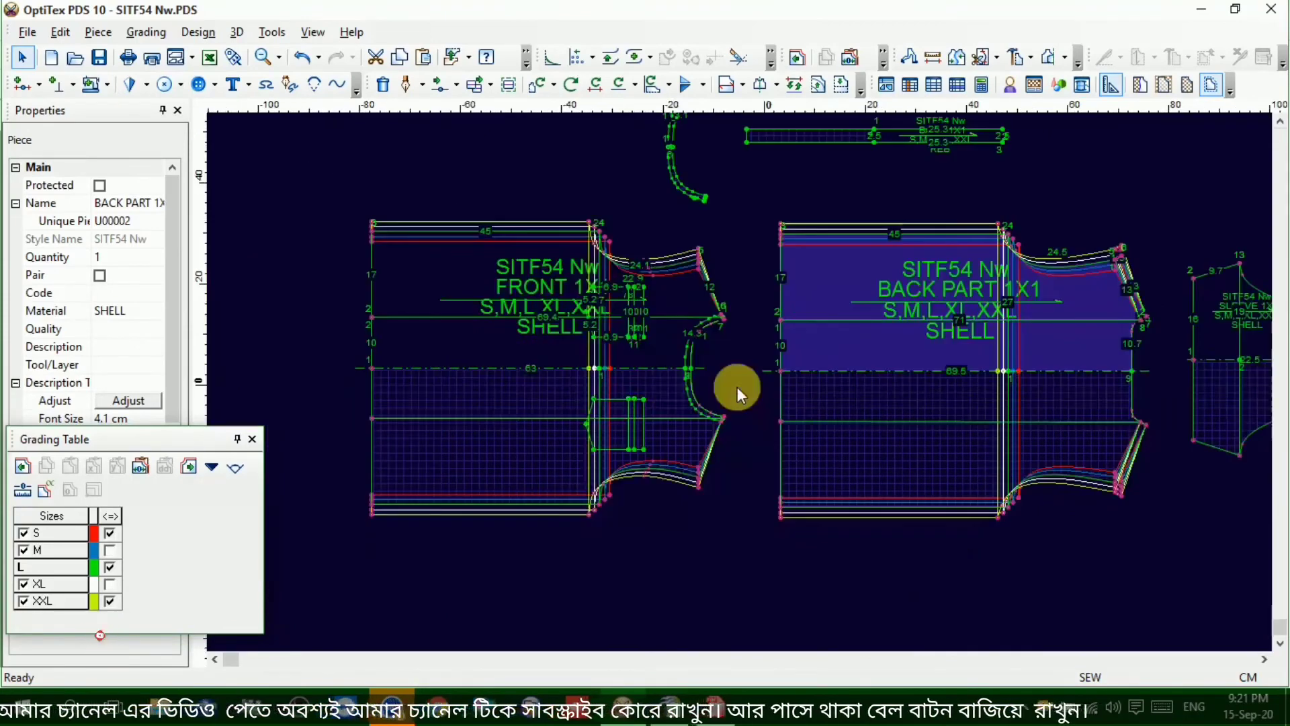
{"action": "left_click", "coordinate": [649, 349]}
{"action": "scroll", "coordinate": [526, 366], "scroll_direction": "up", "scroll_amount": 1}
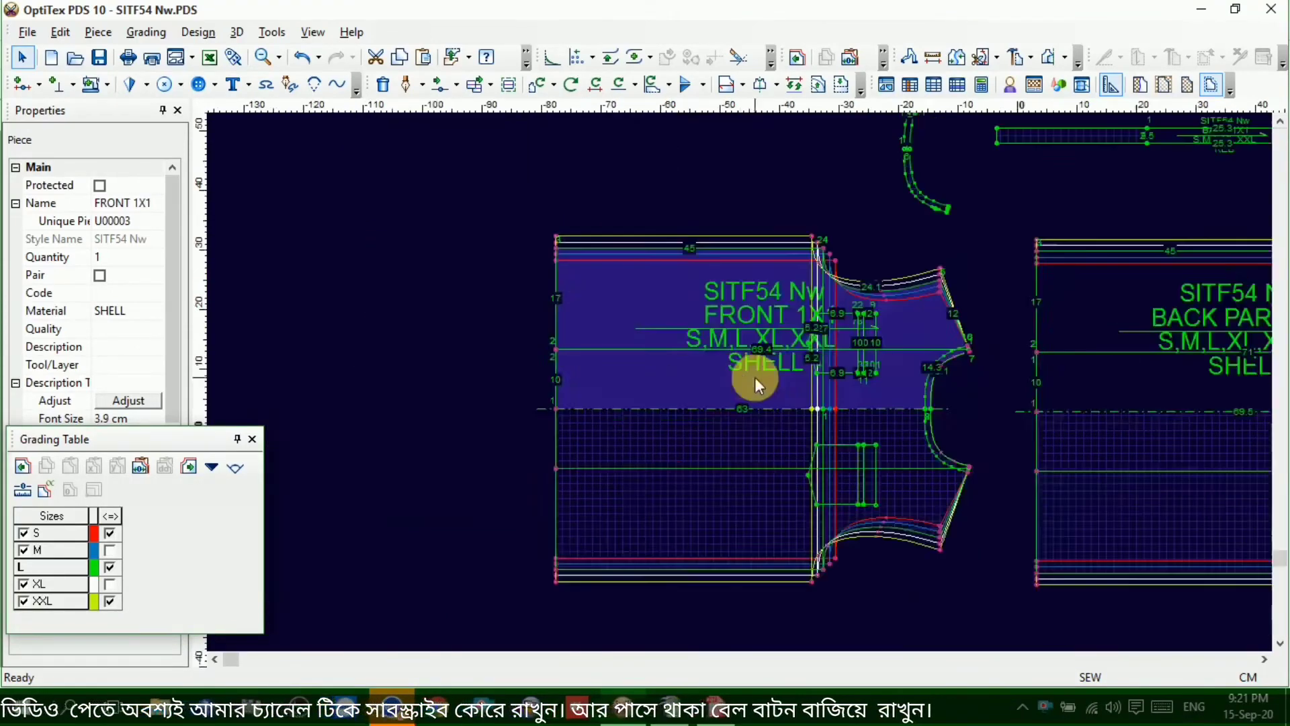
{"action": "scroll", "coordinate": [755, 382], "scroll_direction": "up", "scroll_amount": 1}
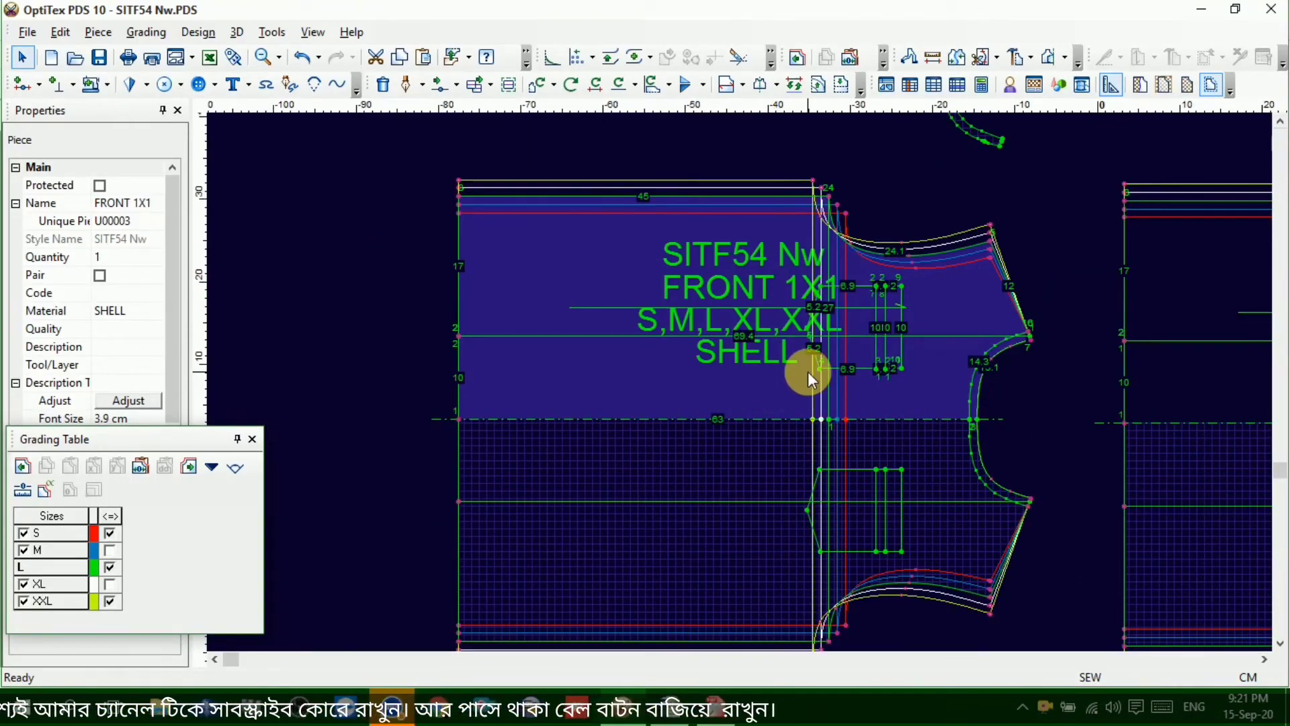
{"action": "scroll", "coordinate": [743, 381], "scroll_direction": "down", "scroll_amount": 1}
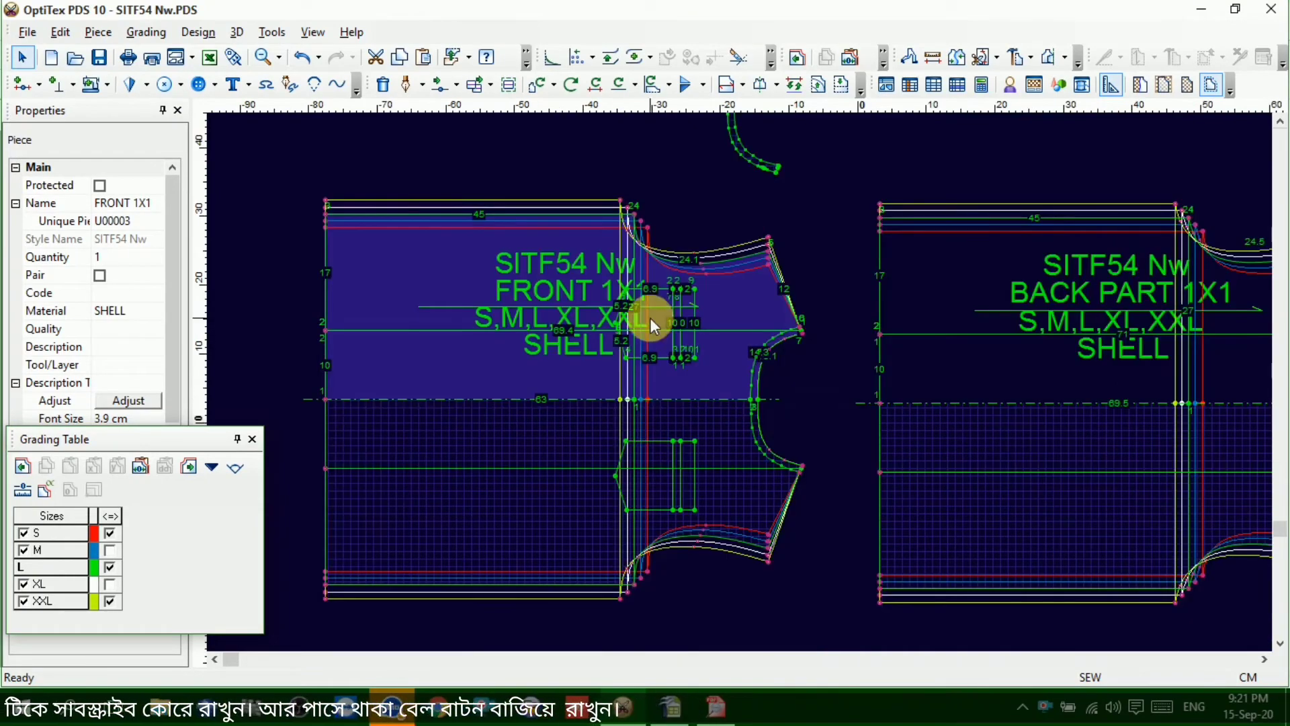
{"action": "scroll", "coordinate": [742, 377], "scroll_direction": "up", "scroll_amount": 1}
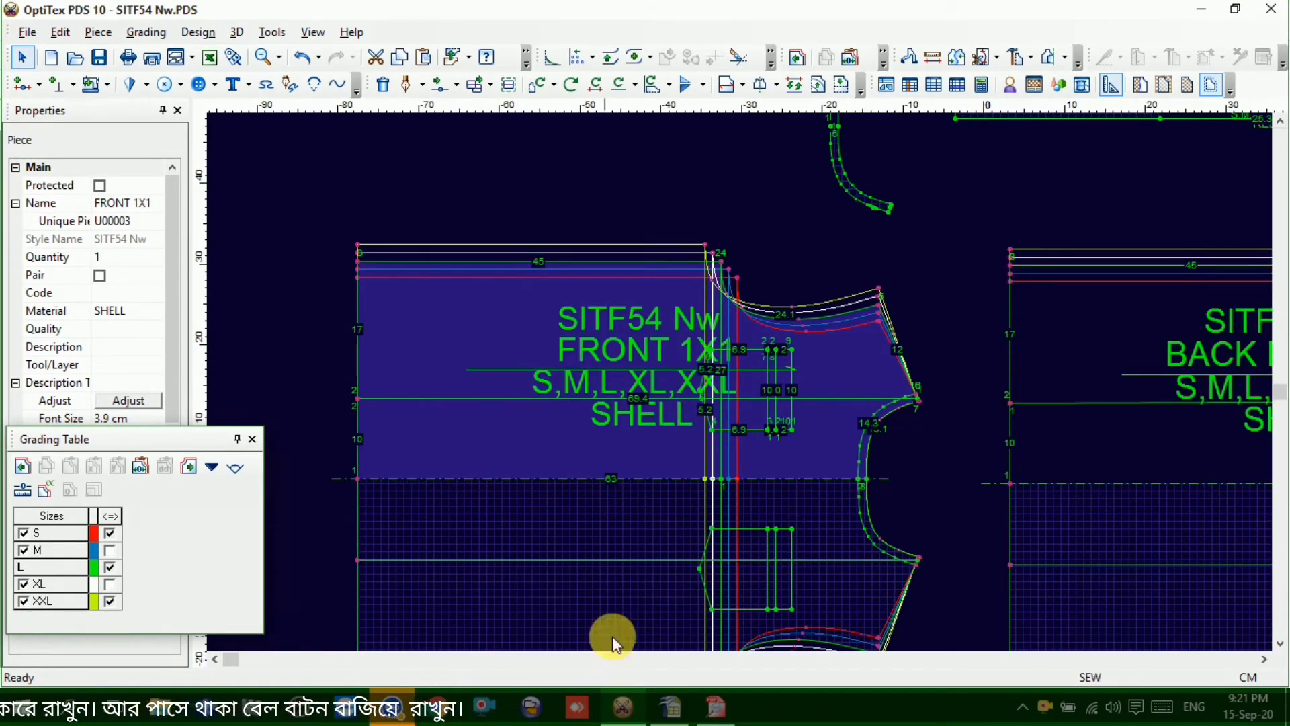
{"action": "left_click", "coordinate": [669, 706]}
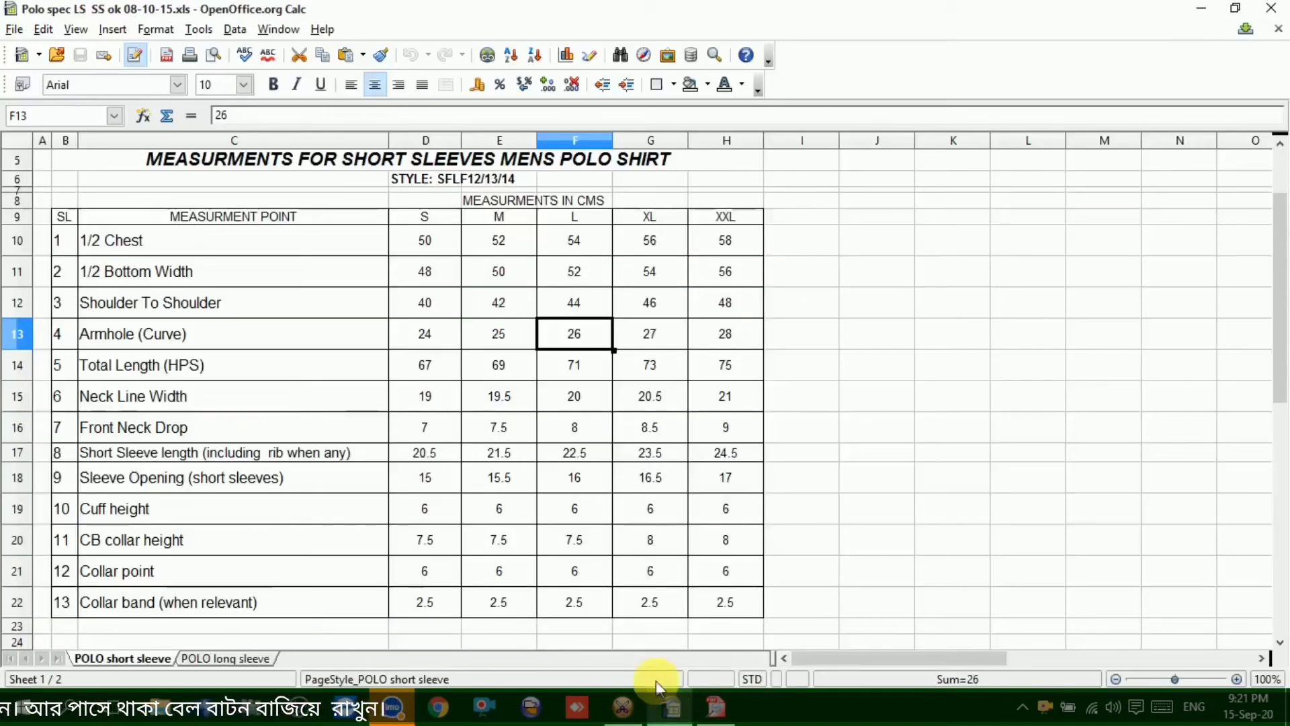
Check the 1/2 Bottom Width values for sizes S to L in the spec sheet and switch back to OptiTex PDS
{"action": "left_click", "coordinate": [130, 273]}
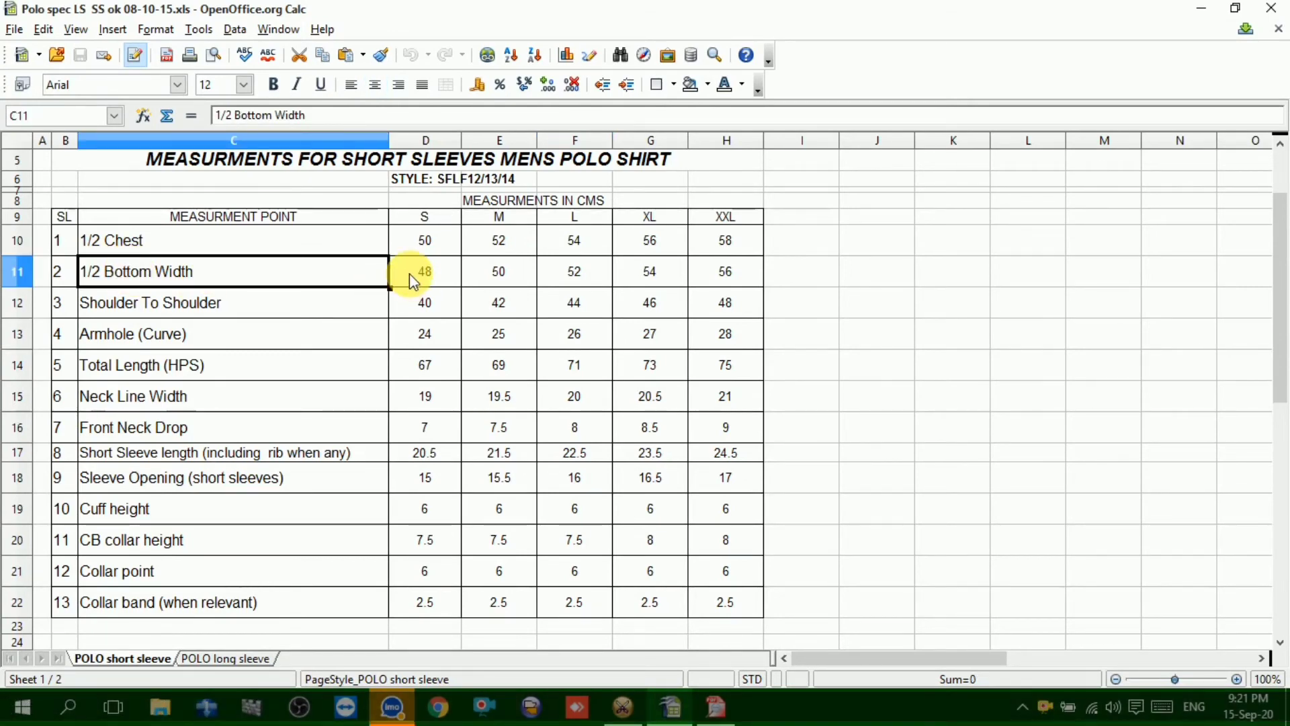
{"action": "left_click", "coordinate": [428, 280]}
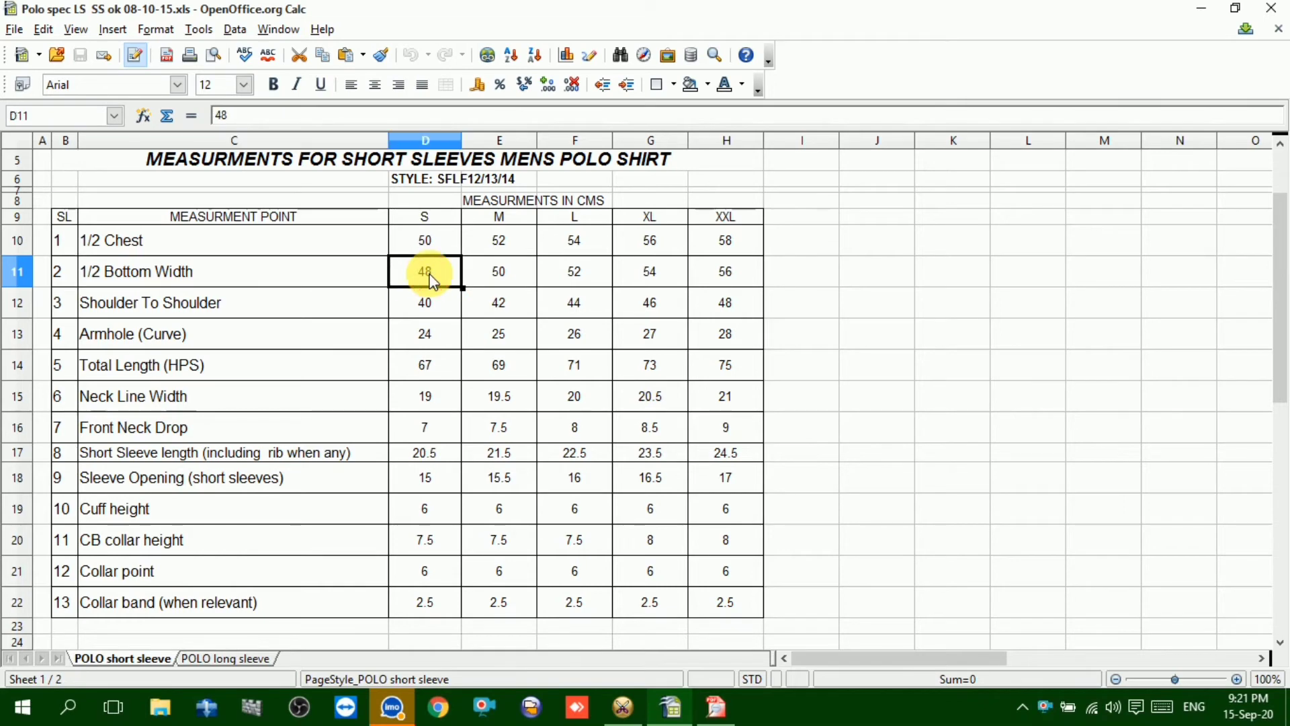
{"action": "left_click", "coordinate": [509, 284]}
{"action": "left_click", "coordinate": [576, 272]}
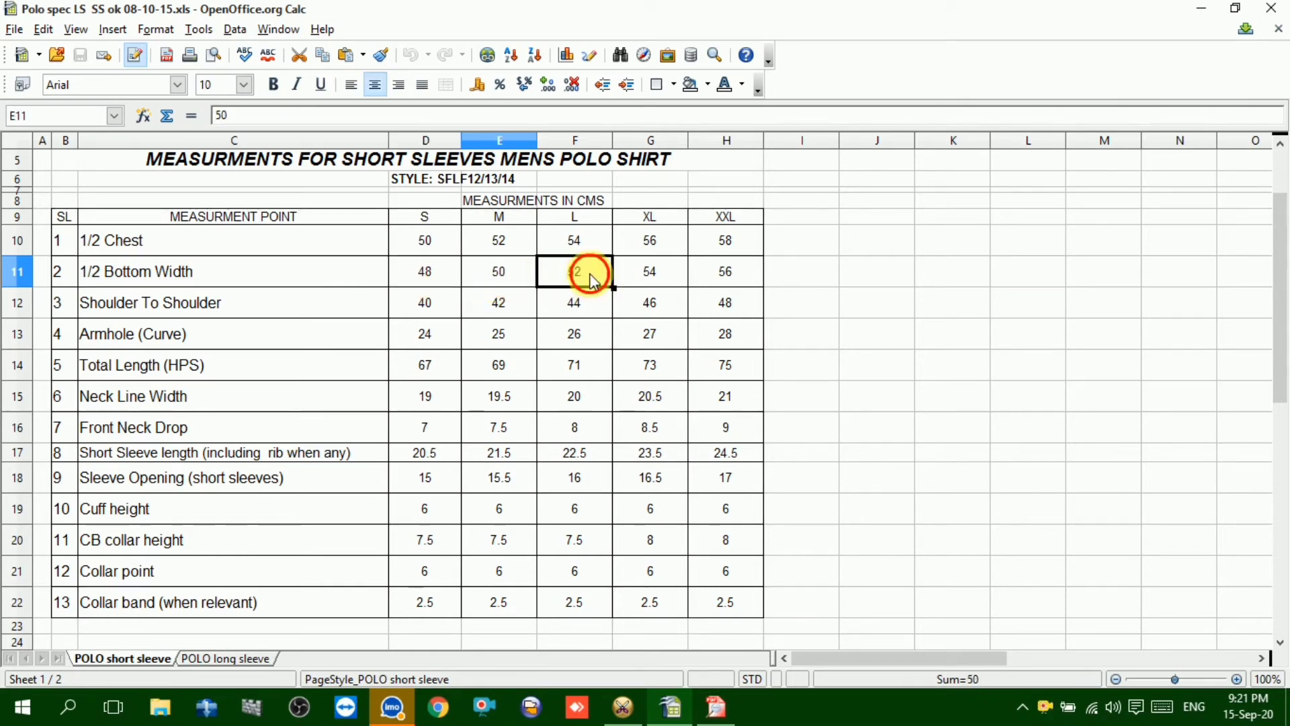
{"action": "left_click", "coordinate": [623, 707]}
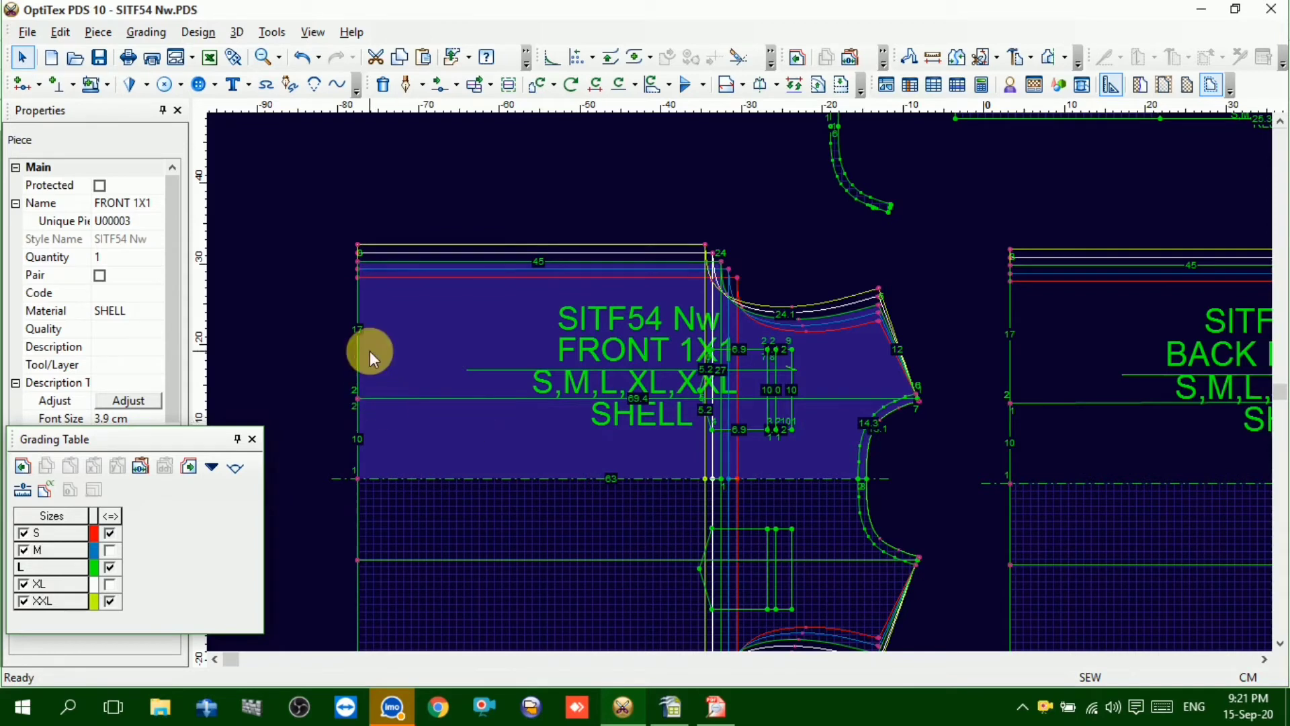
Grade the front's centre hem point with dx 2 for S and M and -2 for XL and XXL
{"action": "left_click", "coordinate": [358, 477]}
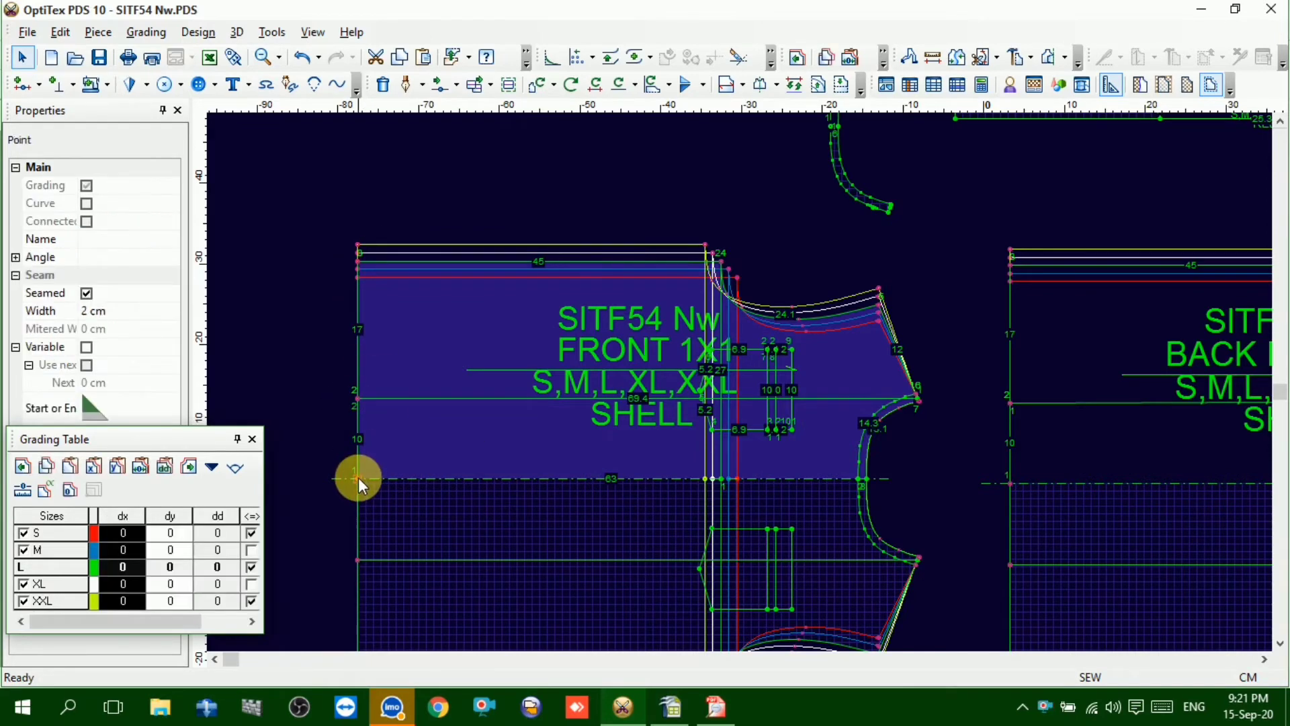
{"action": "left_click", "coordinate": [135, 536]}
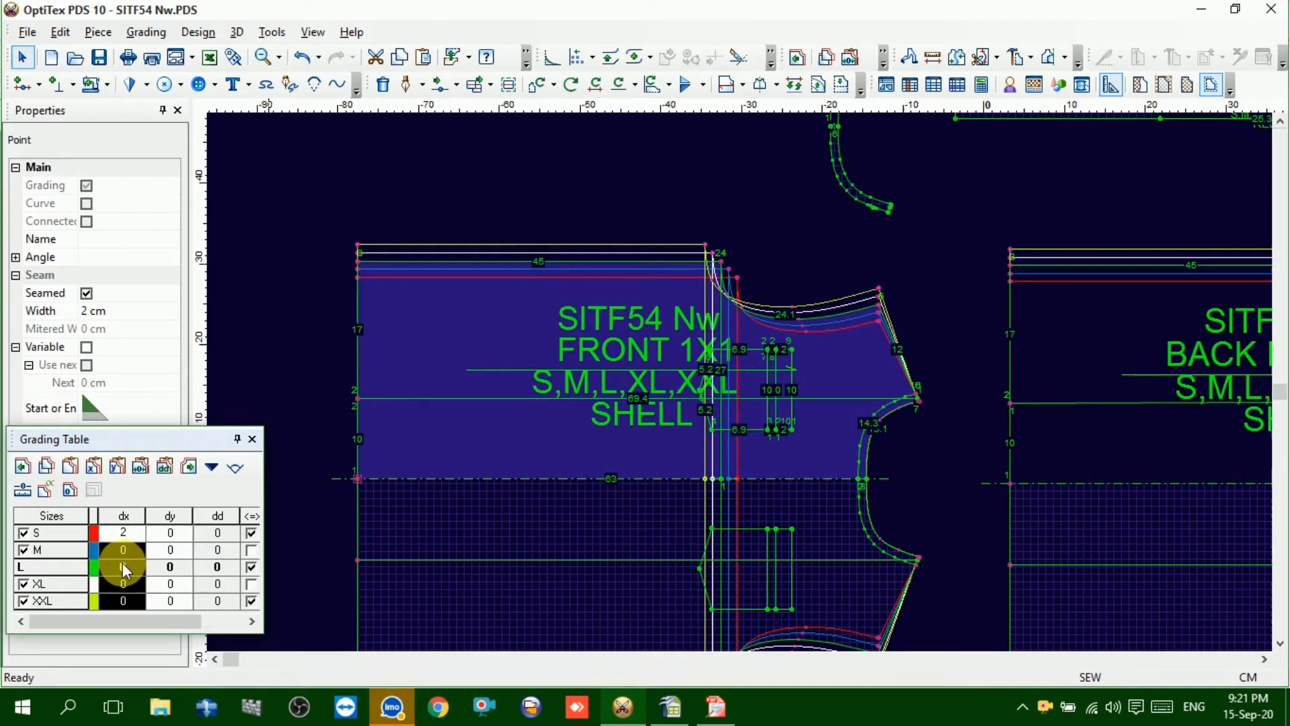
{"action": "key", "text": "Return"}
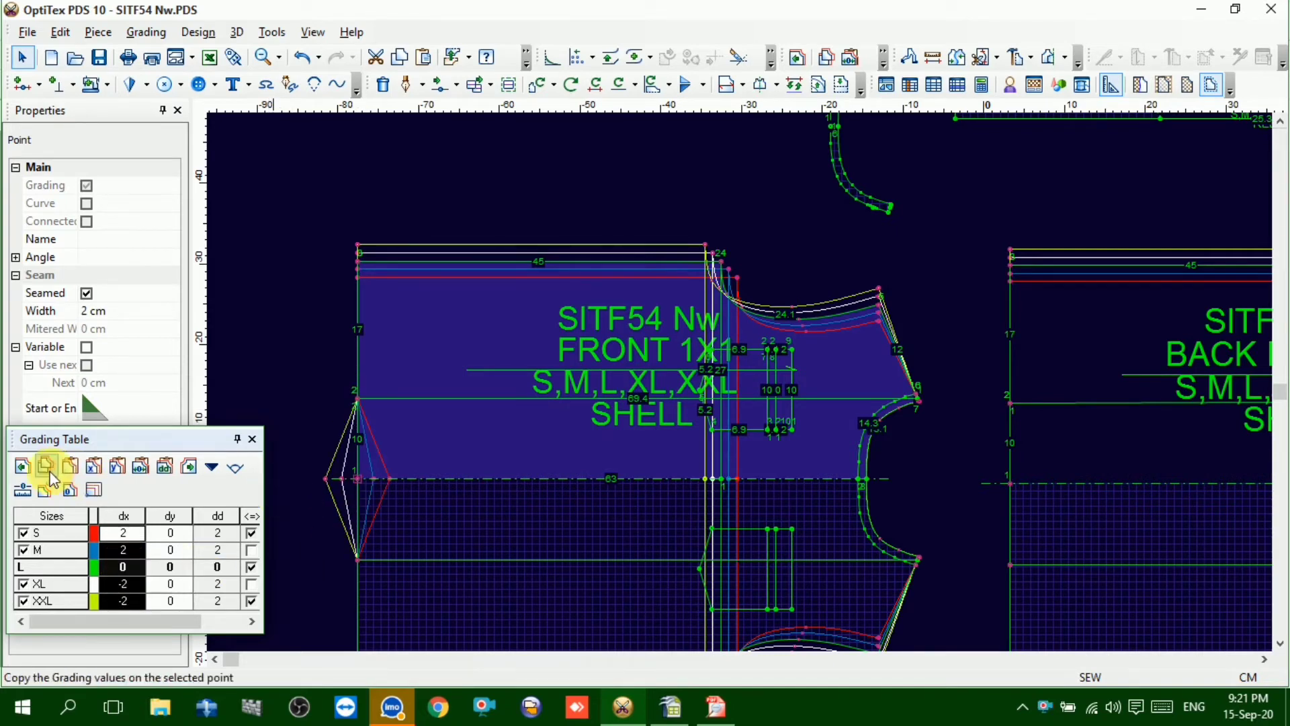
Paste the centre hem point's X grading onto the internal line's hem point and the side hem corner of the front
{"action": "left_click", "coordinate": [358, 403]}
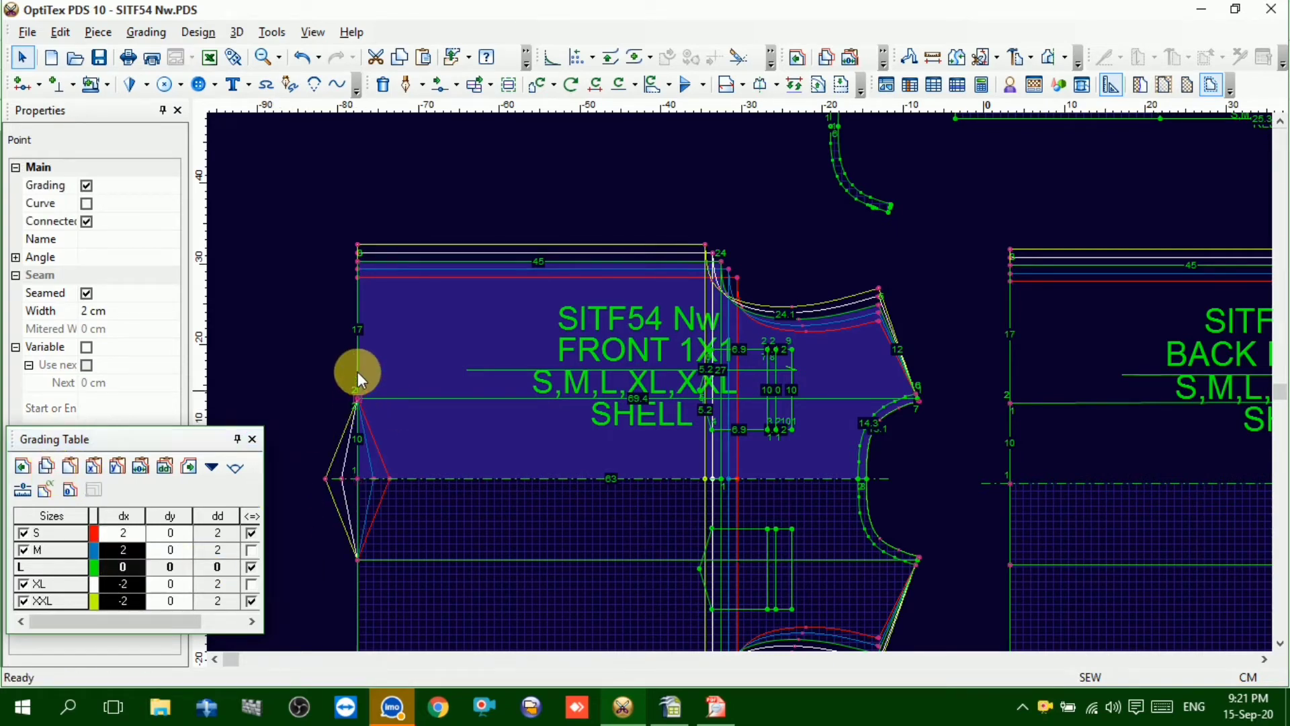
{"action": "left_click", "coordinate": [359, 263], "text": "shift"}
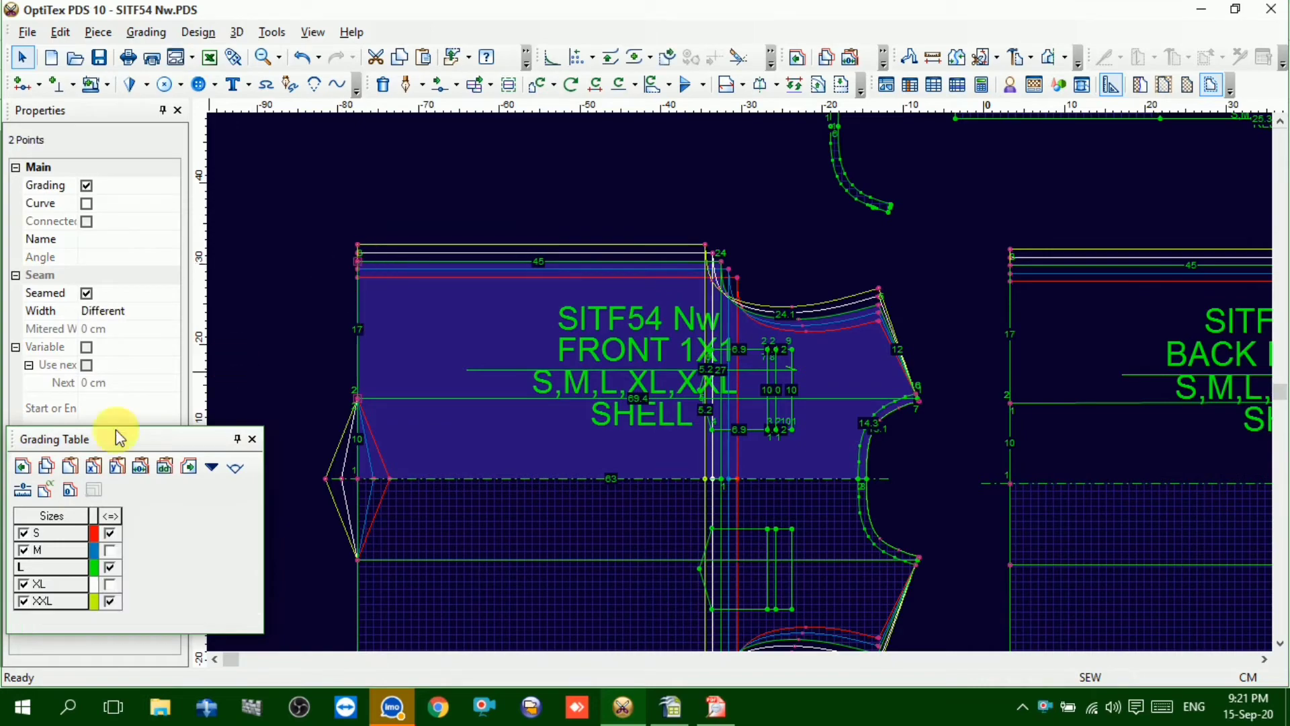
{"action": "left_click", "coordinate": [84, 471]}
{"action": "left_click", "coordinate": [461, 354]}
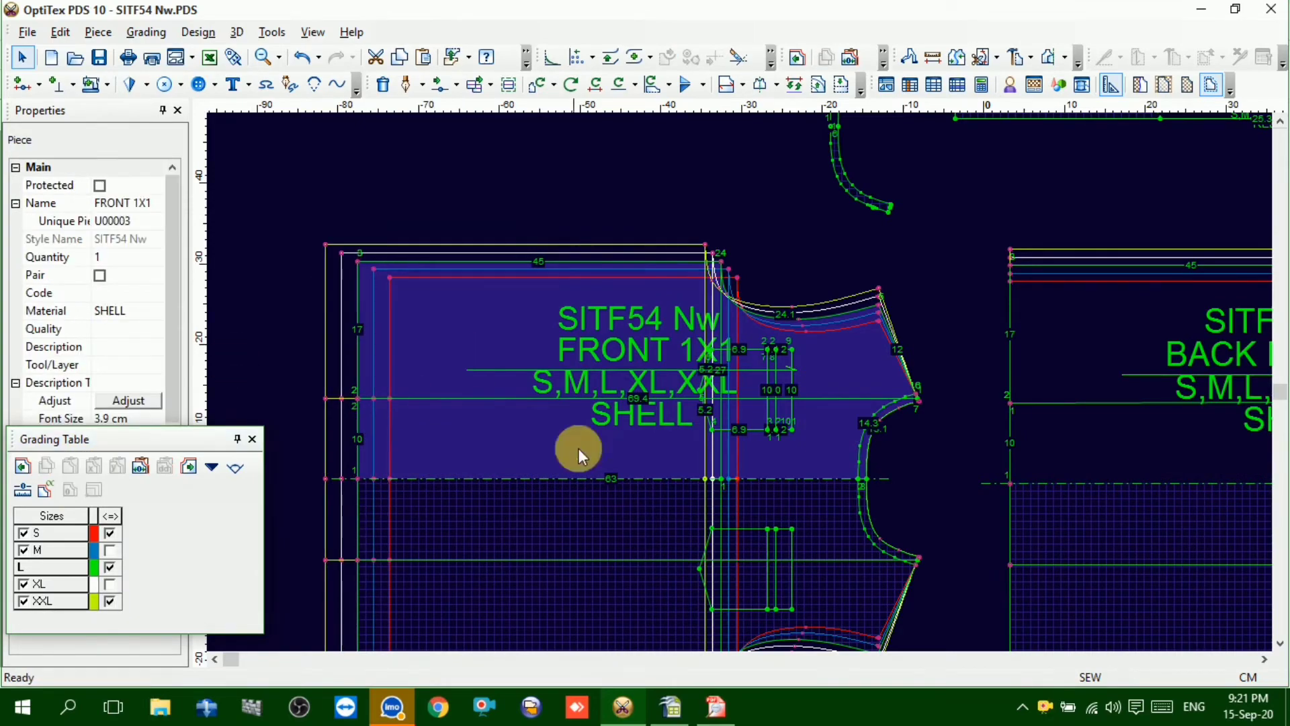
Try to apply the side hem corner's Y grading to the front's internal lengthwise line
{"action": "scroll", "coordinate": [740, 384], "scroll_direction": "down", "scroll_amount": 1}
{"action": "scroll", "coordinate": [739, 384], "scroll_direction": "down", "scroll_amount": 1}
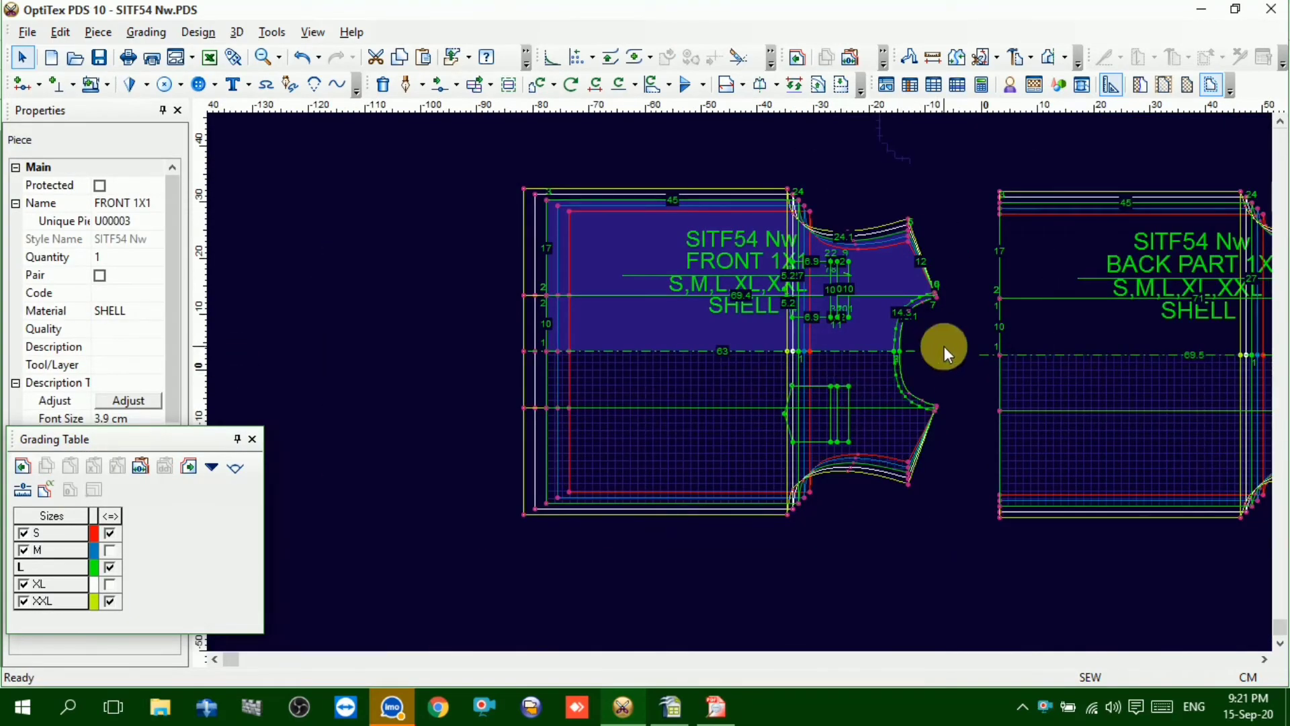
{"action": "scroll", "coordinate": [739, 381], "scroll_direction": "up", "scroll_amount": 3}
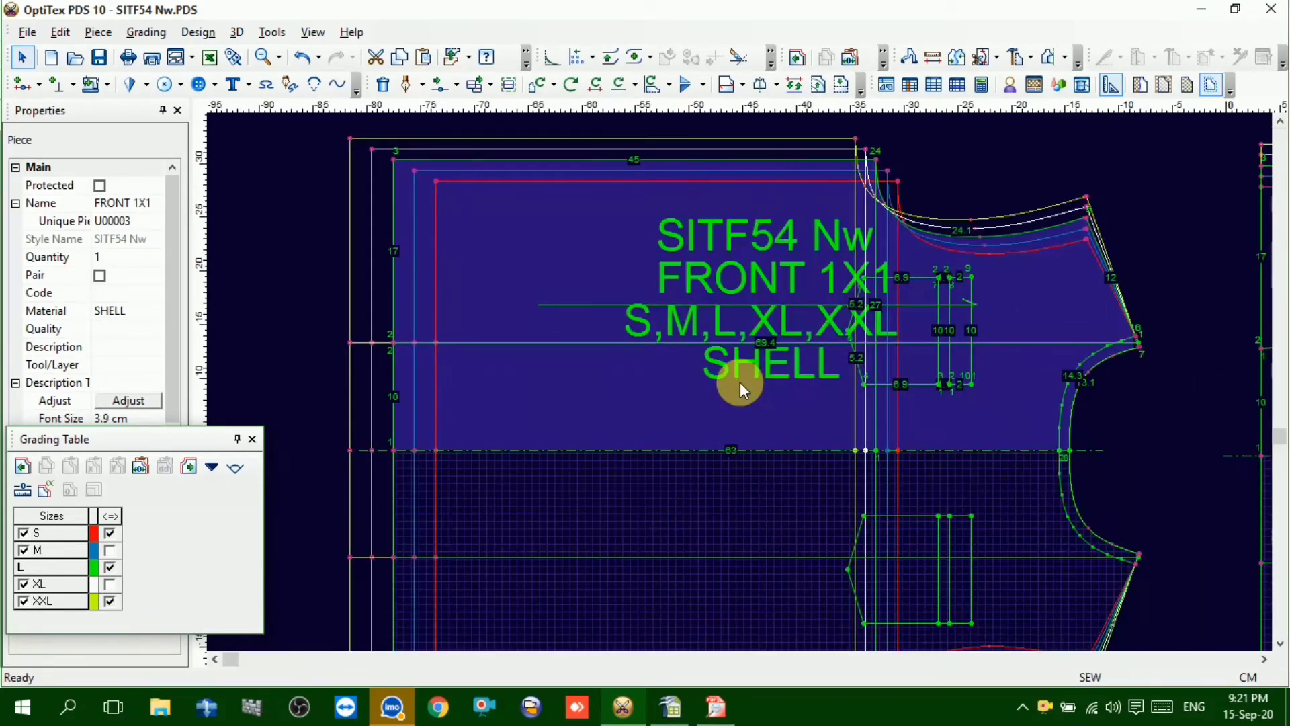
{"action": "left_click", "coordinate": [550, 340]}
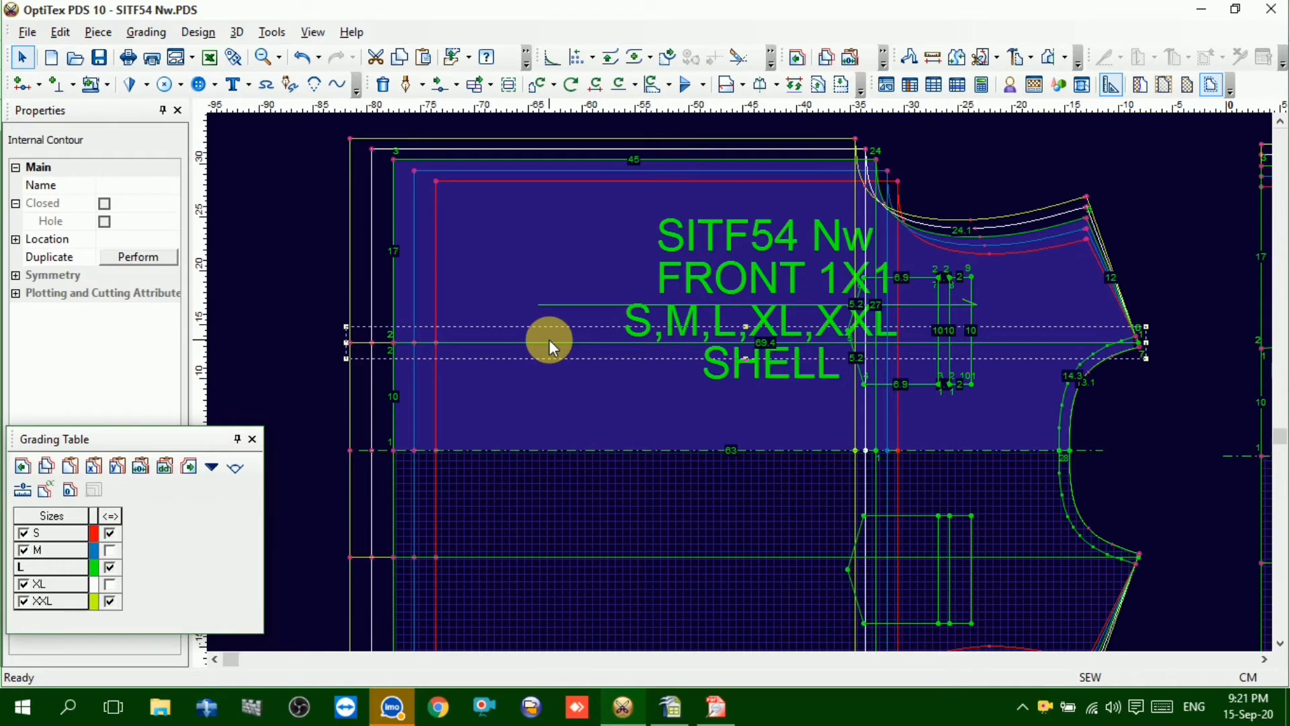
{"action": "left_click", "coordinate": [571, 160]}
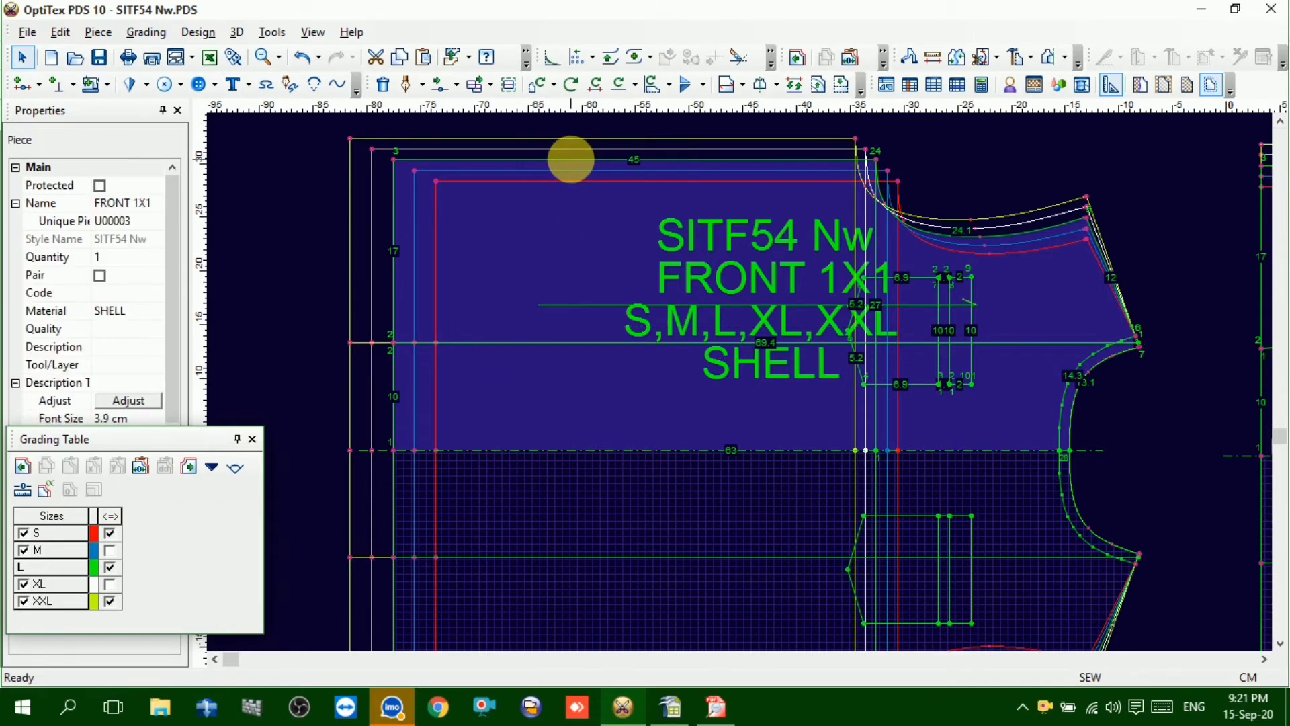
{"action": "left_click", "coordinate": [393, 160]}
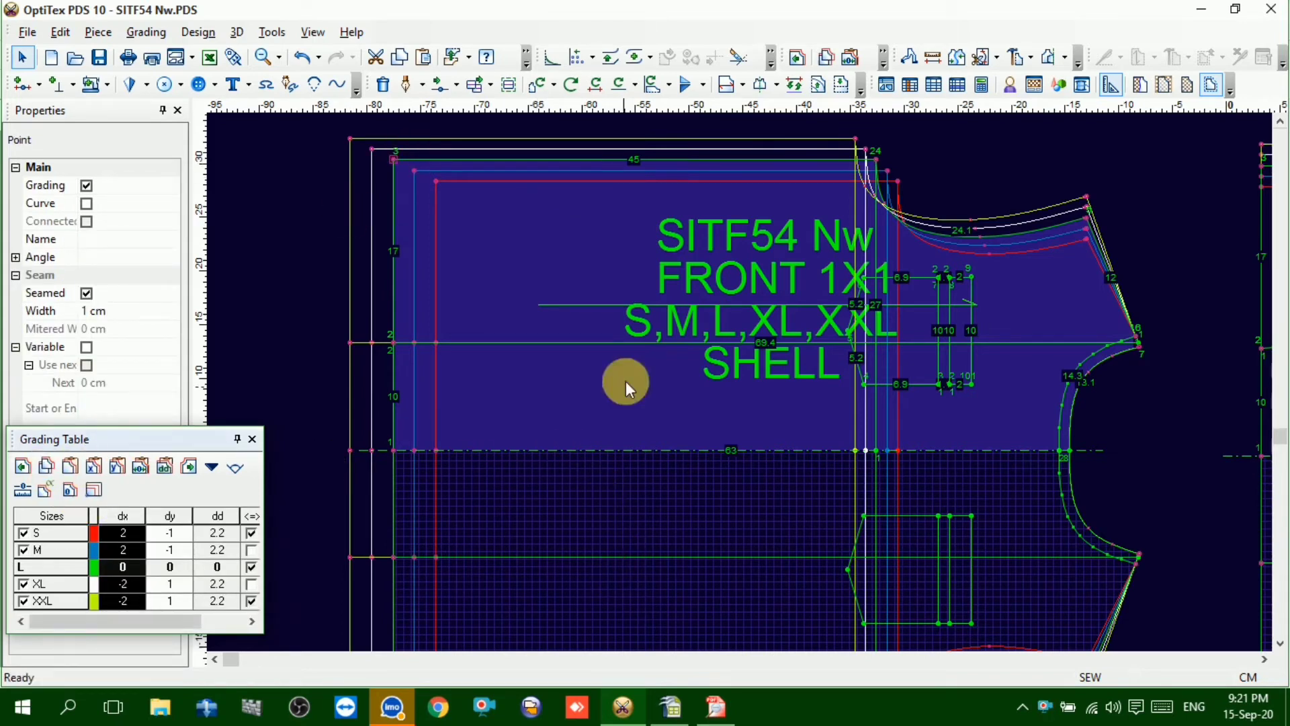
{"action": "left_click", "coordinate": [616, 343]}
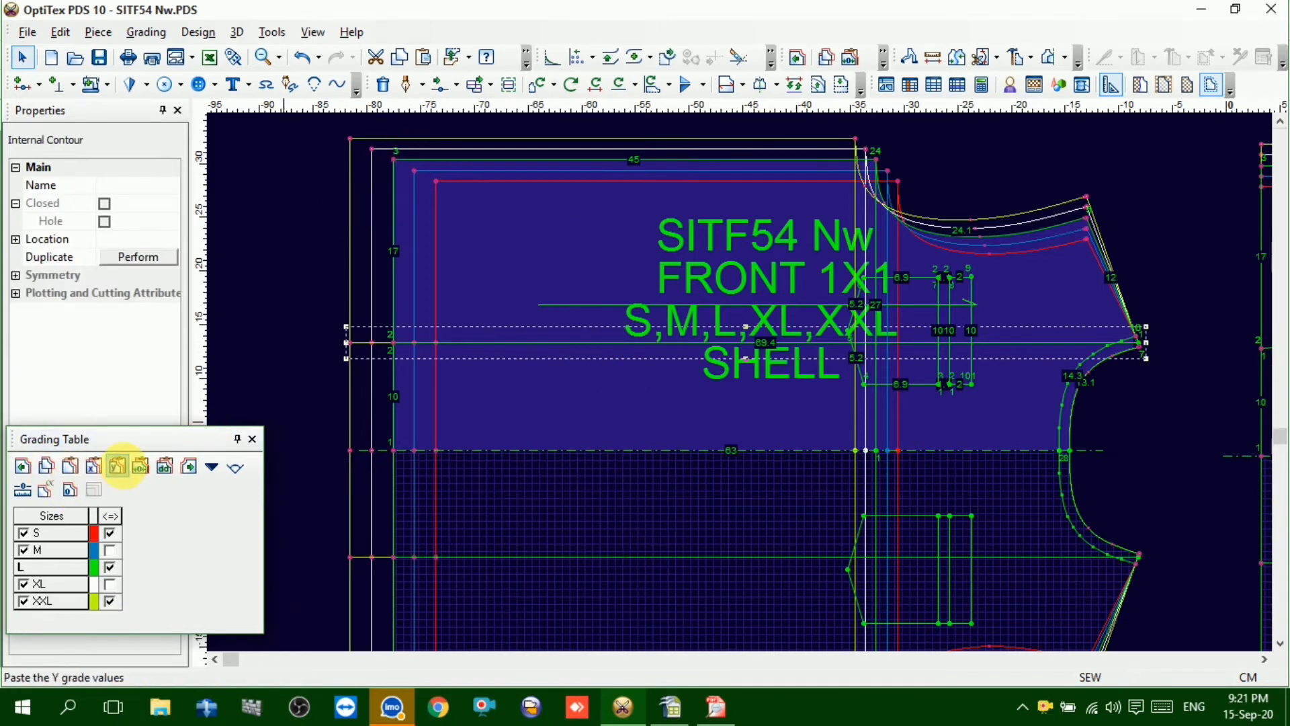
{"action": "left_click", "coordinate": [141, 467]}
{"action": "left_click", "coordinate": [623, 403]}
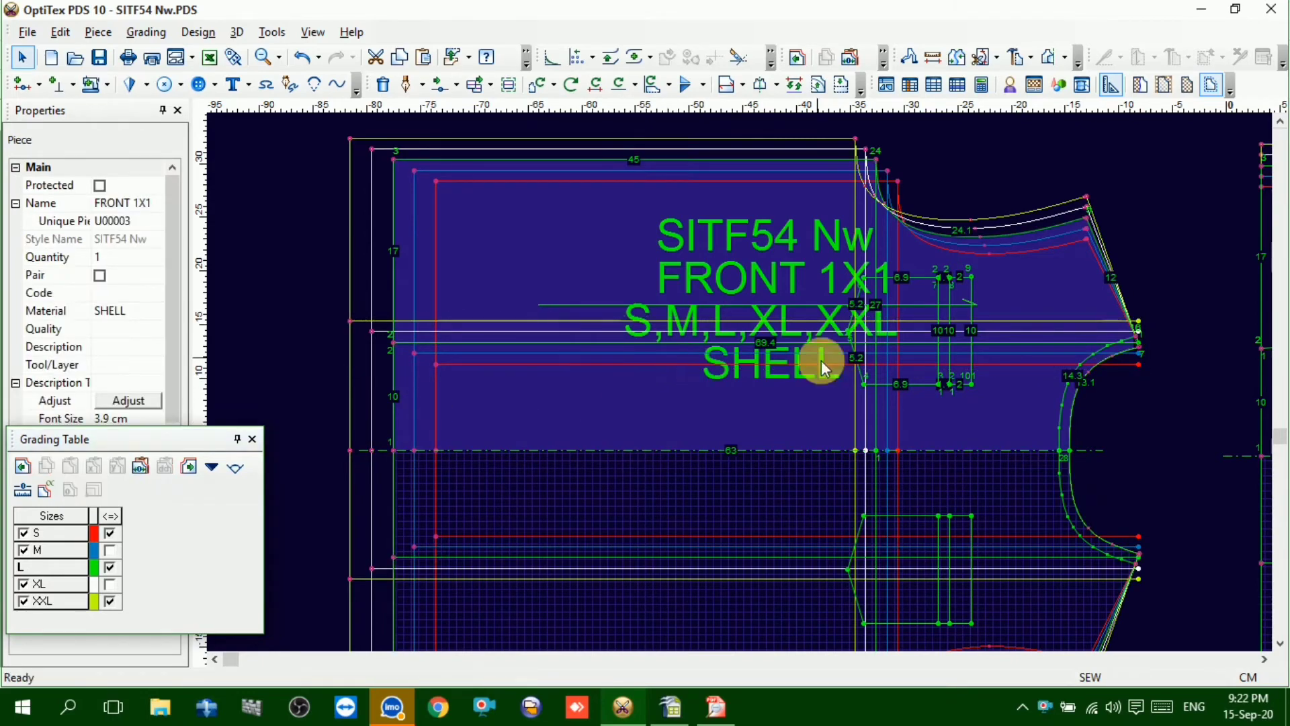
Try to enable the Connected property on the front's outline corner where the neckline meets the shoulder
{"action": "scroll", "coordinate": [991, 362], "scroll_direction": "up", "scroll_amount": 4}
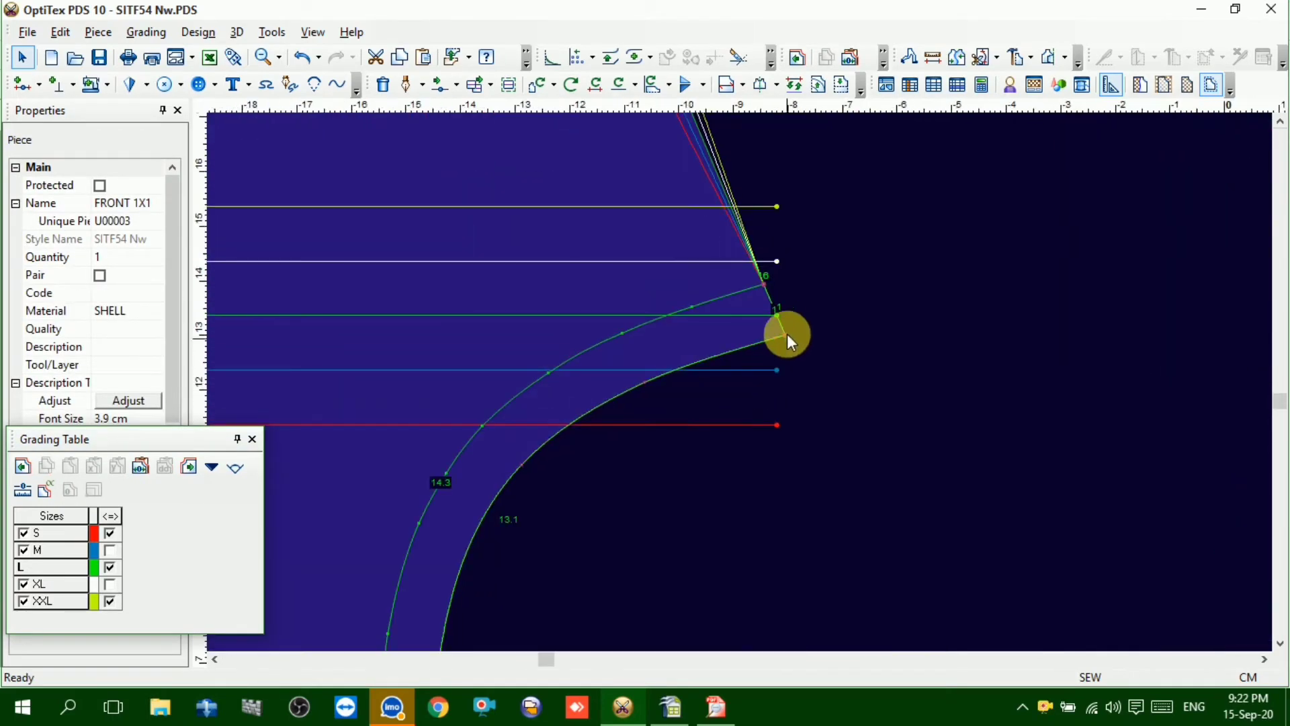
{"action": "left_click", "coordinate": [786, 340]}
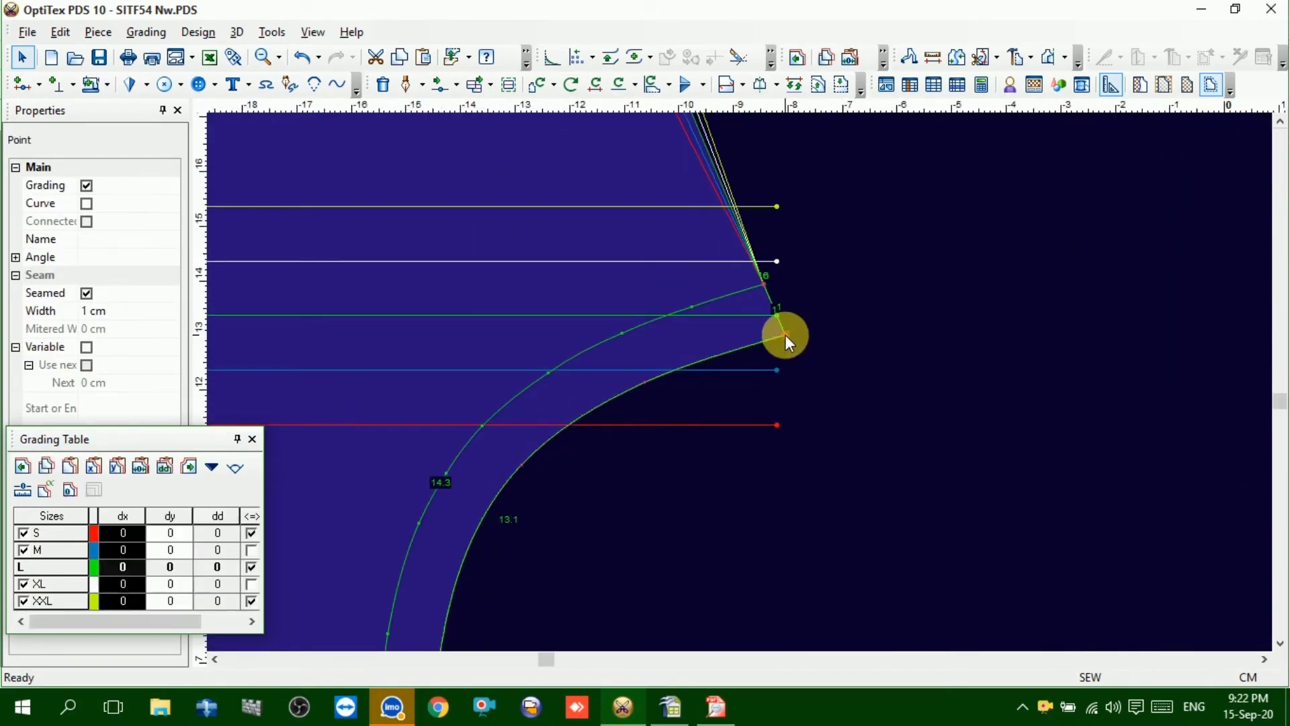
{"action": "left_click", "coordinate": [87, 223]}
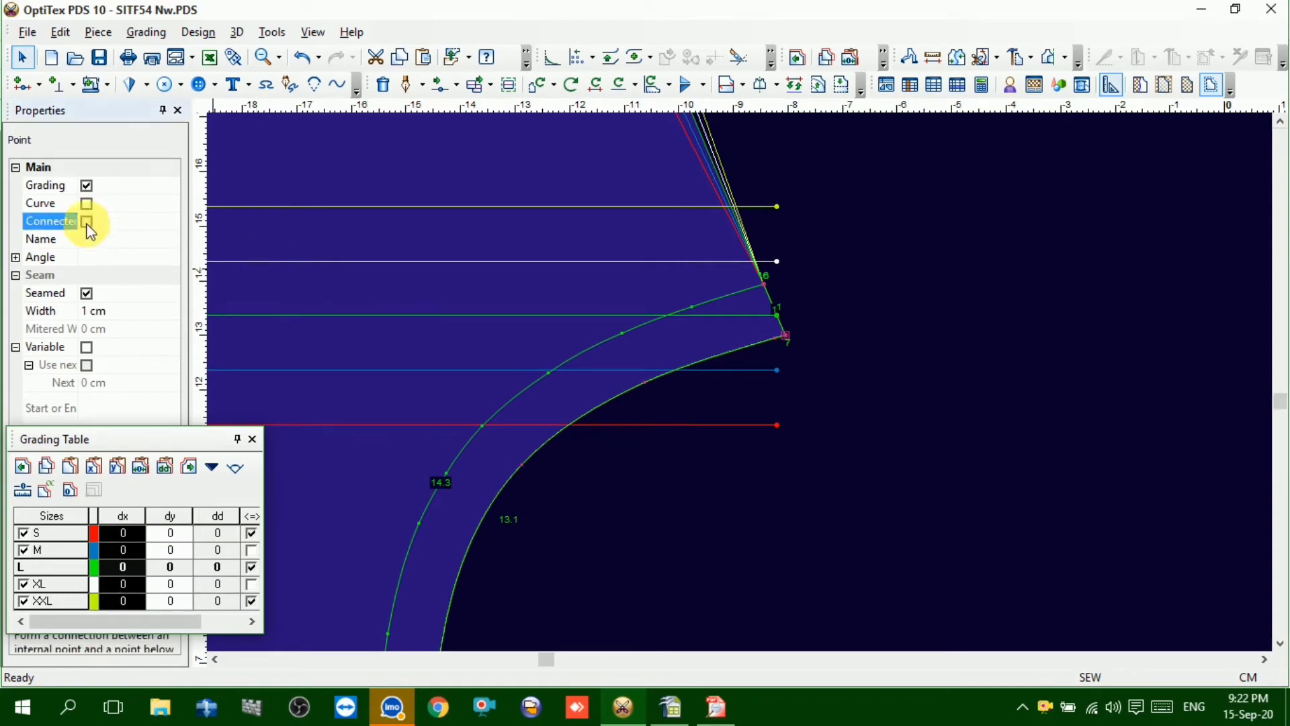
{"action": "left_click", "coordinate": [493, 278]}
{"action": "left_click", "coordinate": [438, 308]}
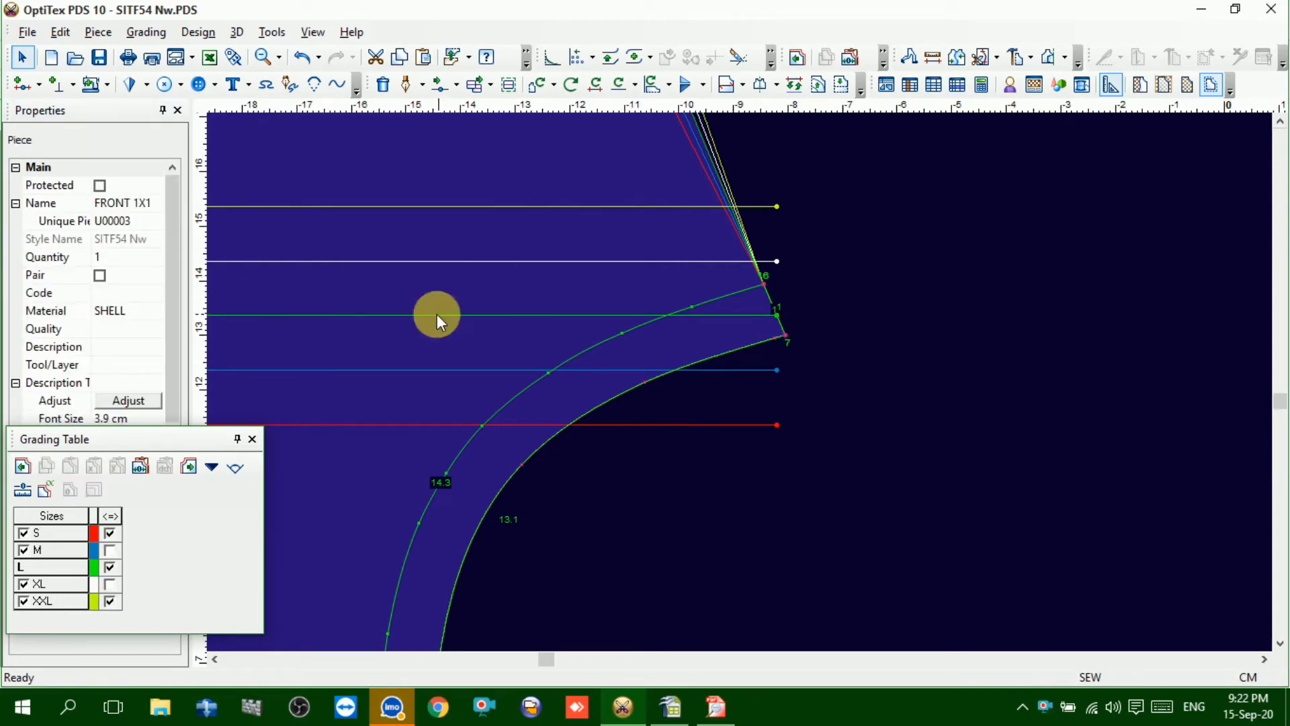
Try to connect the internal lengthwise line's neck-side end point to the front's shoulder outline
{"action": "left_click", "coordinate": [437, 313]}
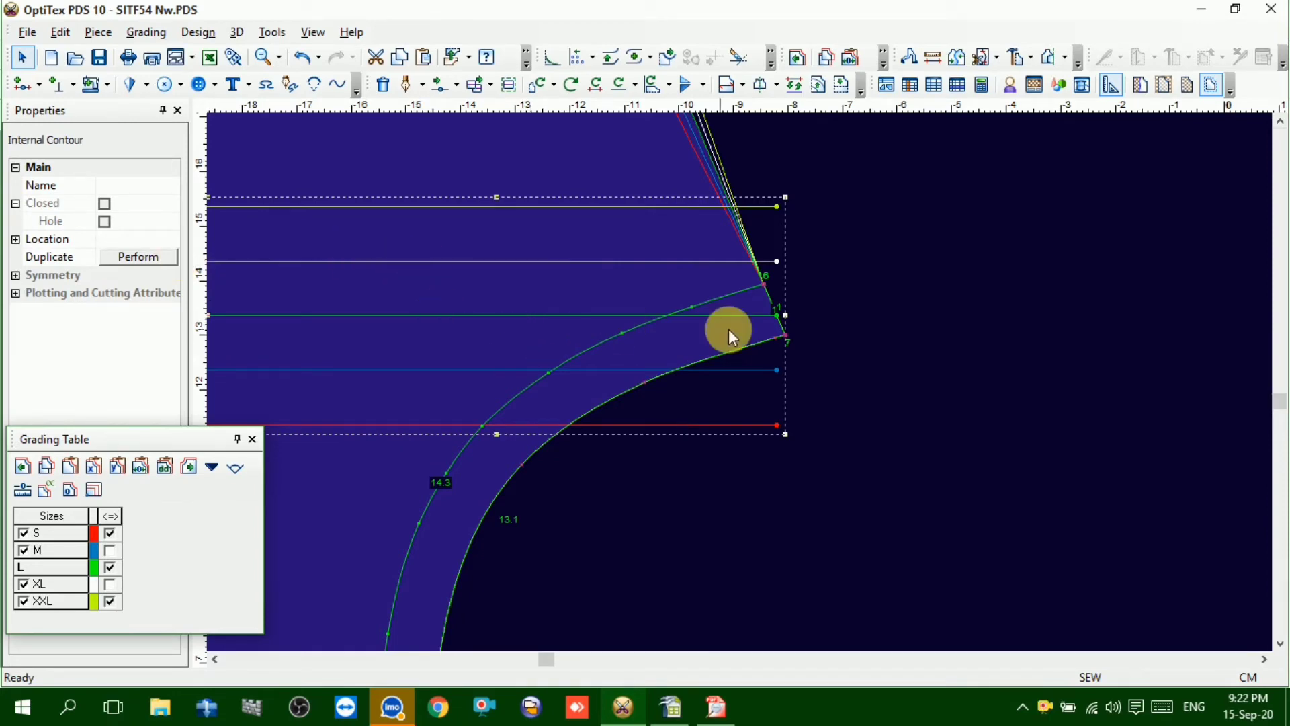
{"action": "left_click", "coordinate": [778, 315]}
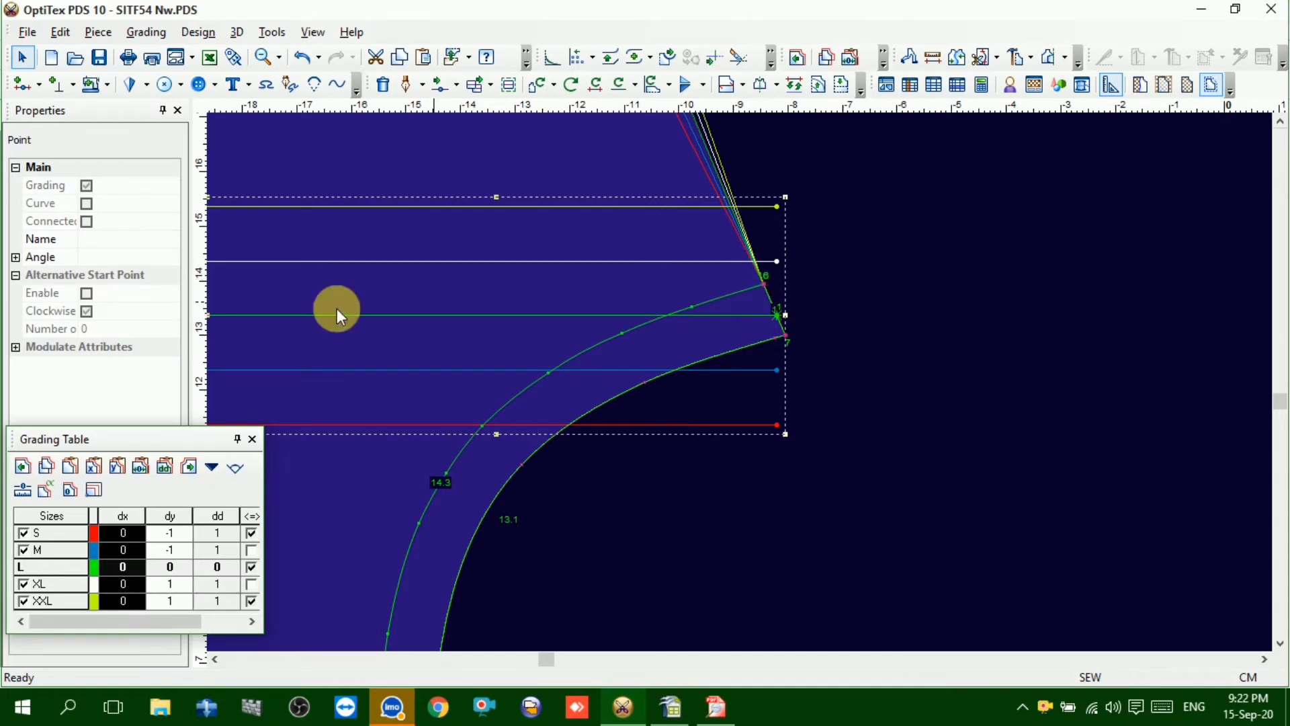
{"action": "left_click", "coordinate": [74, 221]}
{"action": "left_click", "coordinate": [952, 269]}
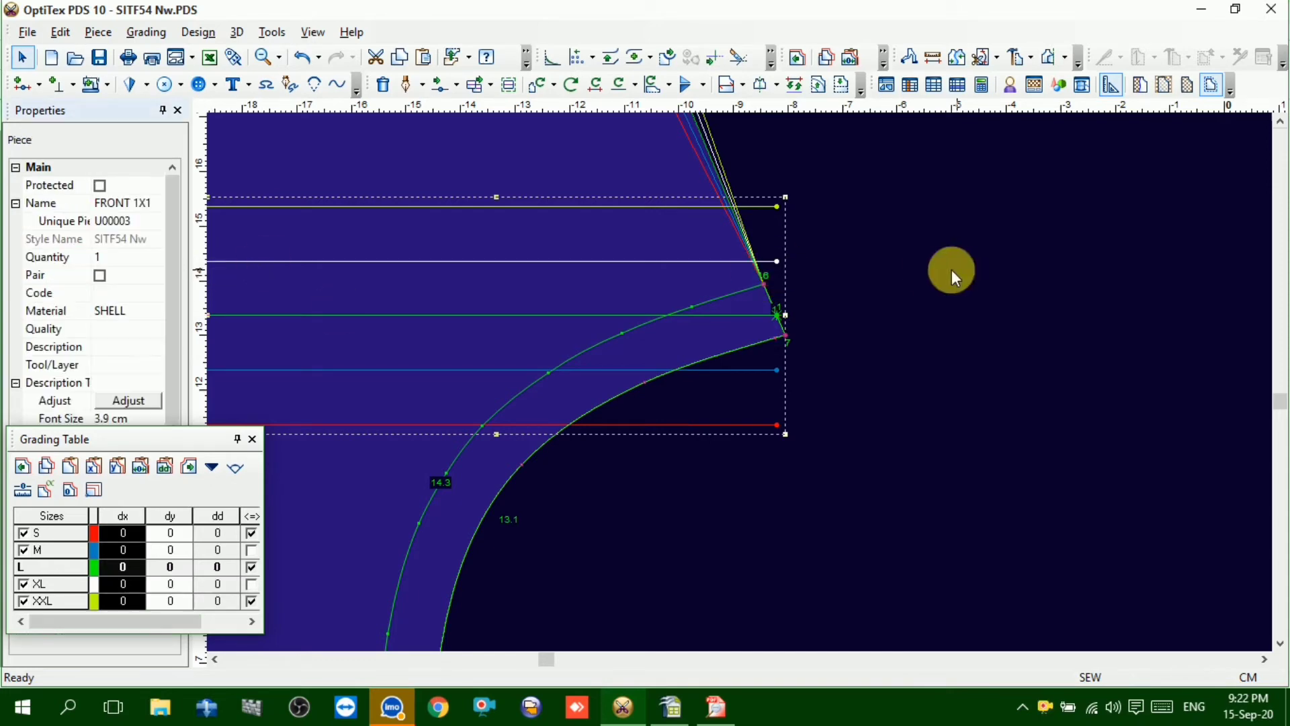
{"action": "left_click", "coordinate": [777, 262]}
{"action": "left_click", "coordinate": [547, 303]}
Inspect the grading and connection of the internal line's hem end on the front and return to the neck end
{"action": "scroll", "coordinate": [739, 383], "scroll_direction": "down", "scroll_amount": 4}
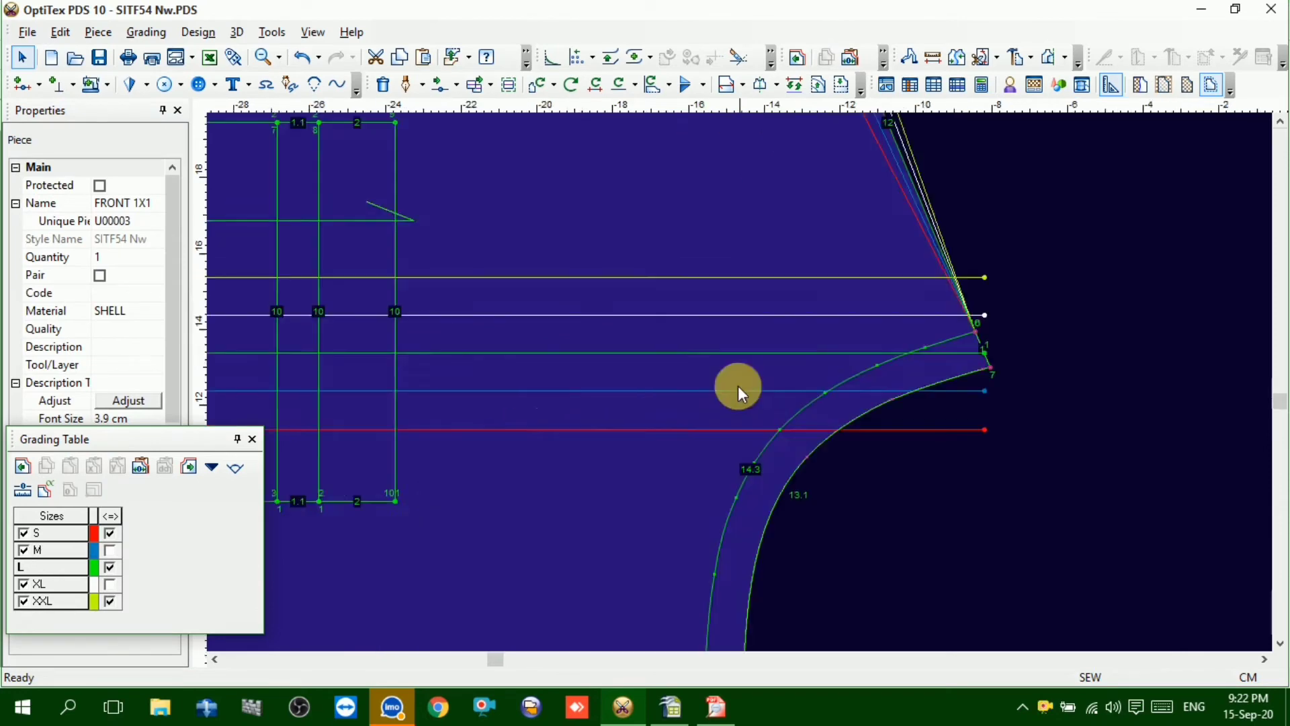
{"action": "scroll", "coordinate": [727, 384], "scroll_direction": "down", "scroll_amount": 2}
{"action": "scroll", "coordinate": [801, 403], "scroll_direction": "up", "scroll_amount": 6}
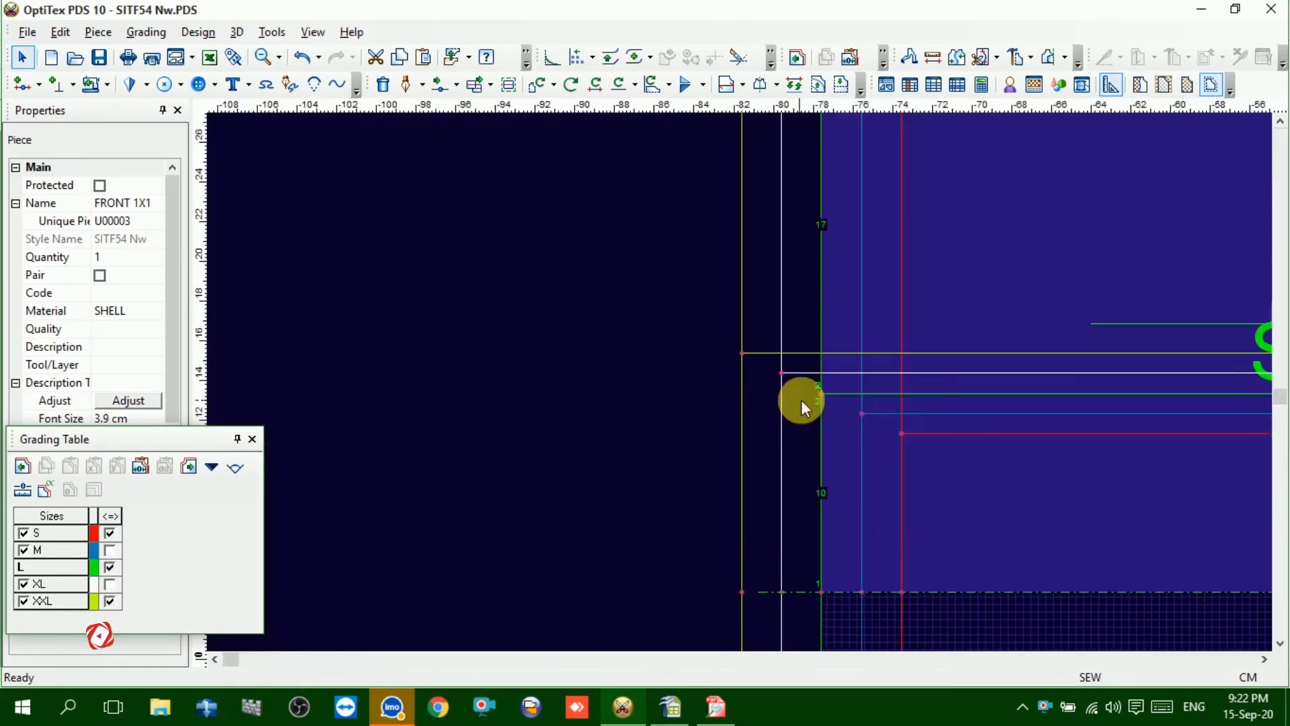
{"action": "left_click", "coordinate": [733, 364]}
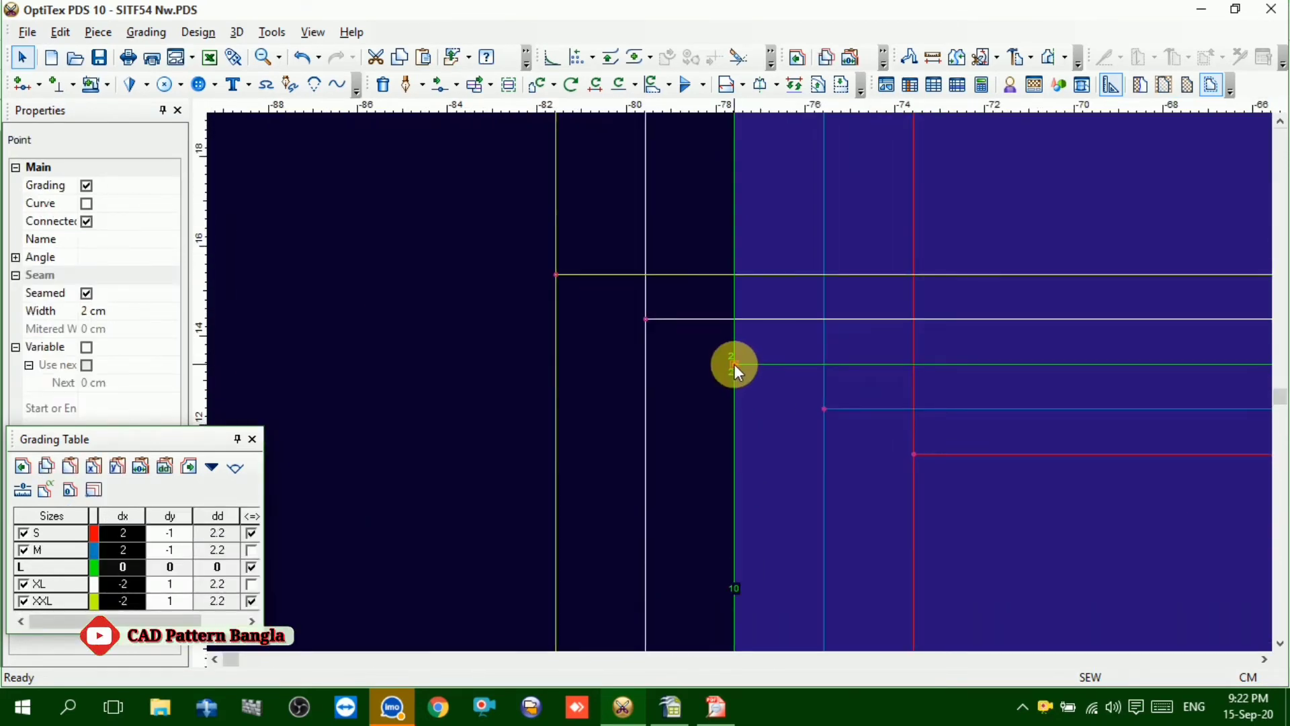
{"action": "left_click", "coordinate": [971, 395]}
{"action": "scroll", "coordinate": [1142, 424], "scroll_direction": "down", "scroll_amount": 3}
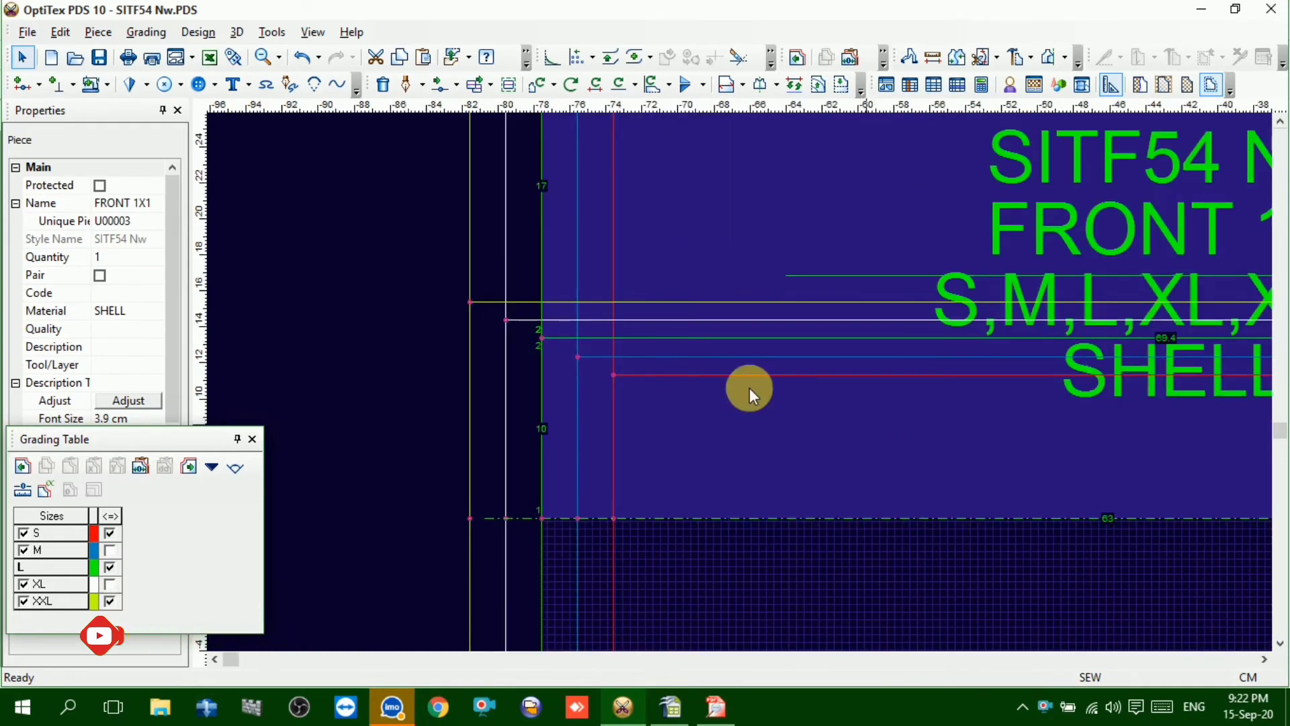
{"action": "scroll", "coordinate": [748, 389], "scroll_direction": "down", "scroll_amount": 3}
{"action": "scroll", "coordinate": [739, 374], "scroll_direction": "up", "scroll_amount": 5}
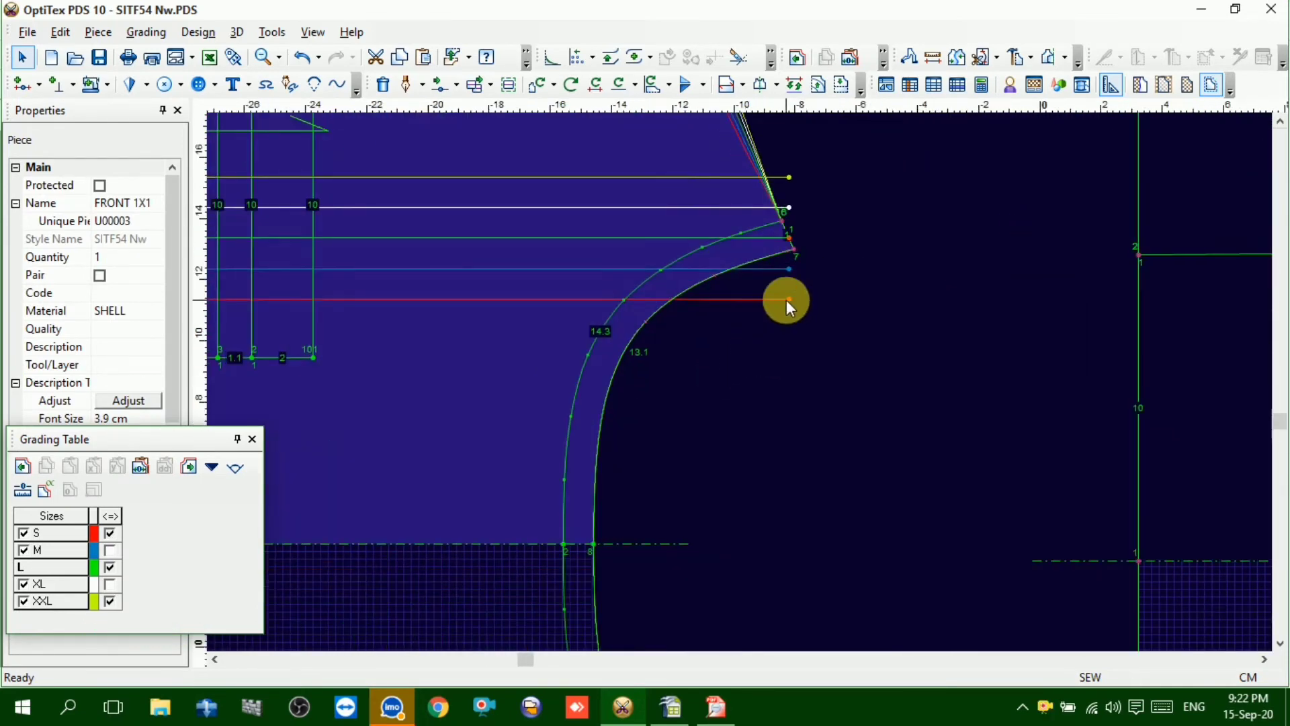
Retry connecting the graded internal line's end near the neckline to the front's outline
{"action": "left_click", "coordinate": [789, 301]}
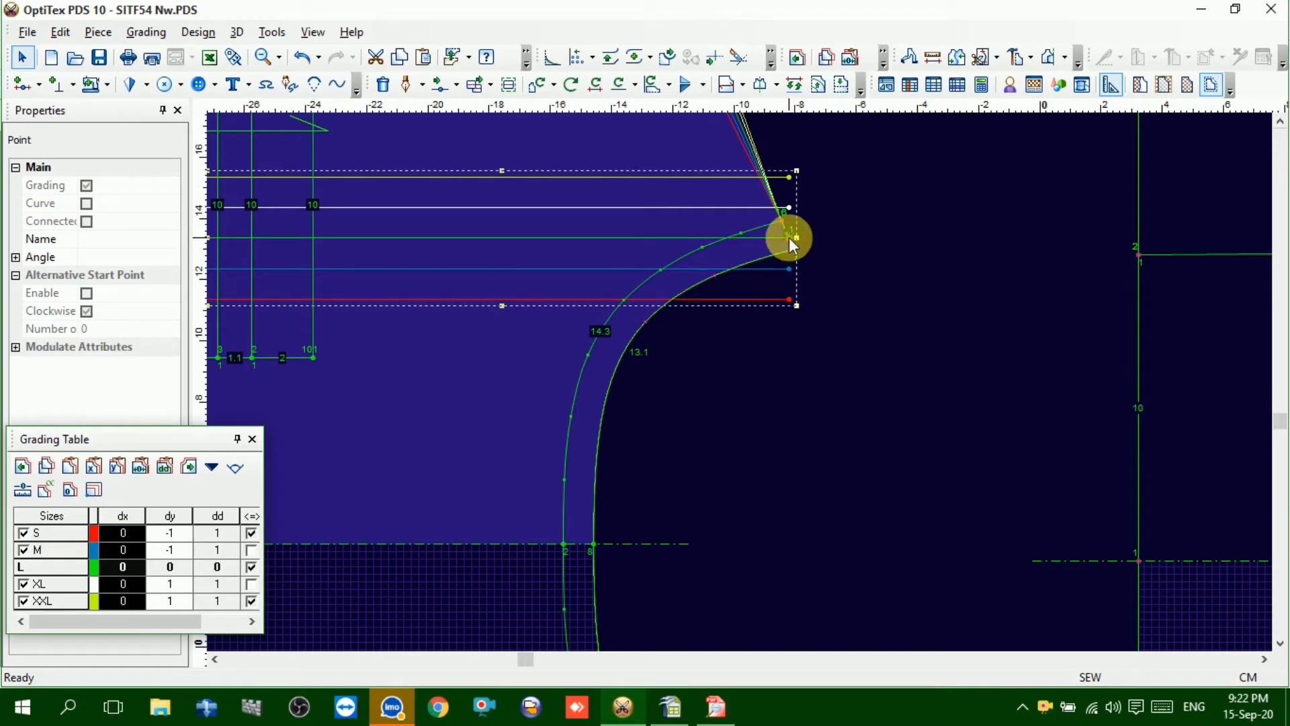
{"action": "left_click", "coordinate": [733, 251]}
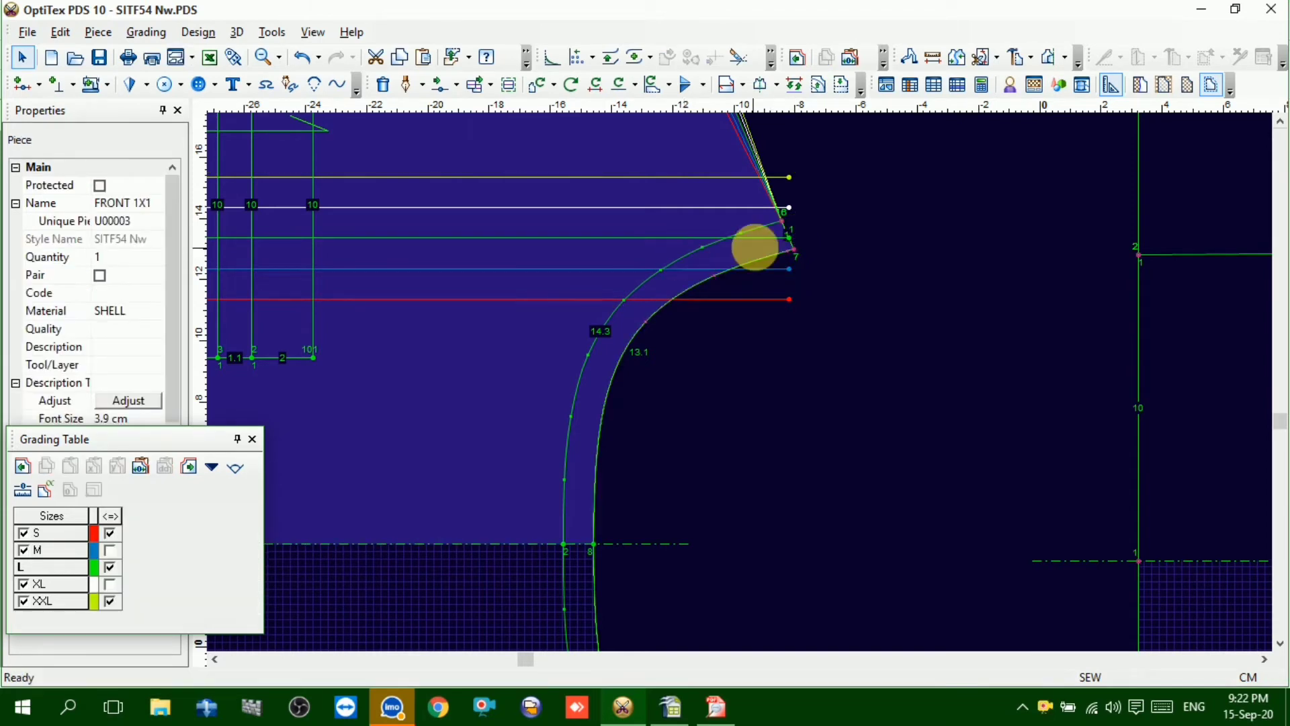
{"action": "left_click", "coordinate": [791, 237]}
{"action": "left_click", "coordinate": [90, 220]}
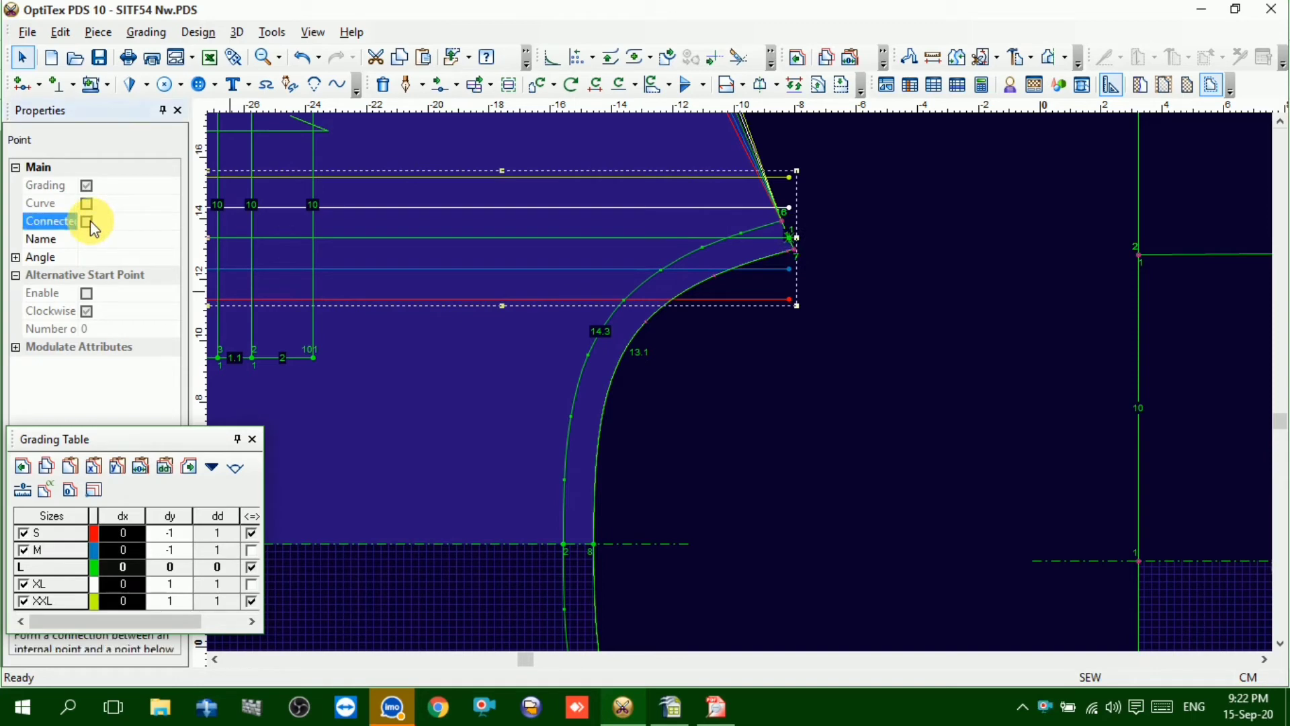
Undo the Y grading applied to the front's internal lengthwise line
{"action": "left_click", "coordinate": [405, 255]}
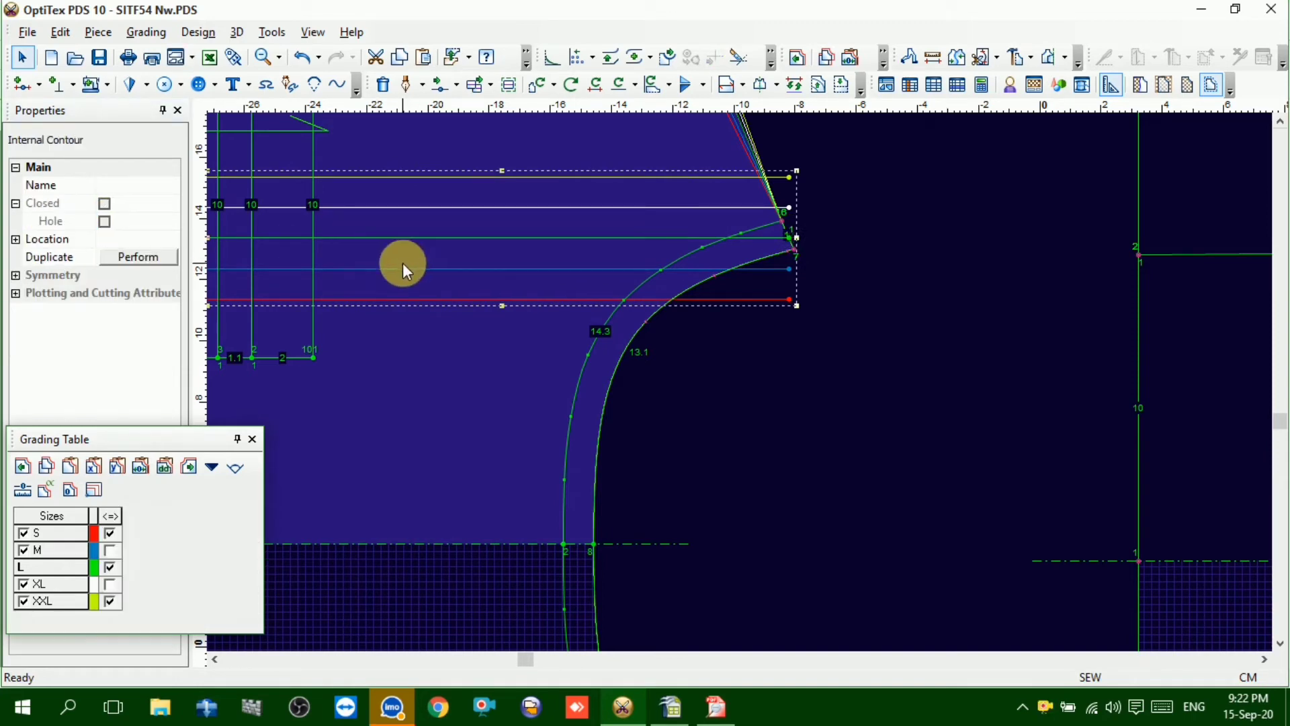
{"action": "key", "text": "ctrl+z"}
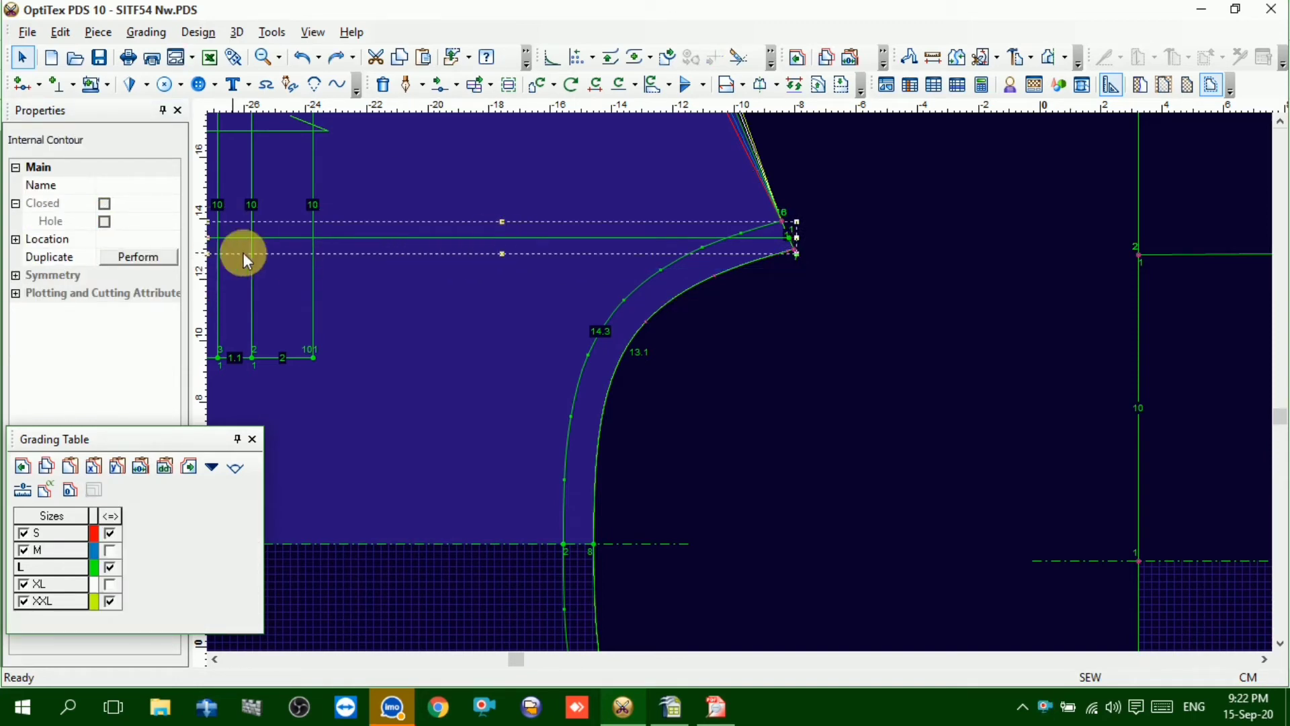
{"action": "left_click", "coordinate": [374, 235]}
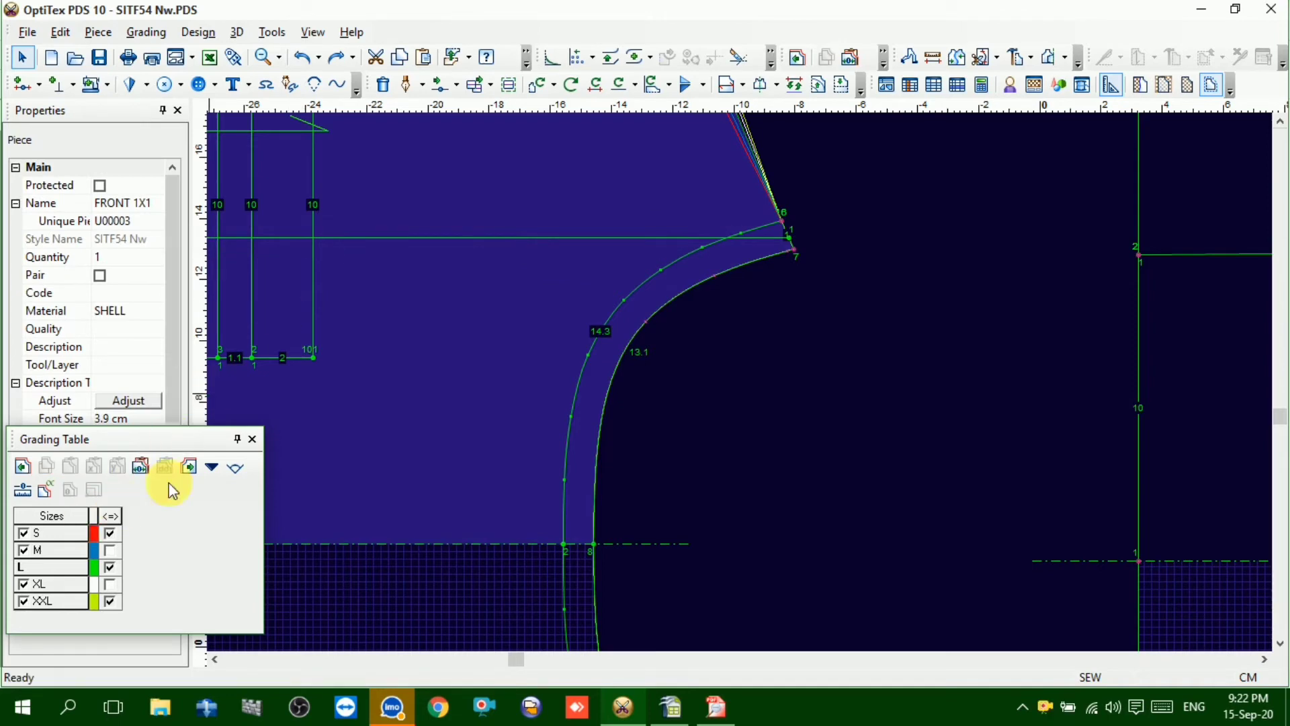
Try to apply the copied Y grading to the front's internal lengthwise line
{"action": "left_click", "coordinate": [507, 238]}
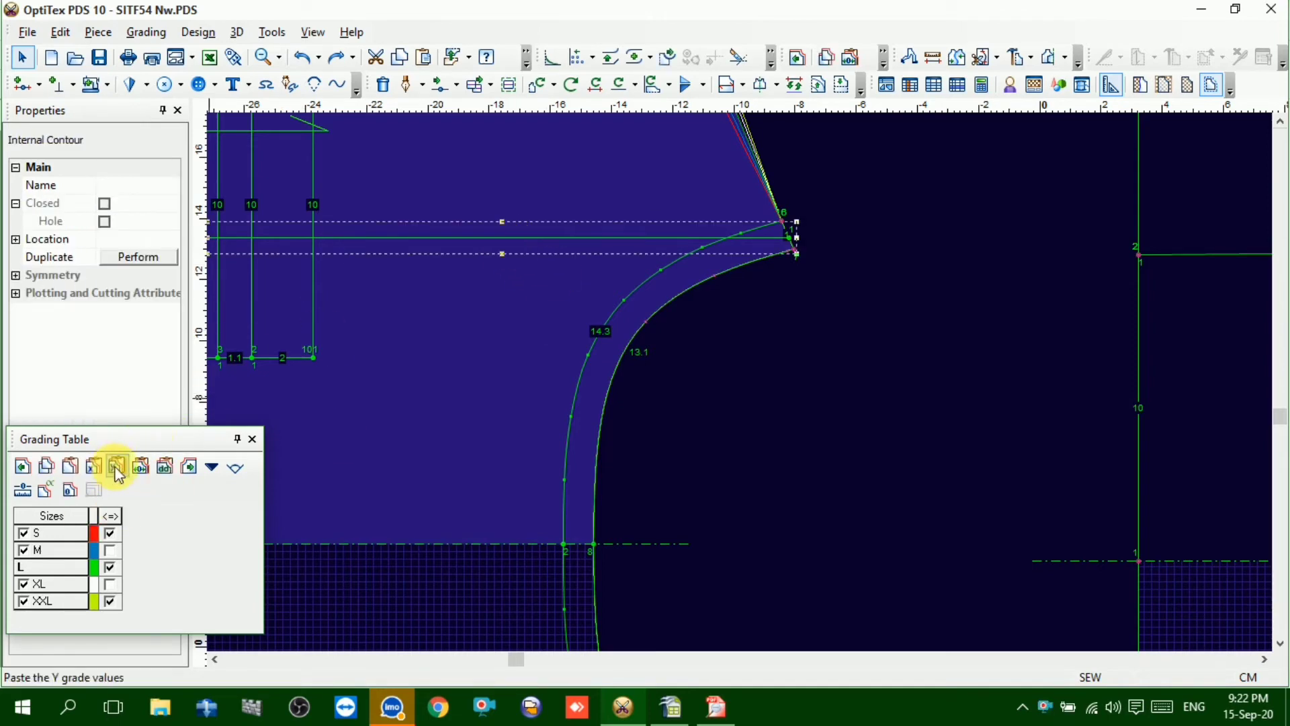
{"action": "left_click", "coordinate": [117, 465]}
{"action": "left_click", "coordinate": [791, 239]}
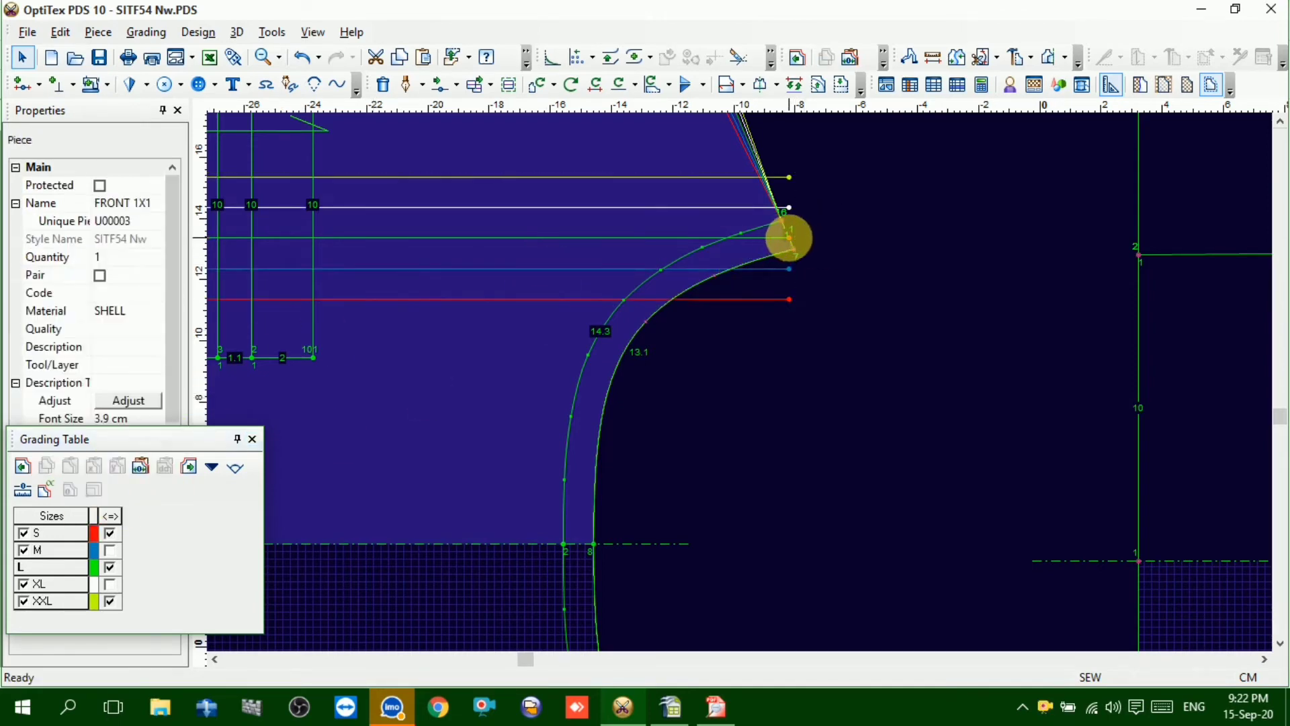
{"action": "left_click", "coordinate": [788, 238]}
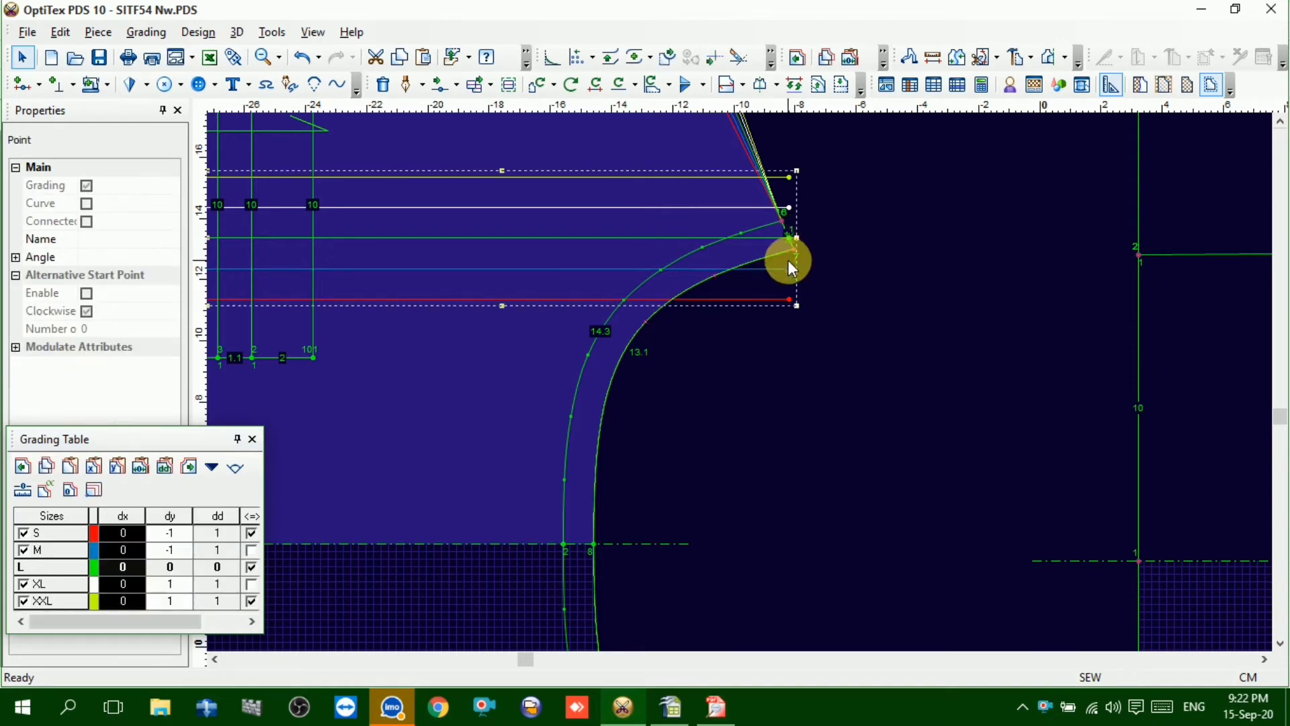
{"action": "left_click", "coordinate": [794, 270]}
{"action": "left_click", "coordinate": [792, 270]}
{"action": "left_click", "coordinate": [787, 271]}
{"action": "left_click", "coordinate": [522, 320]}
{"action": "scroll", "coordinate": [740, 382], "scroll_direction": "down", "scroll_amount": 5}
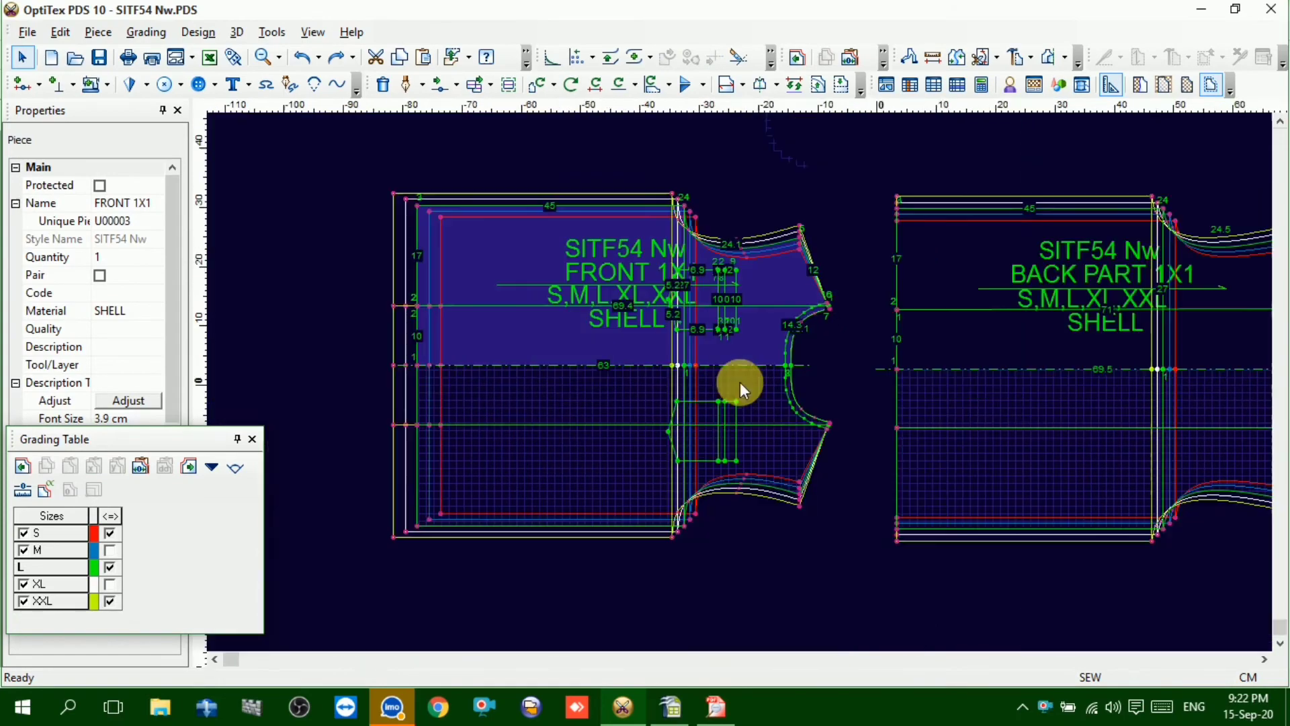
Copy the grading of the front's hem side corner and paste its X values onto the back's matching hem corner
{"action": "left_click", "coordinate": [418, 207]}
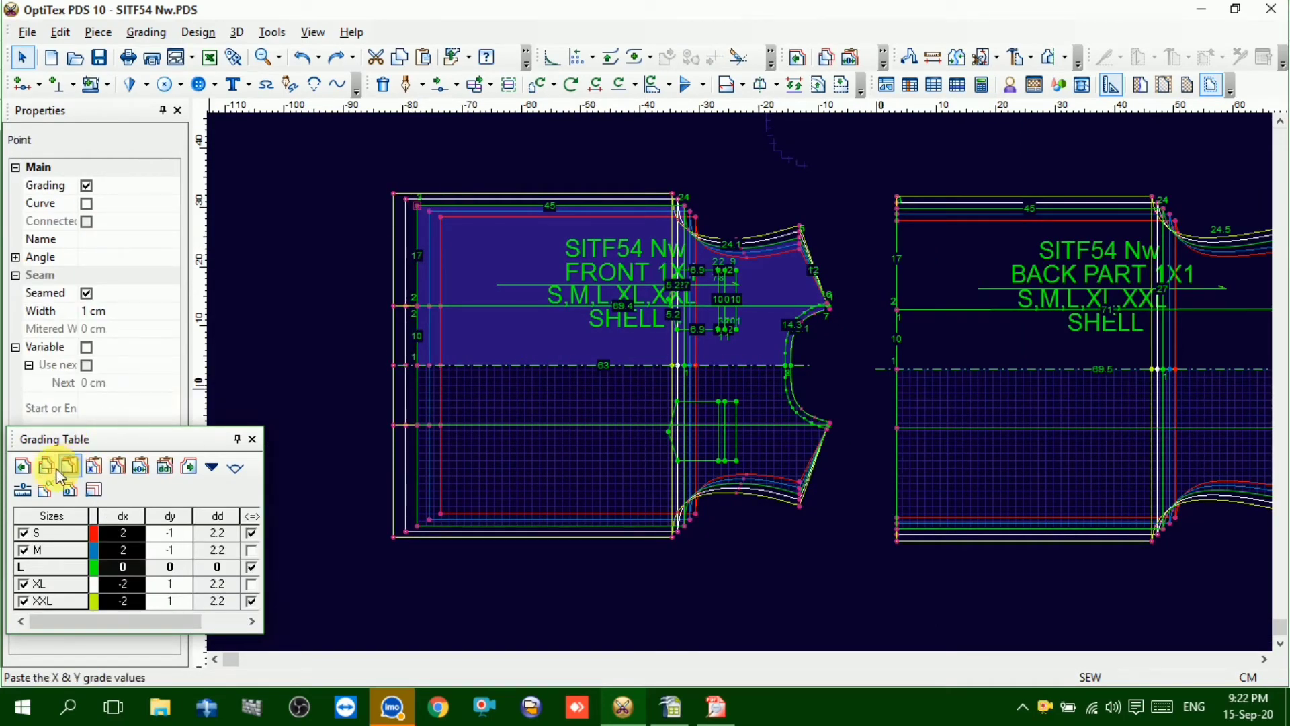
{"action": "scroll", "coordinate": [1040, 268], "scroll_direction": "up", "scroll_amount": 2}
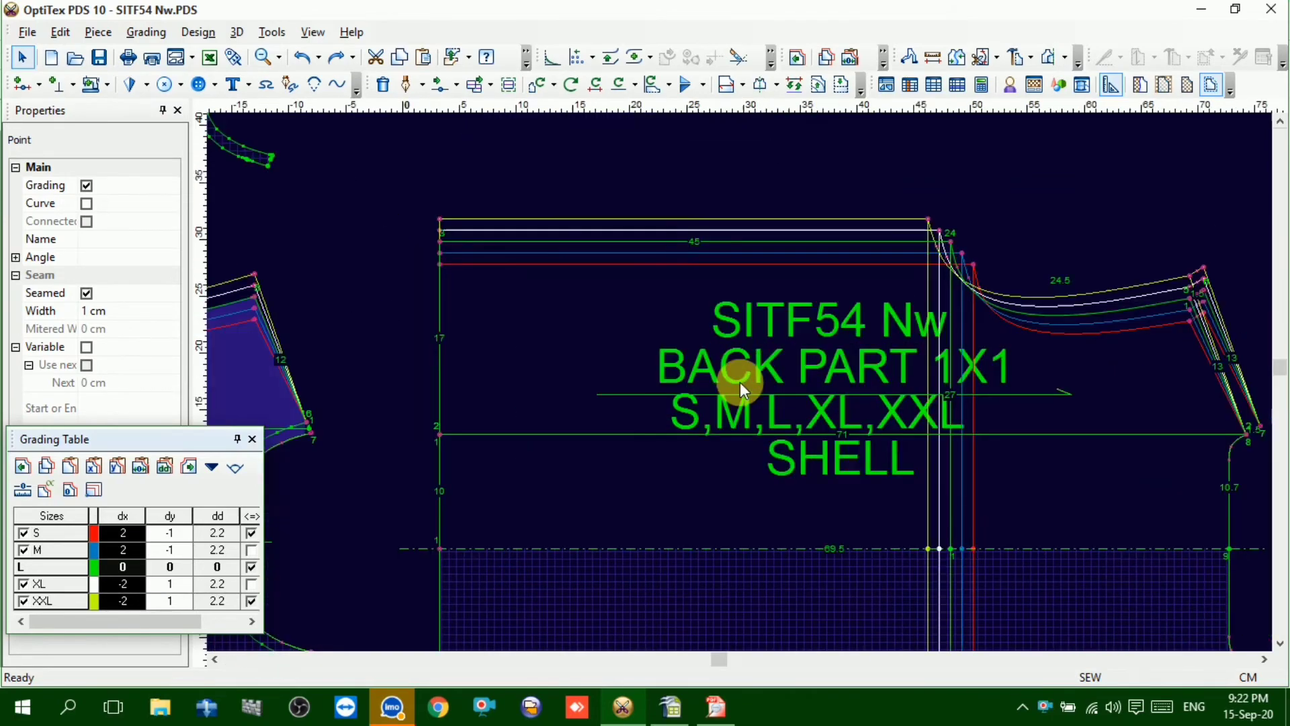
{"action": "left_click", "coordinate": [438, 242]}
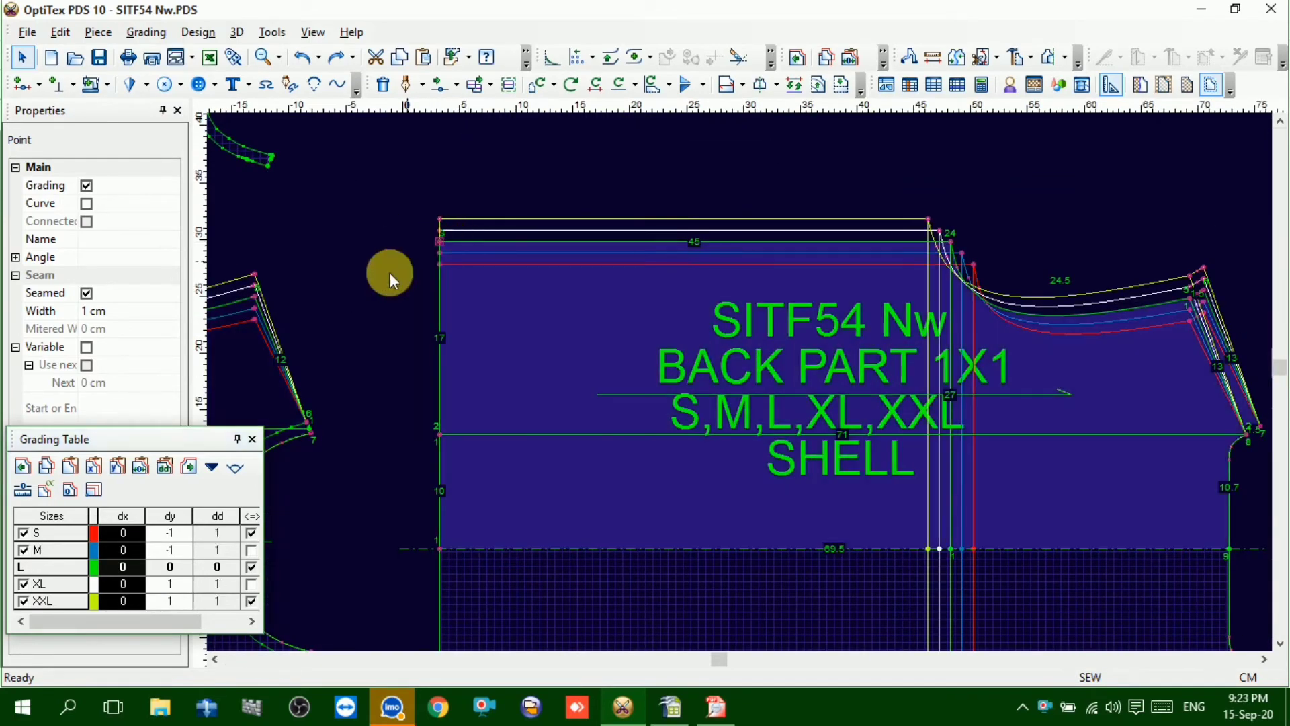
{"action": "left_click", "coordinate": [93, 465]}
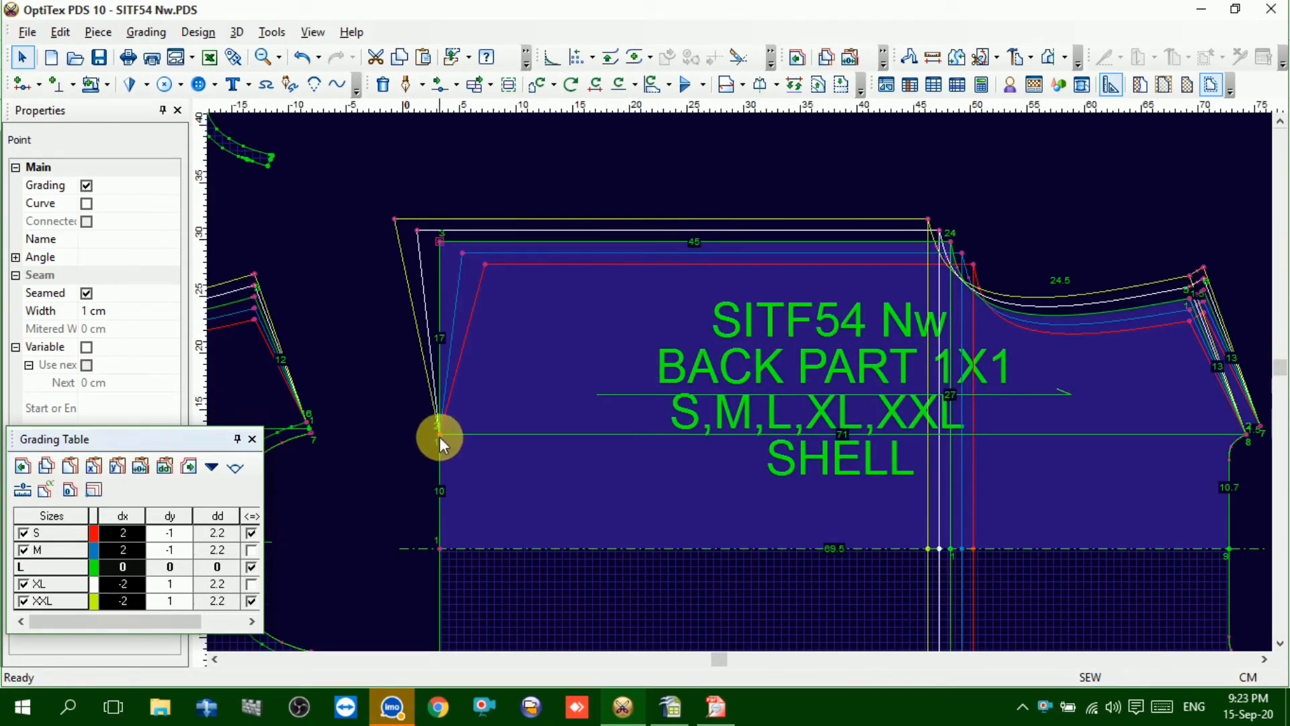
Paste the same X grading onto the back's hem points at the internal lengthwise line and the centre fold
{"action": "left_click", "coordinate": [438, 549], "text": "shift"}
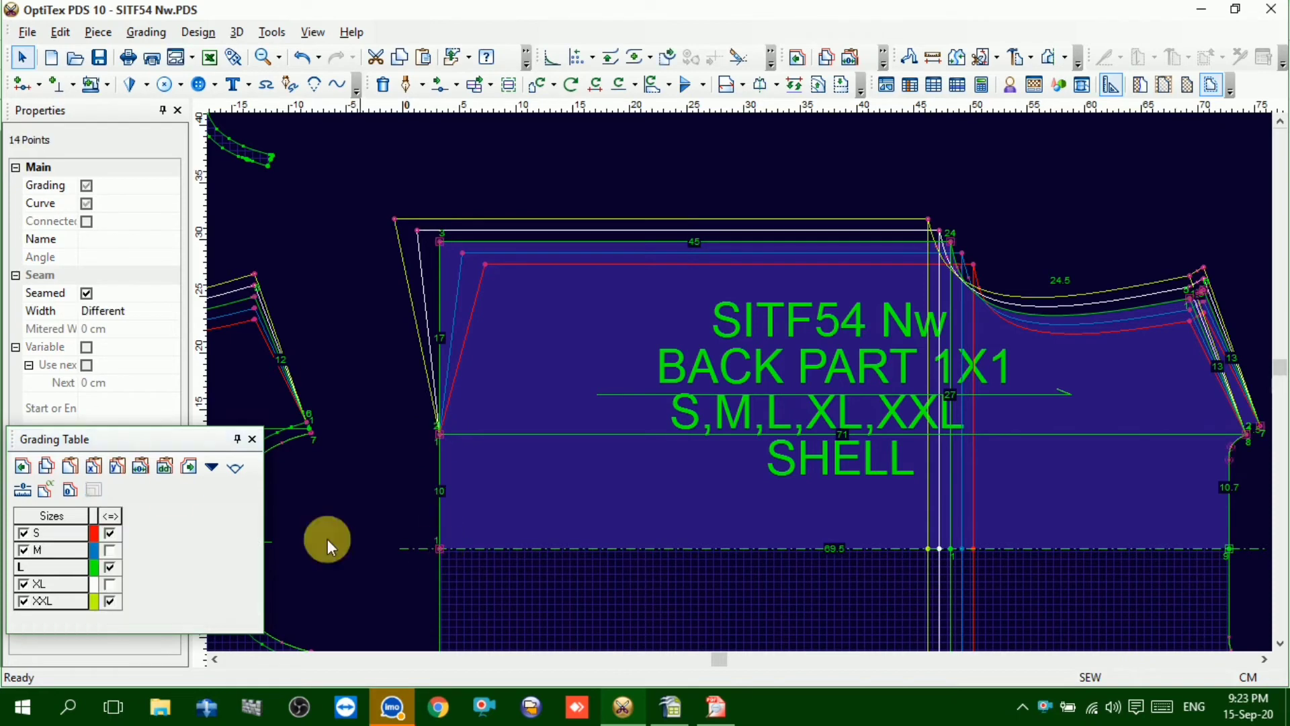
{"action": "left_click", "coordinate": [99, 469]}
{"action": "left_click", "coordinate": [134, 469]}
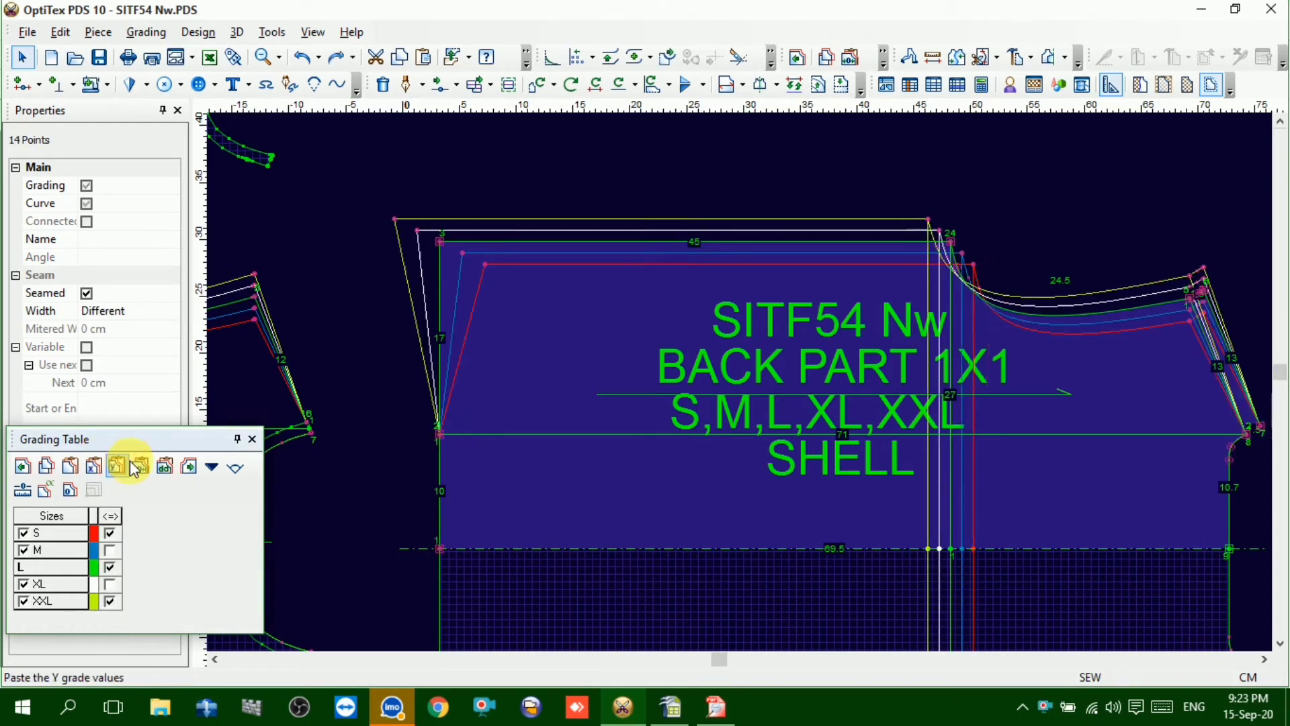
{"action": "left_click", "coordinate": [437, 428]}
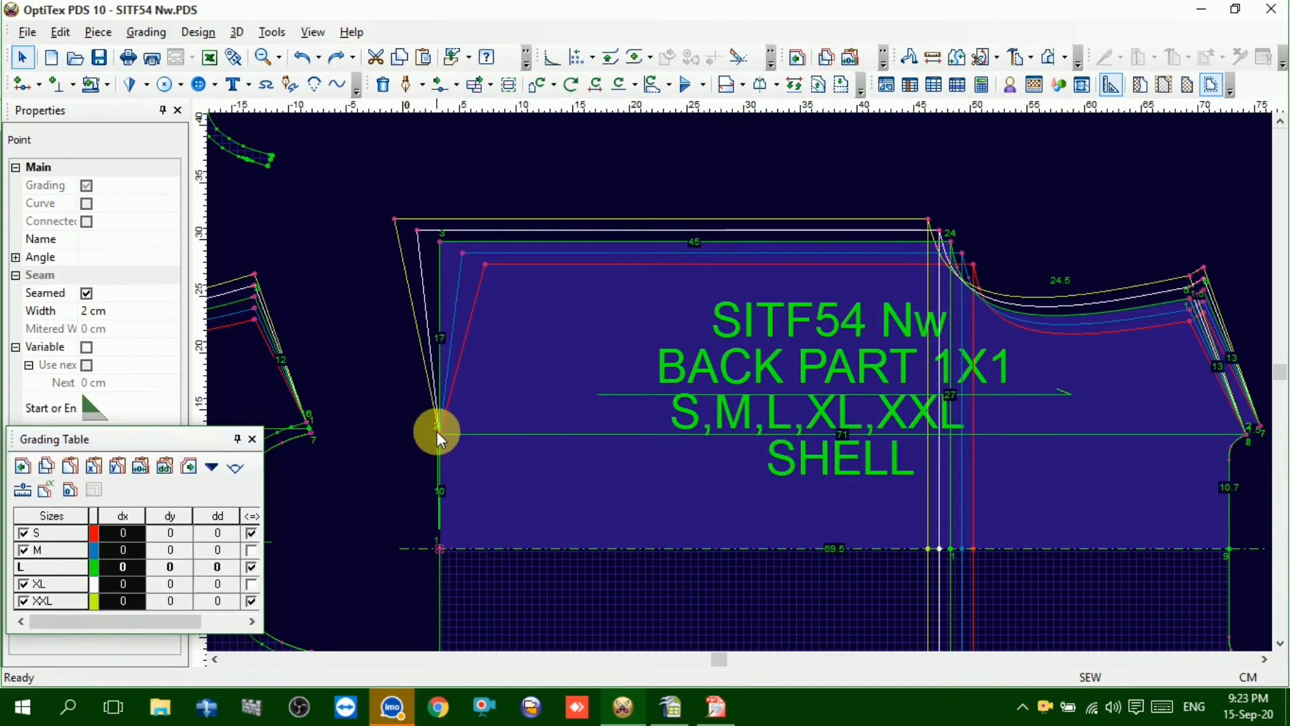
{"action": "left_click", "coordinate": [93, 468]}
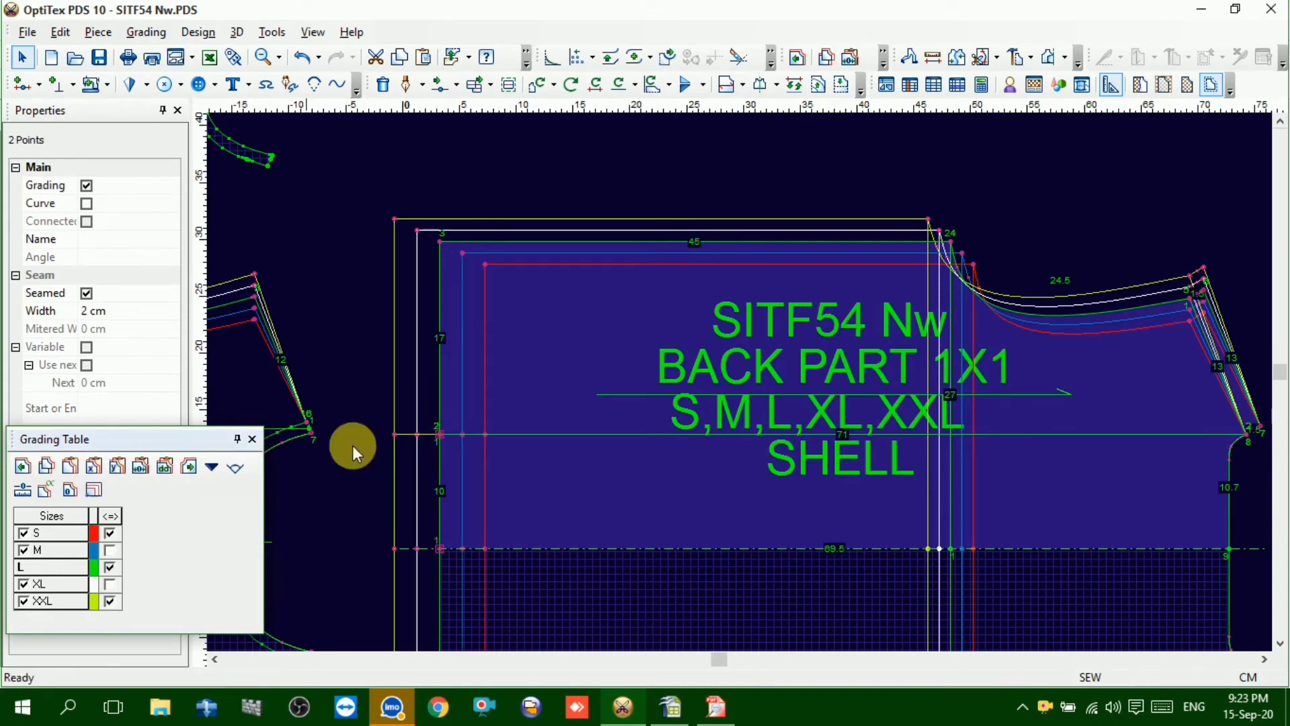
Examine the length grading across the front and back pieces and the front's shoulder end at the neckline
{"action": "left_click", "coordinate": [583, 373]}
{"action": "scroll", "coordinate": [739, 381], "scroll_direction": "down", "scroll_amount": 2}
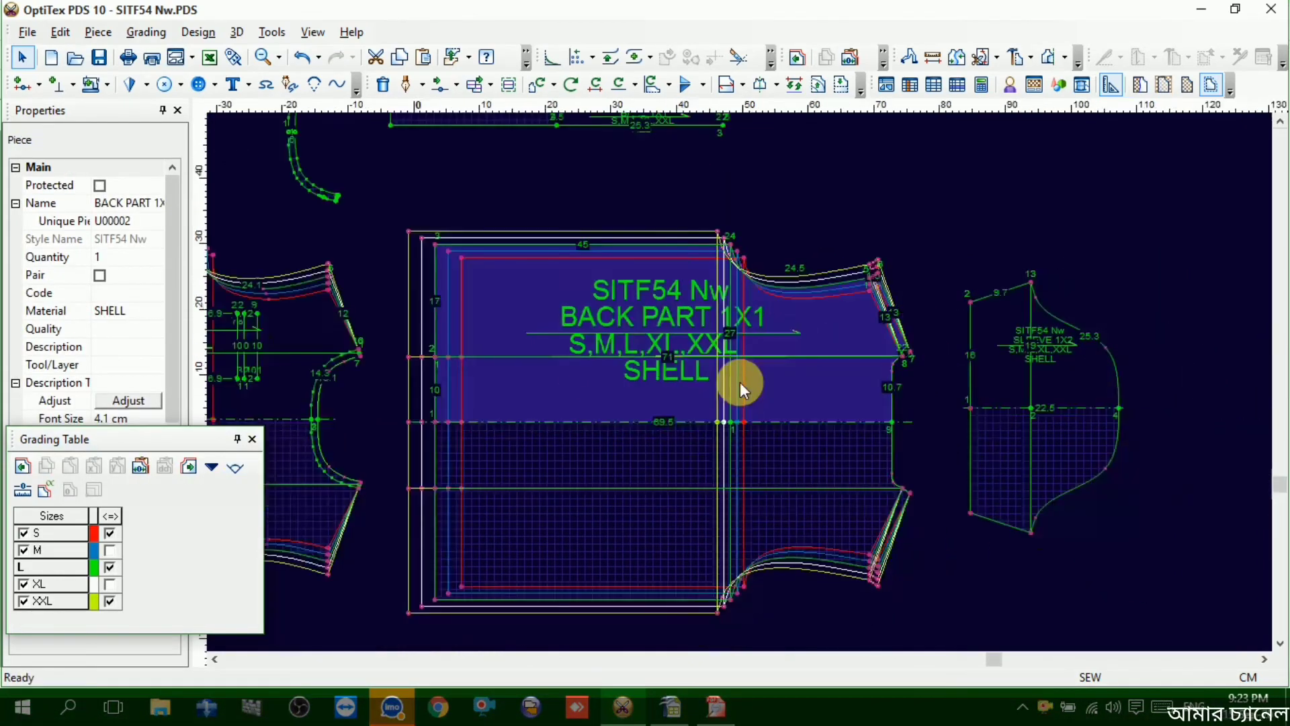
{"action": "scroll", "coordinate": [740, 382], "scroll_direction": "down", "scroll_amount": 2}
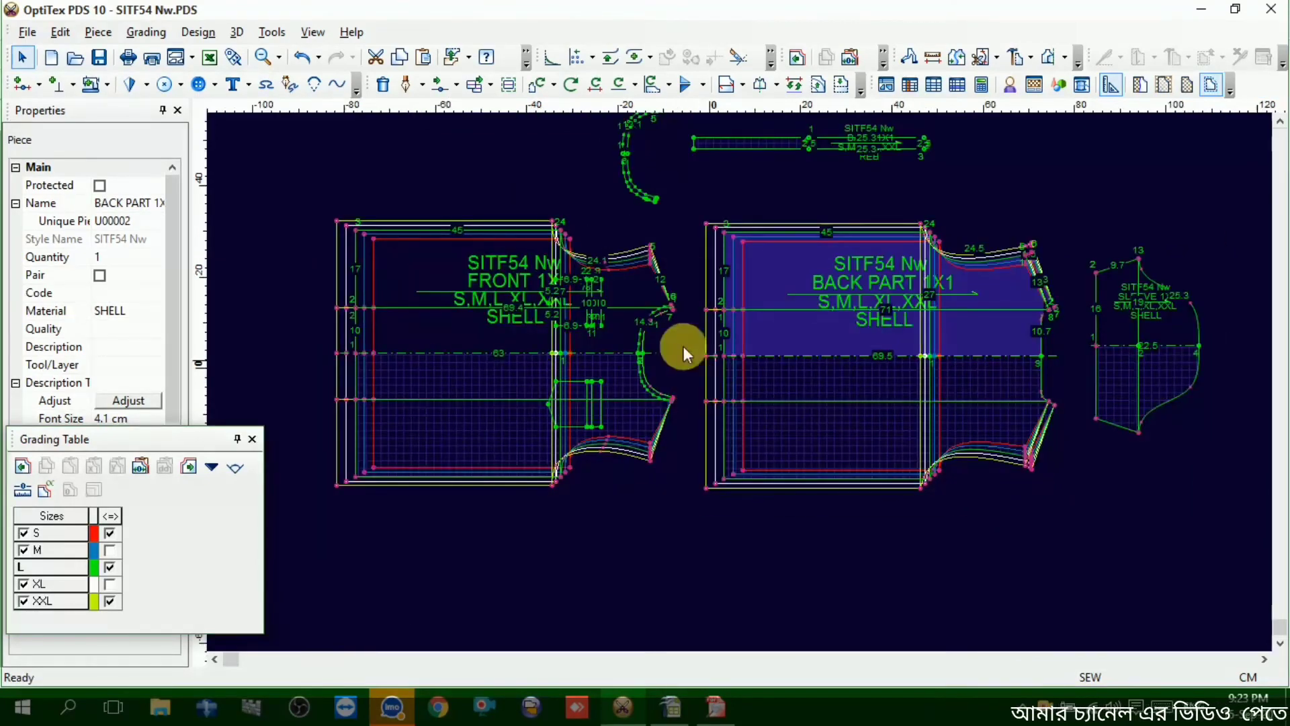
{"action": "scroll", "coordinate": [452, 357], "scroll_direction": "down", "scroll_amount": 1}
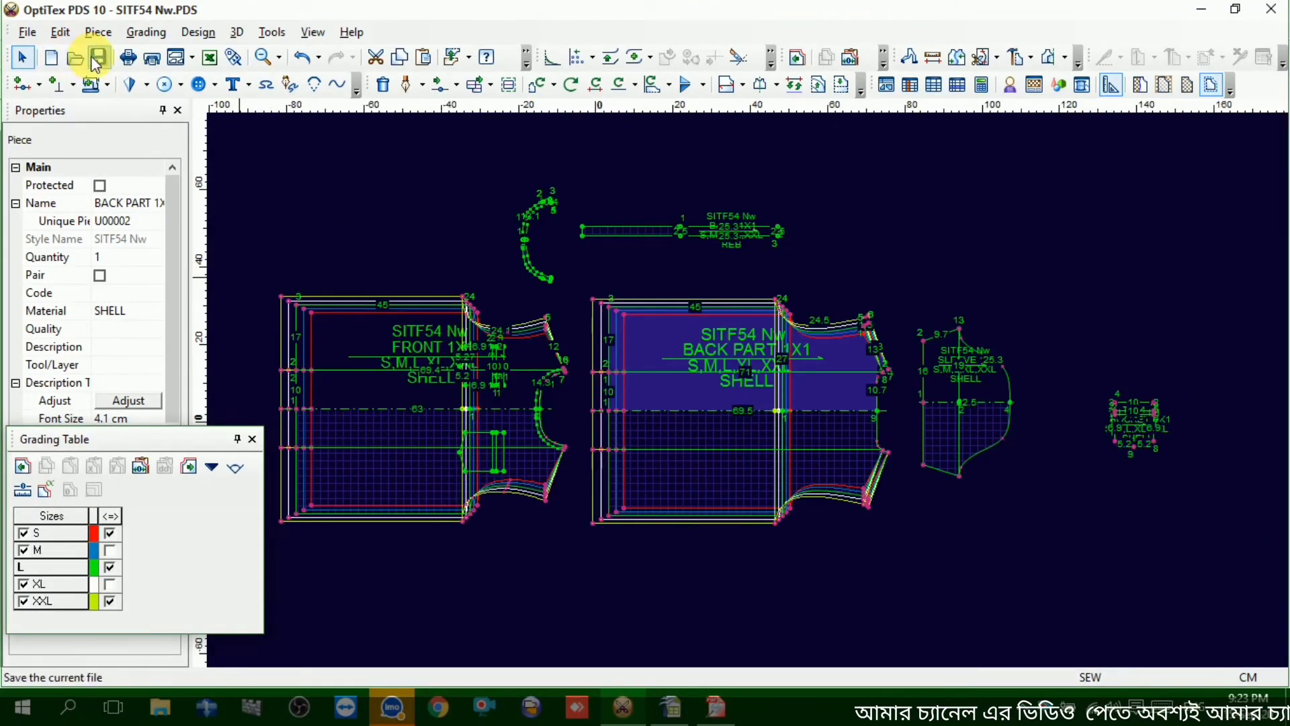
{"action": "scroll", "coordinate": [739, 381], "scroll_direction": "up", "scroll_amount": 5}
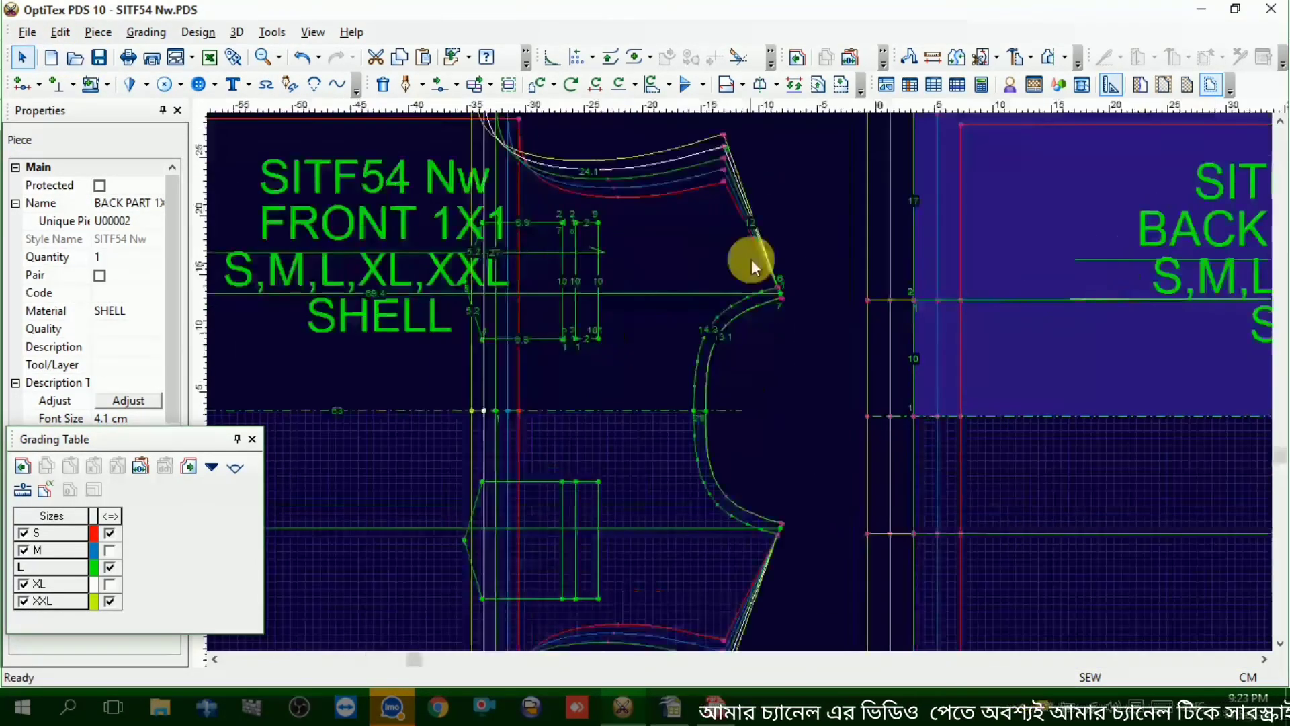
{"action": "scroll", "coordinate": [740, 381], "scroll_direction": "down", "scroll_amount": 4}
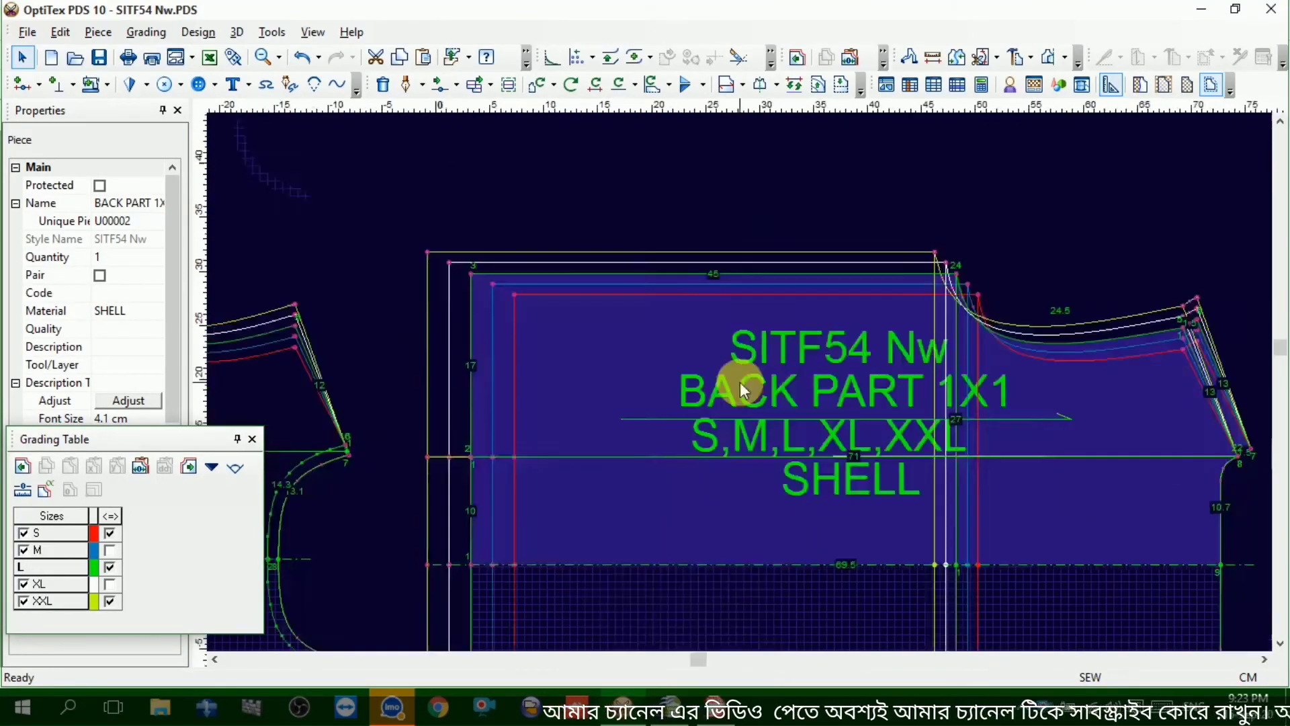
{"action": "scroll", "coordinate": [710, 386], "scroll_direction": "up", "scroll_amount": 3}
{"action": "scroll", "coordinate": [740, 380], "scroll_direction": "up", "scroll_amount": 3}
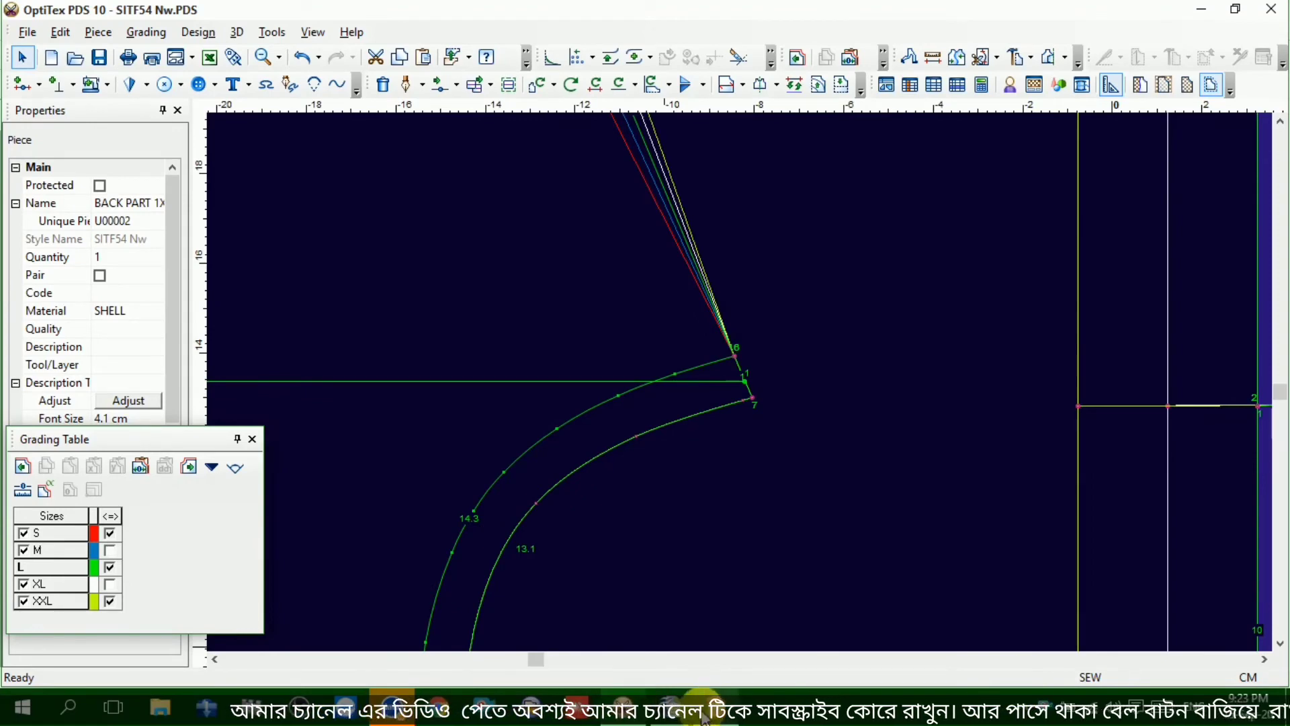
Switch to the OpenOffice Calc spec sheet and check the Neck Line Width values for sizes S, M and L
{"action": "left_click", "coordinate": [734, 718]}
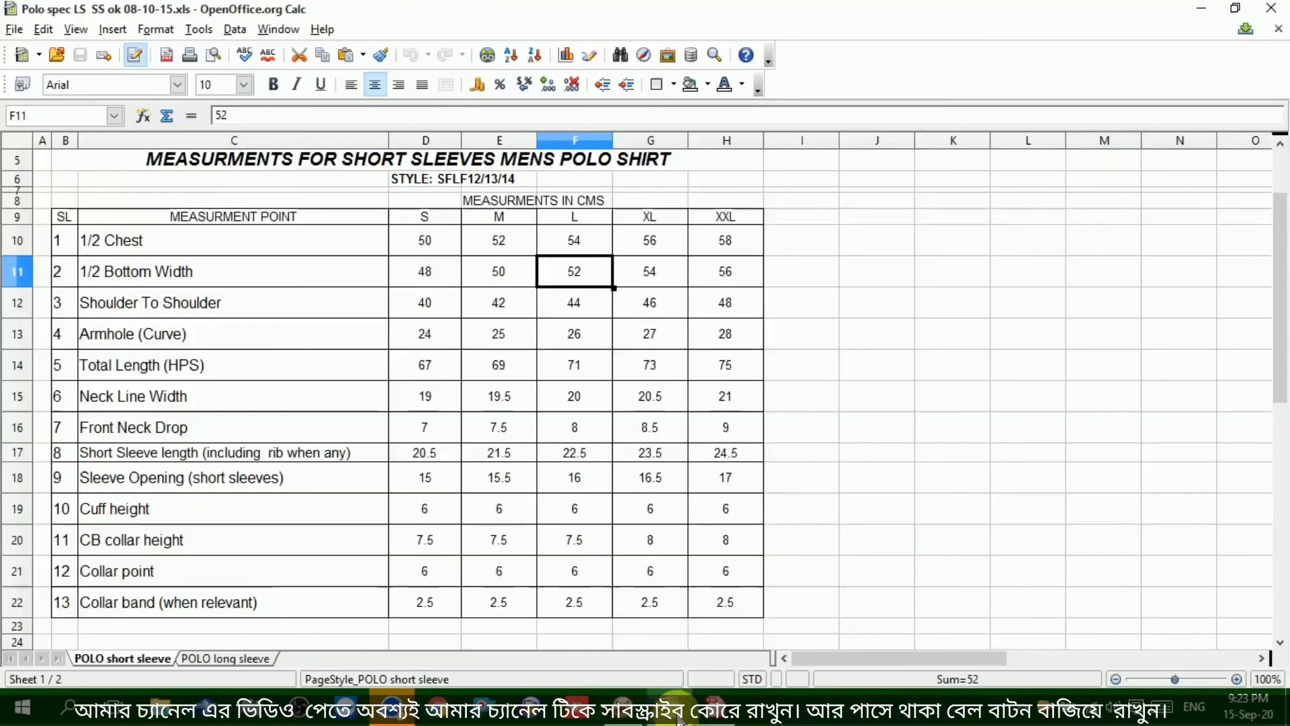
{"action": "left_click", "coordinate": [124, 401]}
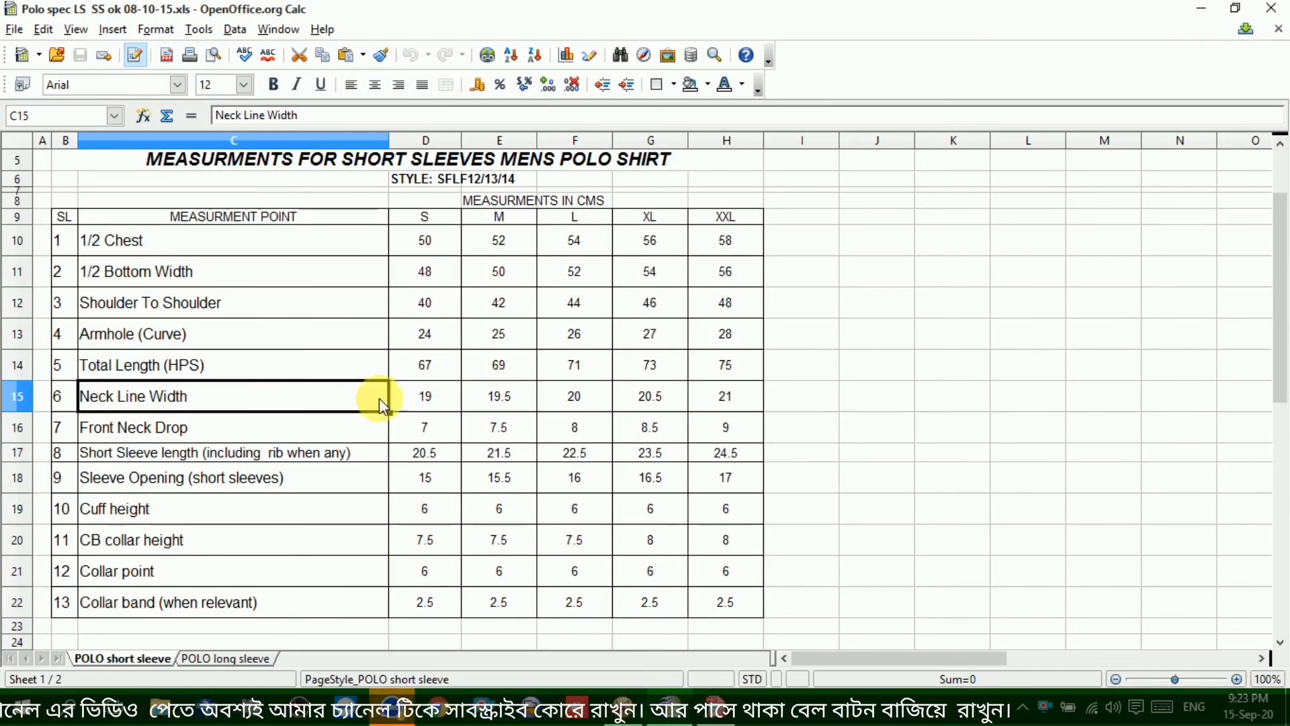
{"action": "left_click", "coordinate": [427, 397]}
{"action": "left_click", "coordinate": [504, 401]}
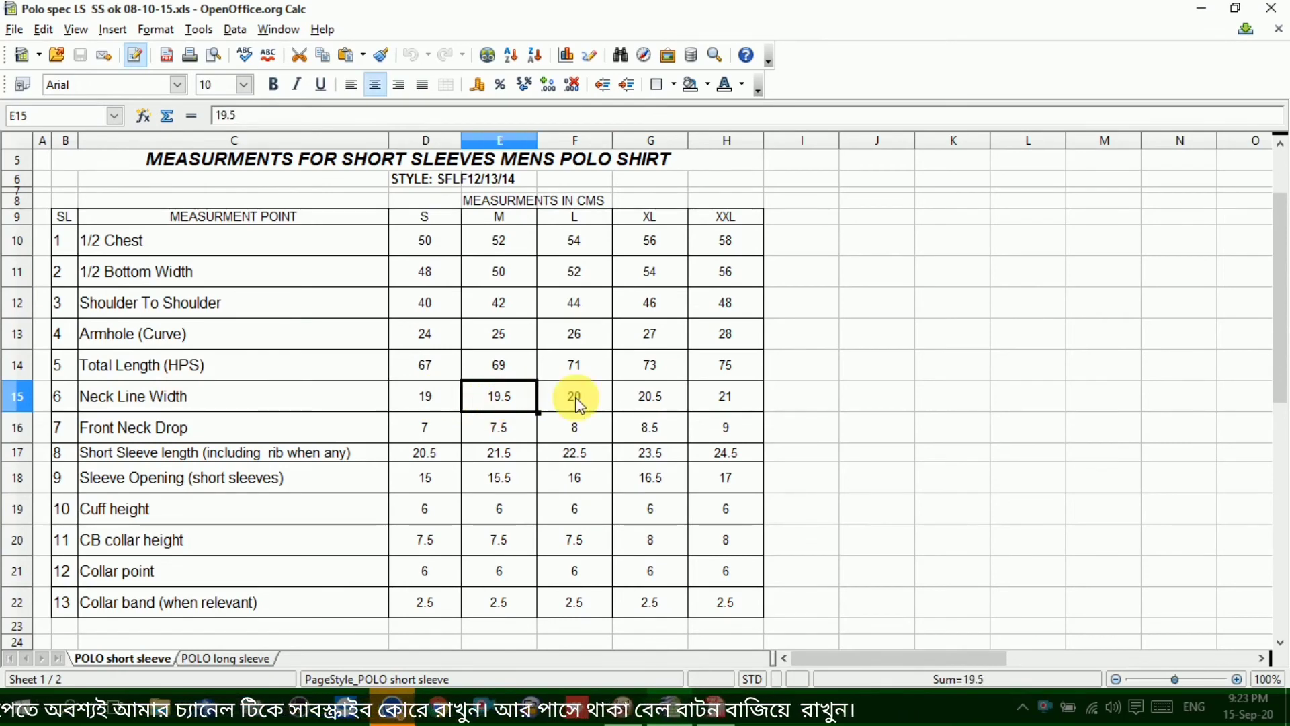
{"action": "left_click", "coordinate": [576, 397]}
{"action": "left_click", "coordinate": [483, 409]}
{"action": "left_click", "coordinate": [447, 403]}
{"action": "left_click", "coordinate": [489, 403]}
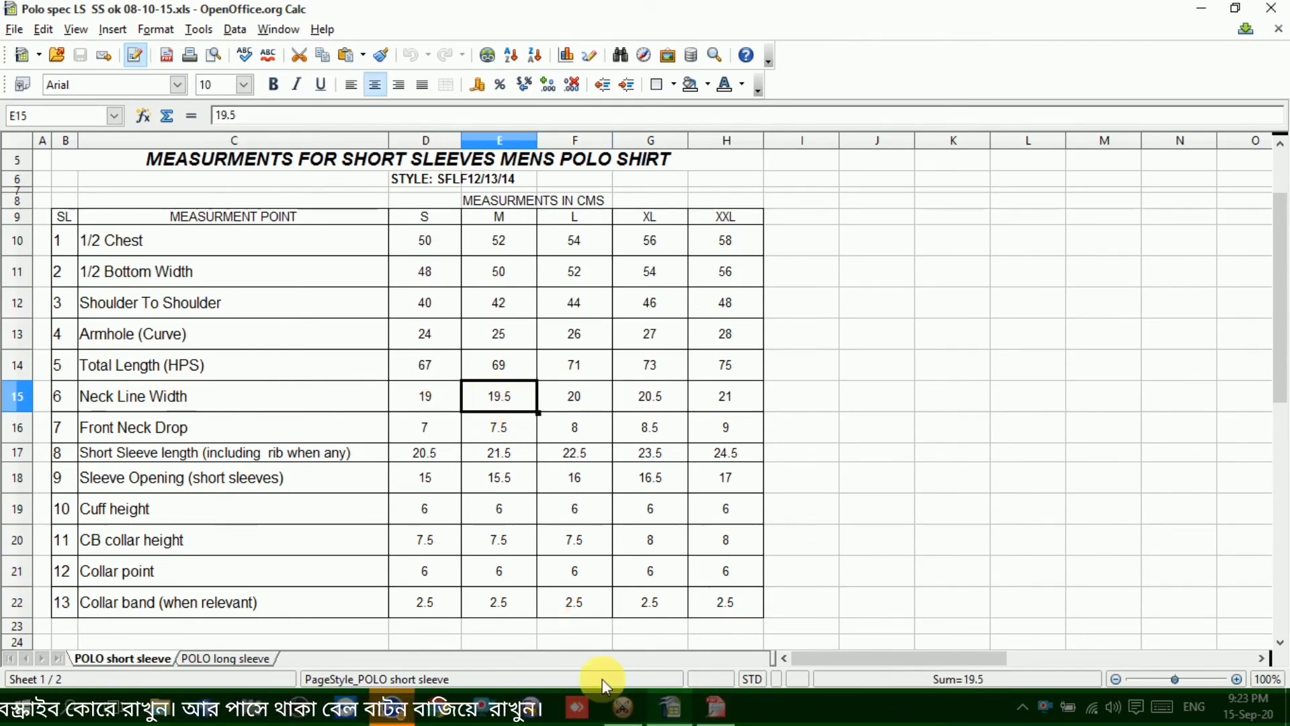
Switch back to OptiTex and turn off grading on the front's shoulder point where the inner neck curve ends
{"action": "left_click", "coordinate": [622, 707]}
{"action": "left_click", "coordinate": [732, 388]}
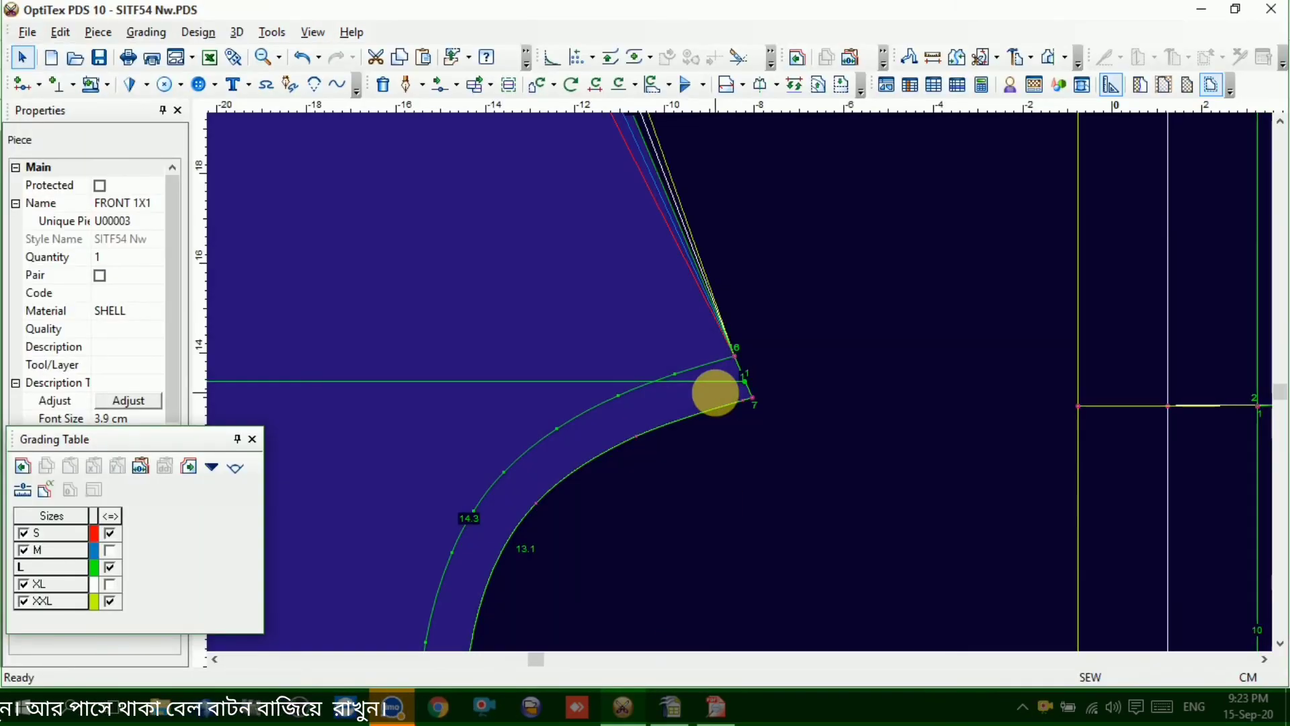
{"action": "left_click", "coordinate": [734, 356]}
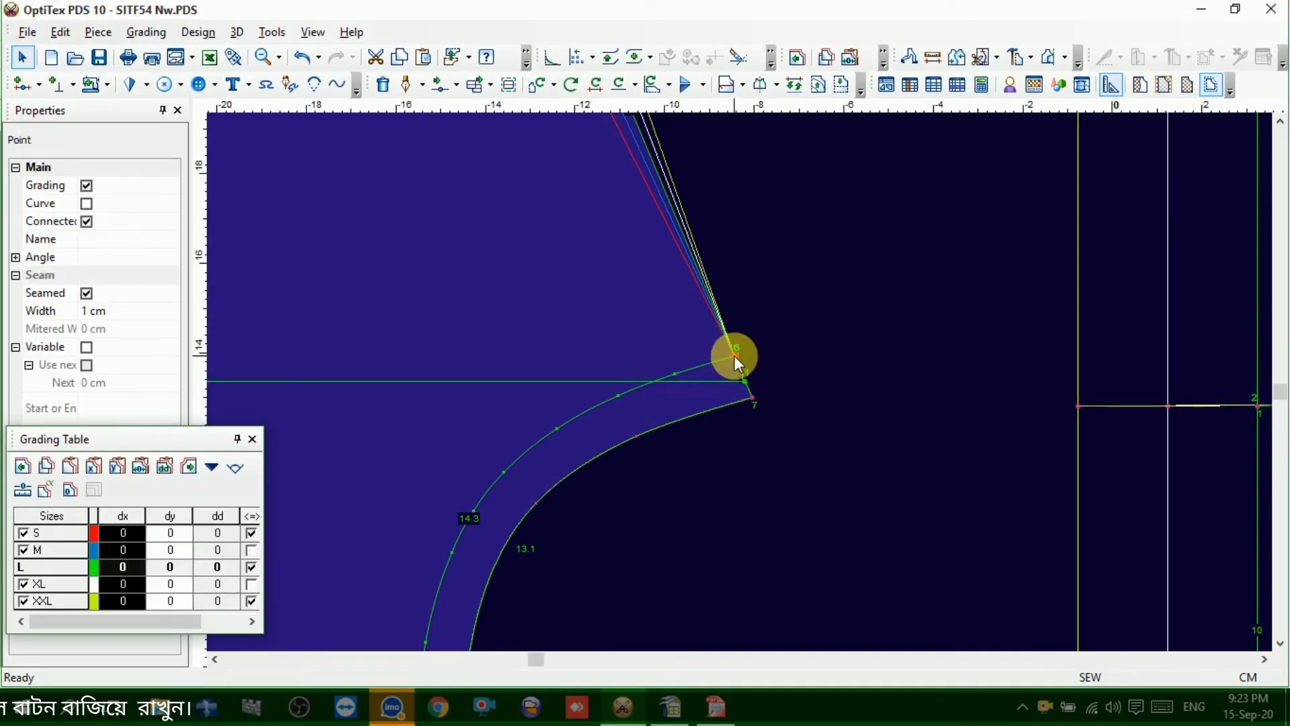
{"action": "left_click", "coordinate": [86, 186]}
Grade the front's shoulder tip at the neckline in X across all sizes, entering -0.25 cm from size S
{"action": "left_click", "coordinate": [755, 398]}
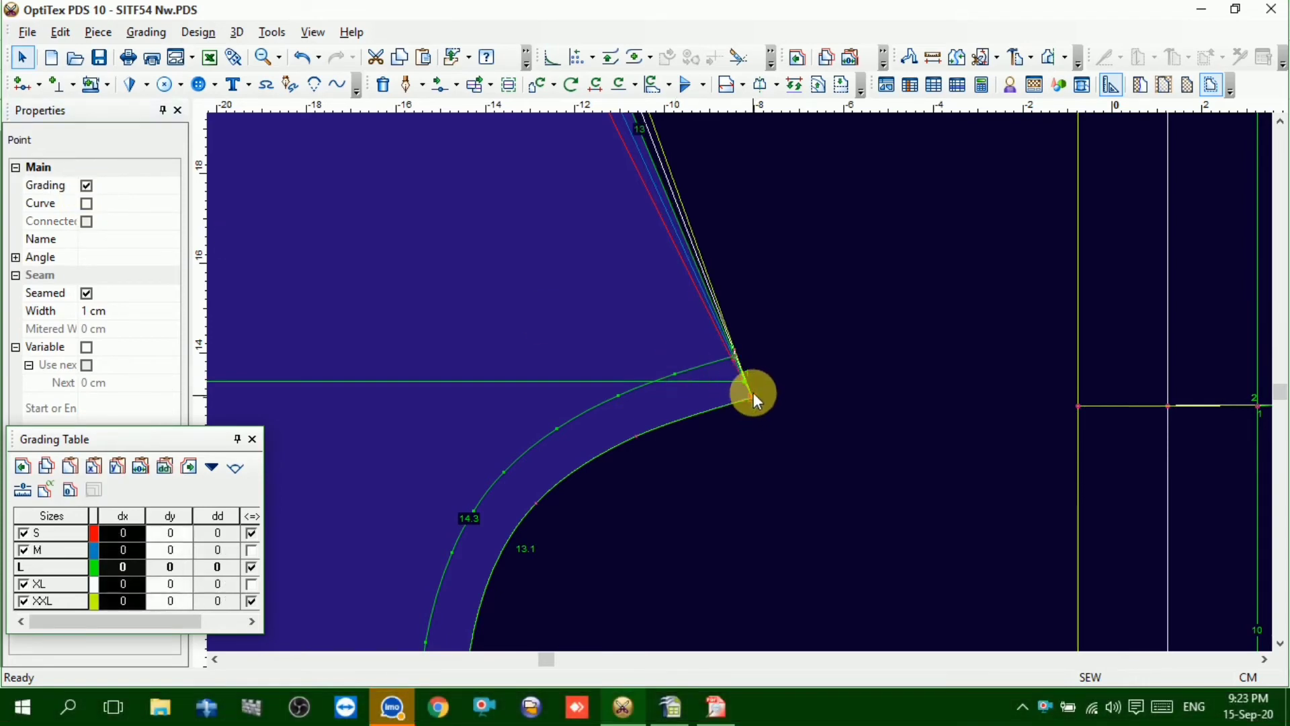
{"action": "left_click", "coordinate": [744, 382]}
{"action": "left_click", "coordinate": [753, 399]}
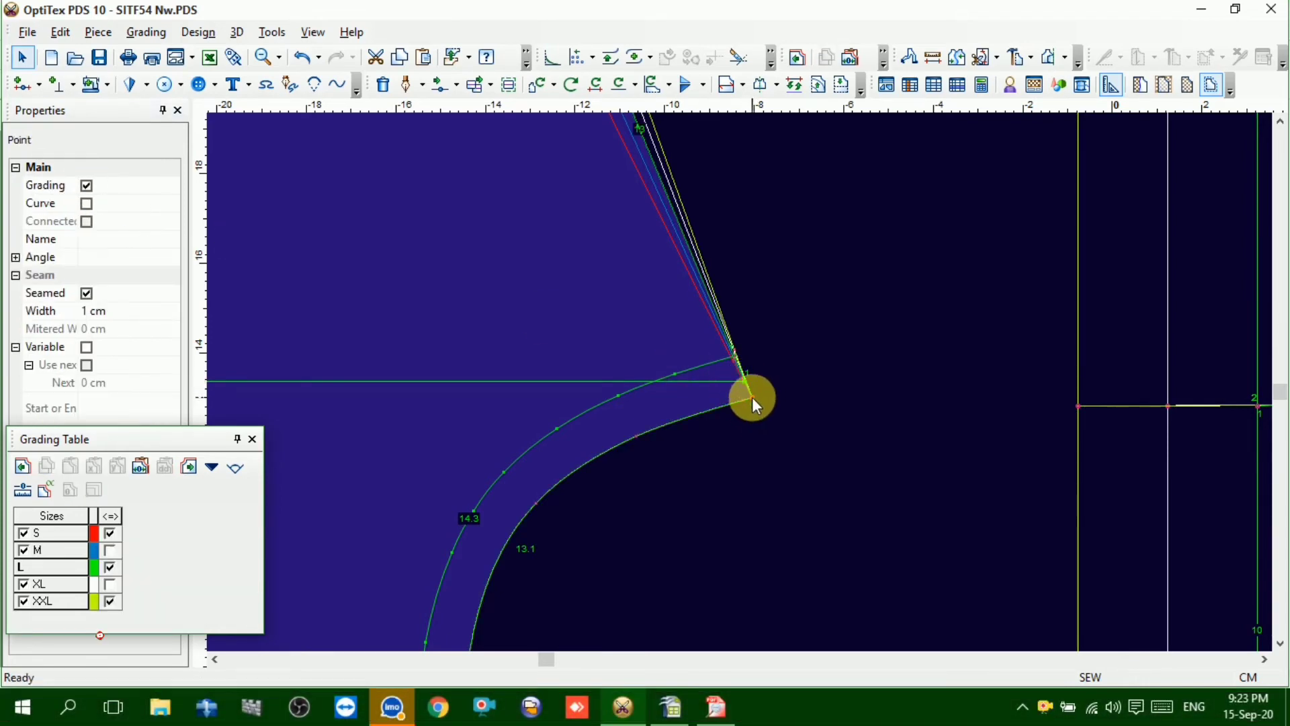
{"action": "left_click_drag", "start_coordinate": [130, 538], "coordinate": [130, 608]}
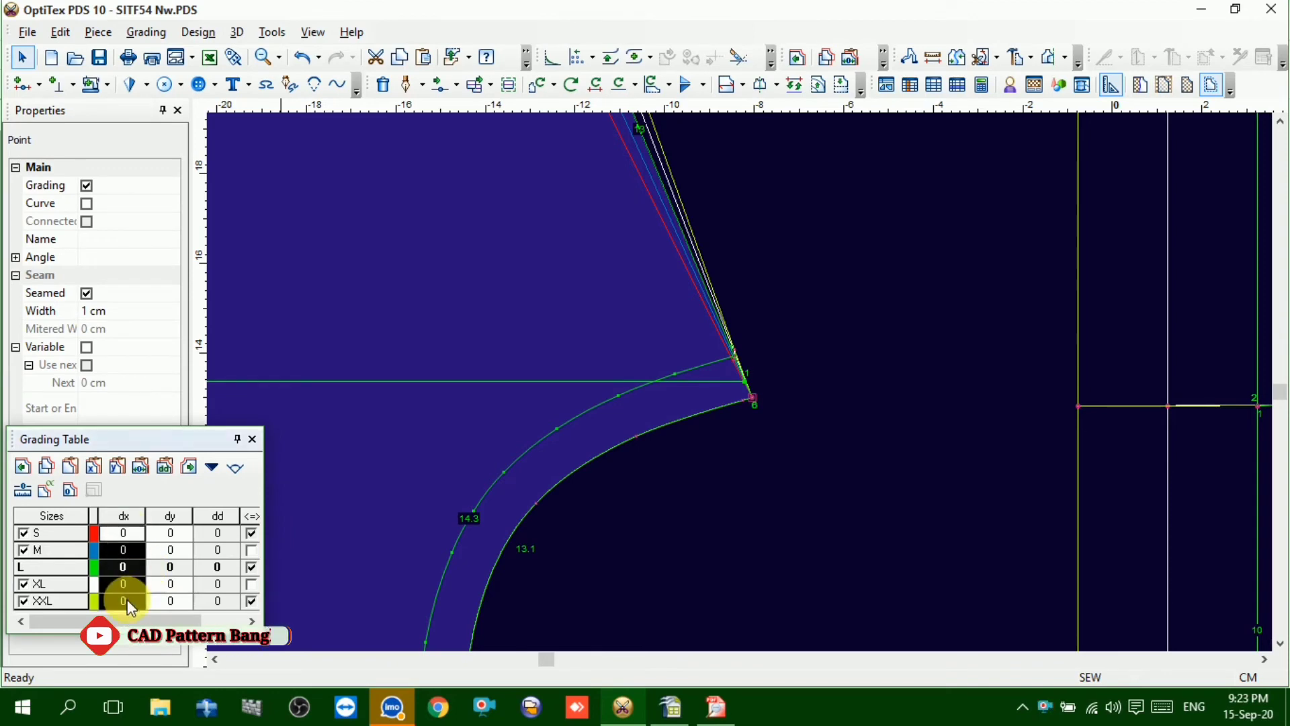
{"action": "type", "text": ".25"}
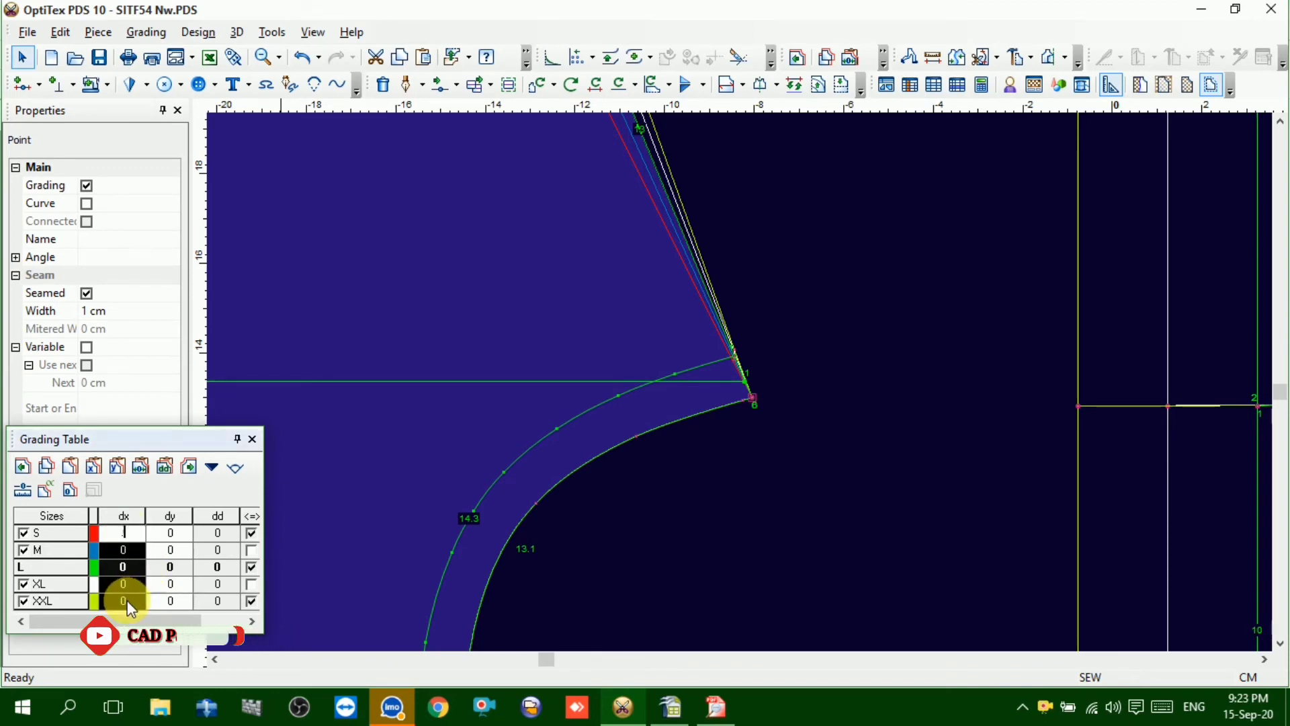
{"action": "key", "text": "Return"}
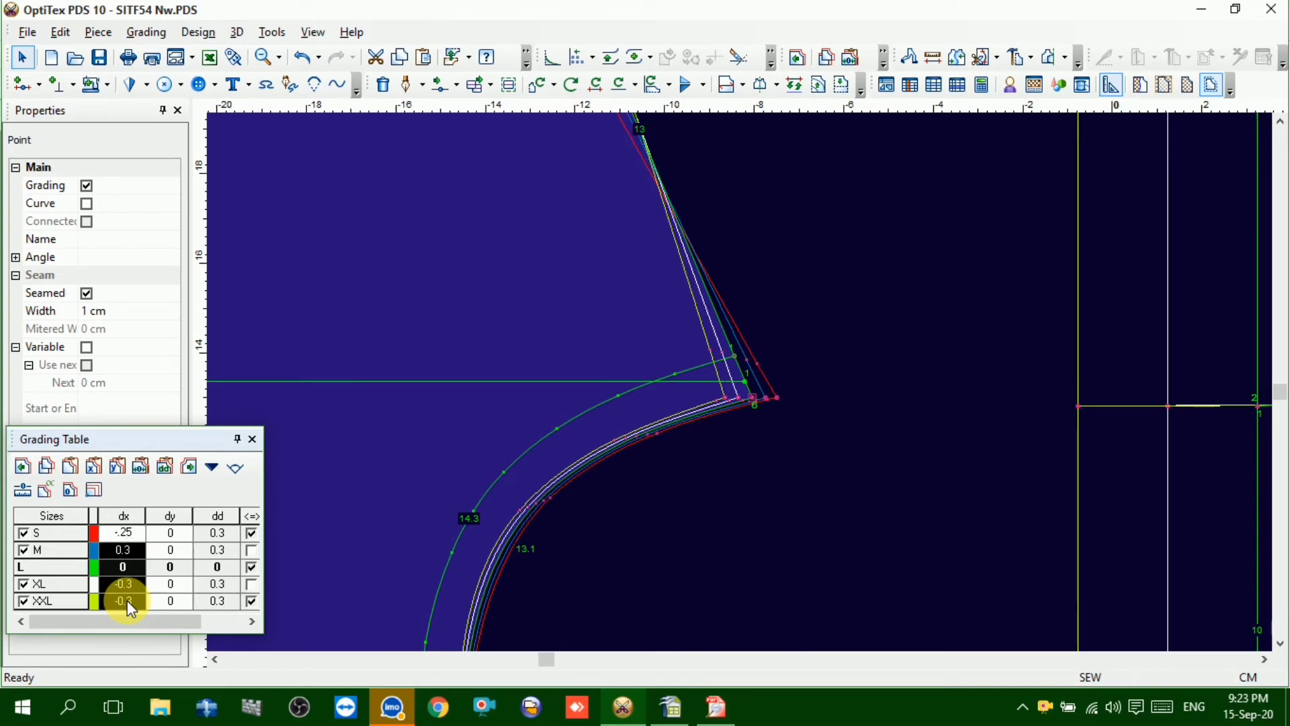
{"action": "key", "text": "Return"}
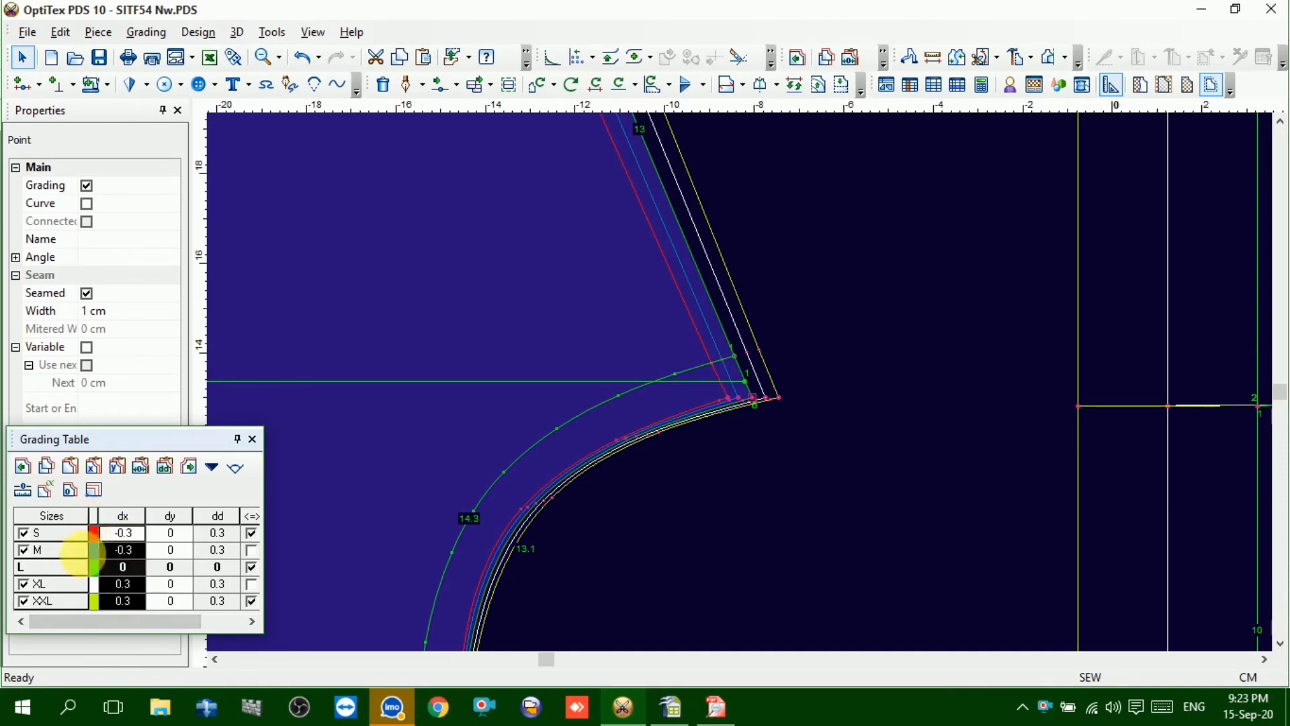
Copy the front neck point's X grading onto the back's two shoulder points at the neckline
{"action": "scroll", "coordinate": [760, 382], "scroll_direction": "down", "scroll_amount": 5}
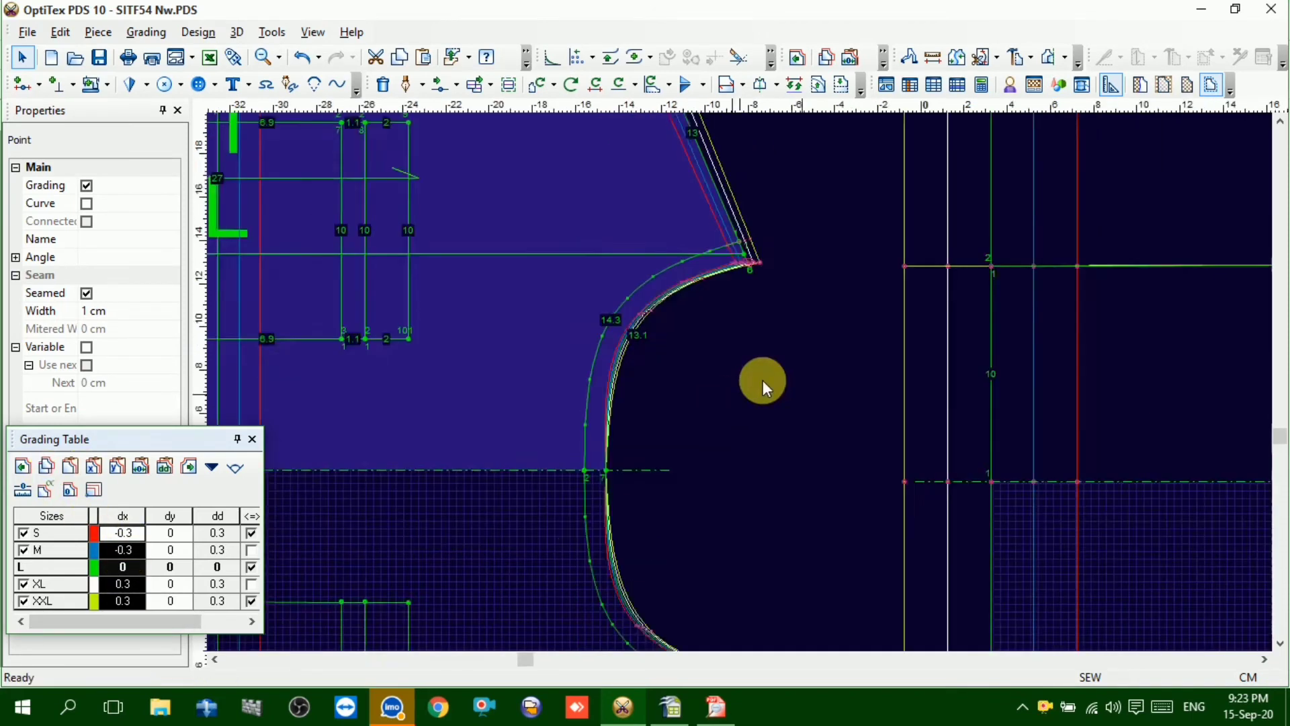
{"action": "scroll", "coordinate": [779, 389], "scroll_direction": "down", "scroll_amount": 1}
{"action": "scroll", "coordinate": [739, 382], "scroll_direction": "up", "scroll_amount": 5}
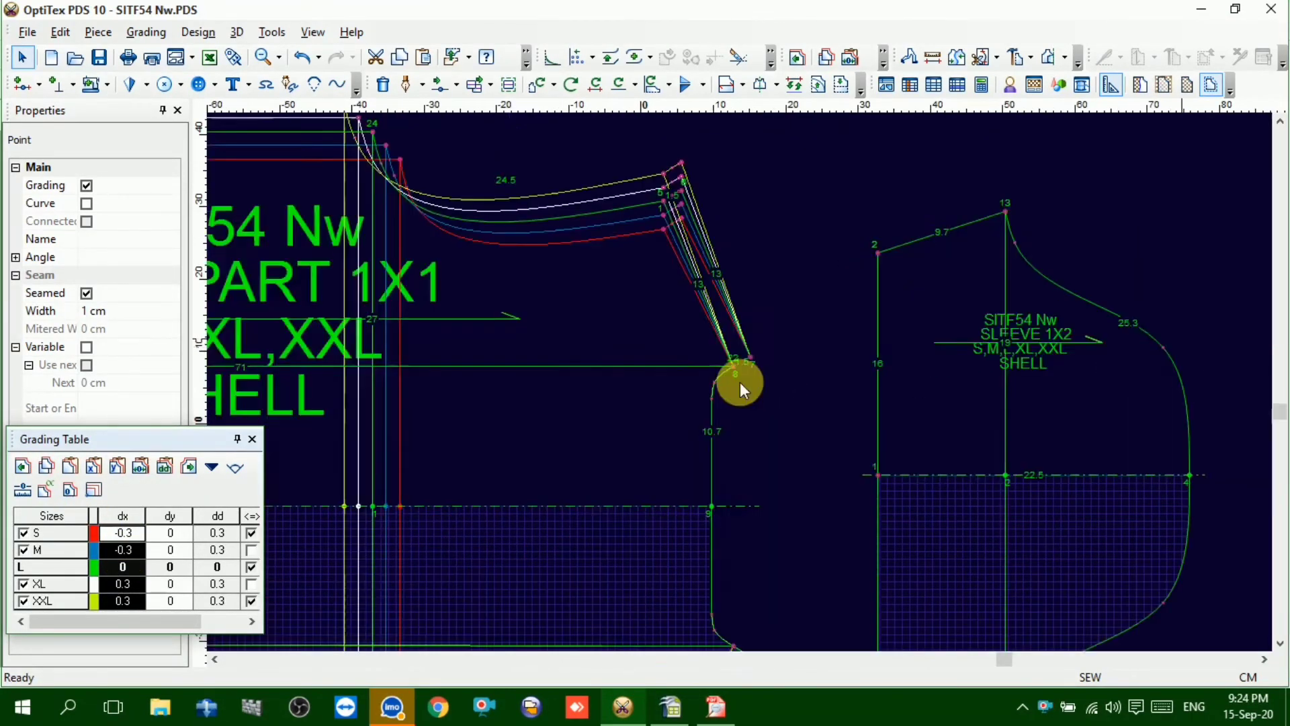
{"action": "left_click", "coordinate": [746, 304]}
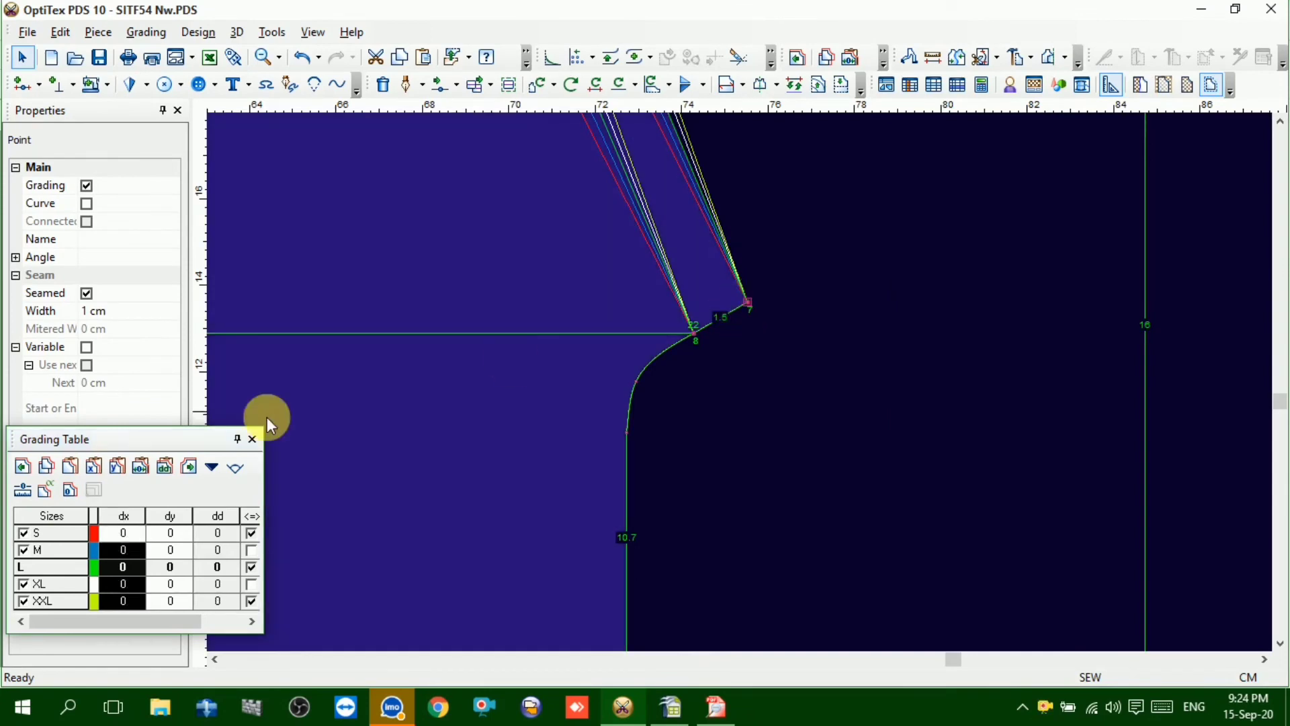
{"action": "left_click", "coordinate": [98, 467]}
{"action": "left_click", "coordinate": [695, 332]}
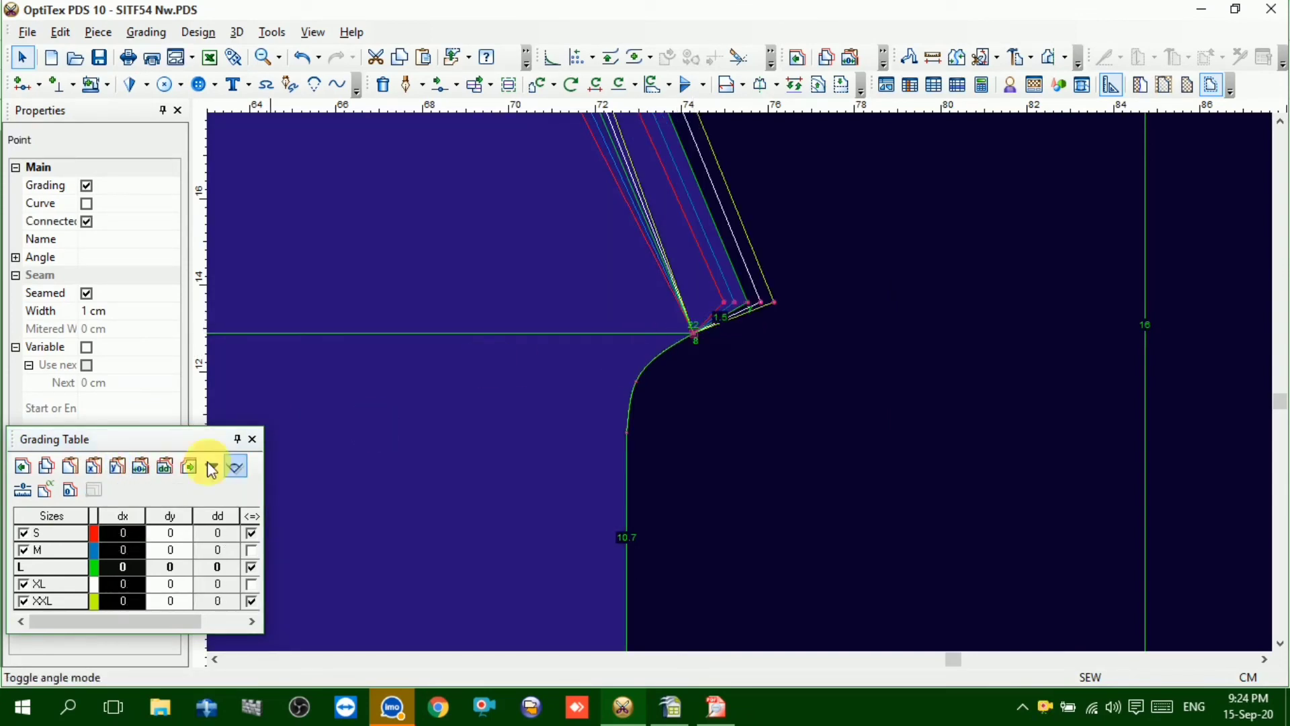
{"action": "left_click", "coordinate": [95, 468]}
{"action": "scroll", "coordinate": [740, 386], "scroll_direction": "down", "scroll_amount": 2}
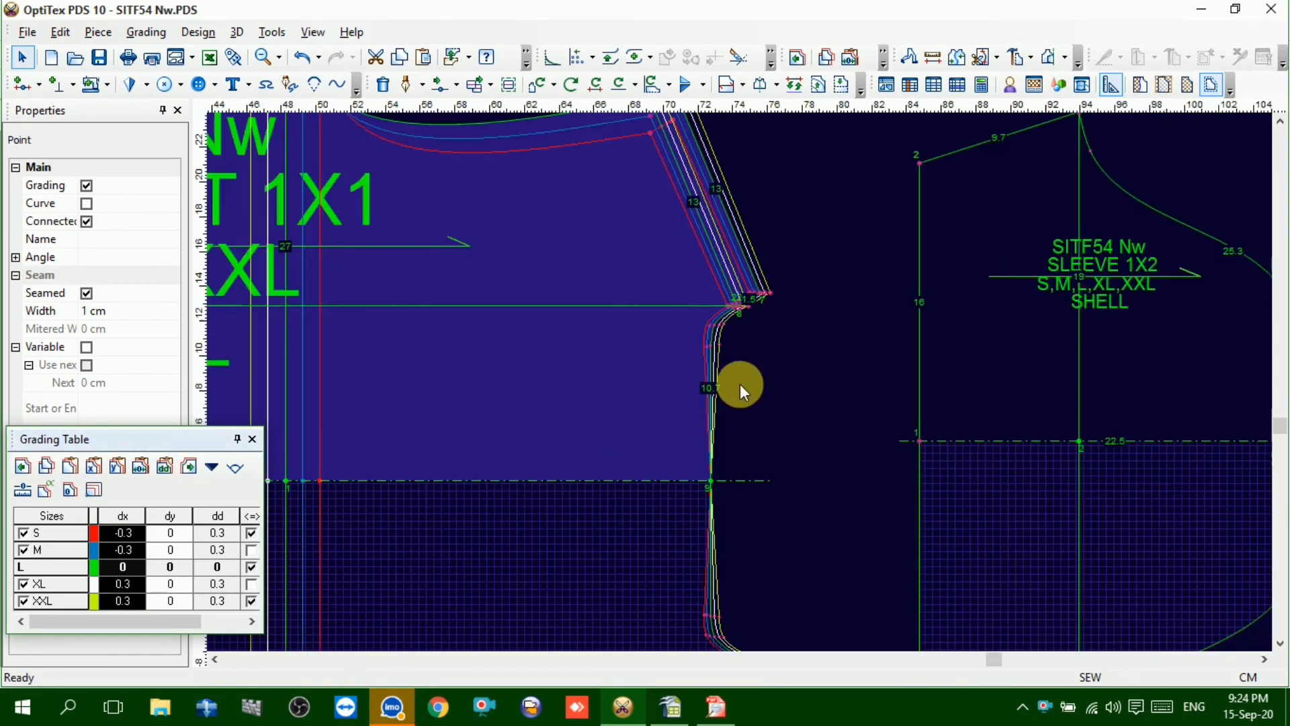
Turn the grading of the back neckline's curve point on and off again
{"action": "scroll", "coordinate": [733, 372], "scroll_direction": "down", "scroll_amount": 1}
{"action": "right_click", "coordinate": [779, 258]}
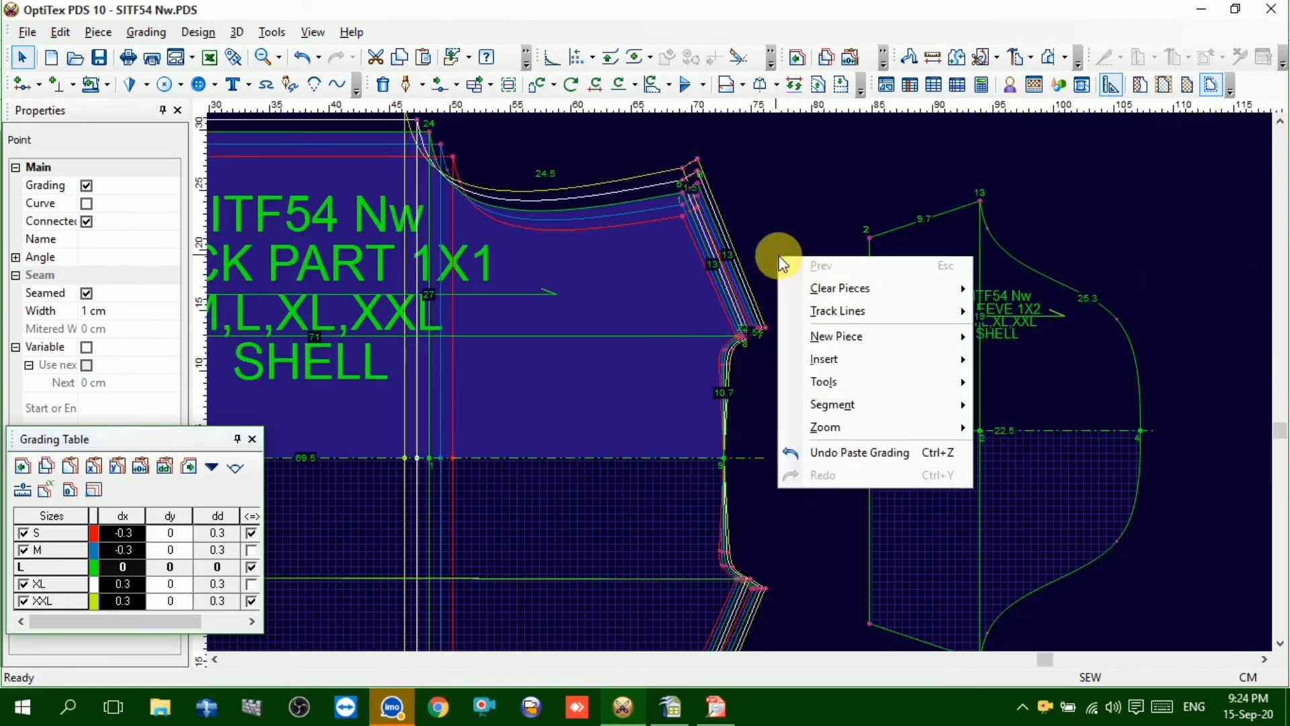
{"action": "left_click", "coordinate": [812, 270]}
{"action": "scroll", "coordinate": [739, 381], "scroll_direction": "up", "scroll_amount": 4}
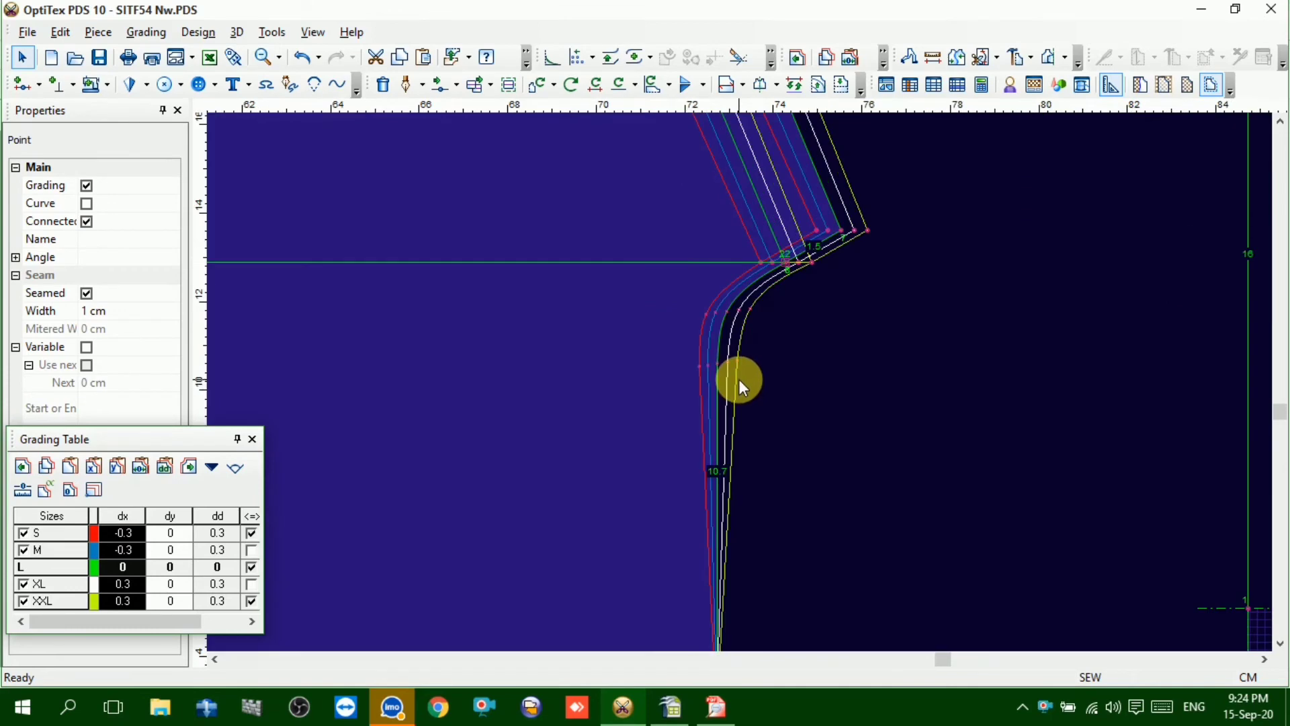
{"action": "left_click", "coordinate": [716, 363]}
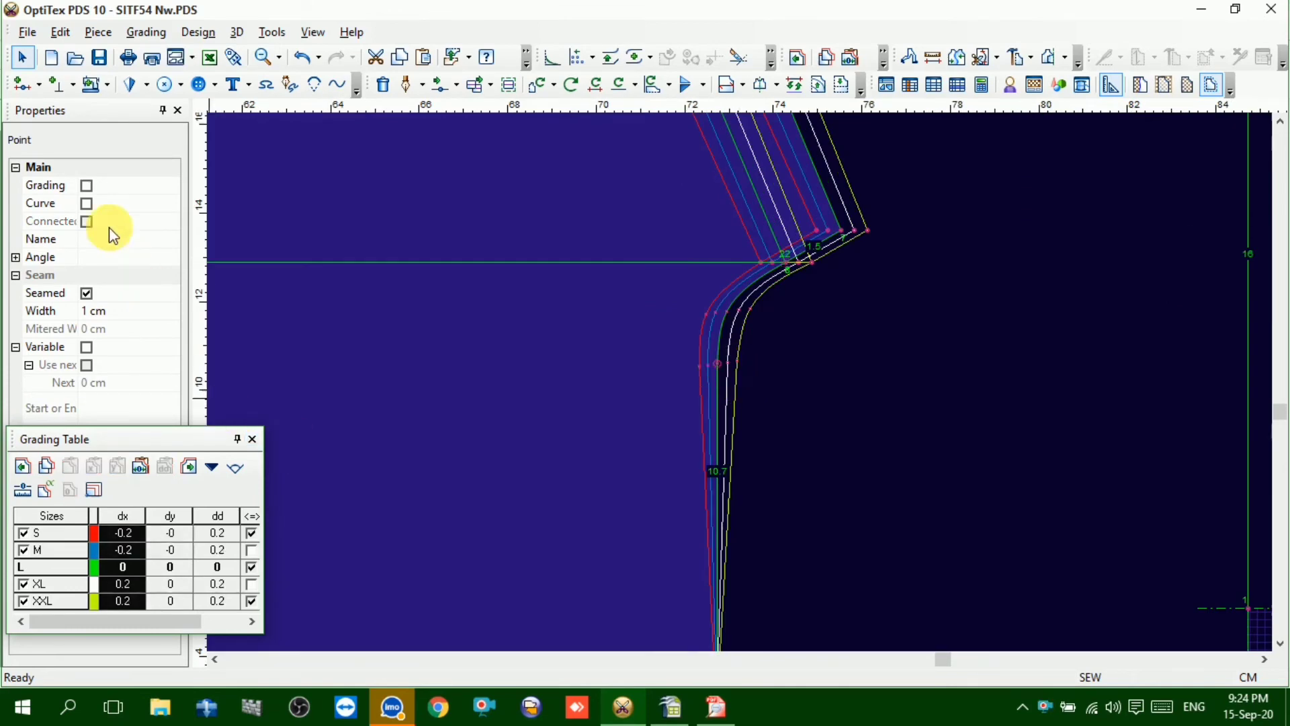
{"action": "left_click", "coordinate": [86, 189]}
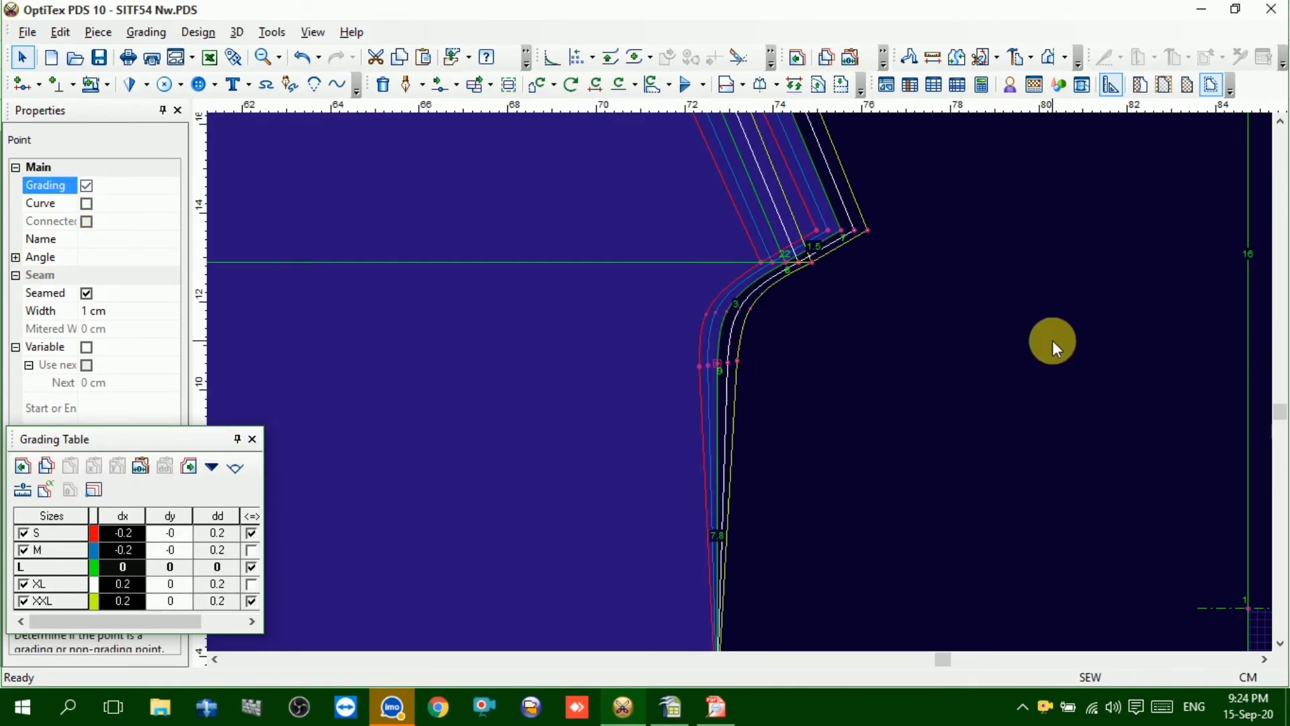
{"action": "left_click", "coordinate": [922, 359]}
{"action": "left_click", "coordinate": [723, 369]}
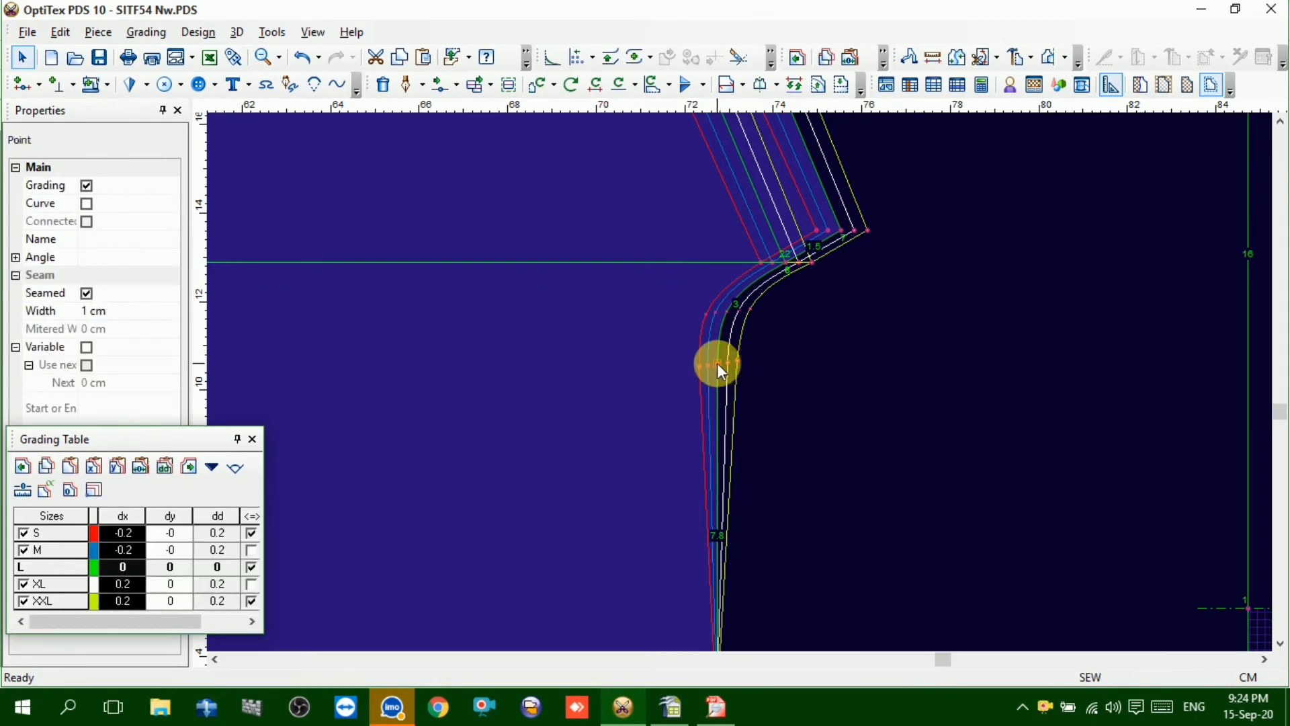
{"action": "left_click", "coordinate": [87, 187]}
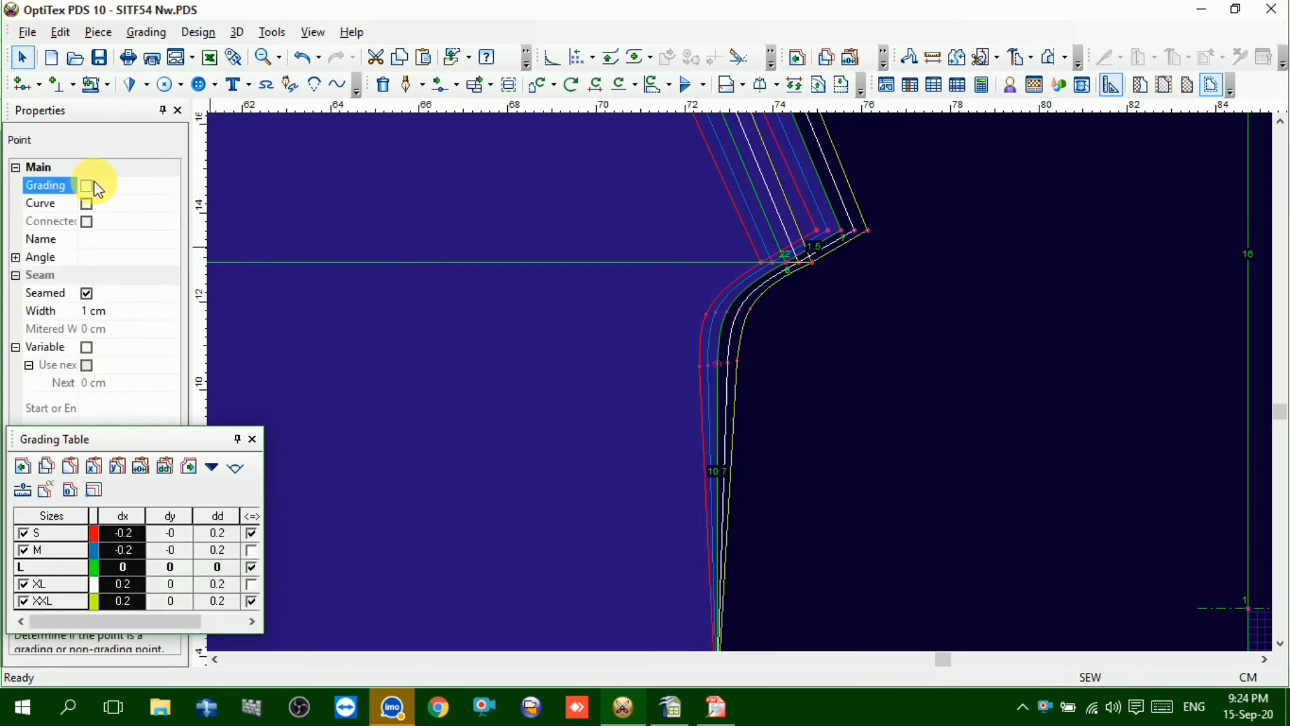
Deselect the back neckline points and save the pattern file
{"action": "left_click", "coordinate": [786, 263]}
{"action": "left_click", "coordinate": [791, 368]}
{"action": "scroll", "coordinate": [739, 386], "scroll_direction": "down", "scroll_amount": 5}
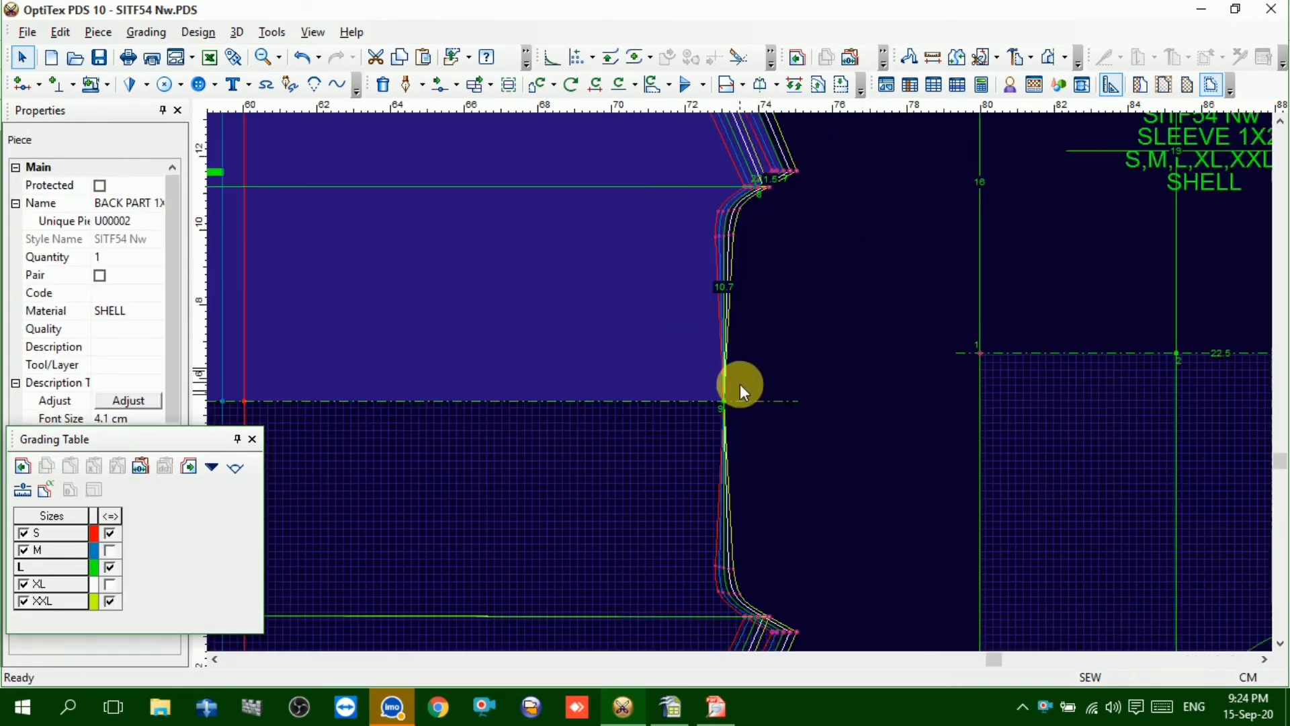
{"action": "scroll", "coordinate": [740, 386], "scroll_direction": "down", "scroll_amount": 3}
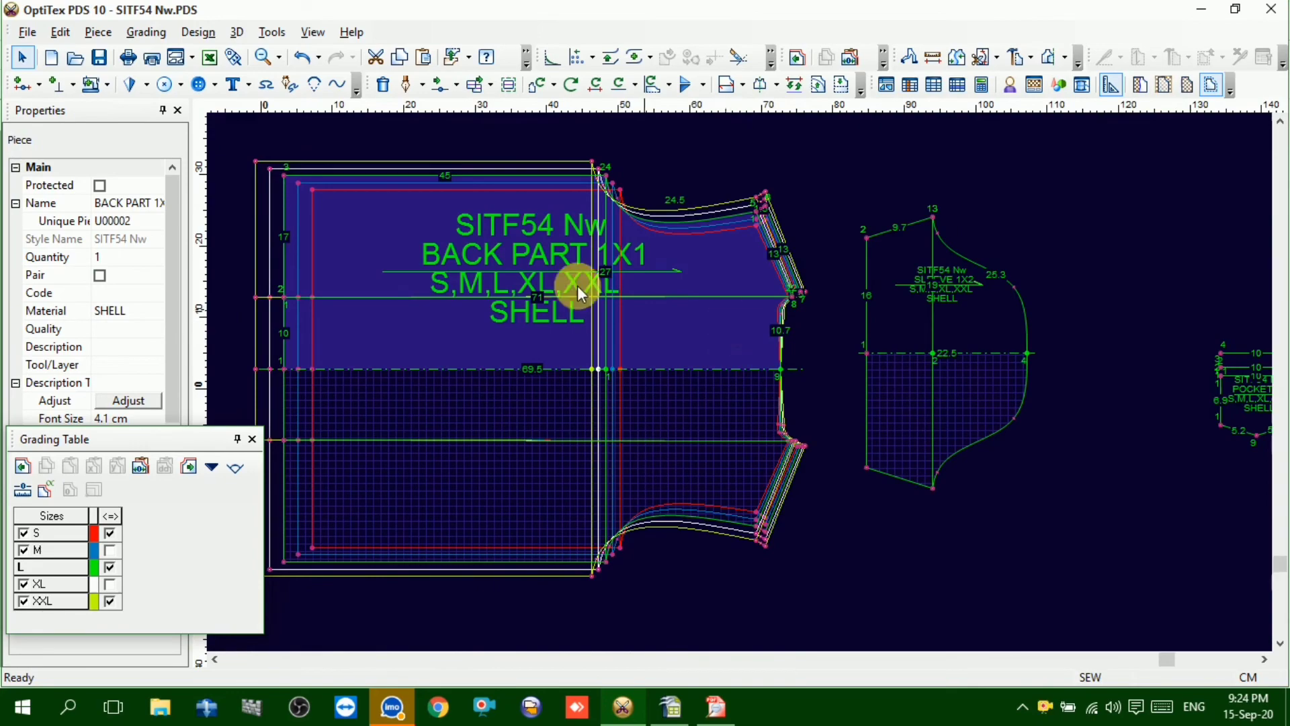
{"action": "left_click", "coordinate": [101, 60]}
Switch to the OpenOffice Calc spec sheet and check the Front Neck Drop values for sizes S and M
{"action": "scroll", "coordinate": [740, 384], "scroll_direction": "down", "scroll_amount": 2}
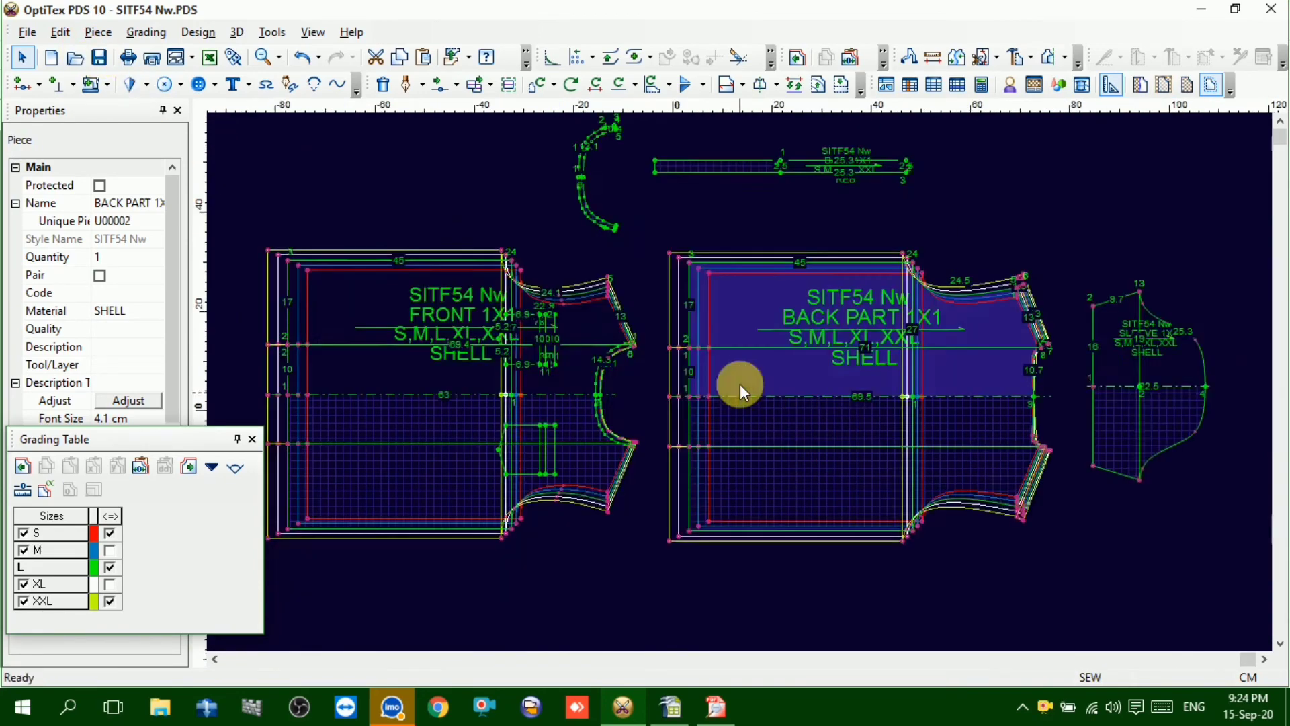
{"action": "scroll", "coordinate": [740, 380], "scroll_direction": "up", "scroll_amount": 6}
{"action": "scroll", "coordinate": [740, 381], "scroll_direction": "up", "scroll_amount": 3}
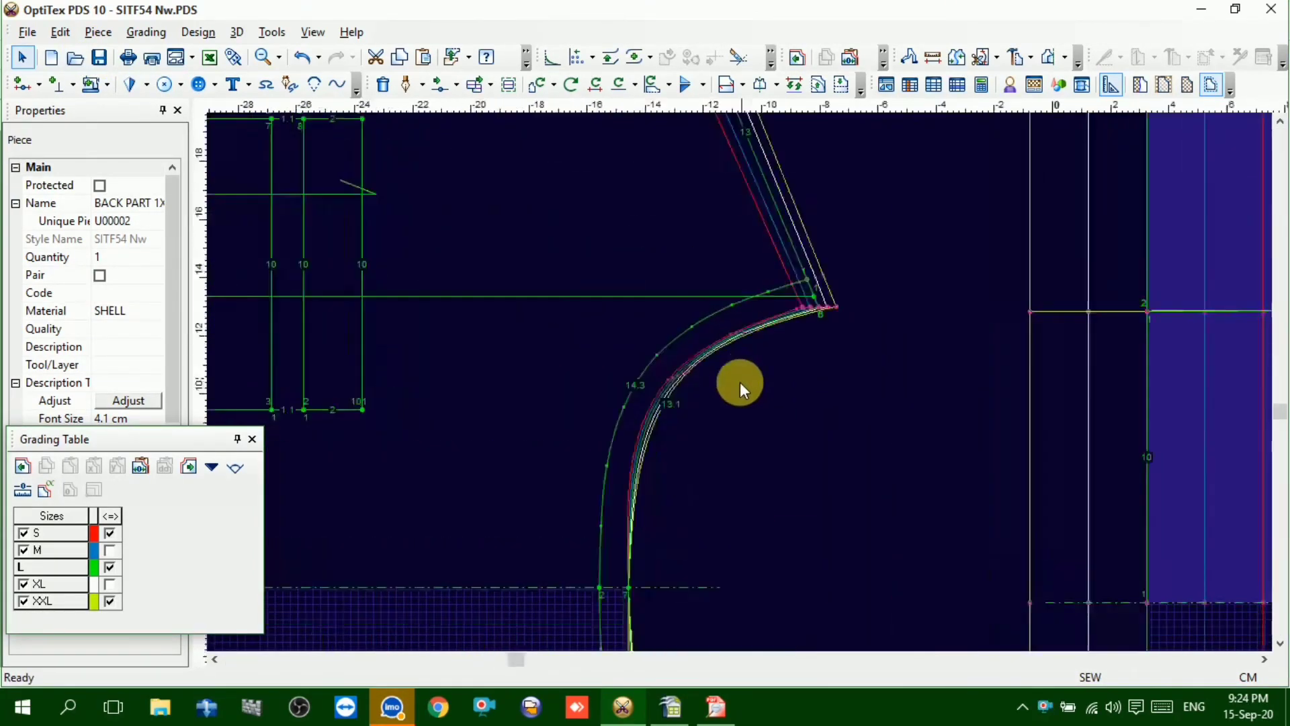
{"action": "scroll", "coordinate": [740, 388], "scroll_direction": "down", "scroll_amount": 1}
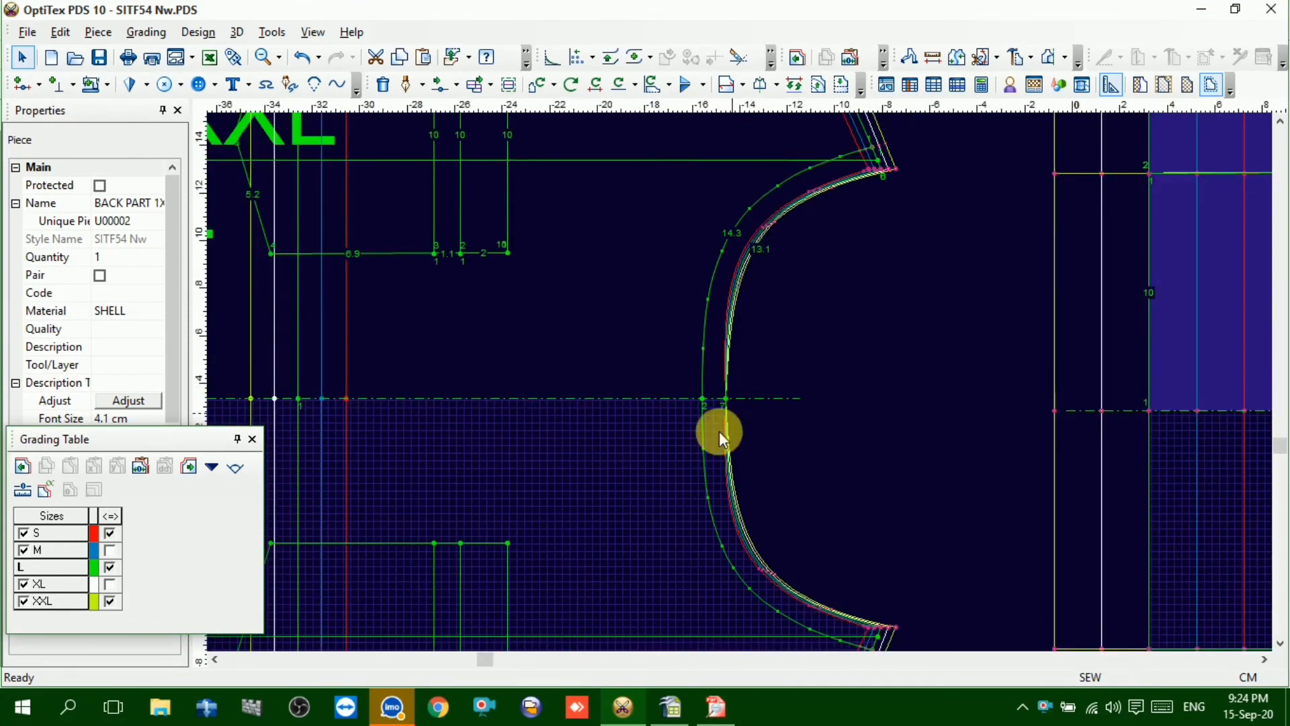
{"action": "left_click", "coordinate": [669, 706]}
{"action": "left_click", "coordinate": [127, 433]}
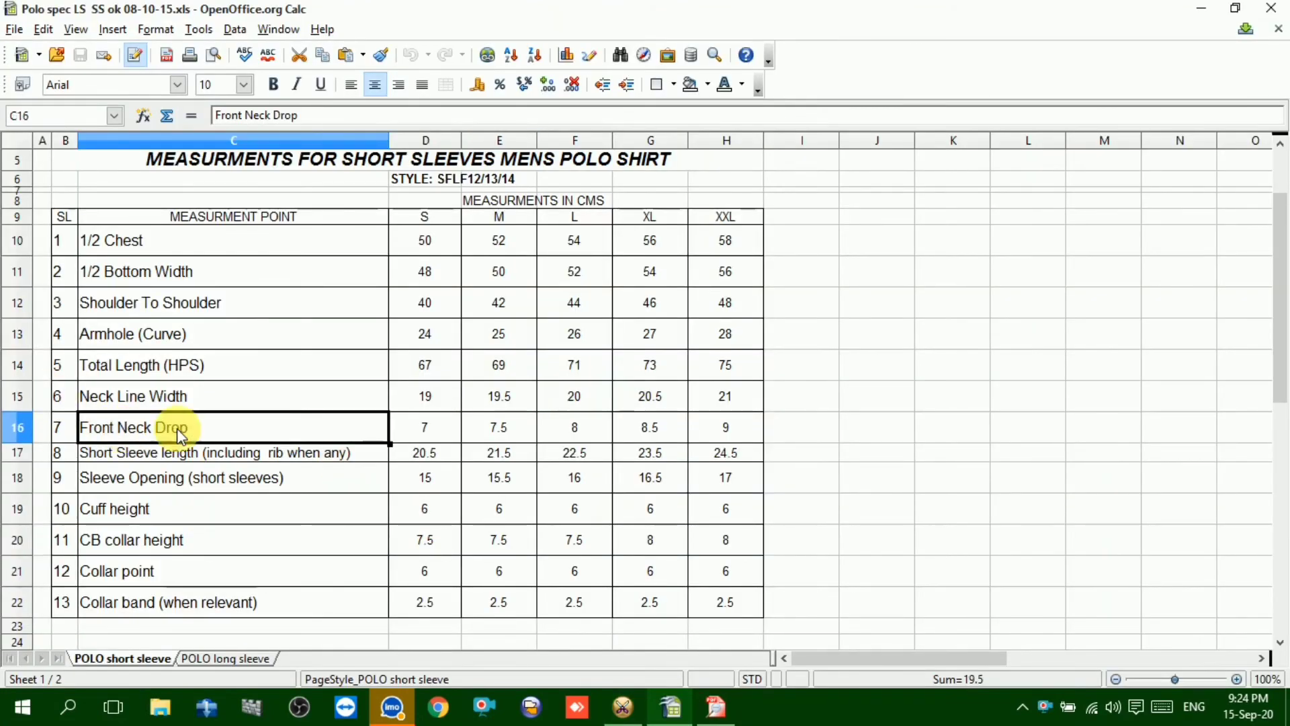
{"action": "left_click", "coordinate": [419, 431]}
{"action": "left_click", "coordinate": [498, 440]}
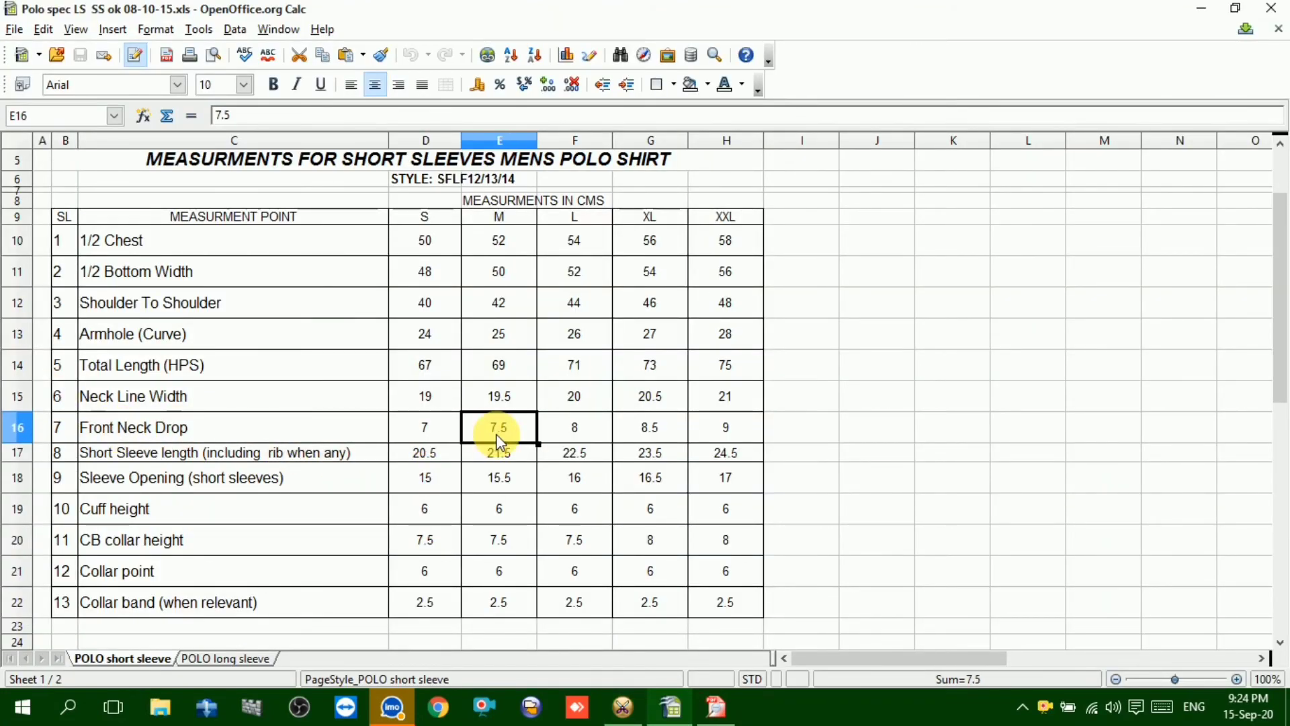
Switch back to OptiTex and grade the front's centre neck point in X across all sizes, entering -0.5 cm from size S
{"action": "left_click", "coordinate": [623, 705]}
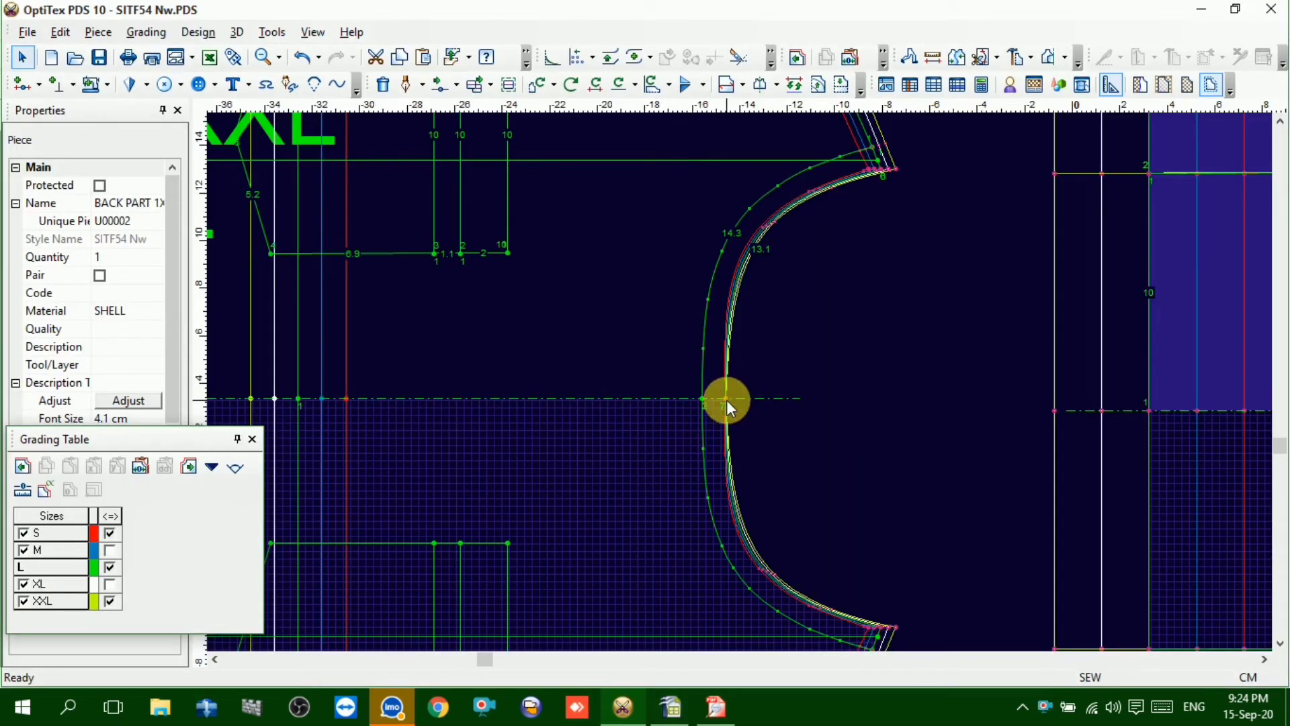
{"action": "left_click", "coordinate": [727, 400]}
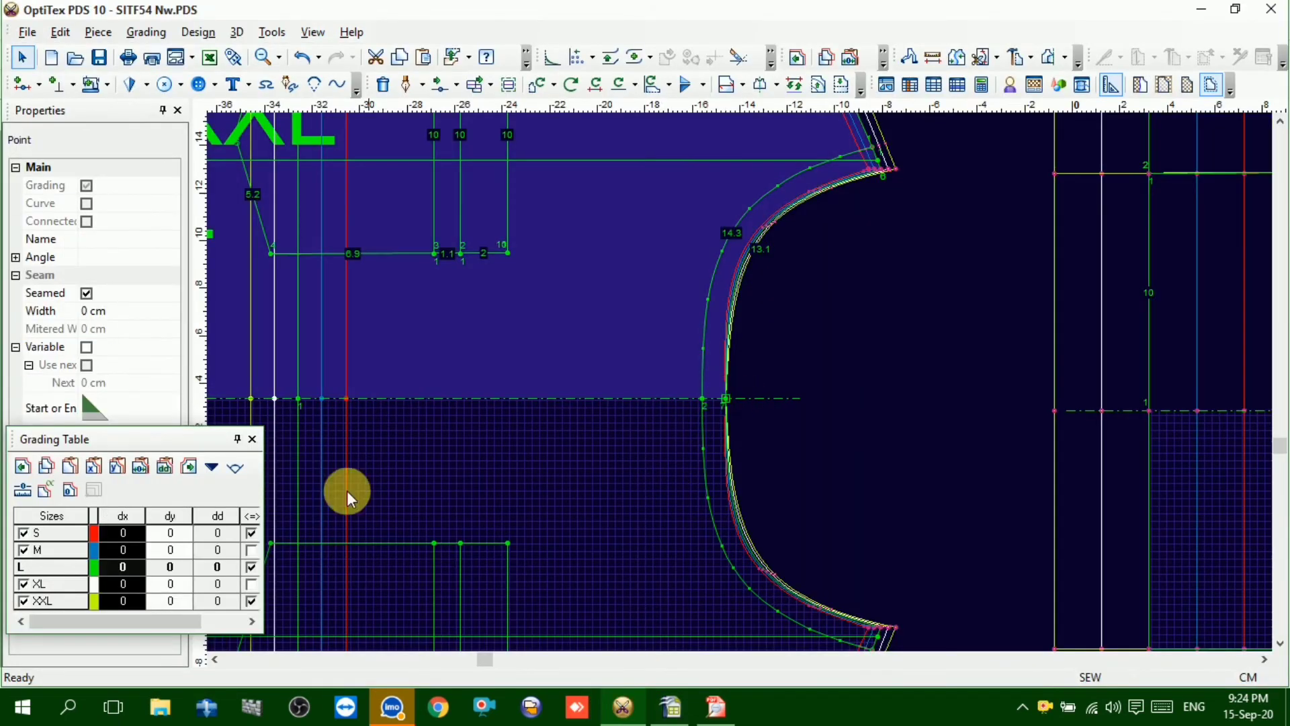
{"action": "left_click_drag", "start_coordinate": [132, 534], "coordinate": [146, 604]}
{"action": "left_click", "coordinate": [123, 528]}
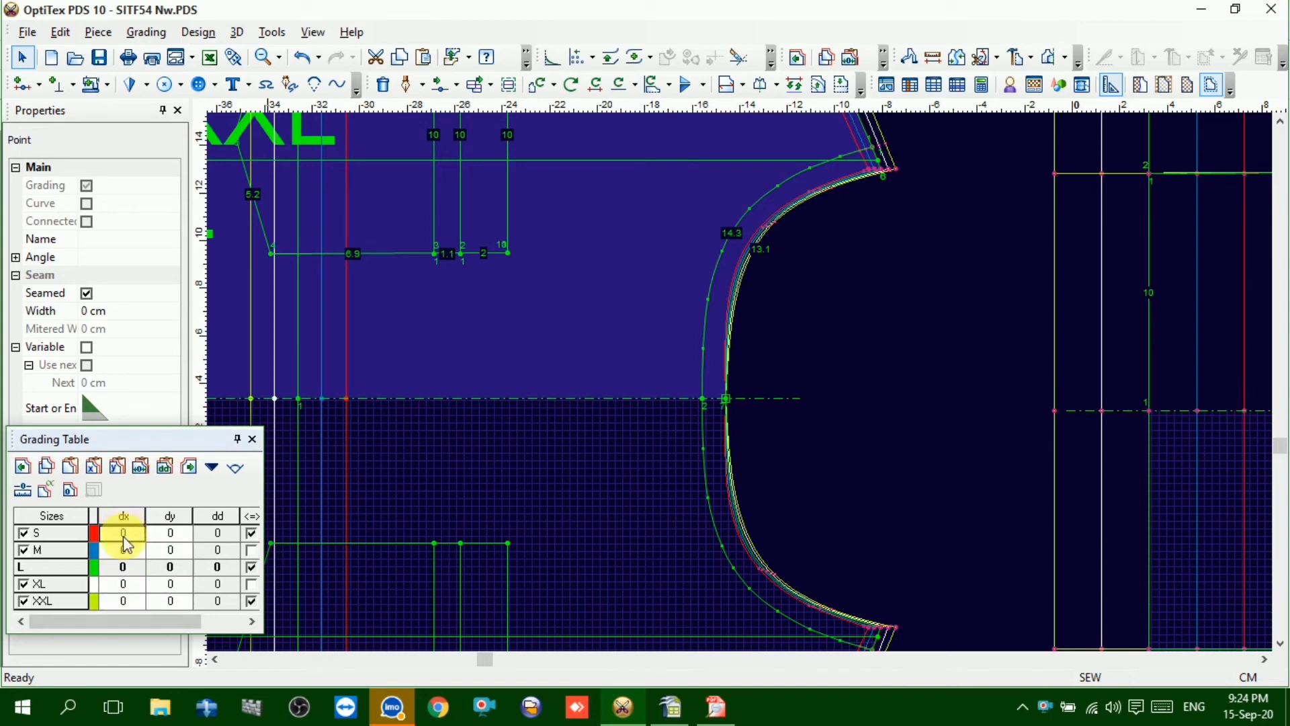
{"action": "left_click_drag", "start_coordinate": [124, 538], "coordinate": [119, 626]}
{"action": "type", "text": "0.5"}
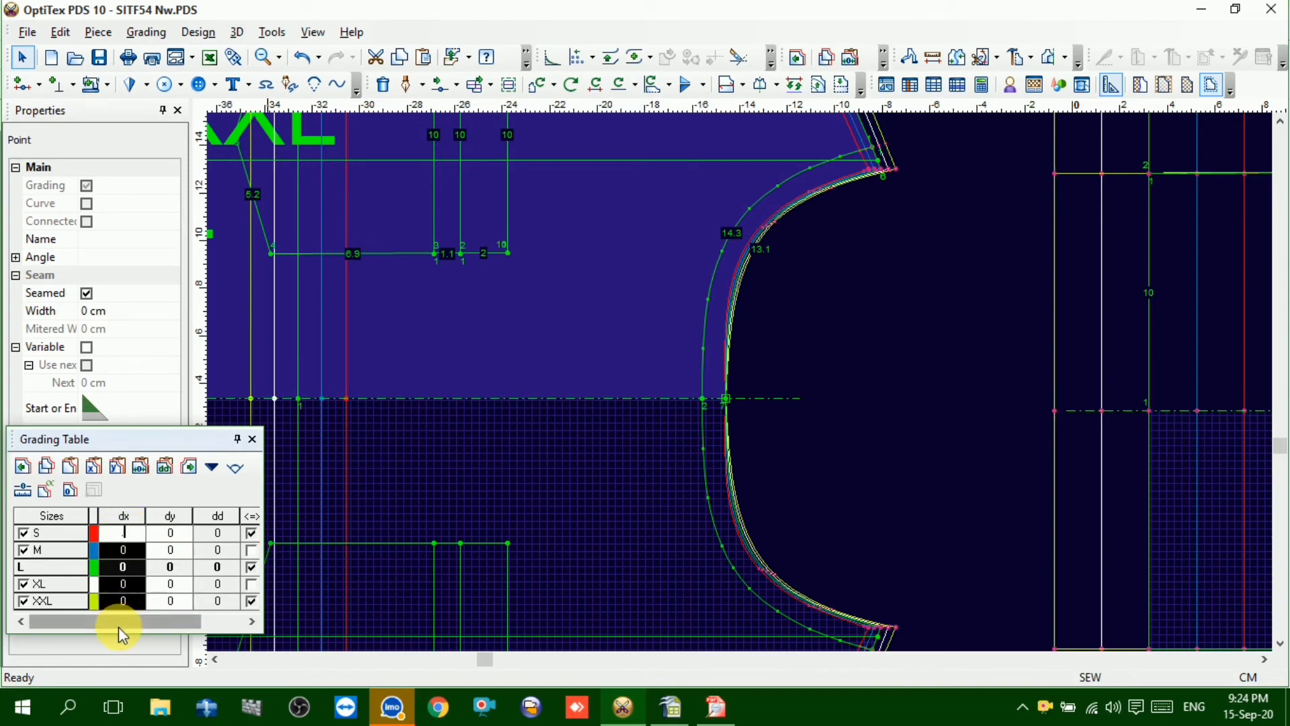
{"action": "key", "text": "Return"}
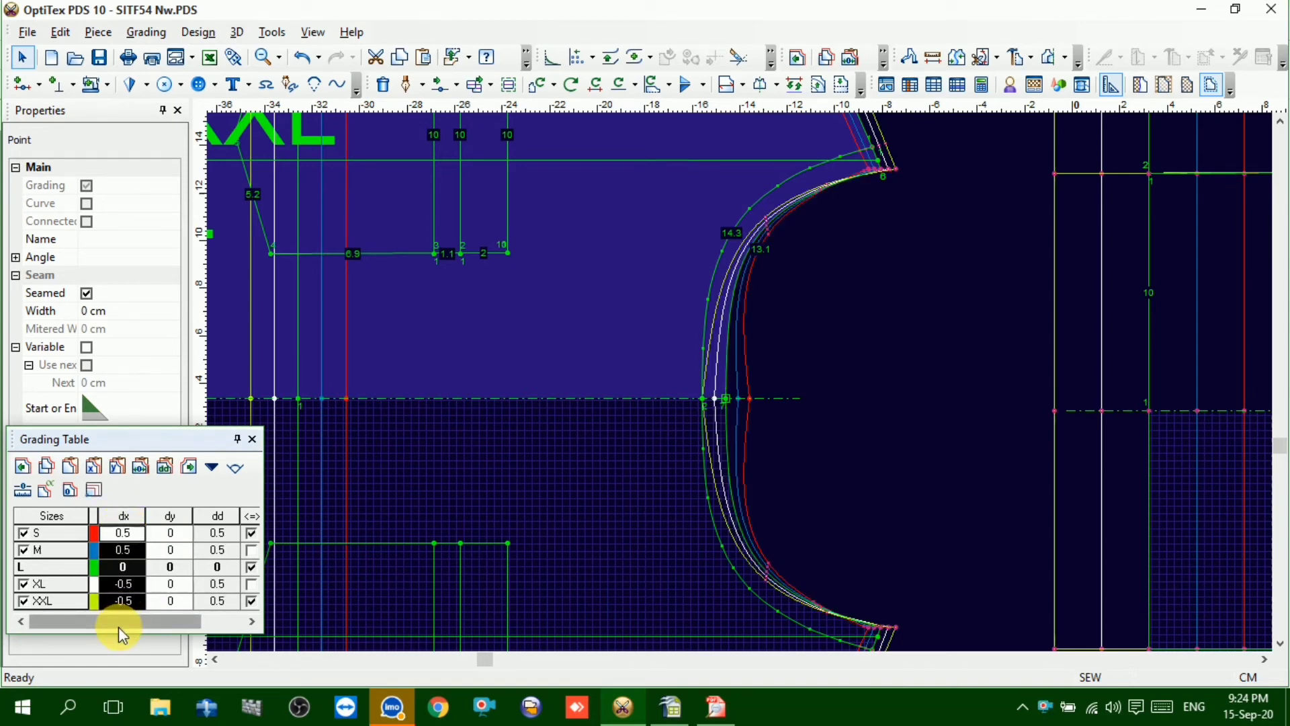
{"action": "type", "text": "-"}
{"action": "type", "text": "0.5"}
{"action": "key", "text": "Return"}
{"action": "left_click", "coordinate": [101, 633]}
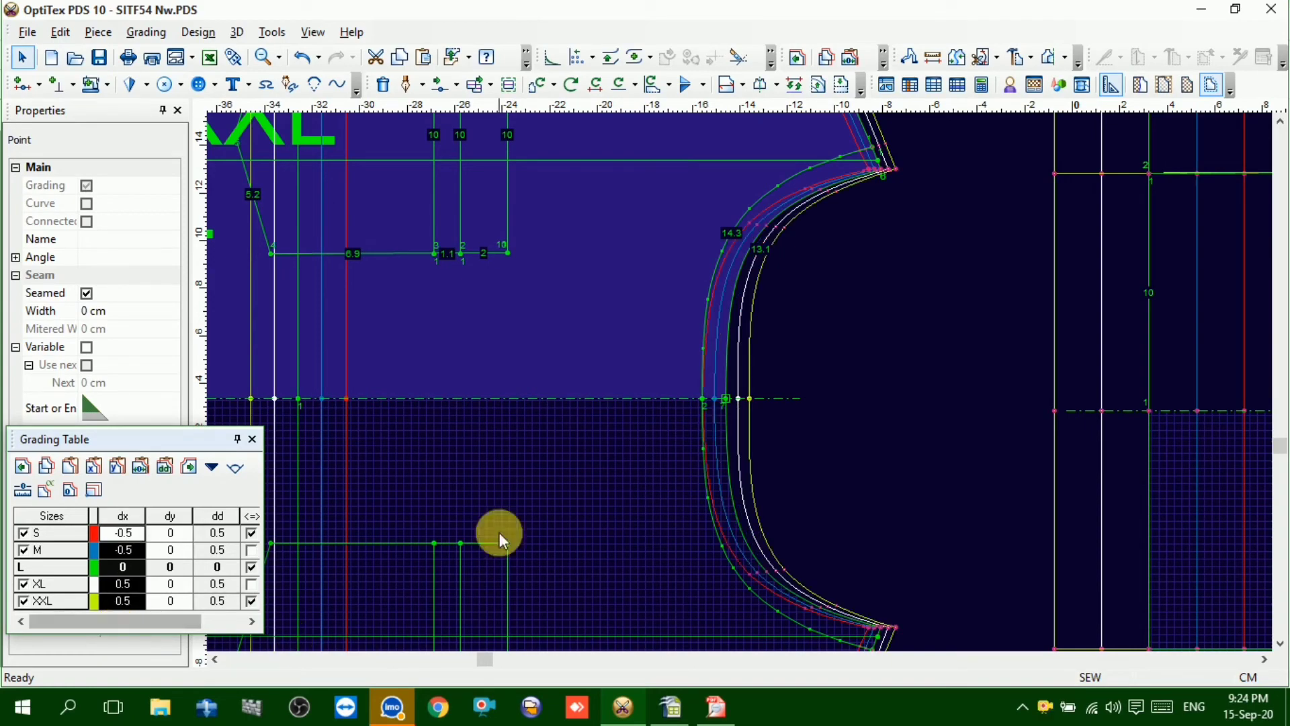
Check the grading of the curve points on the front neckline and on the inner neck contour
{"action": "scroll", "coordinate": [820, 265], "scroll_direction": "up", "scroll_amount": 1}
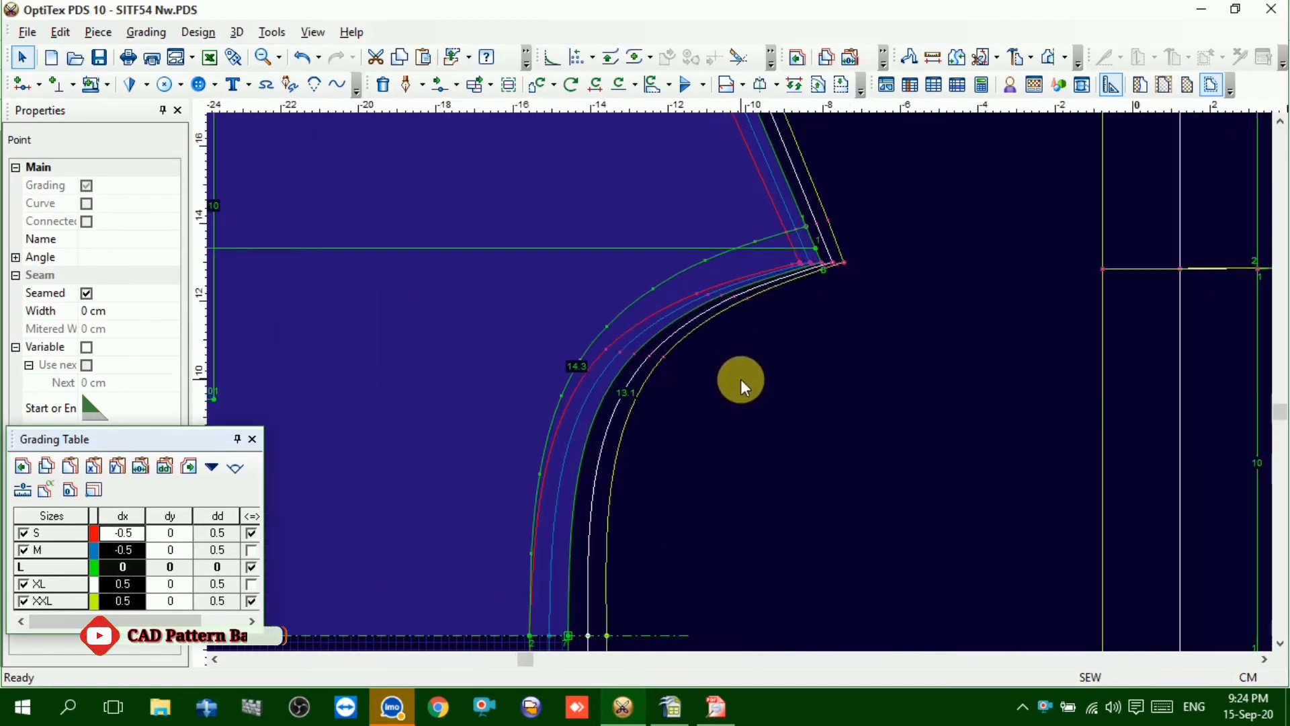
{"action": "left_click", "coordinate": [767, 238]}
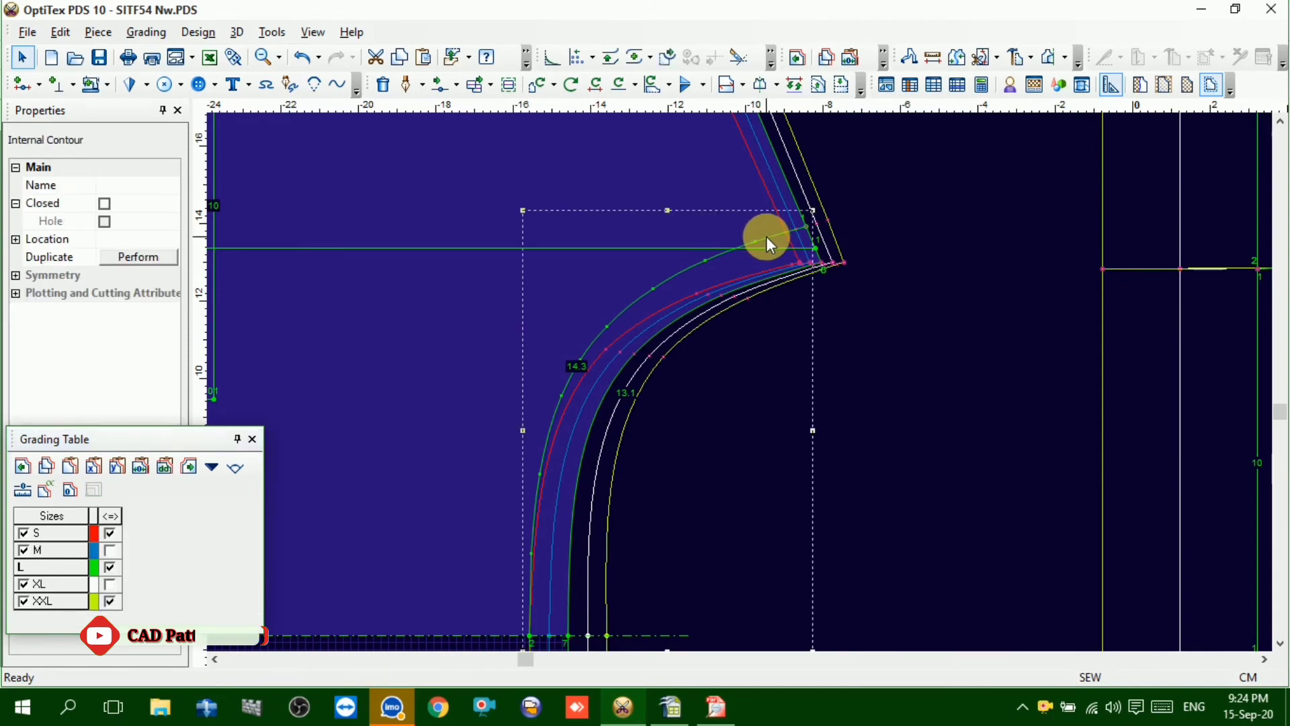
{"action": "left_click", "coordinate": [697, 294]}
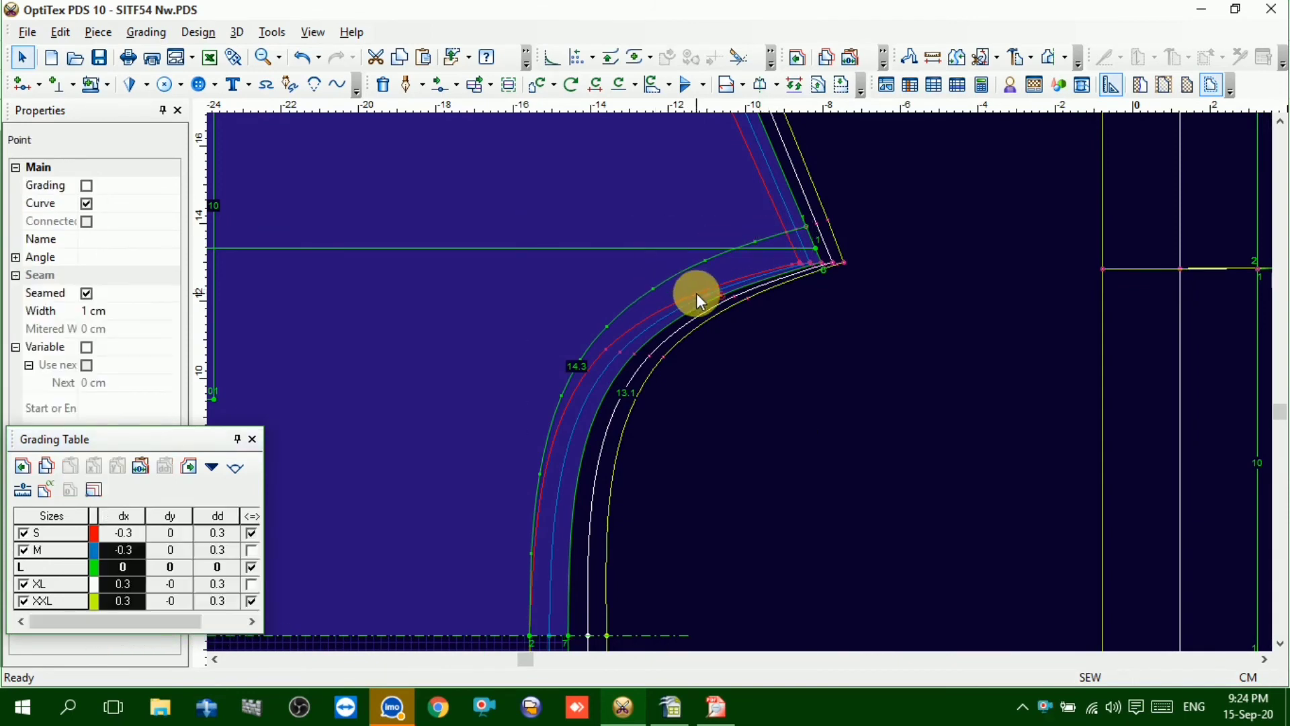
{"action": "left_click", "coordinate": [757, 241]}
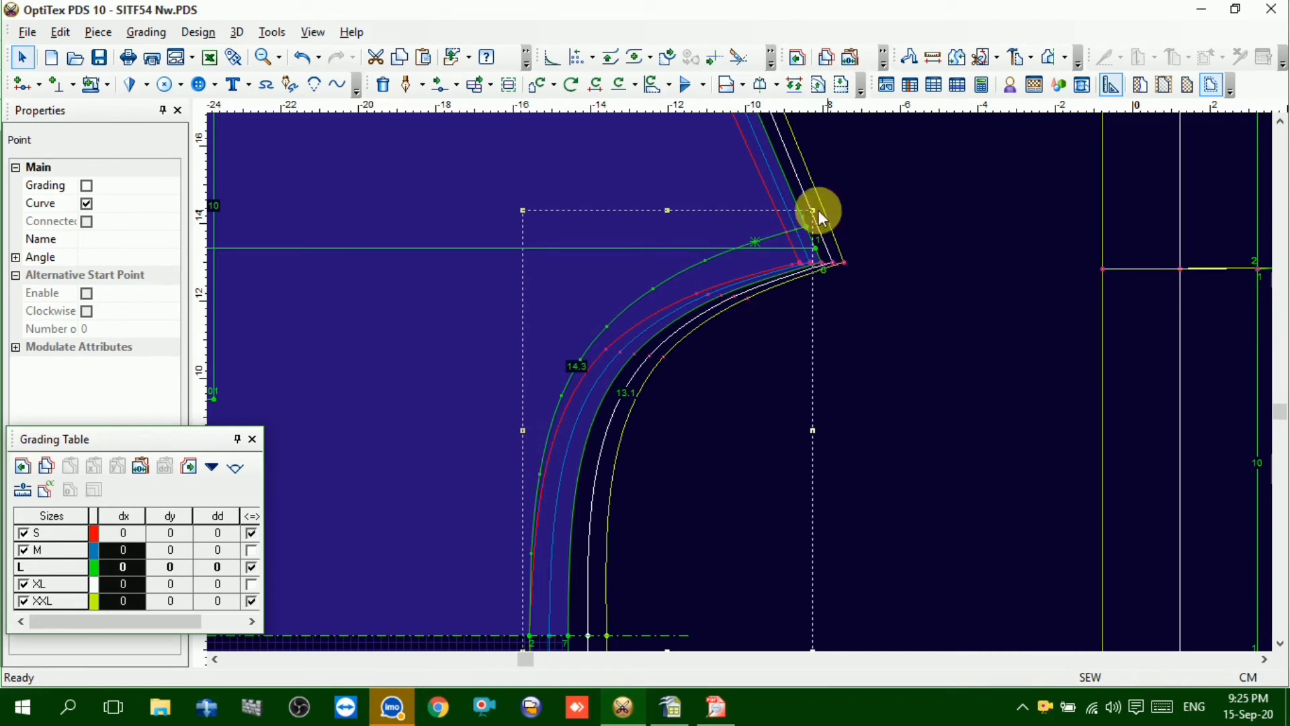
Select the sleeve piece's hem corner point at the underarm seam for grading
{"action": "scroll", "coordinate": [615, 413], "scroll_direction": "down", "scroll_amount": 3}
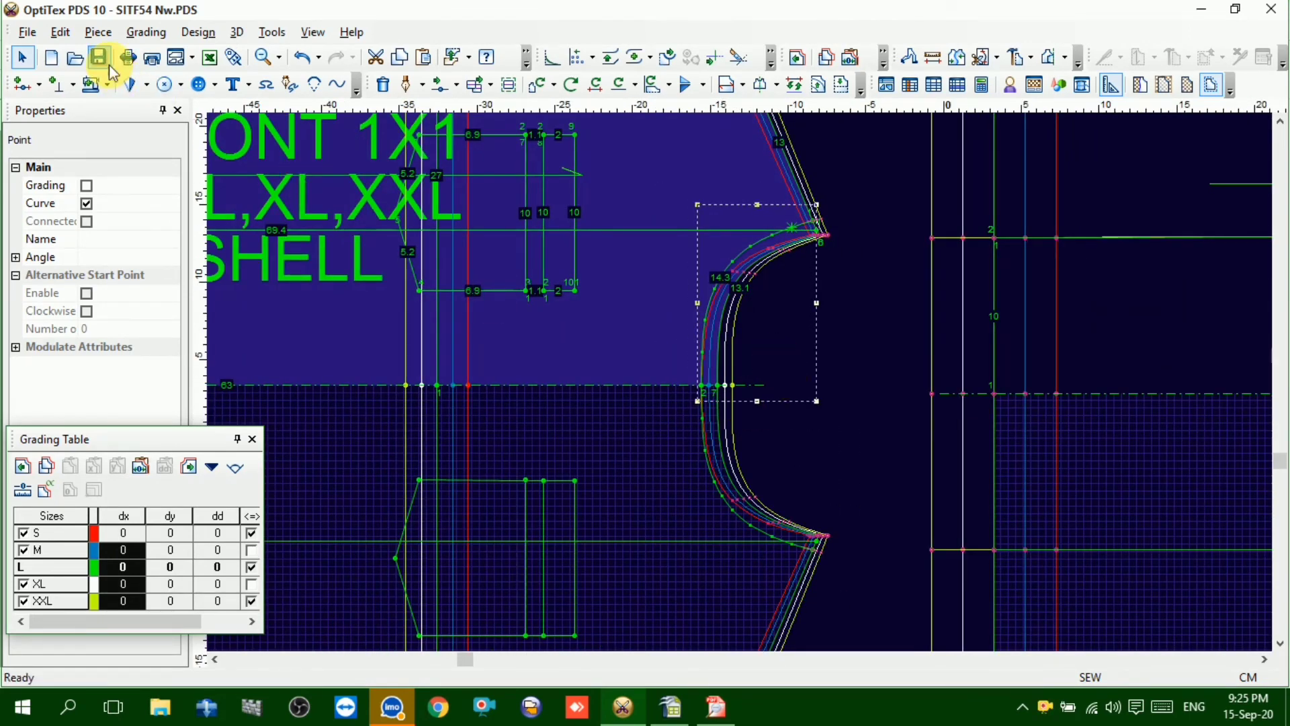
{"action": "scroll", "coordinate": [740, 381], "scroll_direction": "down", "scroll_amount": 4}
{"action": "scroll", "coordinate": [868, 381], "scroll_direction": "up", "scroll_amount": 4}
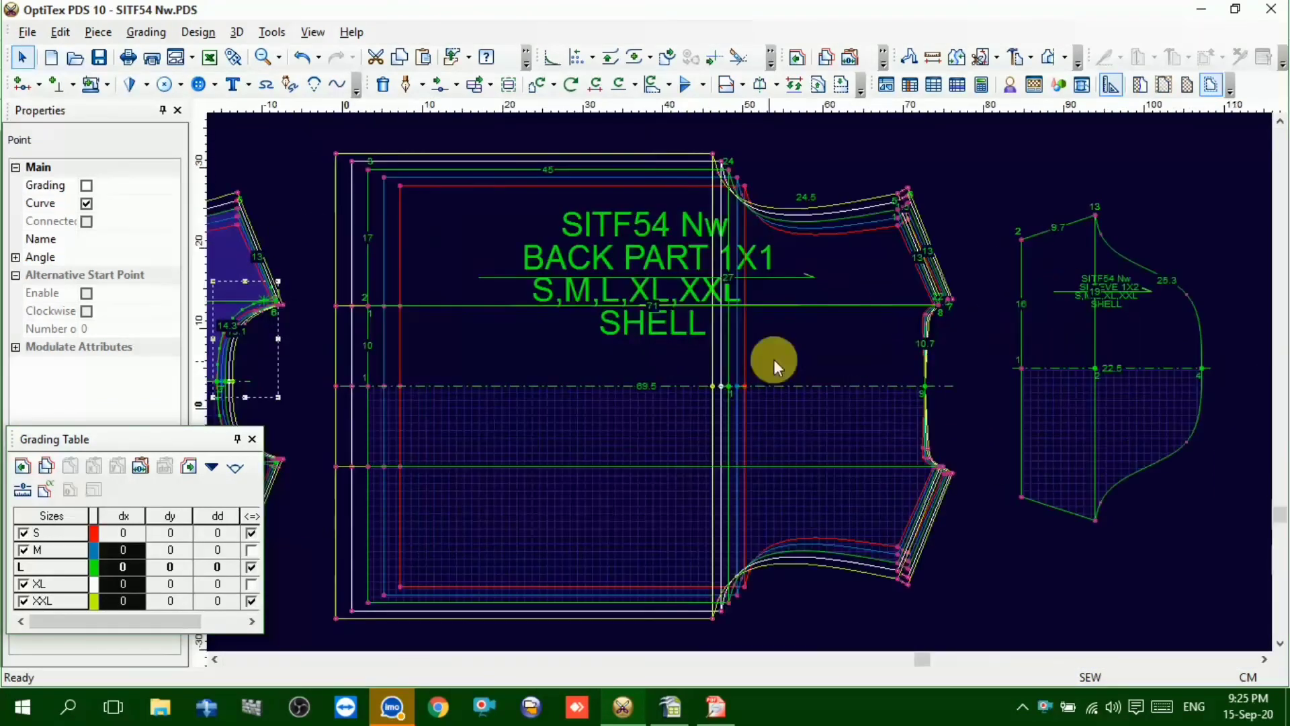
{"action": "left_click", "coordinate": [772, 361]}
{"action": "left_click", "coordinate": [1102, 268]}
{"action": "scroll", "coordinate": [1069, 289], "scroll_direction": "up", "scroll_amount": 2}
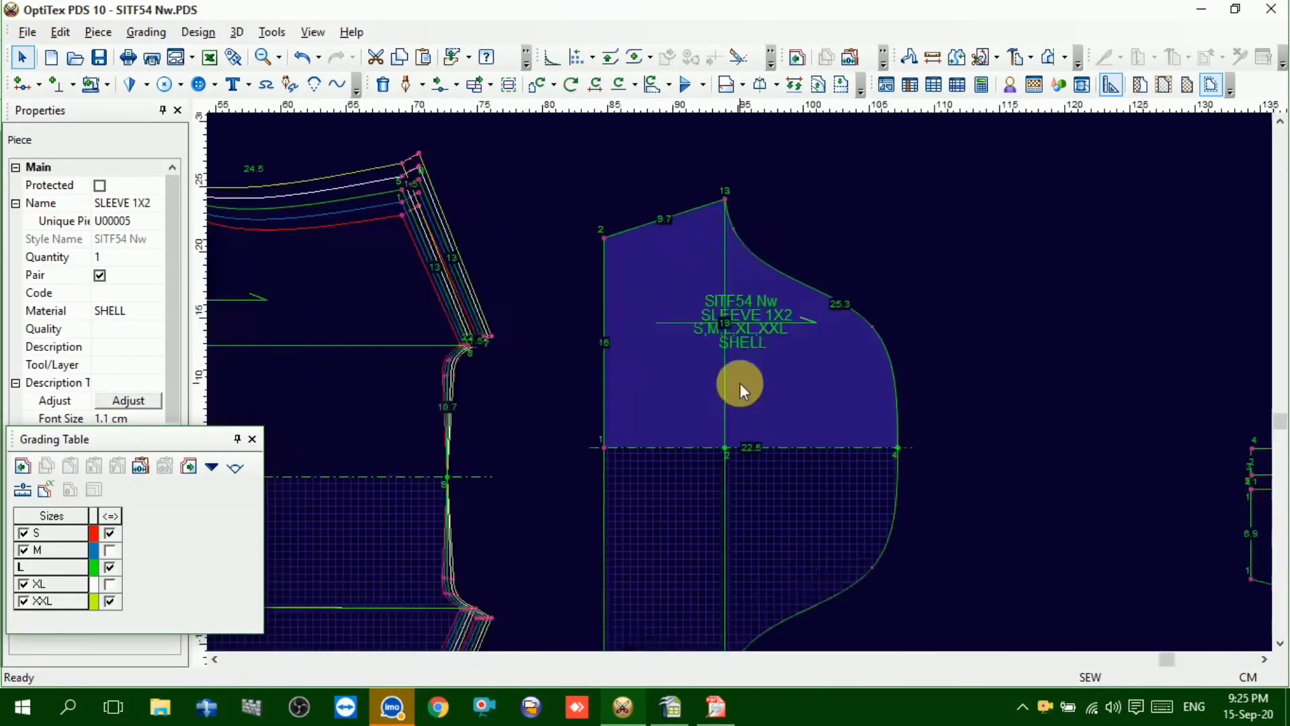
{"action": "scroll", "coordinate": [740, 383], "scroll_direction": "up", "scroll_amount": 1}
{"action": "scroll", "coordinate": [746, 377], "scroll_direction": "down", "scroll_amount": 1}
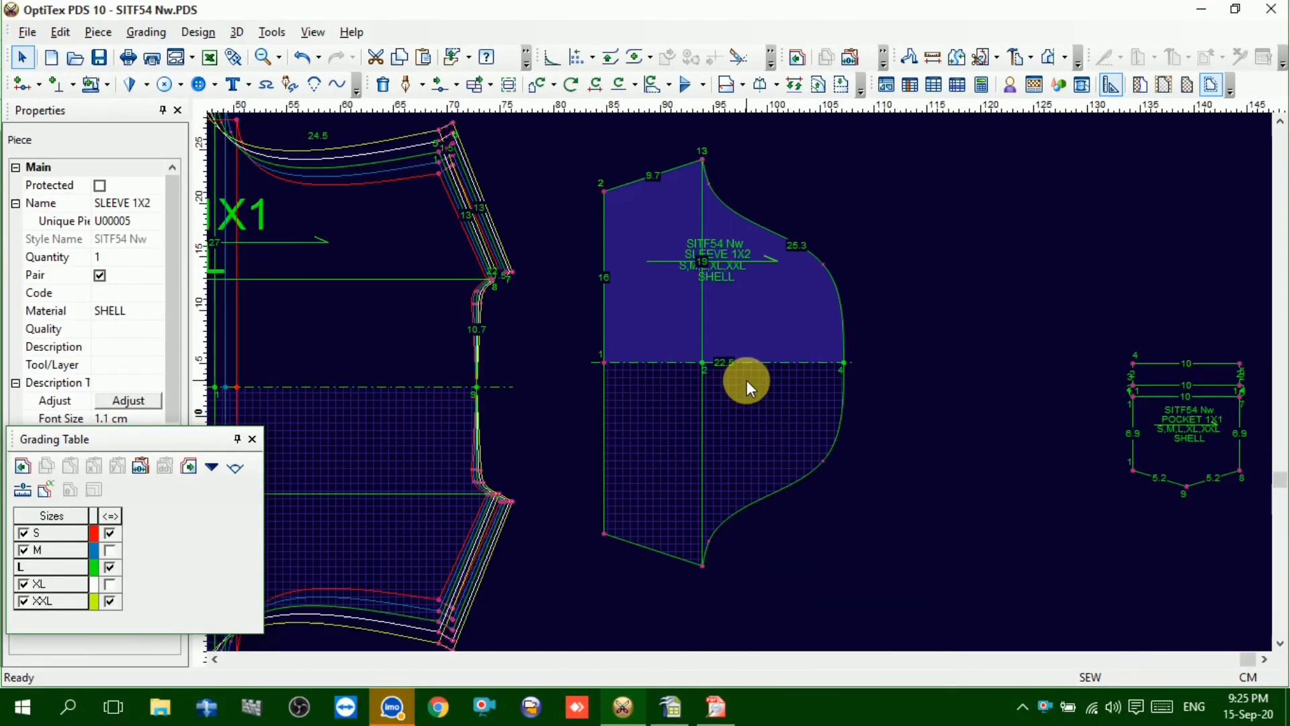
{"action": "left_click", "coordinate": [603, 194]}
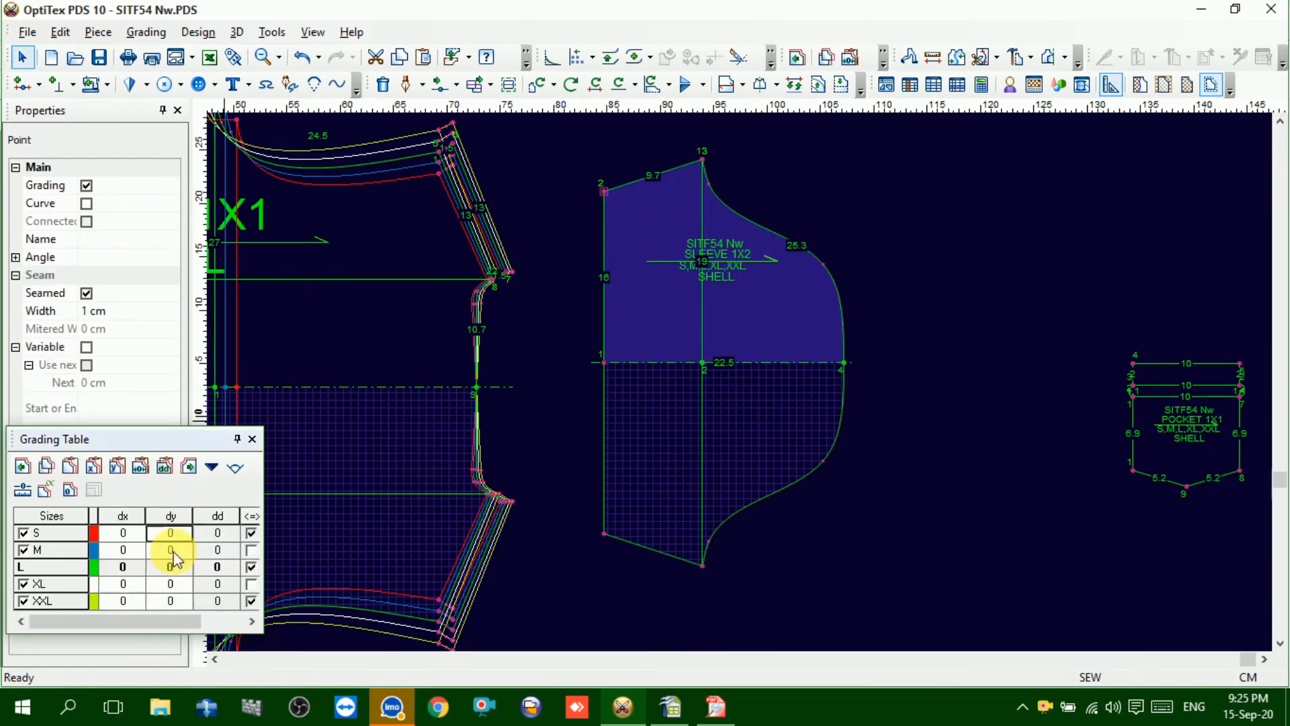
Check the spec sheet in OpenOffice Calc for the Short Sleeve length and Sleeve Opening values across the sizes
{"action": "left_click", "coordinate": [671, 707]}
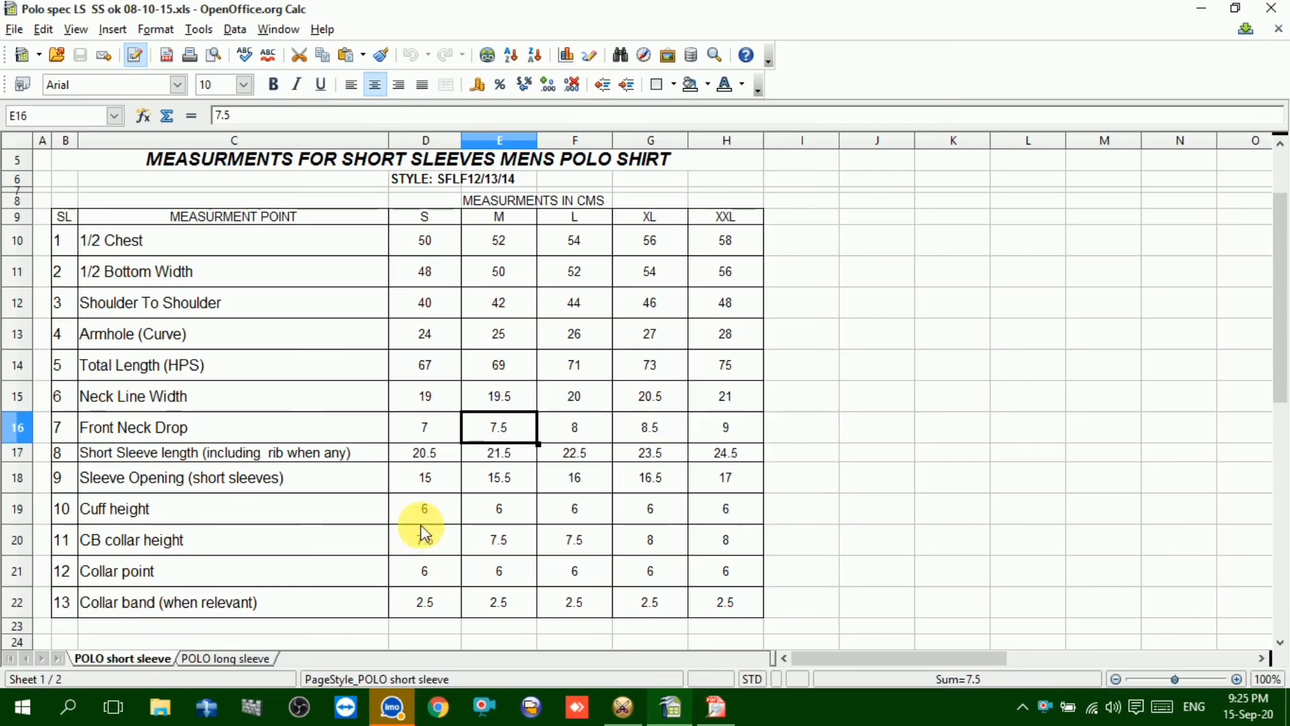
{"action": "left_click", "coordinate": [425, 453]}
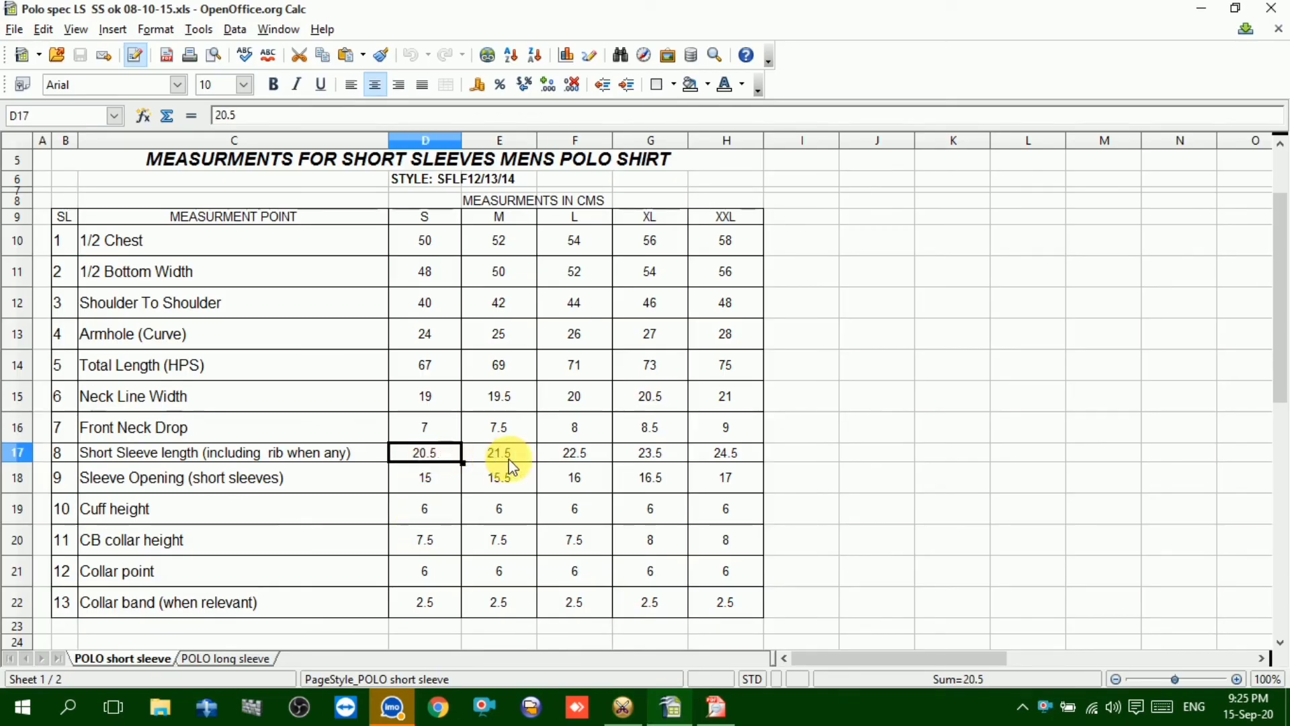
{"action": "left_click", "coordinate": [574, 452]}
{"action": "left_click", "coordinate": [623, 707]}
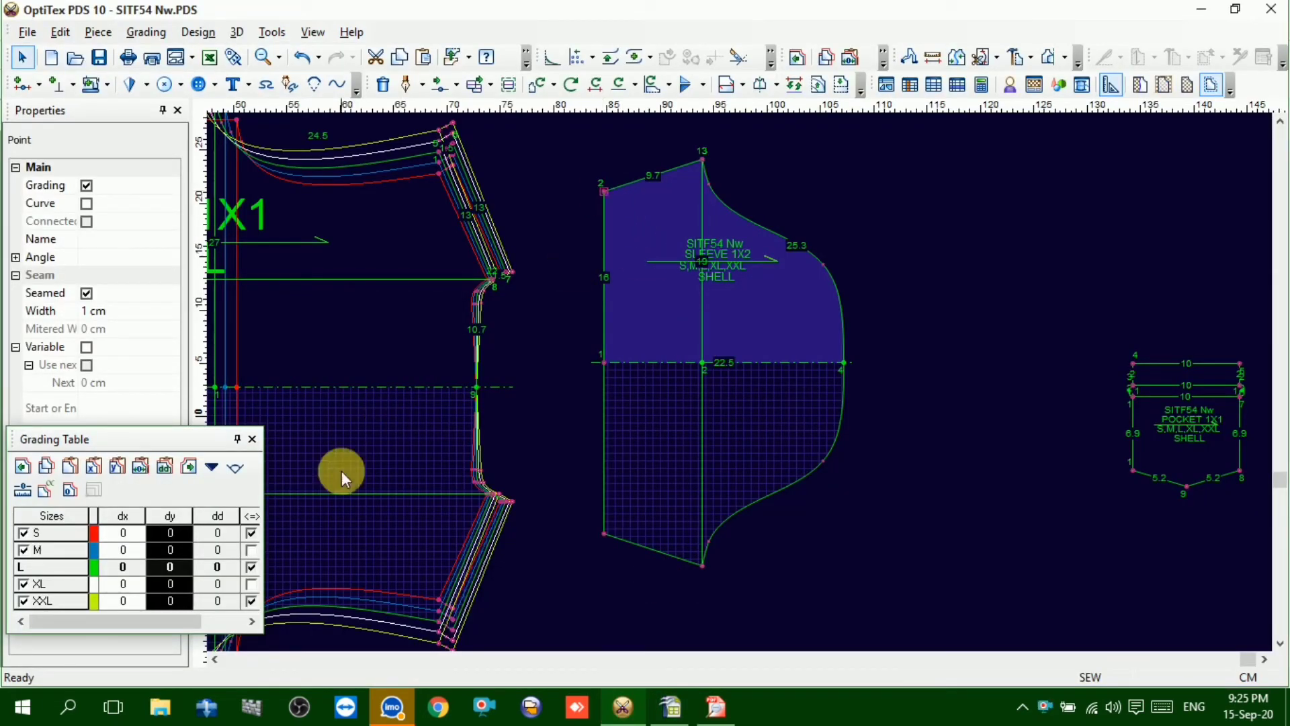
{"action": "left_click", "coordinate": [669, 708]}
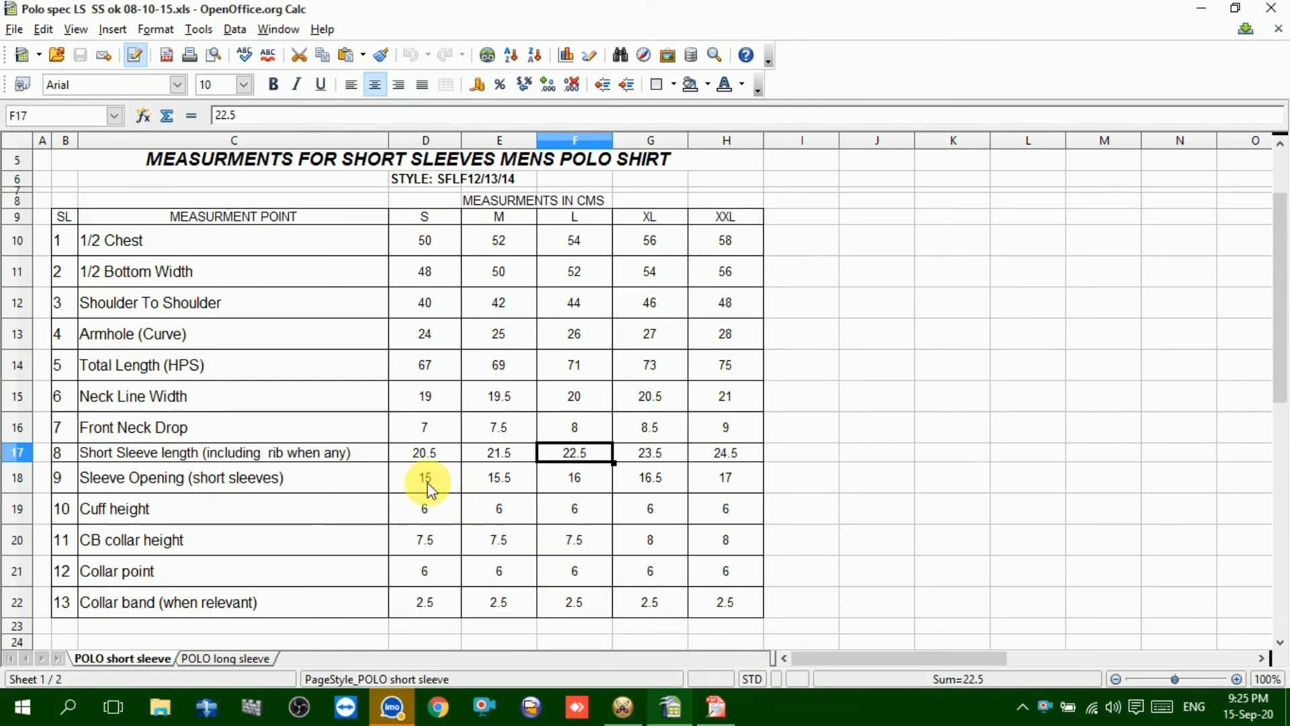
{"action": "left_click", "coordinate": [499, 477]}
Switch back to OptiTex and grade the sleeve's upper hem corner in Y across all sizes, entering -1 cm from size S
{"action": "left_click", "coordinate": [626, 717]}
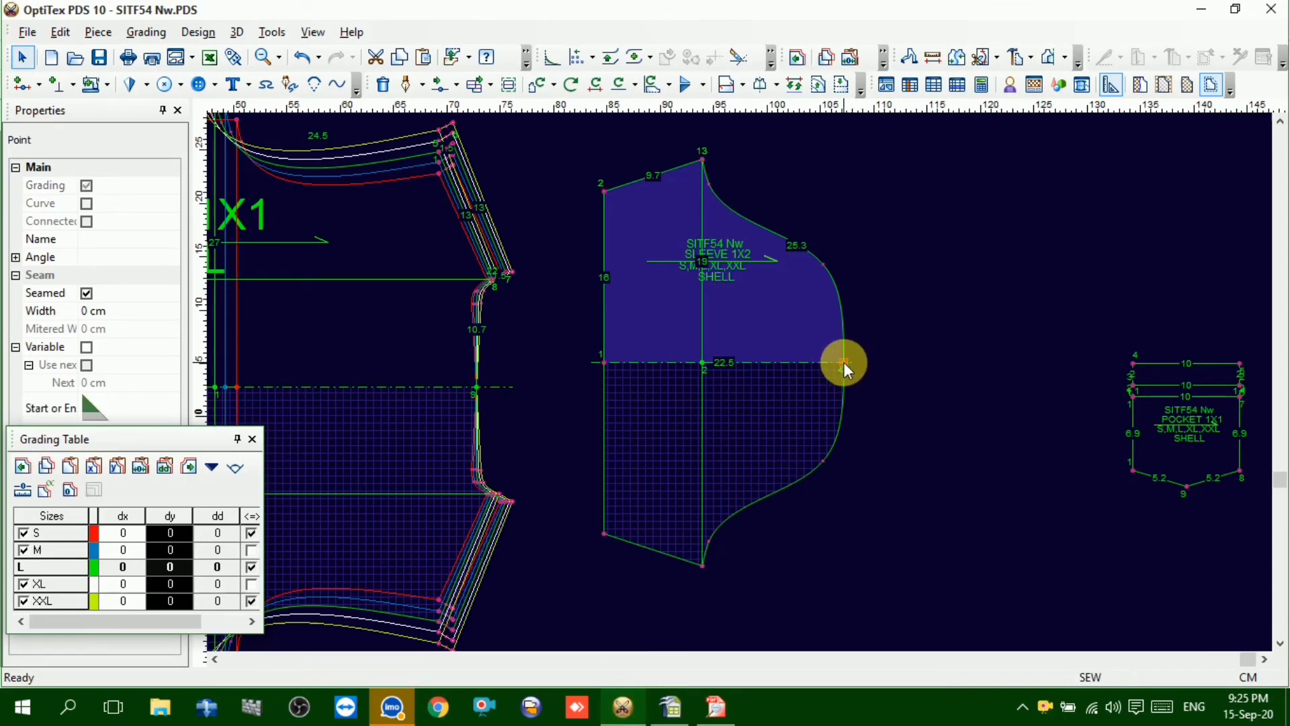
{"action": "left_click", "coordinate": [604, 192]}
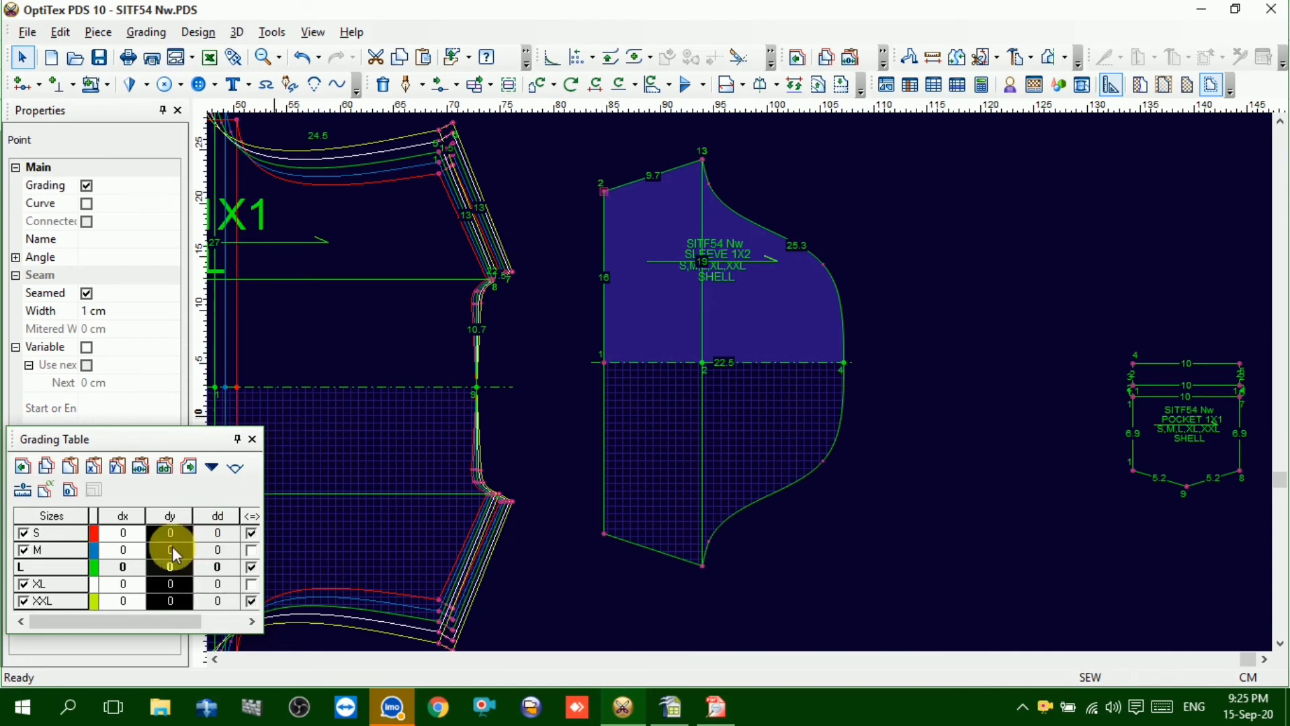
{"action": "left_click_drag", "start_coordinate": [170, 536], "coordinate": [172, 614]}
{"action": "type", "text": "1"}
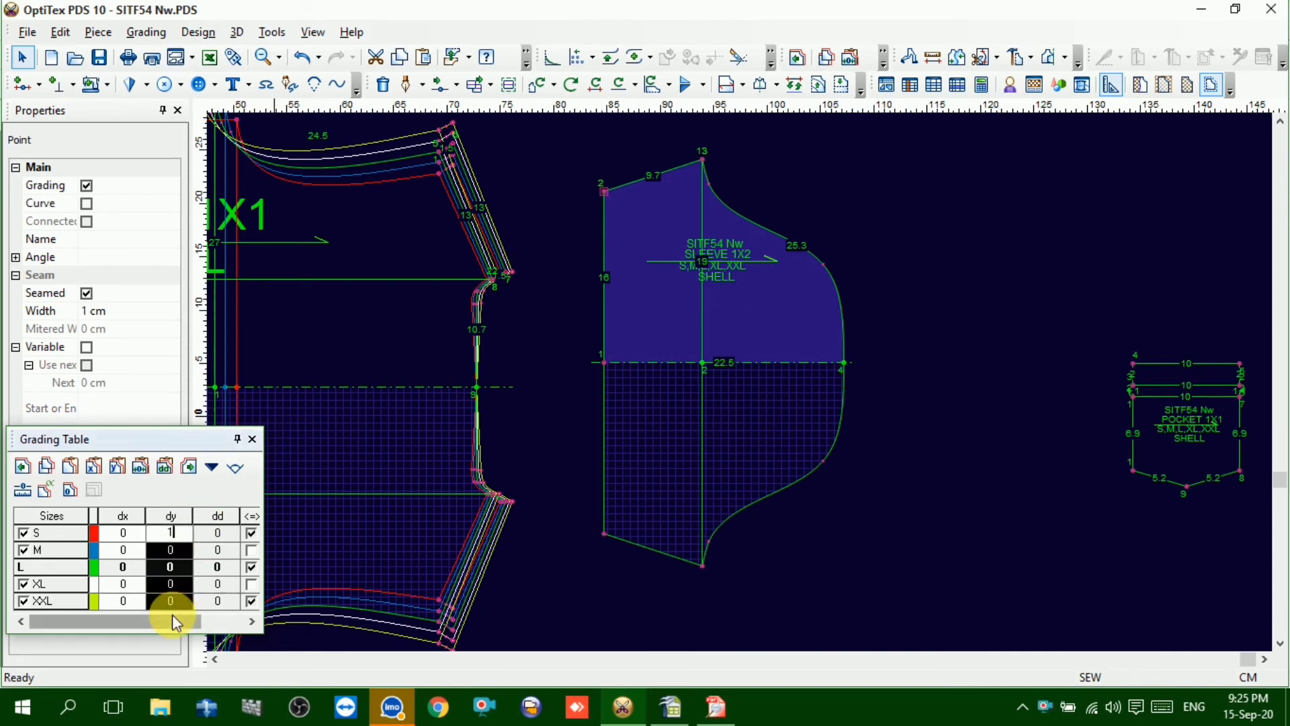
{"action": "key", "text": "Return"}
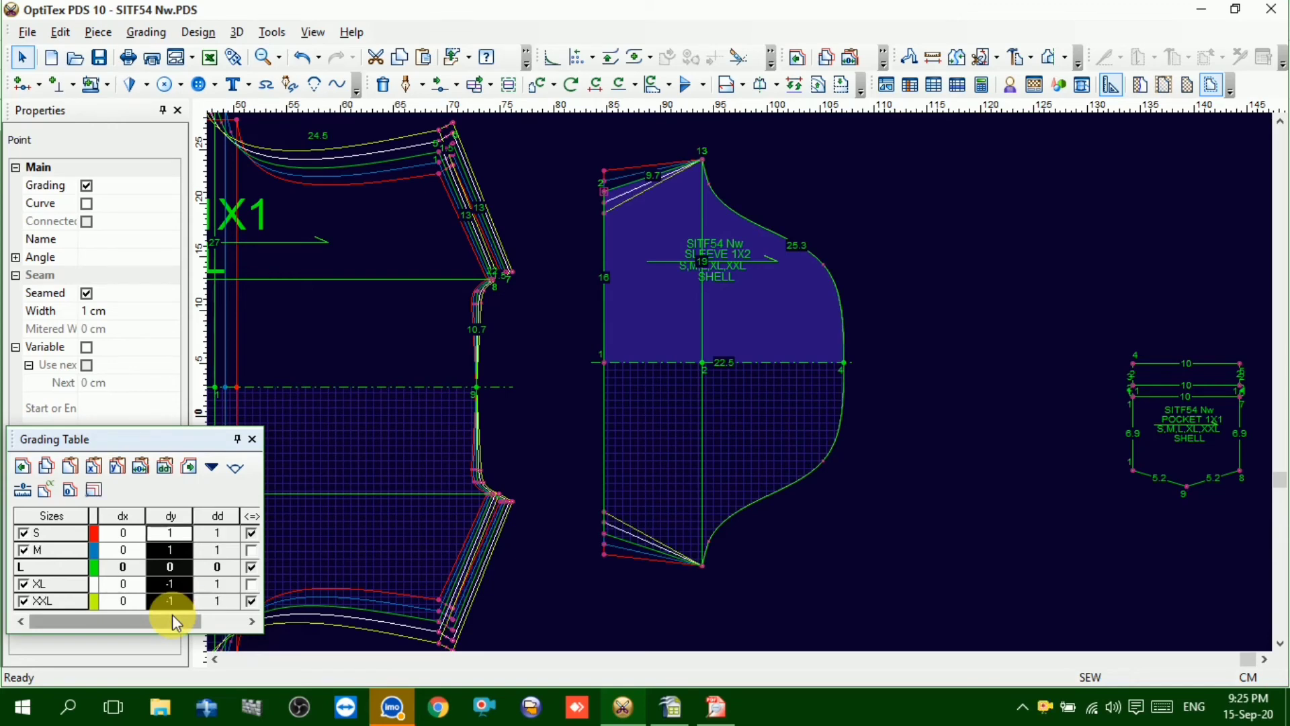
{"action": "type", "text": "-1"}
{"action": "key", "text": "Return"}
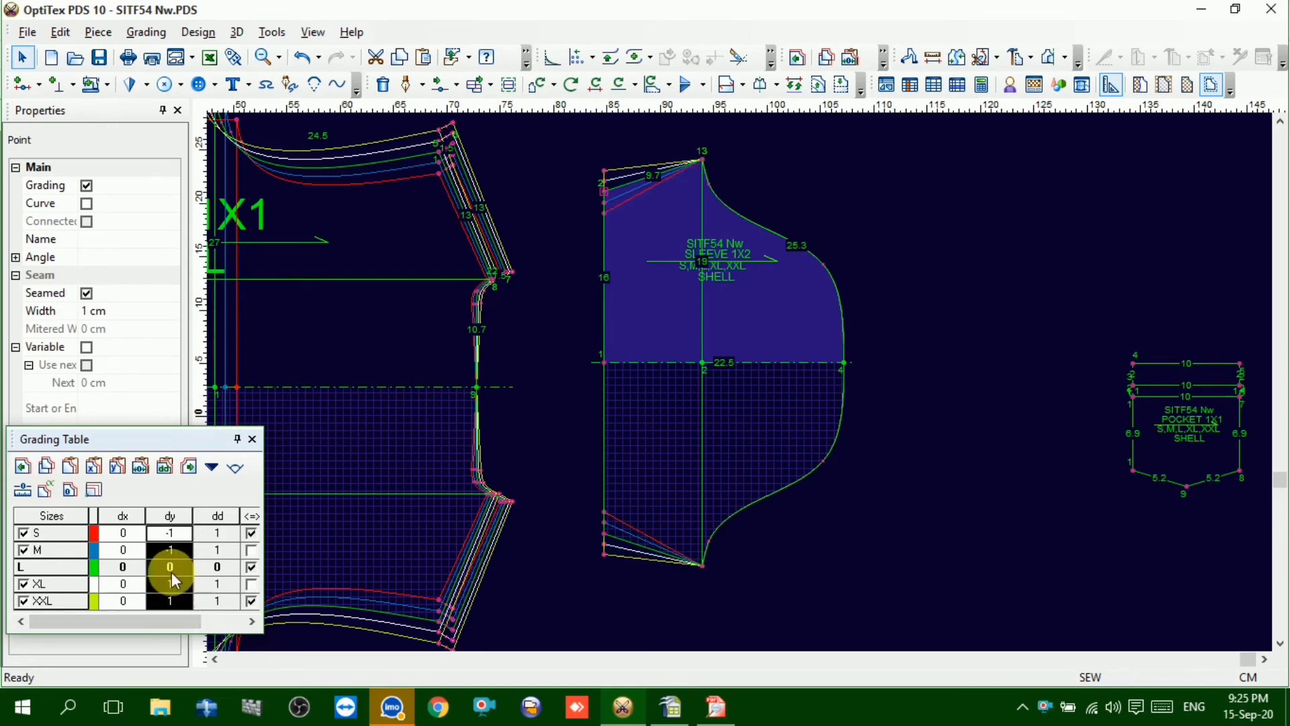
Copy the hem corner's grading and apply only its Y values to the sleeve's underarm point
{"action": "left_click", "coordinate": [47, 469]}
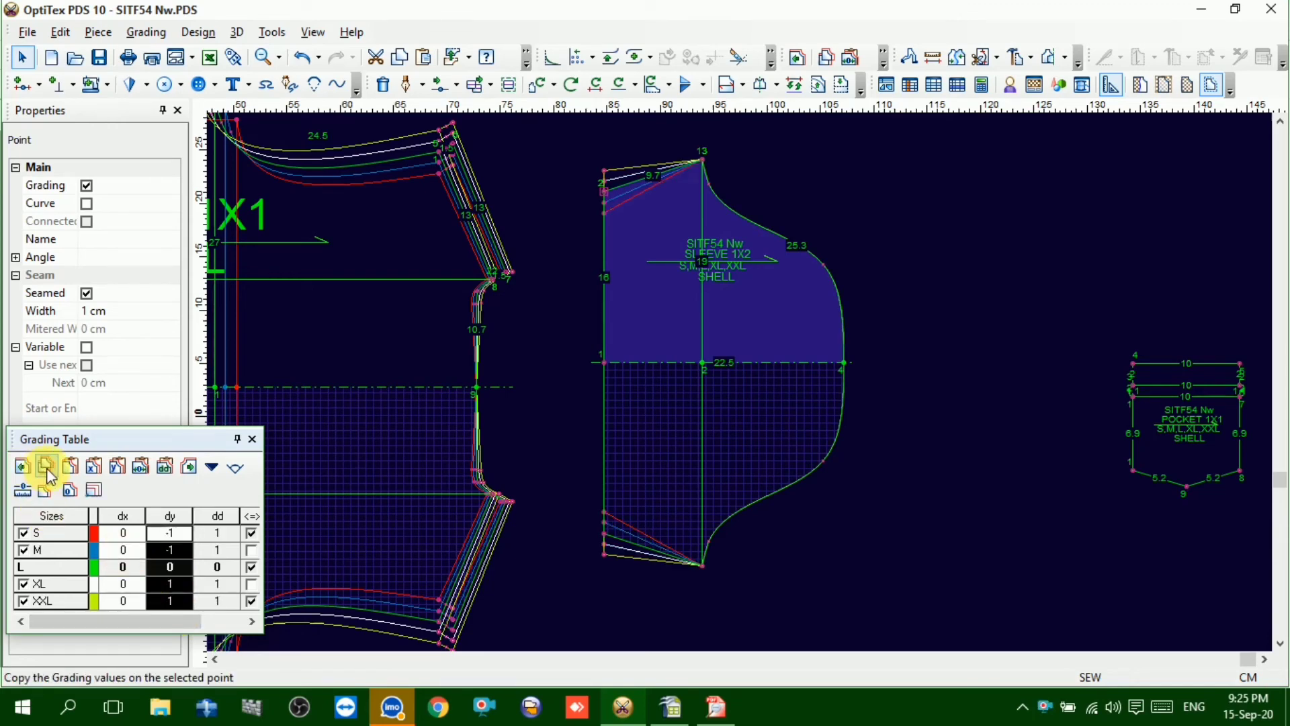
{"action": "left_click", "coordinate": [703, 160]}
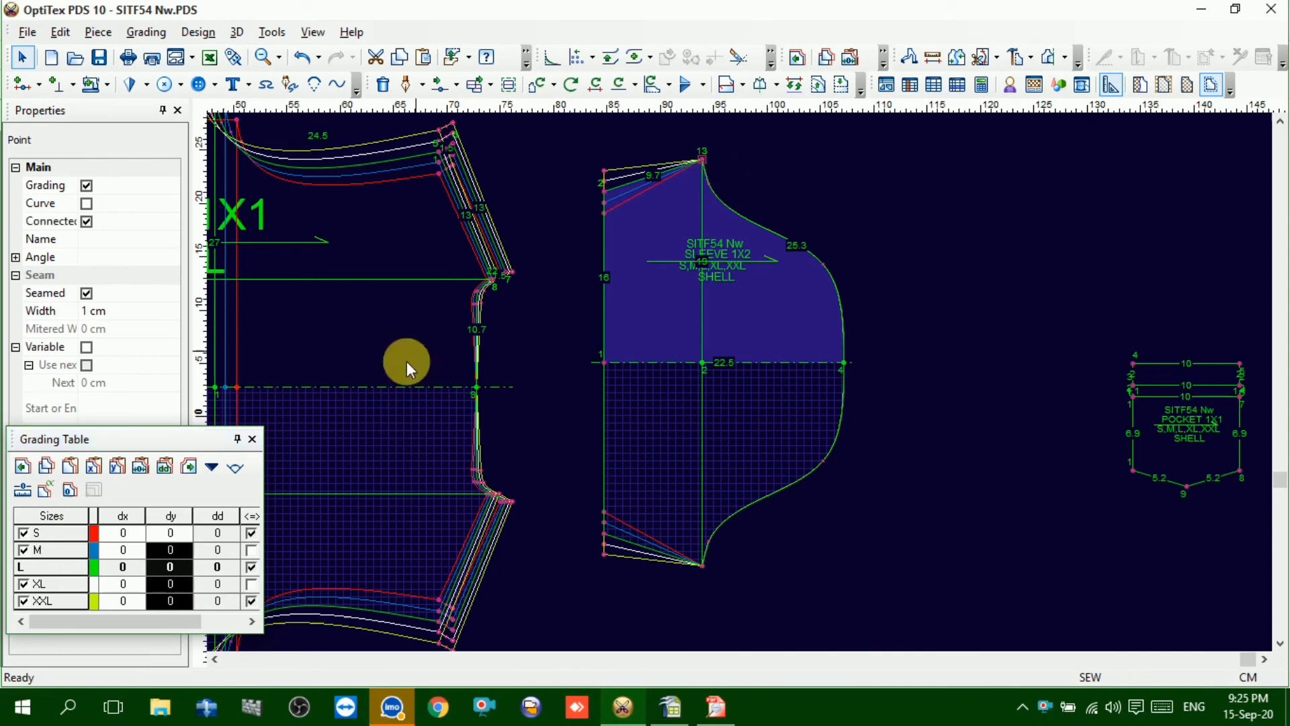
{"action": "left_click", "coordinate": [117, 466]}
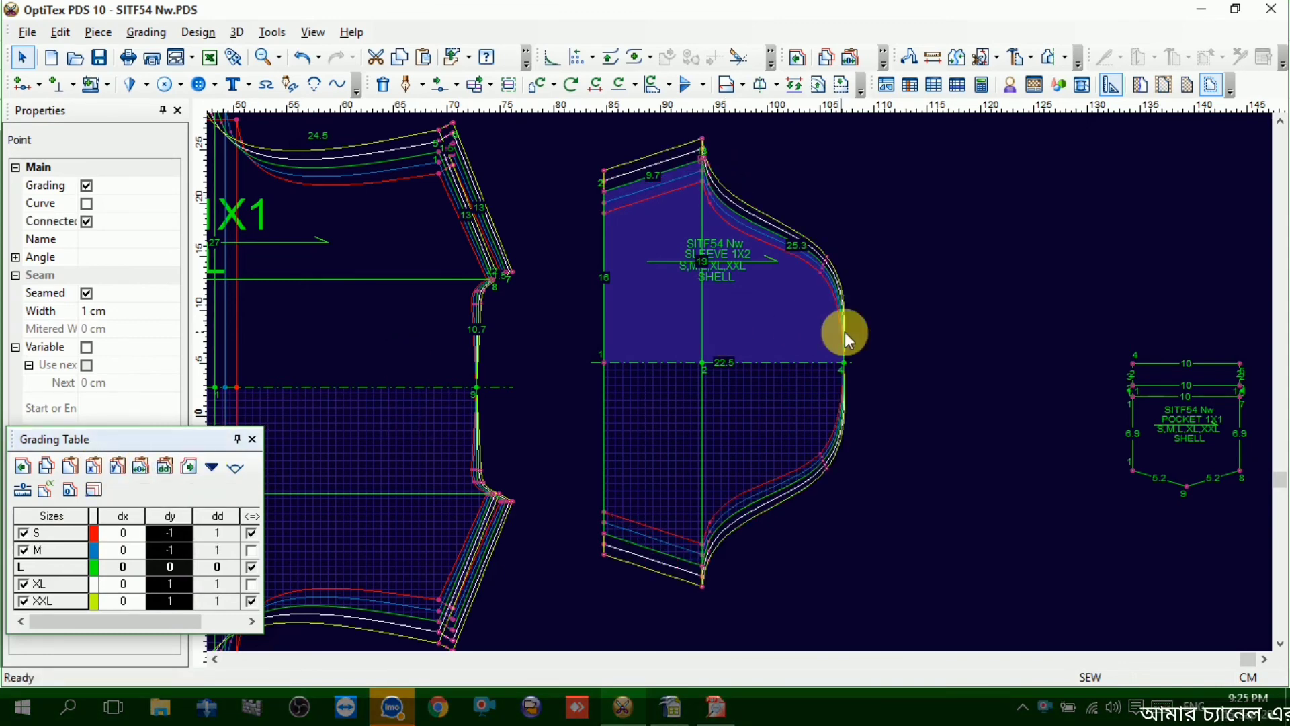
Select the sleeve cap's centre point and check the sleeve measurements on the spec sheet in OpenOffice Calc, returning to OptiTex
{"action": "left_click", "coordinate": [844, 362]}
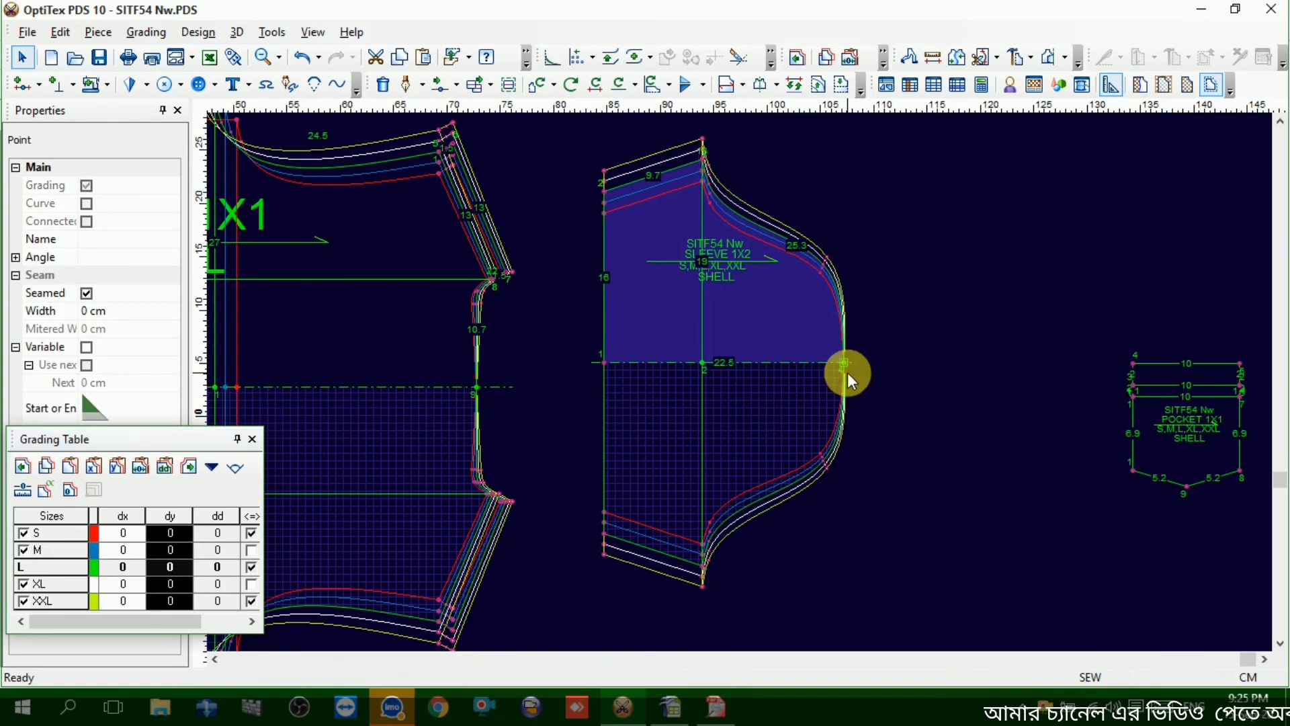
{"action": "left_click", "coordinate": [670, 709]}
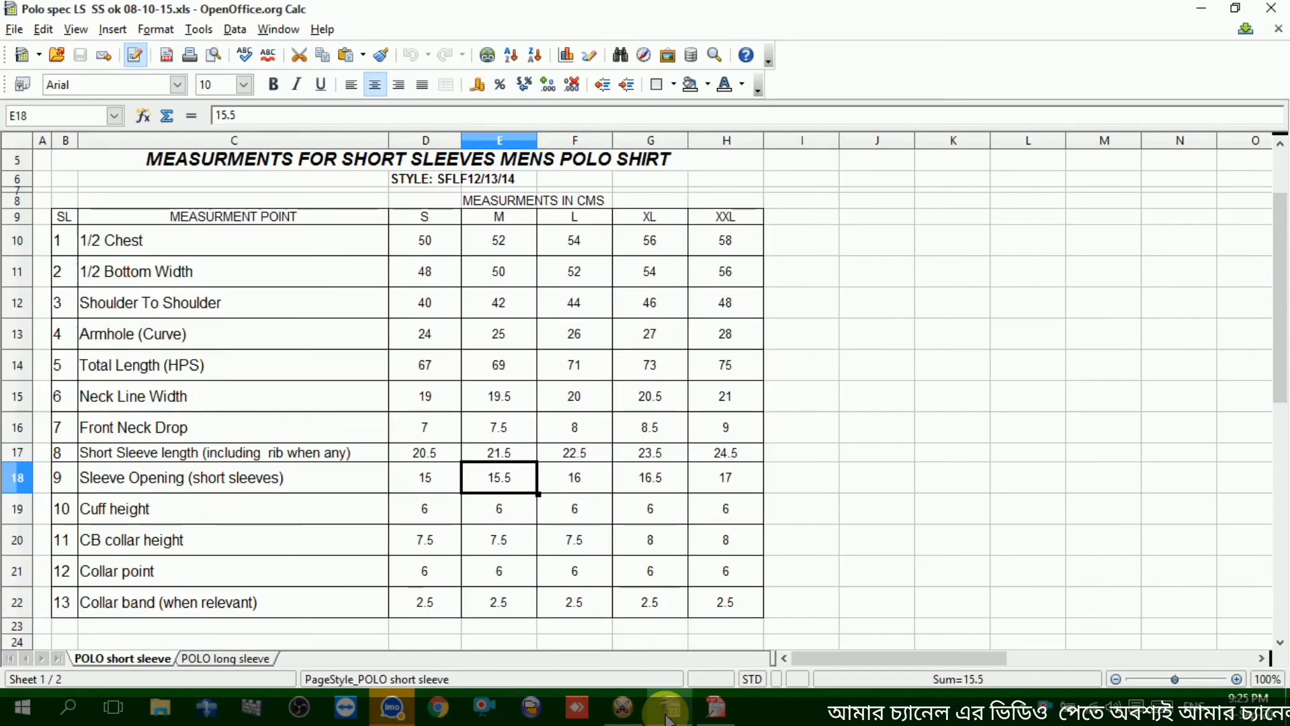
{"action": "left_click", "coordinate": [668, 712]}
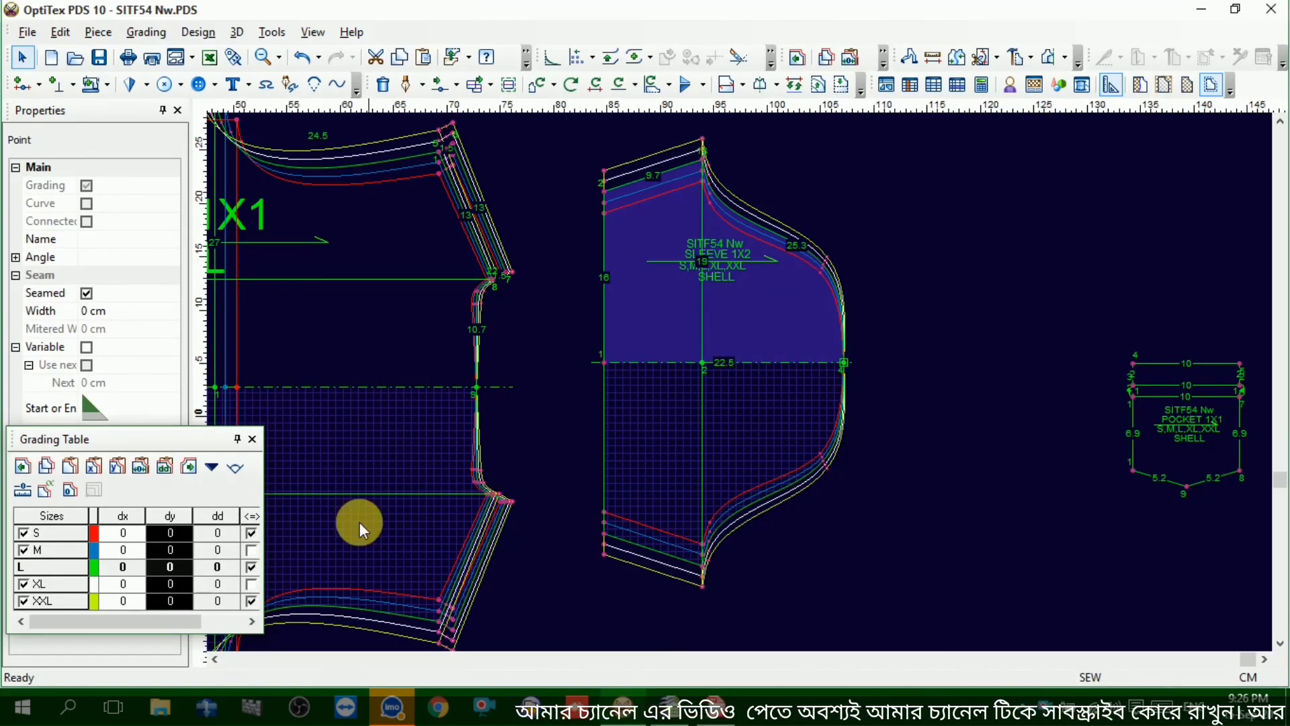
Try to grade the sleeve cap's centre point in Y by 1 cm across all sizes
{"action": "left_click_drag", "start_coordinate": [184, 535], "coordinate": [181, 604]}
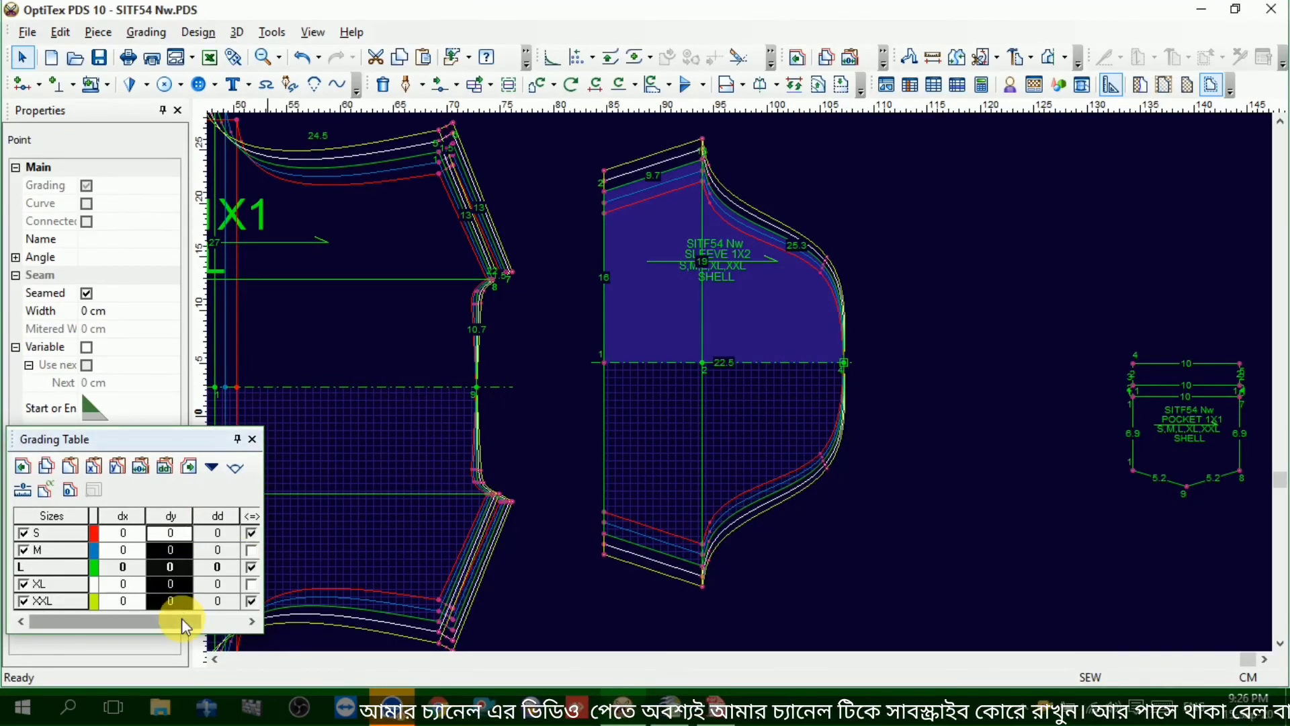
{"action": "type", "text": "1"}
{"action": "key", "text": "Return"}
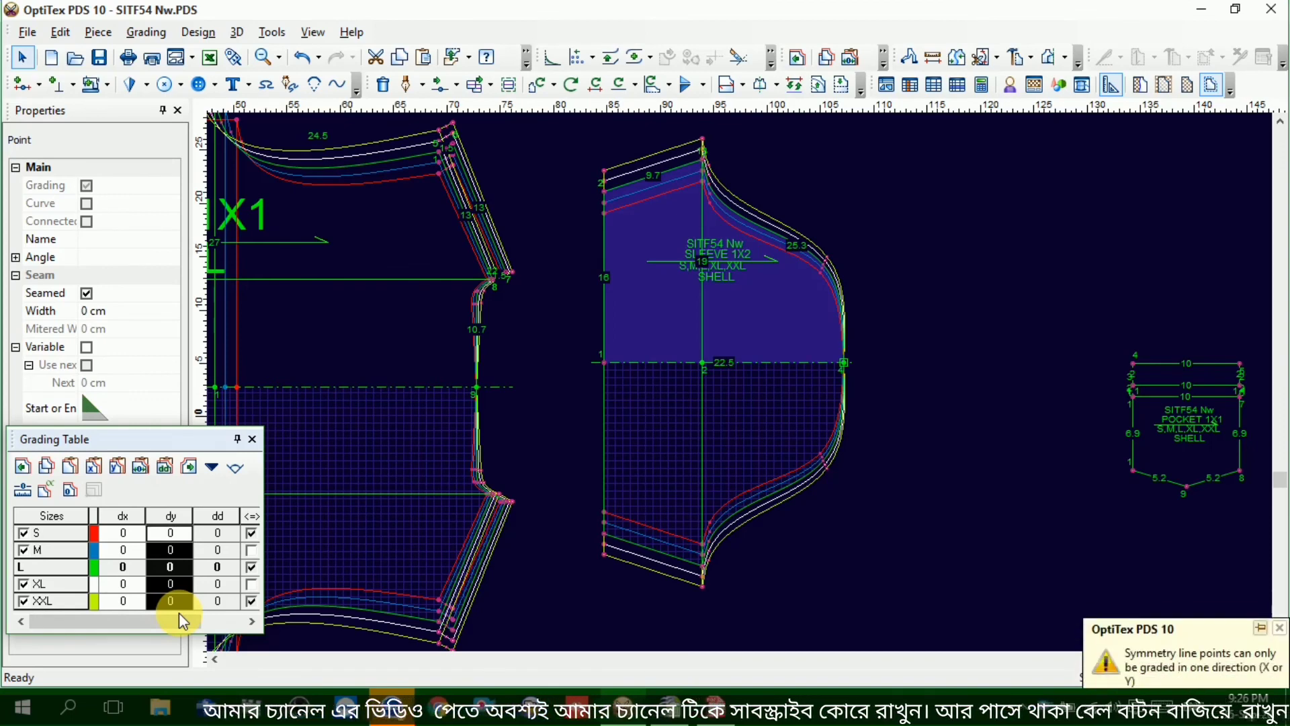
Grade the sleeve cap's centre point in X across all sizes, entering -0.5 cm from size S
{"action": "left_click_drag", "start_coordinate": [123, 530], "coordinate": [132, 626]}
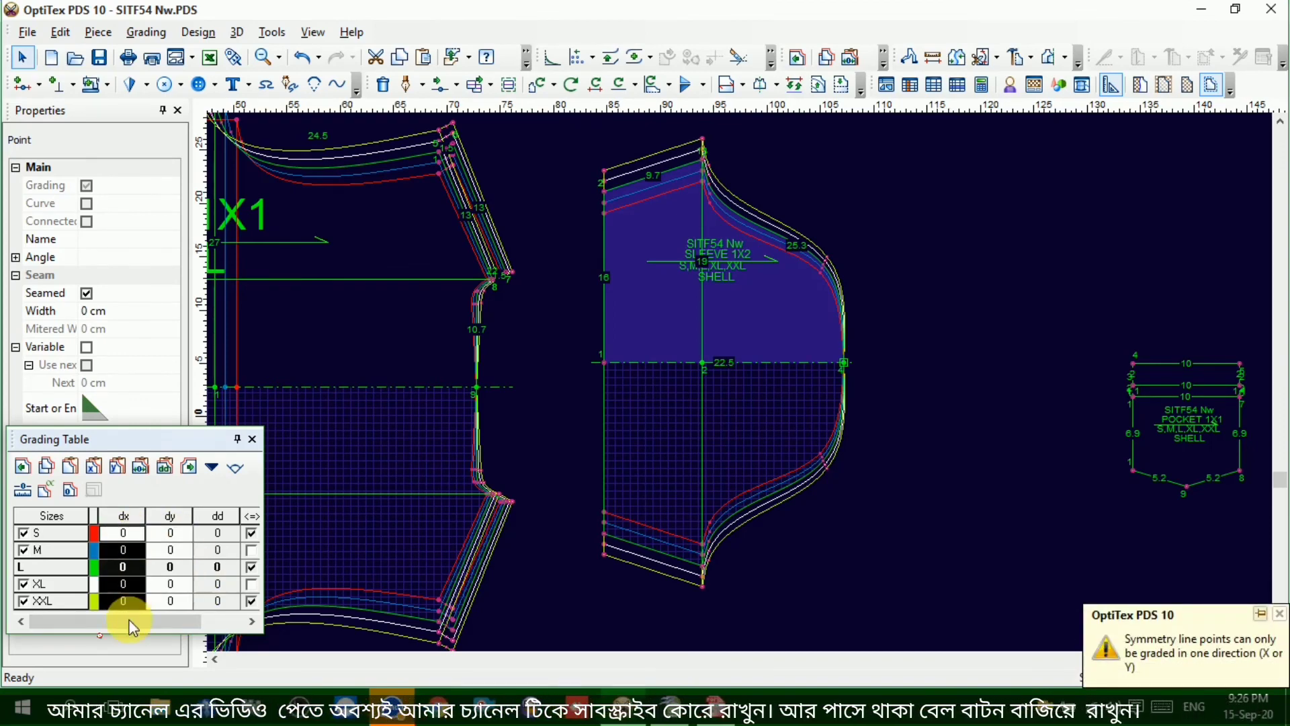
{"action": "type", "text": "0.5"}
{"action": "key", "text": "Return"}
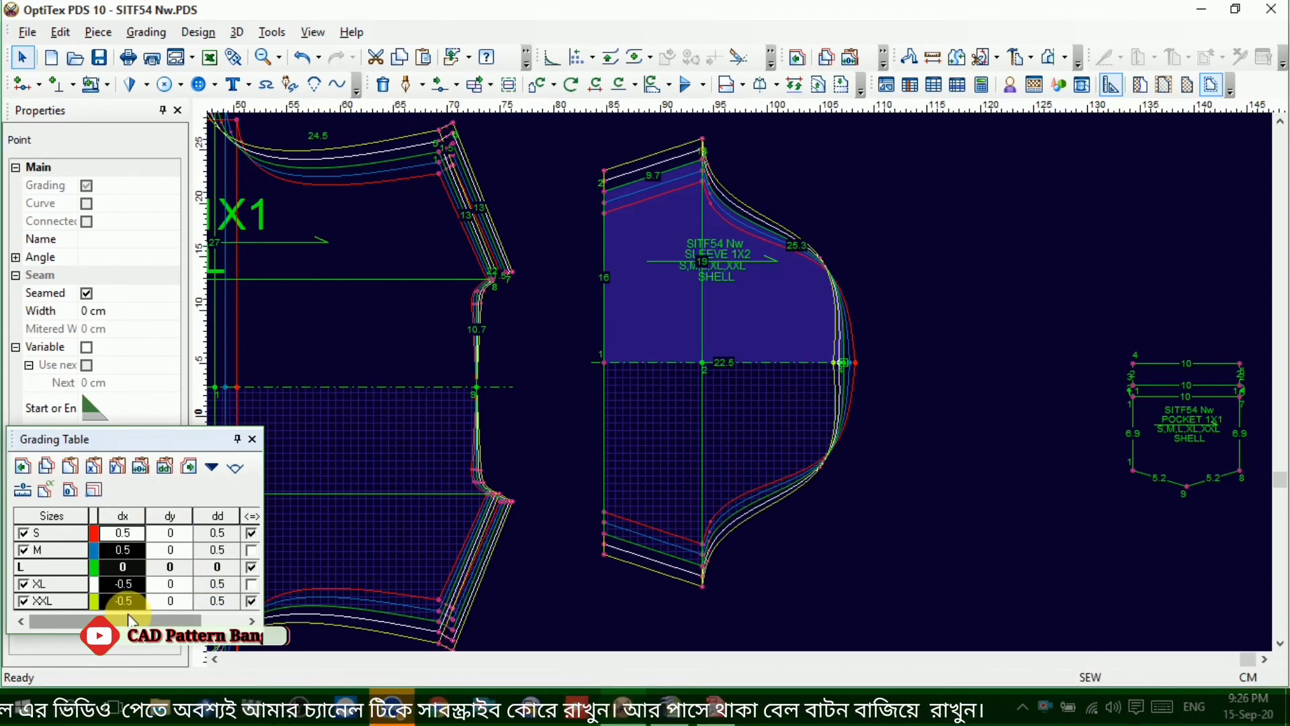
{"action": "type", "text": "-"}
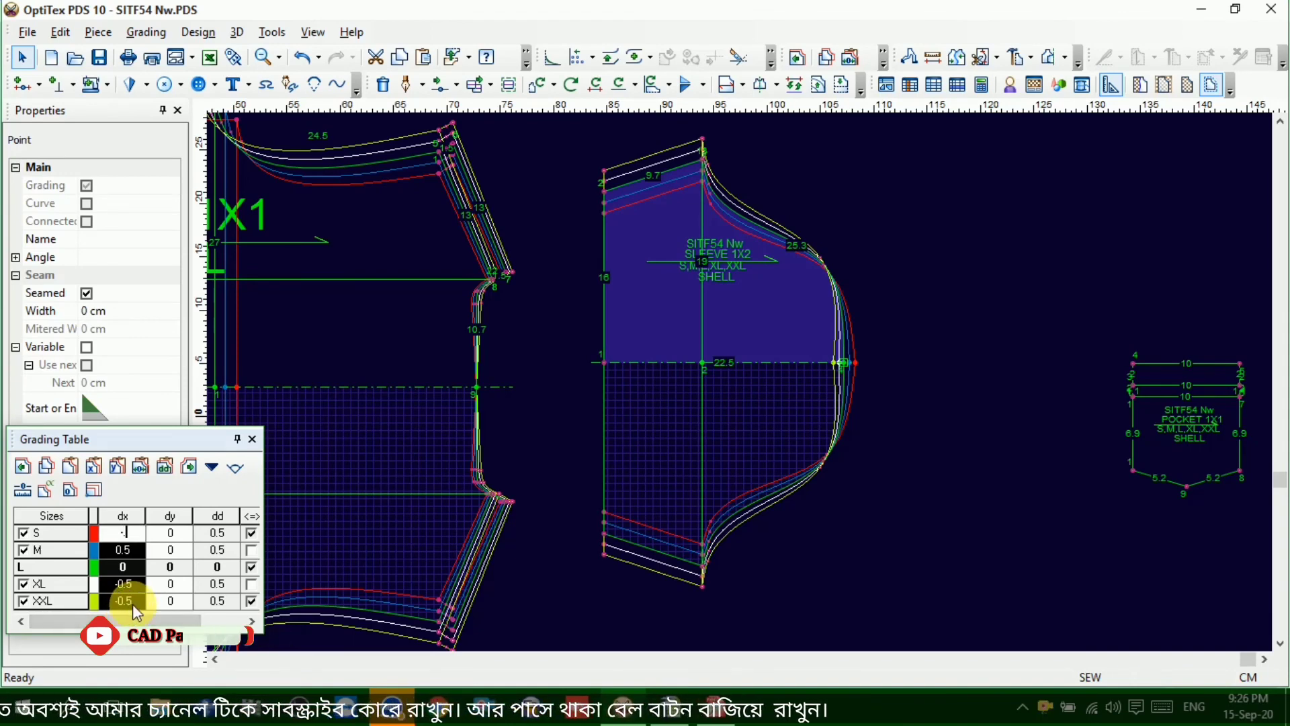
{"action": "type", "text": "0.5"}
{"action": "key", "text": "Return"}
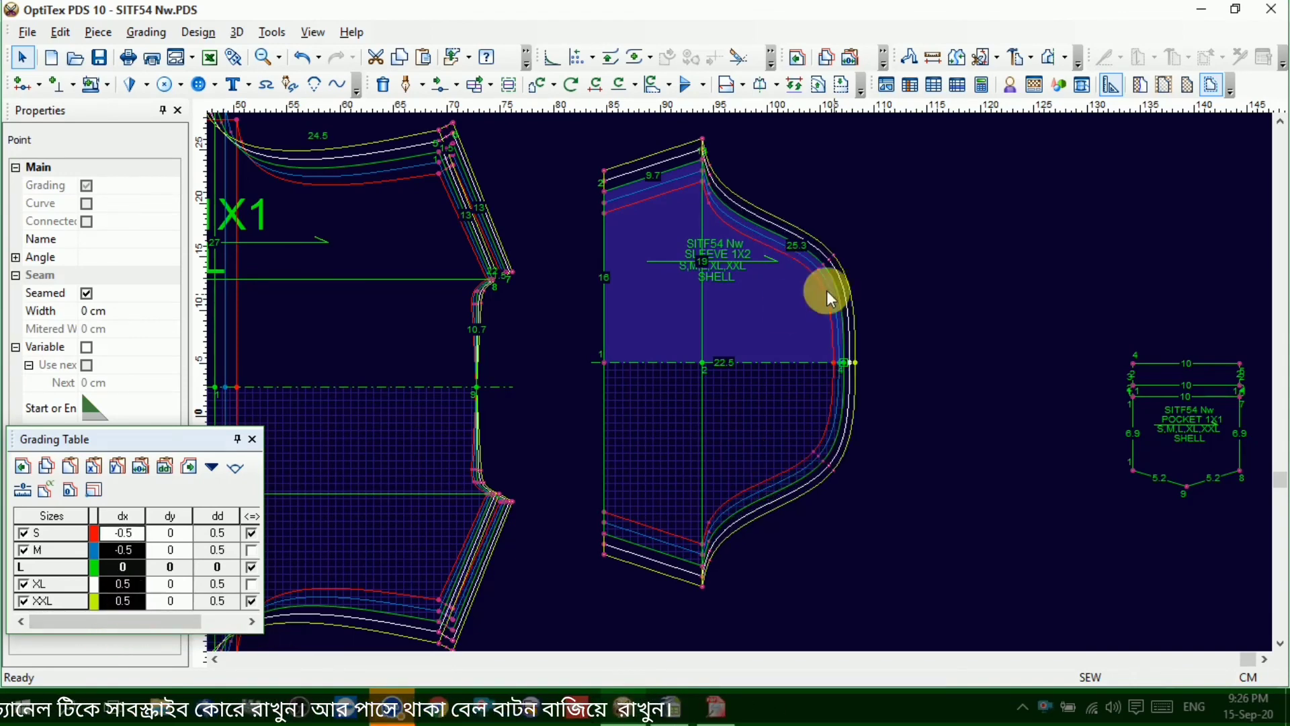
{"action": "left_click", "coordinate": [772, 305]}
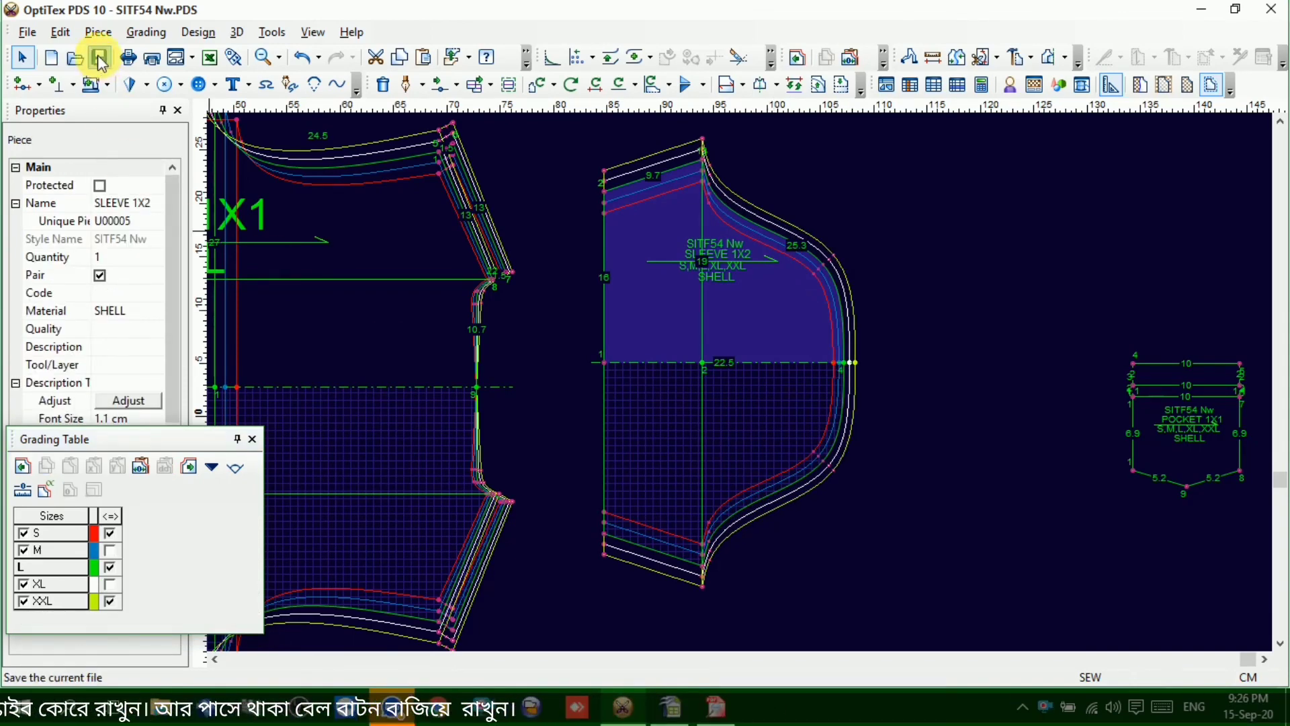
Examine the pocket and the neck band pieces, focusing on the open end of the band
{"action": "scroll", "coordinate": [747, 396], "scroll_direction": "down", "scroll_amount": 4}
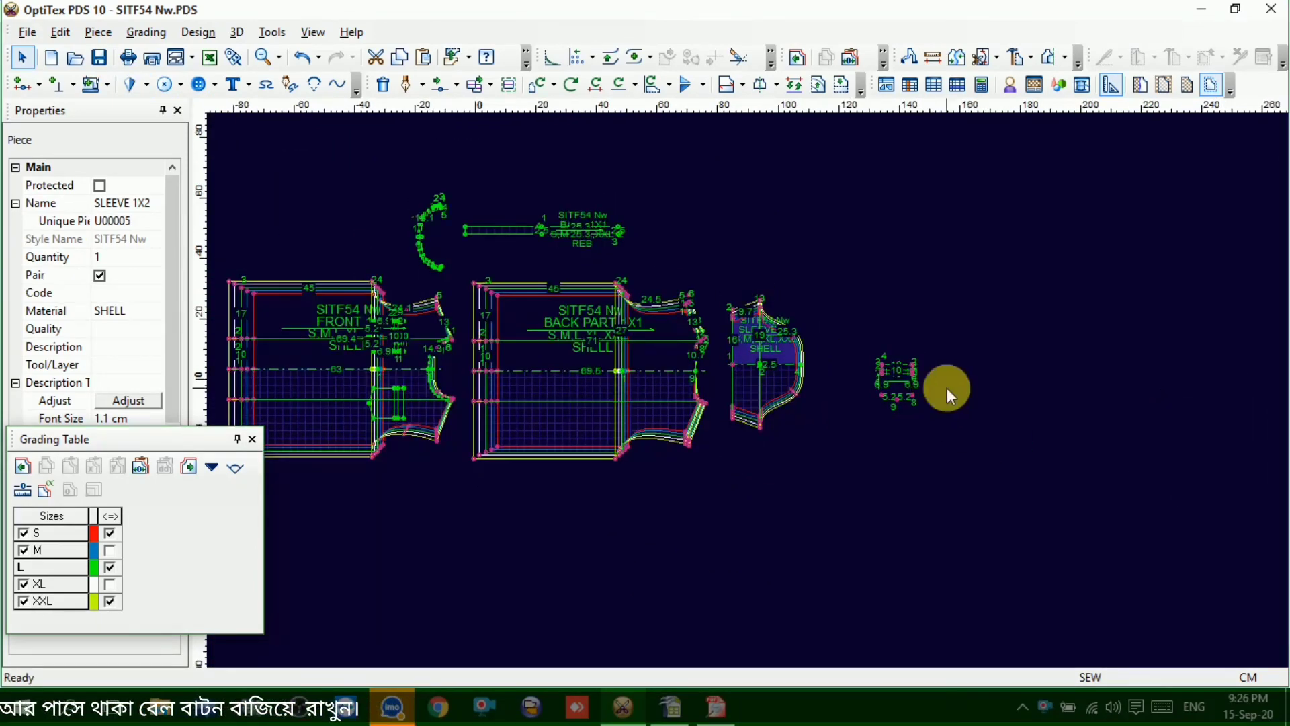
{"action": "scroll", "coordinate": [897, 388], "scroll_direction": "up", "scroll_amount": 5}
{"action": "left_click", "coordinate": [738, 383]}
{"action": "scroll", "coordinate": [738, 384], "scroll_direction": "down", "scroll_amount": 1}
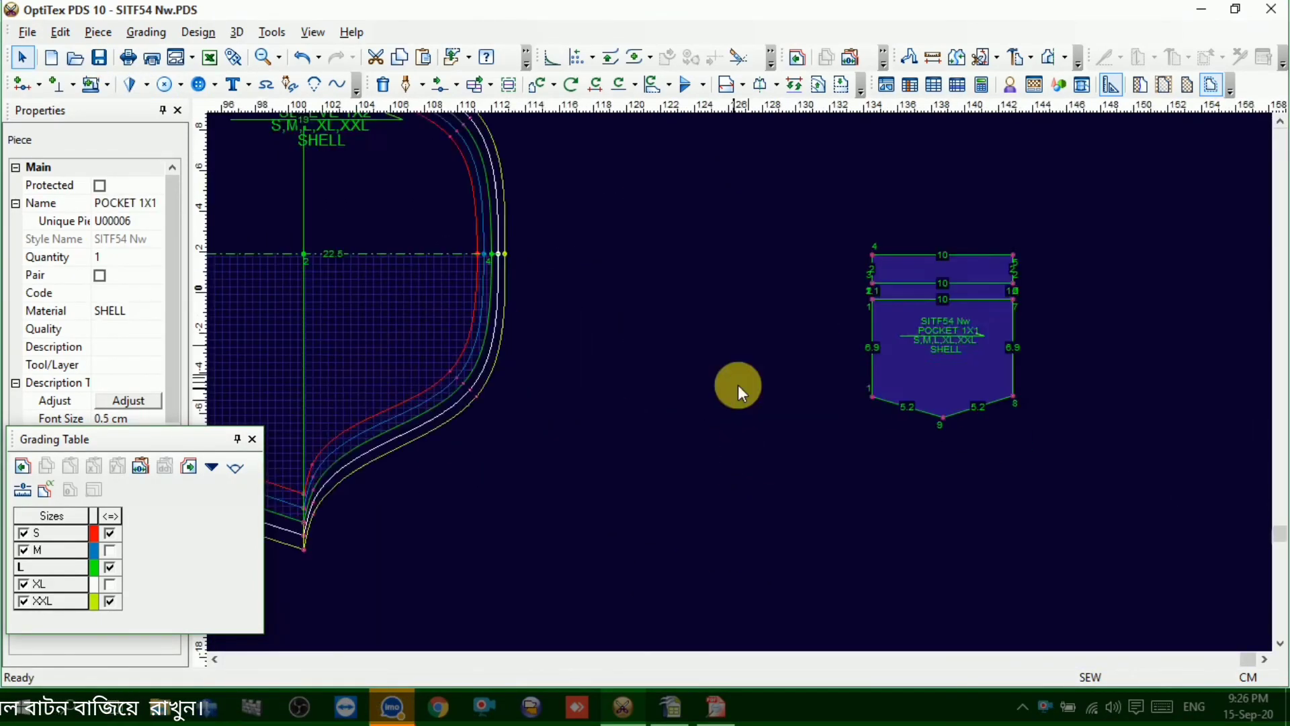
{"action": "scroll", "coordinate": [702, 337], "scroll_direction": "down", "scroll_amount": 3}
{"action": "scroll", "coordinate": [728, 377], "scroll_direction": "up", "scroll_amount": 2}
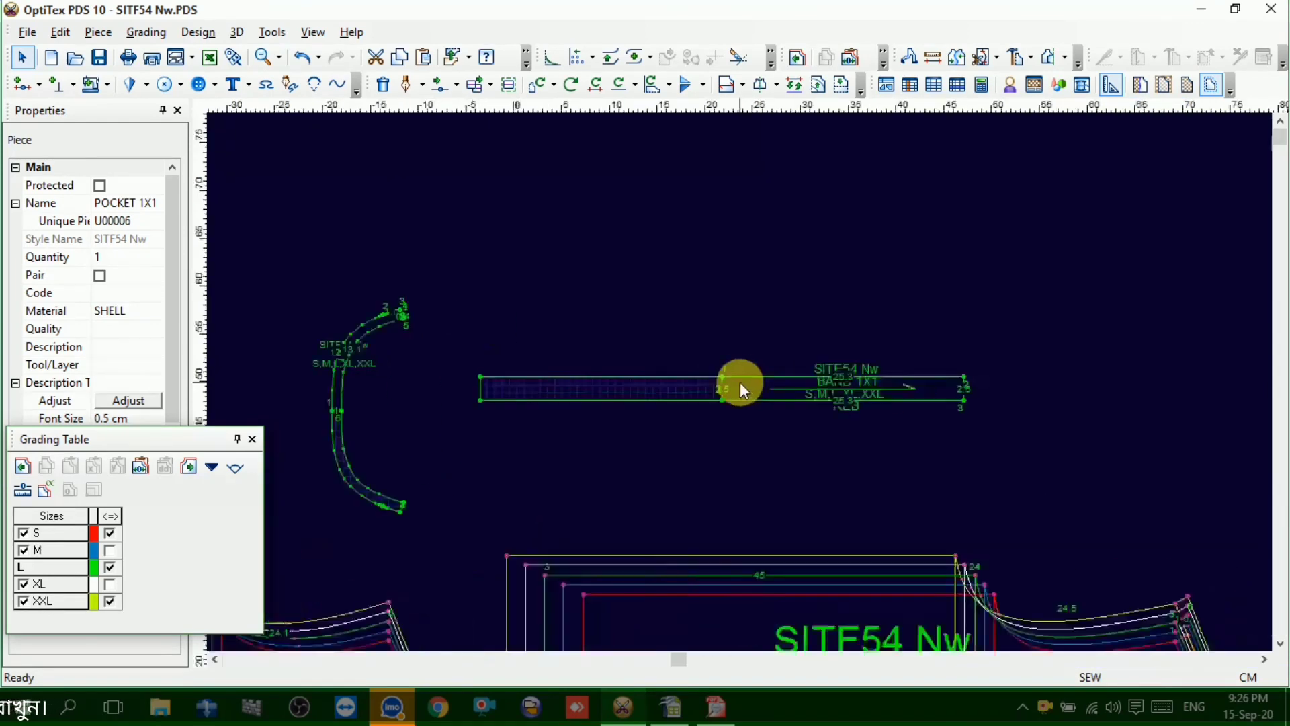
{"action": "left_click", "coordinate": [739, 381]}
{"action": "scroll", "coordinate": [739, 386], "scroll_direction": "up", "scroll_amount": 1}
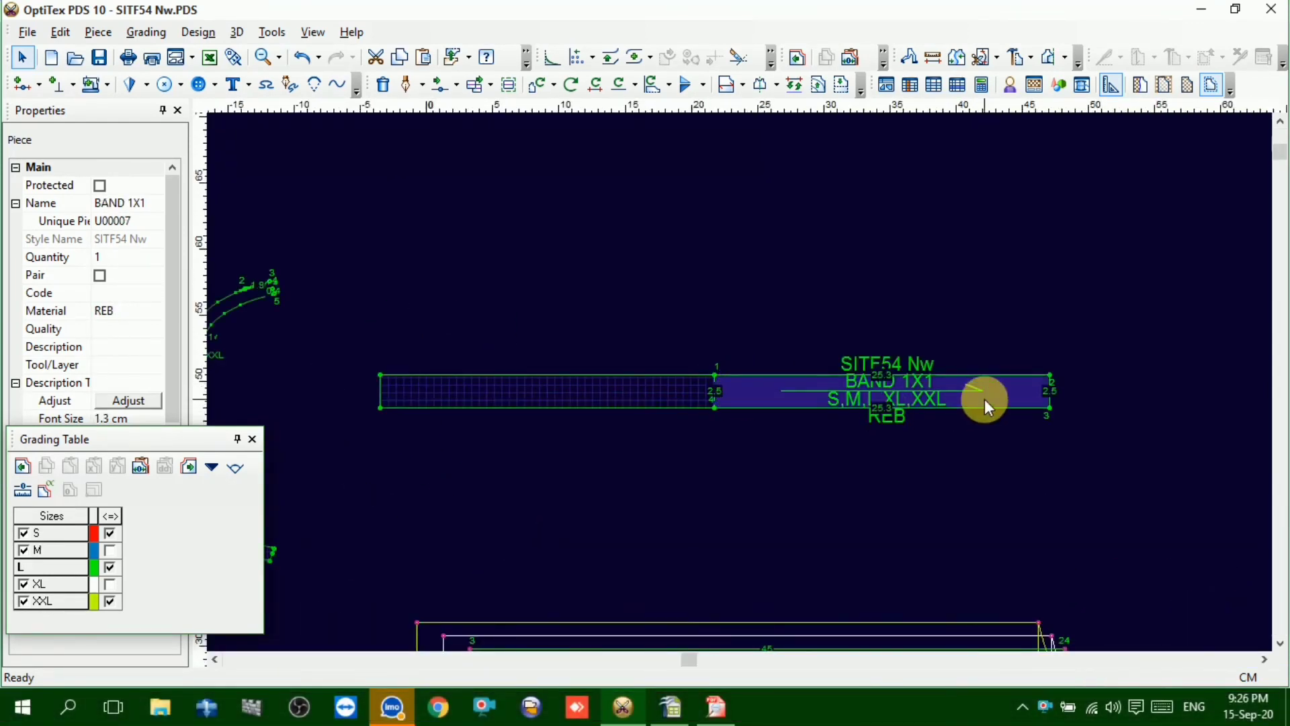
{"action": "scroll", "coordinate": [740, 383], "scroll_direction": "up", "scroll_amount": 2}
{"action": "scroll", "coordinate": [742, 389], "scroll_direction": "up", "scroll_amount": 2}
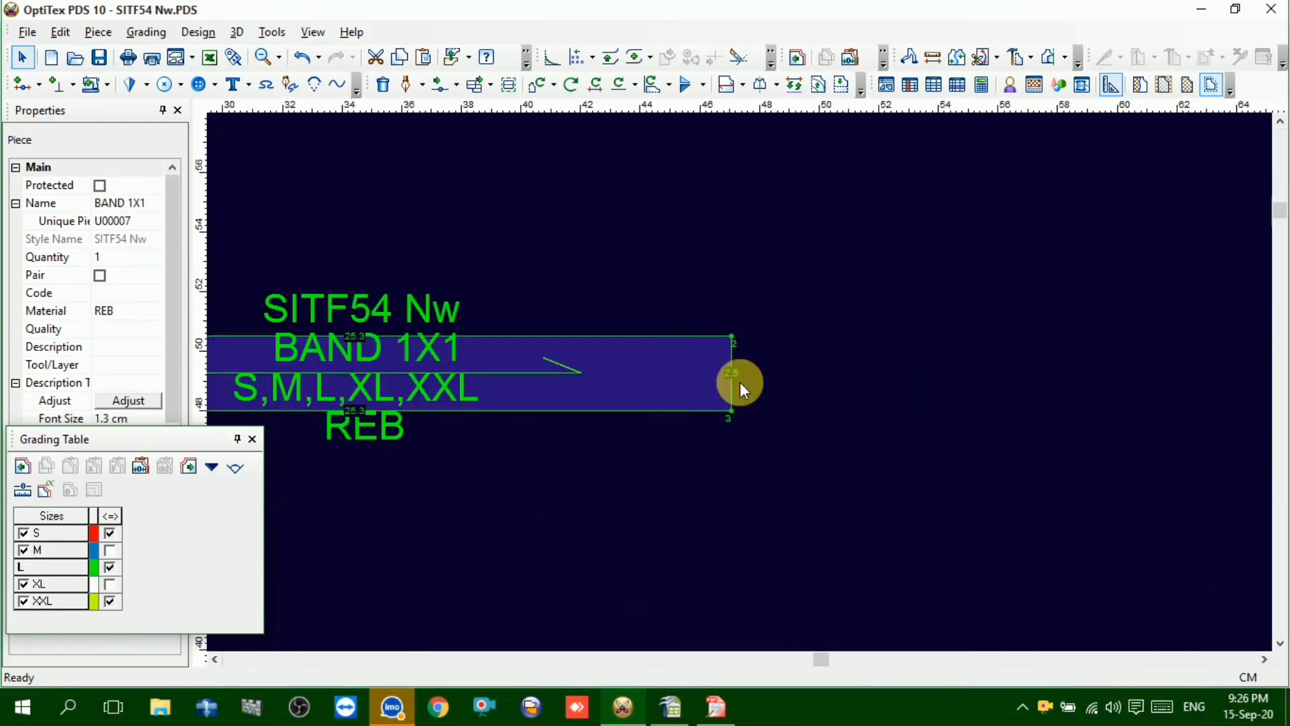
{"action": "mouse_move", "coordinate": [677, 720]}
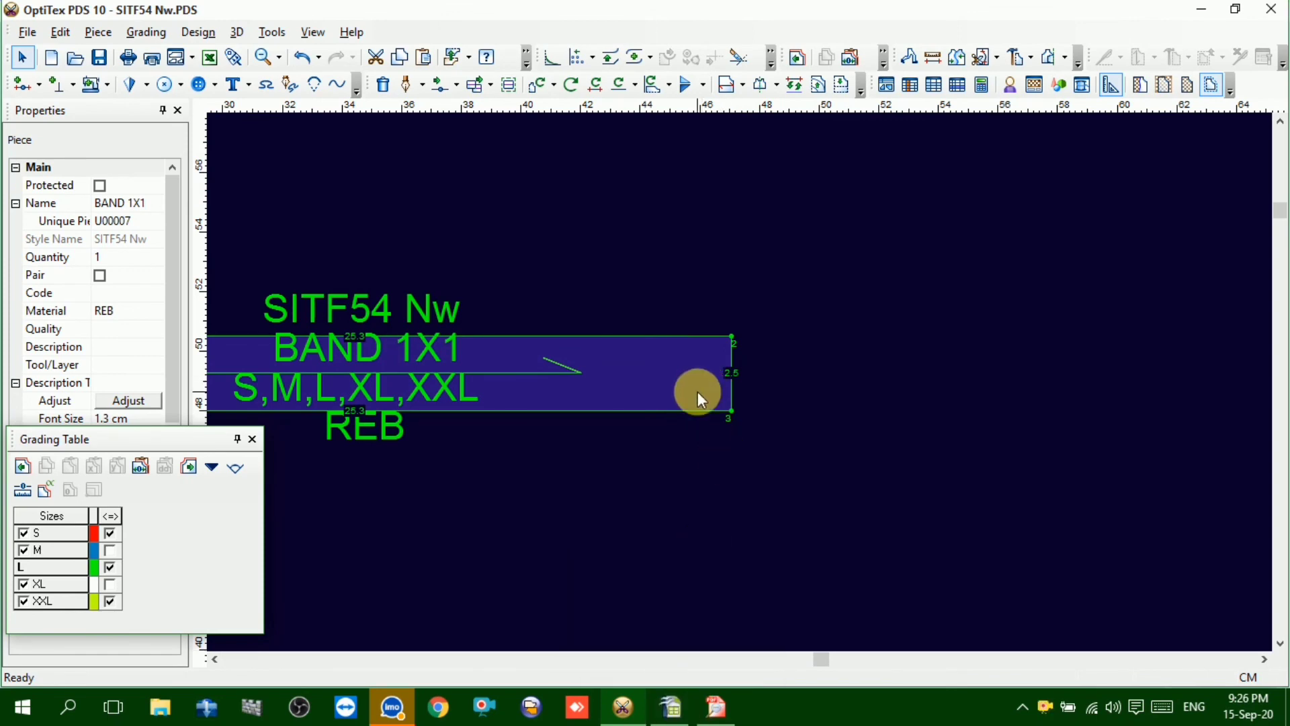
{"action": "scroll", "coordinate": [739, 386], "scroll_direction": "down", "scroll_amount": 2}
{"action": "scroll", "coordinate": [739, 385], "scroll_direction": "up", "scroll_amount": 3}
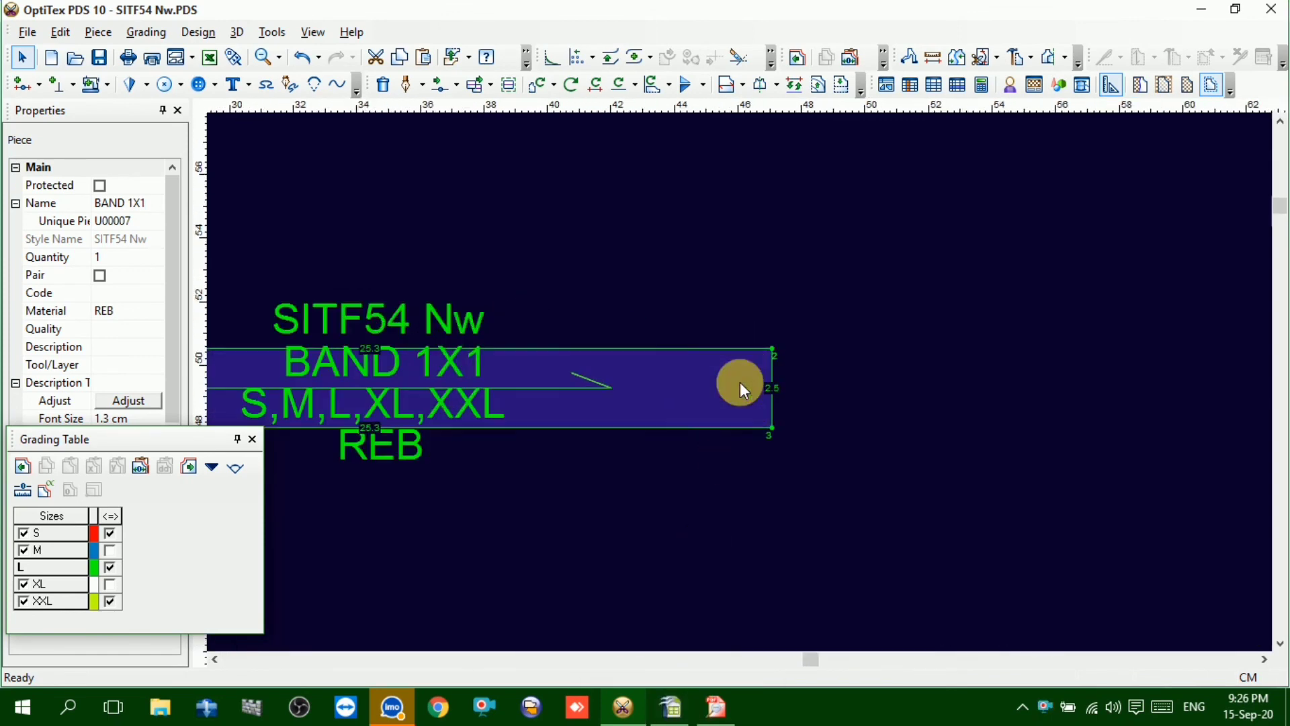
{"action": "scroll", "coordinate": [740, 384], "scroll_direction": "down", "scroll_amount": 1}
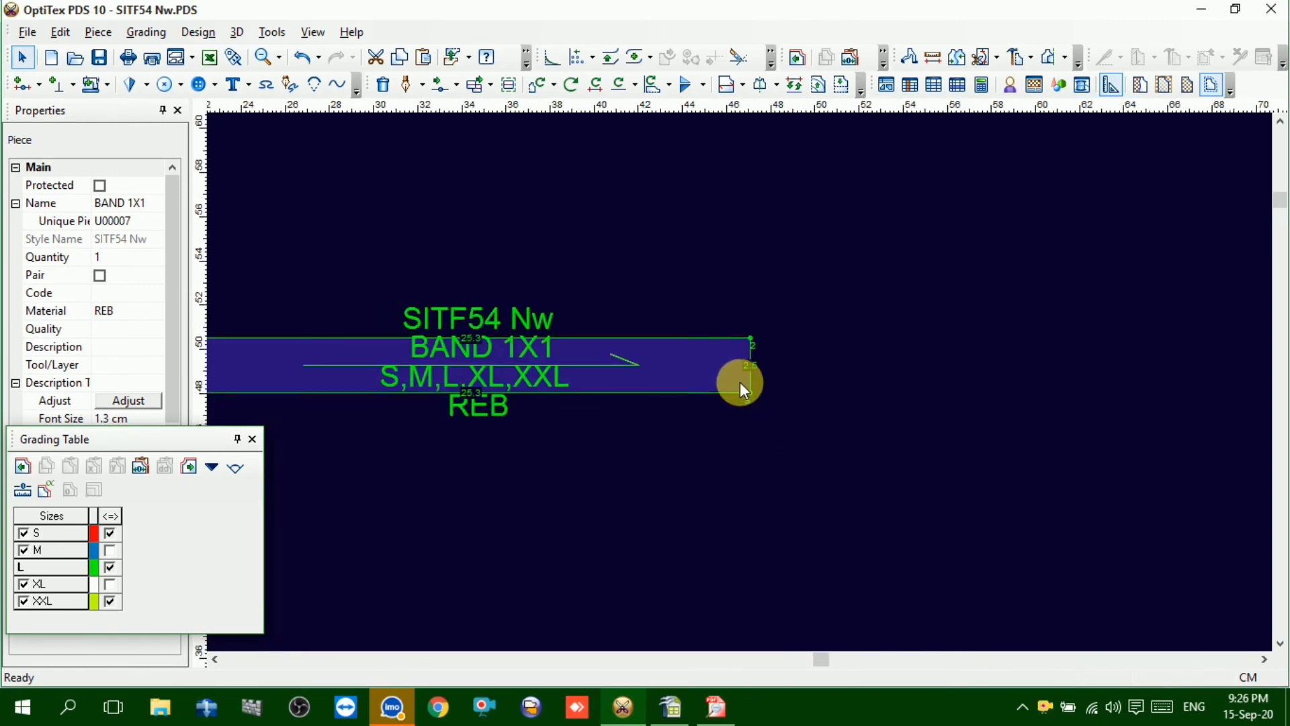
Grade the upper corner at the neck band's end in X across all sizes, entering -0.25 cm from size S
{"action": "left_click", "coordinate": [750, 337]}
{"action": "left_click", "coordinate": [136, 530]}
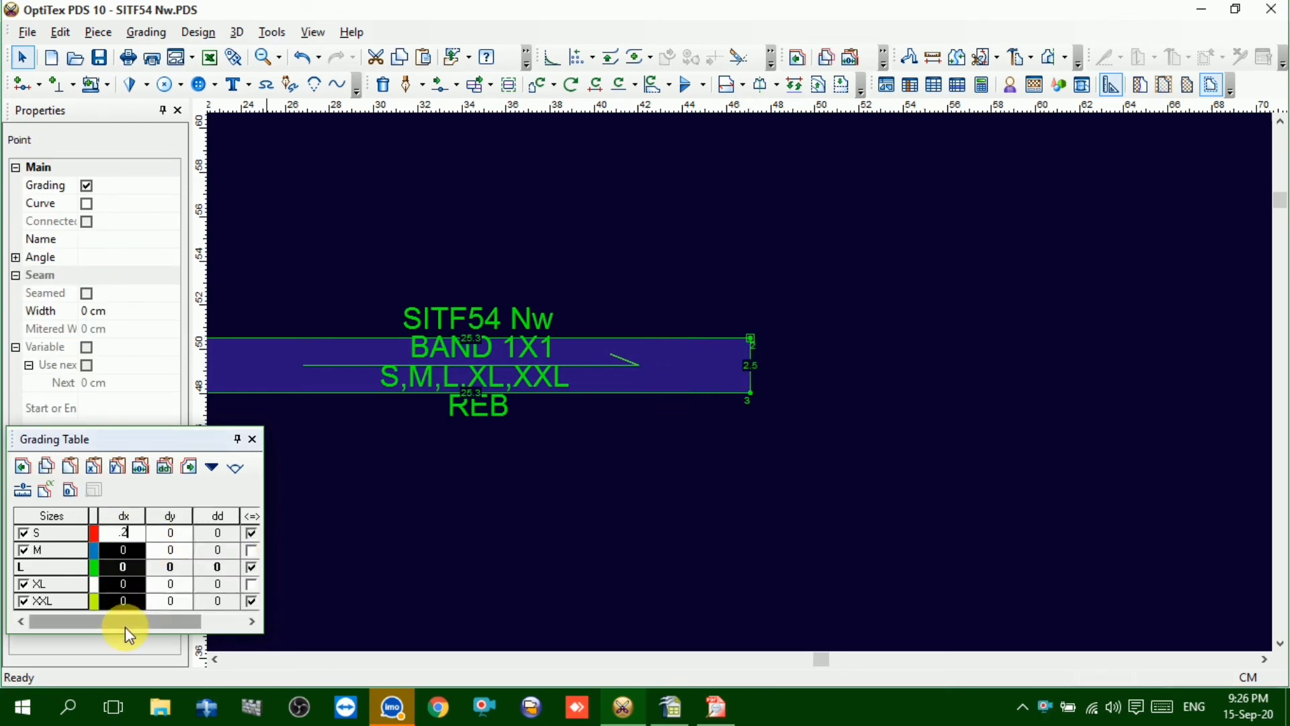
{"action": "type", "text": ".25"}
{"action": "key", "text": "Return"}
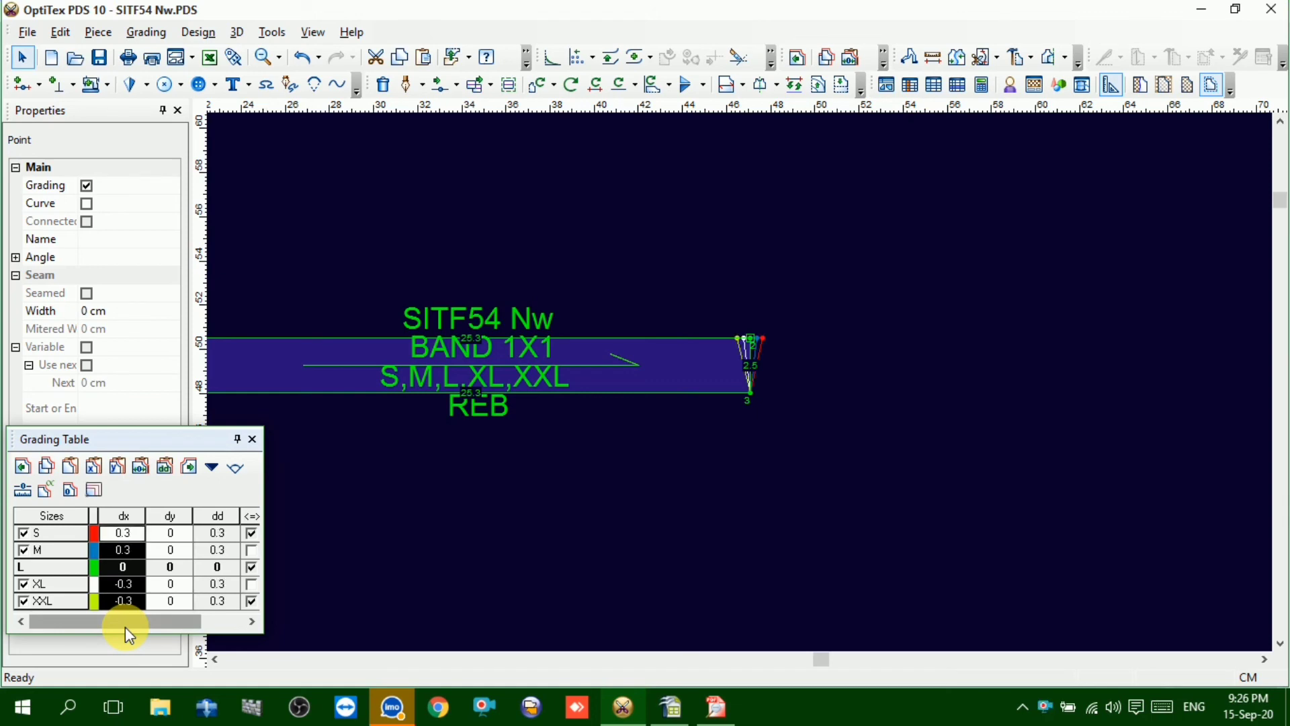
{"action": "type", "text": "-.25"}
{"action": "key", "text": "Return"}
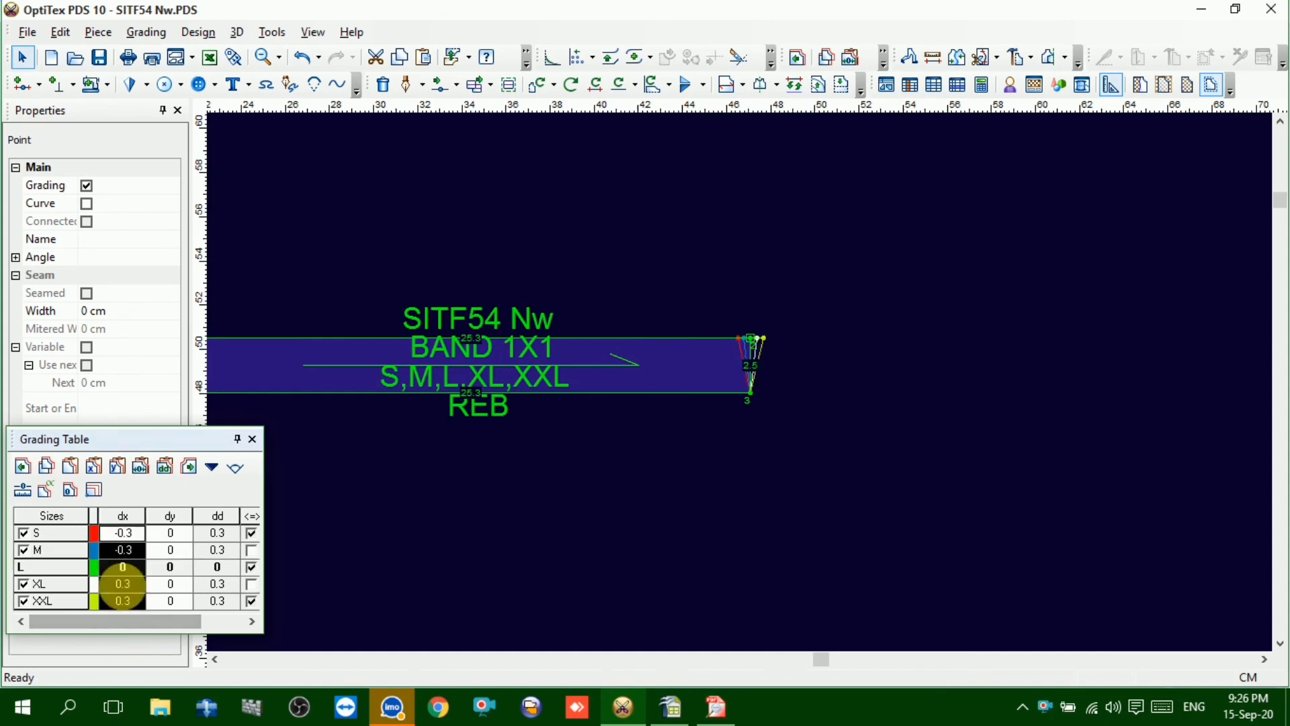
Apply the same X grading to the lower corner at the neck band's end
{"action": "left_click", "coordinate": [751, 395]}
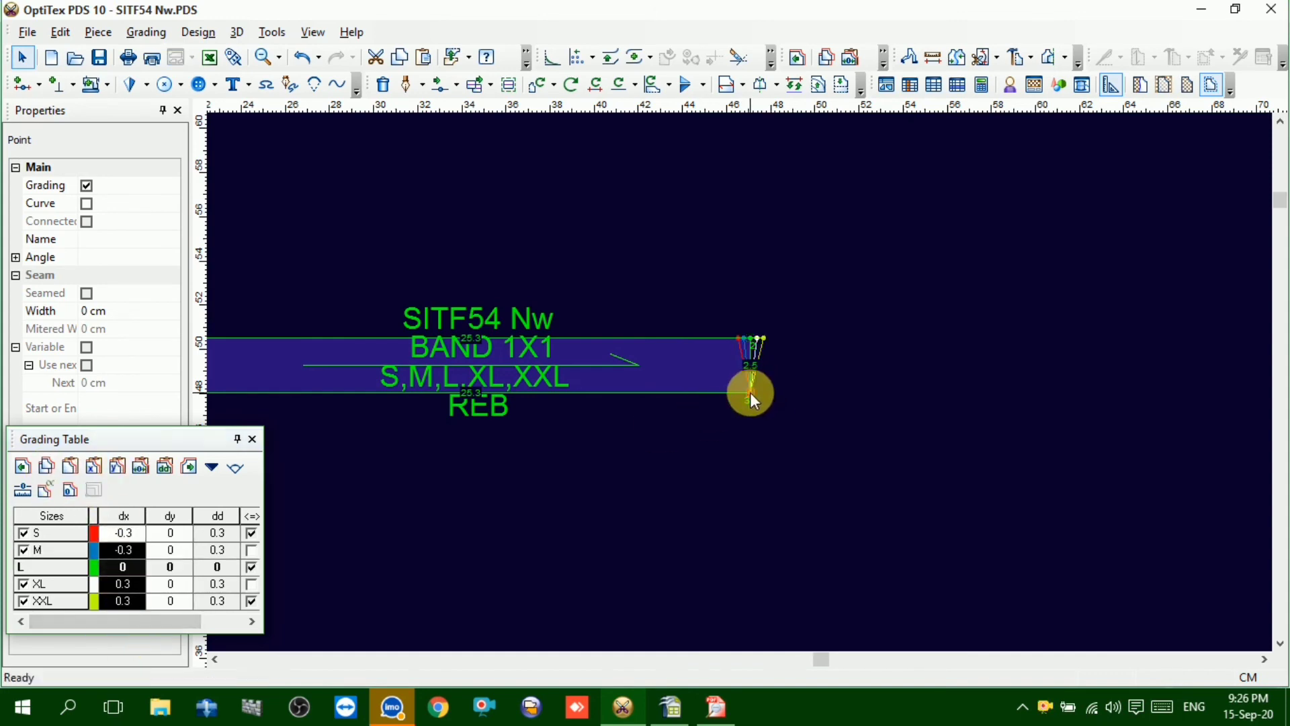
{"action": "left_click", "coordinate": [94, 468]}
{"action": "left_click", "coordinate": [634, 418]}
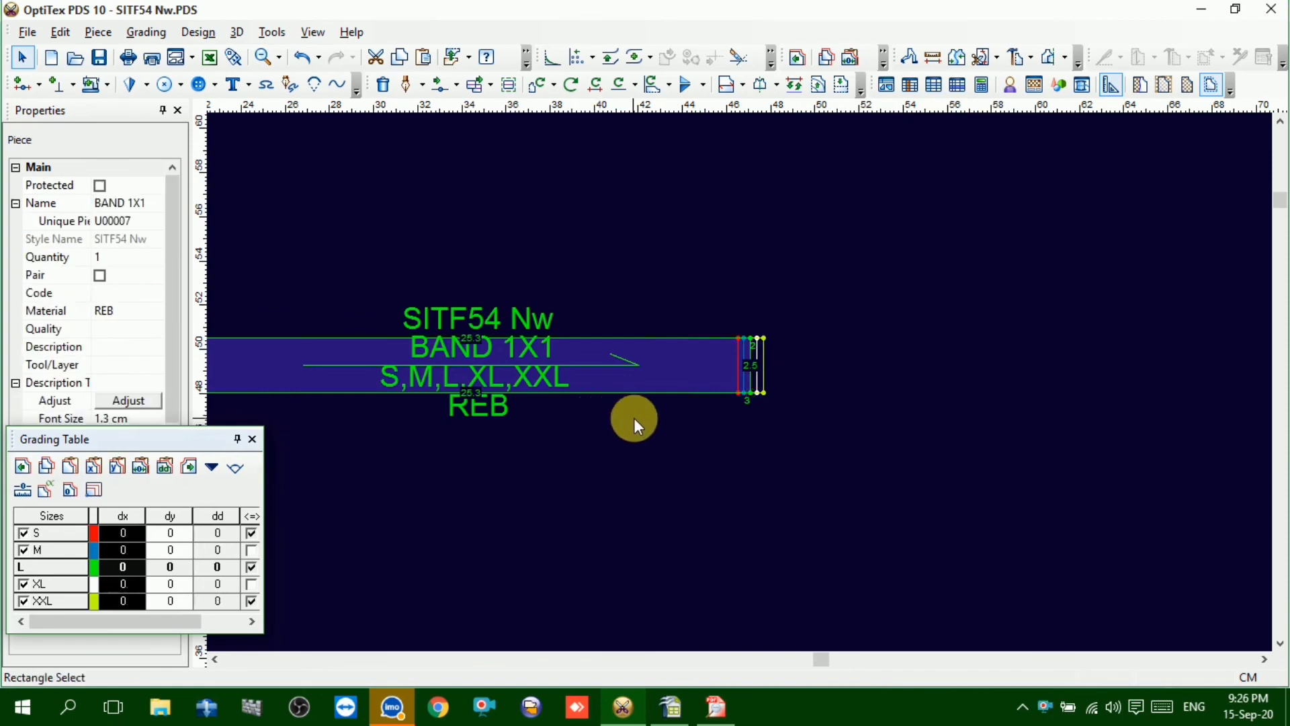
Review the graded pieces across the whole pattern layout and select the back part
{"action": "scroll", "coordinate": [739, 381], "scroll_direction": "down", "scroll_amount": 3}
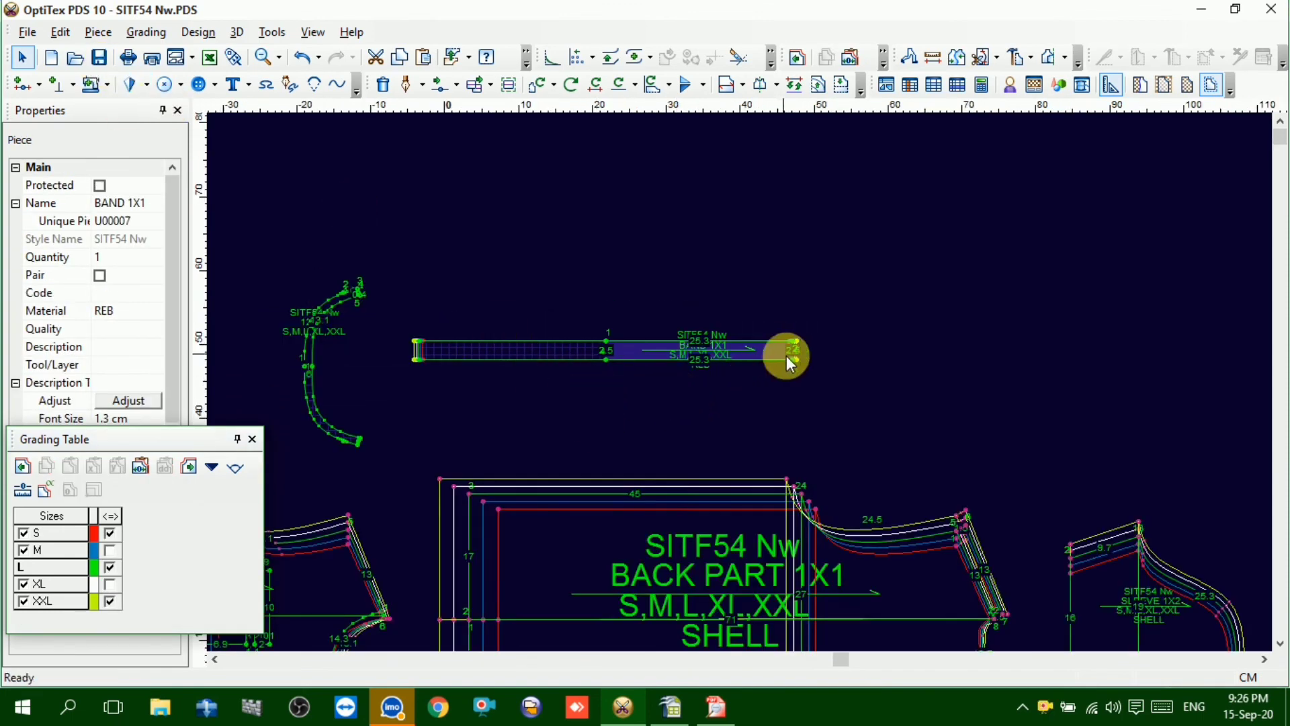
{"action": "scroll", "coordinate": [786, 356], "scroll_direction": "down", "scroll_amount": 1}
{"action": "scroll", "coordinate": [740, 384], "scroll_direction": "down", "scroll_amount": 1}
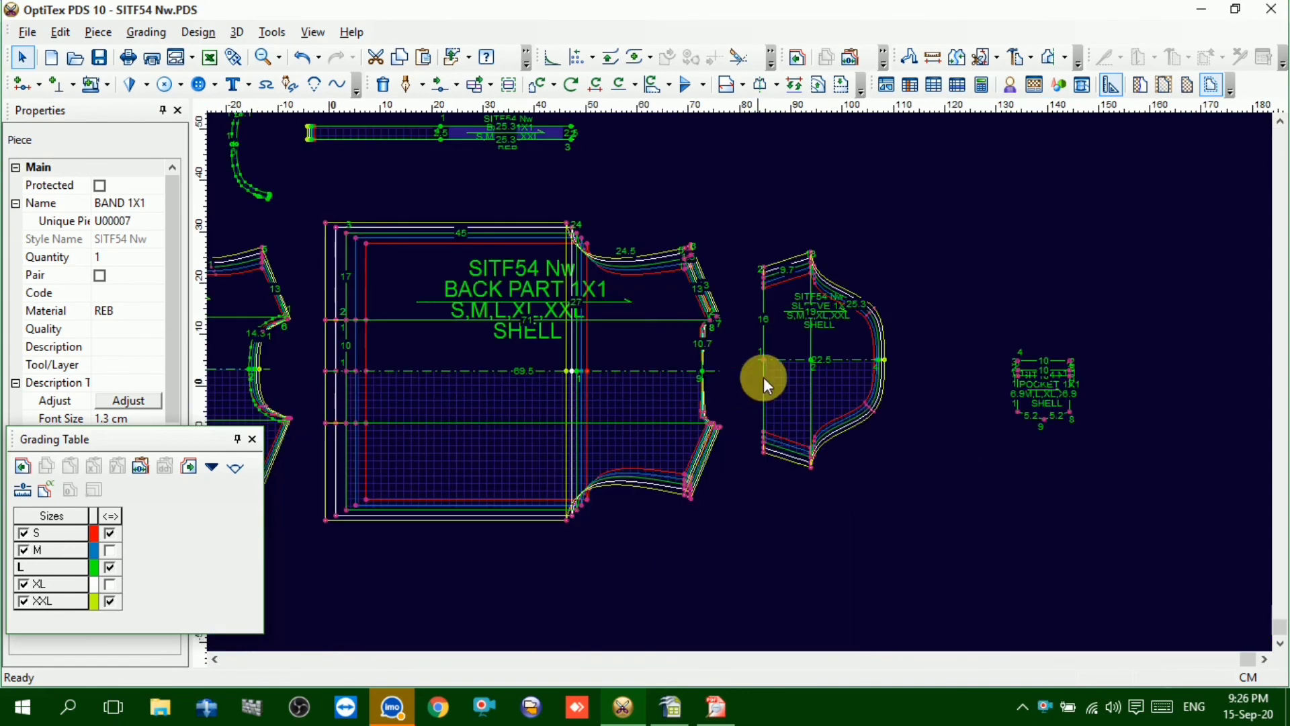
{"action": "scroll", "coordinate": [502, 390], "scroll_direction": "down", "scroll_amount": 1}
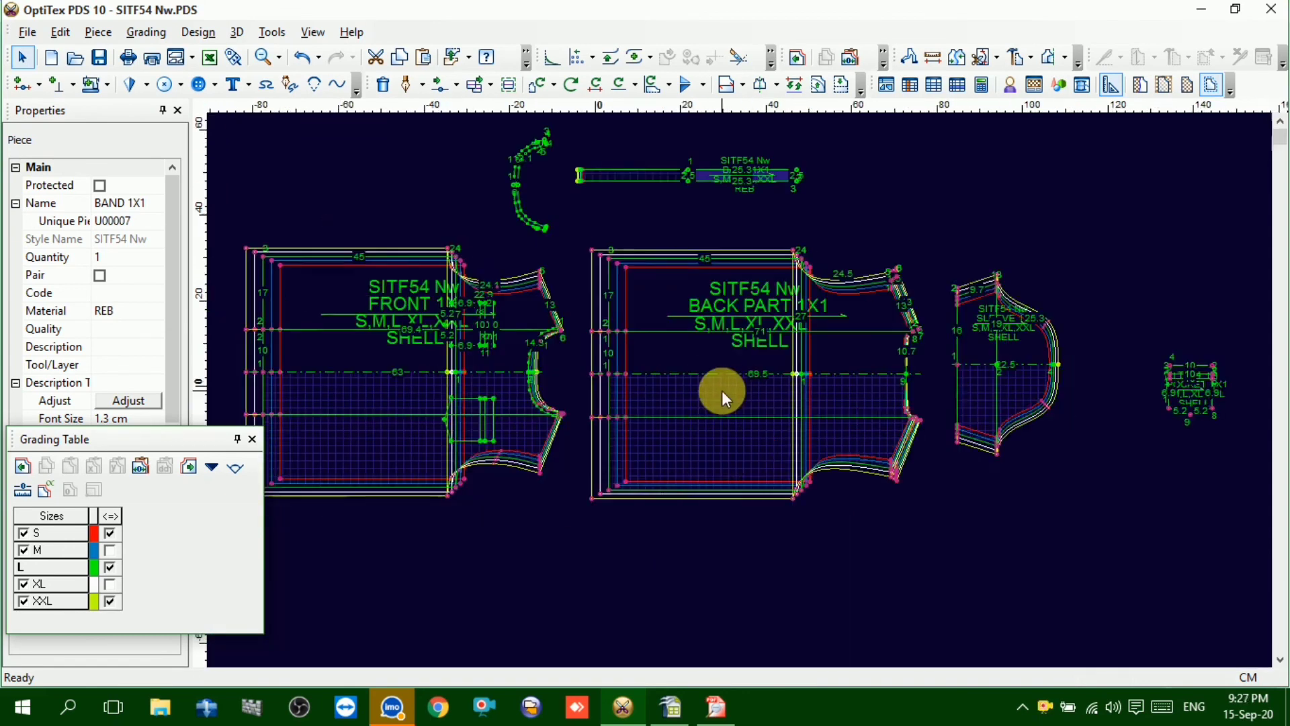
{"action": "scroll", "coordinate": [732, 391], "scroll_direction": "down", "scroll_amount": 1}
{"action": "left_click", "coordinate": [785, 367]}
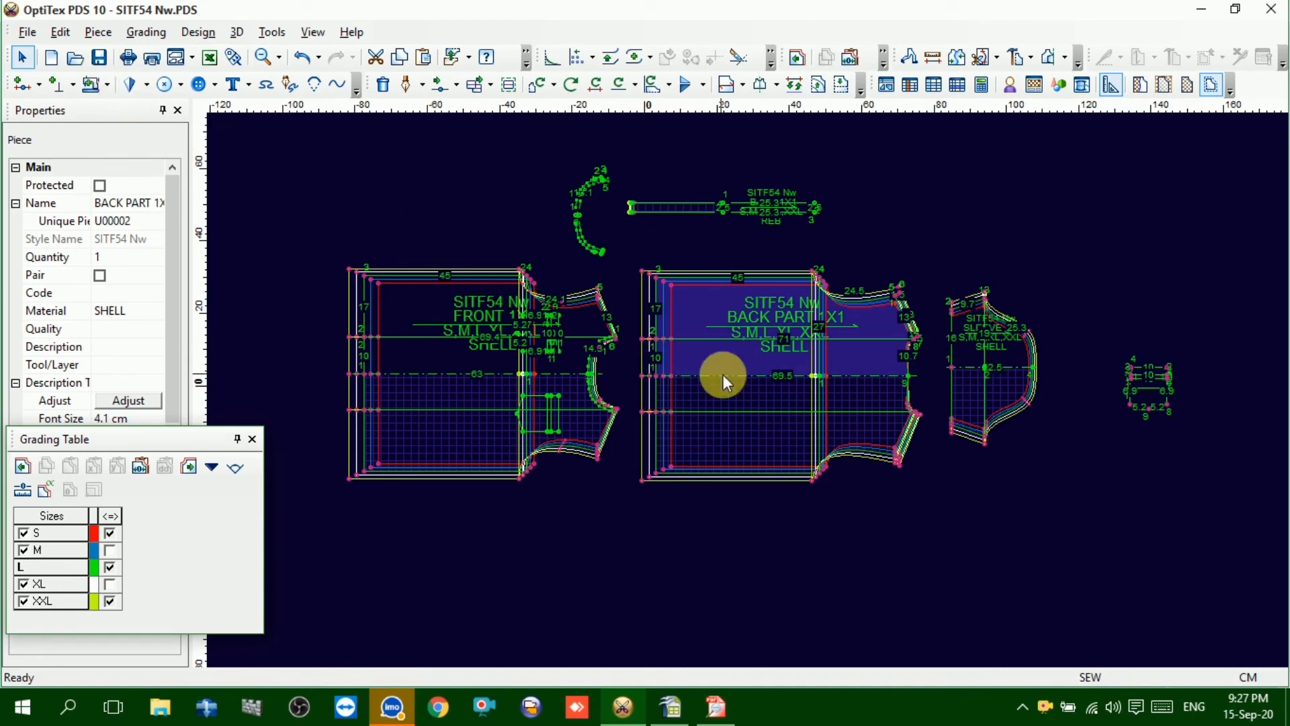
Select all the pattern pieces together and inspect the graded size lines of the front and back parts, ending on the back part
{"action": "left_click_drag", "start_coordinate": [291, 191], "coordinate": [1242, 571]}
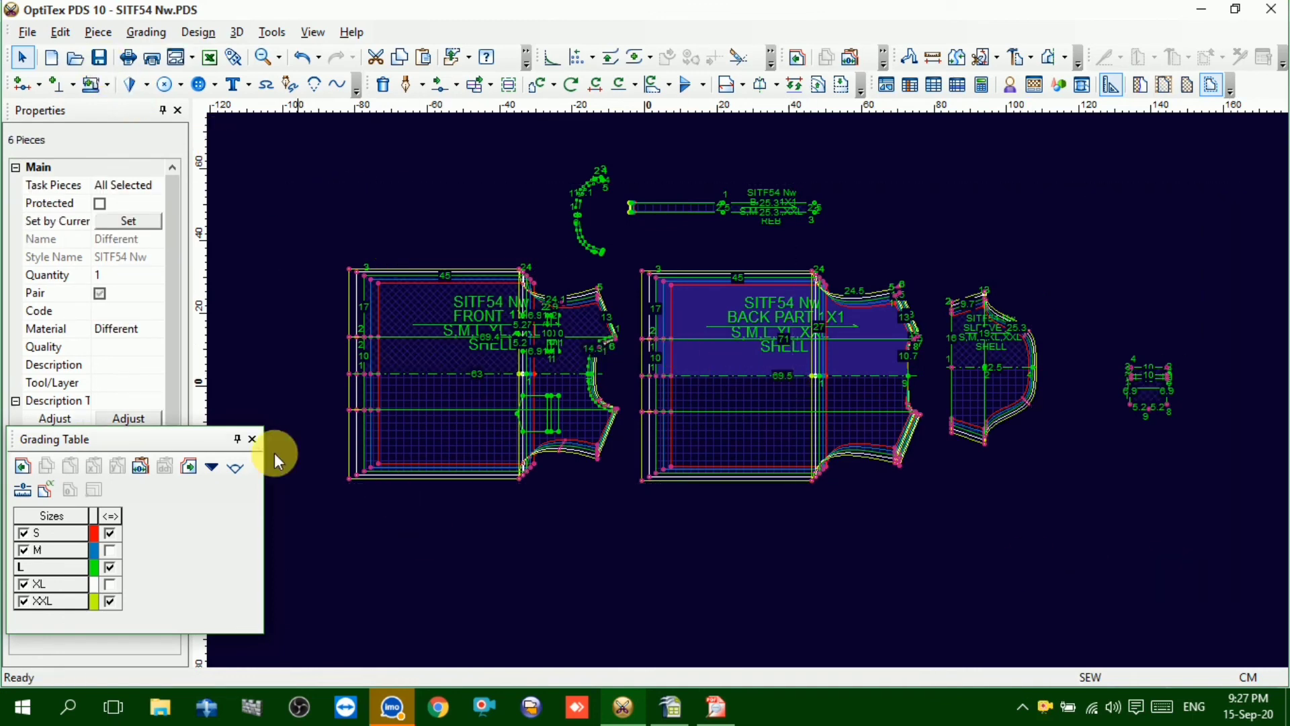
{"action": "left_click", "coordinate": [573, 324]}
{"action": "scroll", "coordinate": [579, 358], "scroll_direction": "up", "scroll_amount": 2}
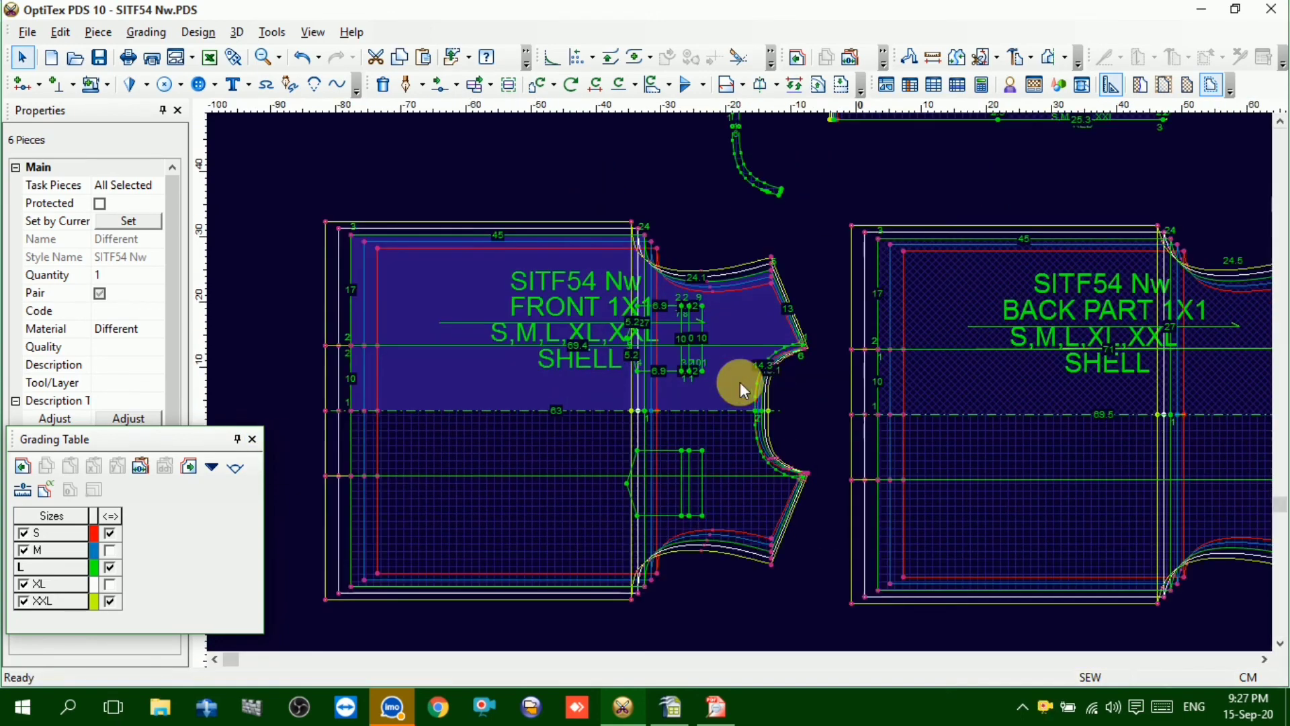
{"action": "left_click", "coordinate": [942, 317]}
{"action": "left_click", "coordinate": [743, 321]}
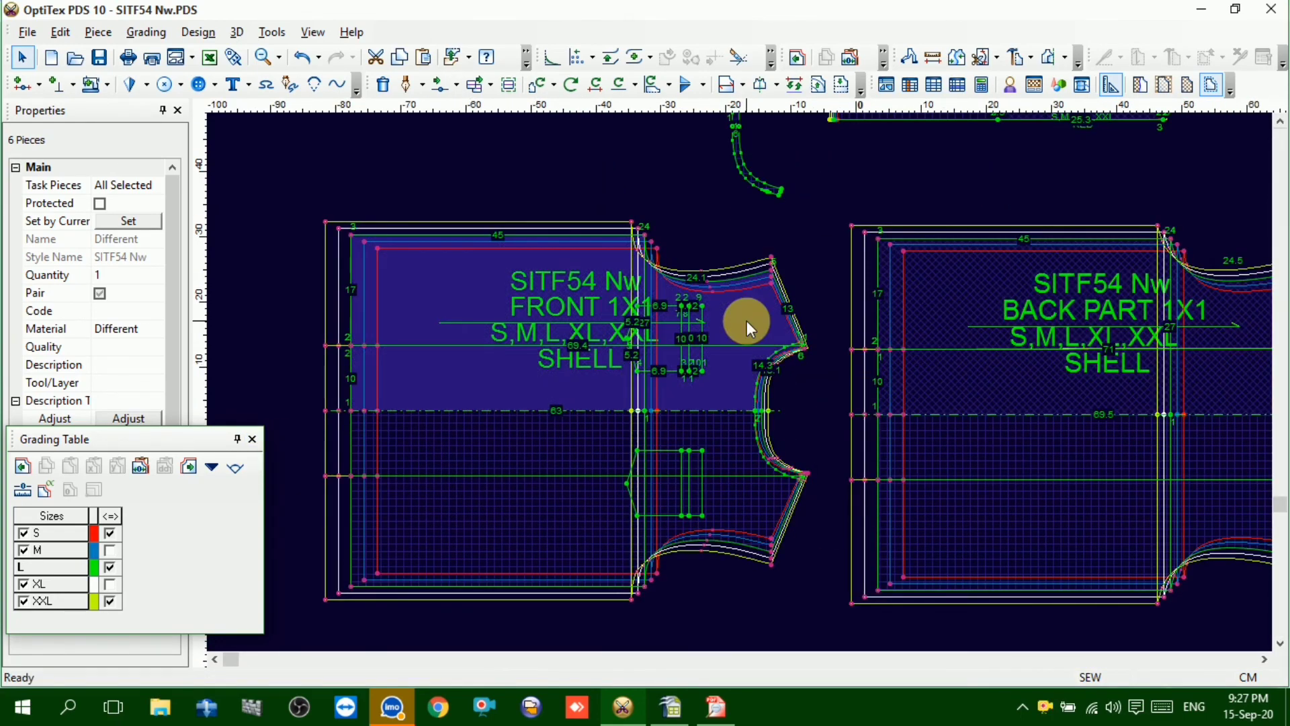
{"action": "scroll", "coordinate": [800, 366], "scroll_direction": "down", "scroll_amount": 3}
{"action": "scroll", "coordinate": [818, 386], "scroll_direction": "up", "scroll_amount": 2}
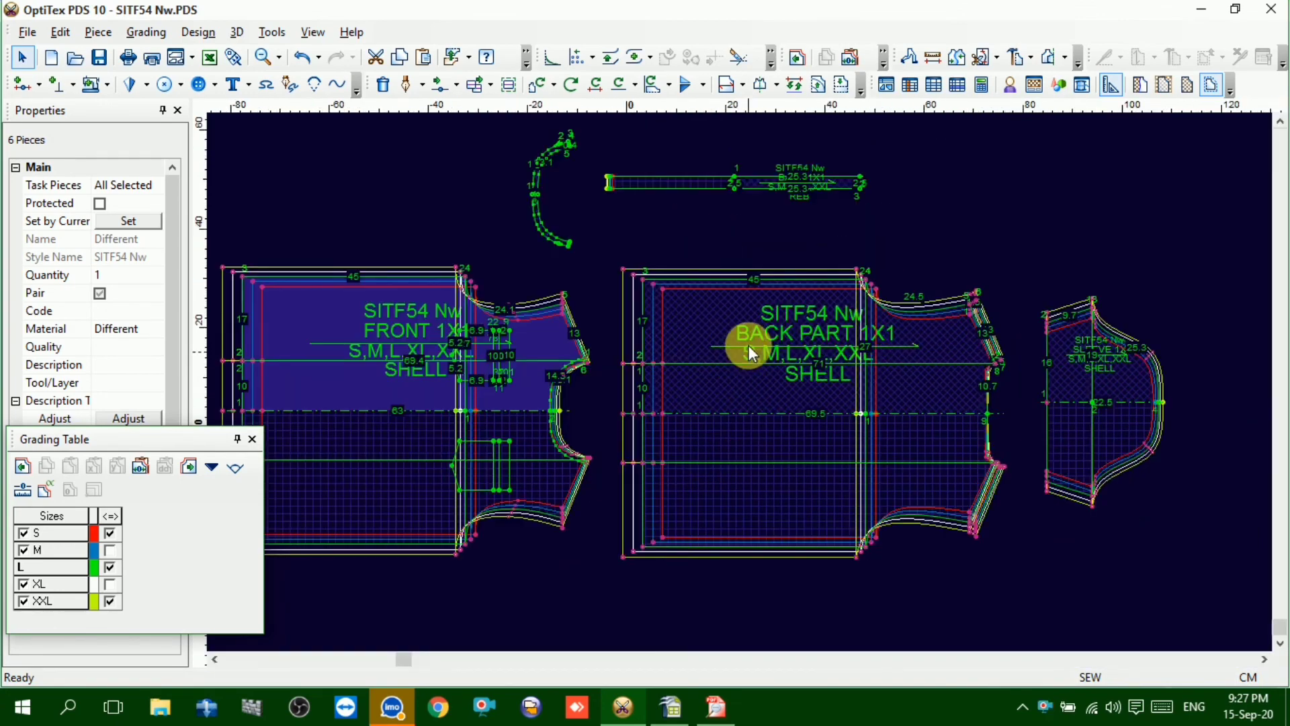
{"action": "left_click", "coordinate": [734, 319]}
{"action": "left_click", "coordinate": [554, 347]}
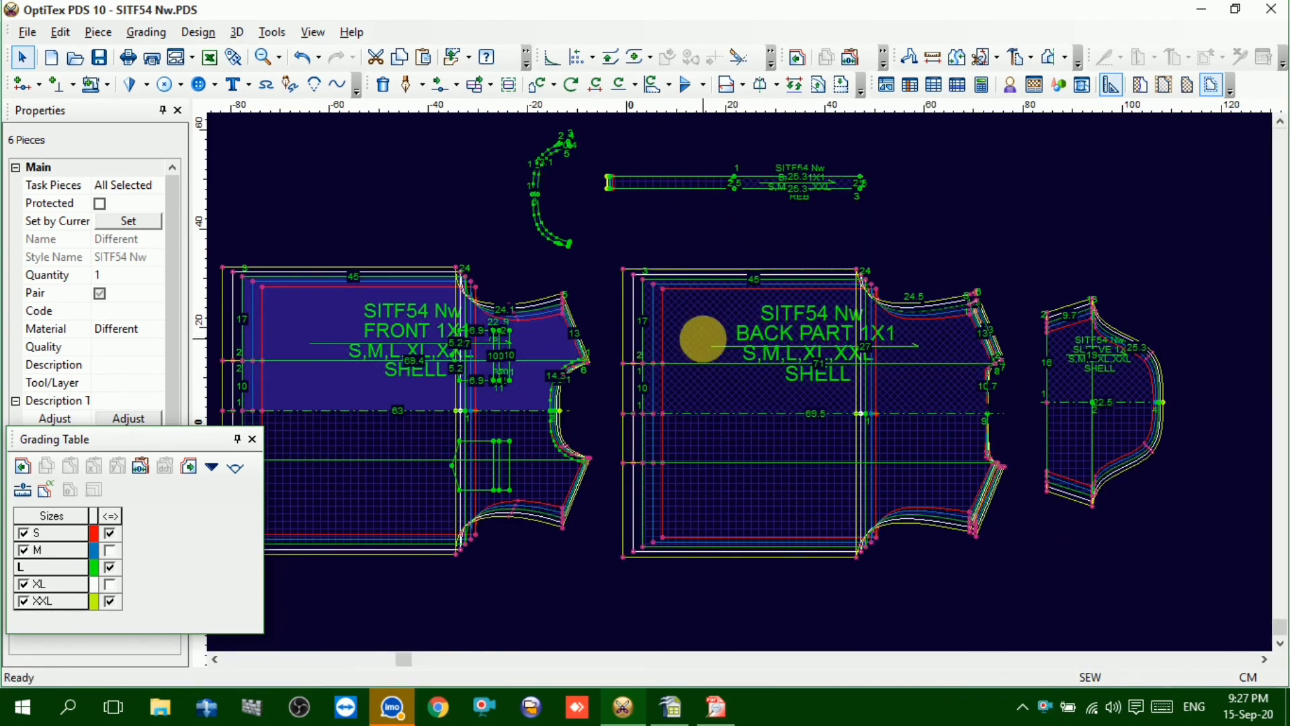
{"action": "left_click", "coordinate": [704, 337]}
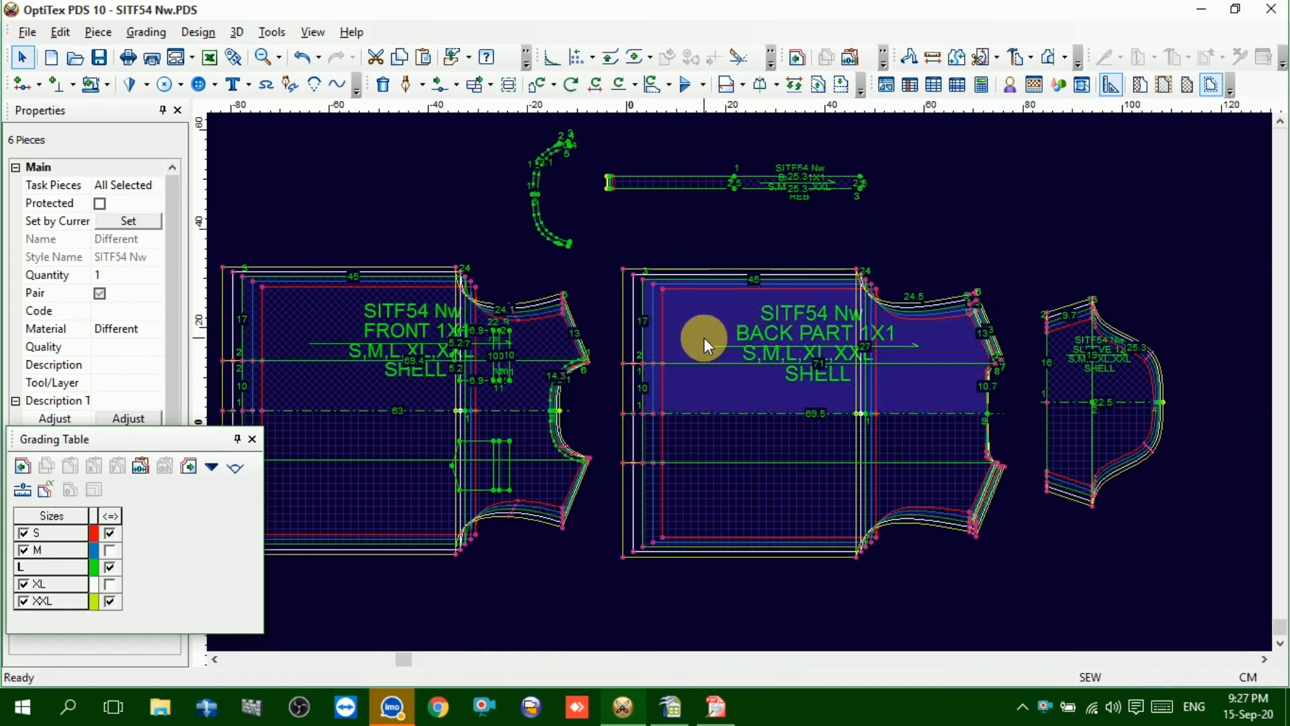
{"action": "left_click", "coordinate": [1011, 85]}
{"action": "left_click_drag", "start_coordinate": [927, 297], "coordinate": [899, 274]}
{"action": "left_click", "coordinate": [1206, 112]}
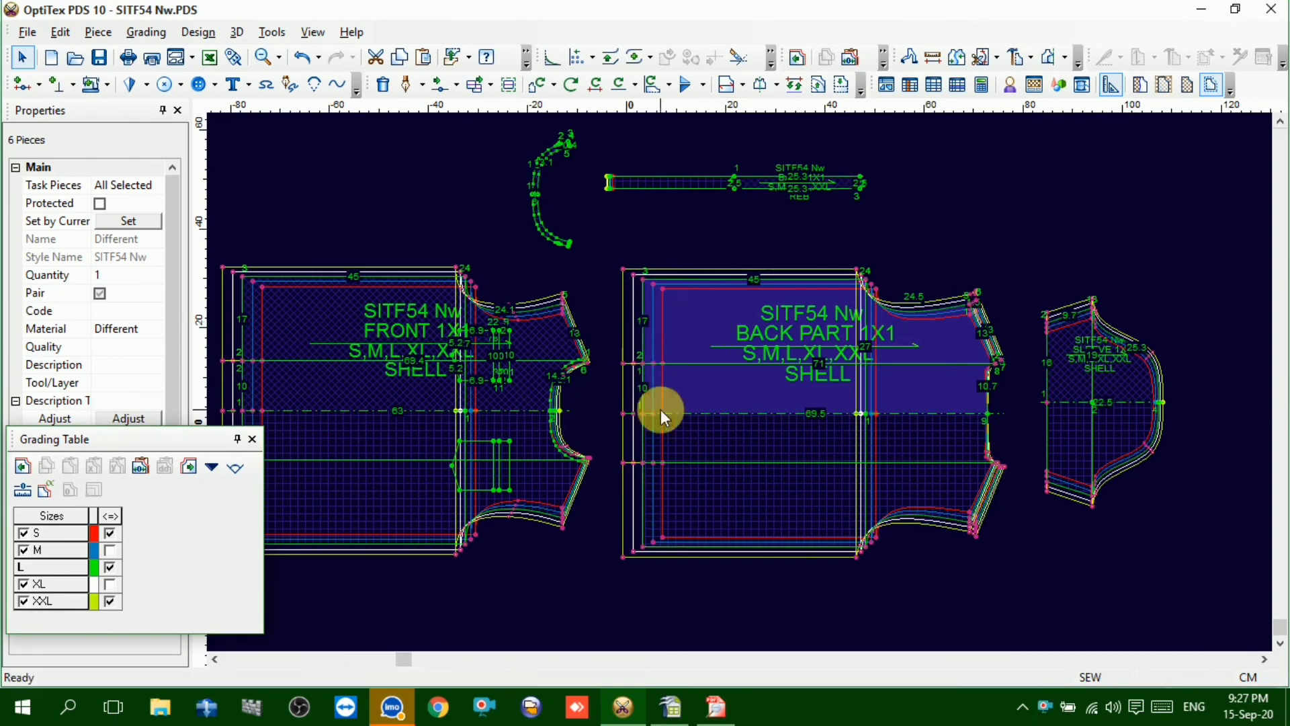
{"action": "scroll", "coordinate": [661, 411], "scroll_direction": "down", "scroll_amount": 2}
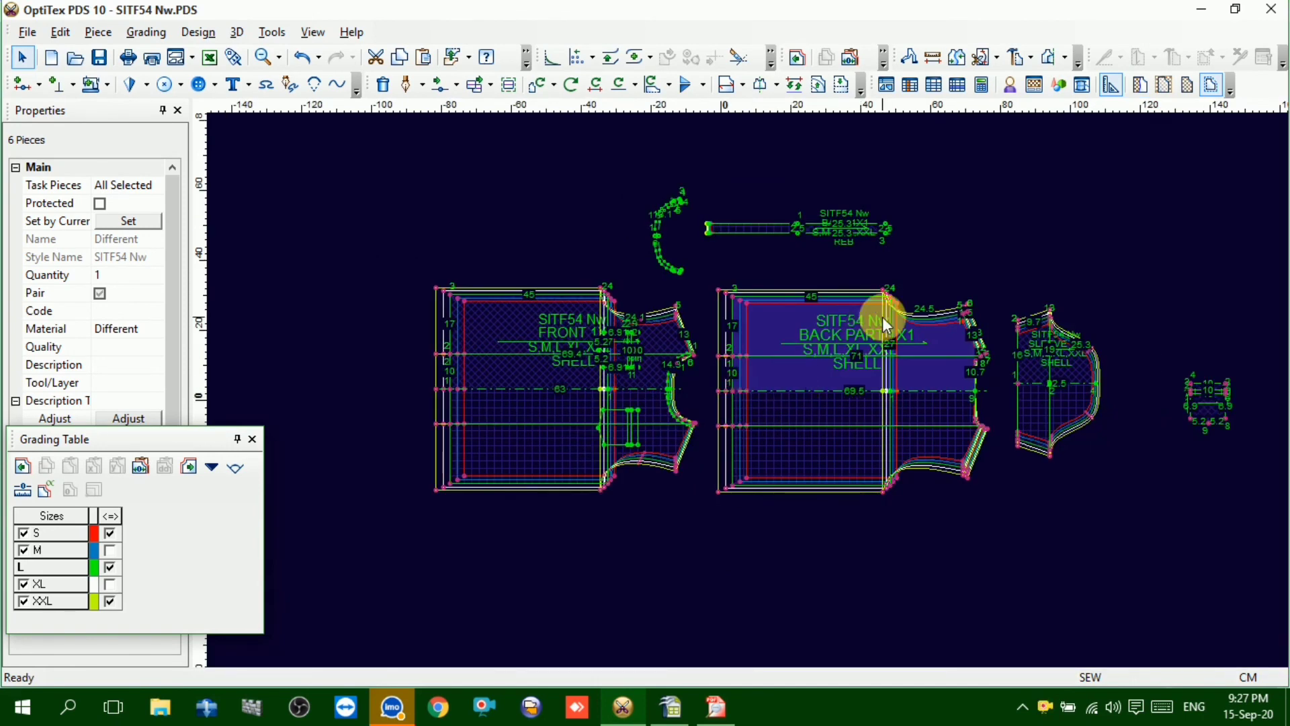